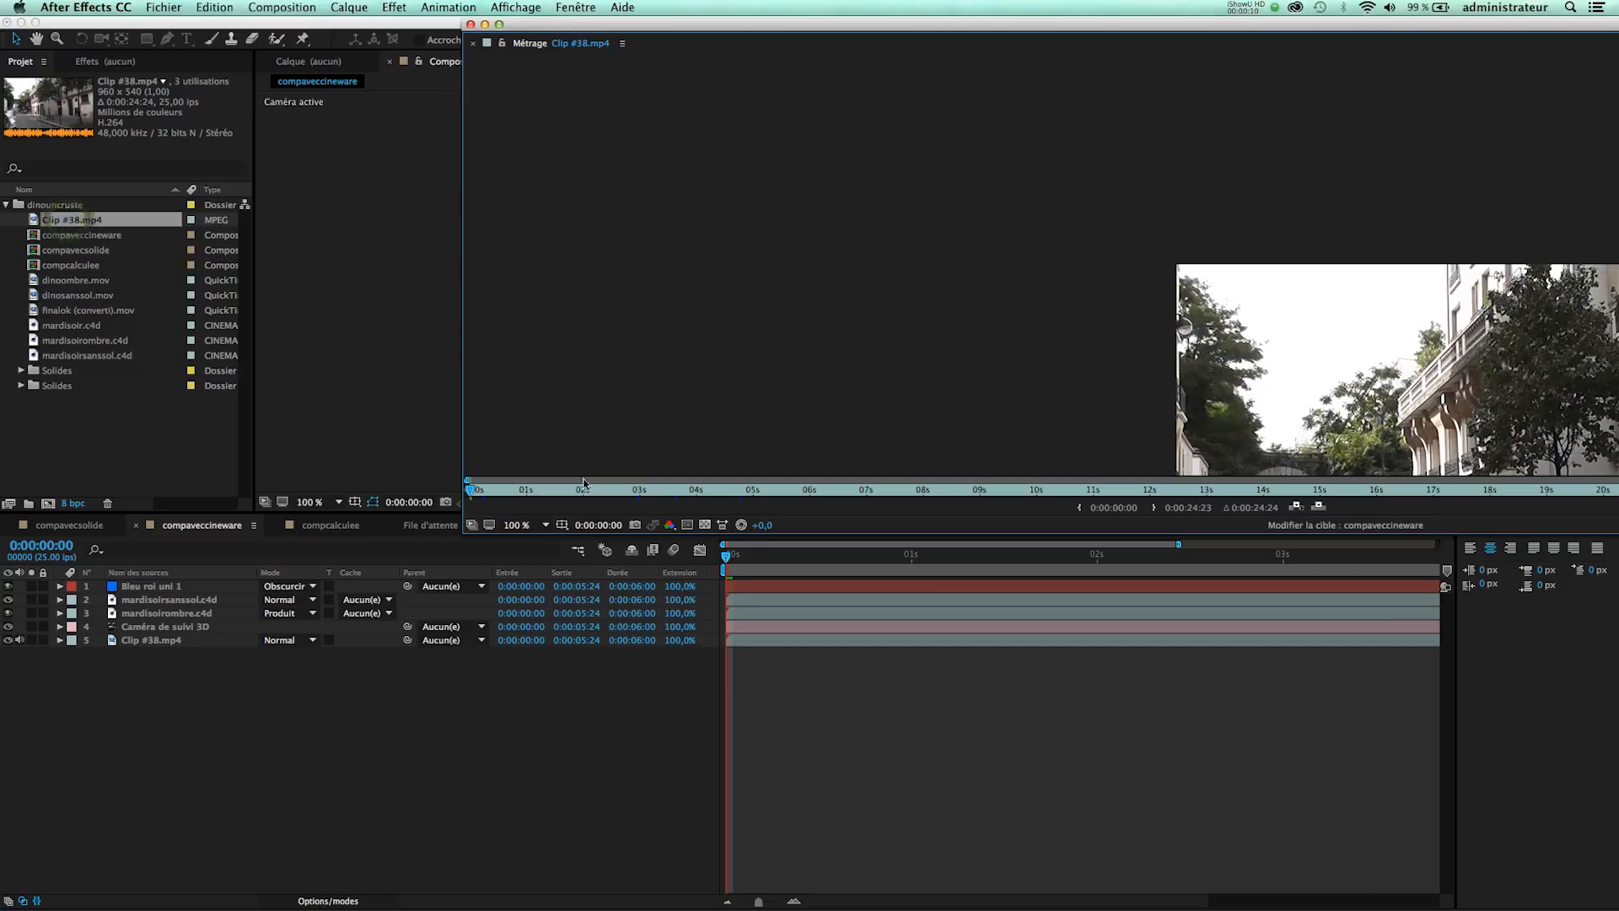
Fit the Clip #38.mp4 footage view up to 100 % and scrub through the start of the clip.
click(518, 525)
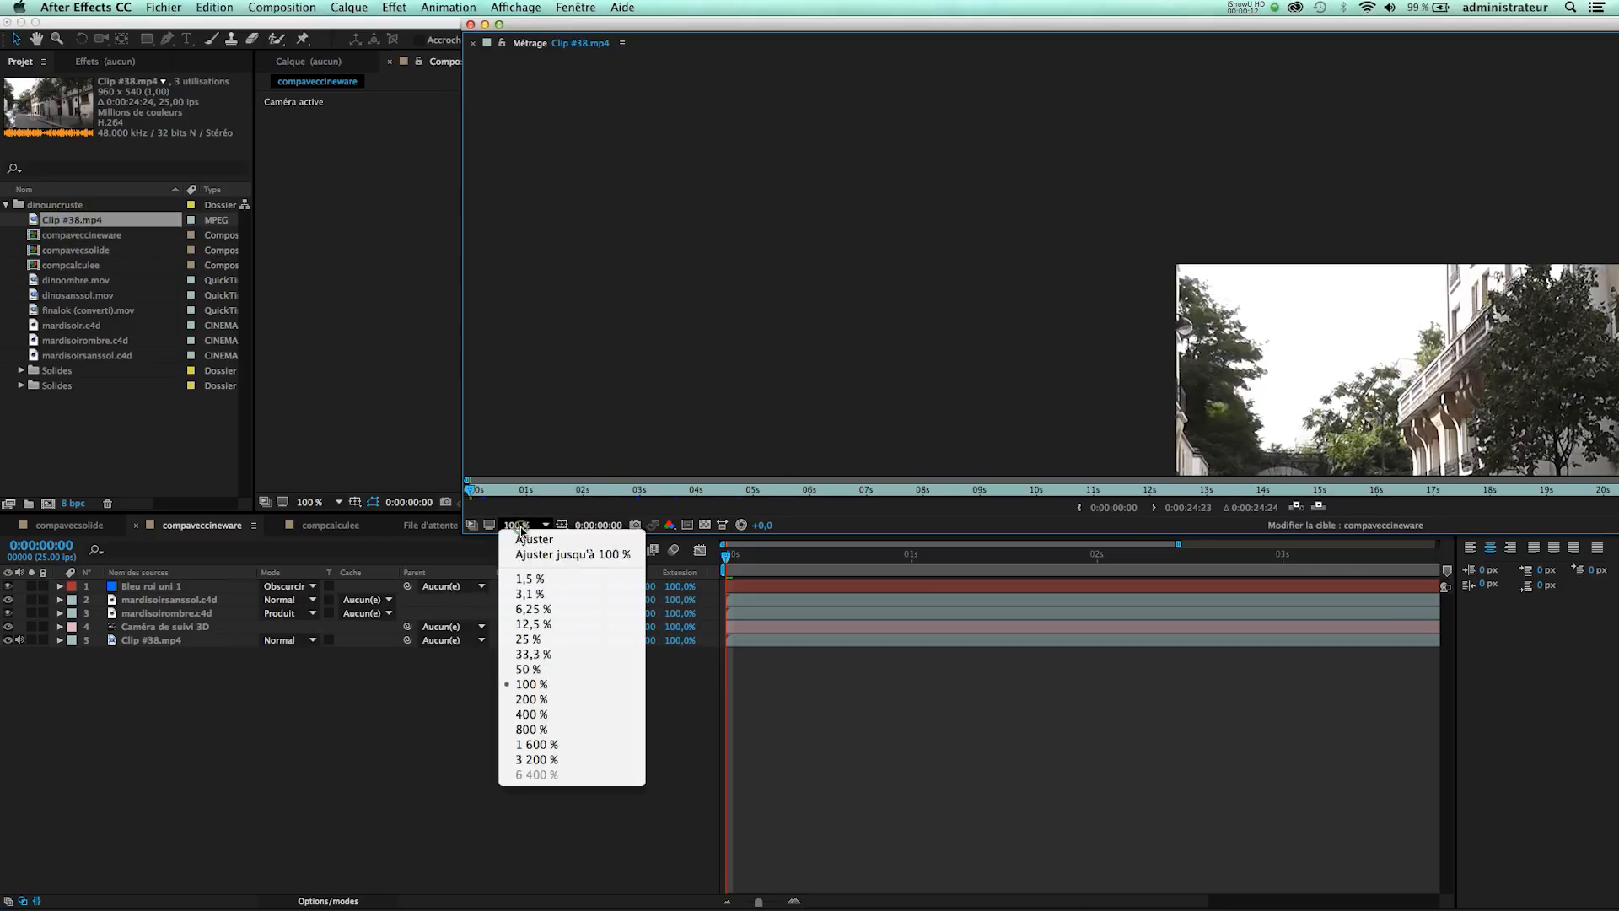
click(540, 554)
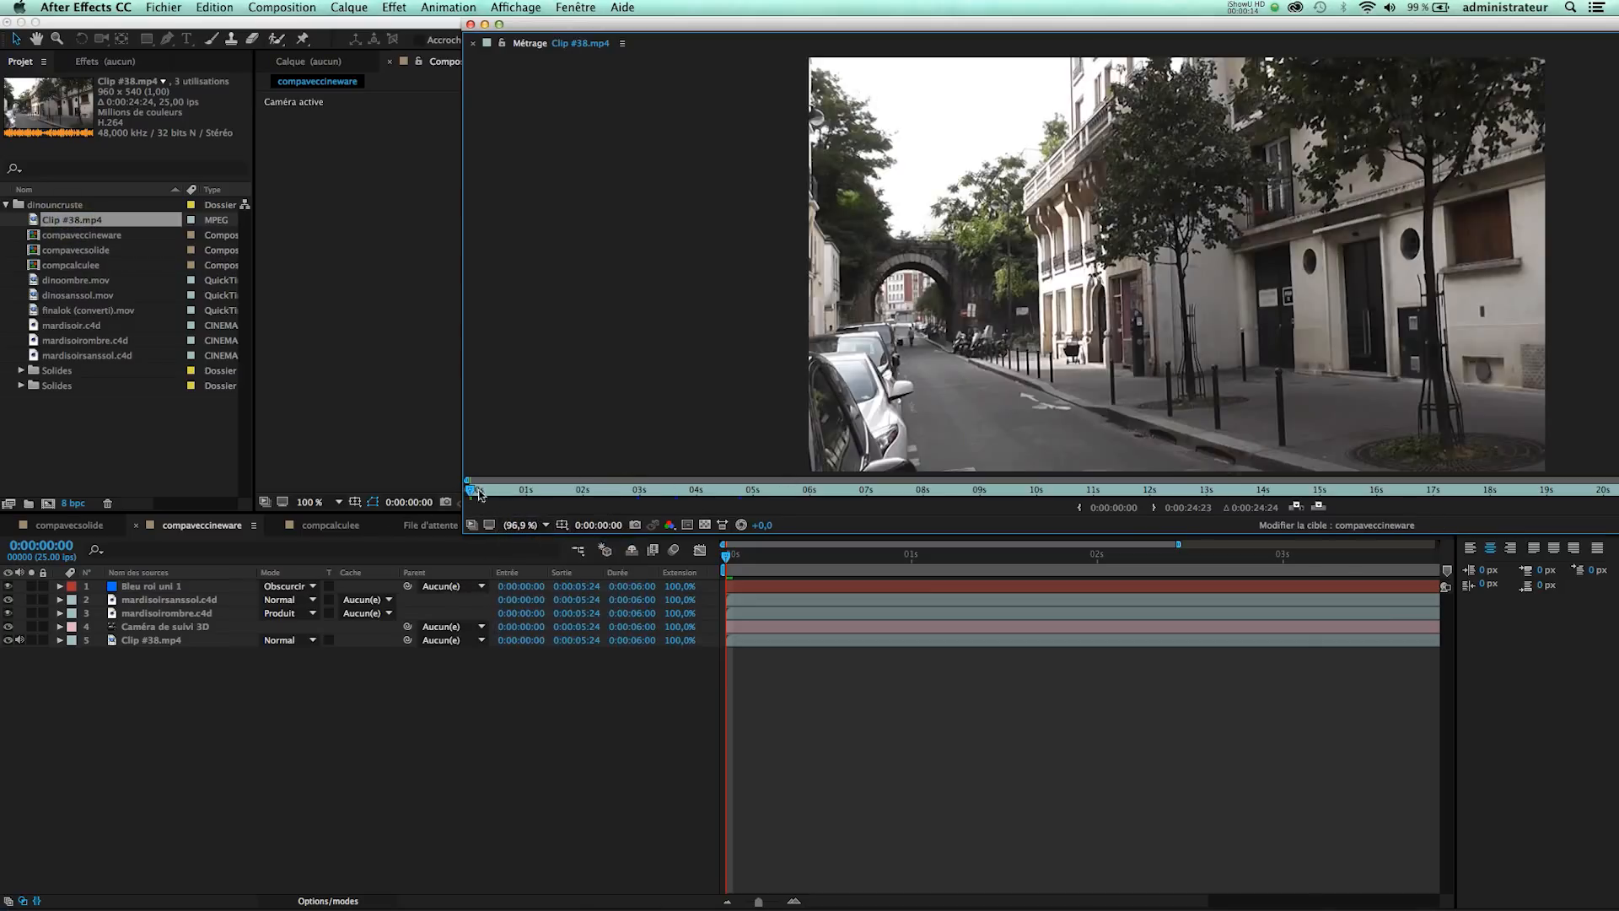
mouse_move(486, 492)
mouse_down()
mouse_move(705, 514)
mouse_move(936, 511)
mouse_move(793, 491)
mouse_move(489, 490)
mouse_up()
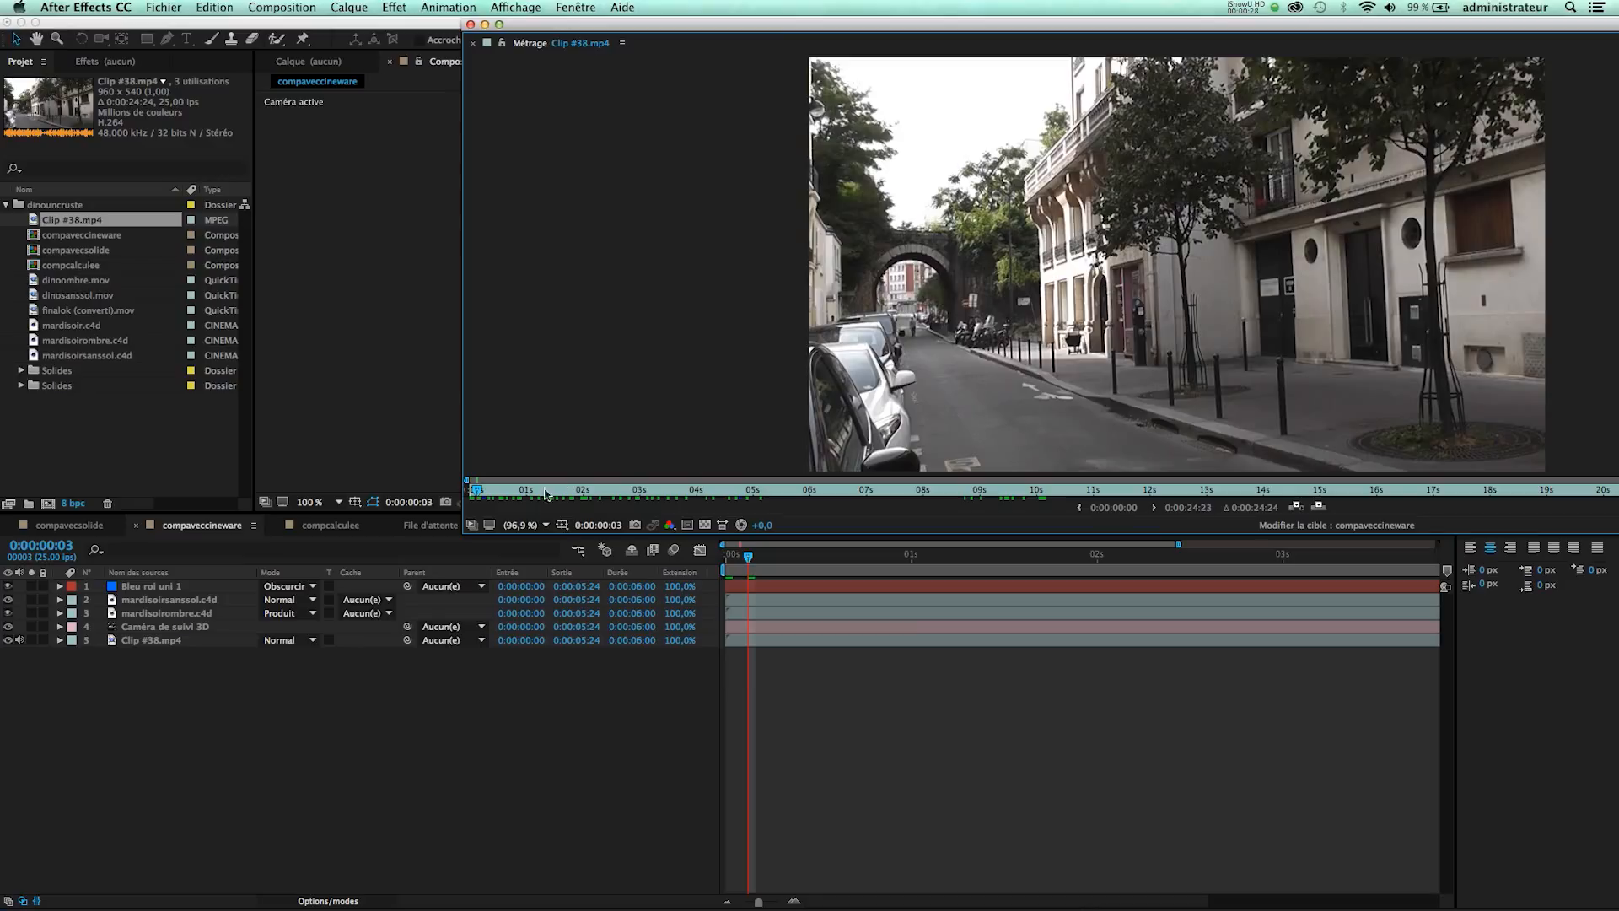
Open the compcalculee composition, close the footage viewer, and preview the dinosaur composite before returning to the first frame.
double_click(34, 266)
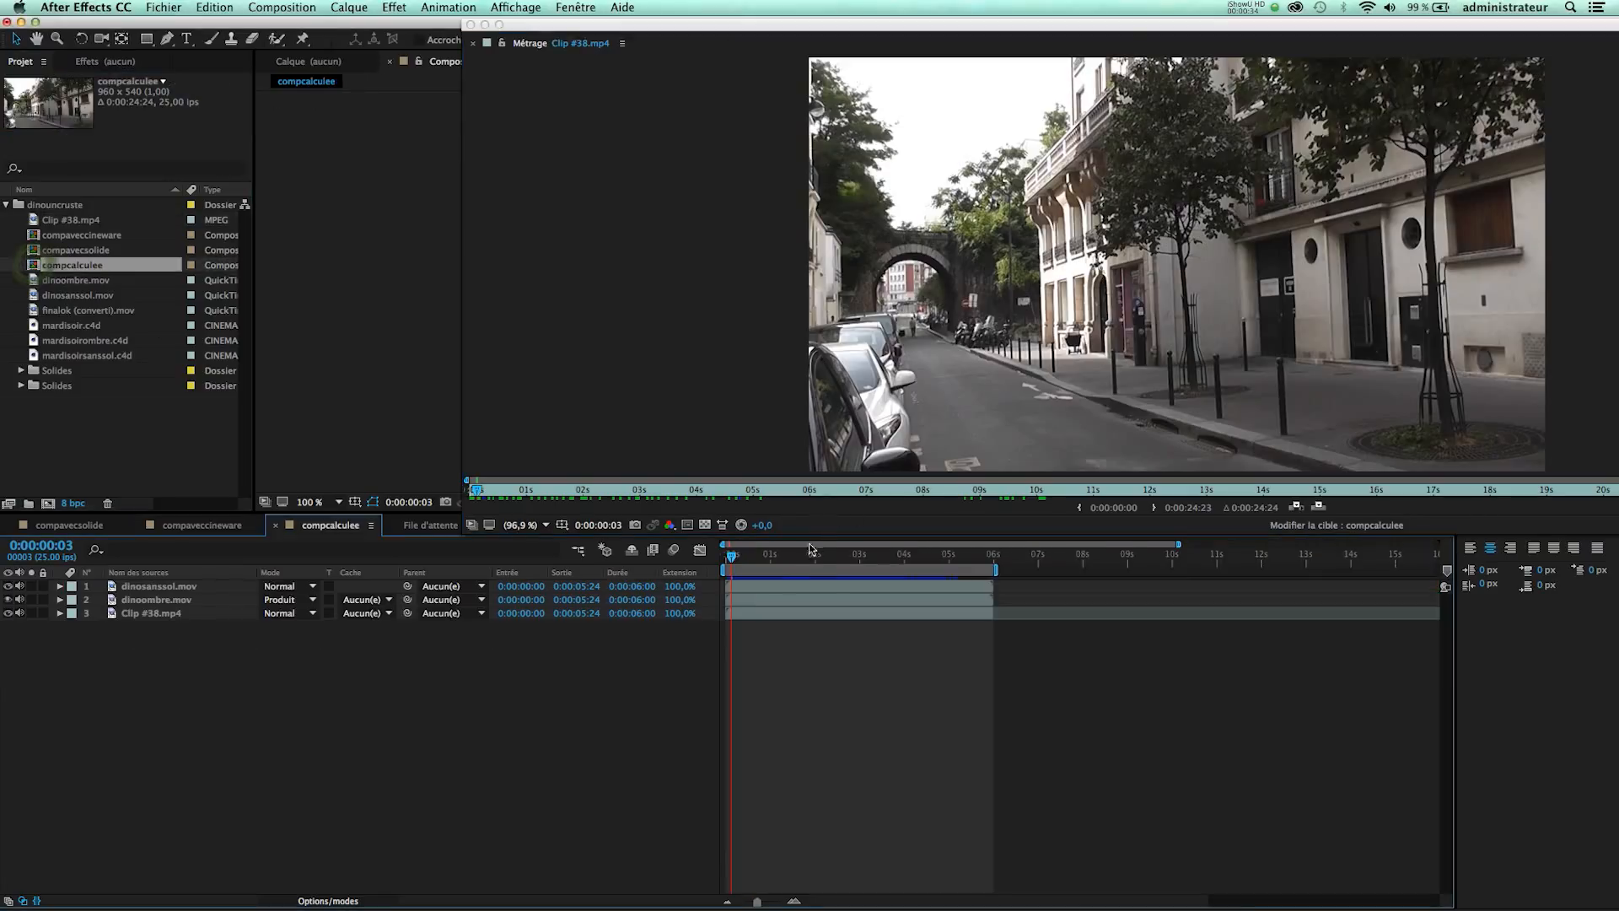
click(472, 44)
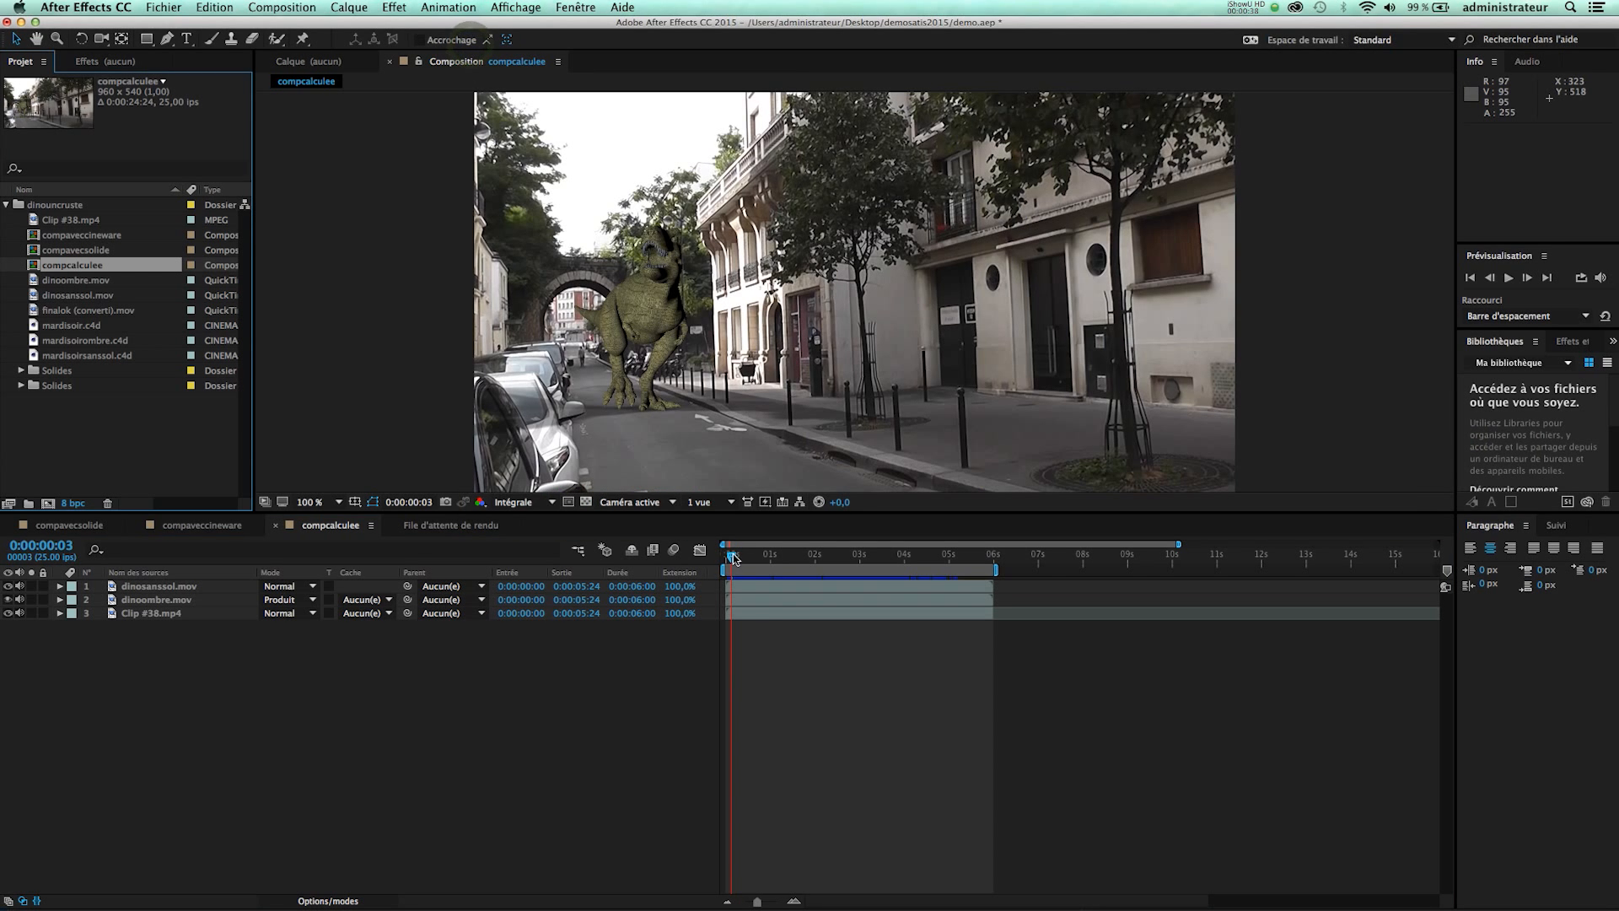
key(space)
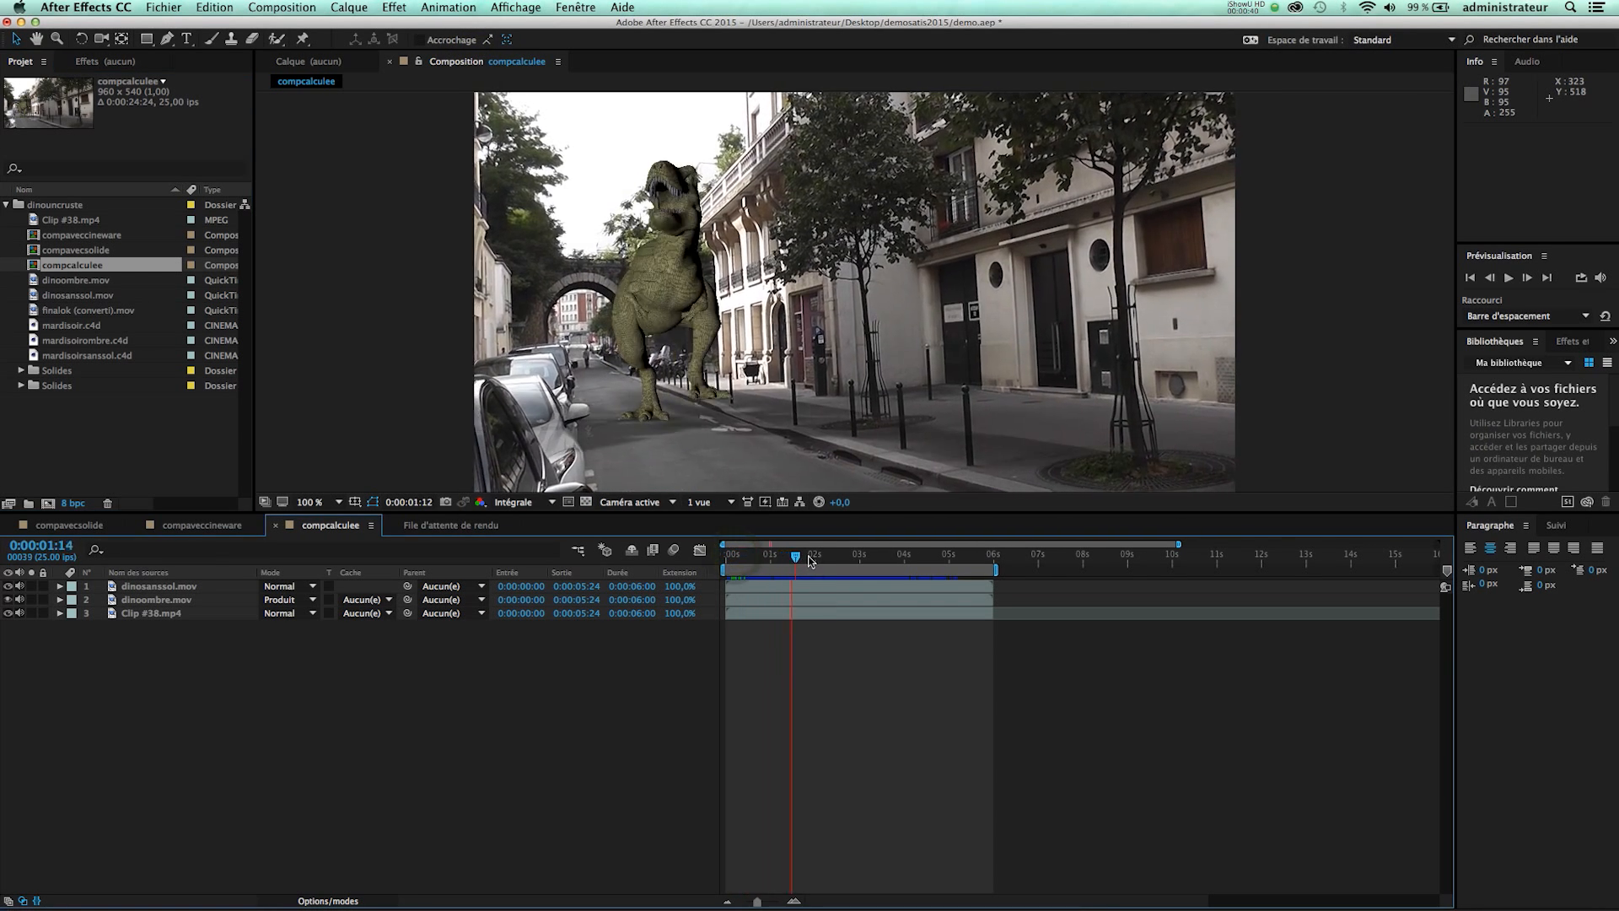
drag(813, 566, 726, 560)
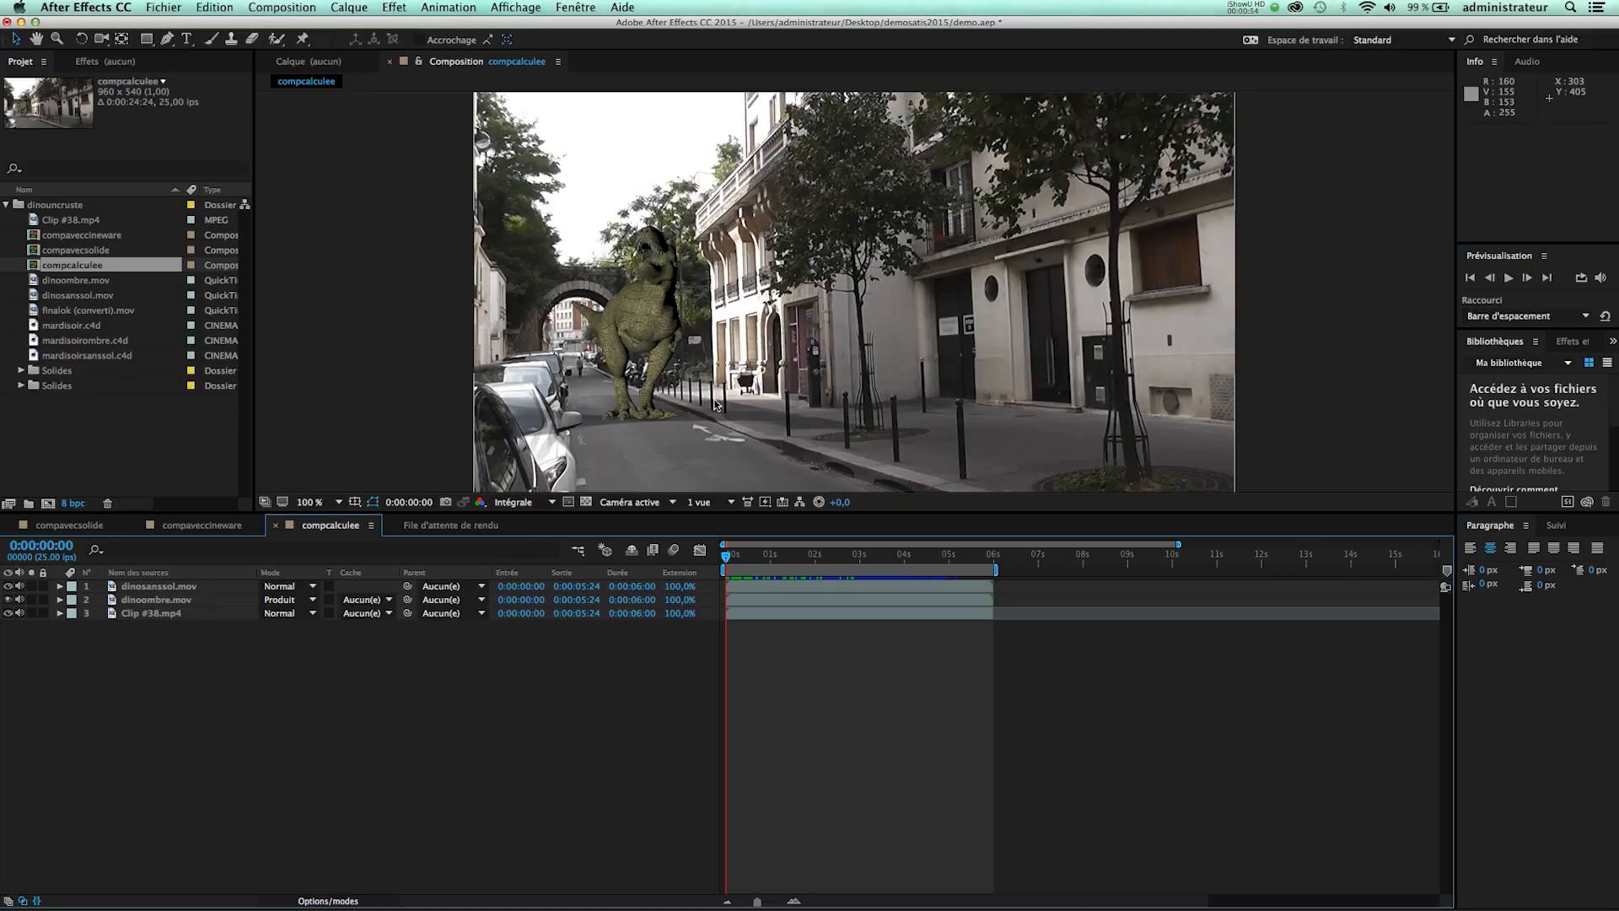
Create a new composition from Clip #38.mp4 and mute the clip's audio.
click(79, 221)
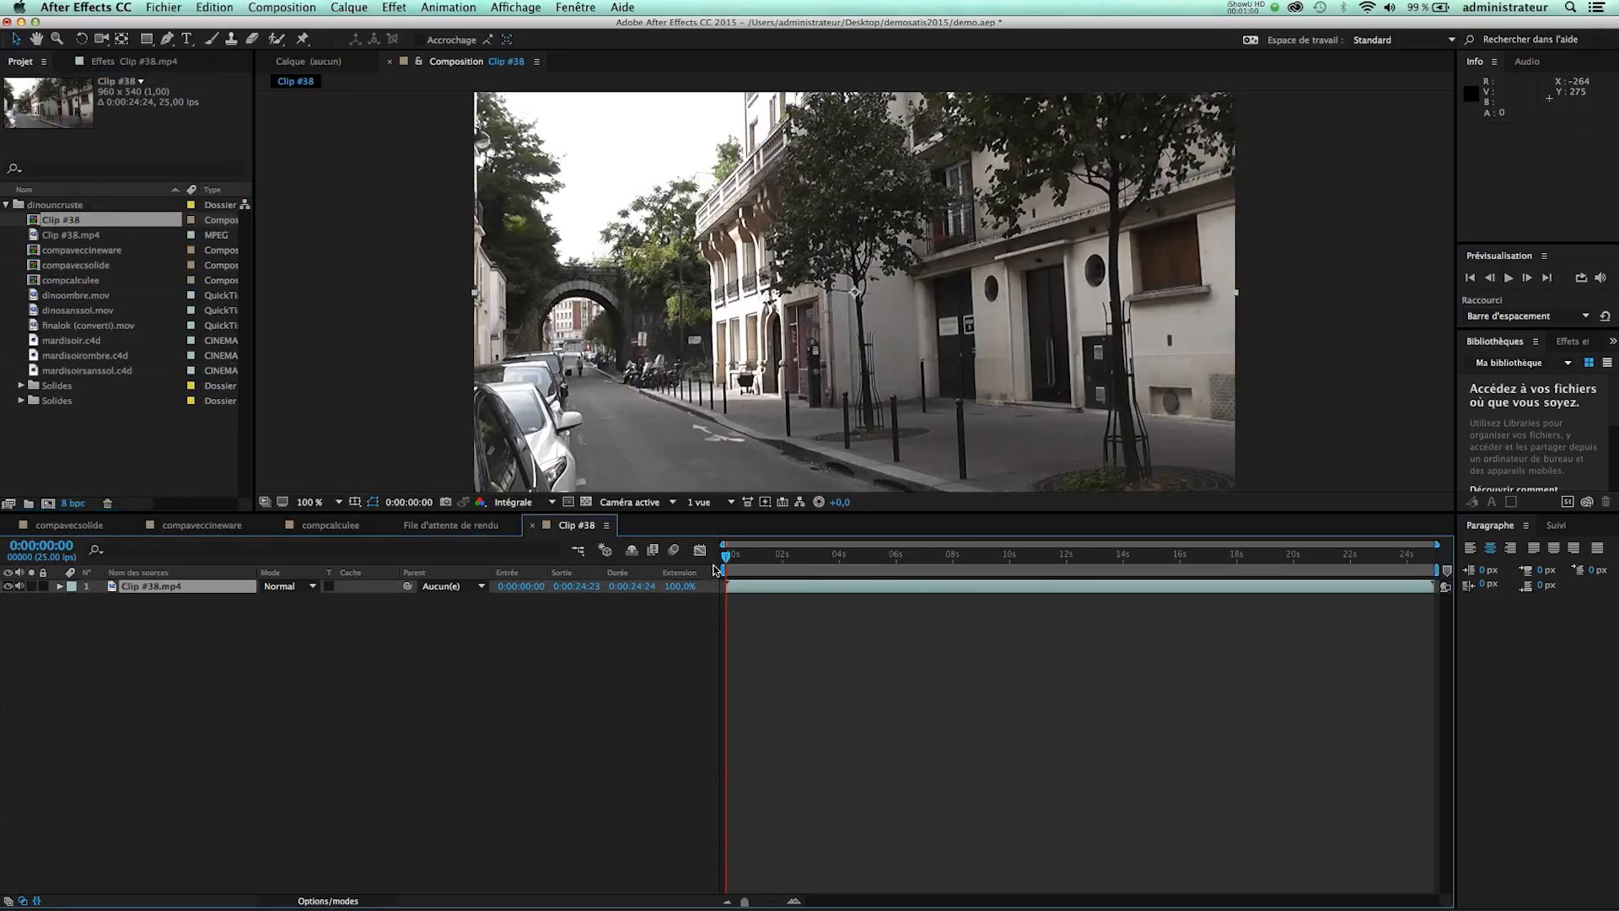
key(space)
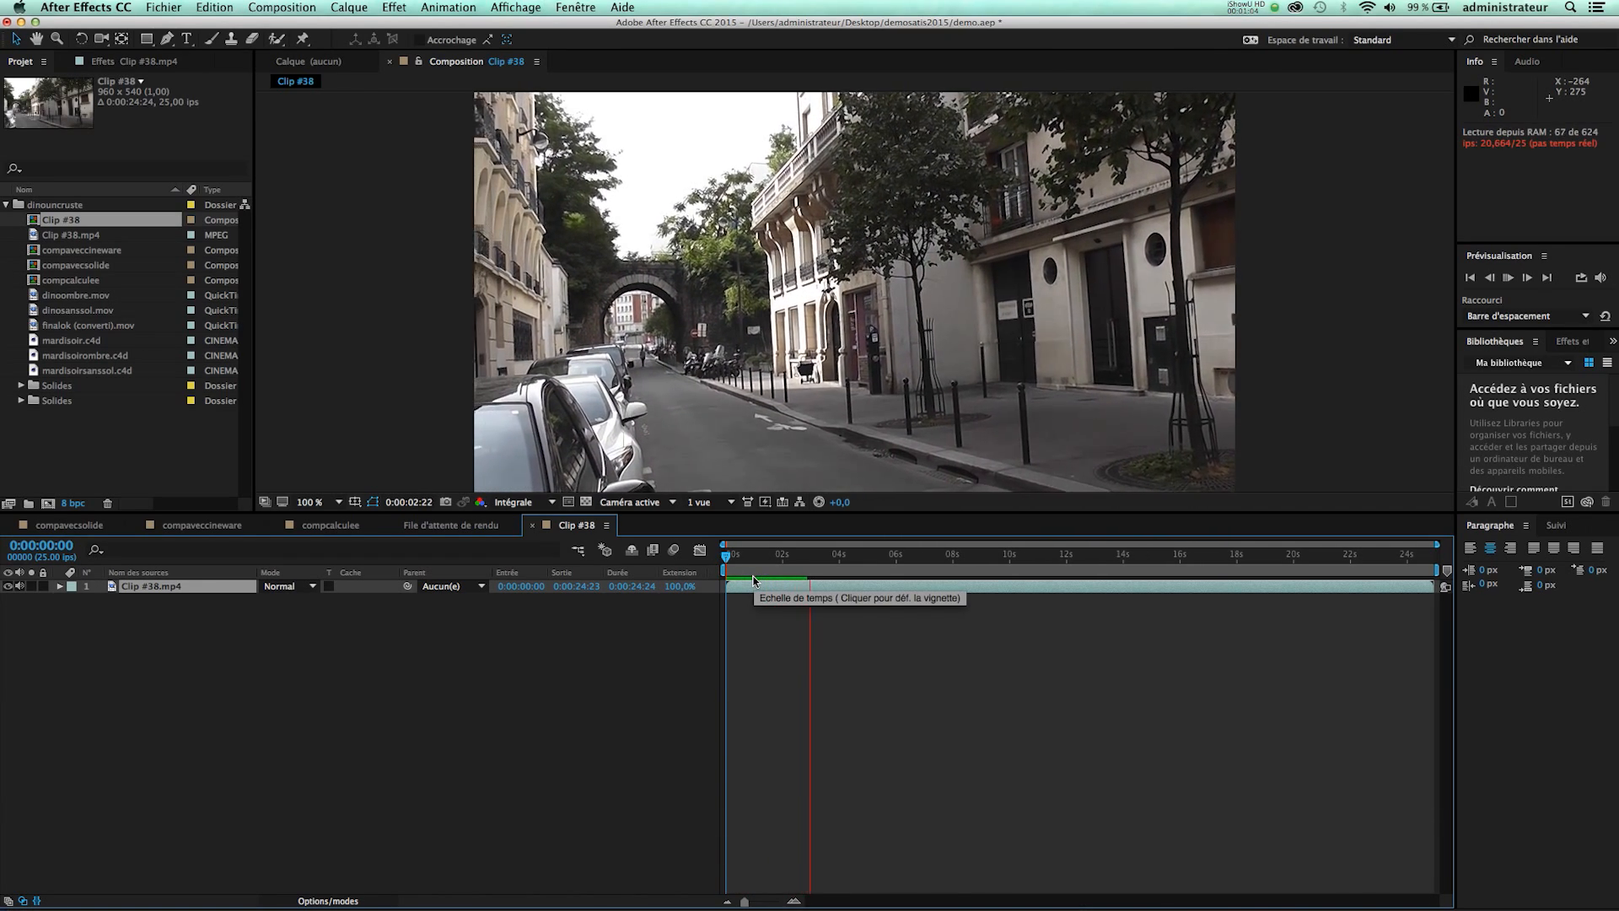
key(space)
click(19, 586)
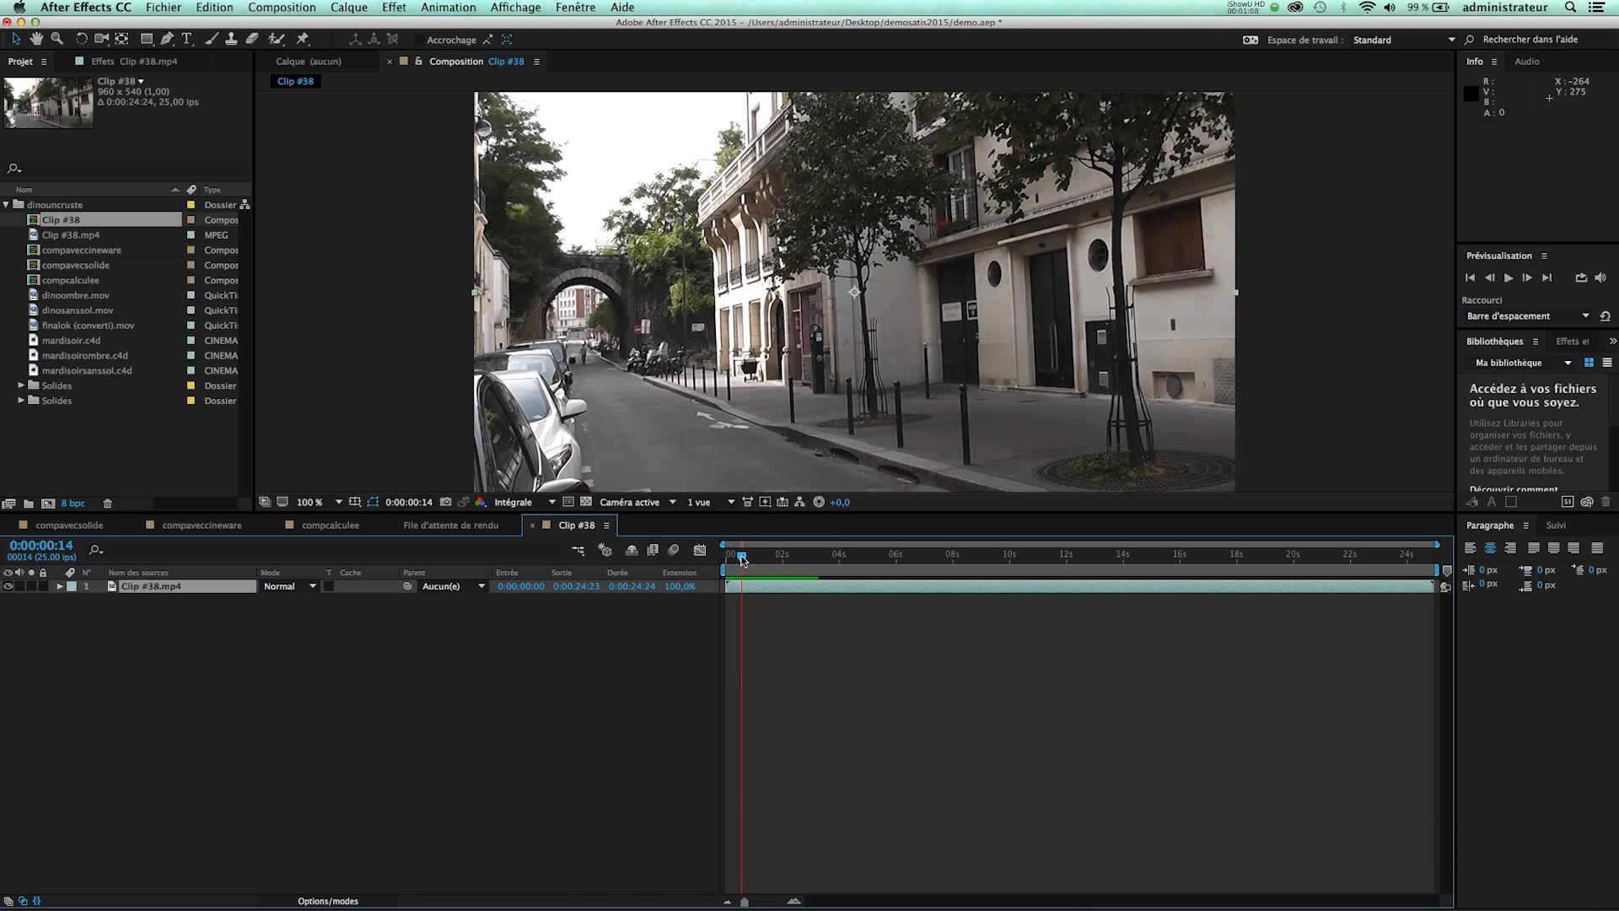
End the work area at 0:00:06:01 and trim the Clip #38 composition to the work area.
drag(737, 560, 898, 576)
key(space)
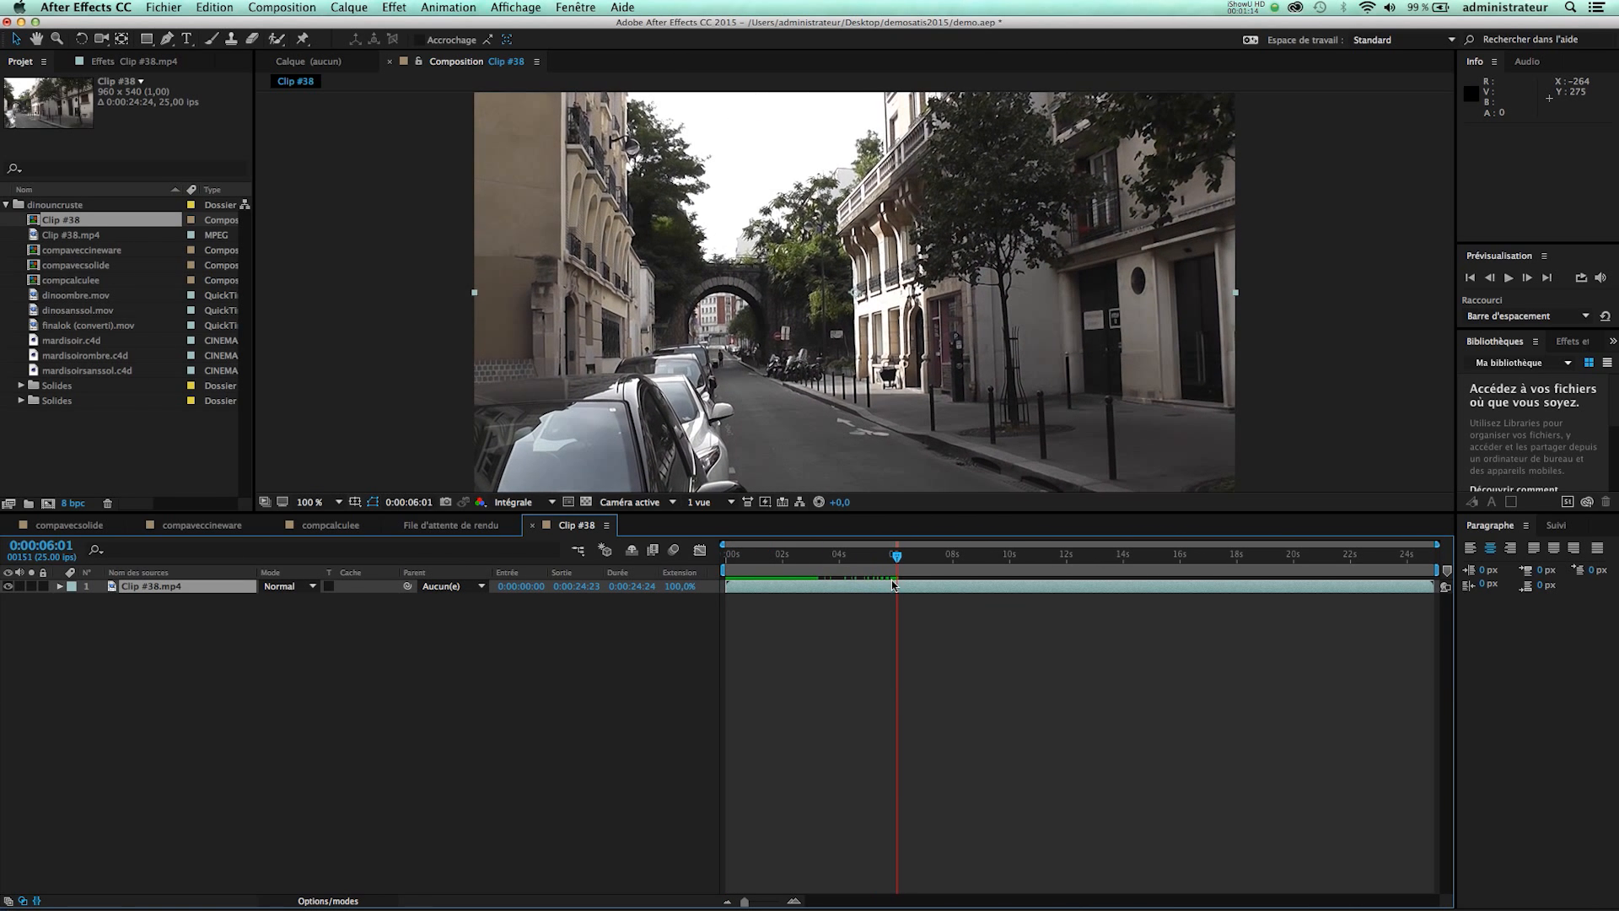
key(n)
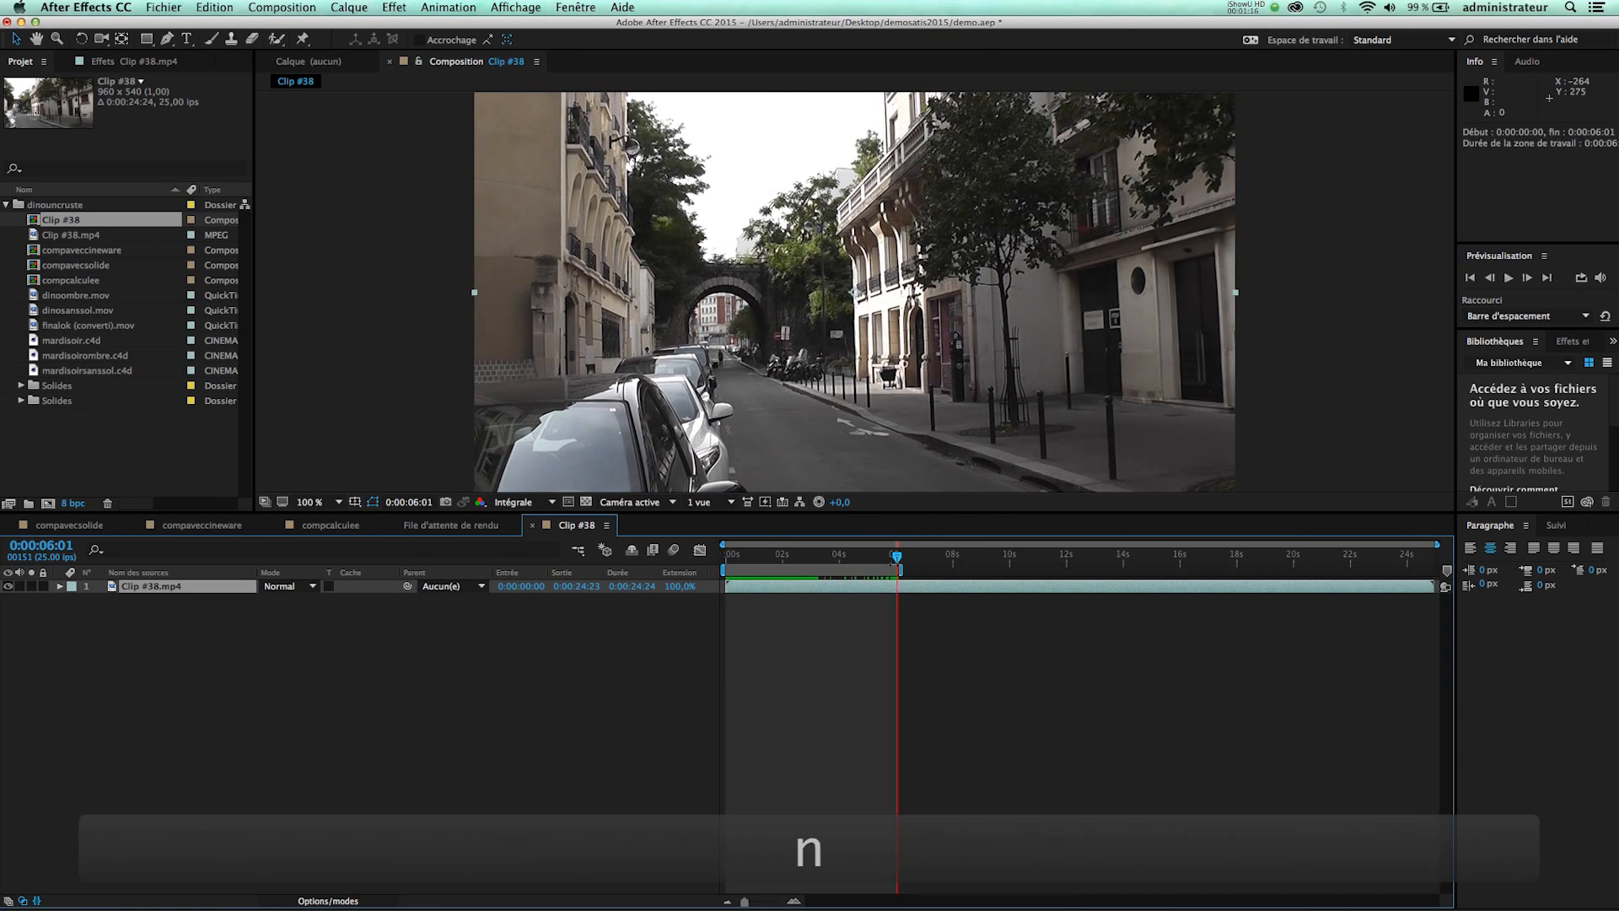
drag(896, 566, 831, 570)
right_click(815, 573)
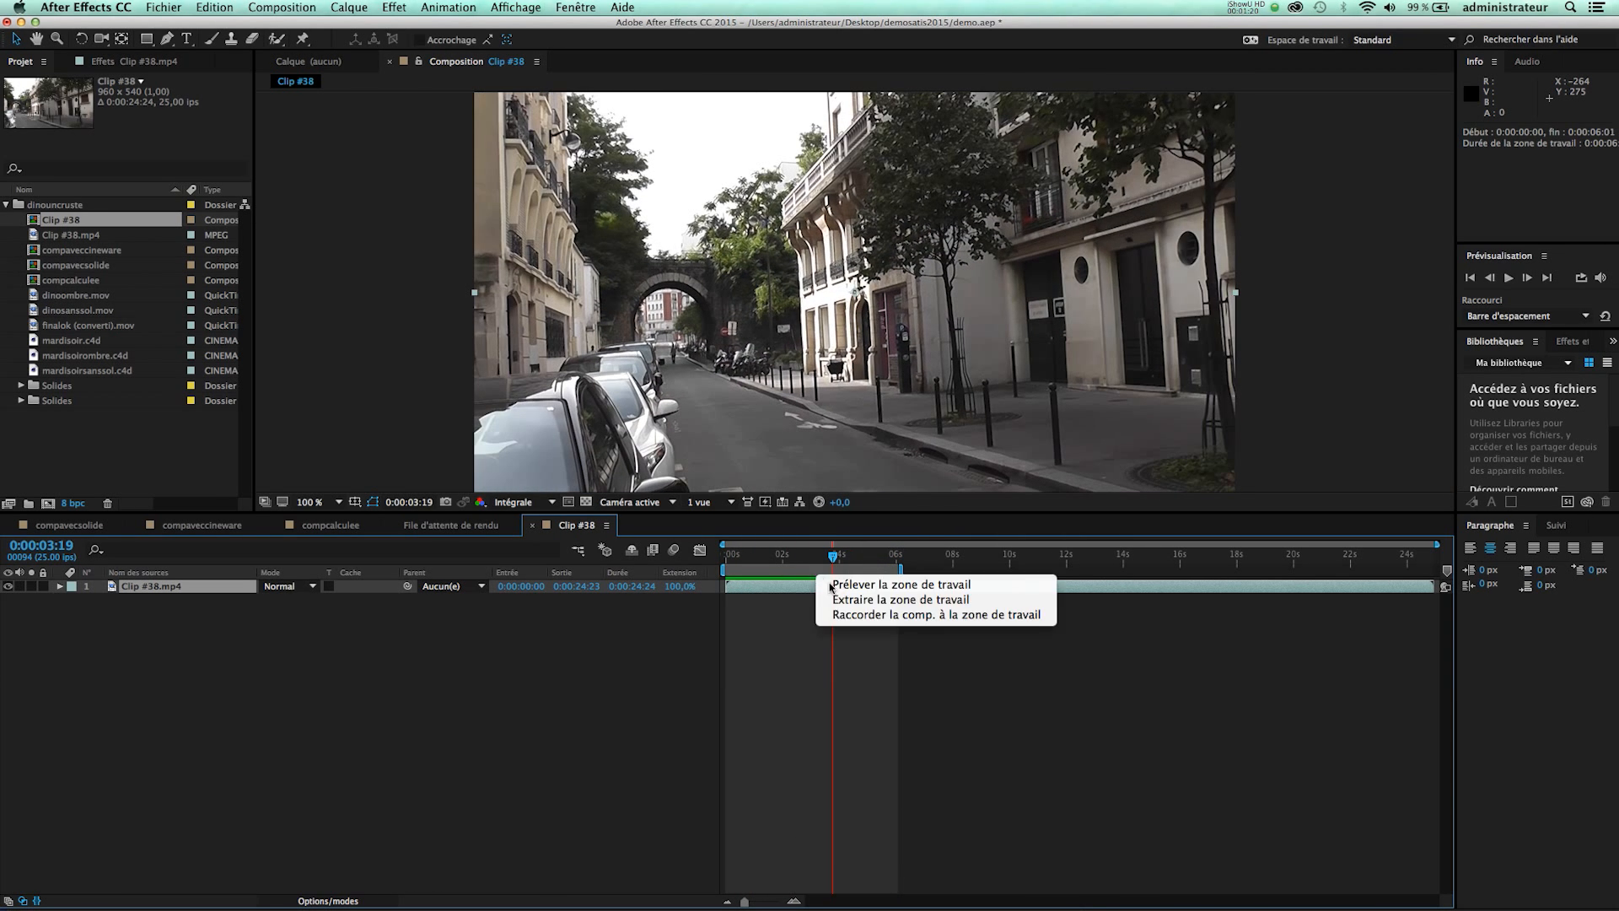
click(862, 615)
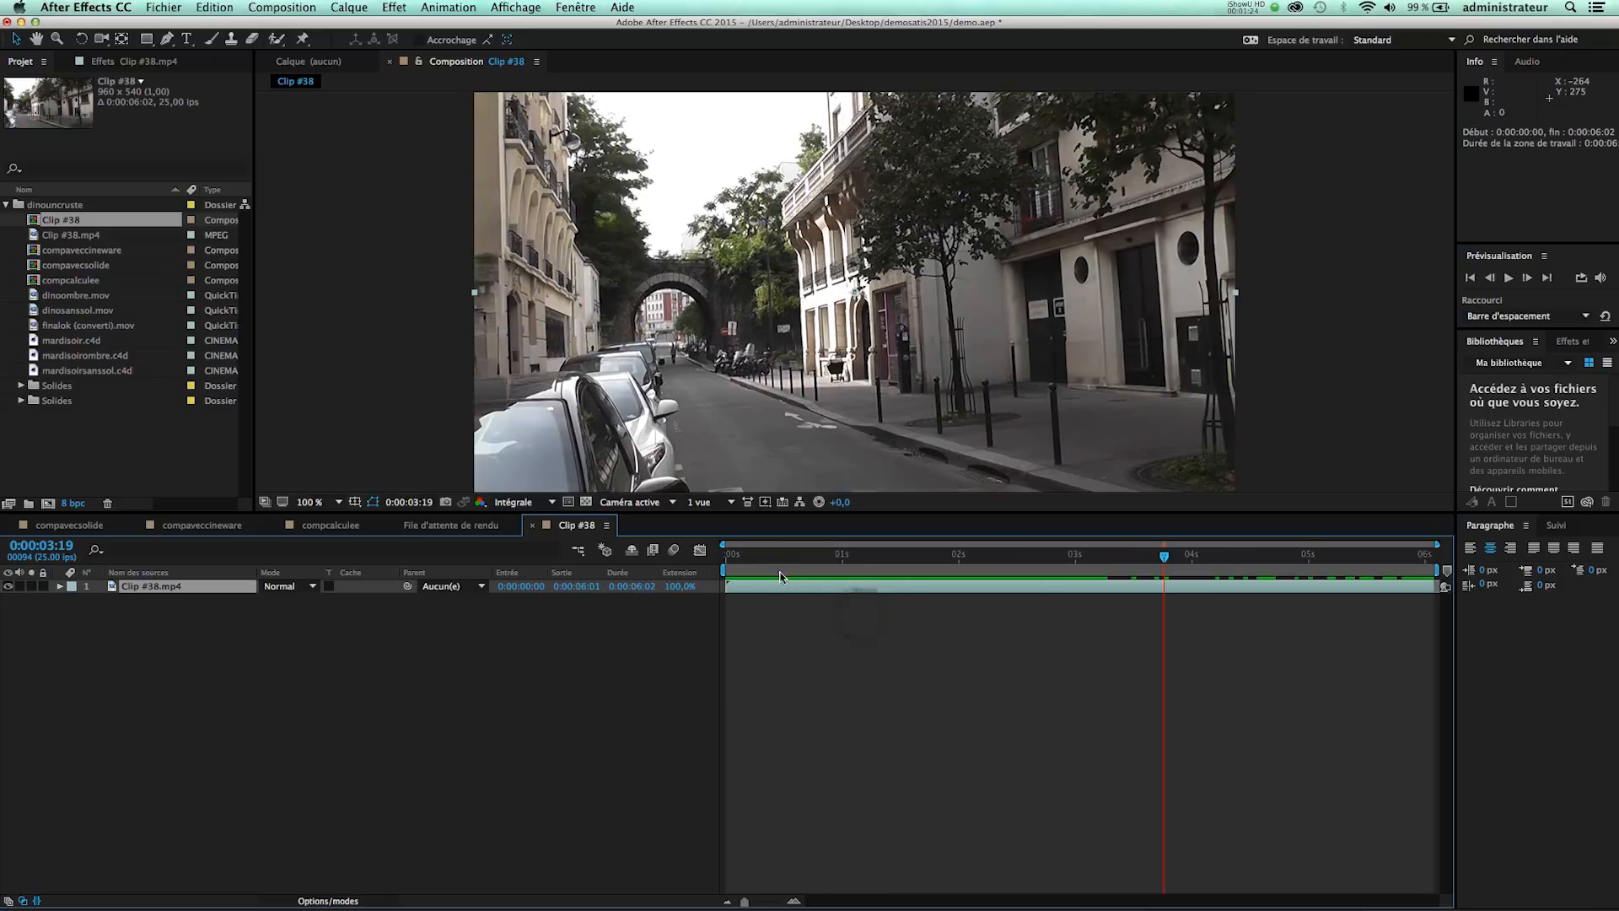
Show the tracking controls and run the 3D camera tracker on the Clip #38.mp4 layer.
click(571, 7)
click(617, 333)
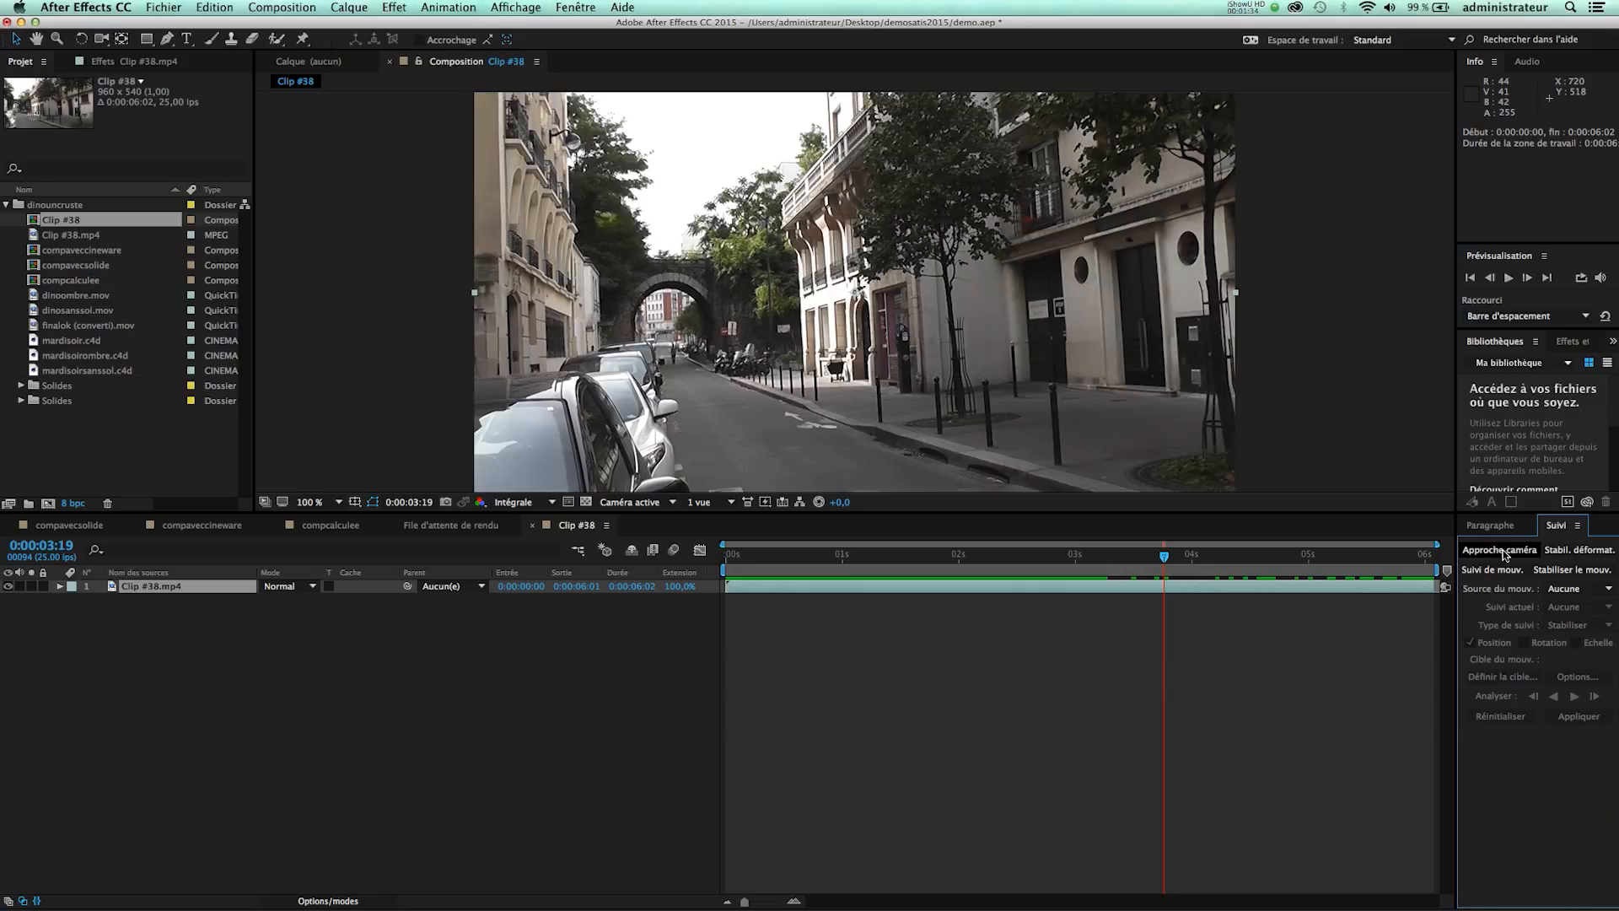
click(1501, 550)
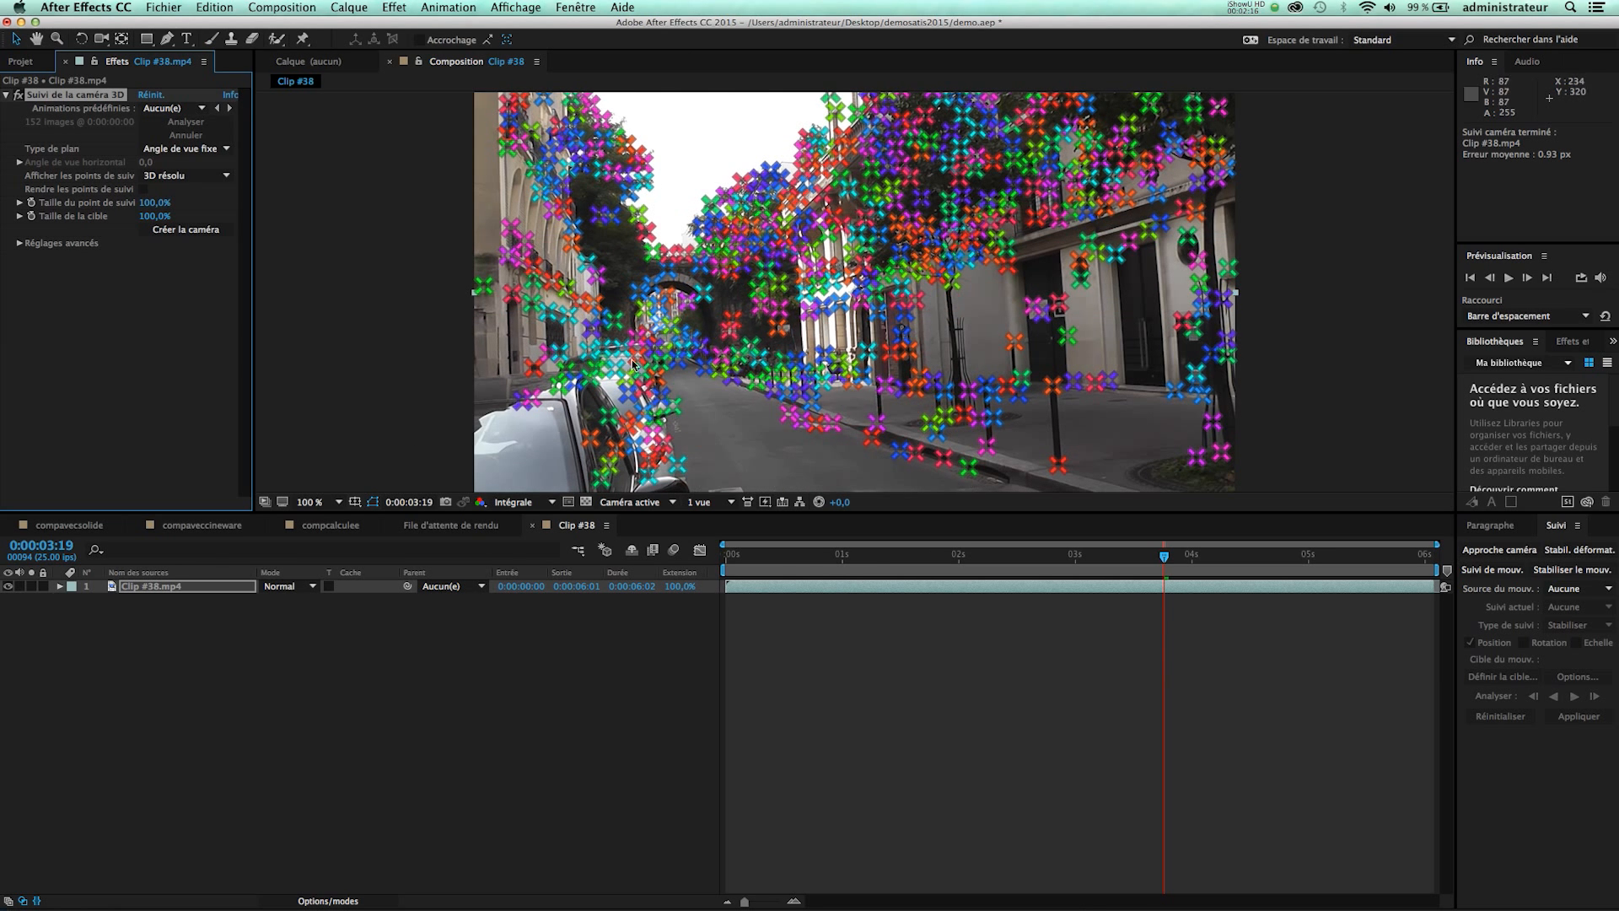
Review the track points across the clip, return to the first frame, and set the track point size to 66 %.
drag(1141, 559, 943, 549)
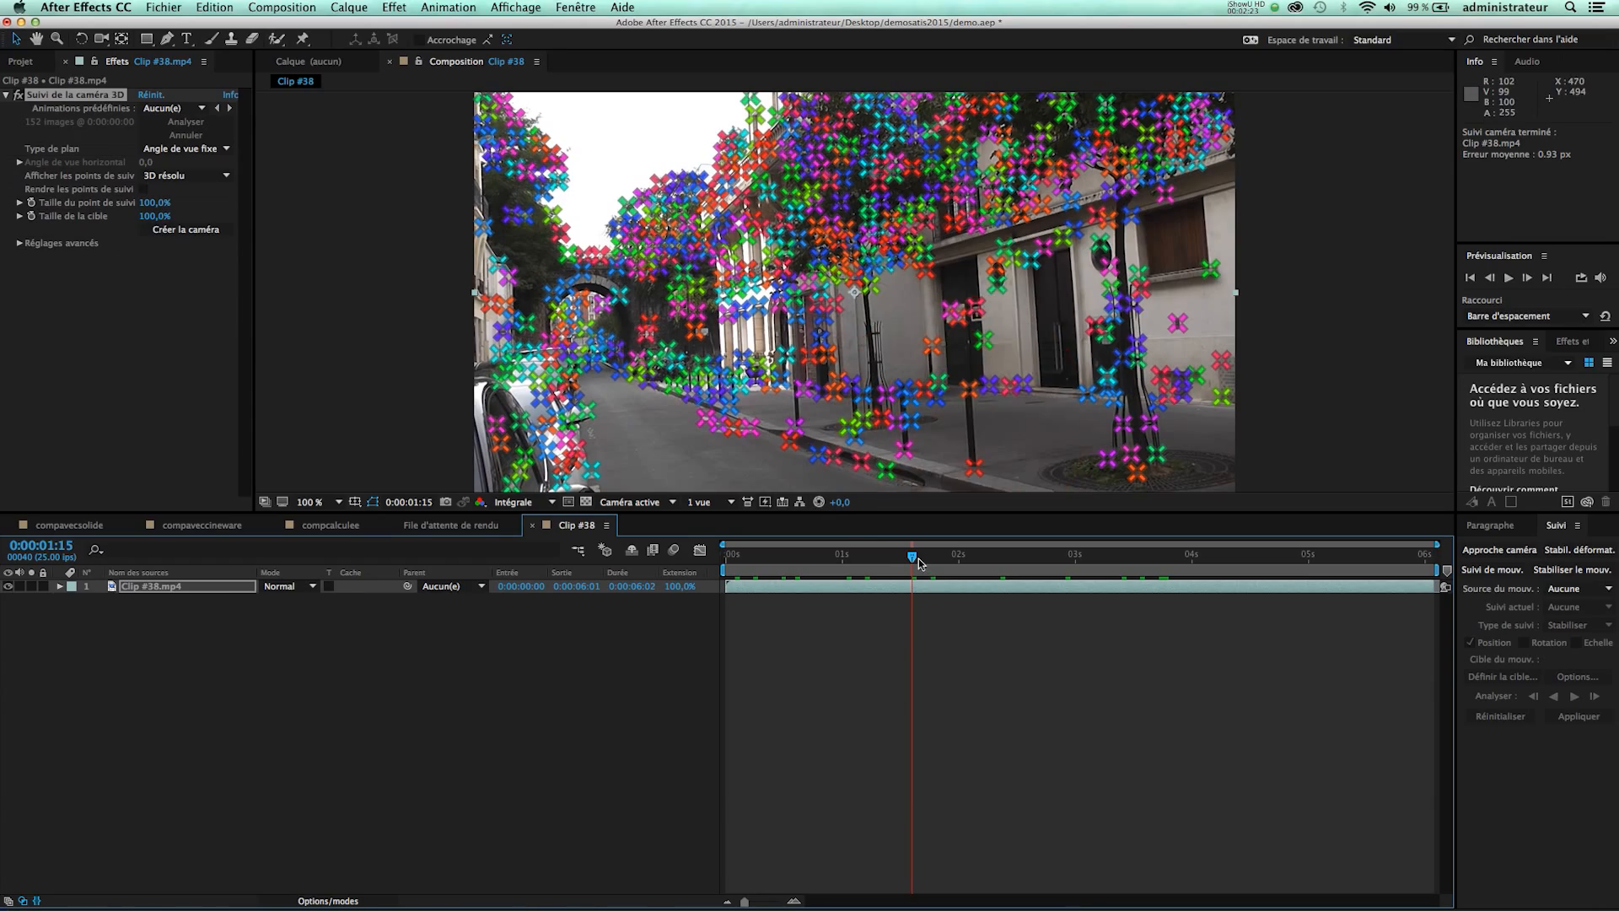
drag(920, 563, 847, 558)
key(space)
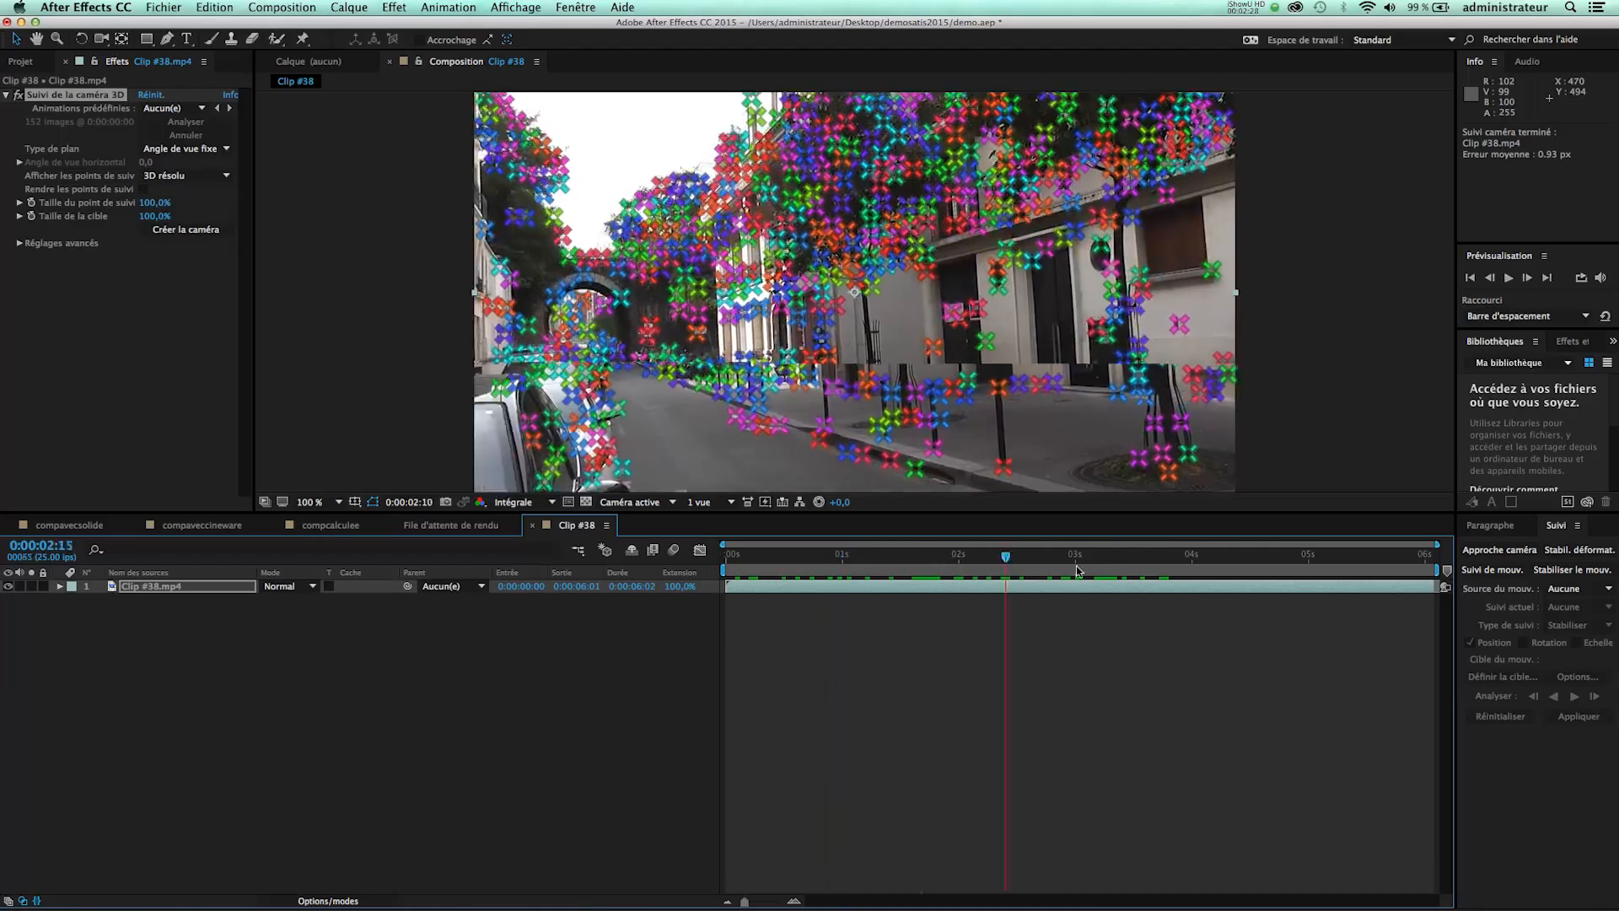
drag(1075, 568, 727, 544)
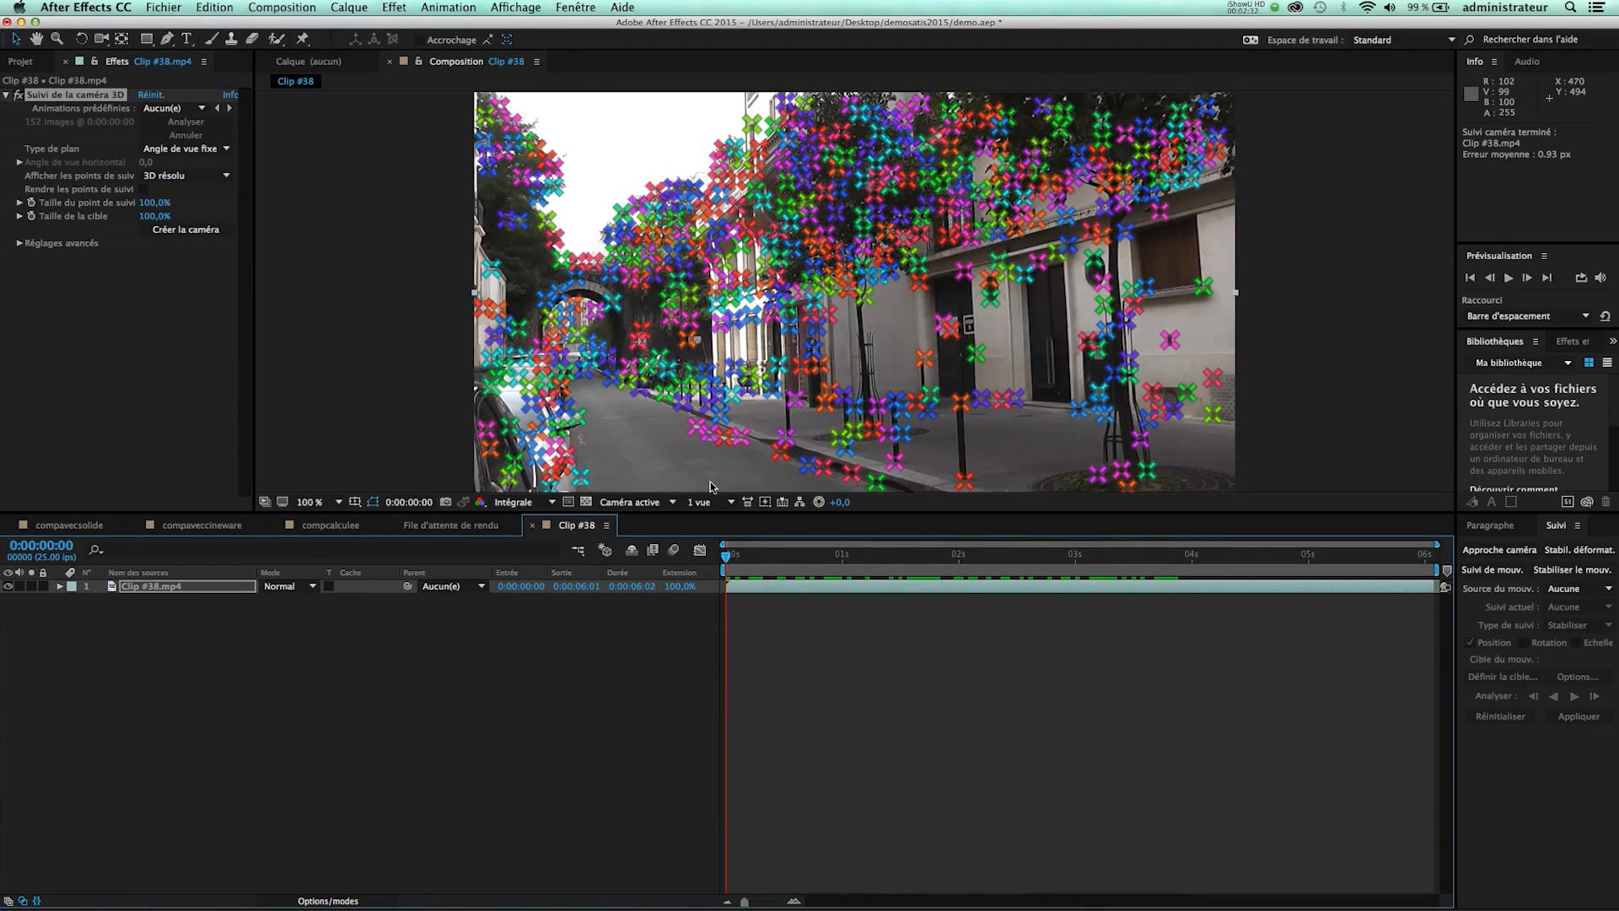
scroll(716, 443, up, 2)
scroll(716, 444, down, 2)
drag(154, 203, 129, 212)
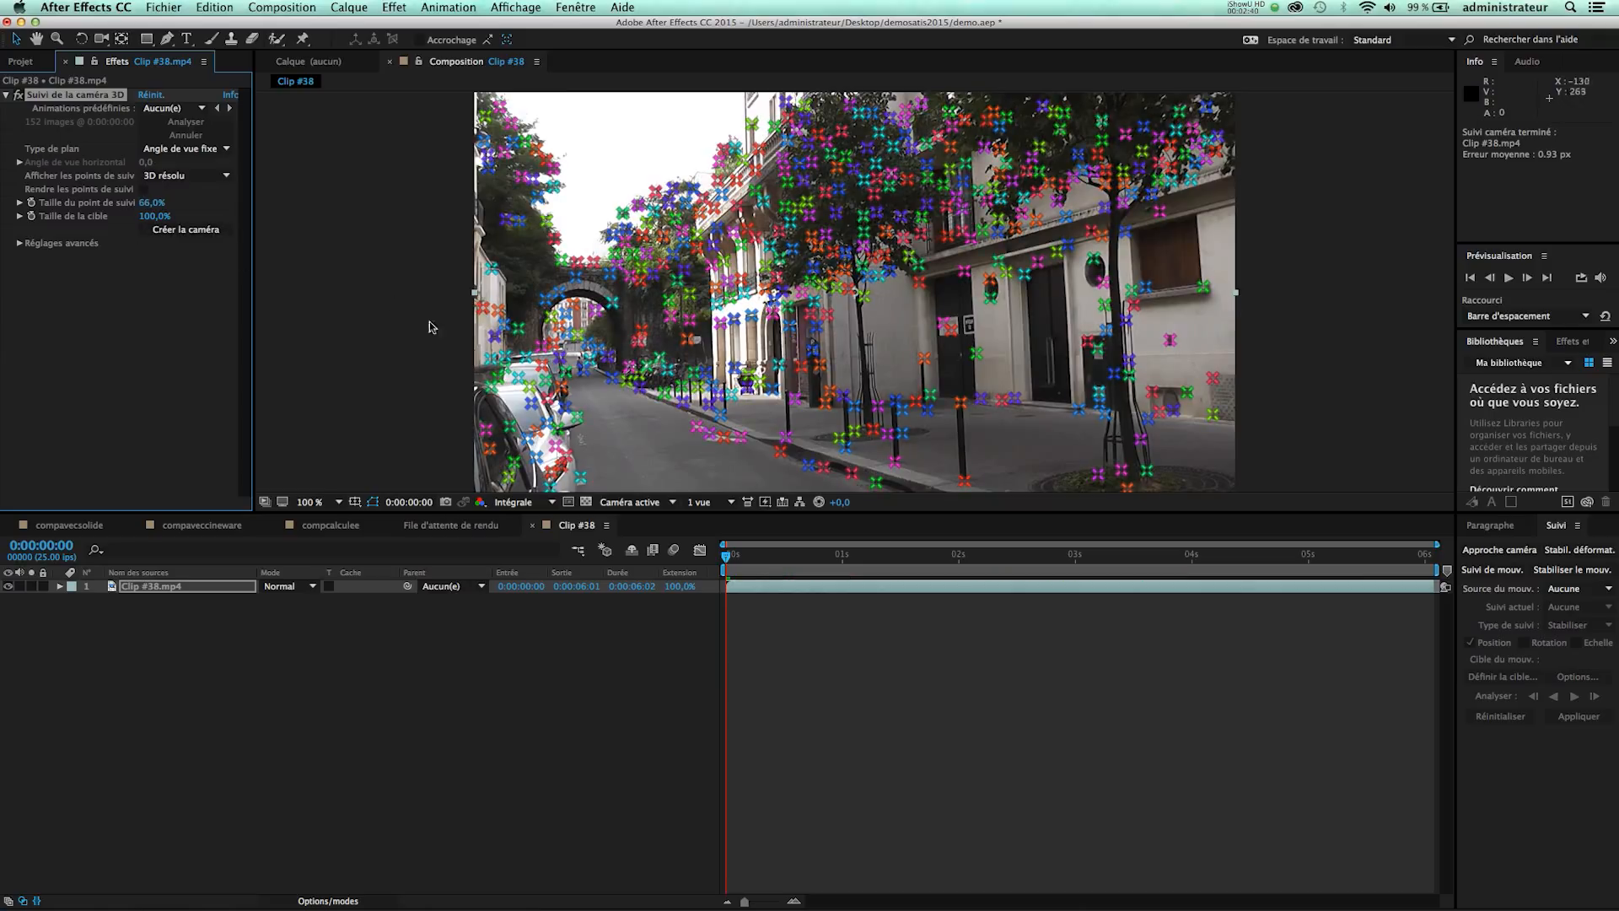
Select three track points around the road surface and define them as the ground plane and origin.
click(723, 437)
shift+click(665, 393)
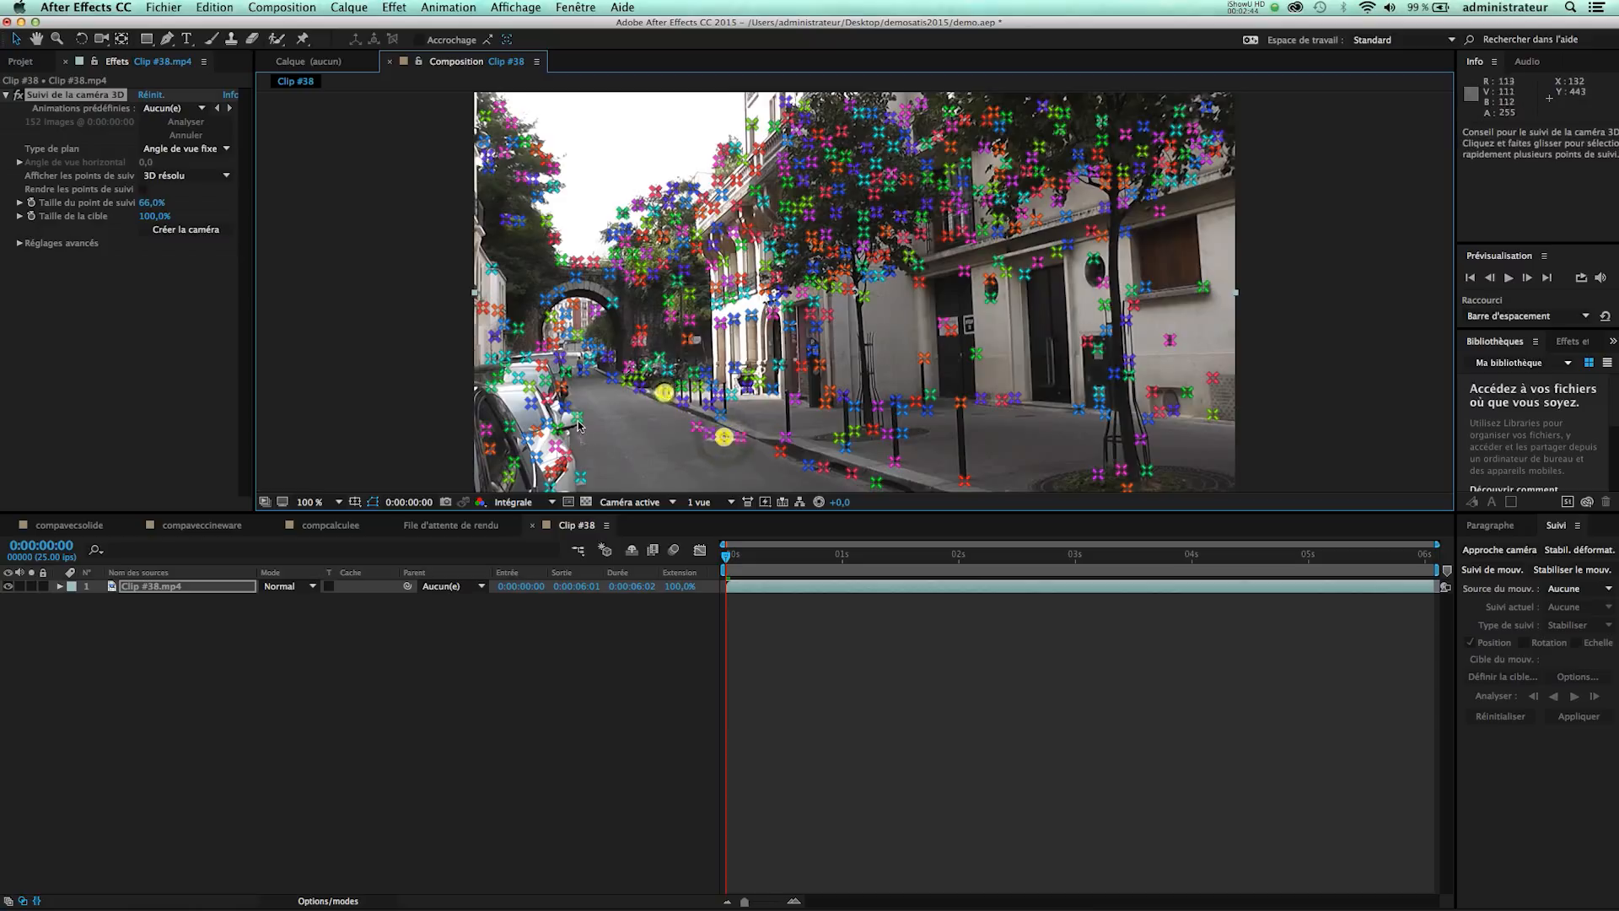
shift+click(579, 417)
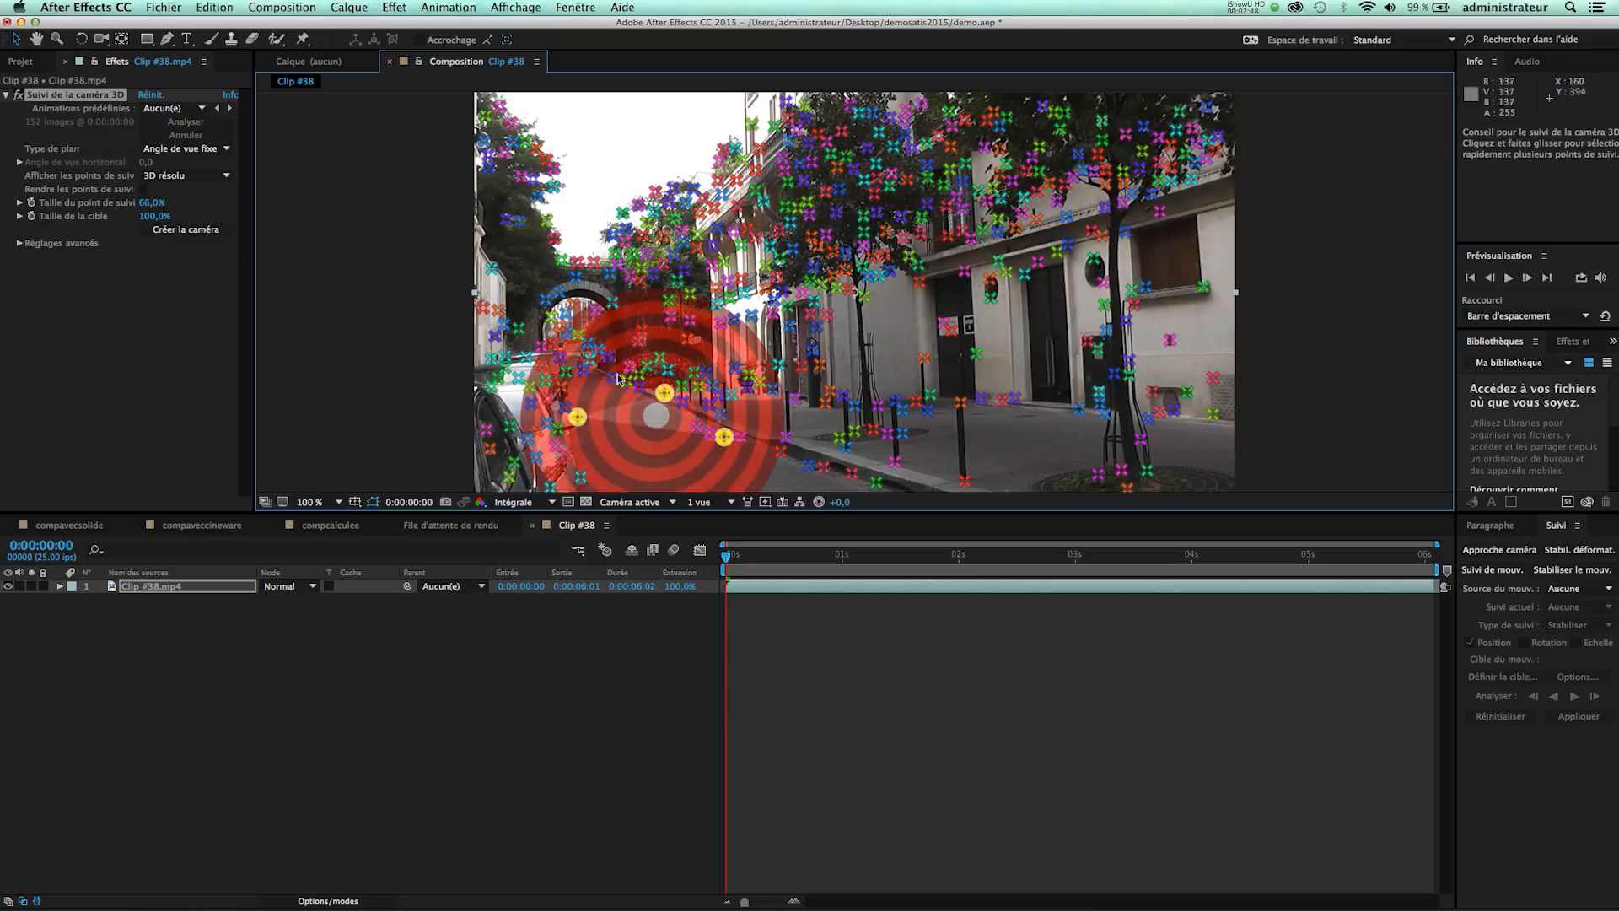
right_click(638, 418)
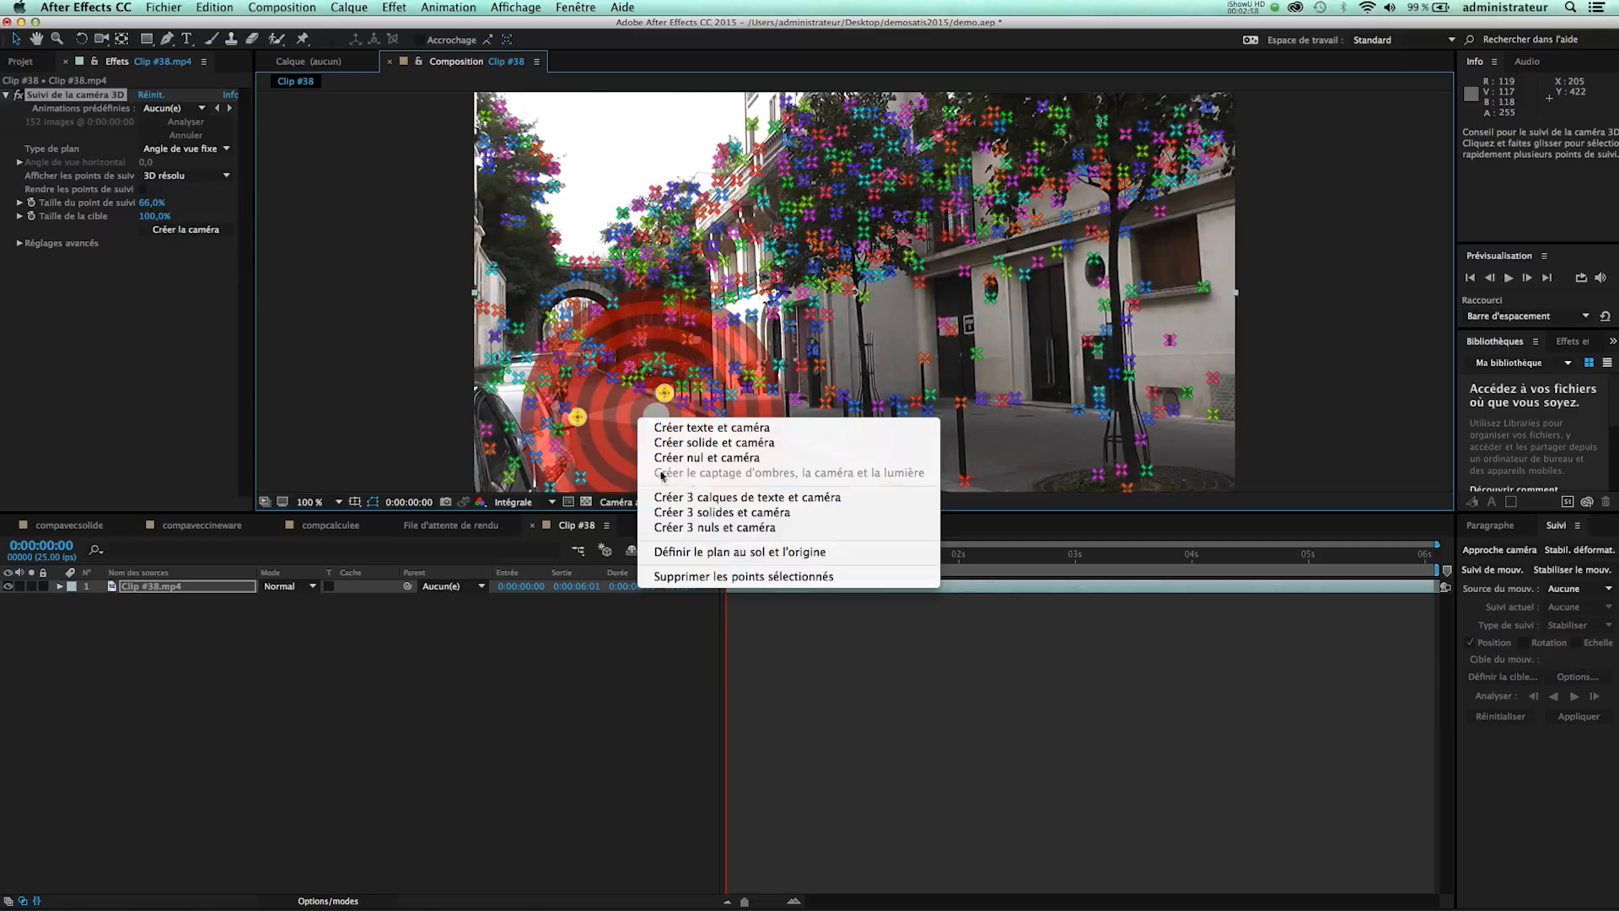
click(685, 552)
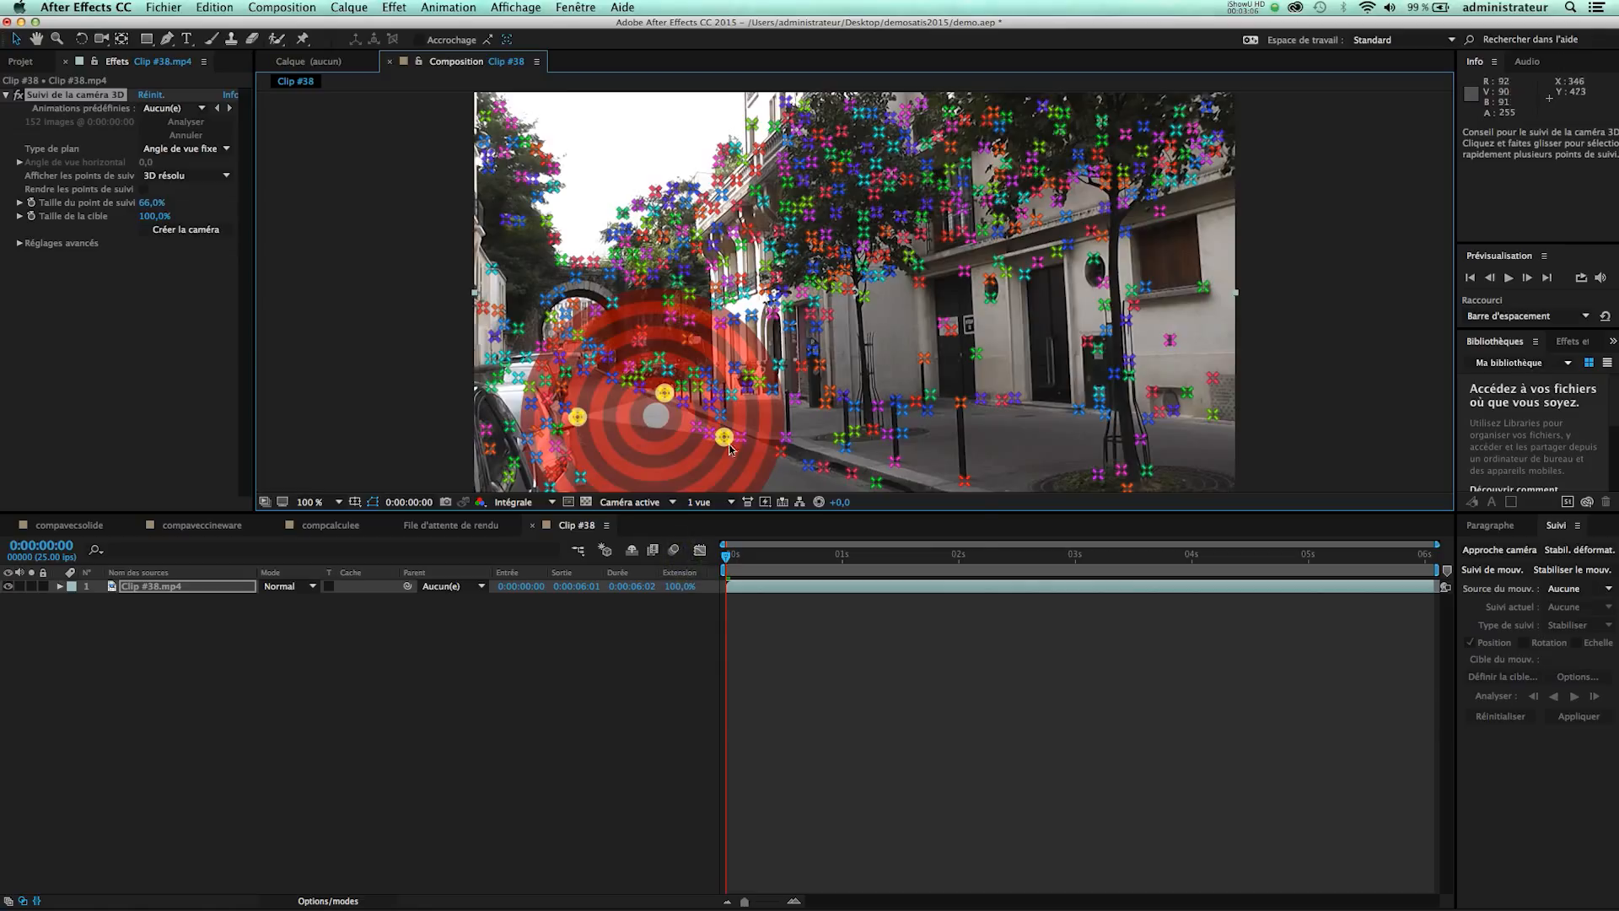
Create a solid and a tracking camera from the three selected track points.
right_click(681, 439)
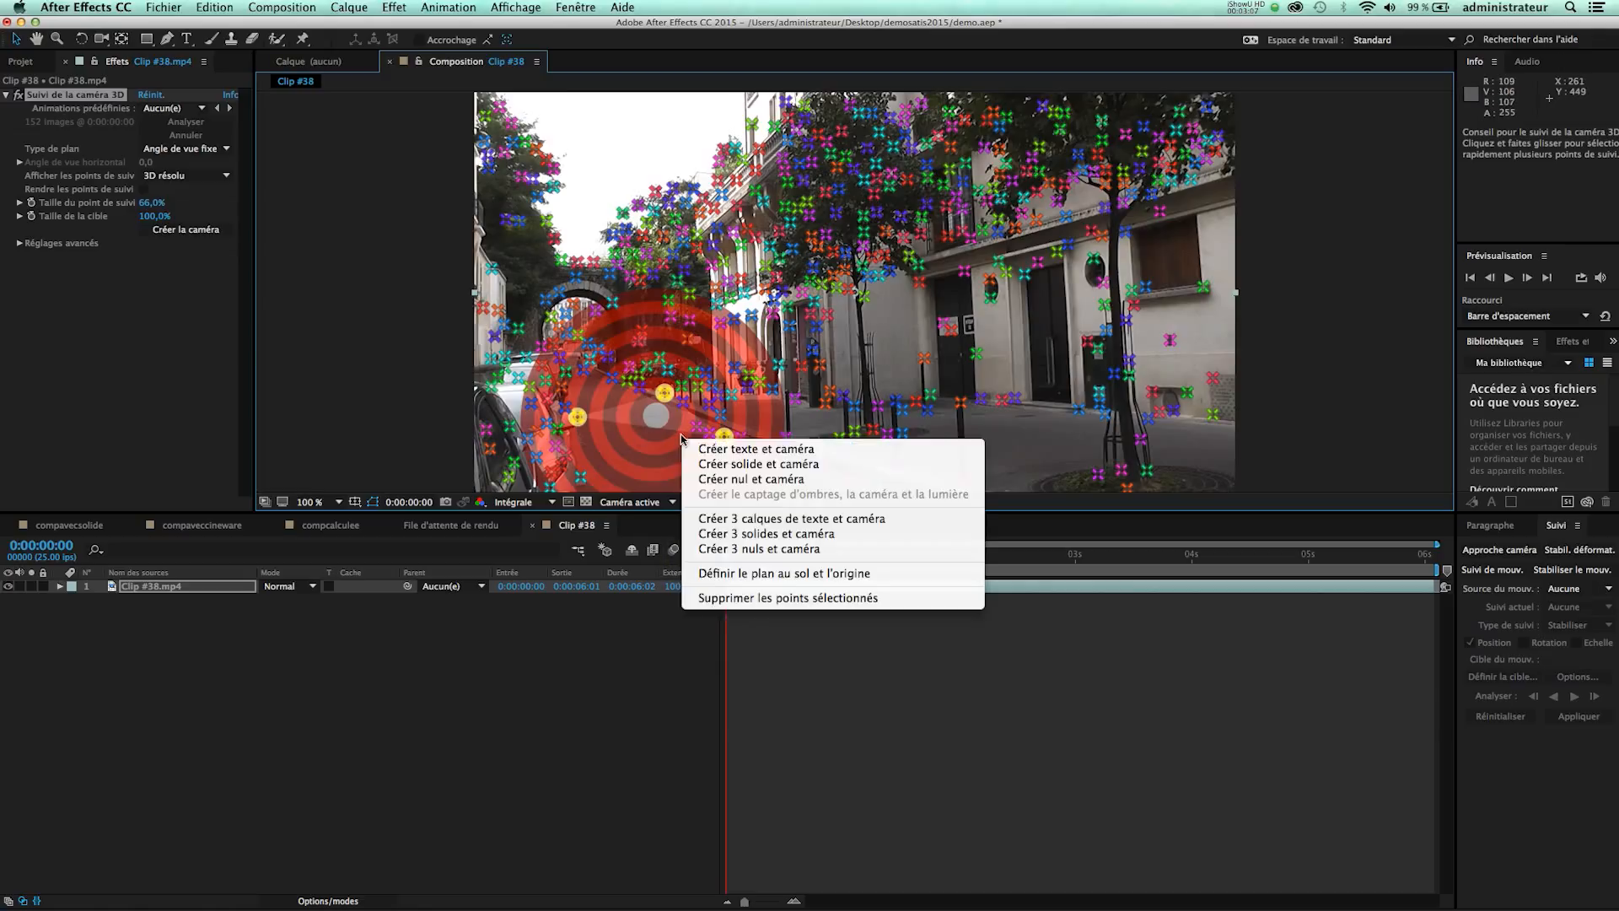
click(753, 464)
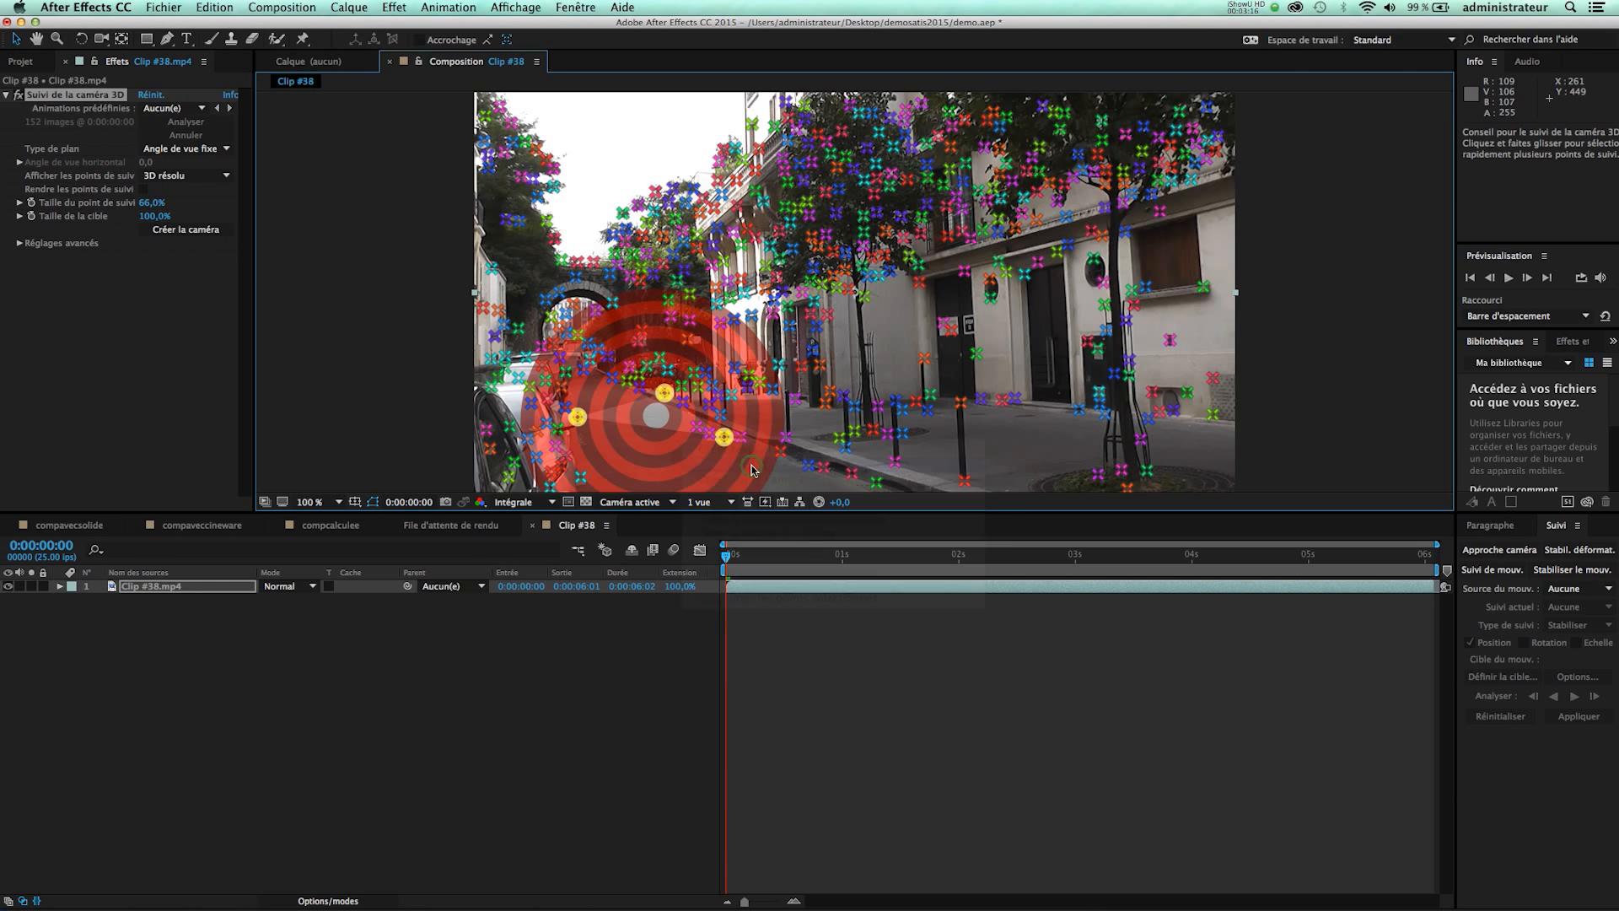
click(604, 673)
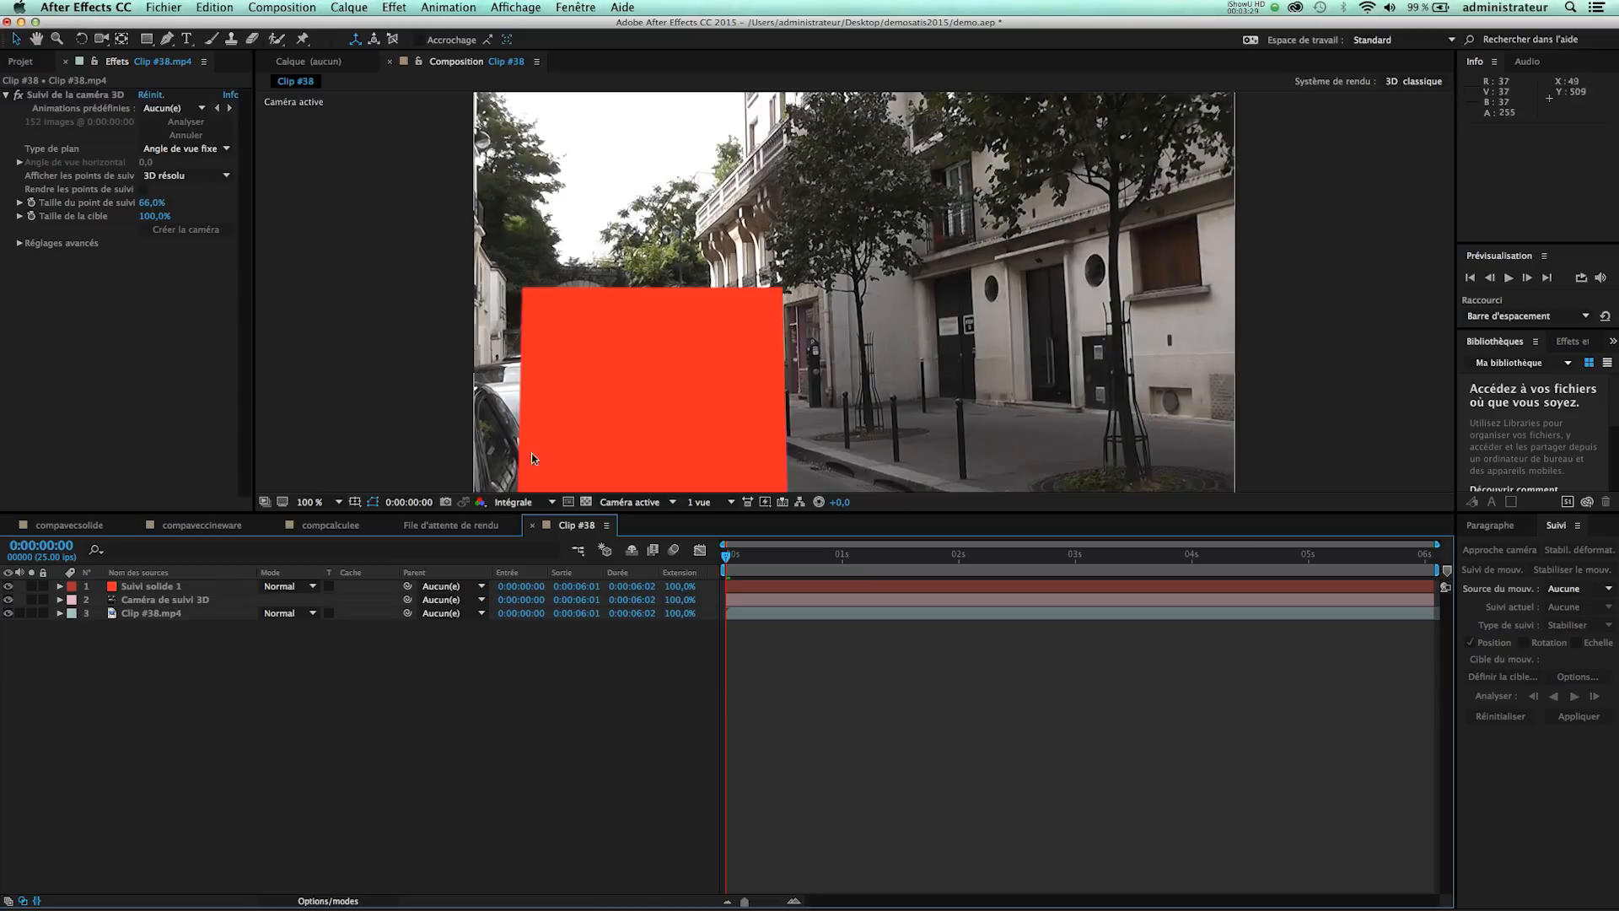
Scale the tracked solid to 56 % and play the composition to check how it follows the street.
click(619, 430)
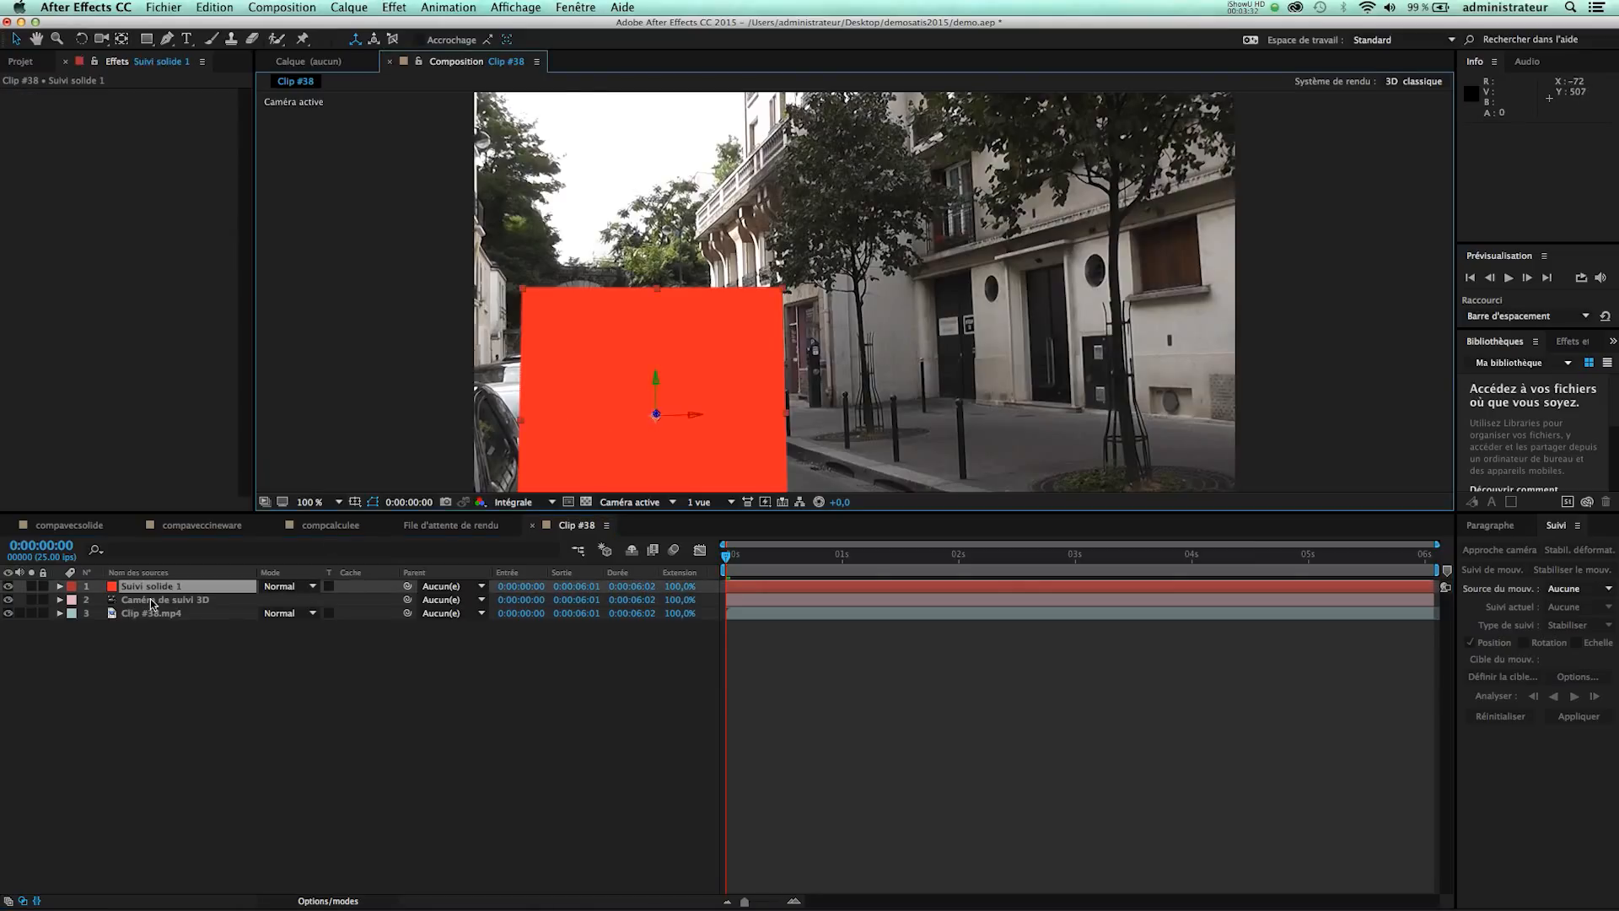
key(s)
drag(345, 599, 313, 600)
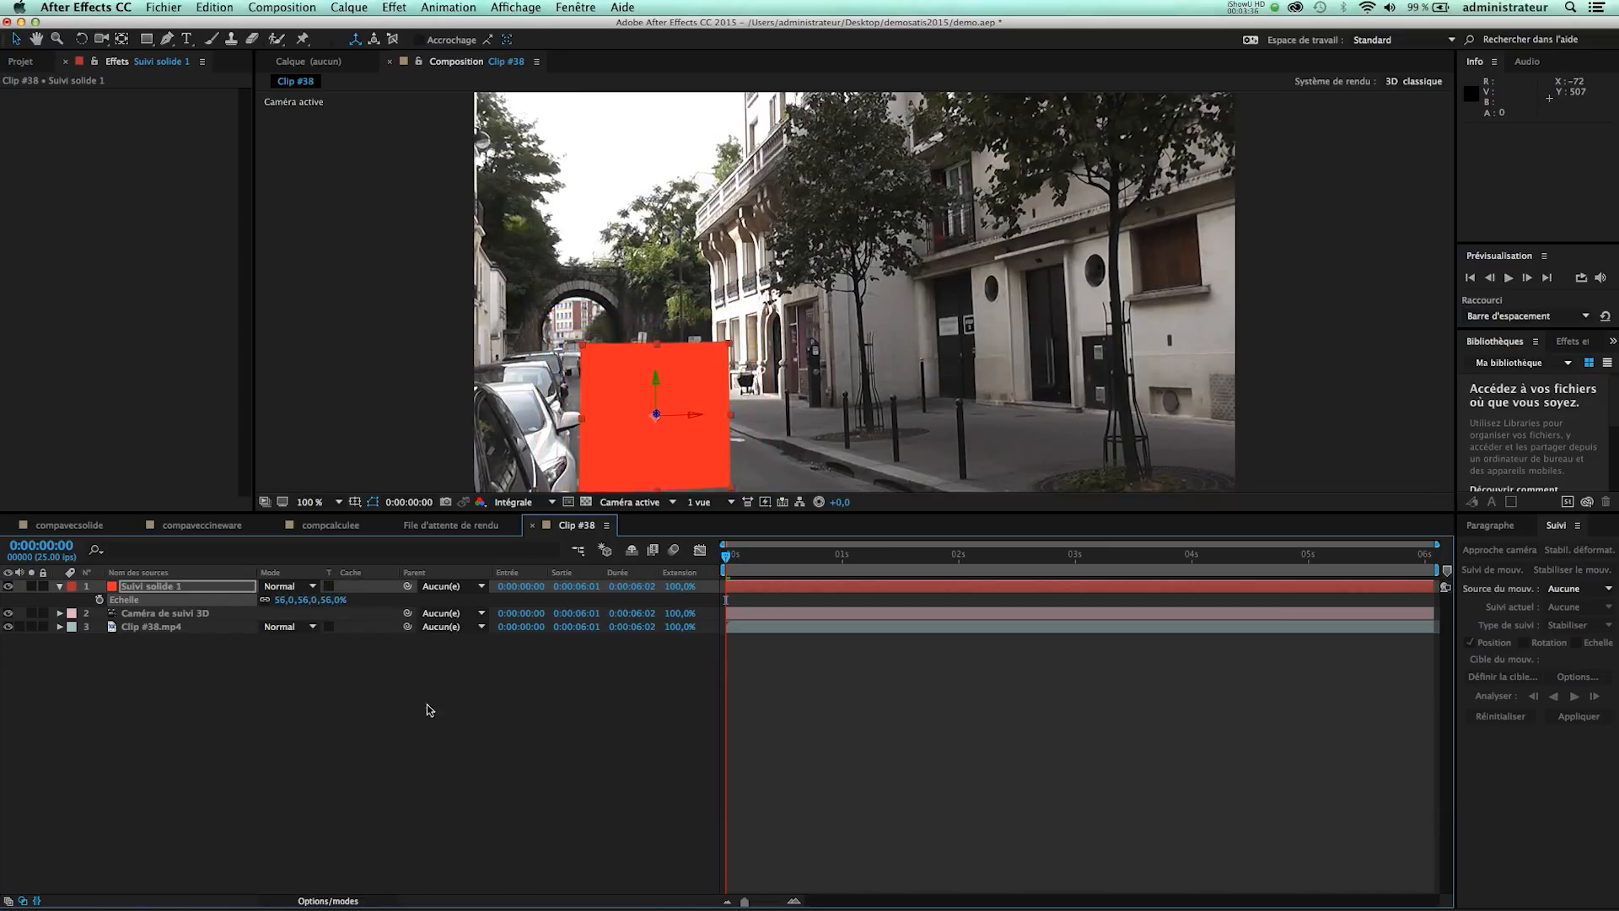
click(456, 719)
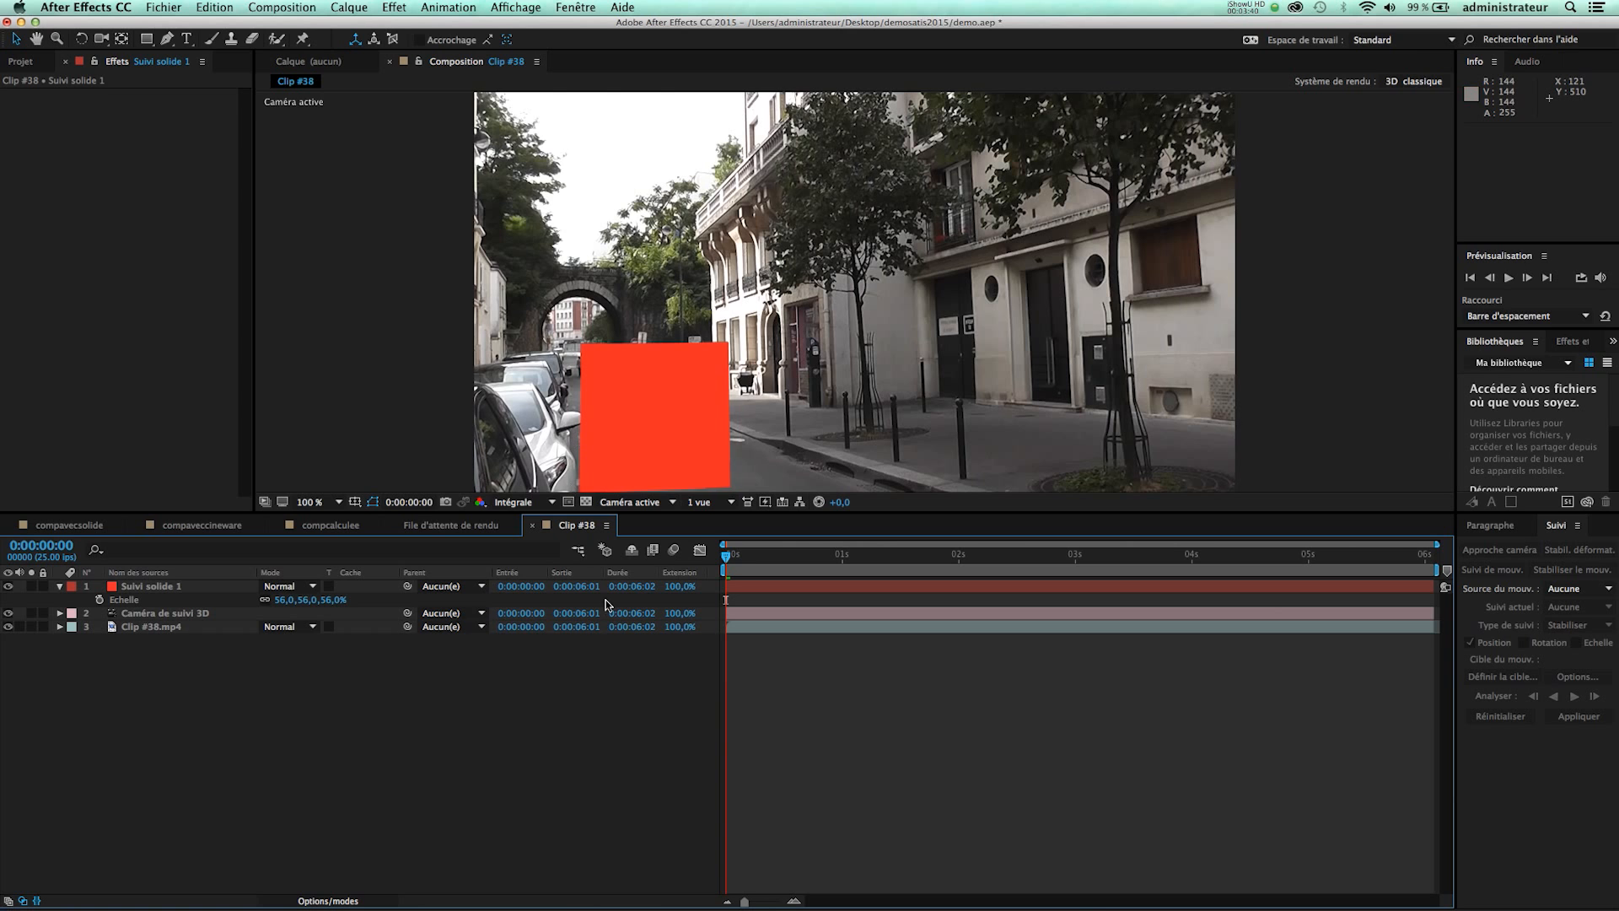
key(space)
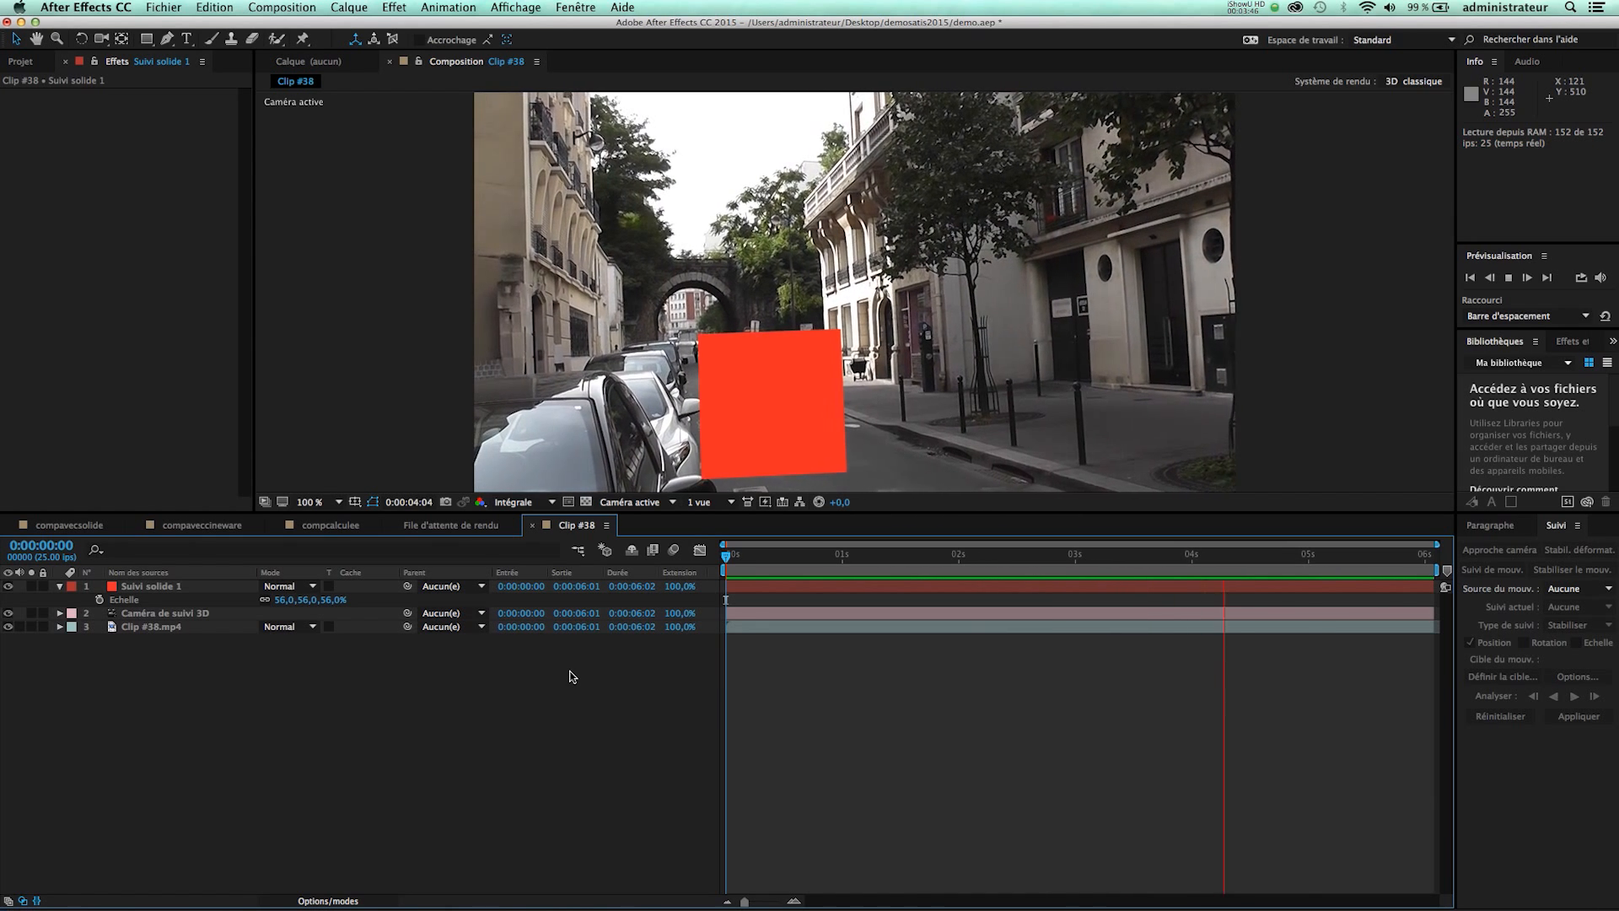
key(space)
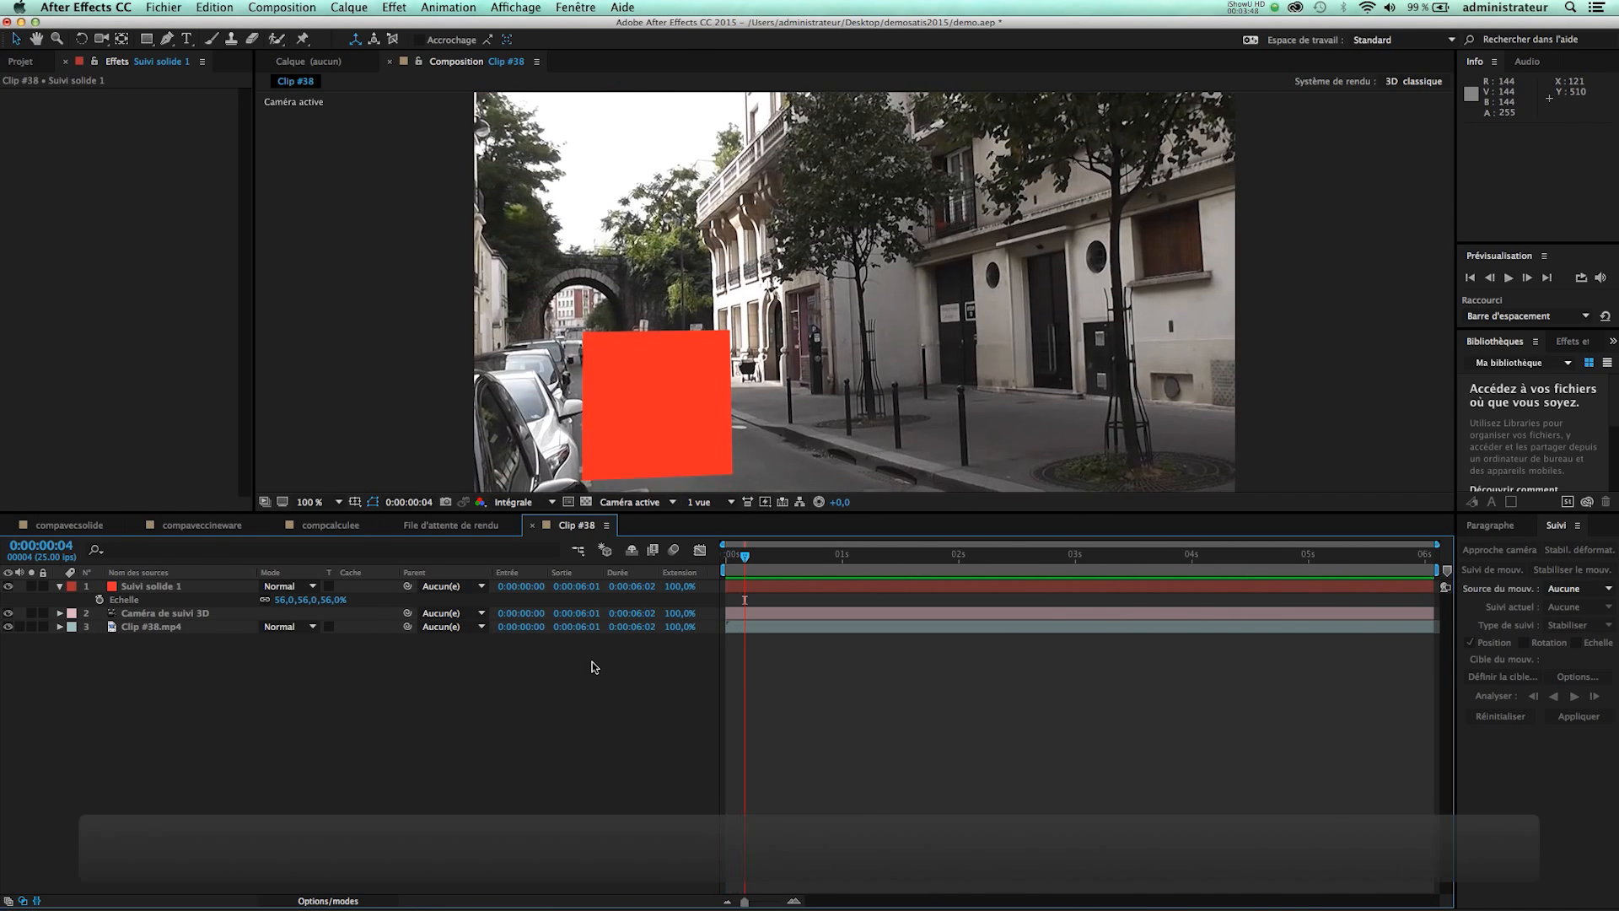
Set the tracked solid's orientation to 202°, 355°, 339° so that it lies flat along the road.
click(664, 398)
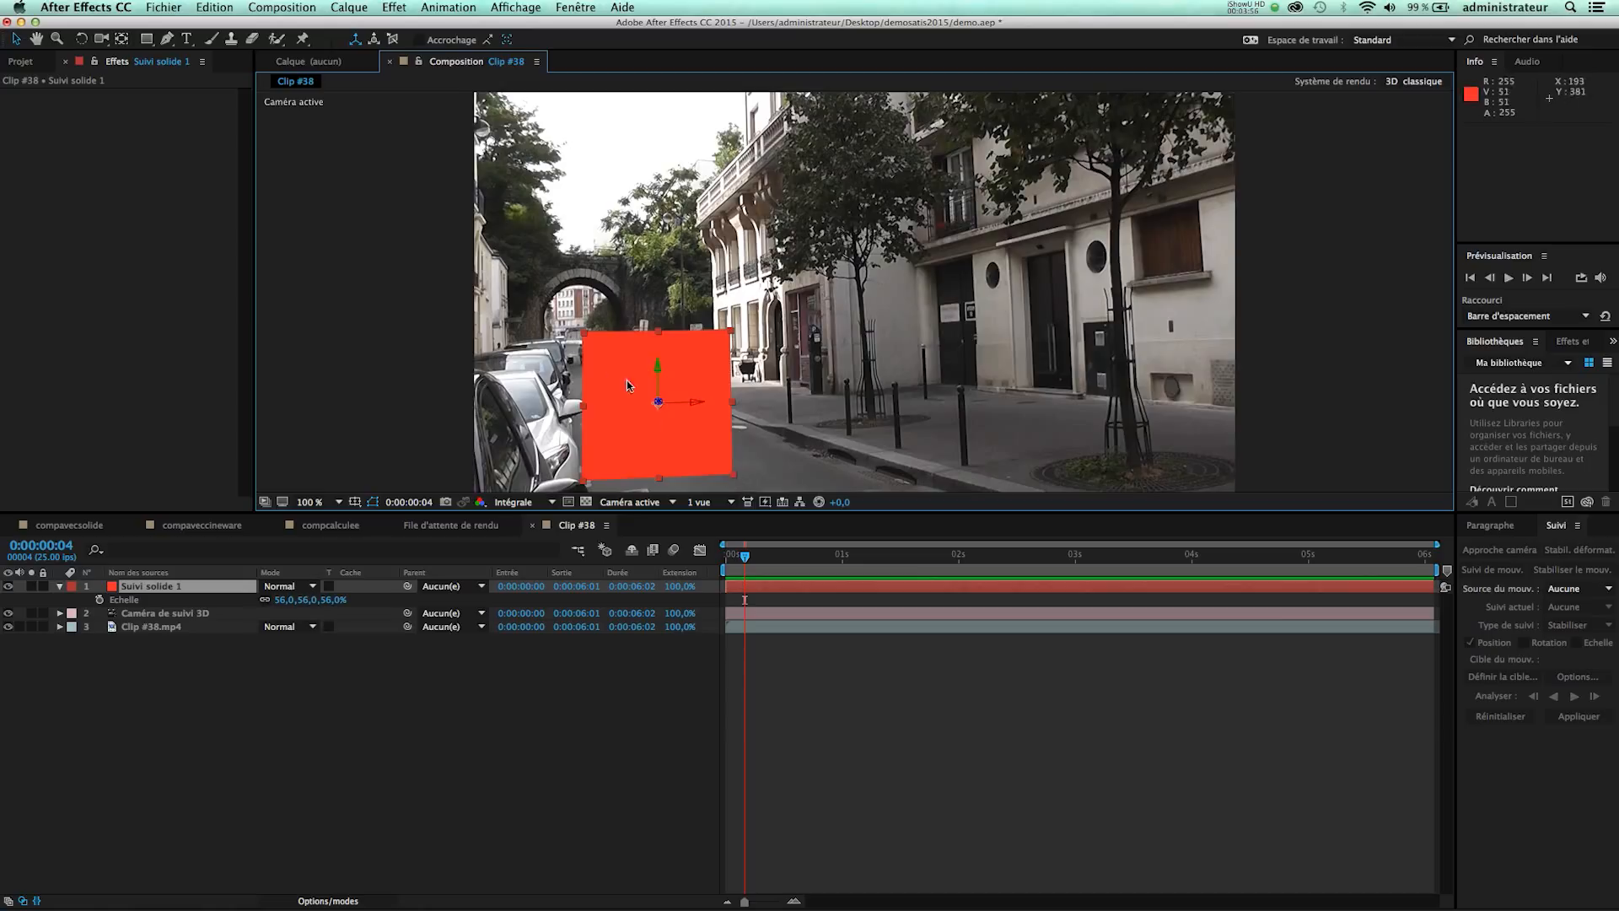
key(r)
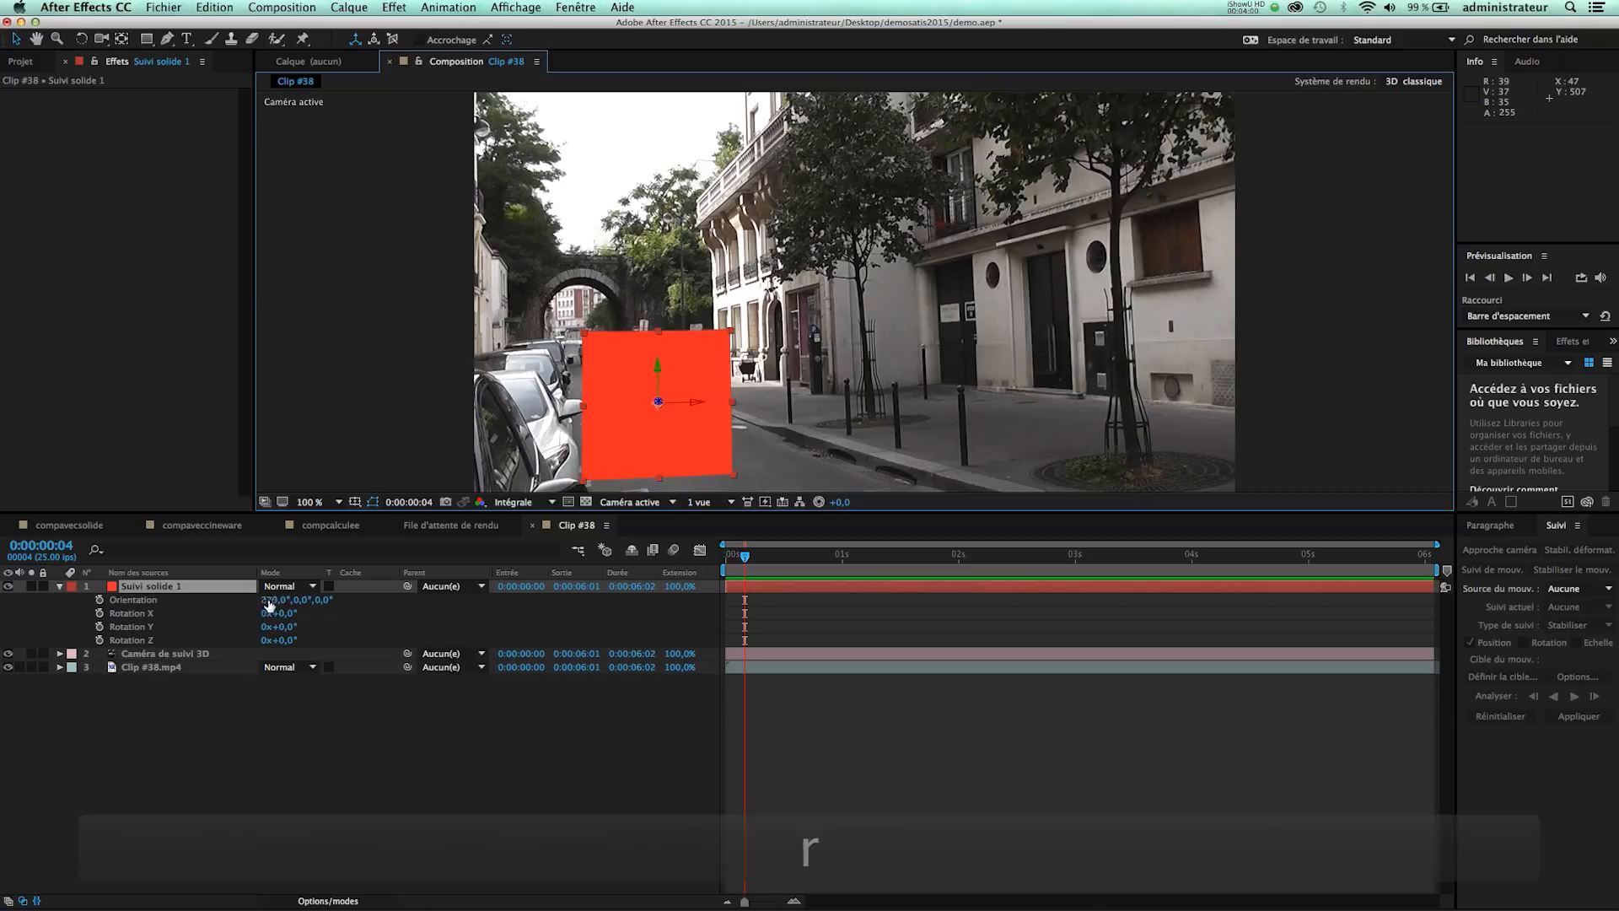
mouse_move(268, 604)
mouse_down()
mouse_move(329, 604)
mouse_move(264, 600)
mouse_up()
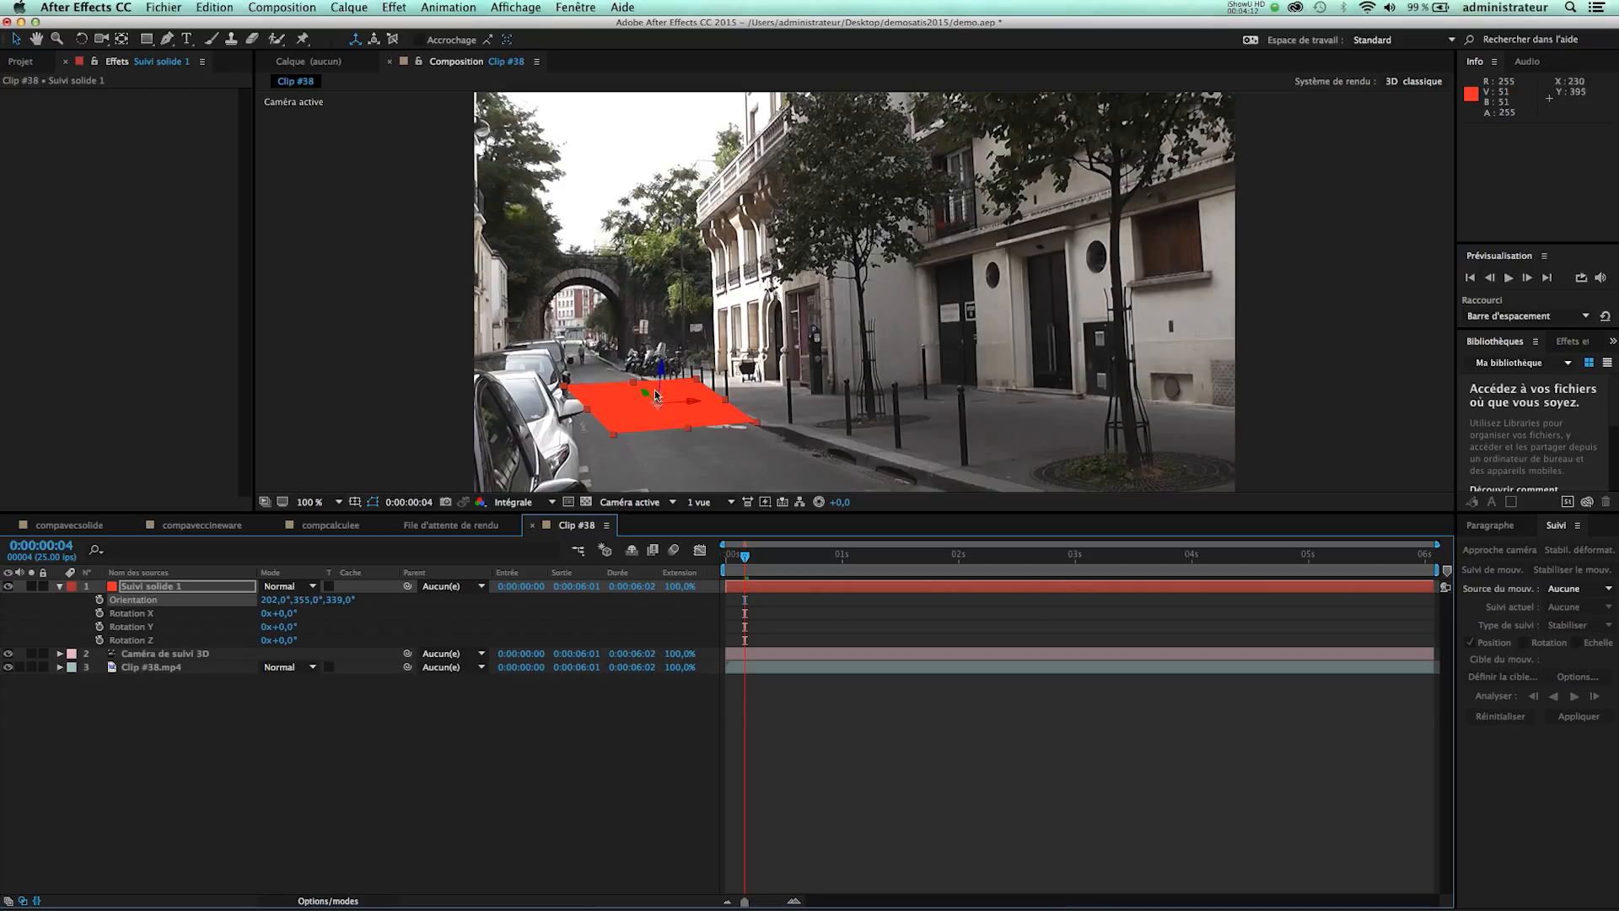
Move the red tracked solid nearer to the foreground along the road.
drag(664, 377, 687, 421)
Open the compavecsolide composition and play it from the first frame to check how its cyan road solid follows the street.
click(32, 63)
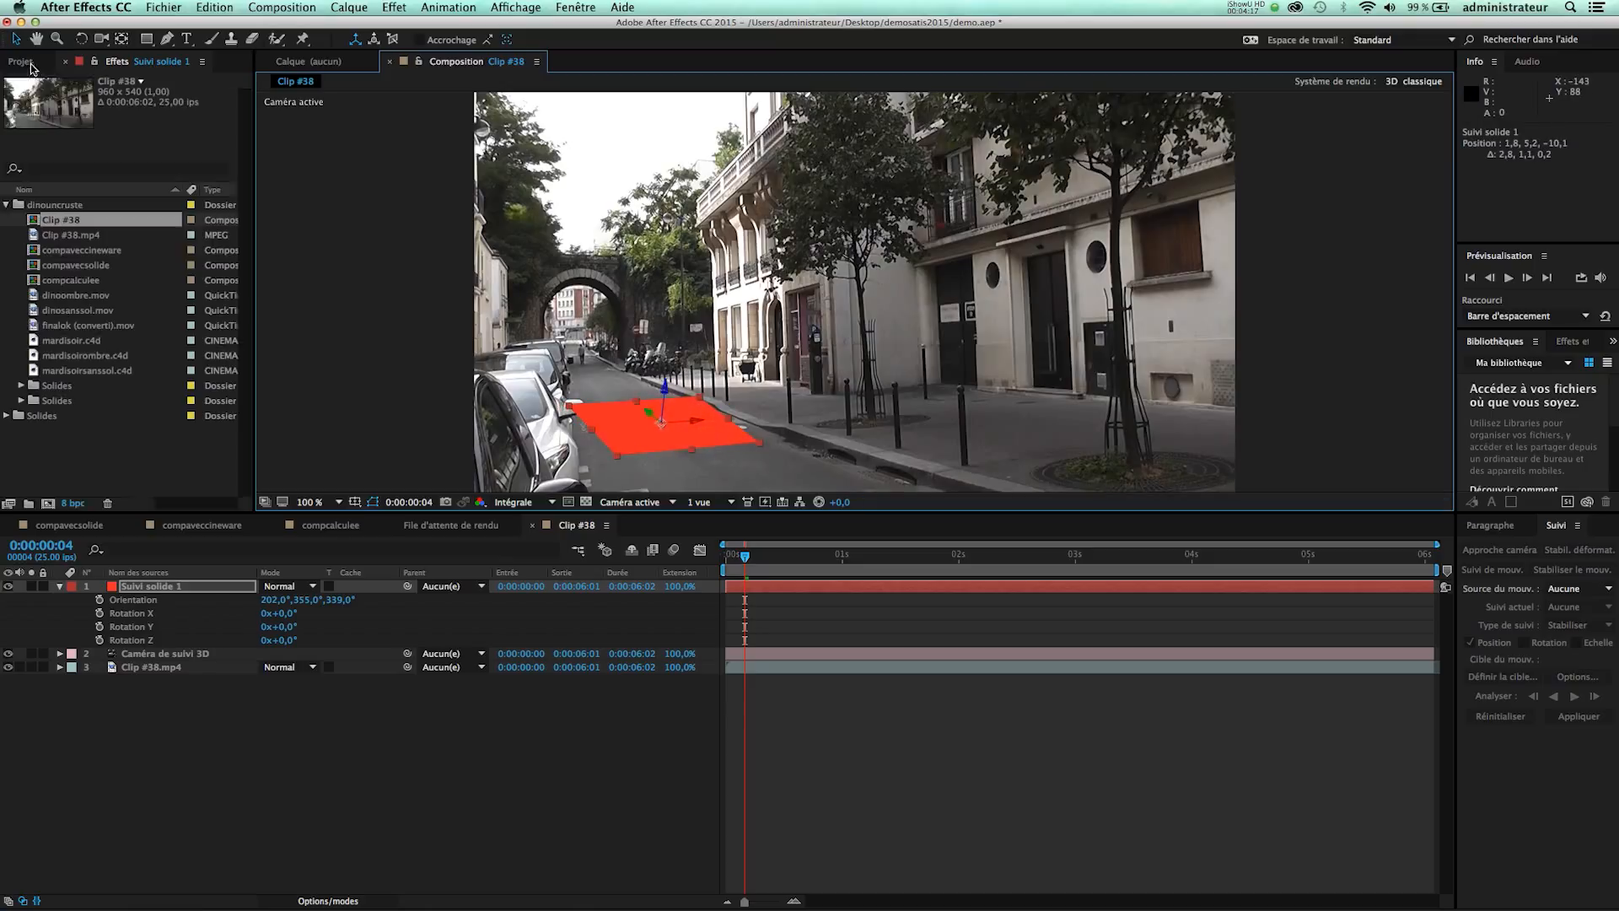
click(59, 253)
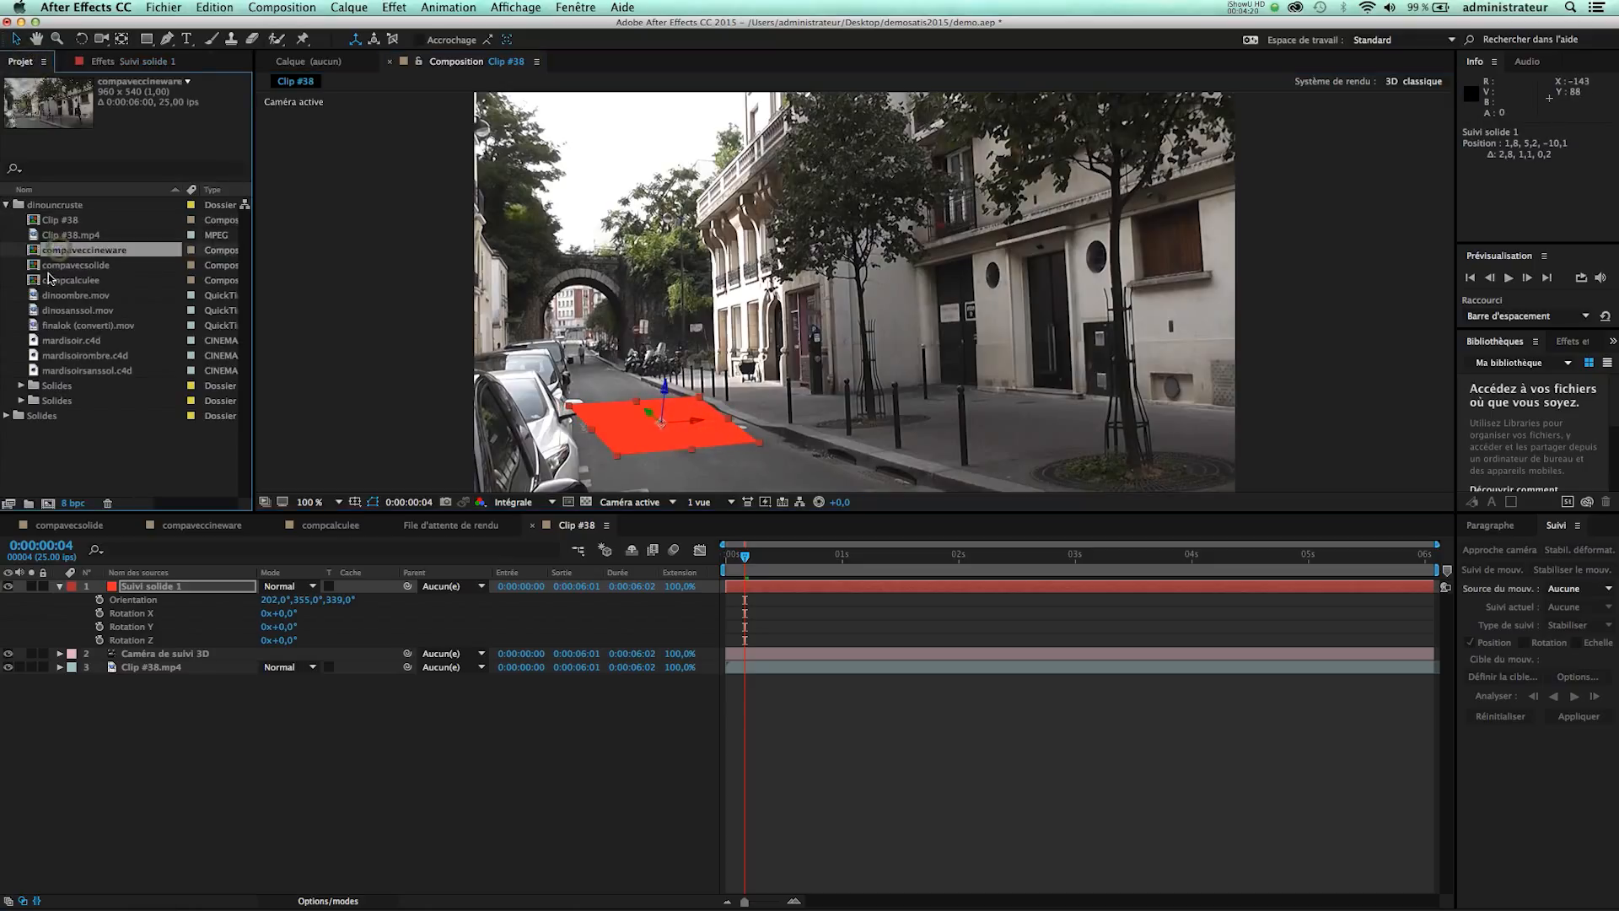
double_click(48, 267)
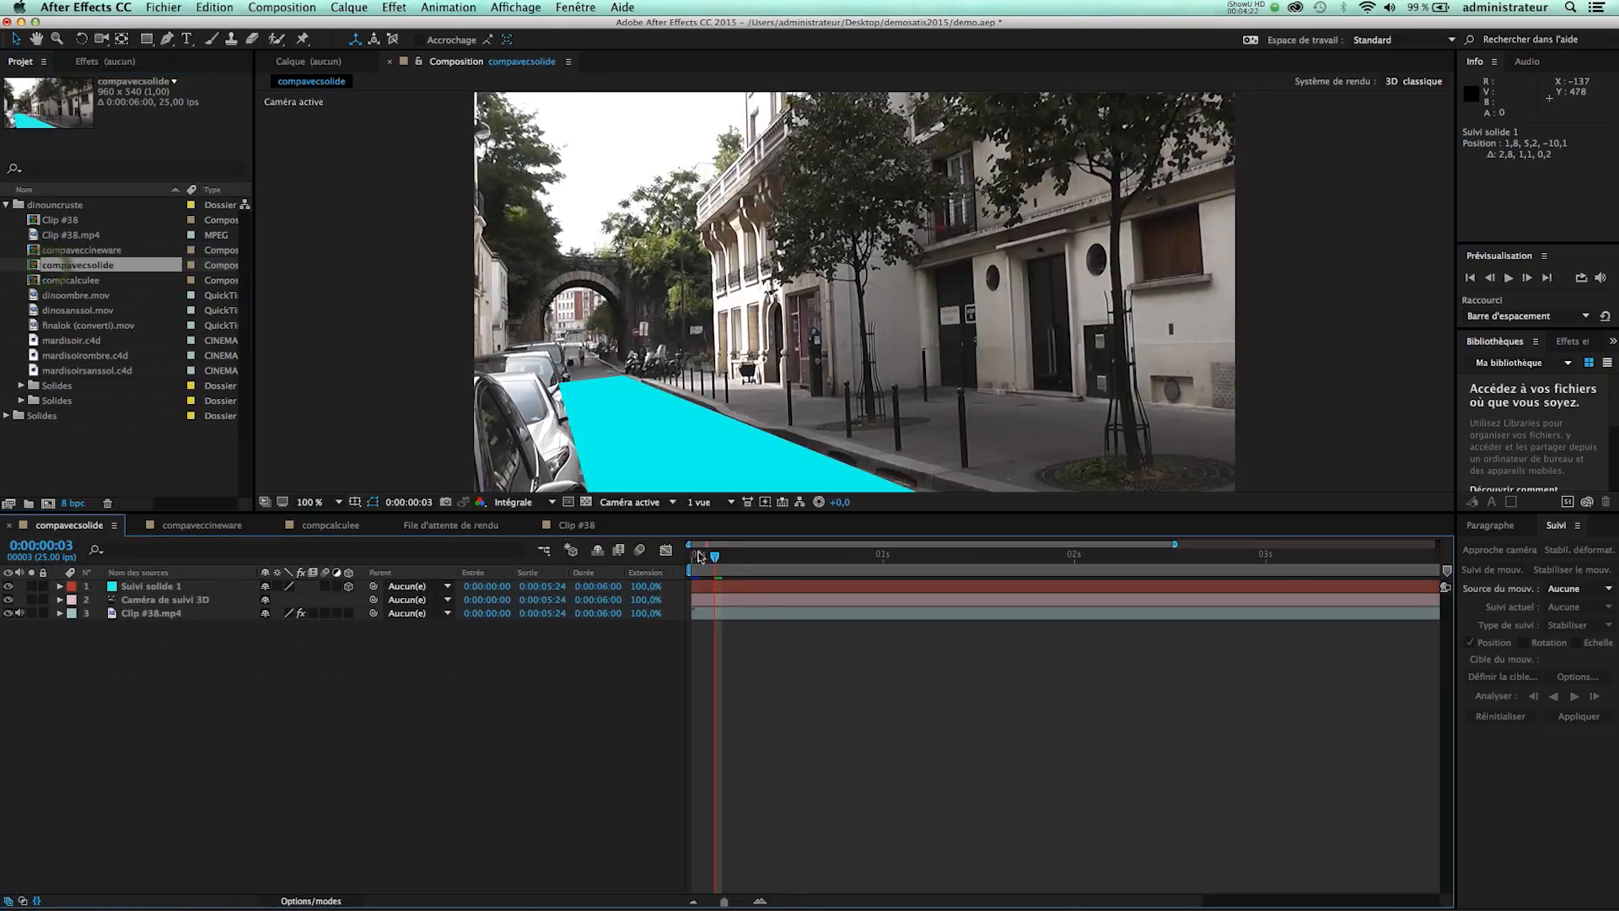
click(666, 460)
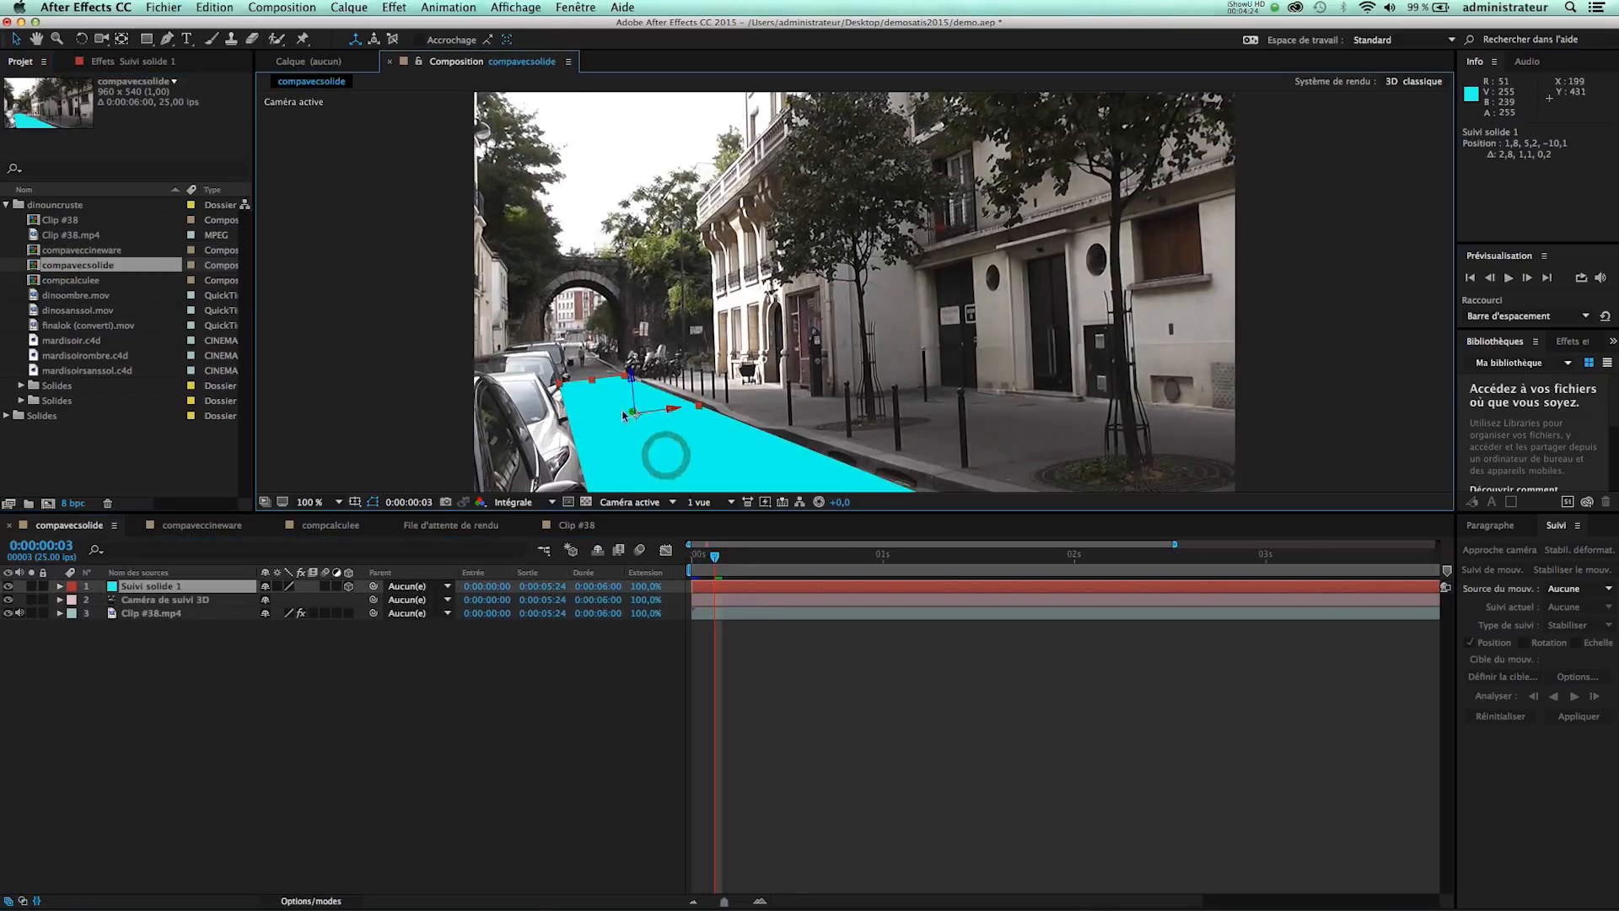
drag(715, 563, 693, 560)
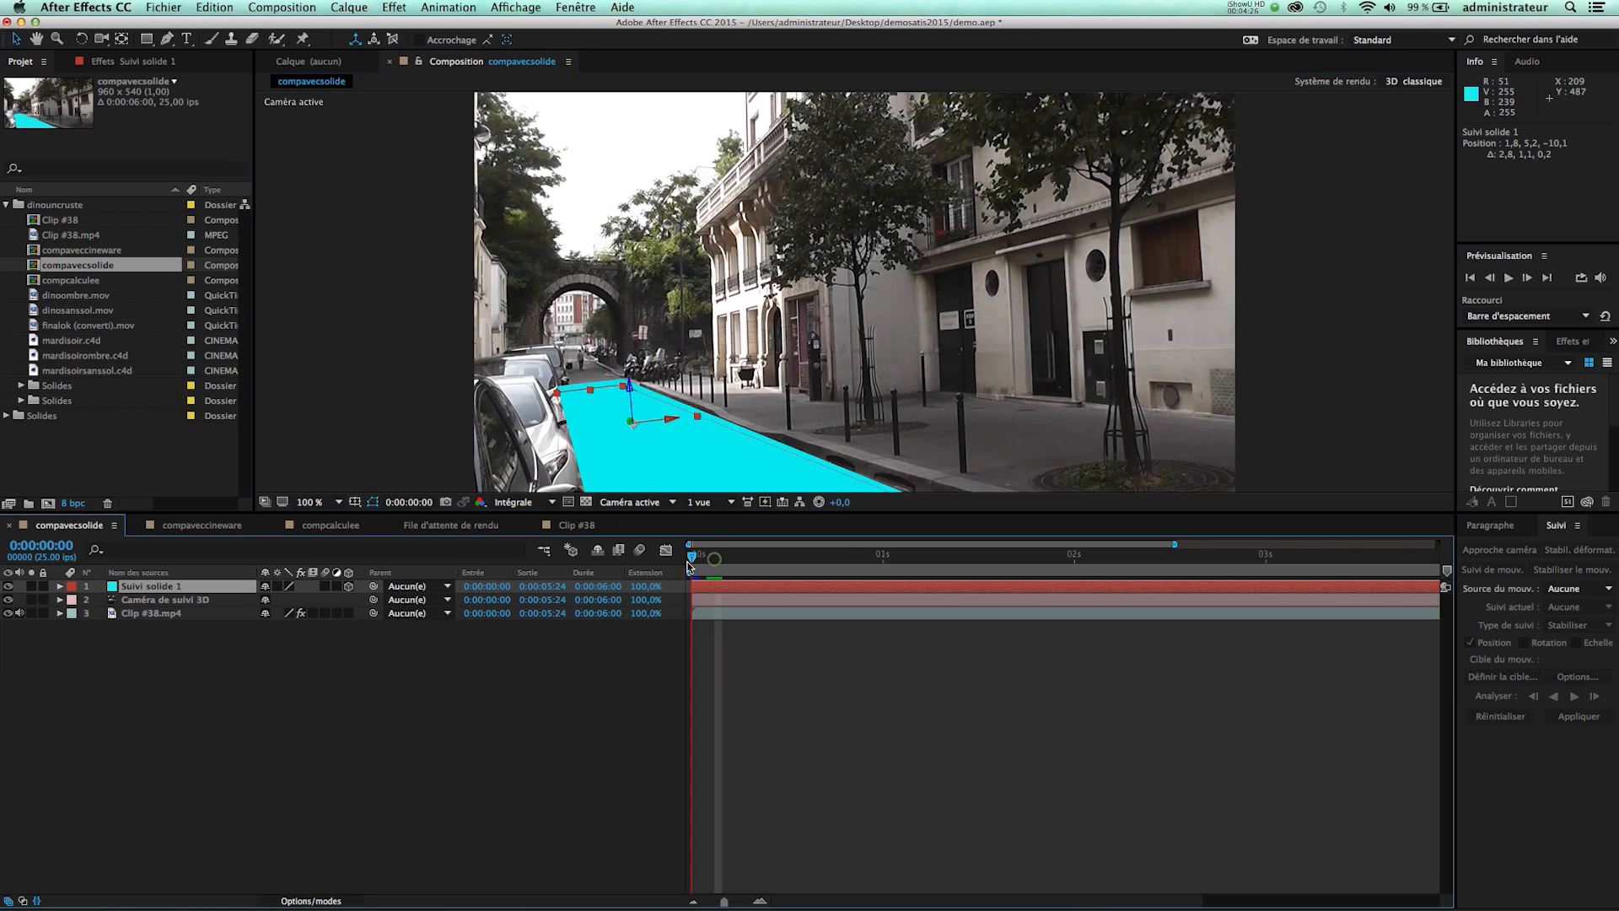
key(space)
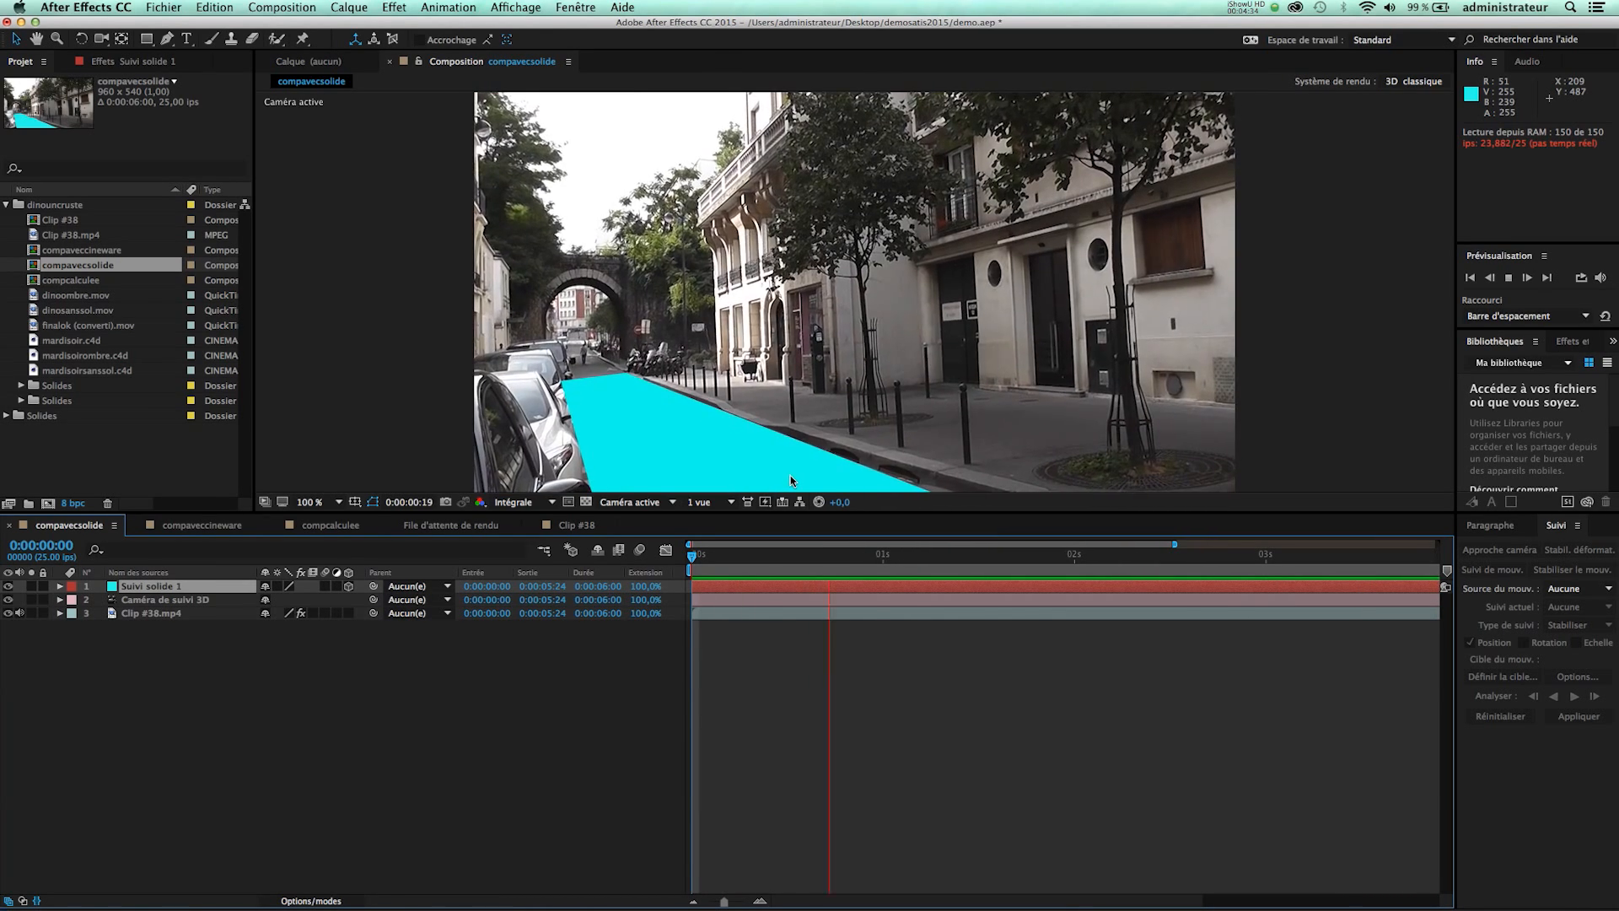
key(space)
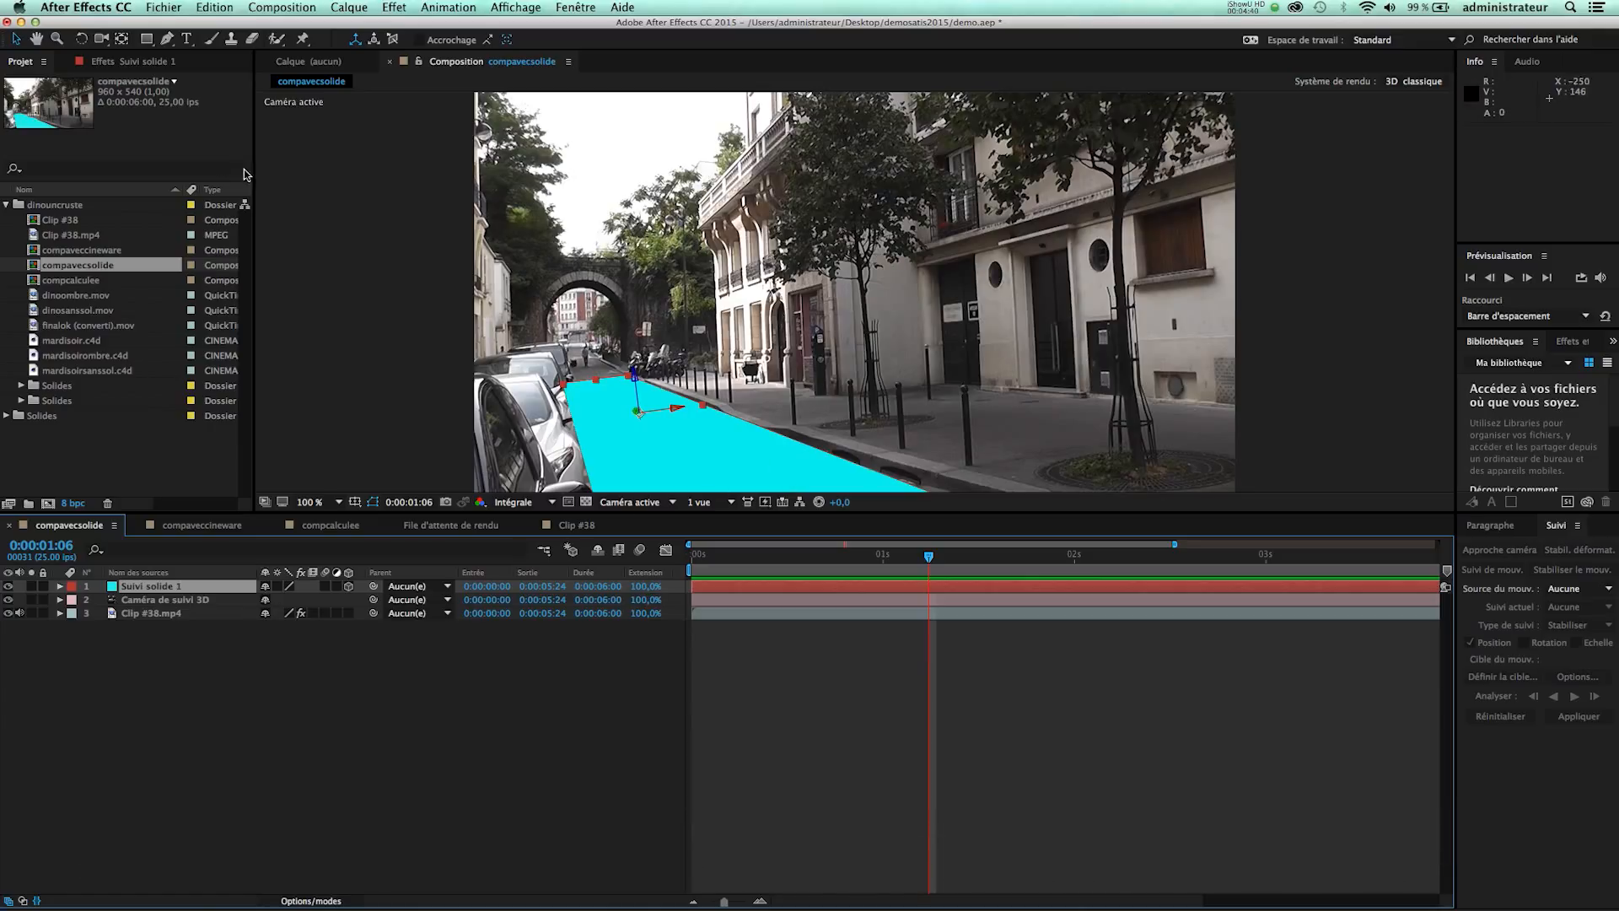
Start a MAXON CINEMA 4D export of the compavecsolide composition and go to the demosatis2015 folder on the desktop.
click(165, 7)
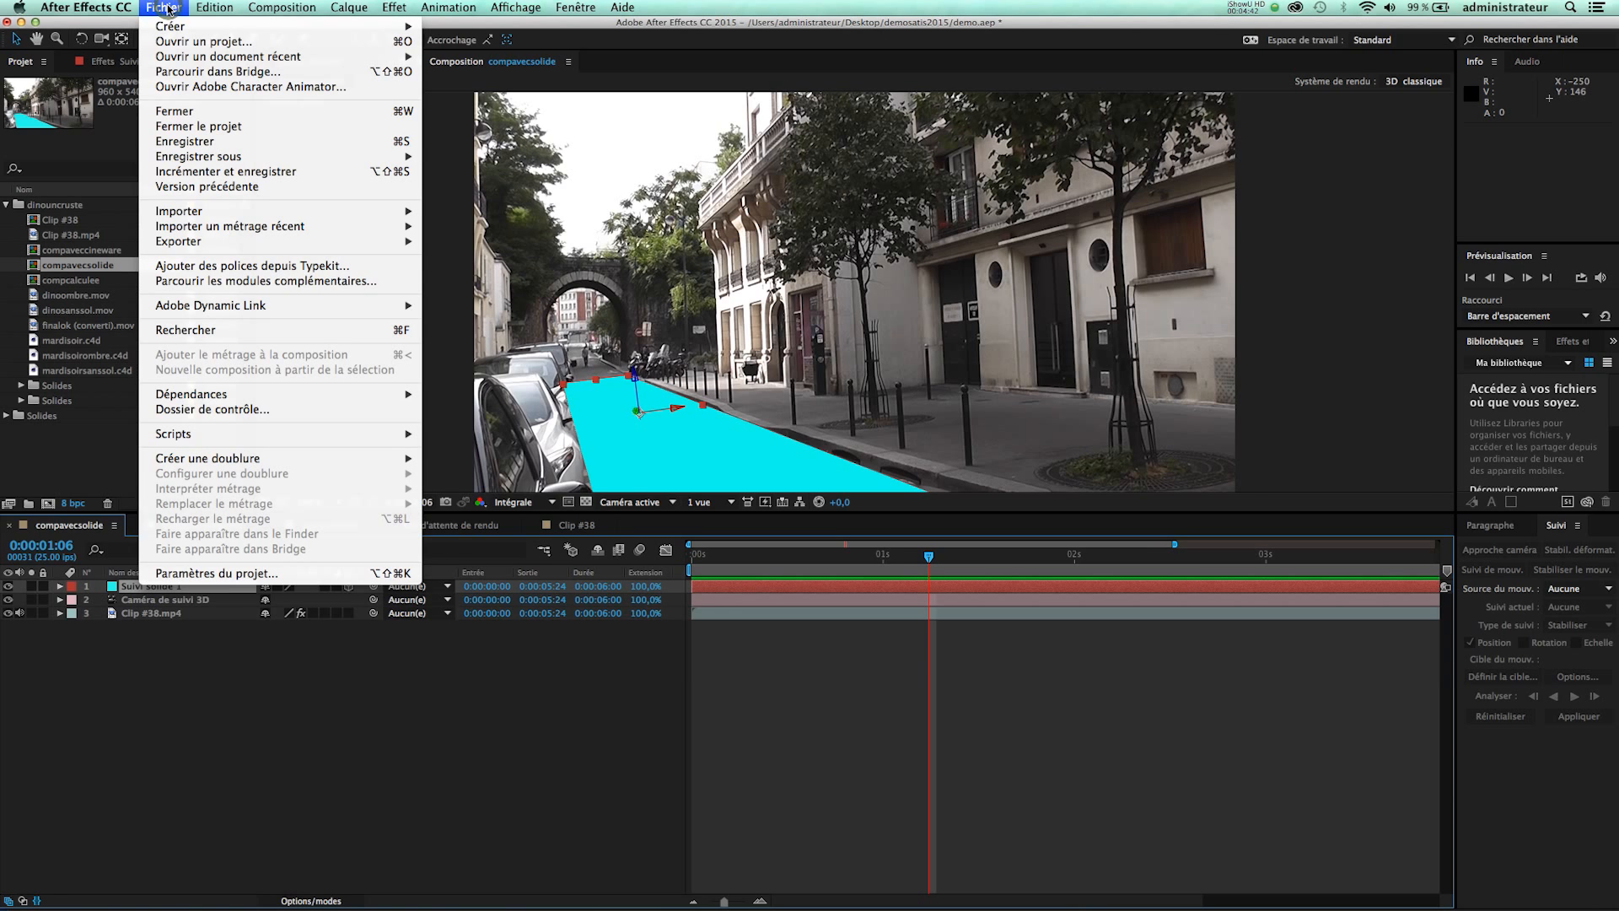
mouse_move(201, 244)
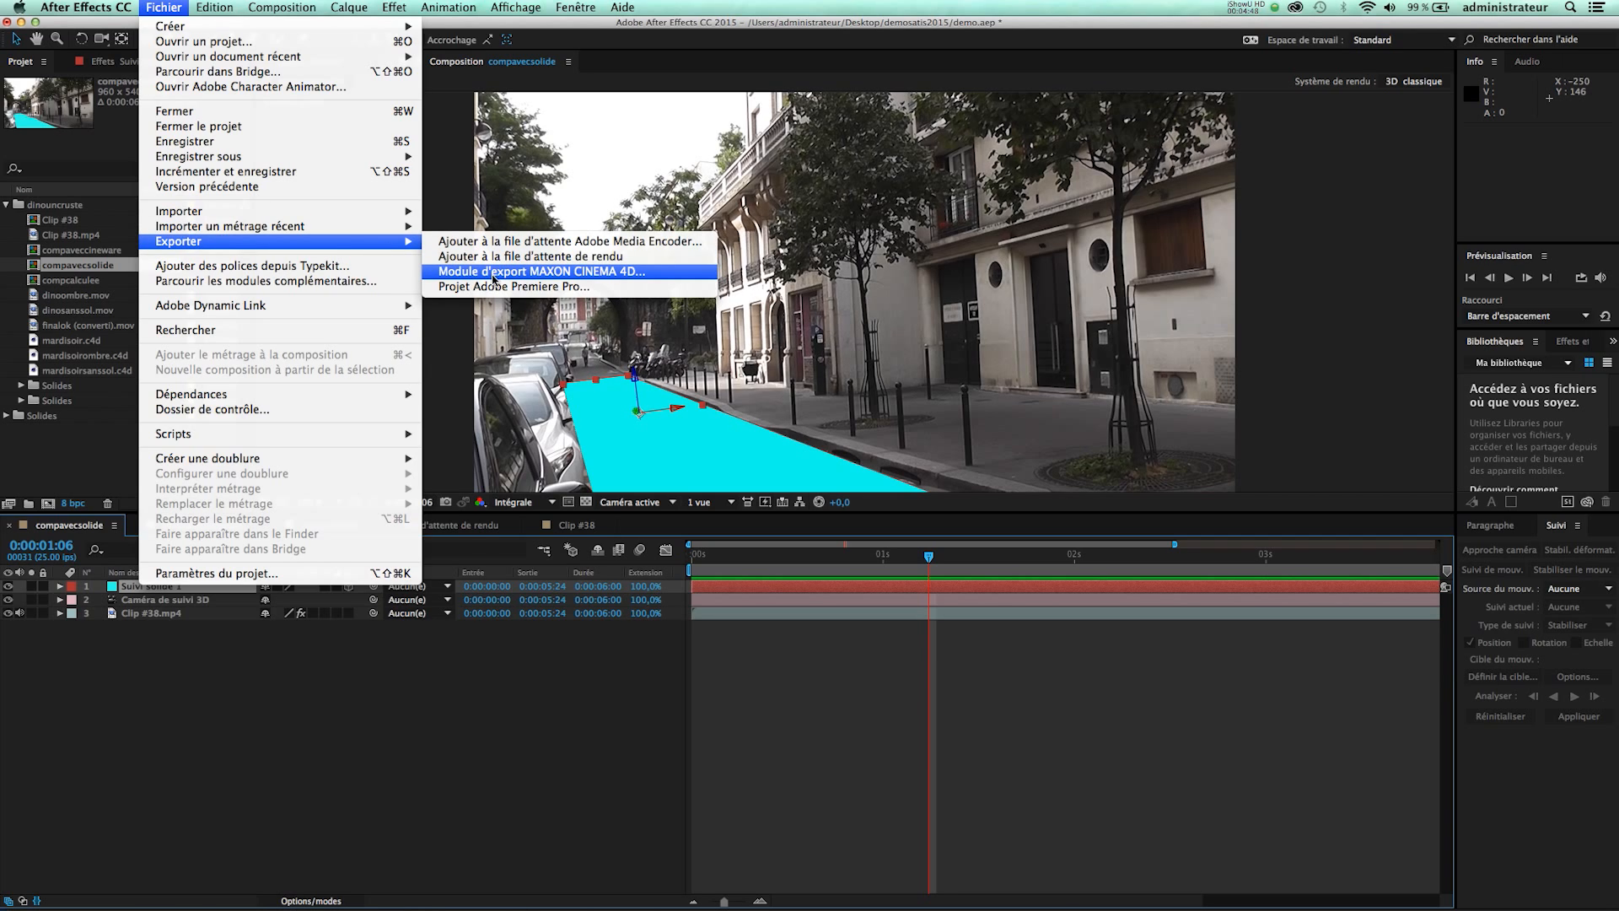
click(604, 273)
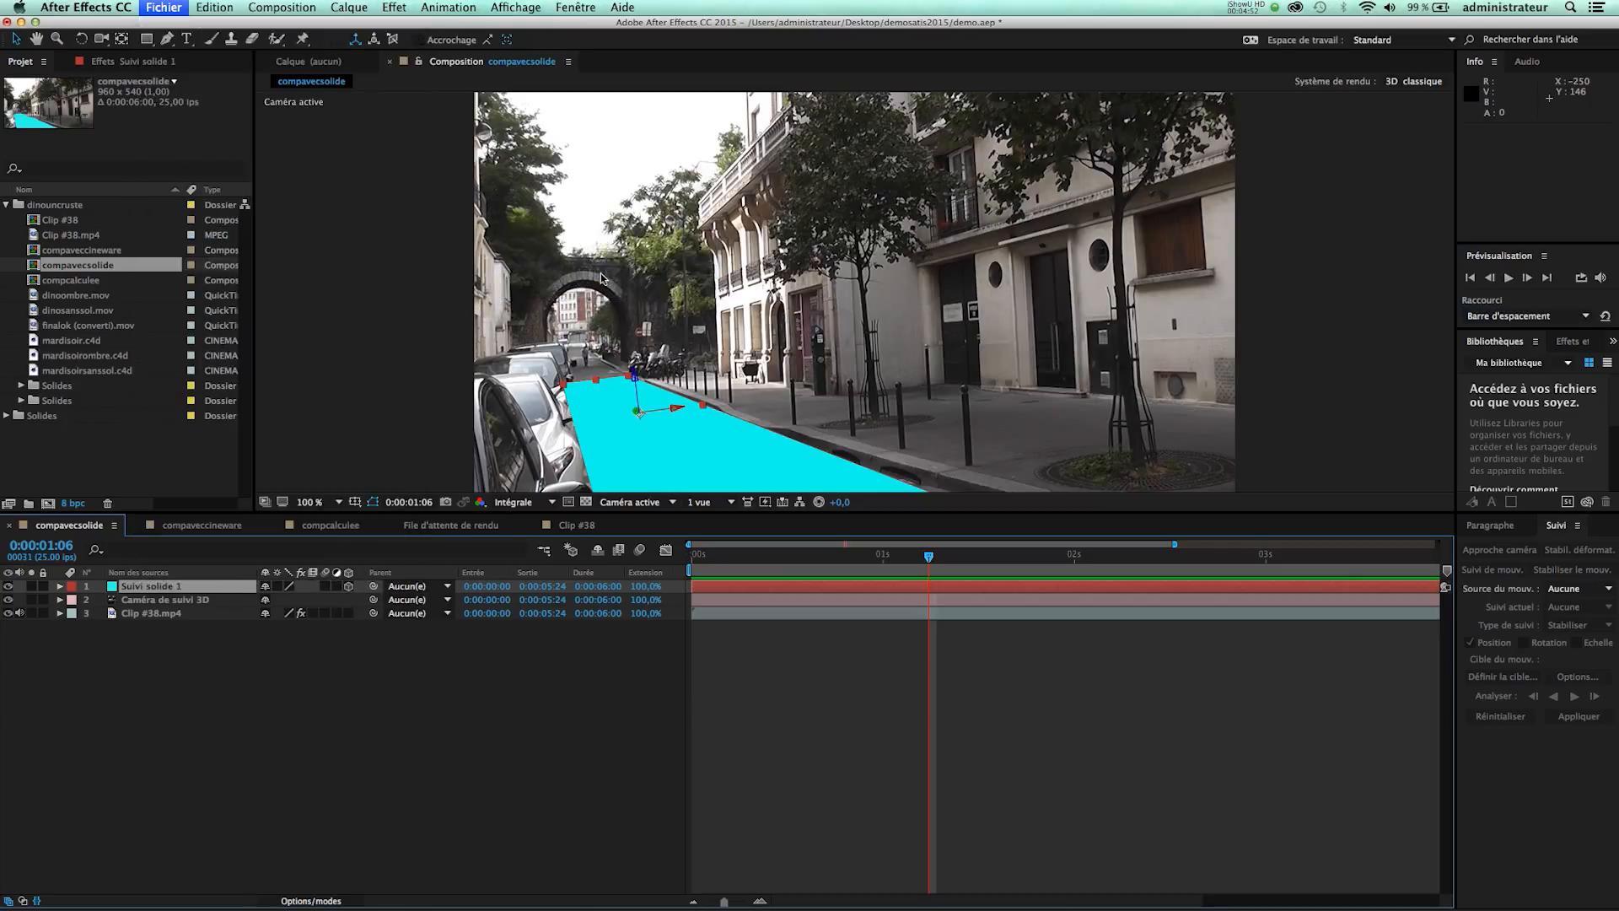
click(580, 334)
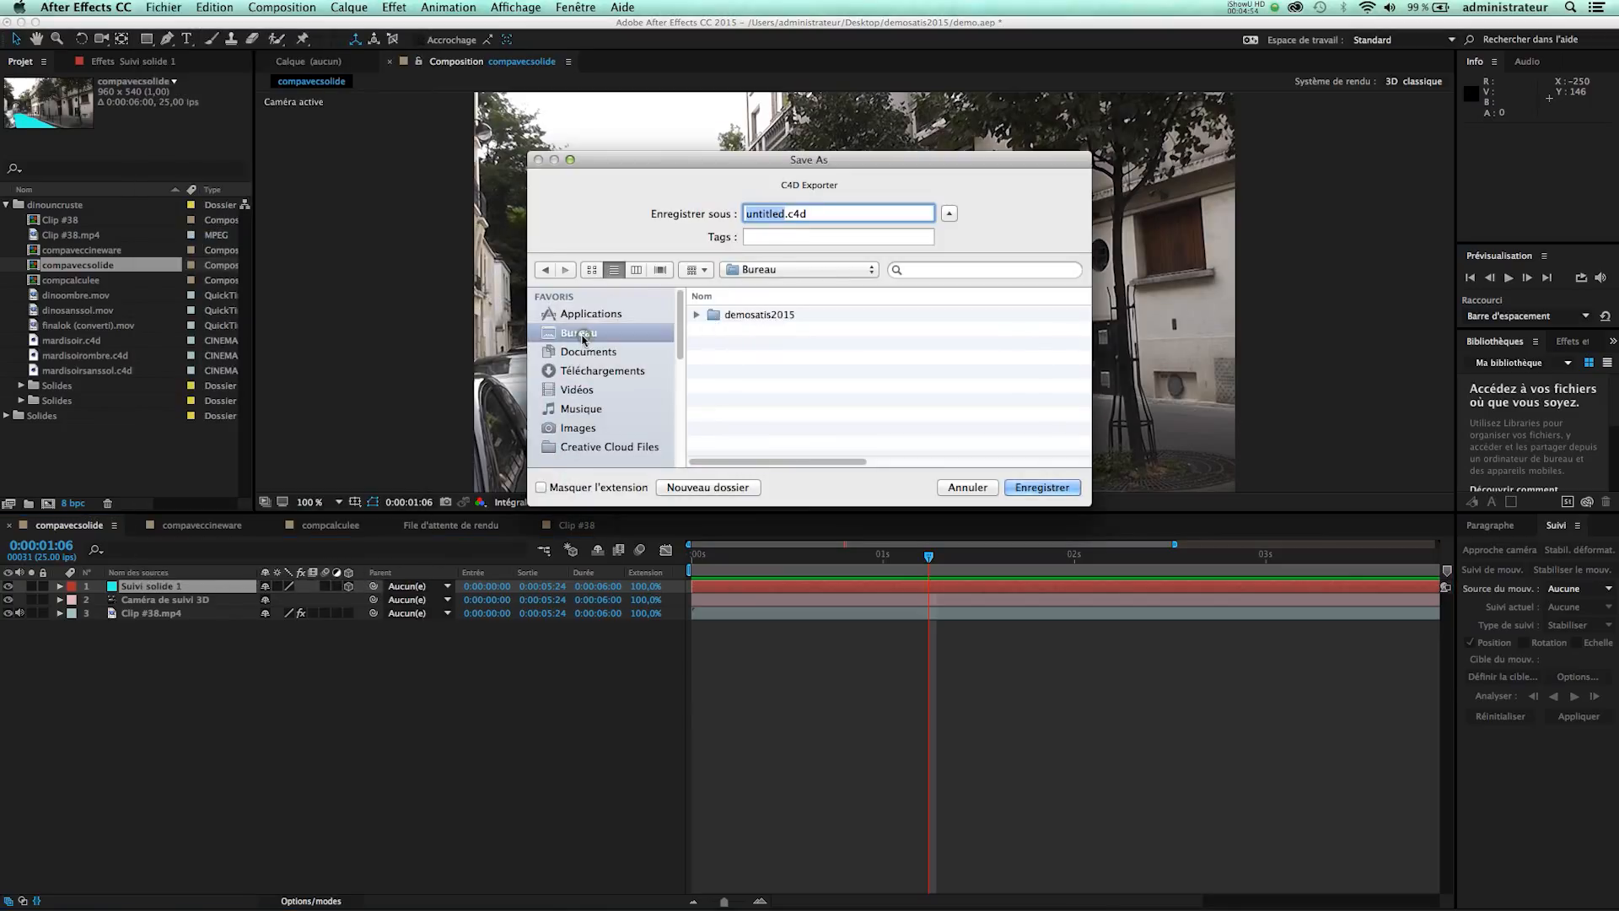
double_click(731, 318)
Choose the (Metrage) folder as the export location and pick baseavecsolide.c4d as the file name.
click(697, 315)
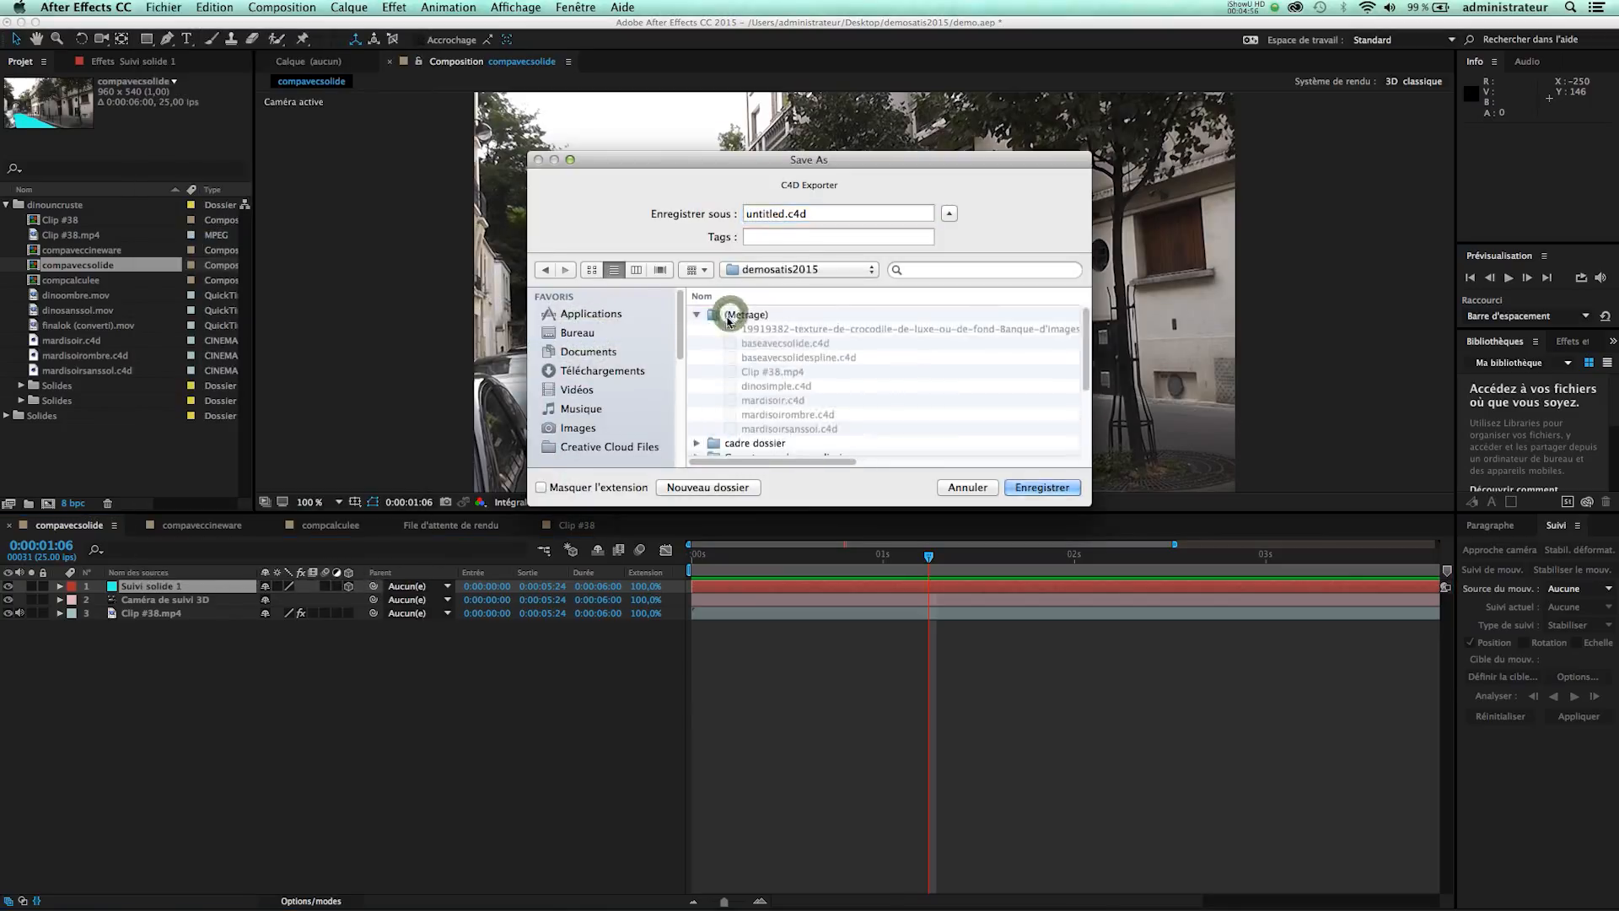
click(698, 315)
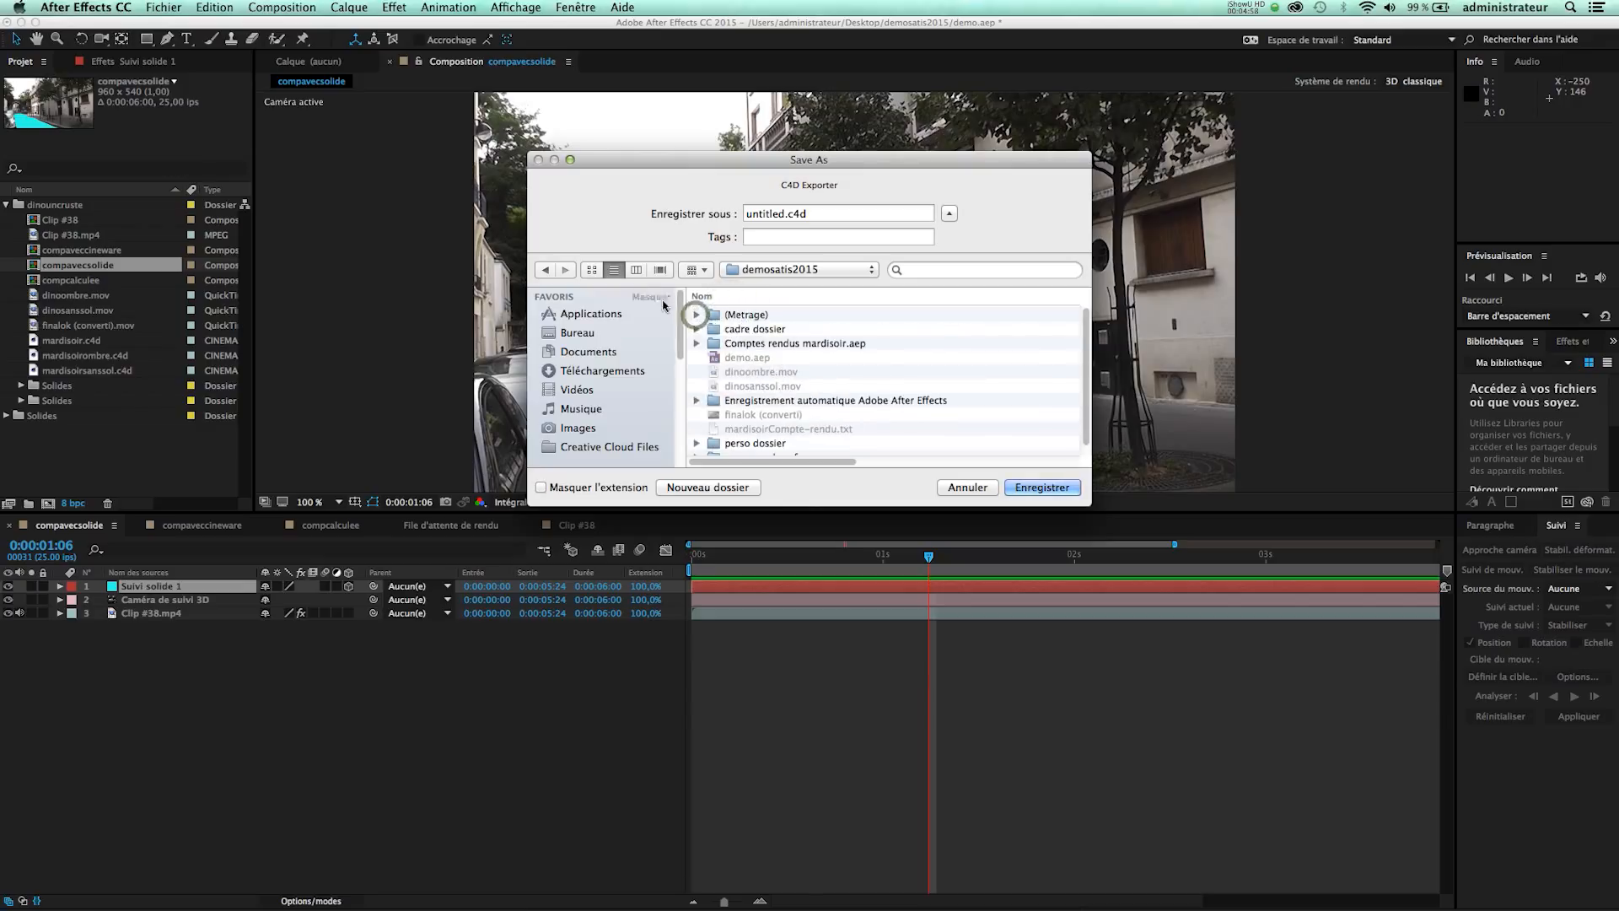
scroll(877, 396, down, 1)
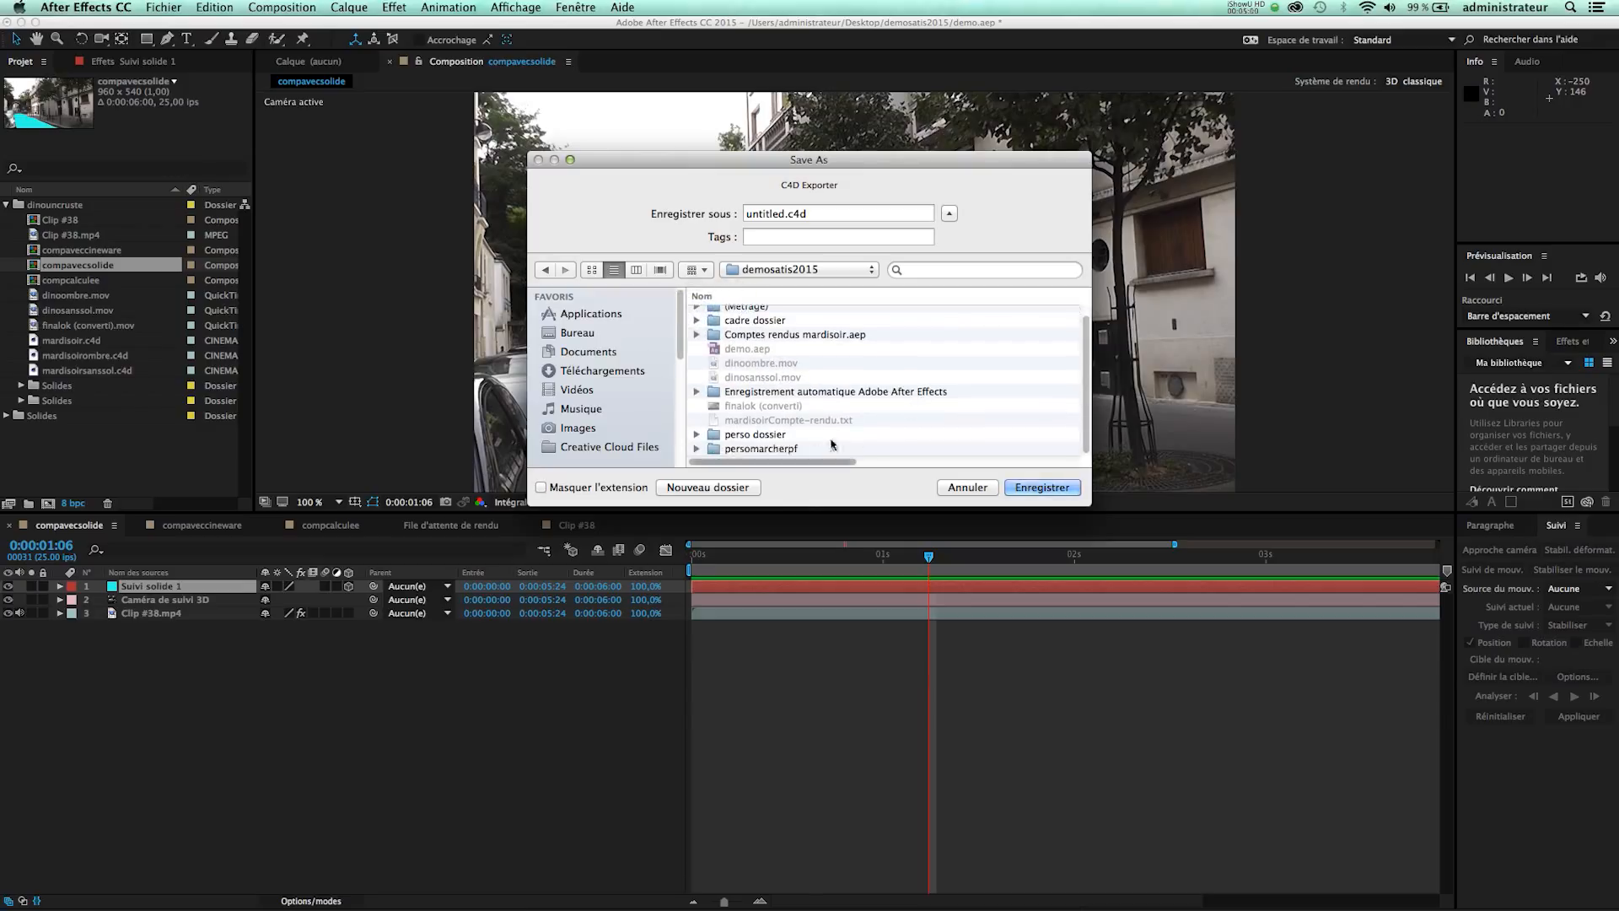
click(875, 450)
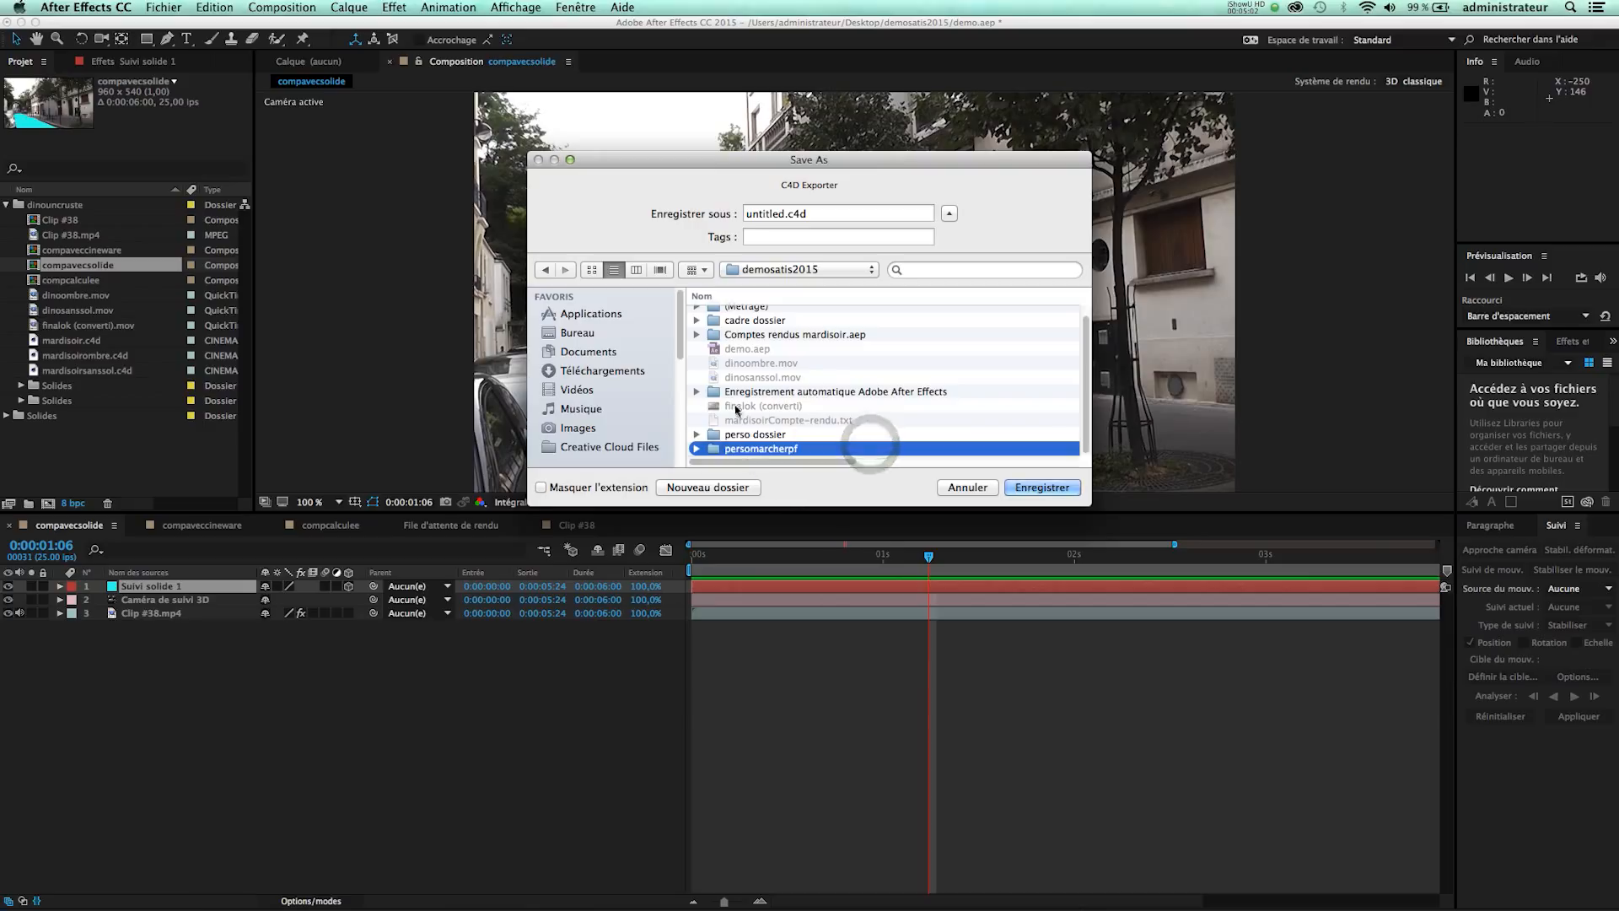
scroll(748, 341, up, 1)
click(730, 316)
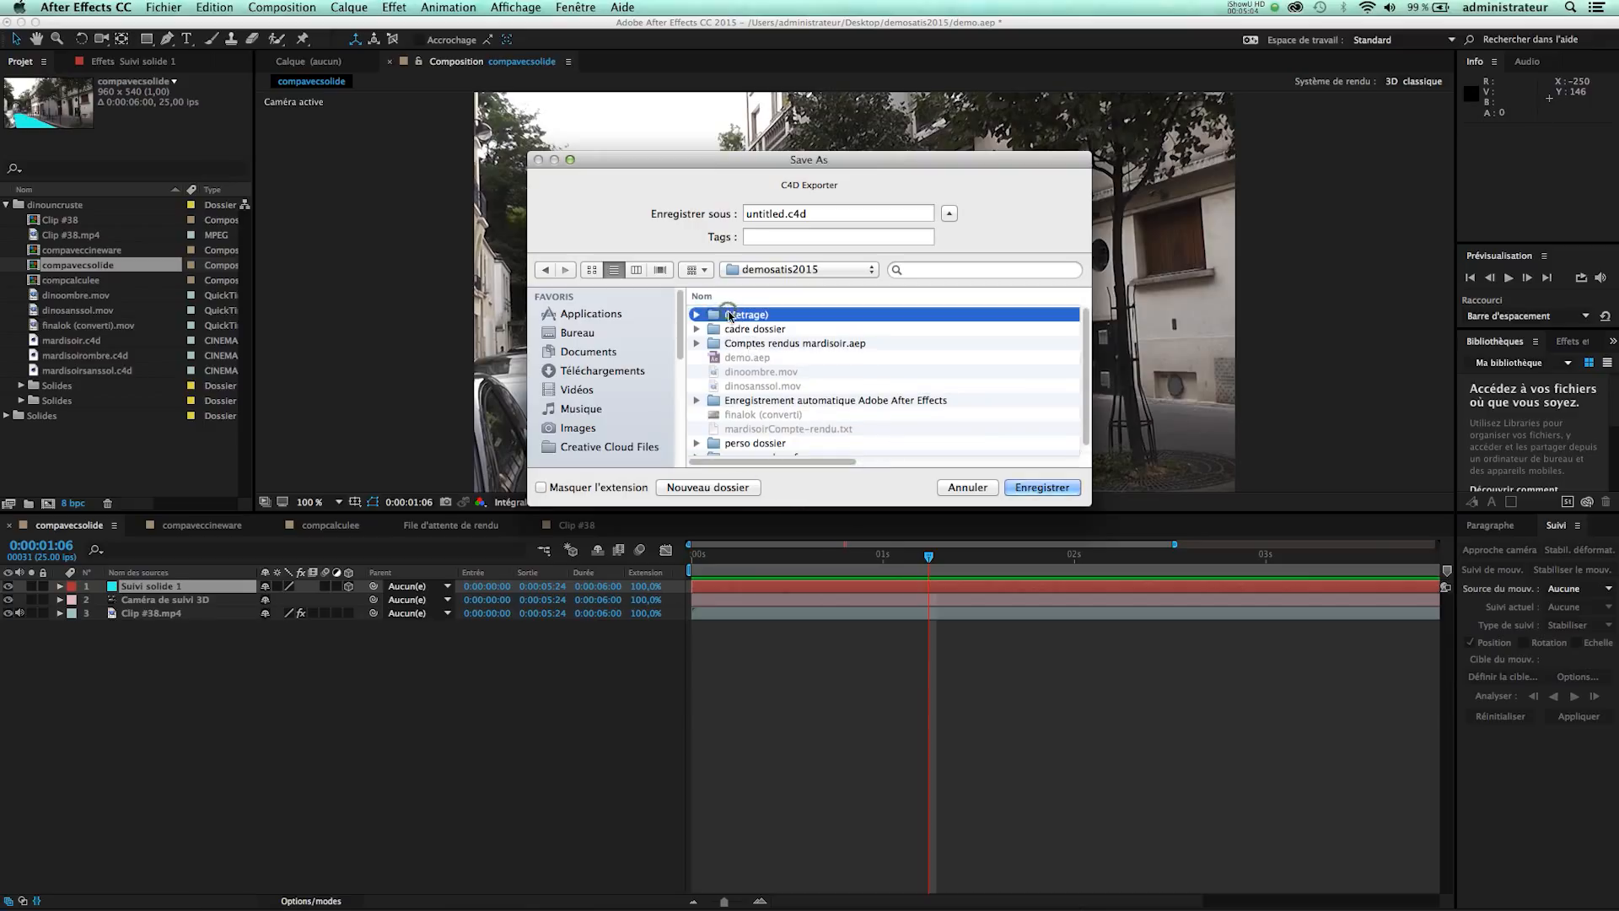
double_click(731, 316)
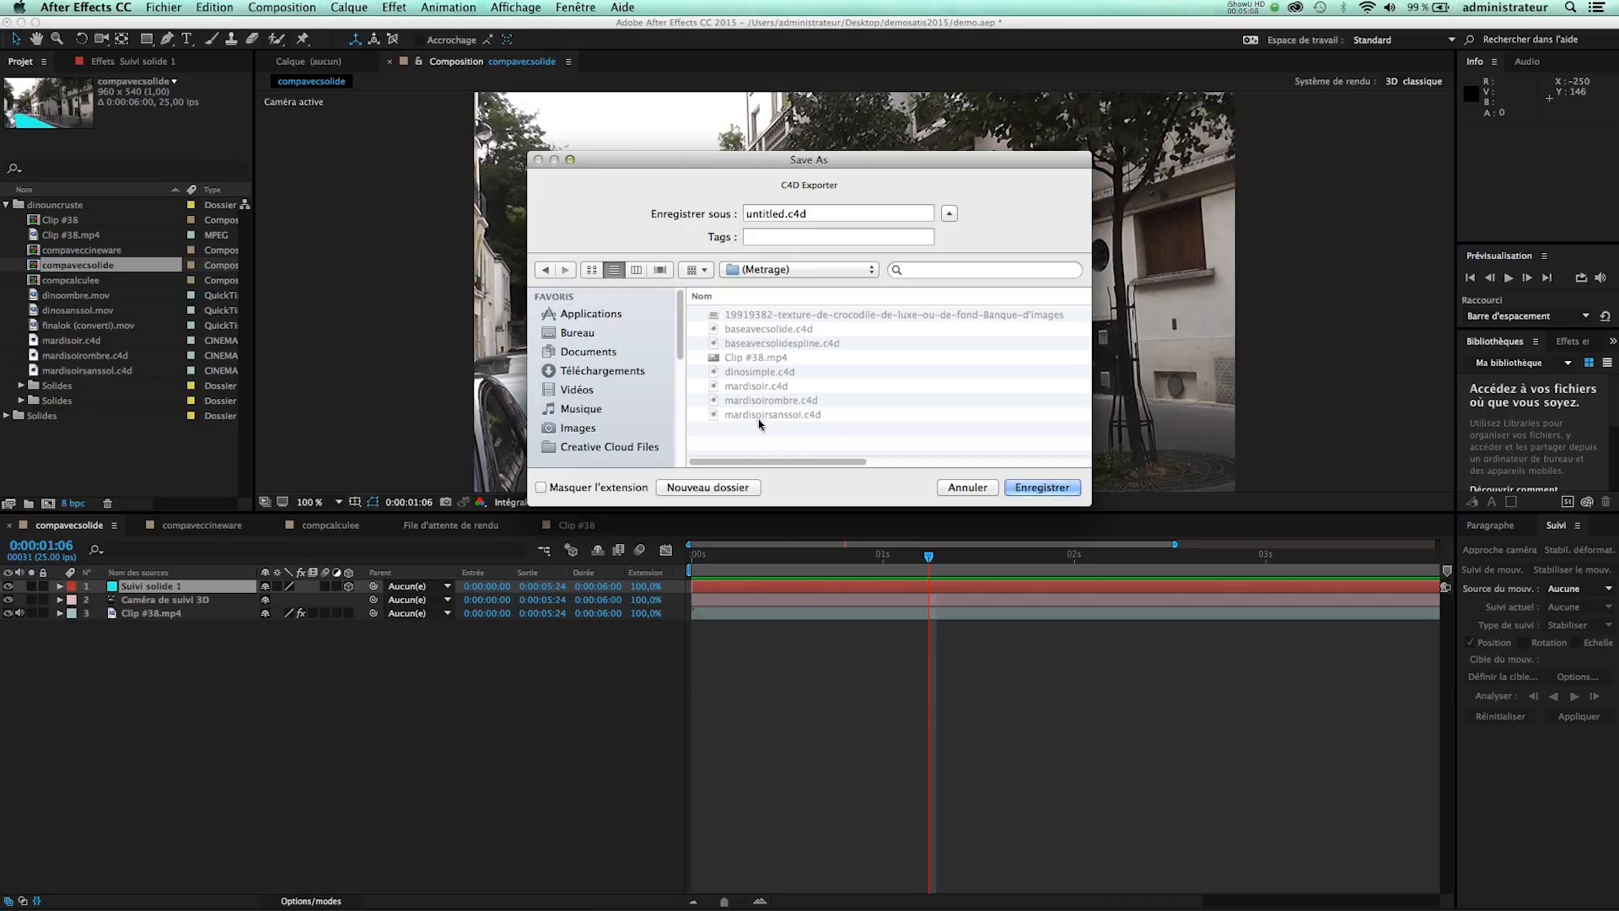
double_click(783, 215)
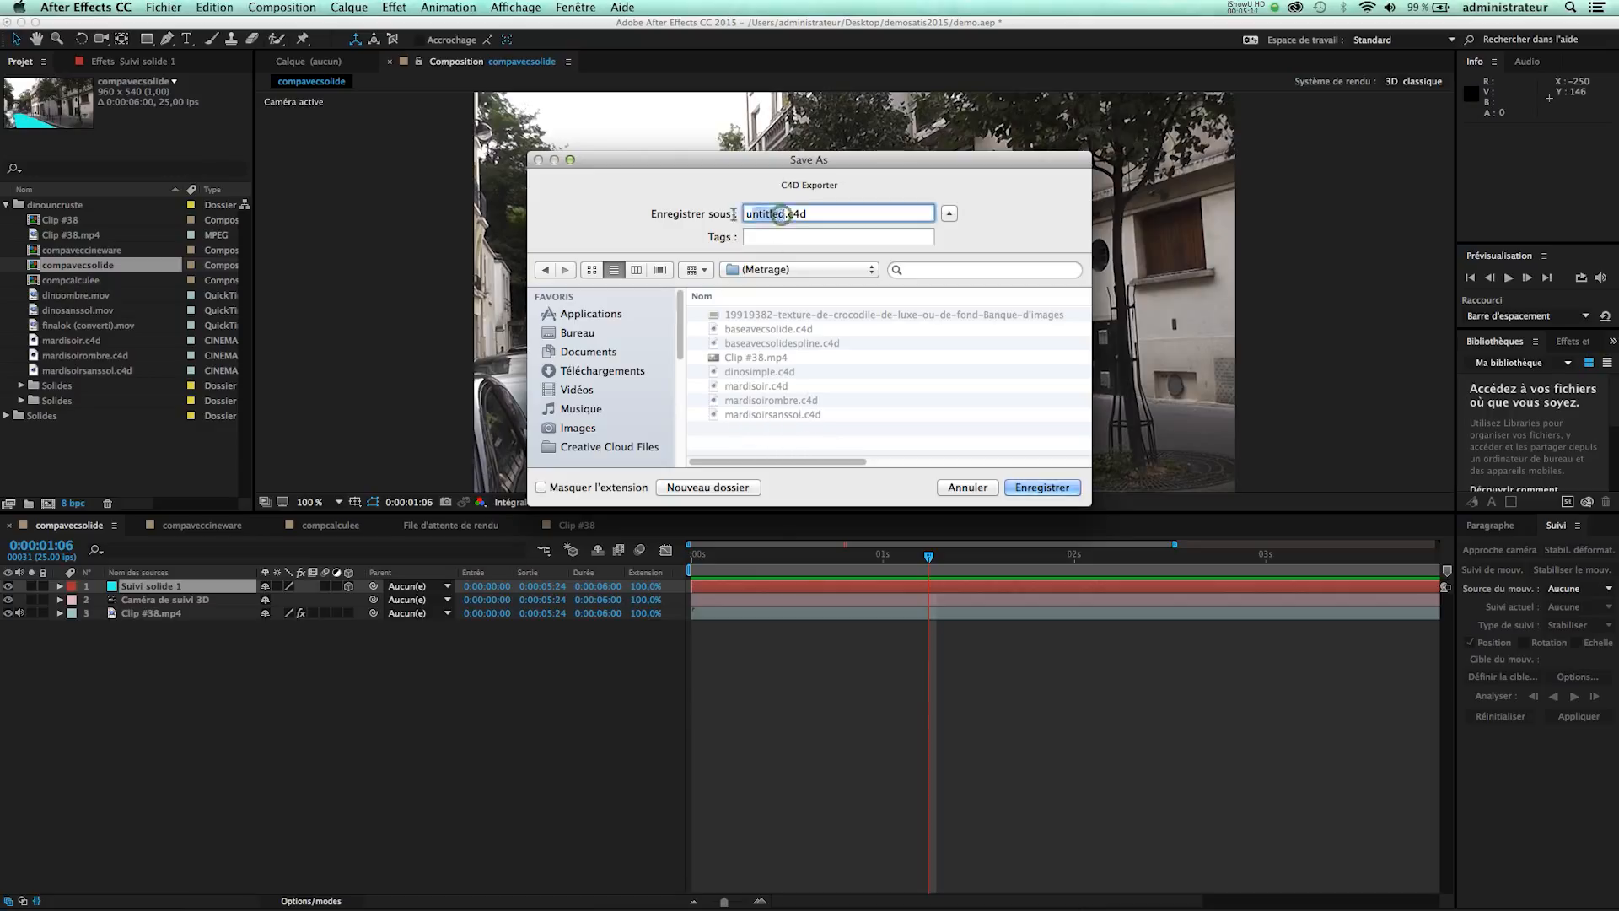
click(743, 331)
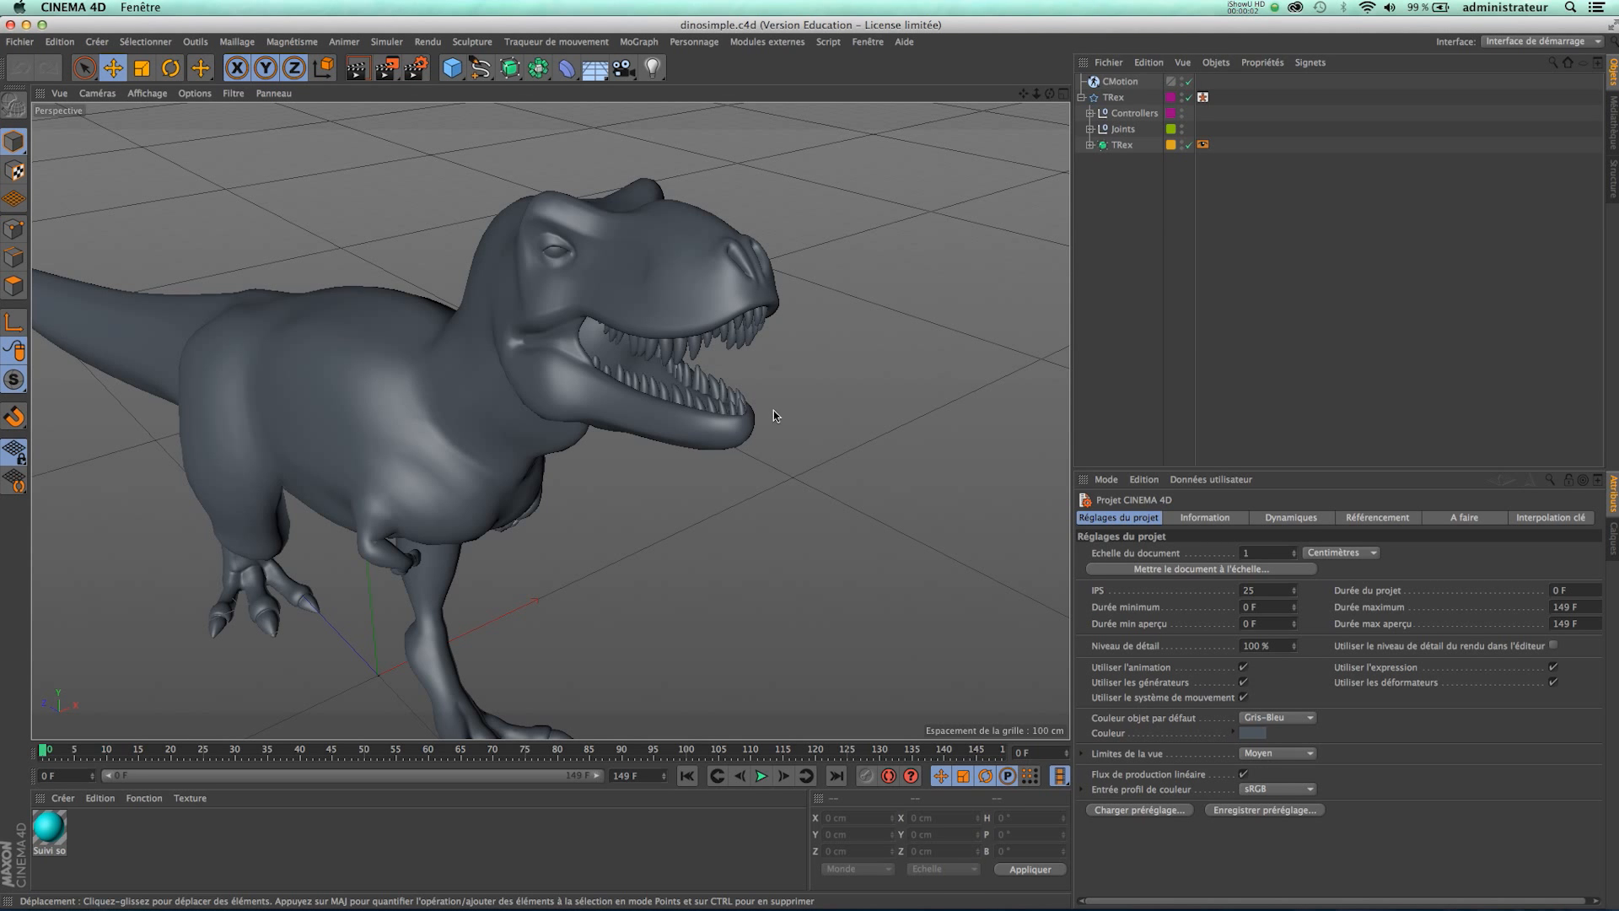
Play the T-Rex walk animation in the dinosimple.c4d scene in CINEMA 4D and examine it from different angles.
click(760, 777)
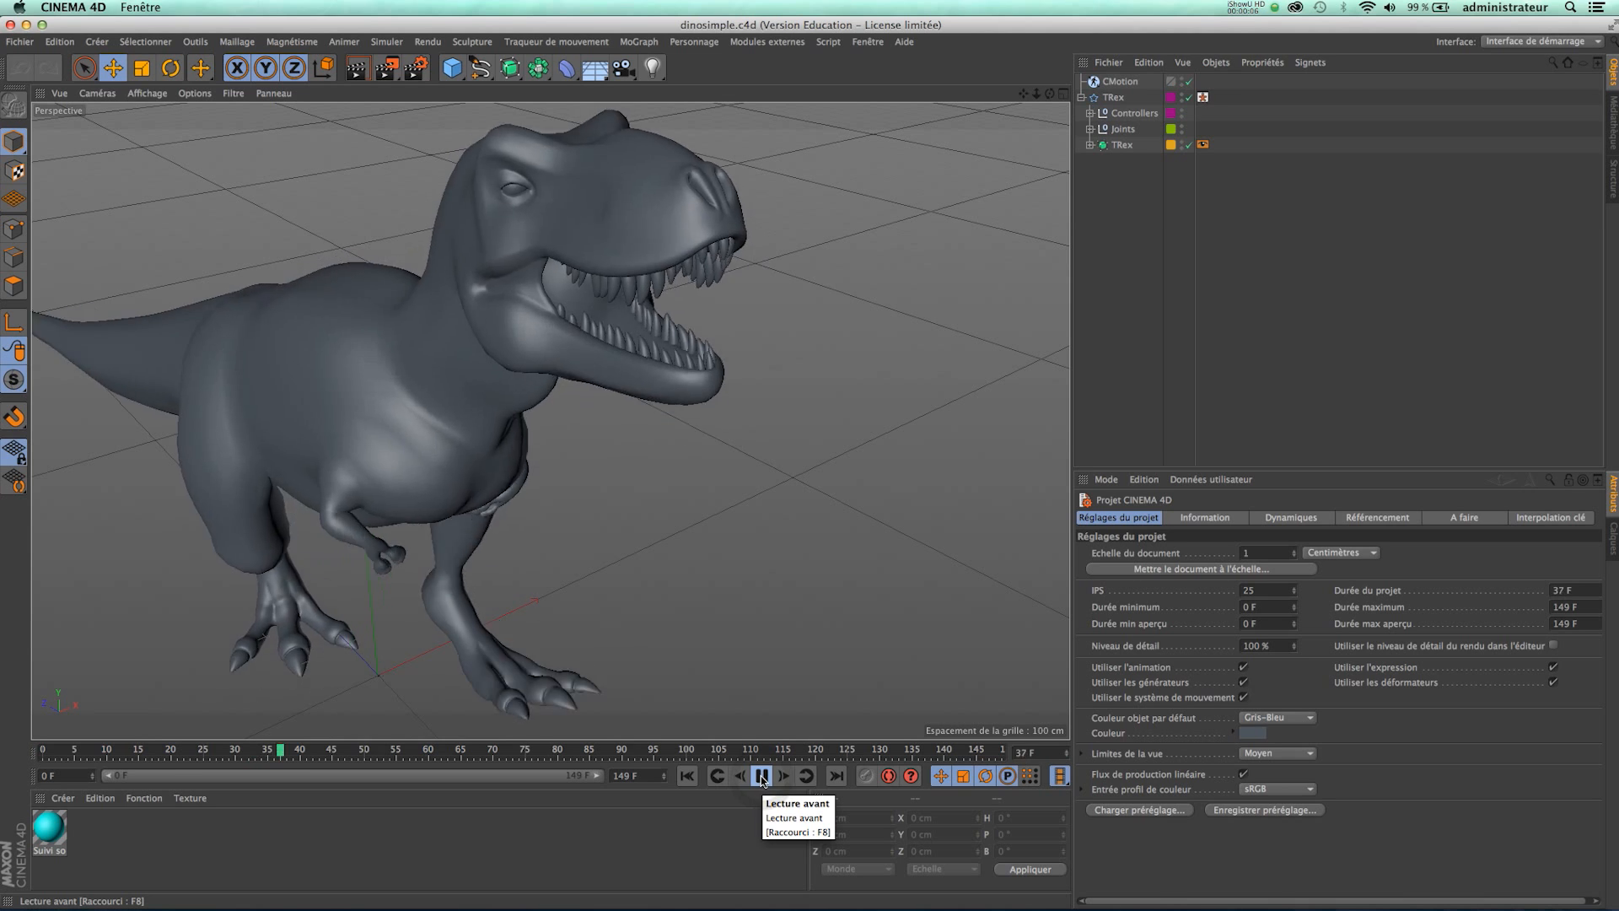
click(761, 777)
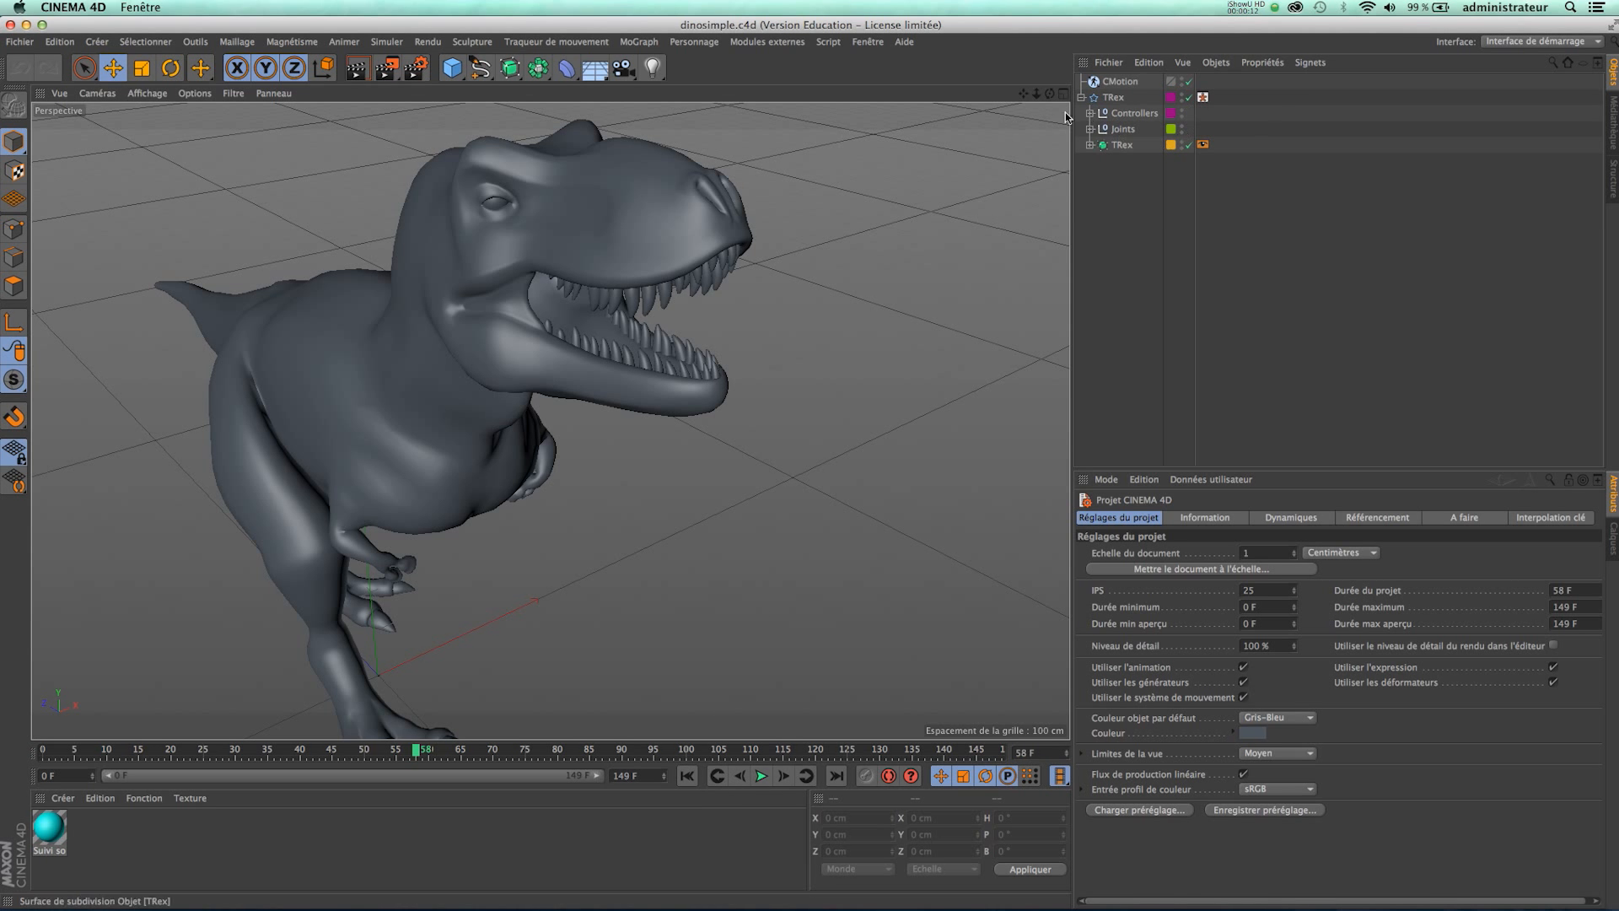
drag(1050, 94, 809, 466)
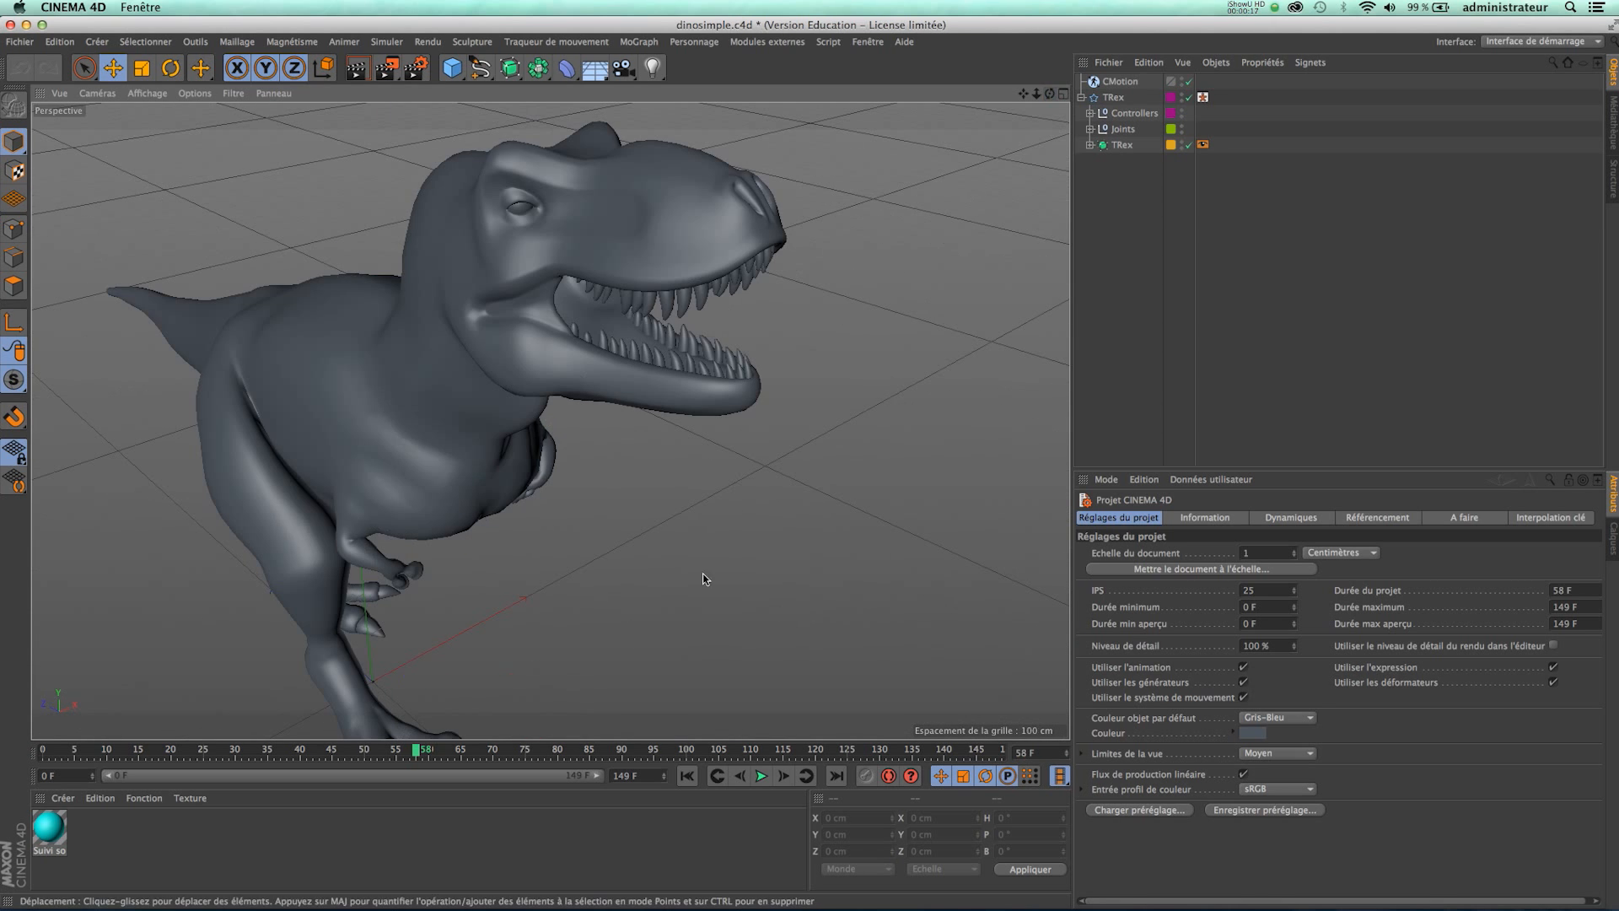
click(688, 776)
click(762, 776)
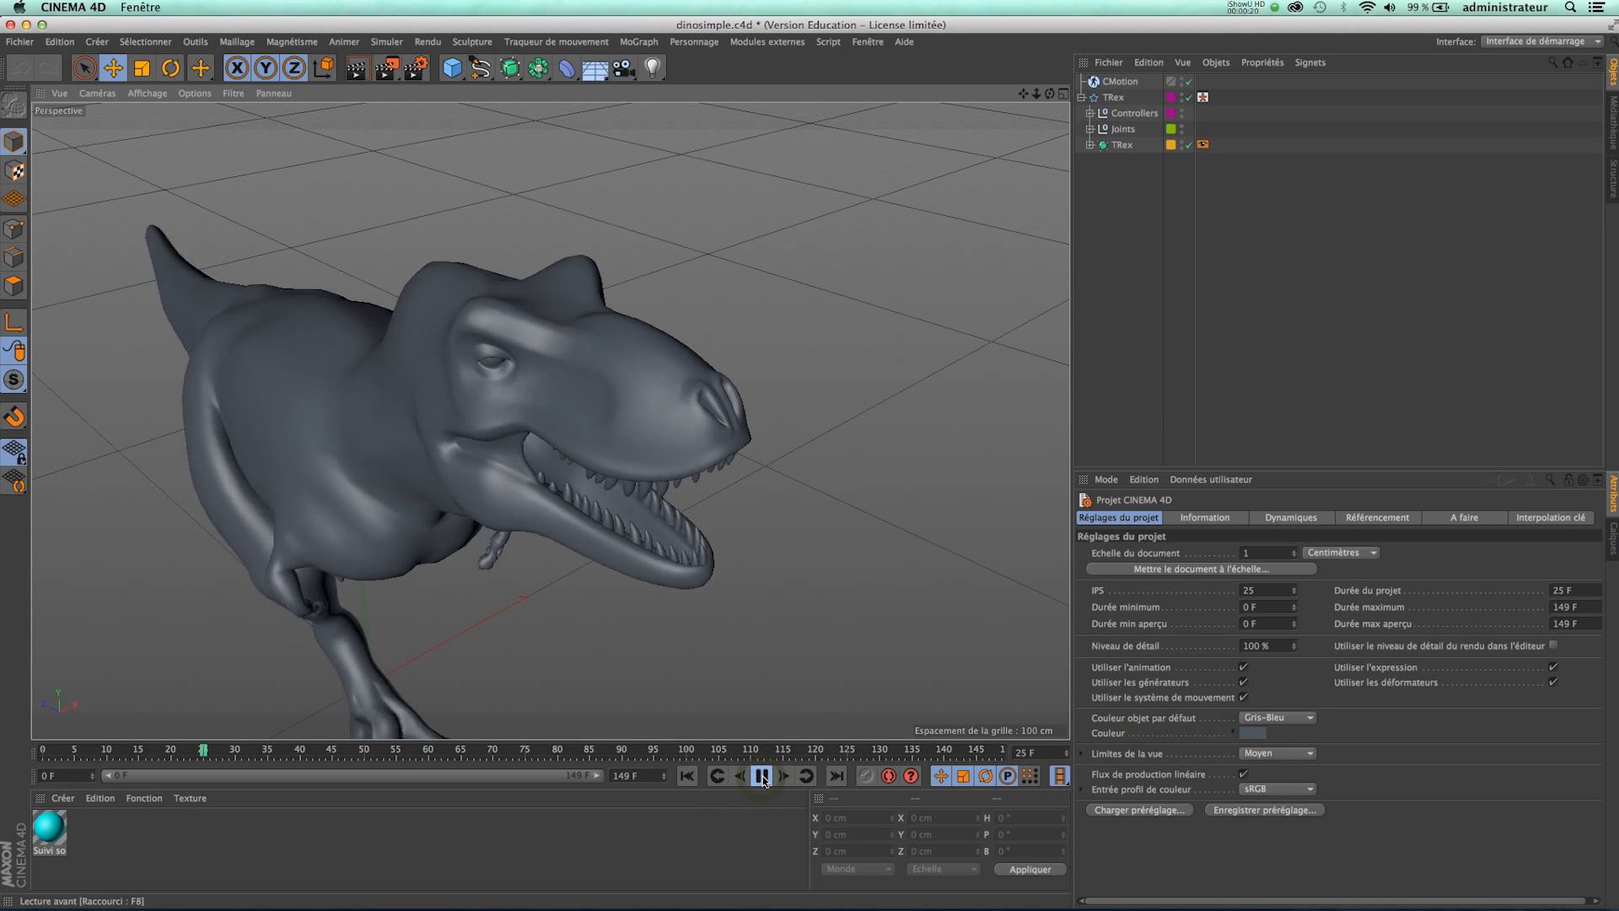
click(762, 776)
click(688, 776)
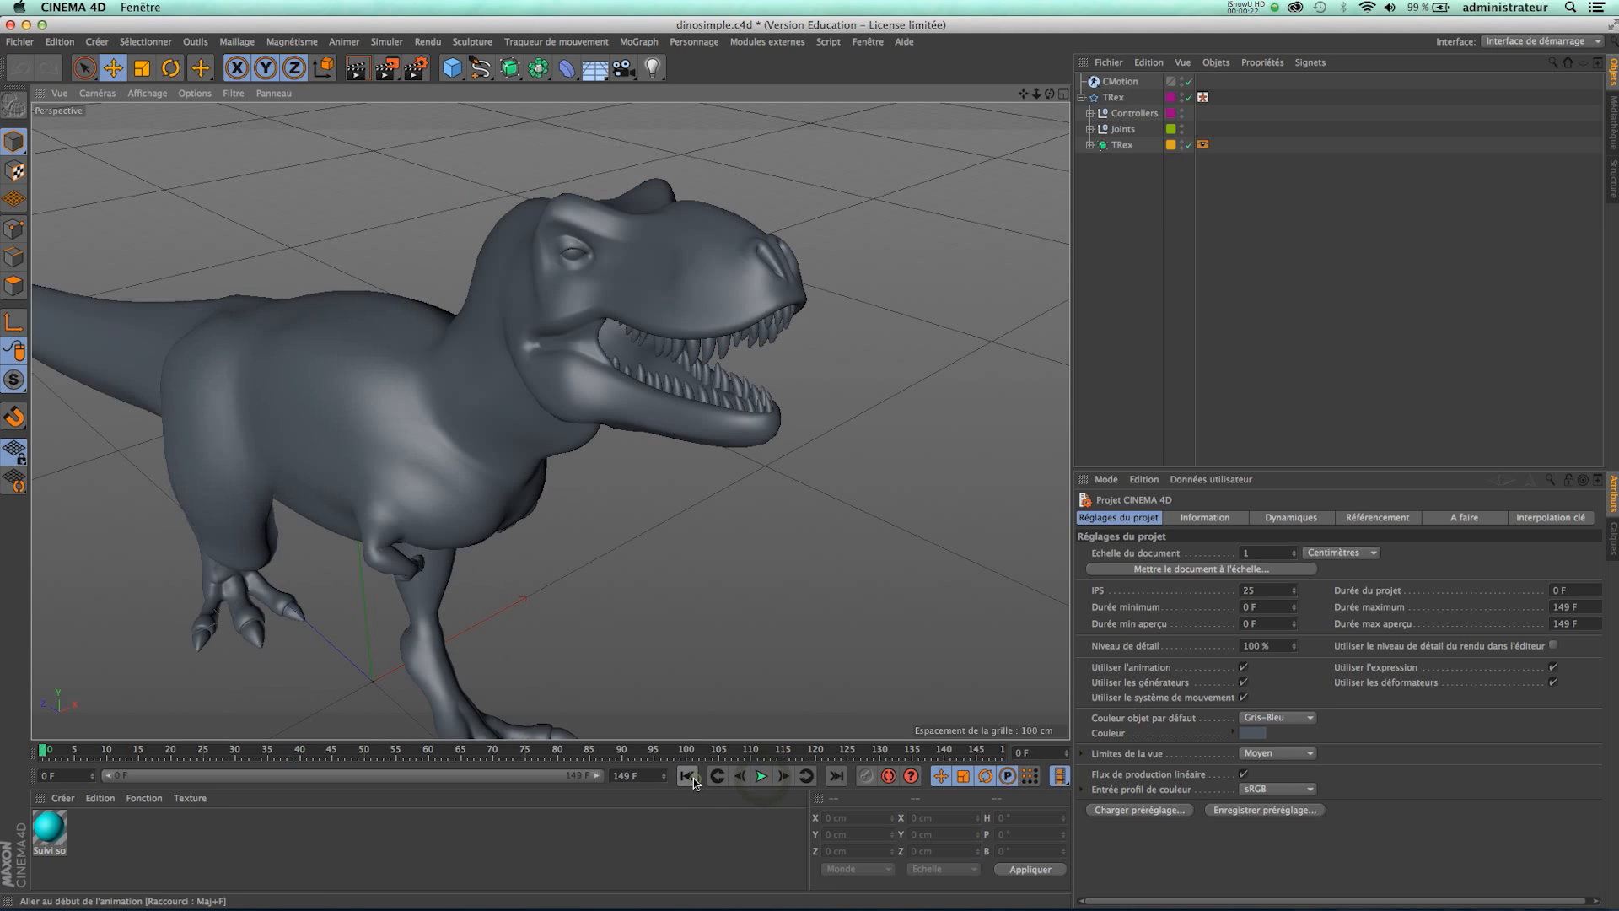
click(761, 776)
drag(1050, 93, 810, 462)
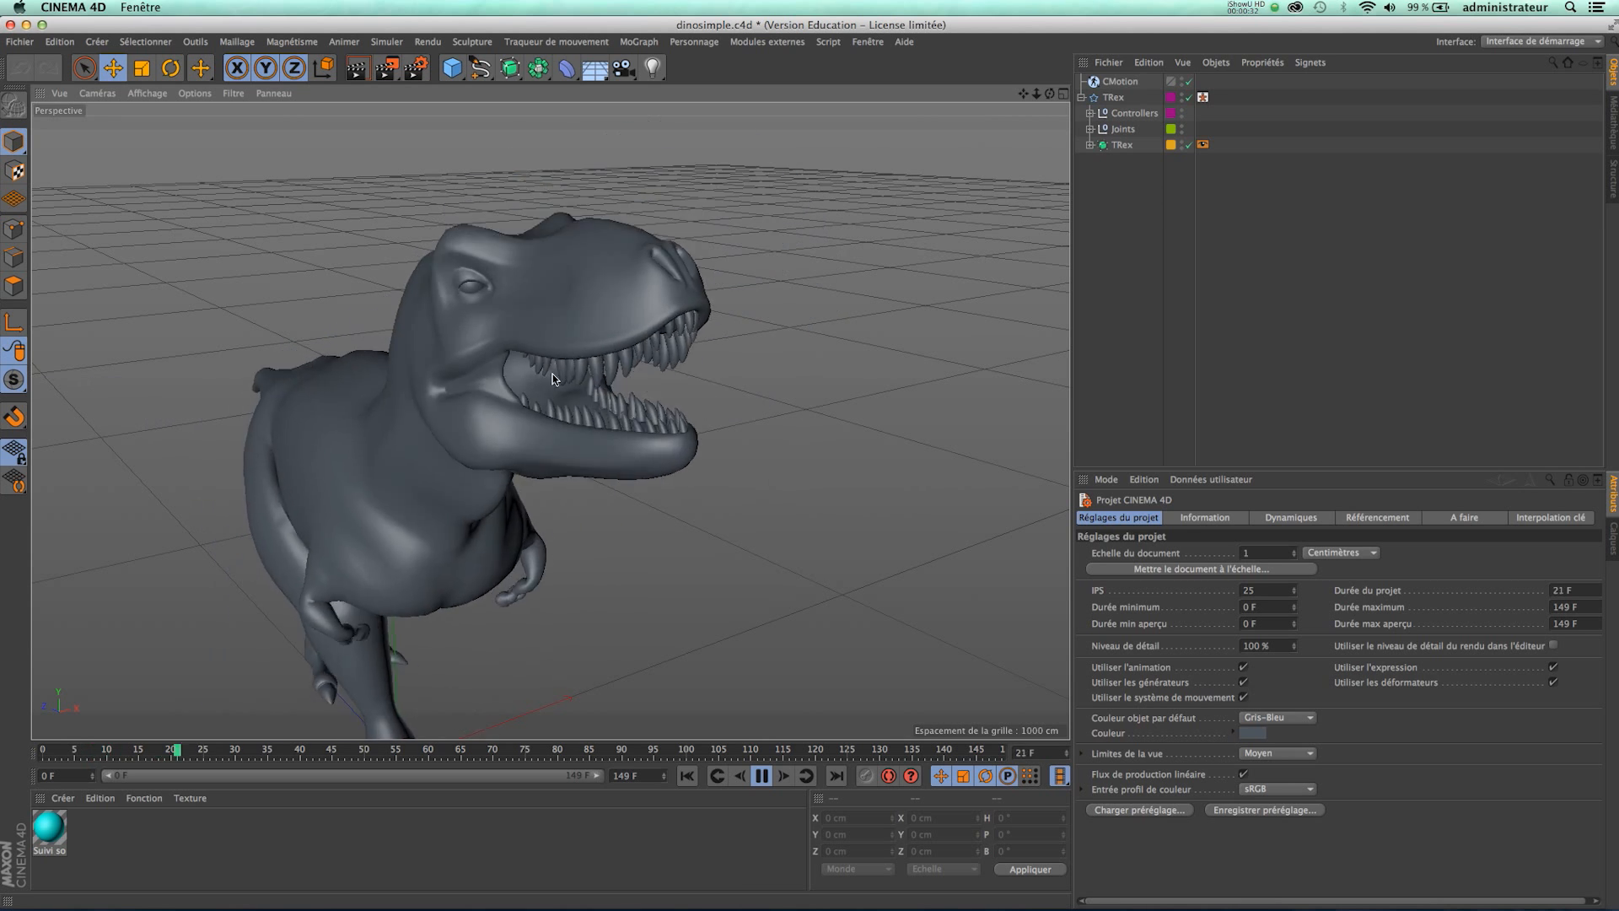
click(762, 776)
Open the exported baseavecsolide.c4d scene from the (Metrage) folder.
click(19, 41)
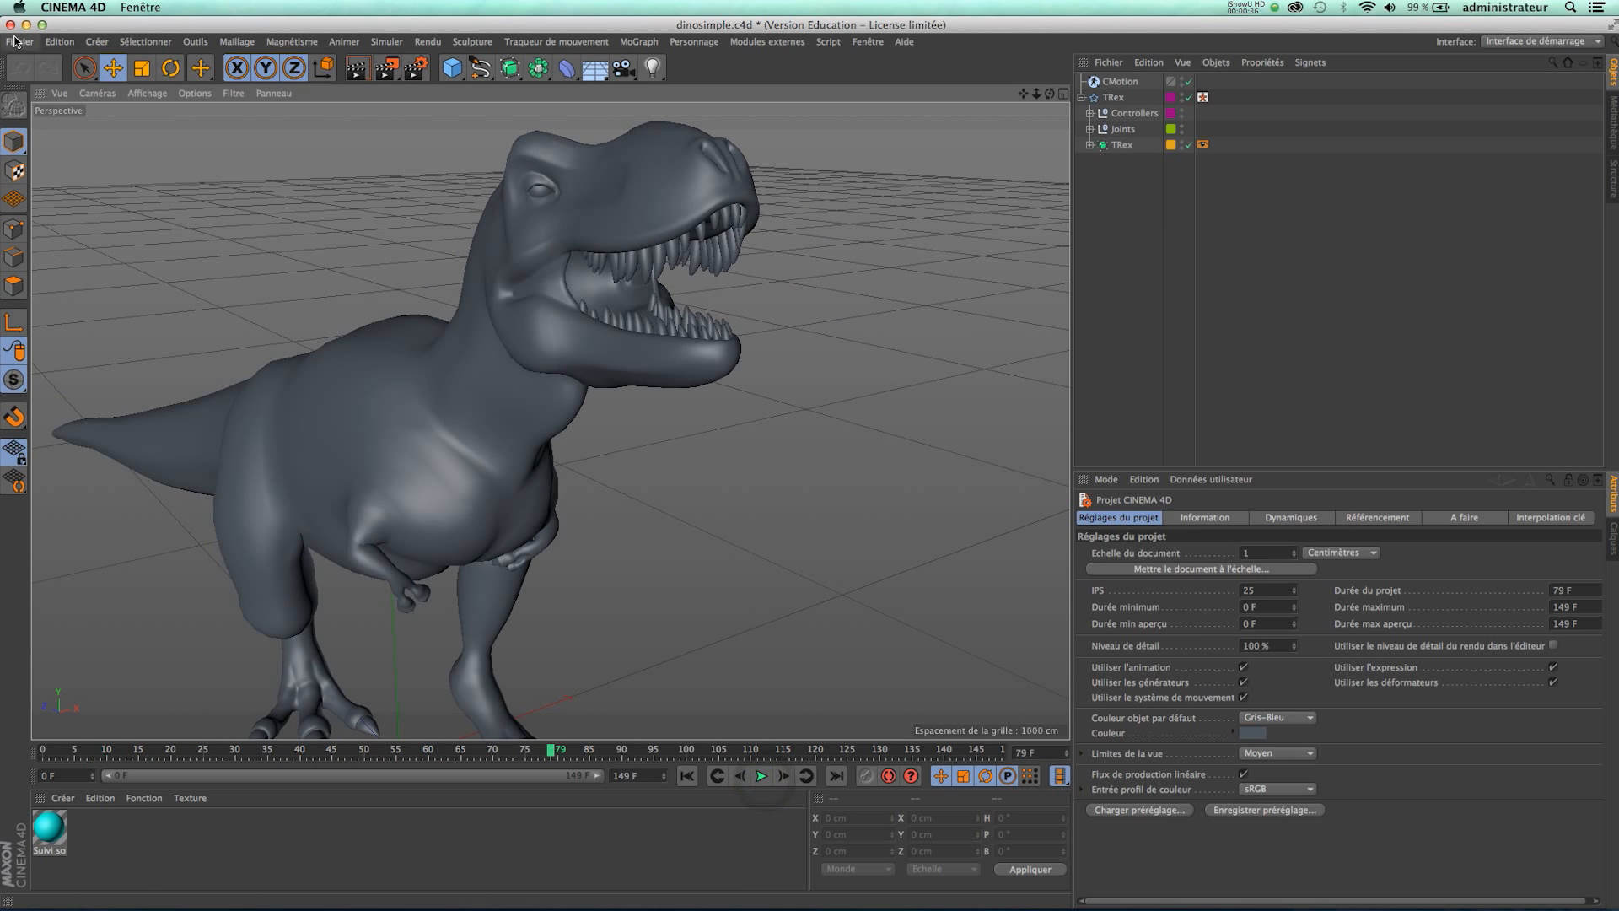
click(45, 100)
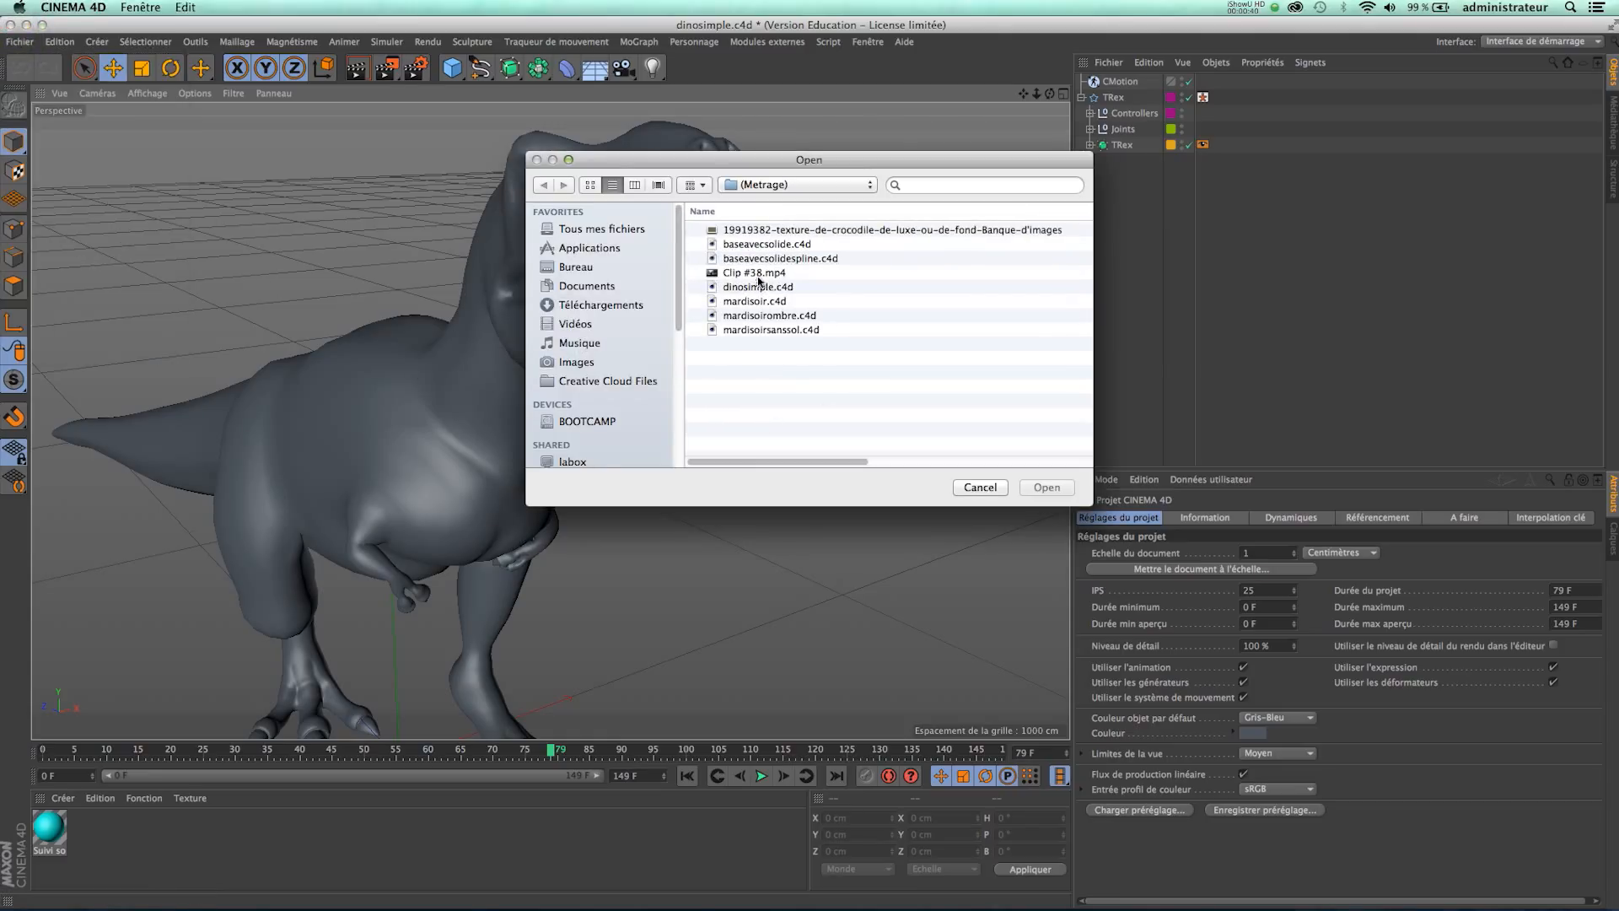
double_click(751, 245)
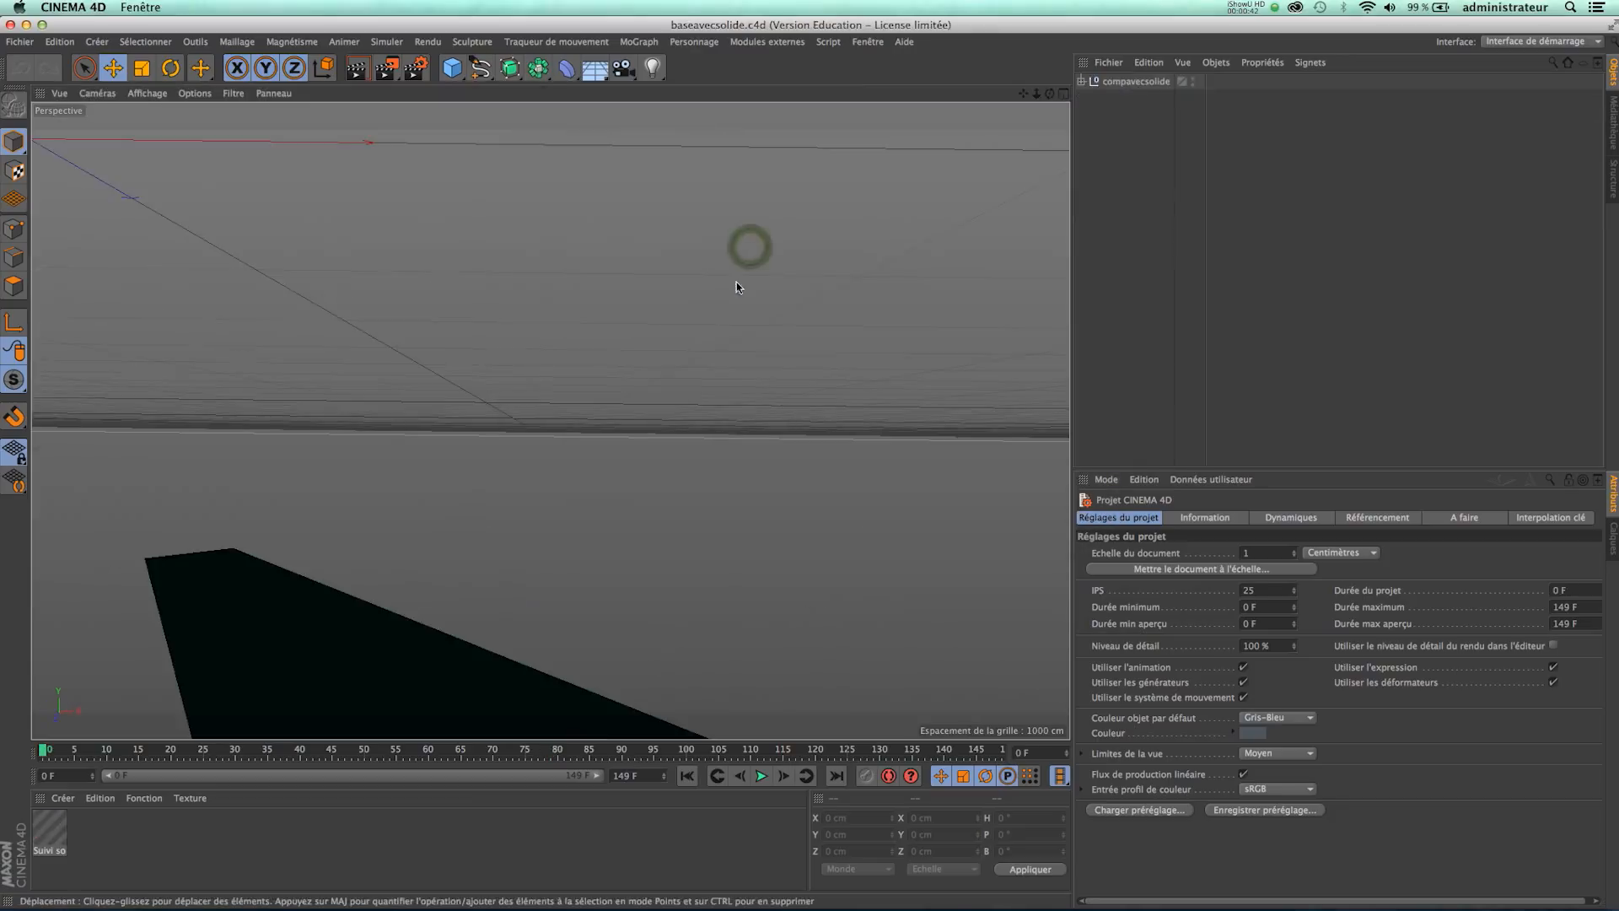
Expand the compavecsolide group and inspect the settings of the Suivi solide 1 plane and the Caméra de suivi 3D camera.
click(1082, 82)
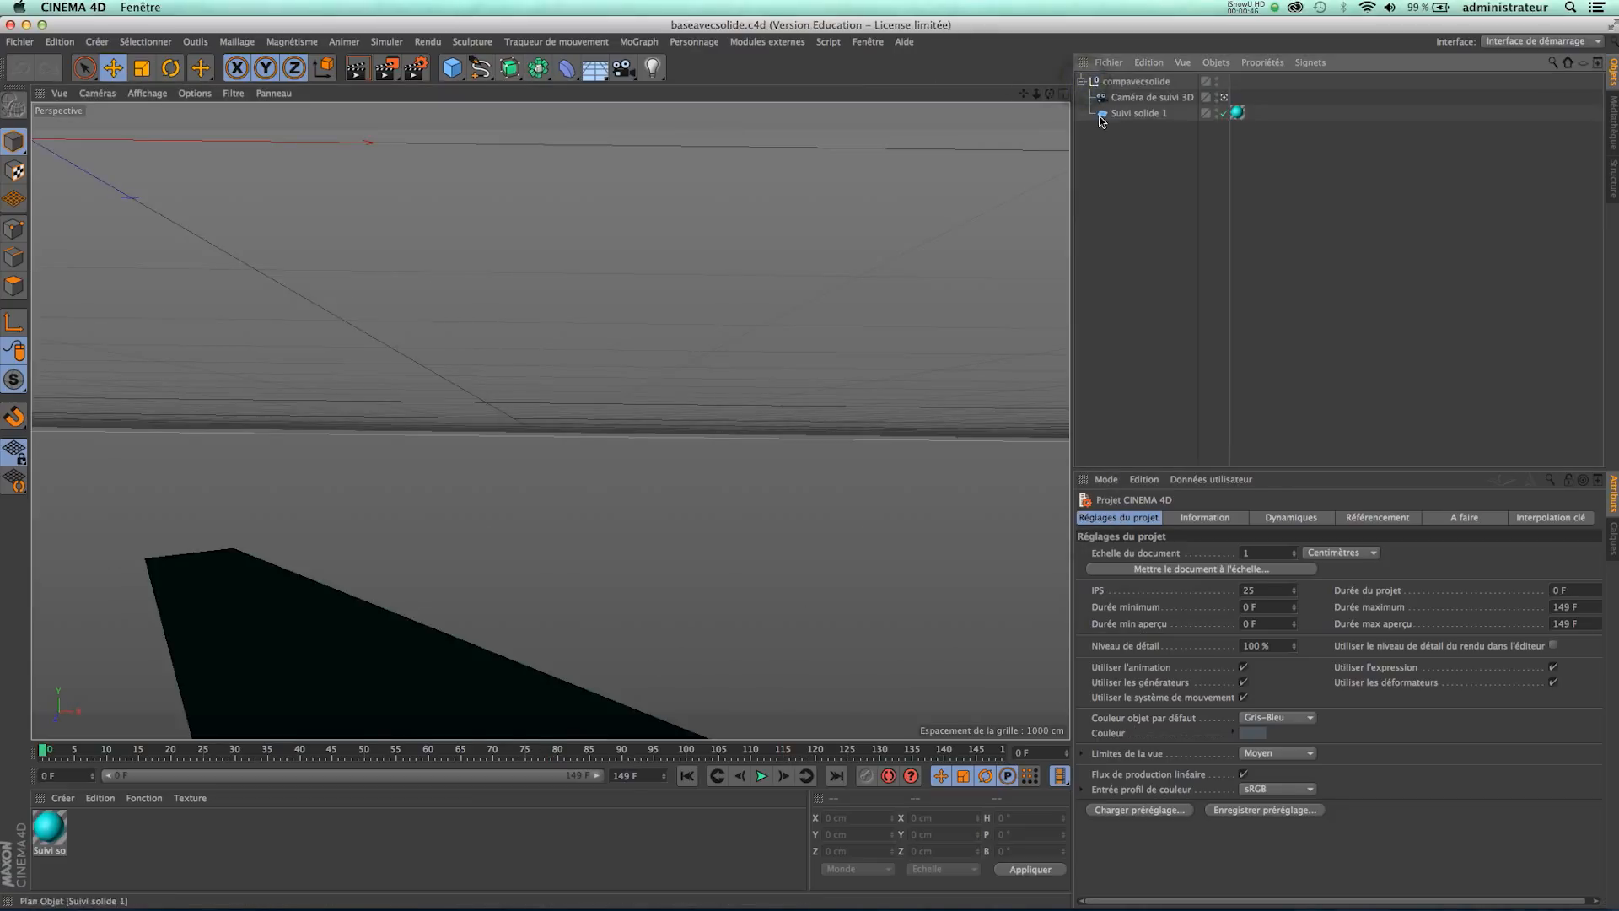
click(1134, 114)
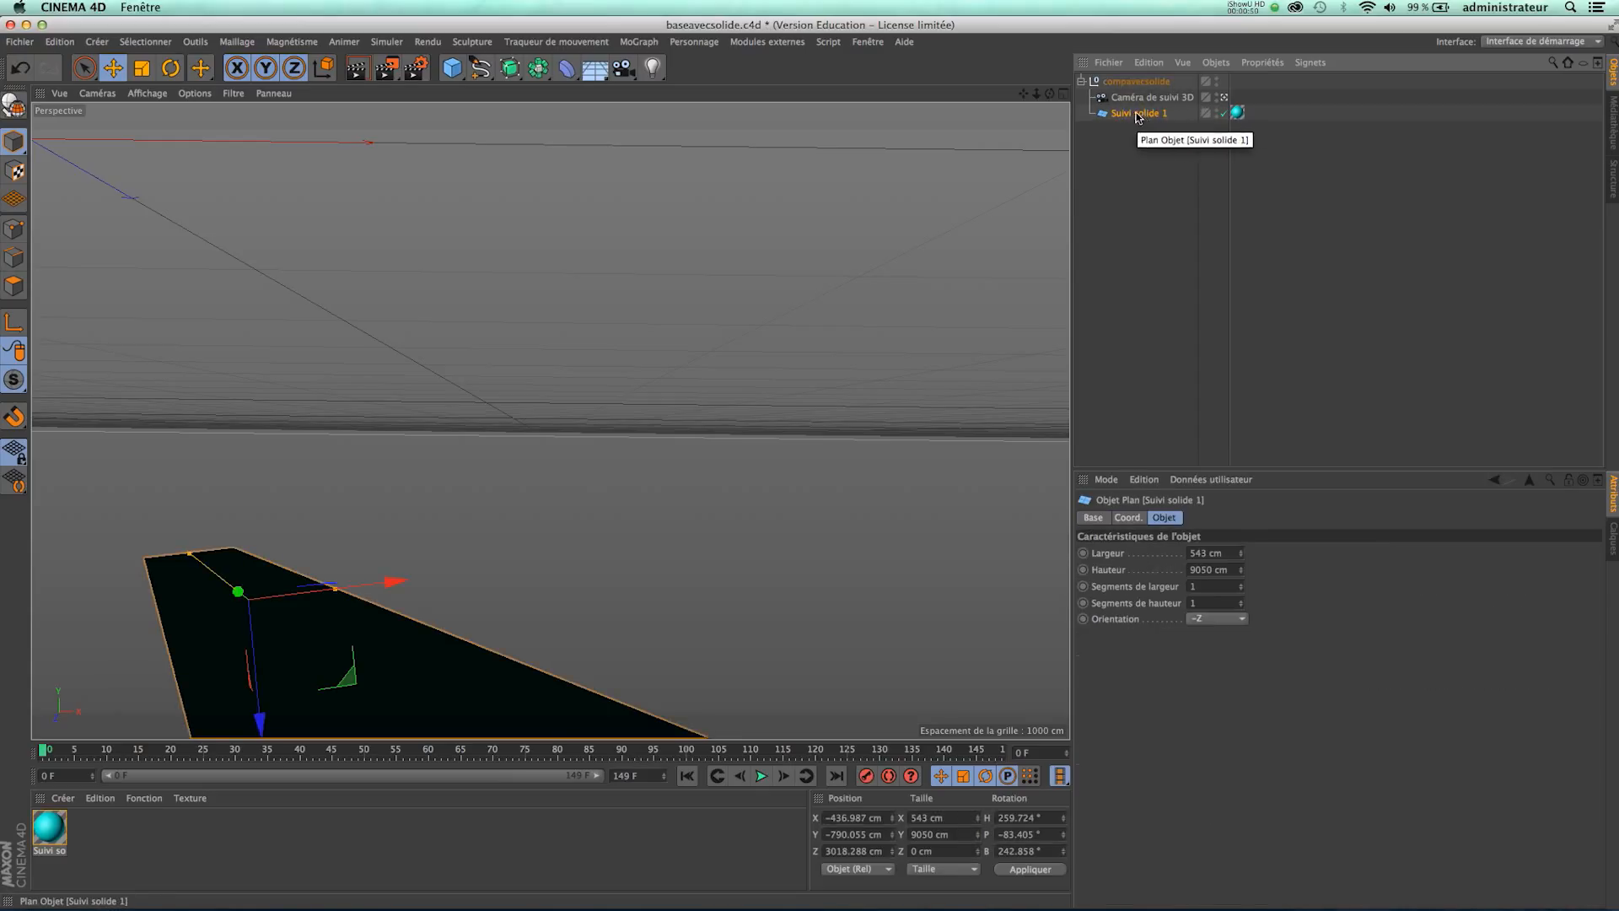
click(1144, 99)
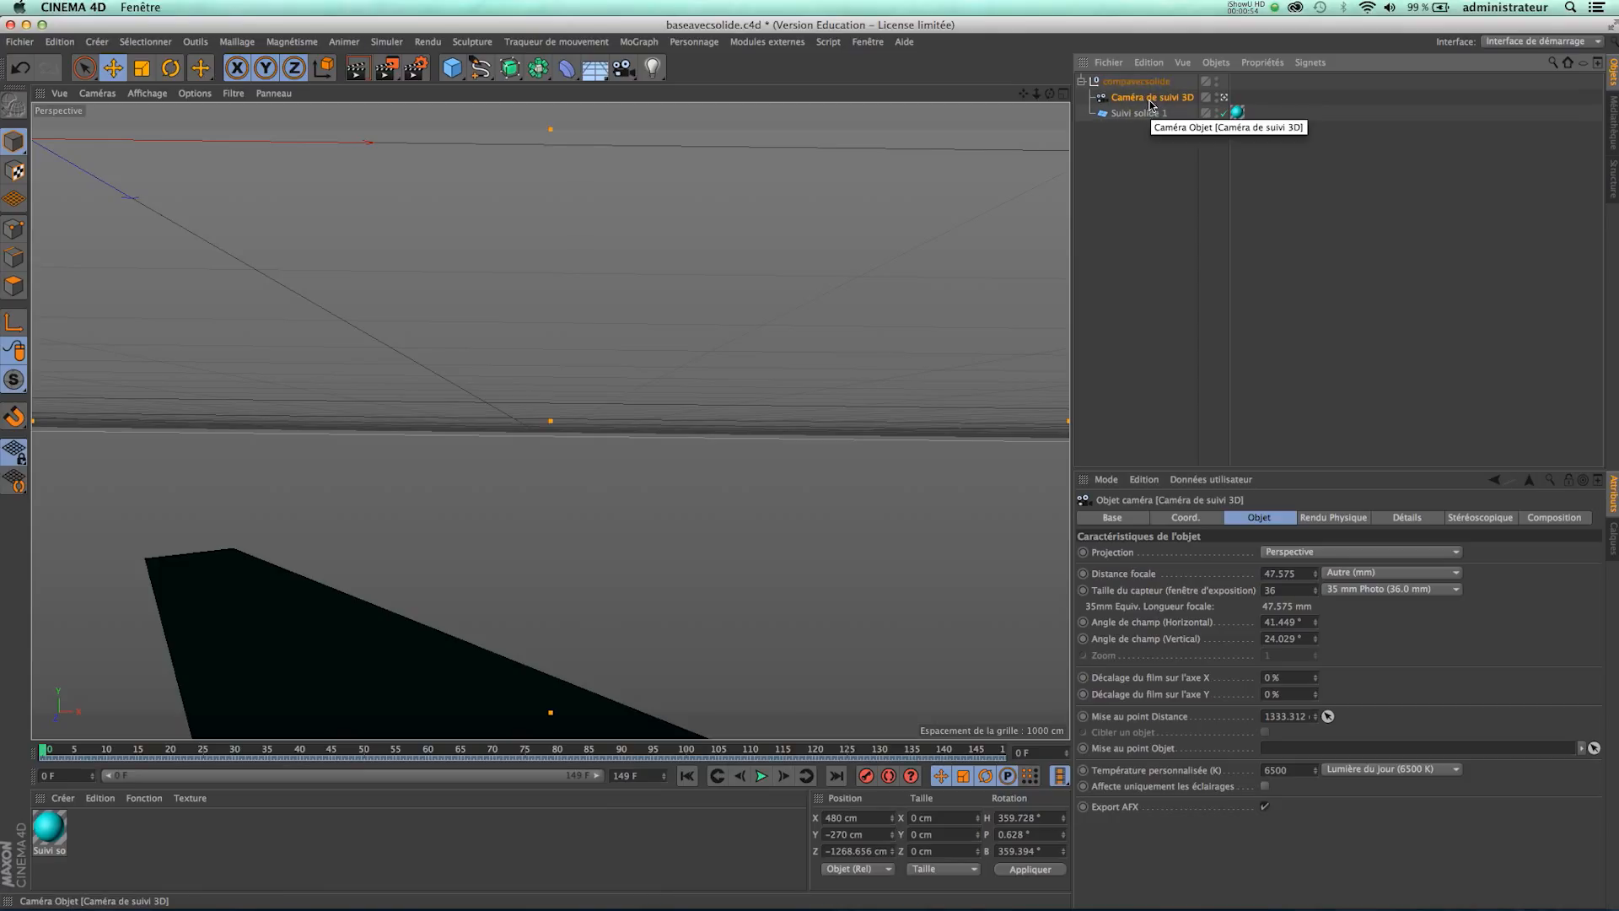
Show all four views with the tracking camera framed in the top view, and add an omni light to the scene.
click(1066, 97)
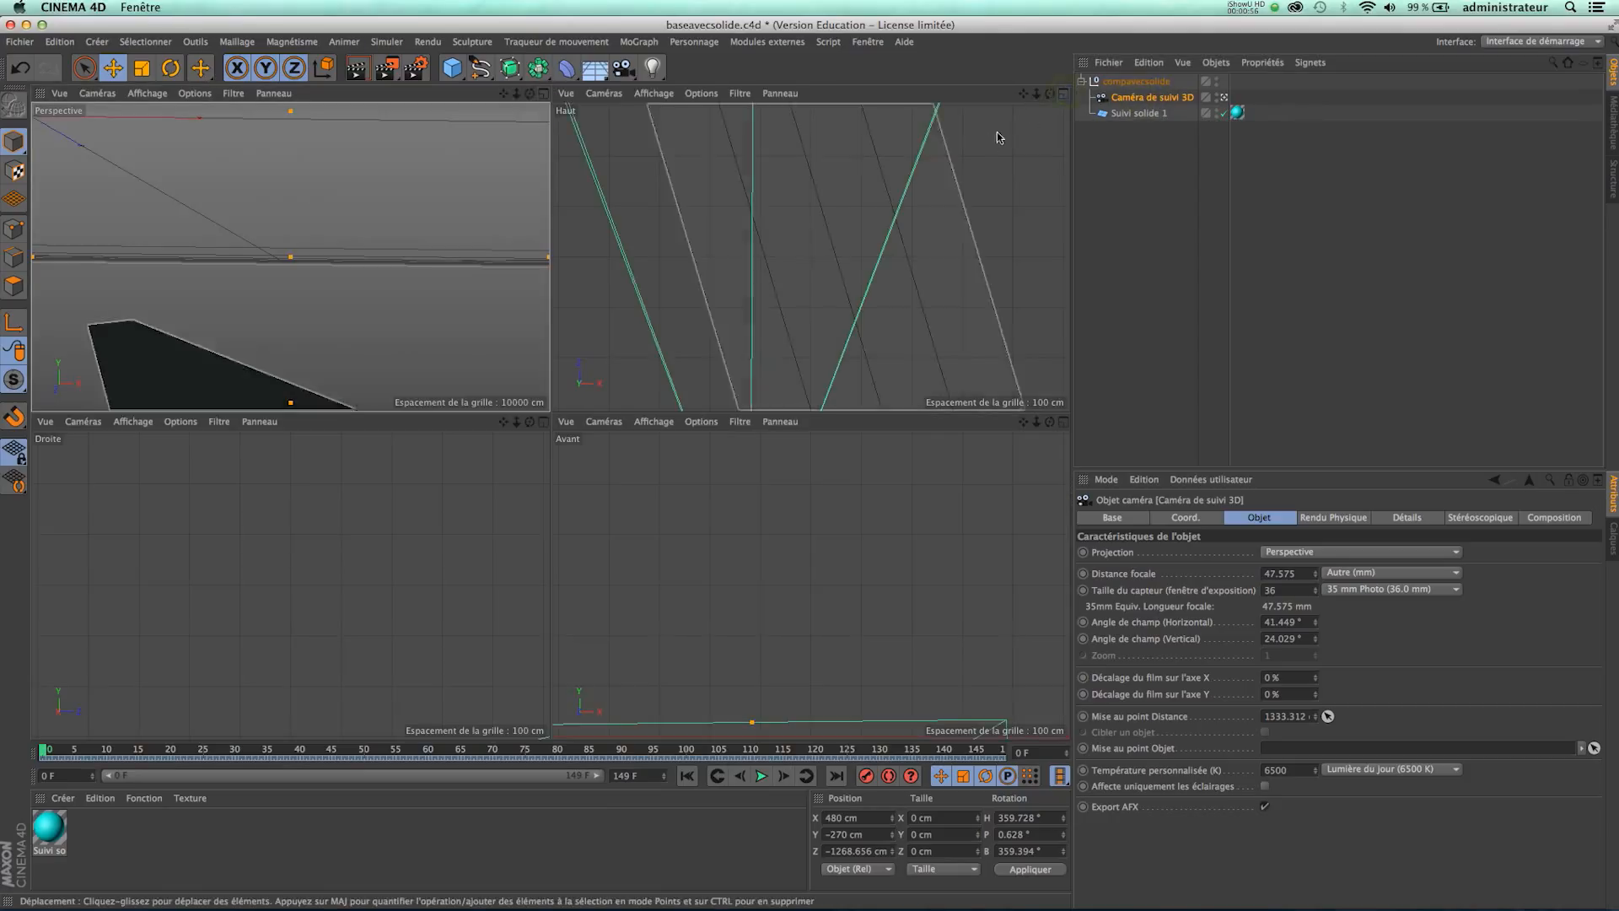
key(o)
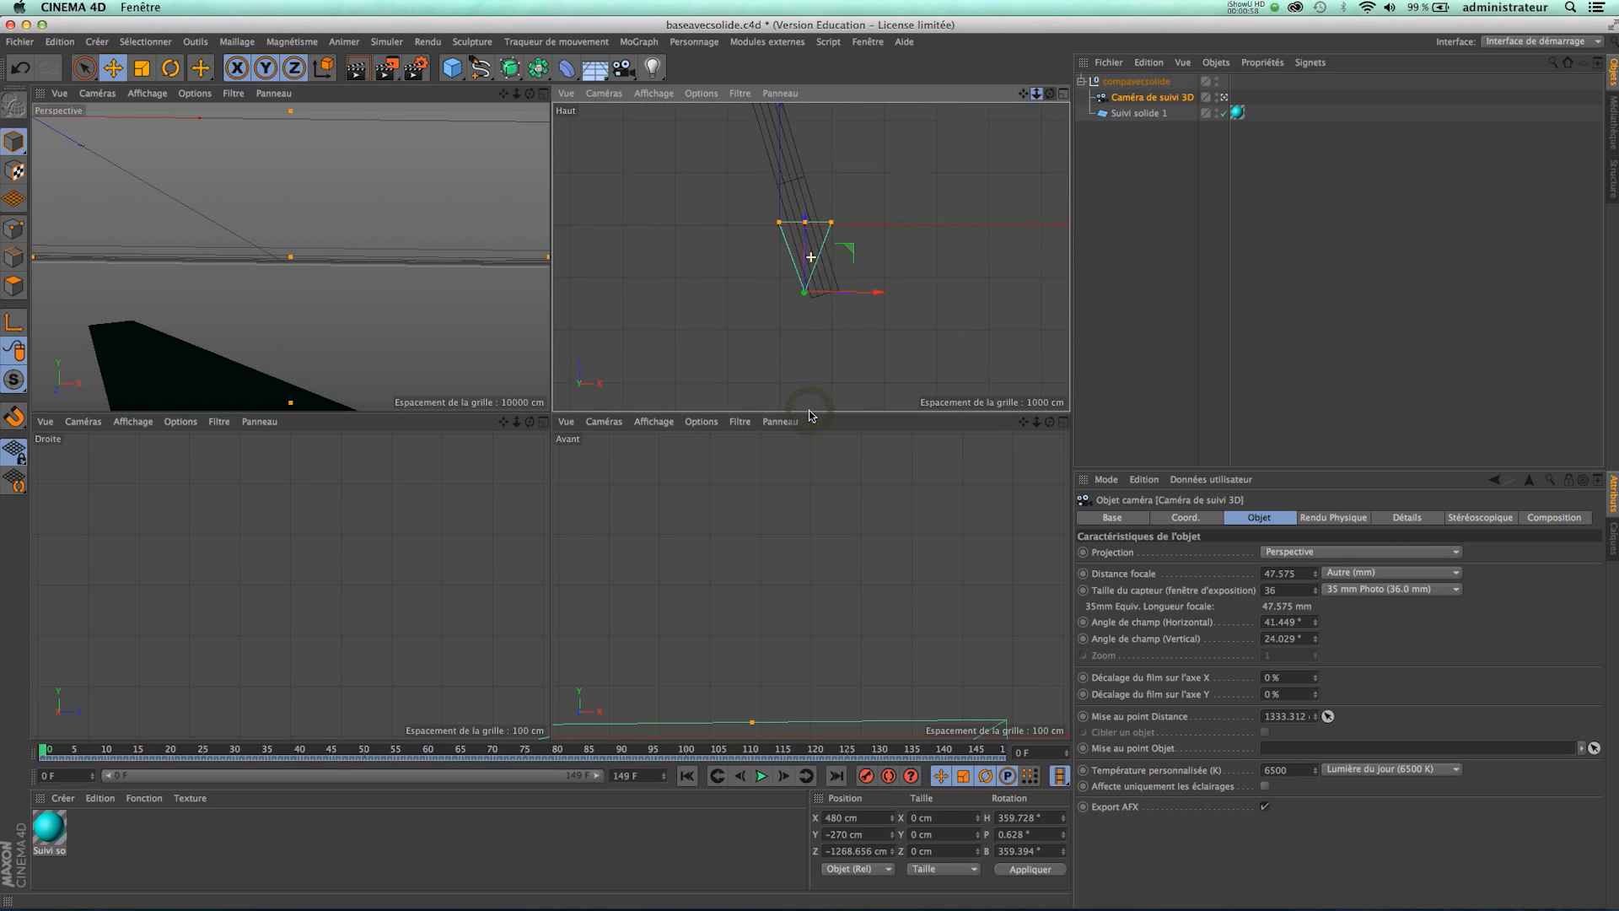
click(195, 366)
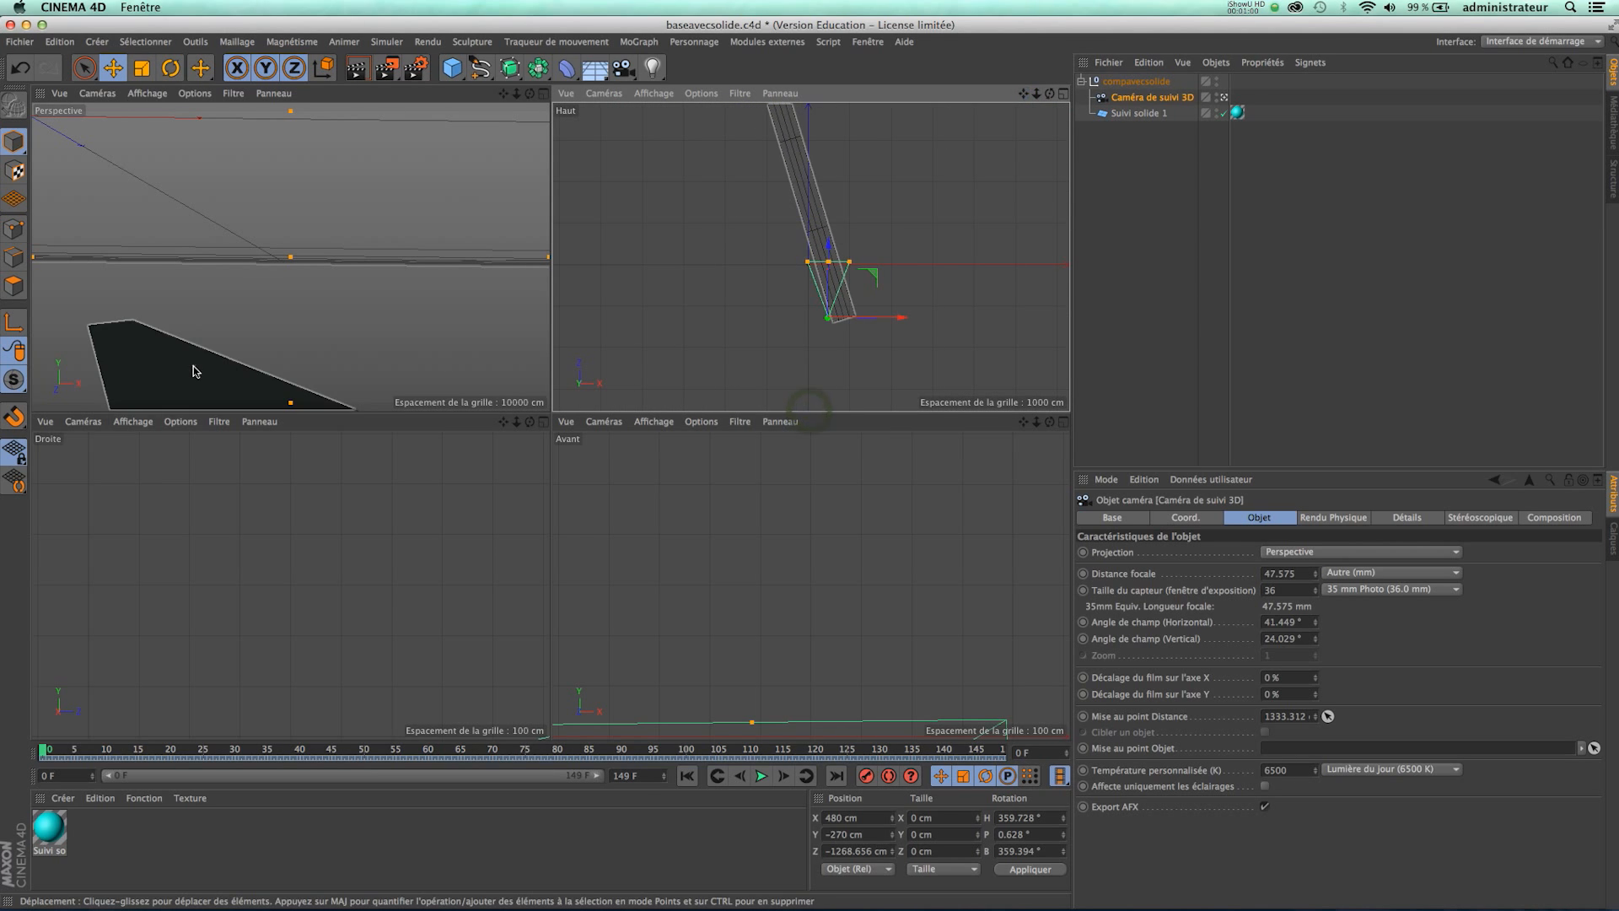
click(652, 68)
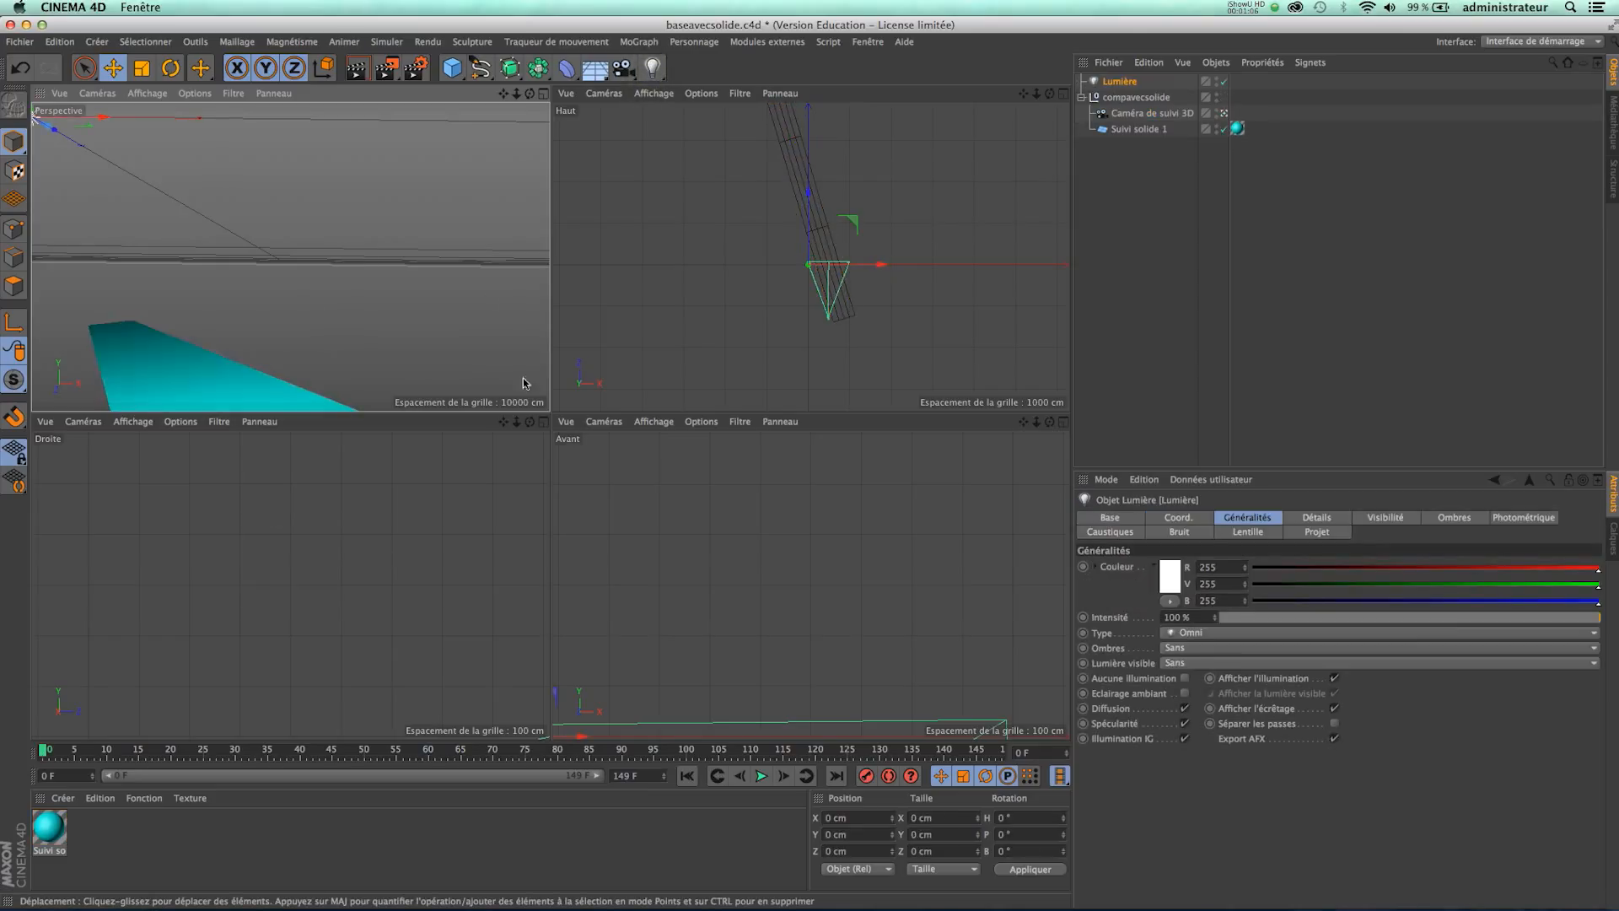
Play the tracked camera animation over the ground solid and return to the first frame.
click(353, 289)
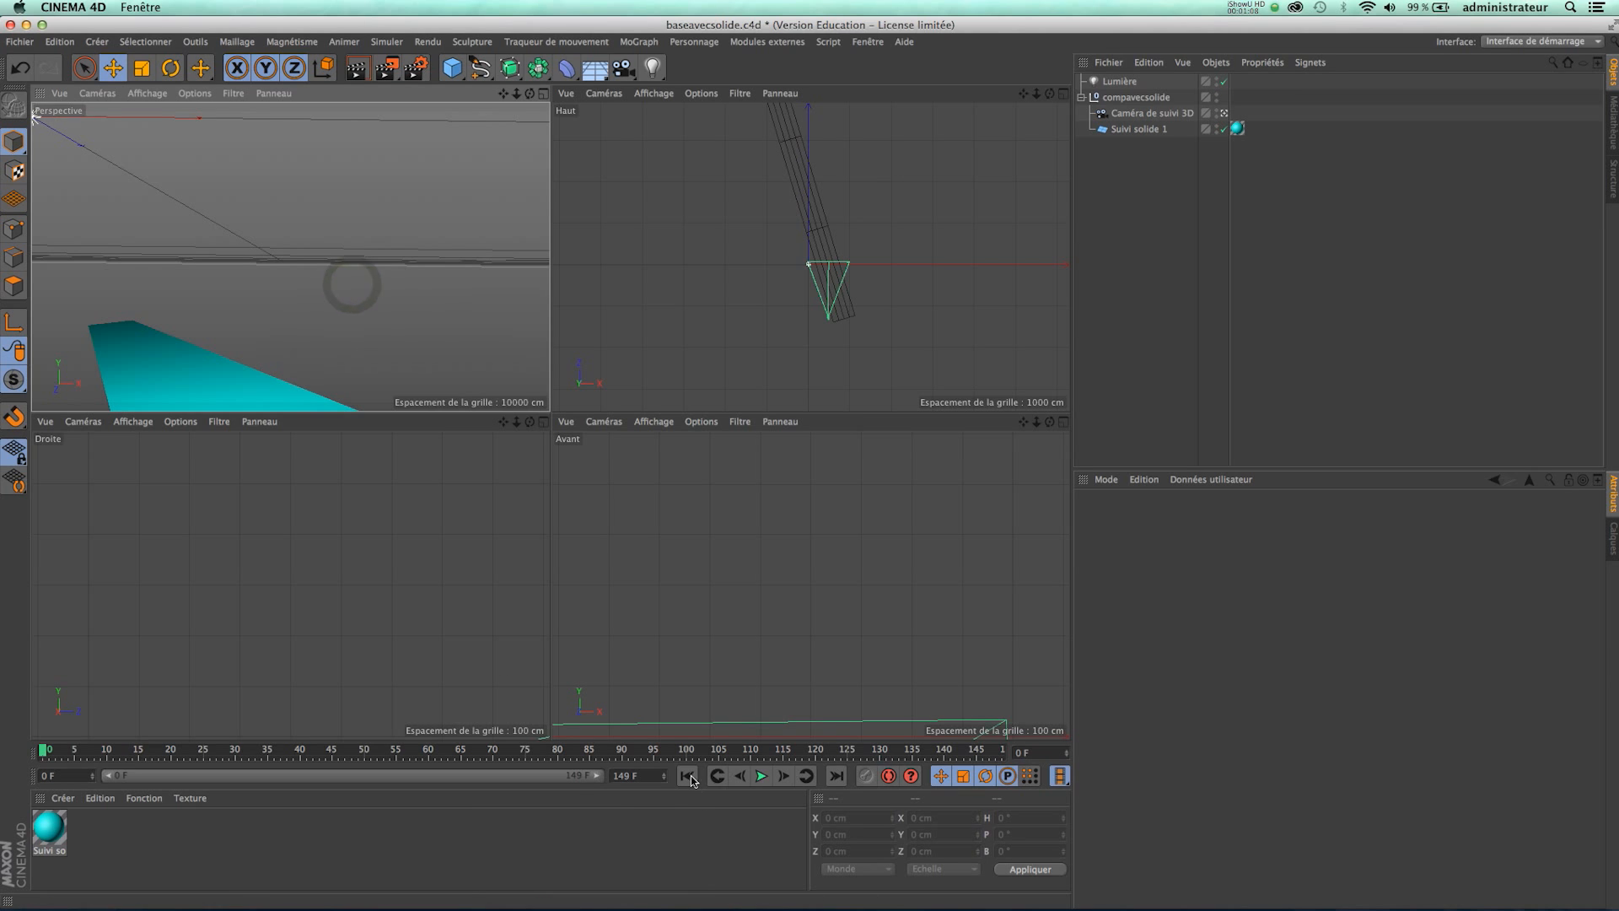
click(761, 775)
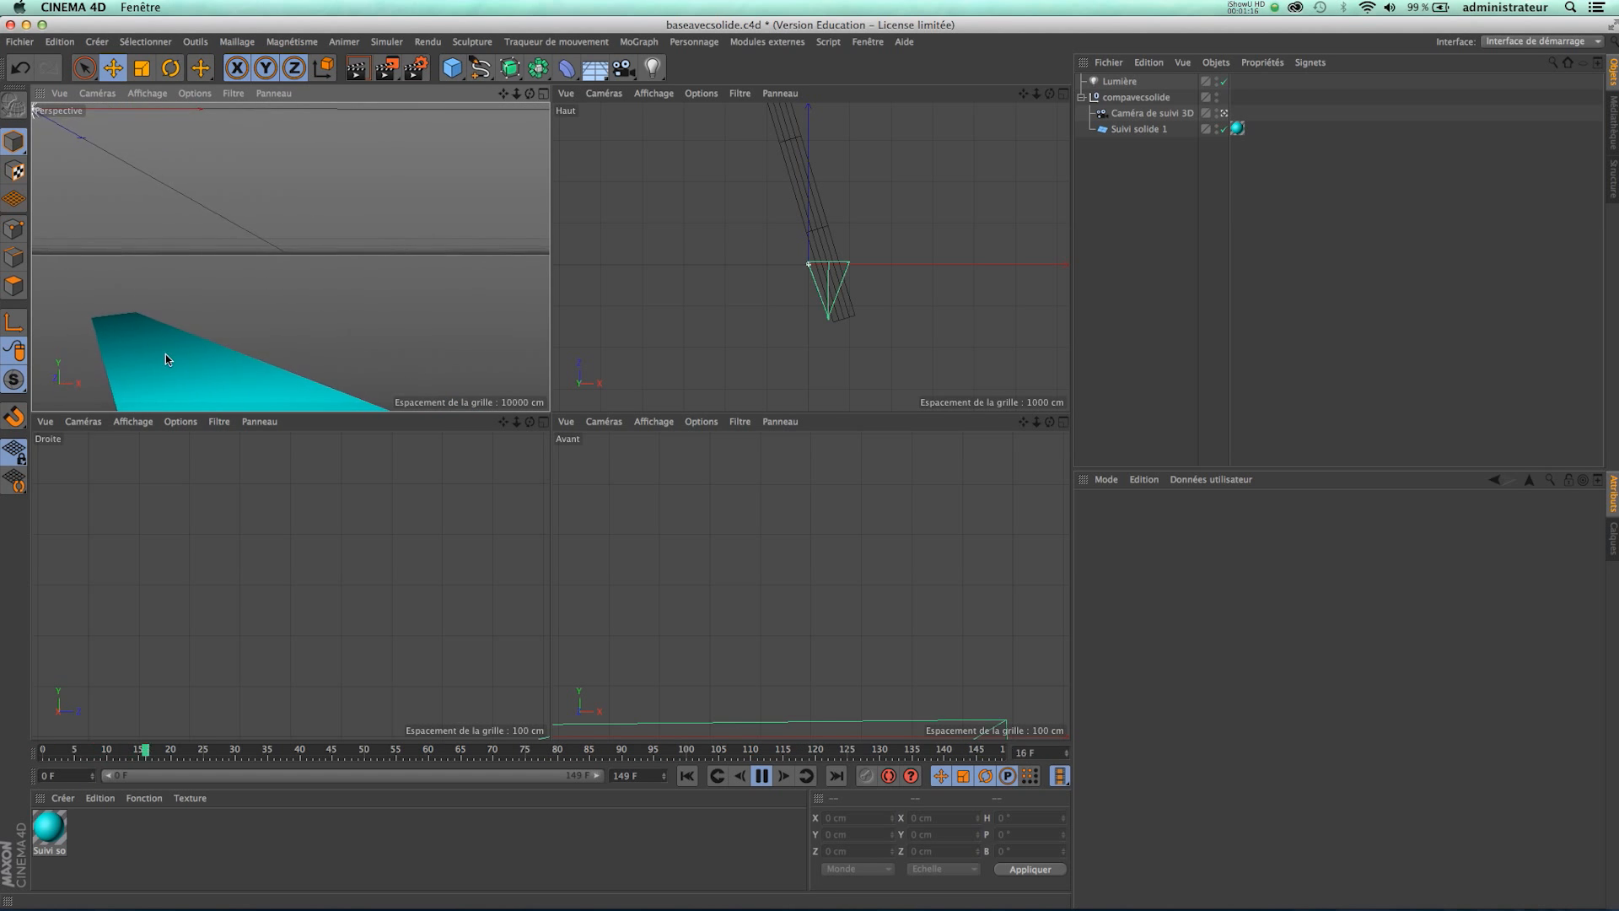
click(762, 781)
click(687, 776)
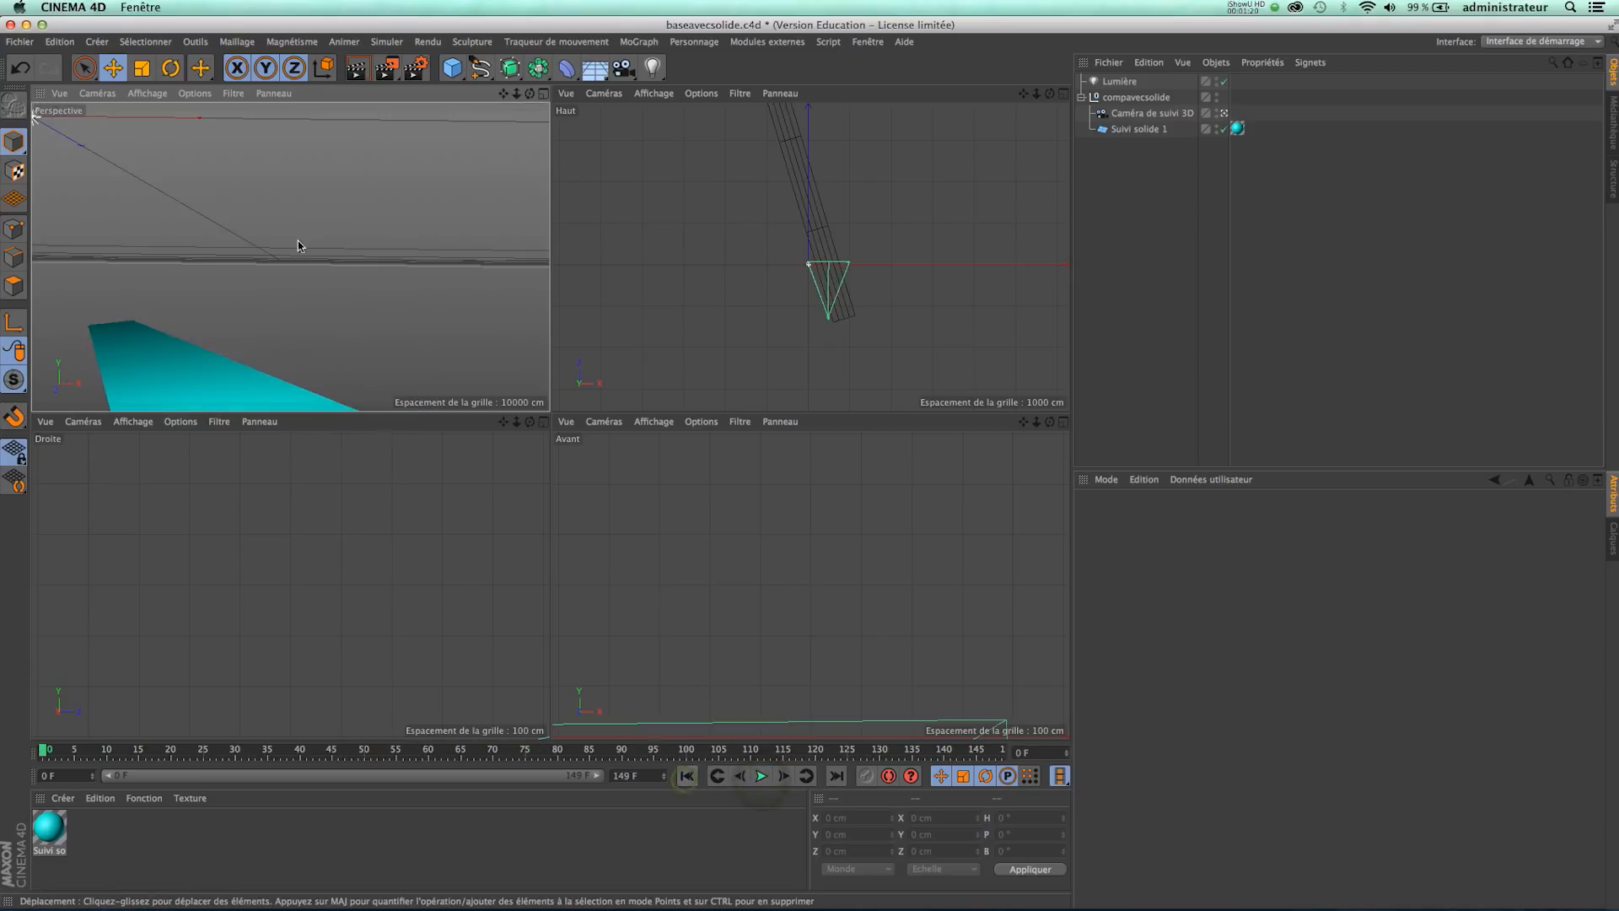
Align the workplane on Z so that the four views follow the ground's orientation.
click(185, 360)
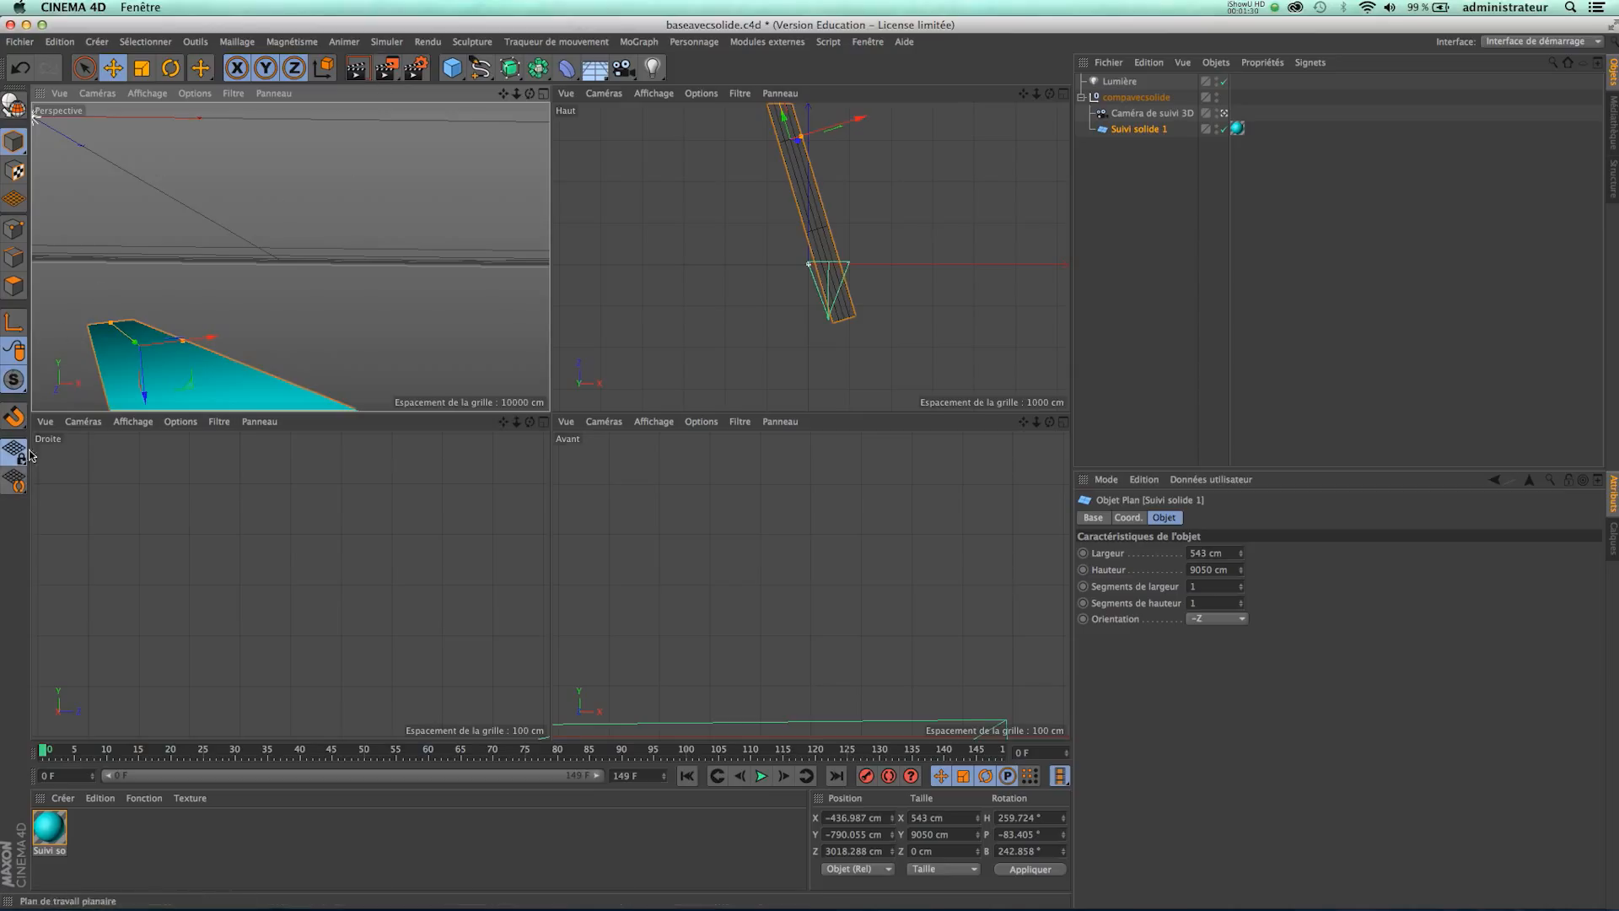
click(17, 426)
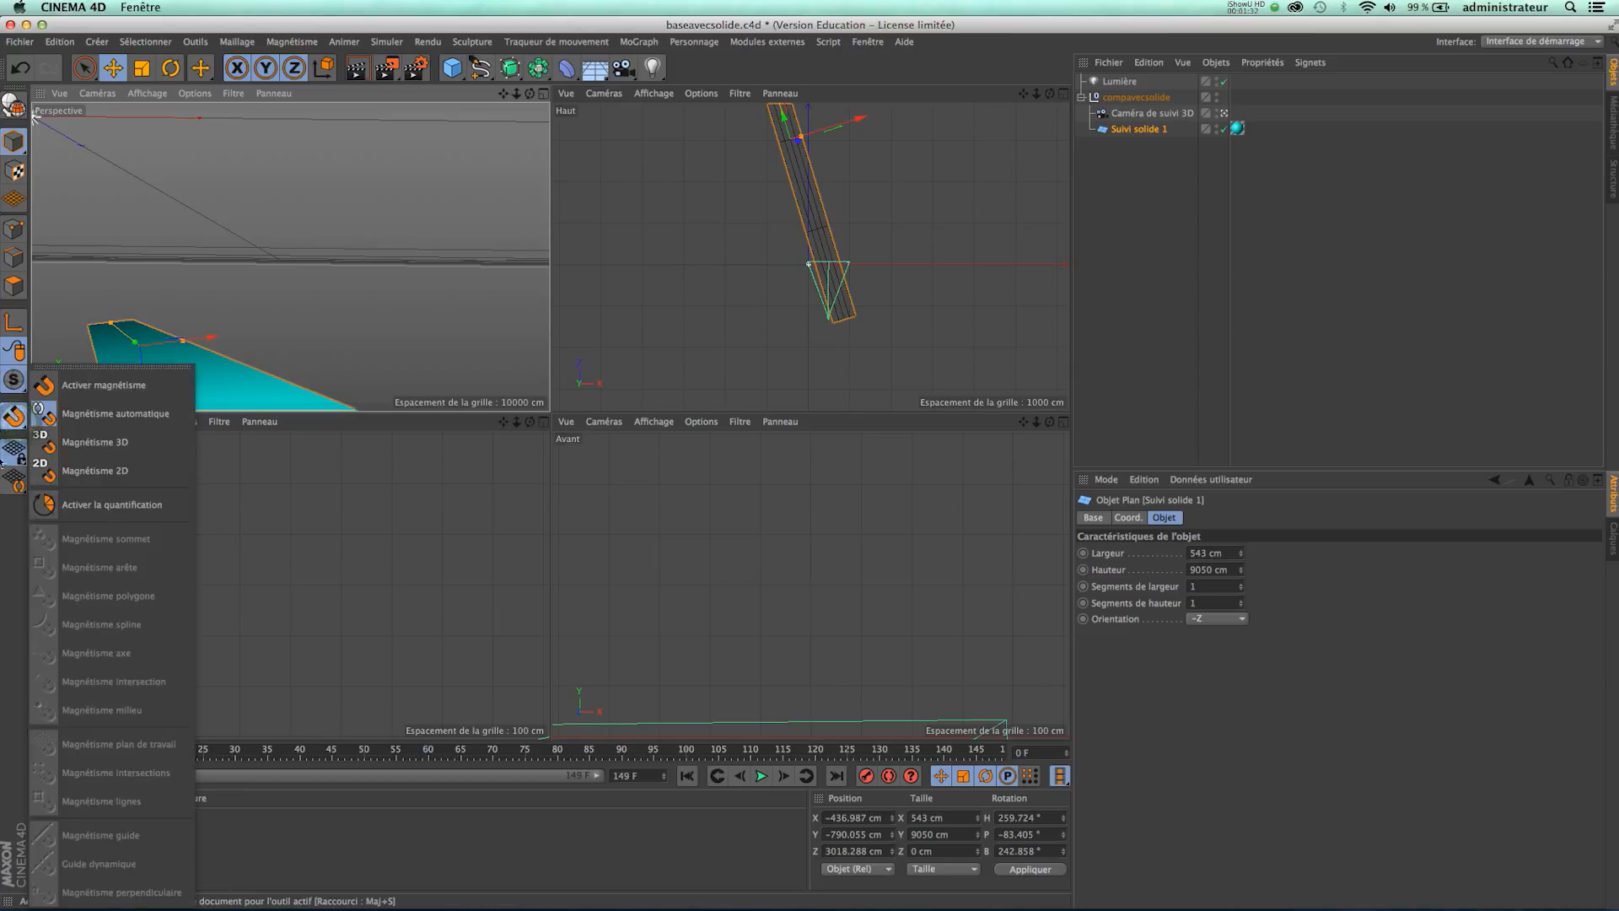
click(207, 243)
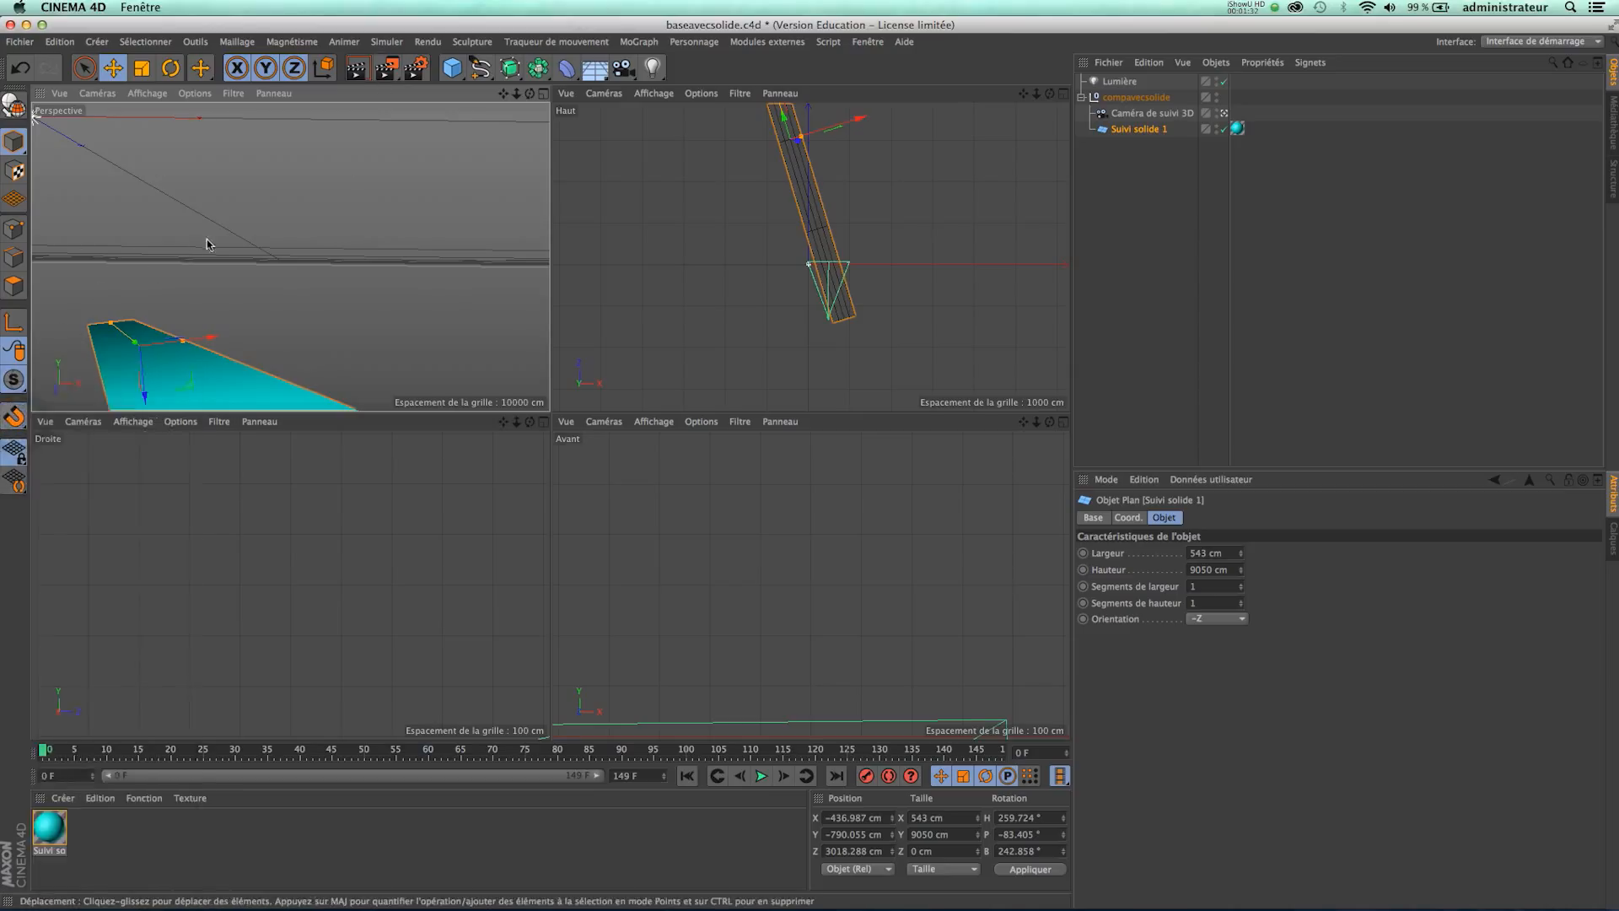
click(15, 453)
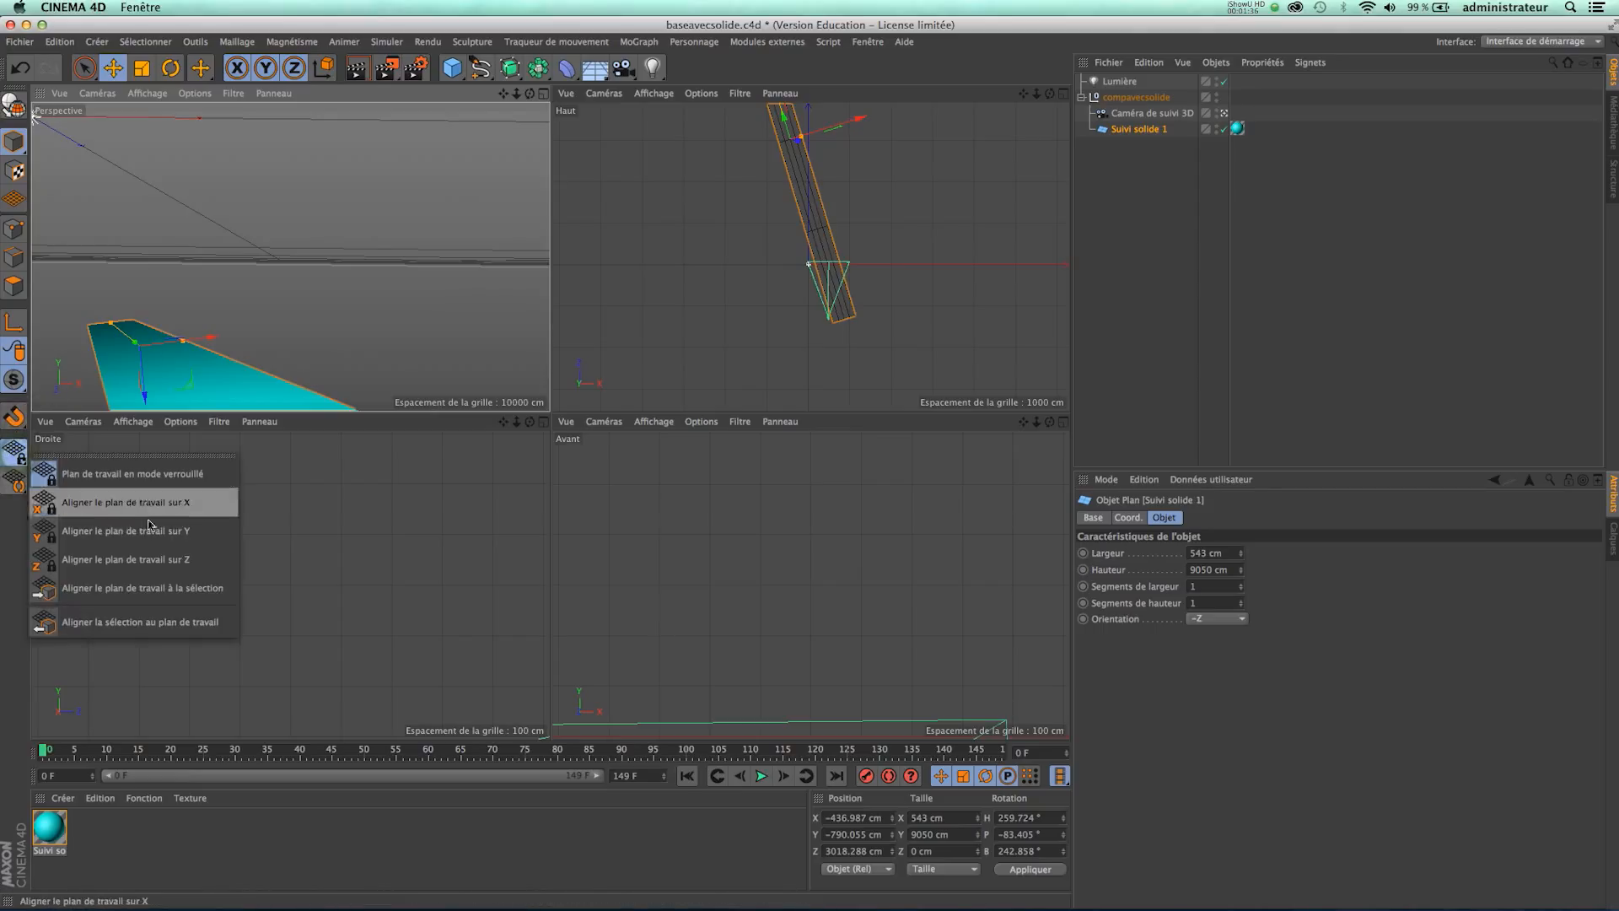
click(163, 559)
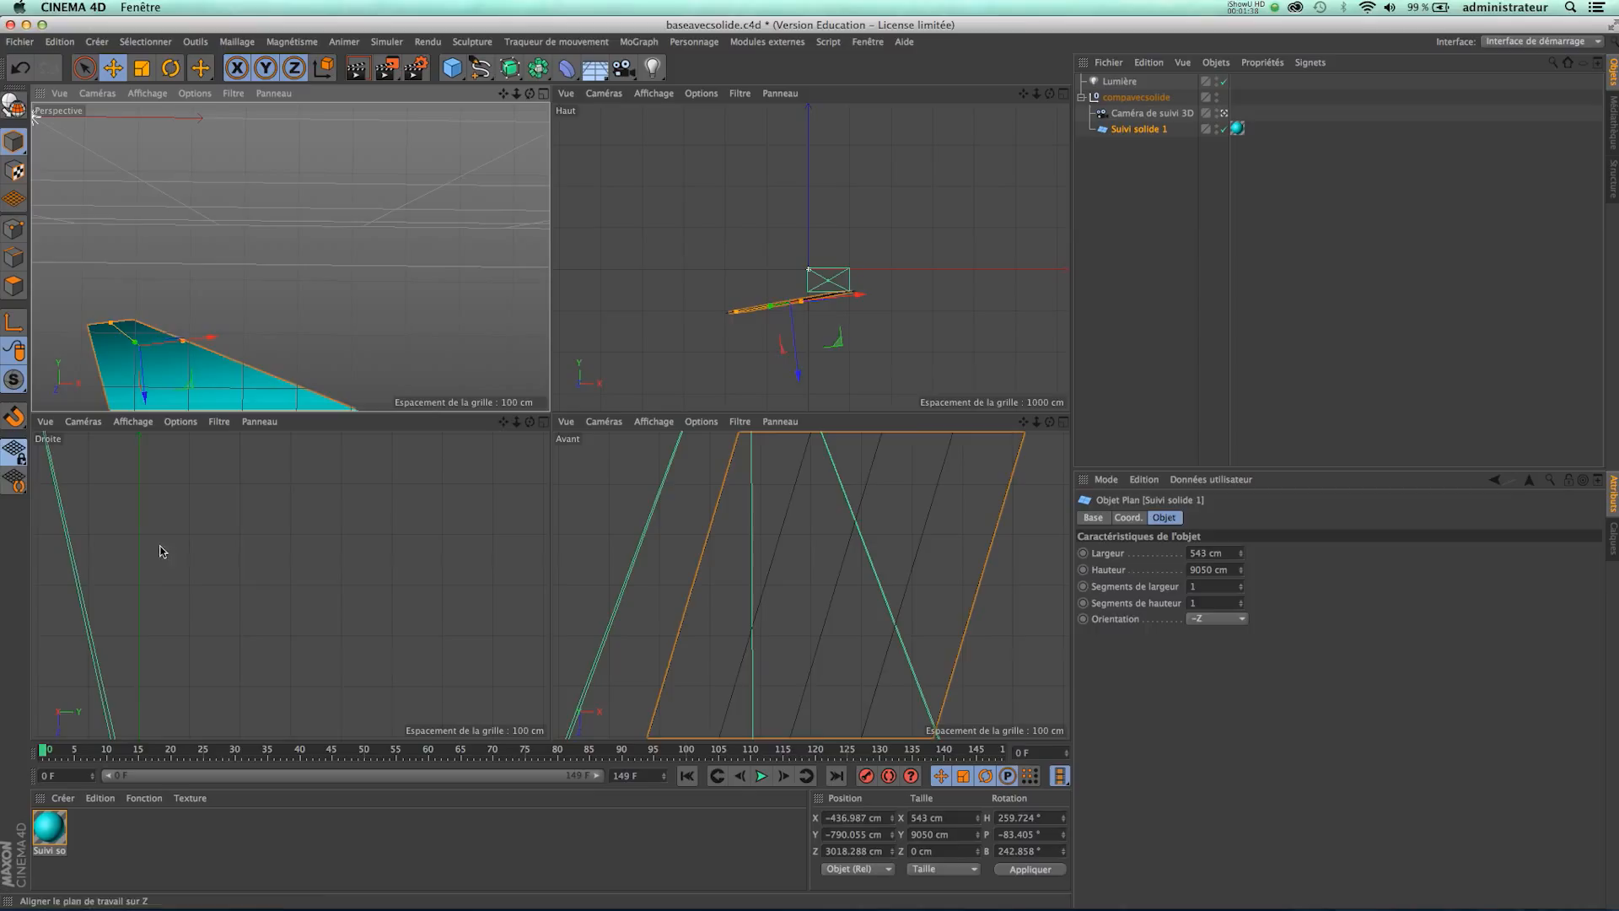
click(196, 275)
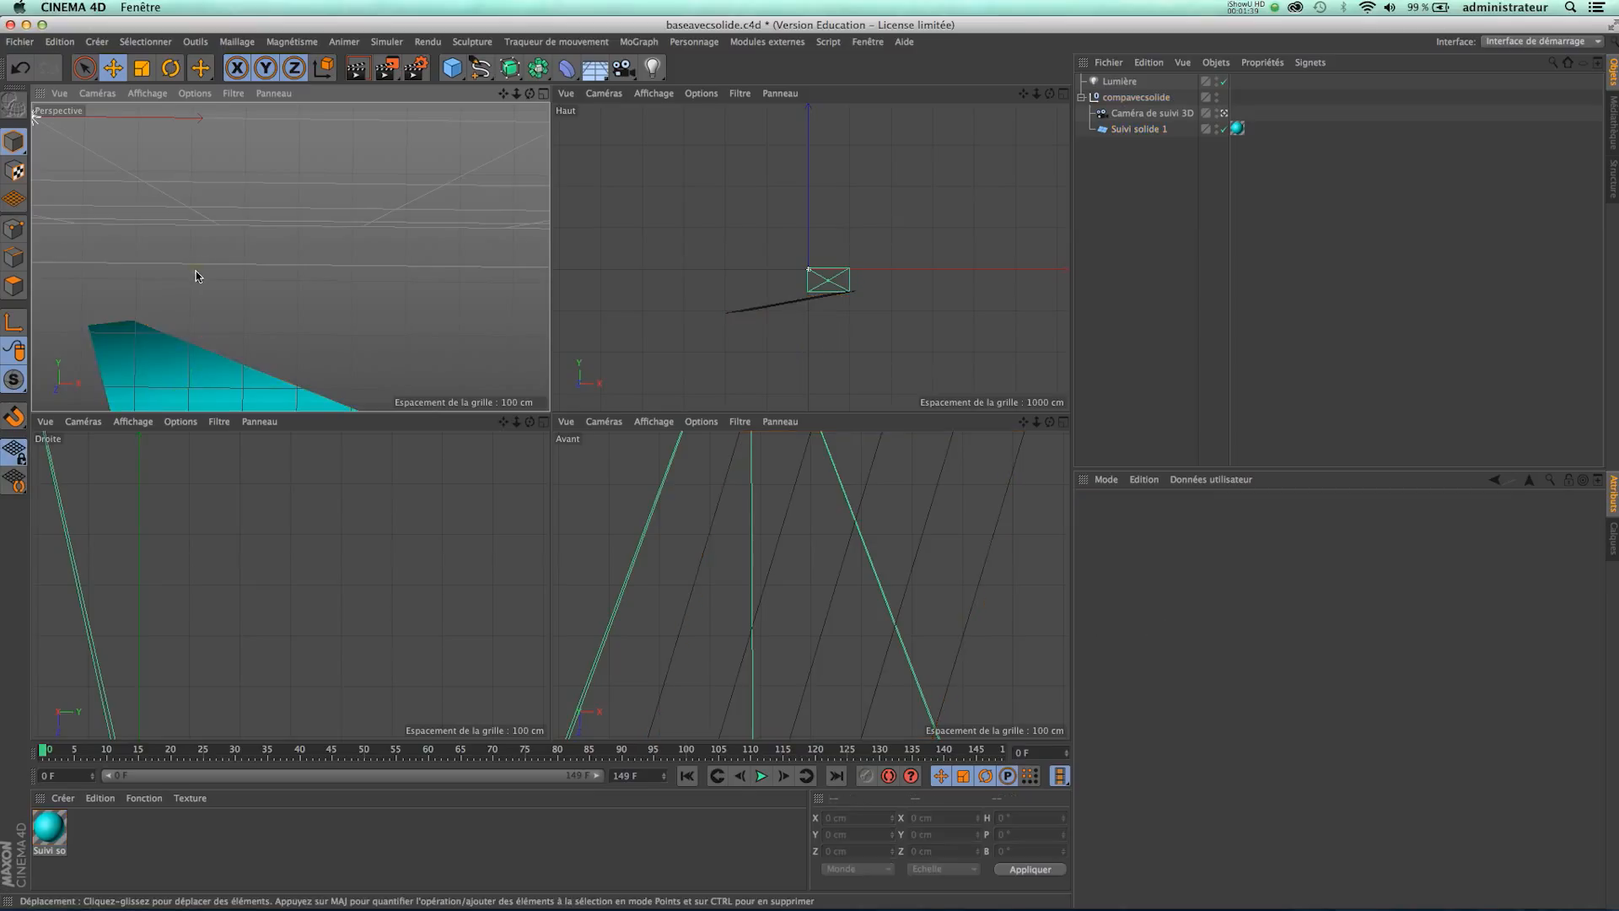
Merge dinosimple.c4d from the (Metrage) folder into the current scene.
click(31, 44)
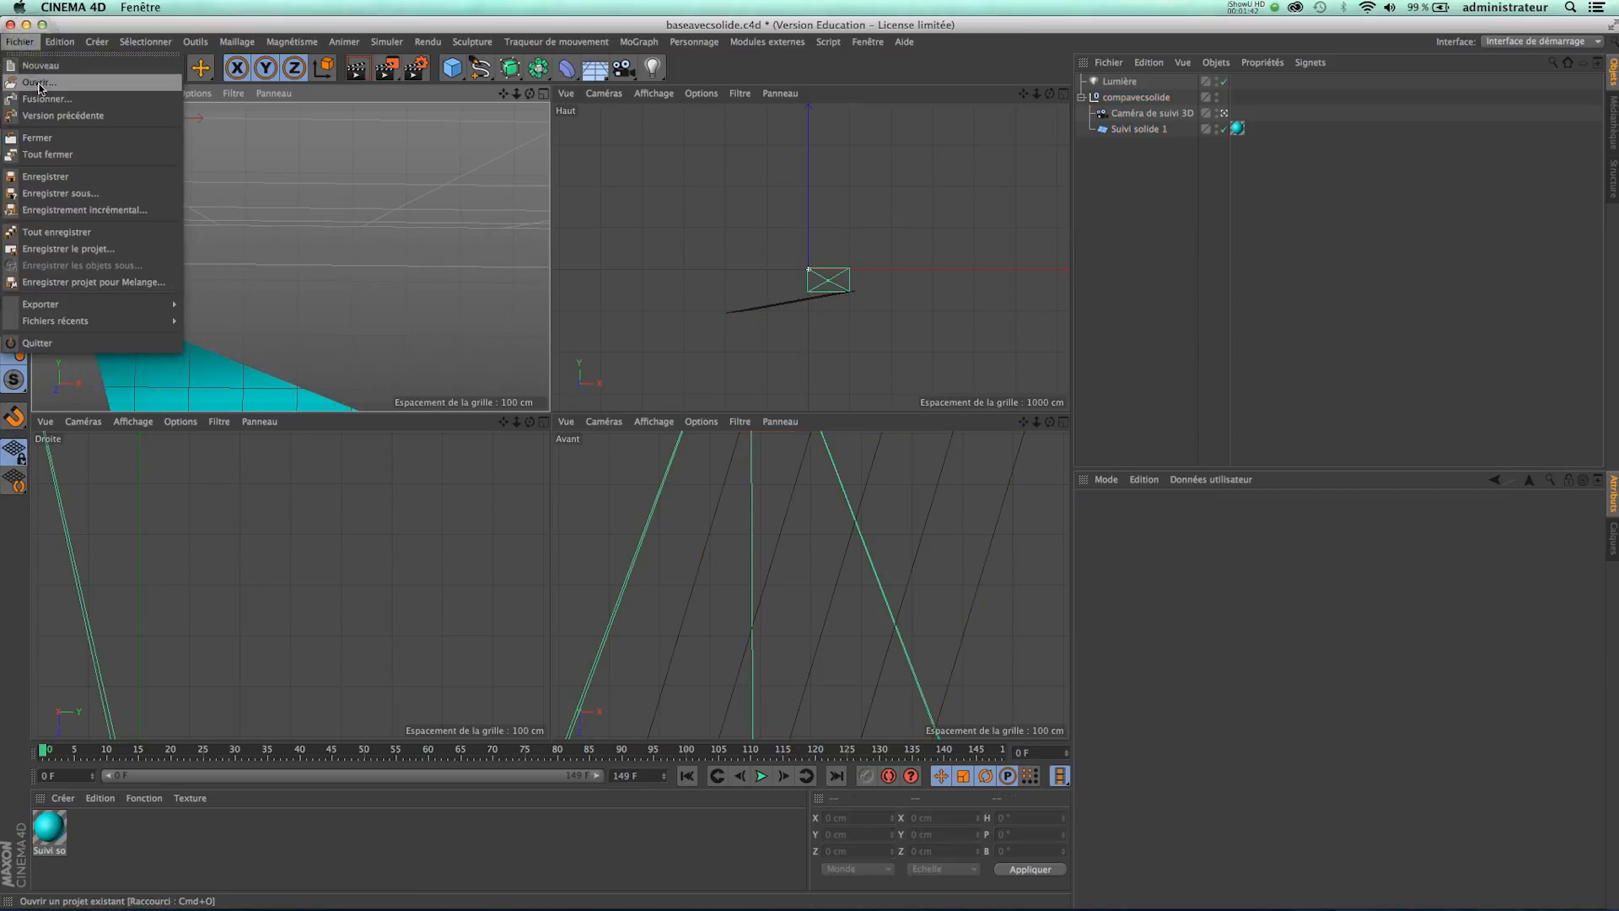
click(39, 83)
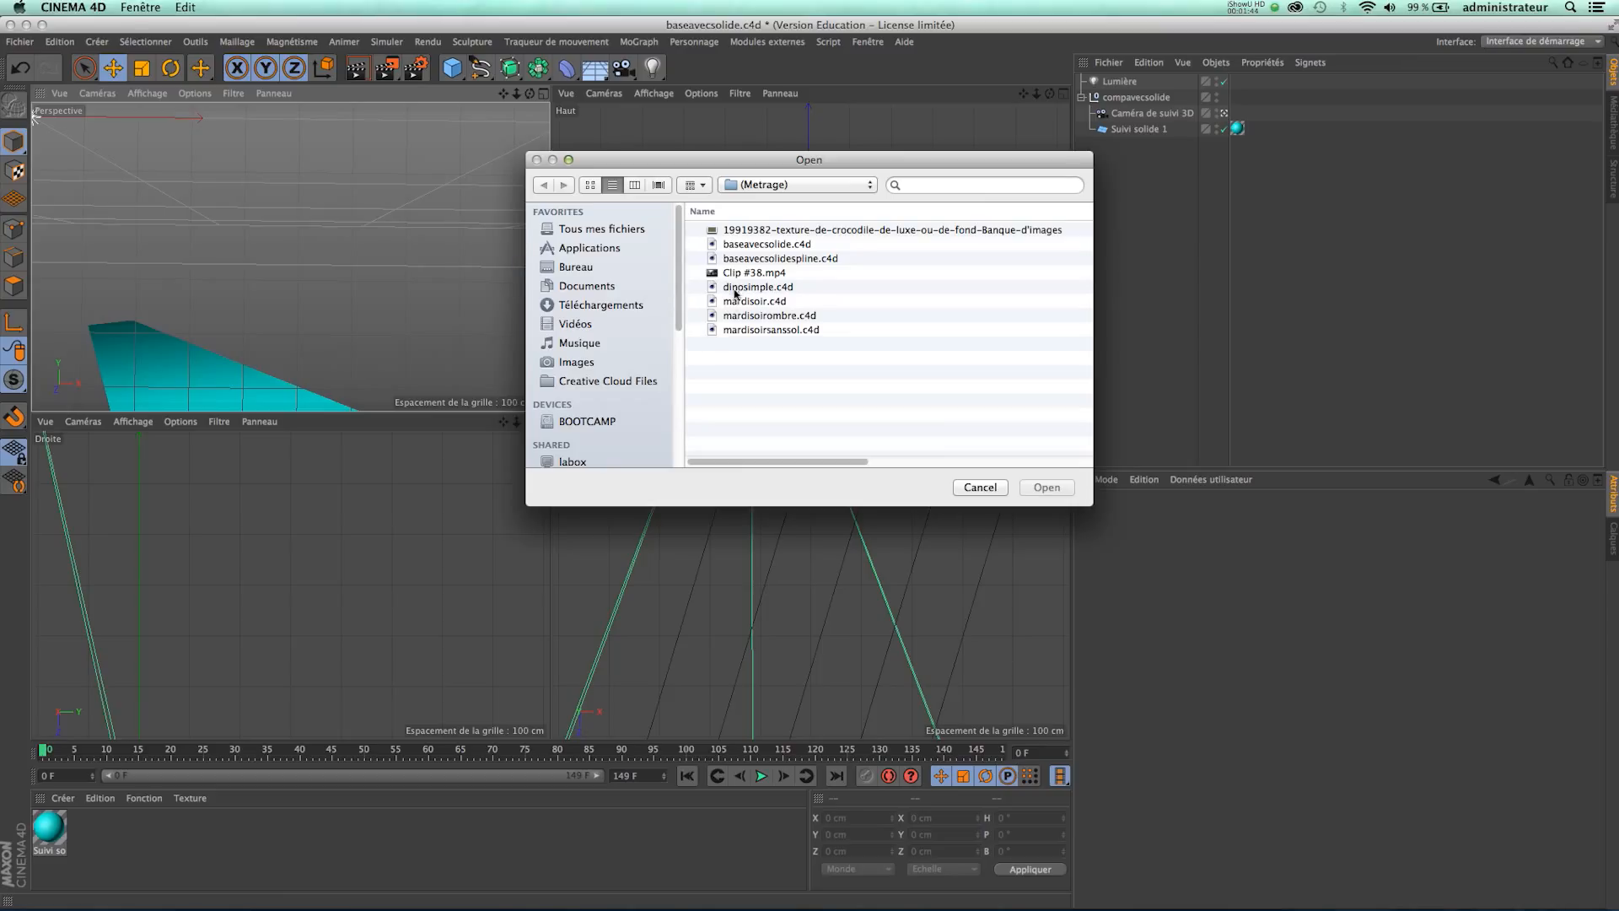
click(751, 287)
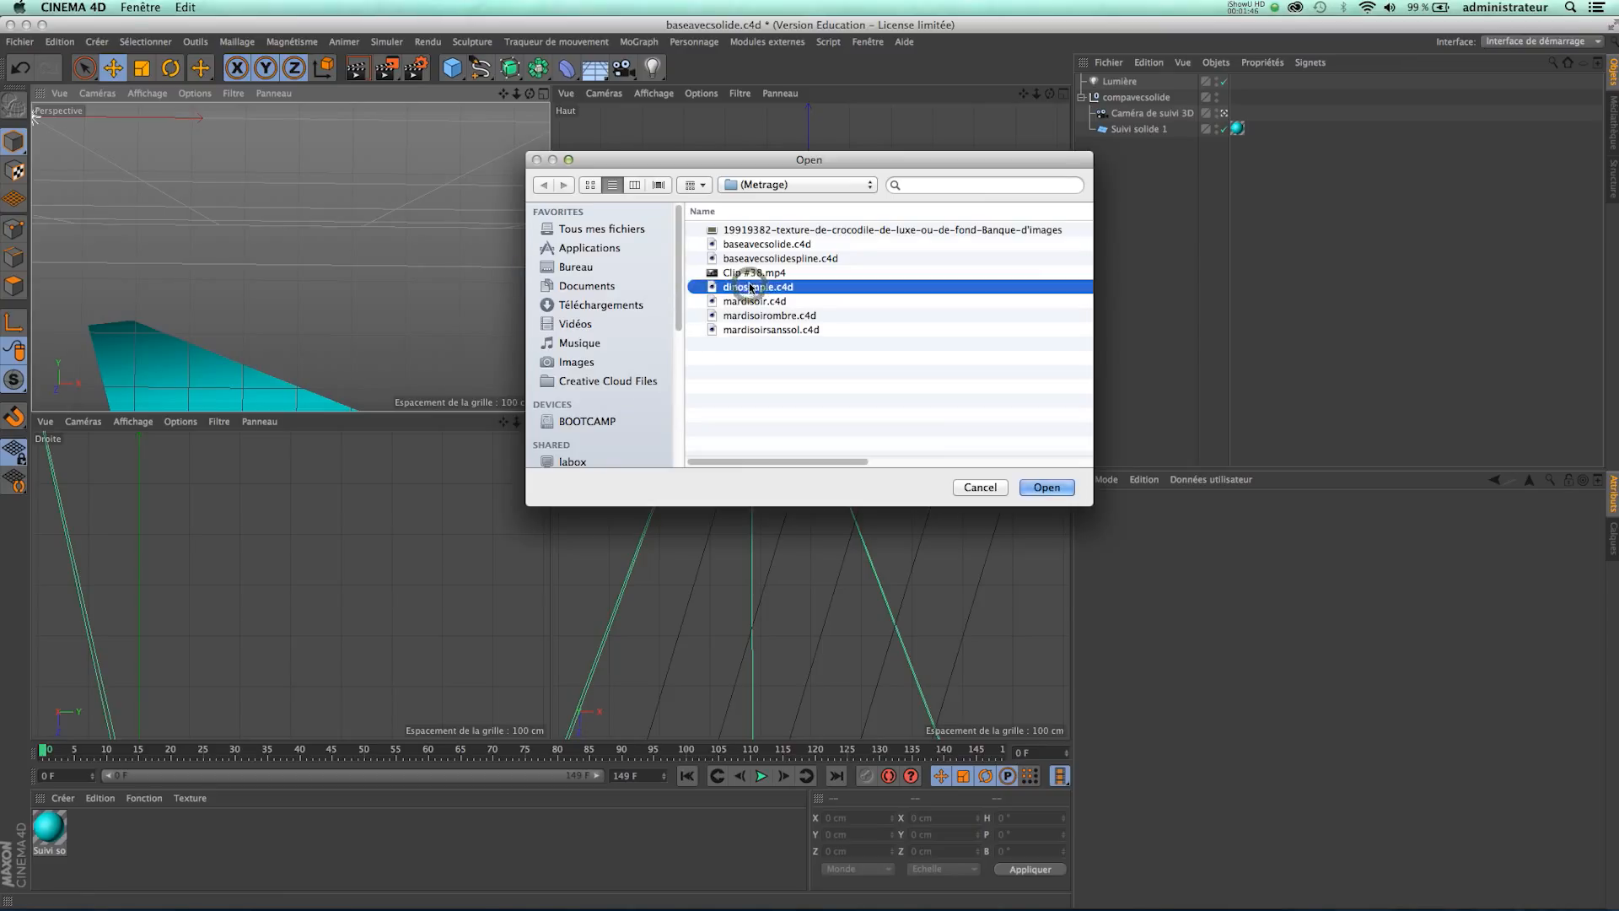
click(1046, 487)
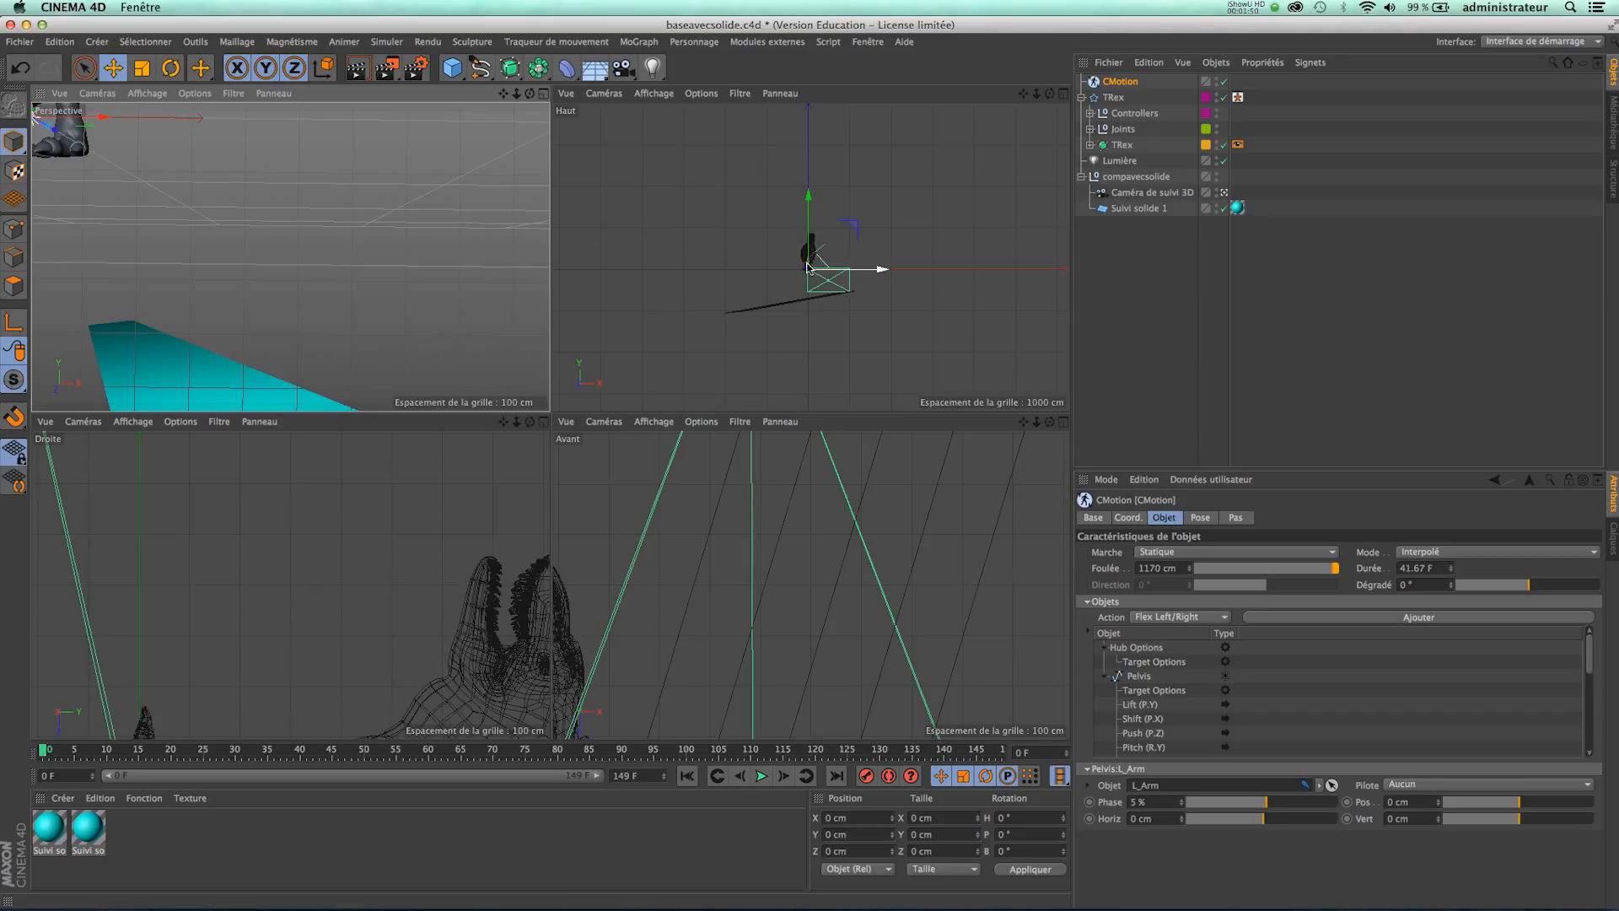
Play the walk animation with the T-Rex framed in the right and perspective views to examine its placement relative to the ground solid.
drag(512, 428, 563, 772)
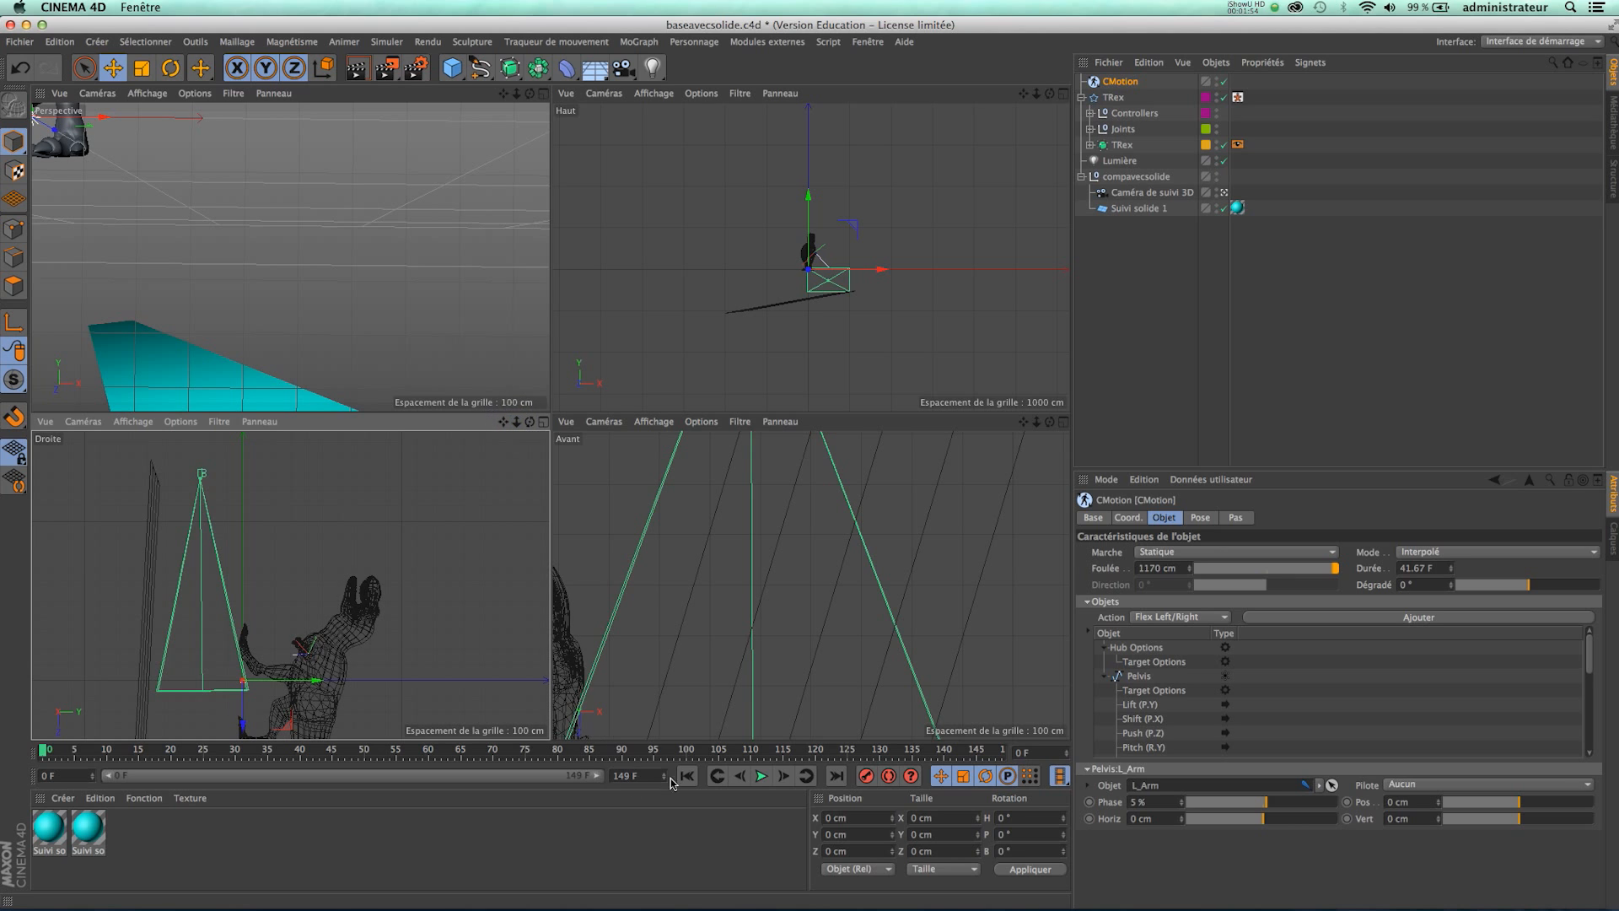
click(761, 776)
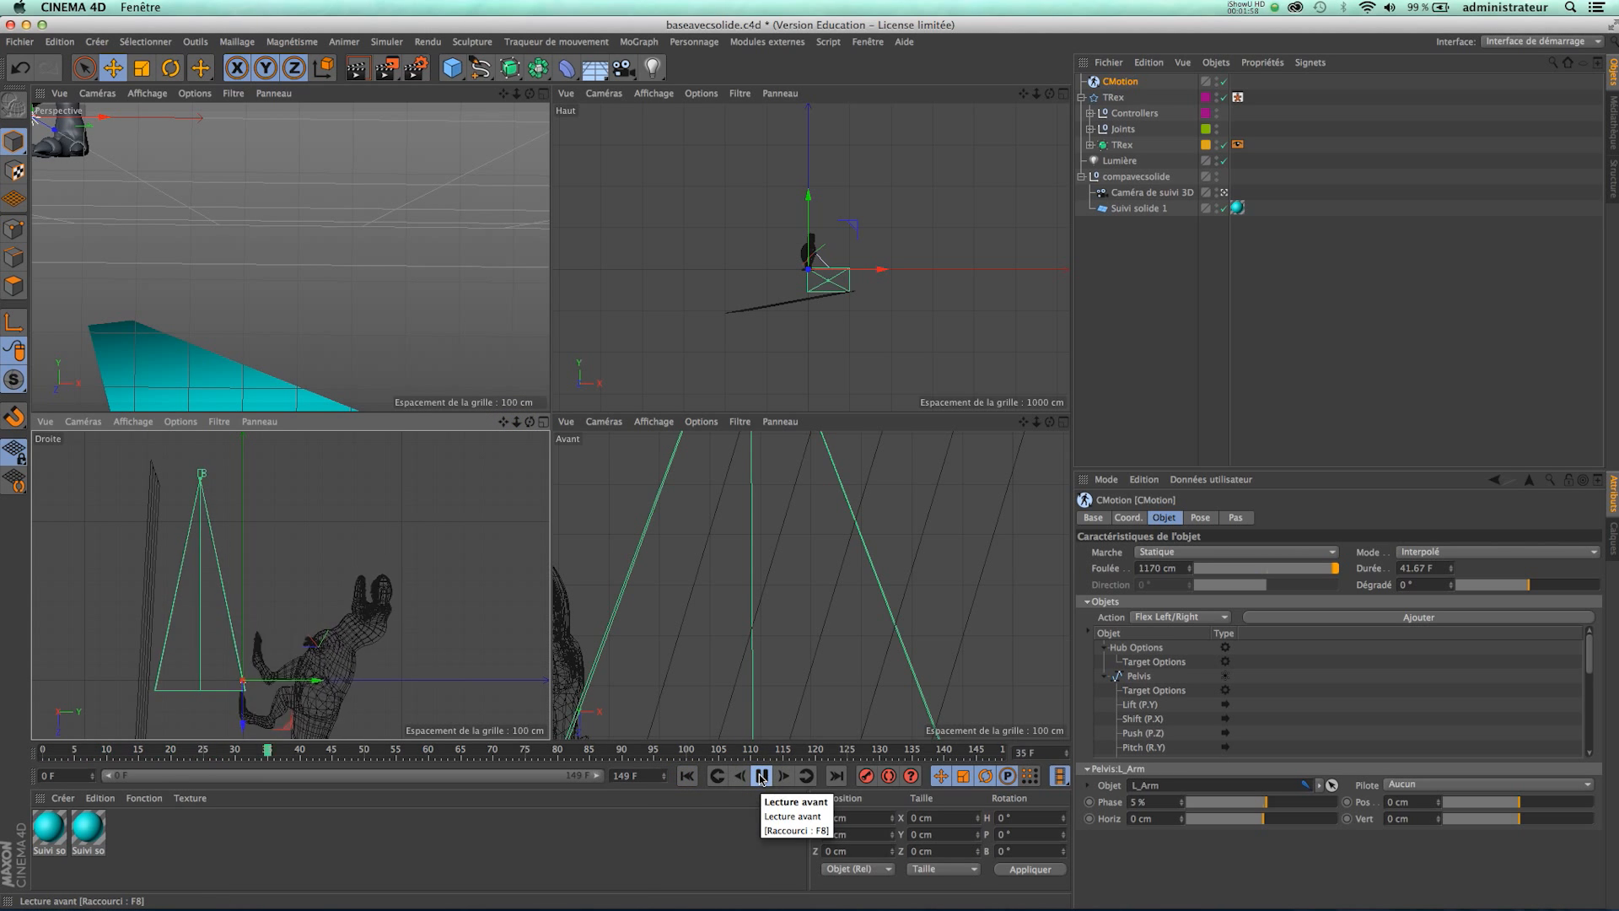
click(761, 778)
drag(516, 93, 546, 417)
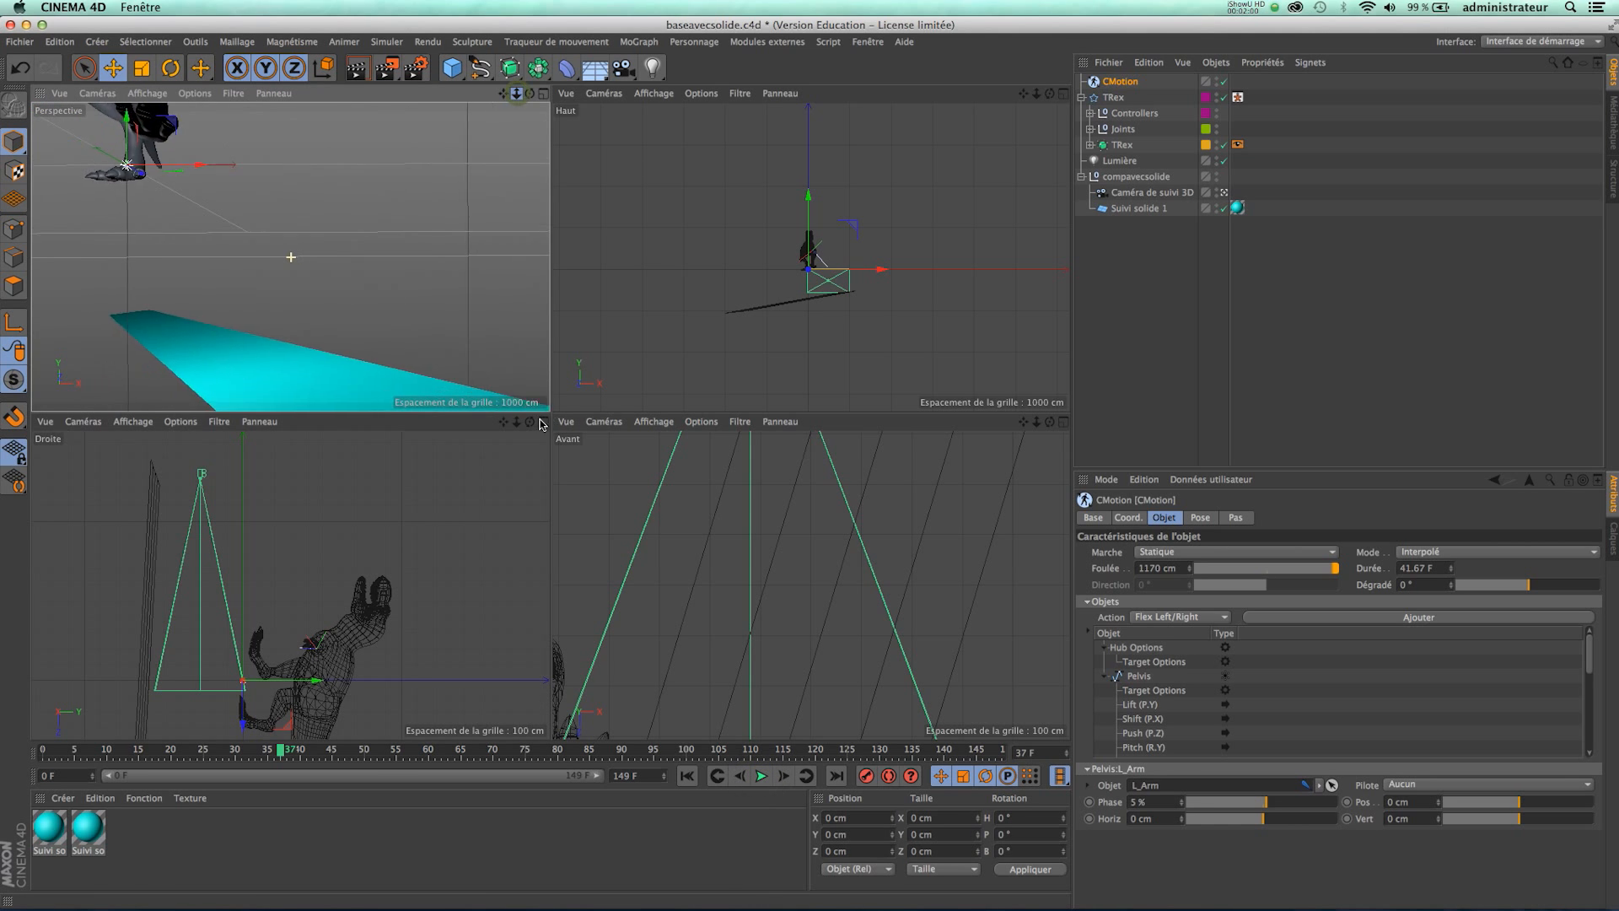
drag(503, 94, 549, 415)
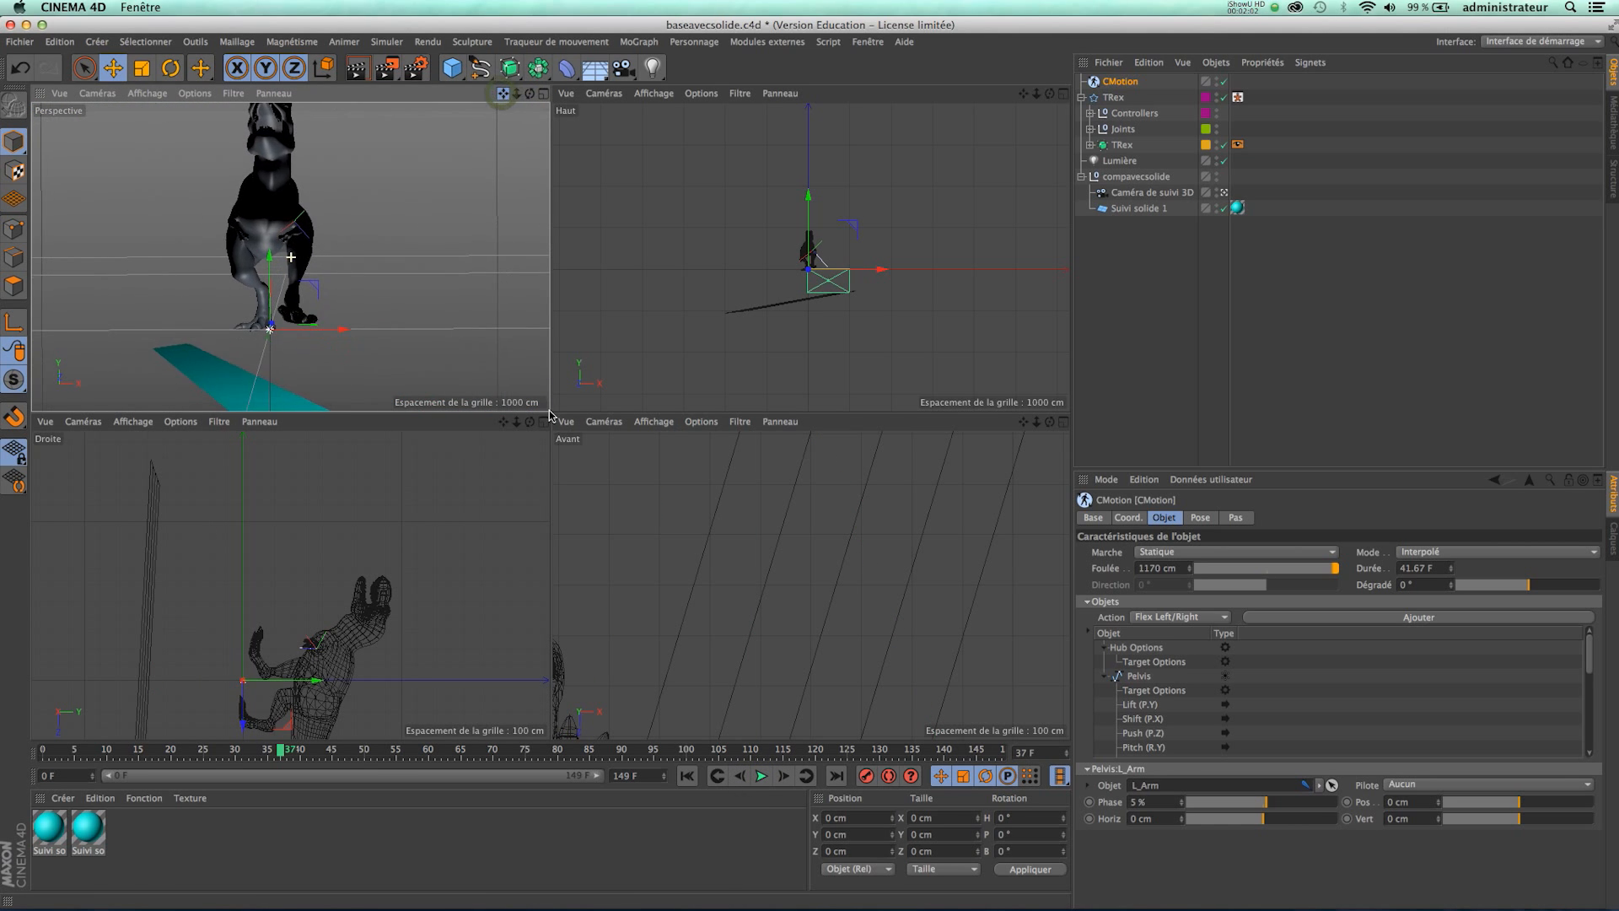
click(687, 776)
click(761, 778)
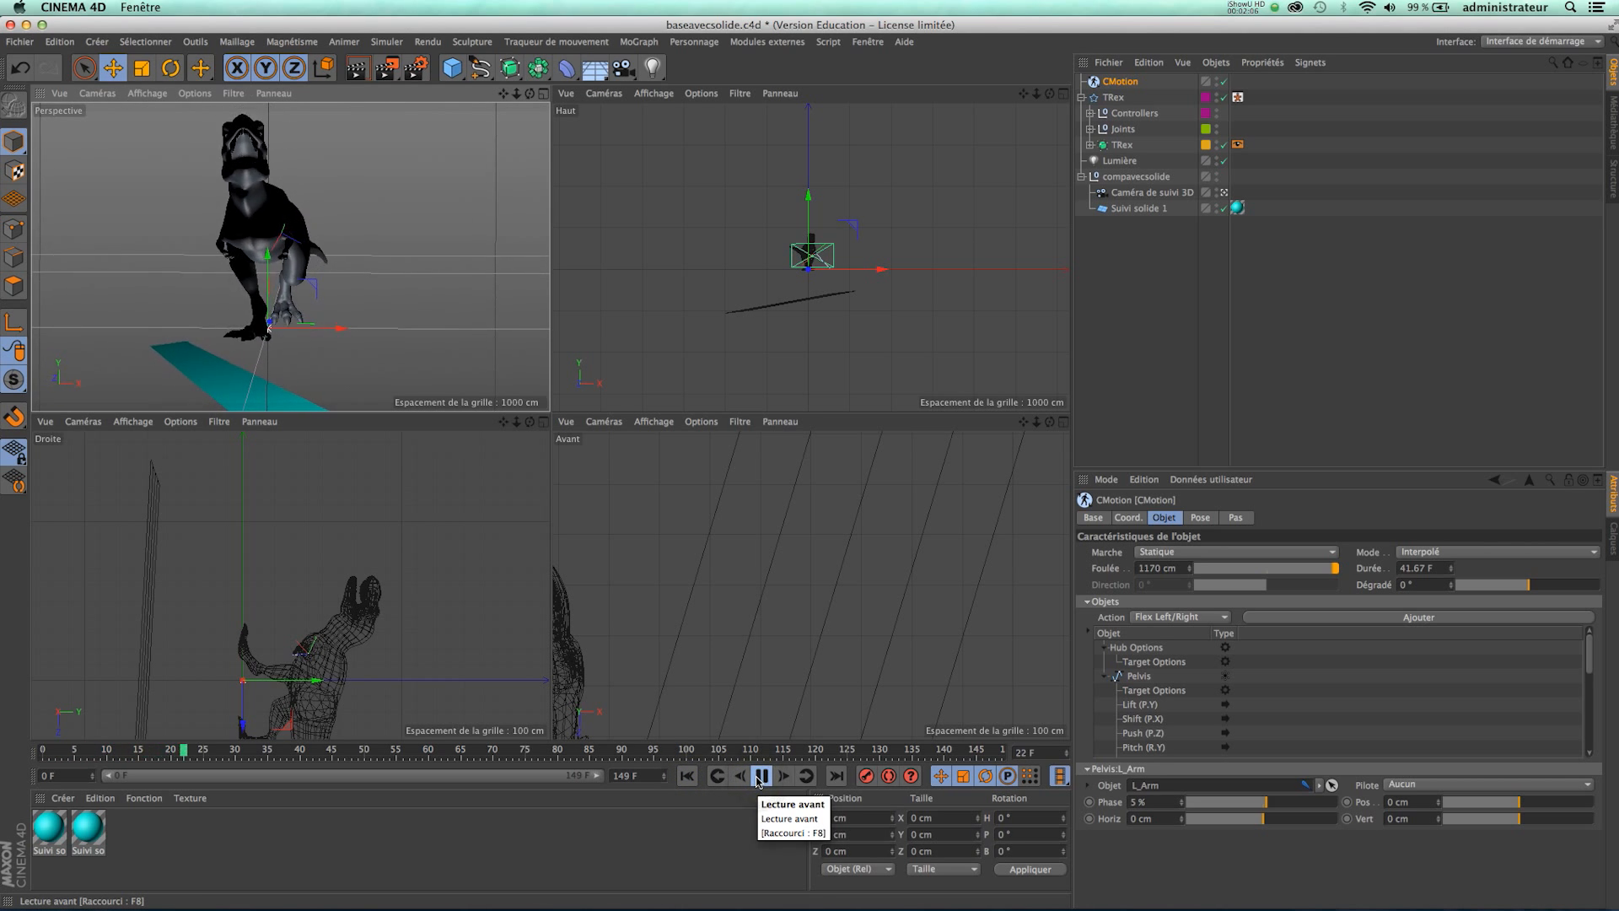
click(761, 778)
click(423, 285)
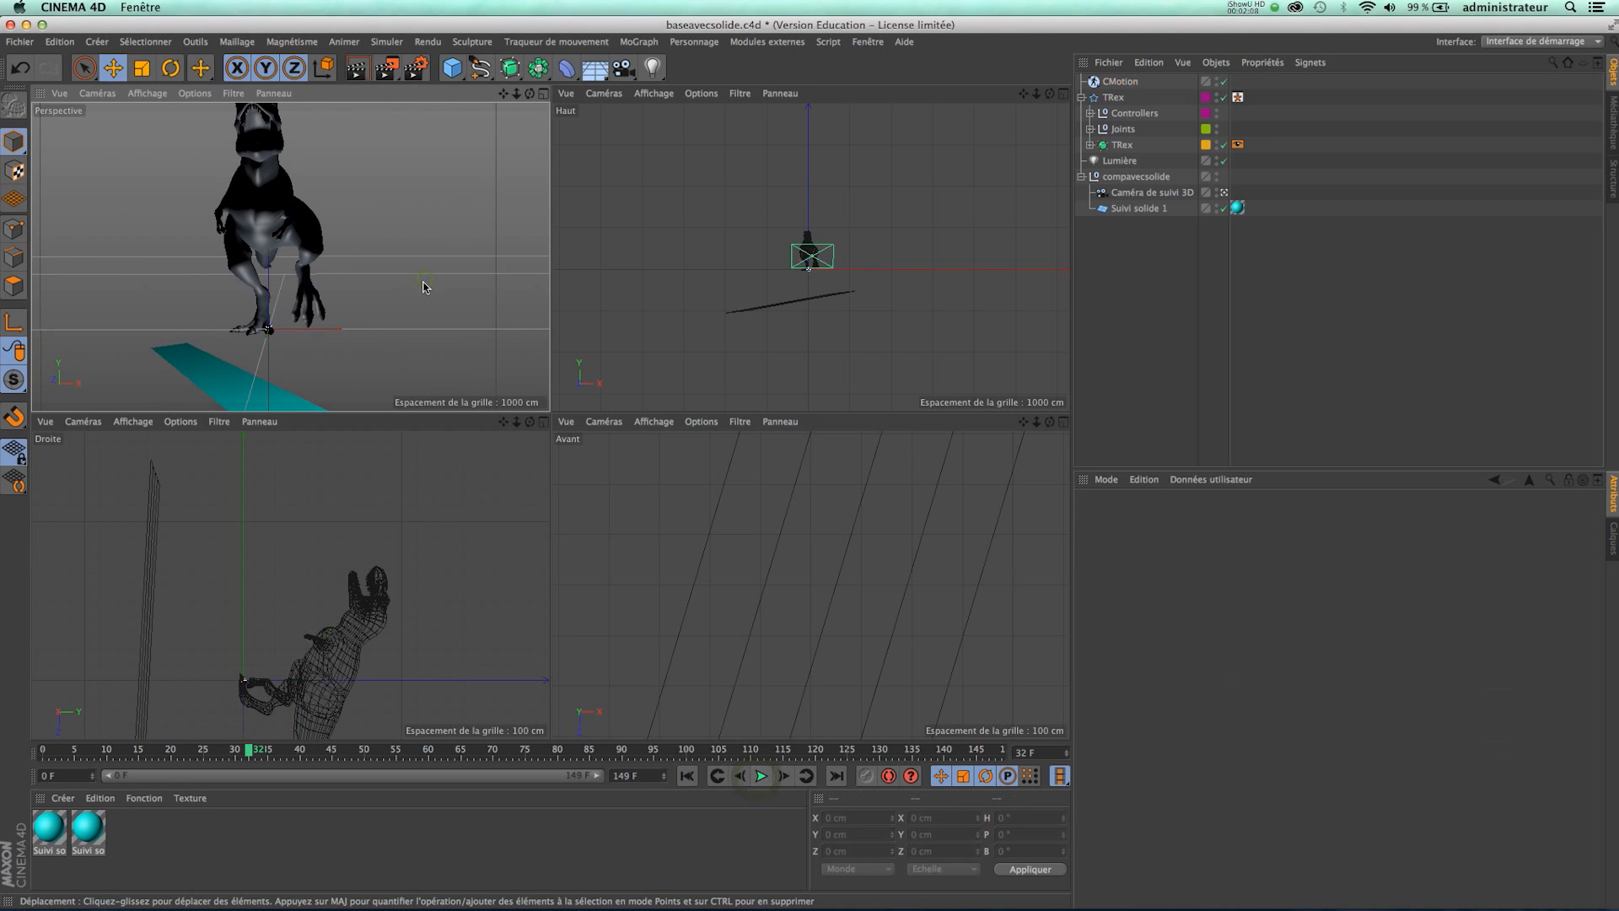
Examine the T-Rex in the enlarged perspective view, collapse the compavecsolide group, and restore the four views.
click(543, 93)
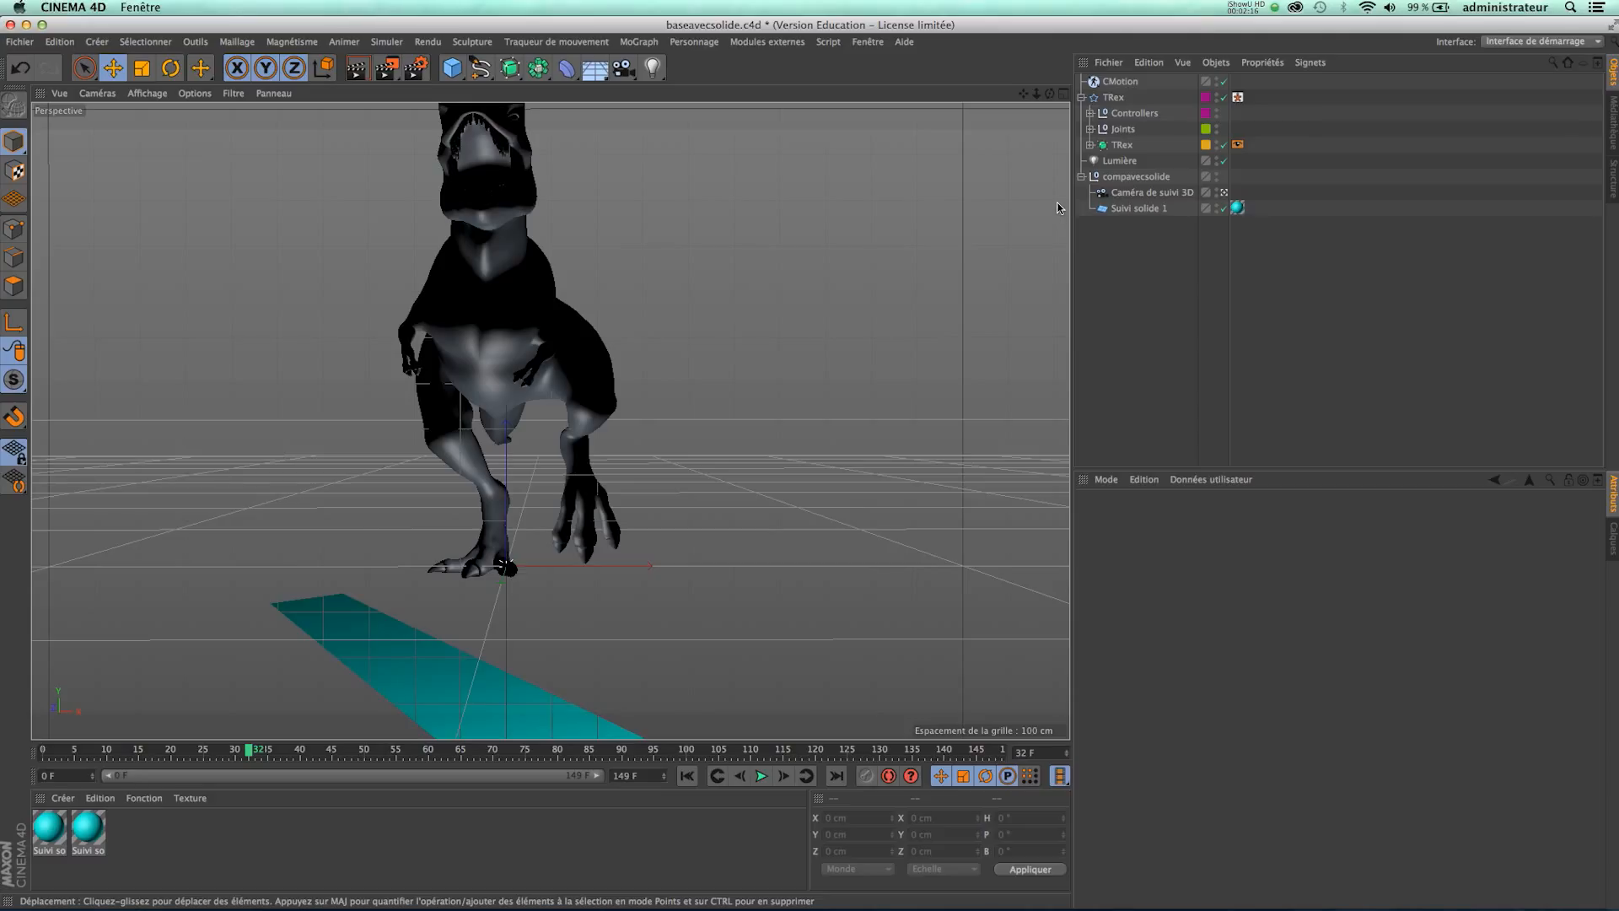
click(1082, 177)
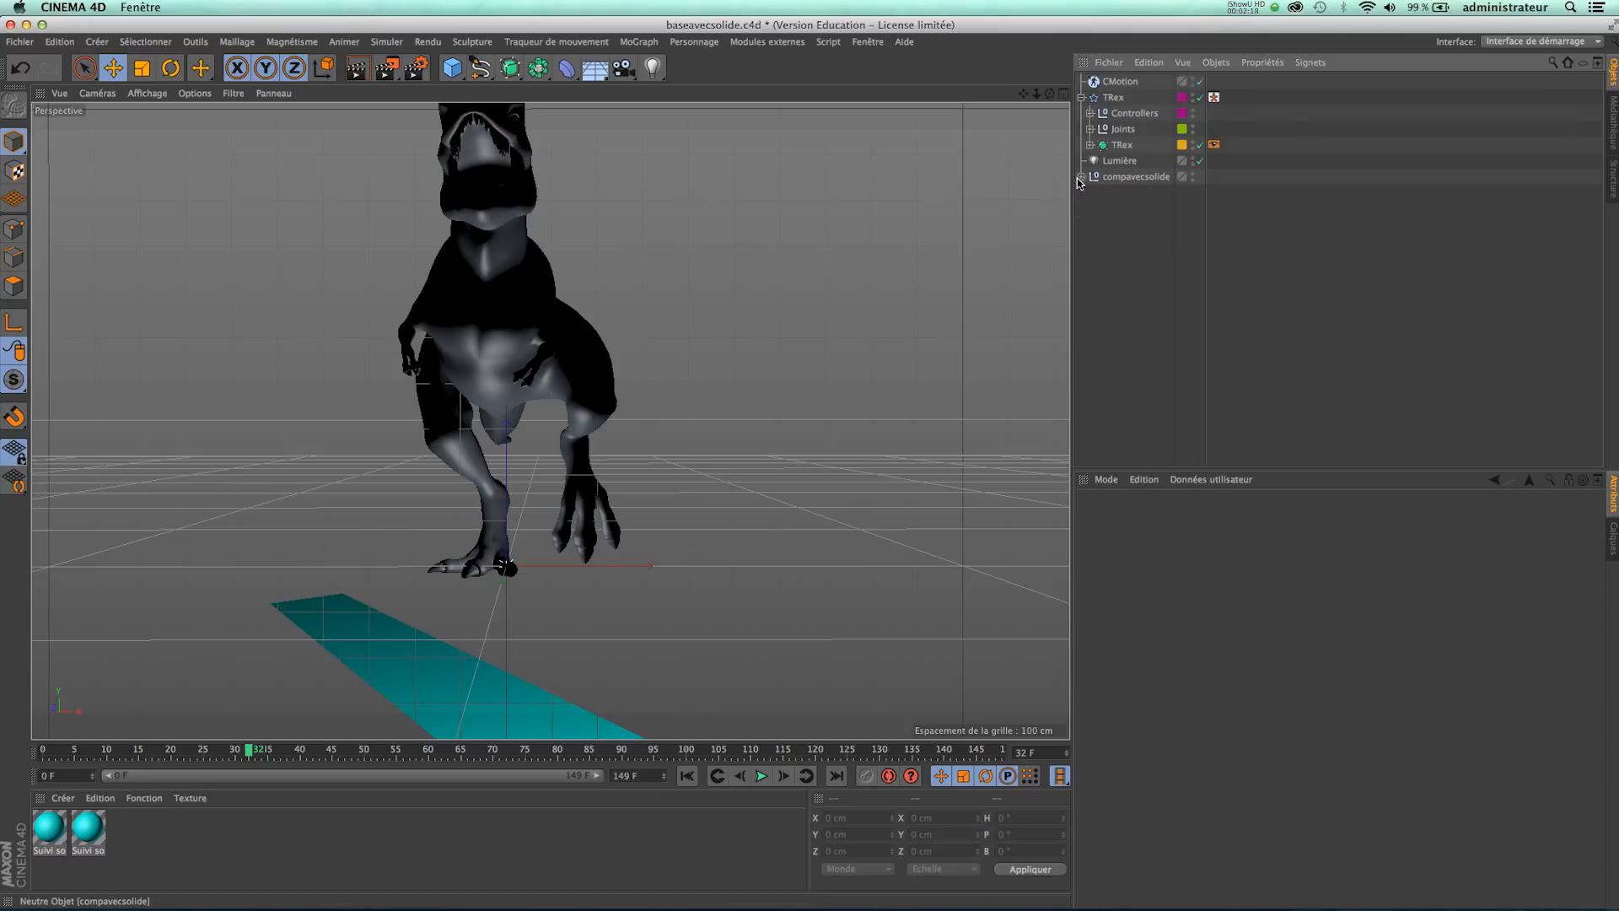
click(1061, 97)
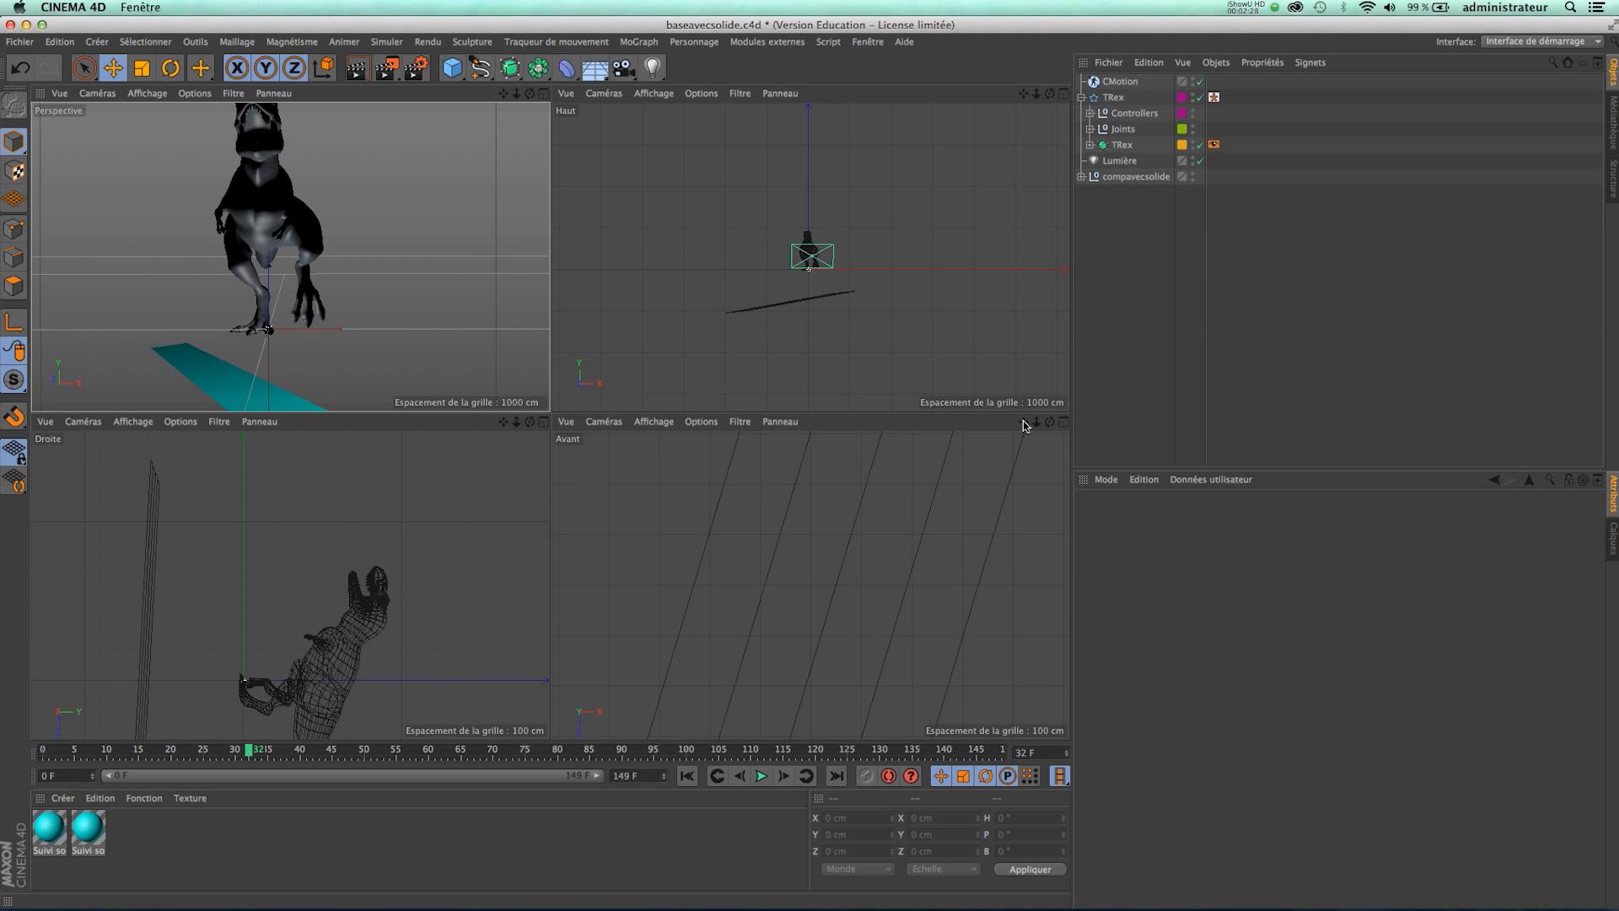
Draw a three-point linear spline along the length of the ground solid in the front view, starting at the end farthest from the camera.
key(h)
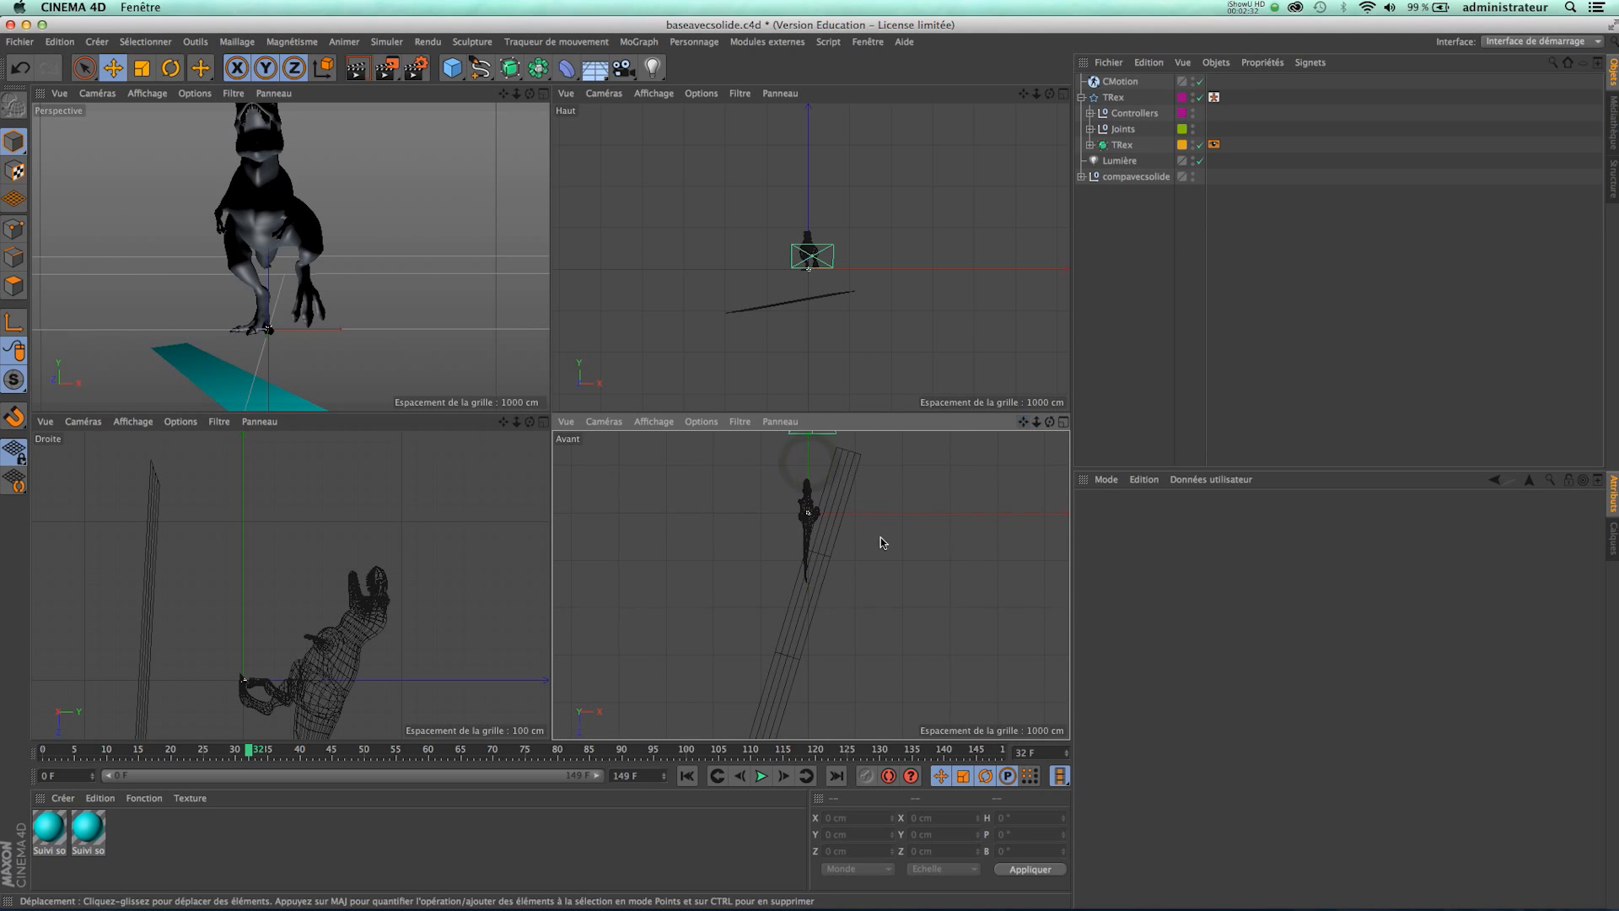
drag(1024, 425, 1029, 429)
drag(809, 466, 808, 463)
click(825, 504)
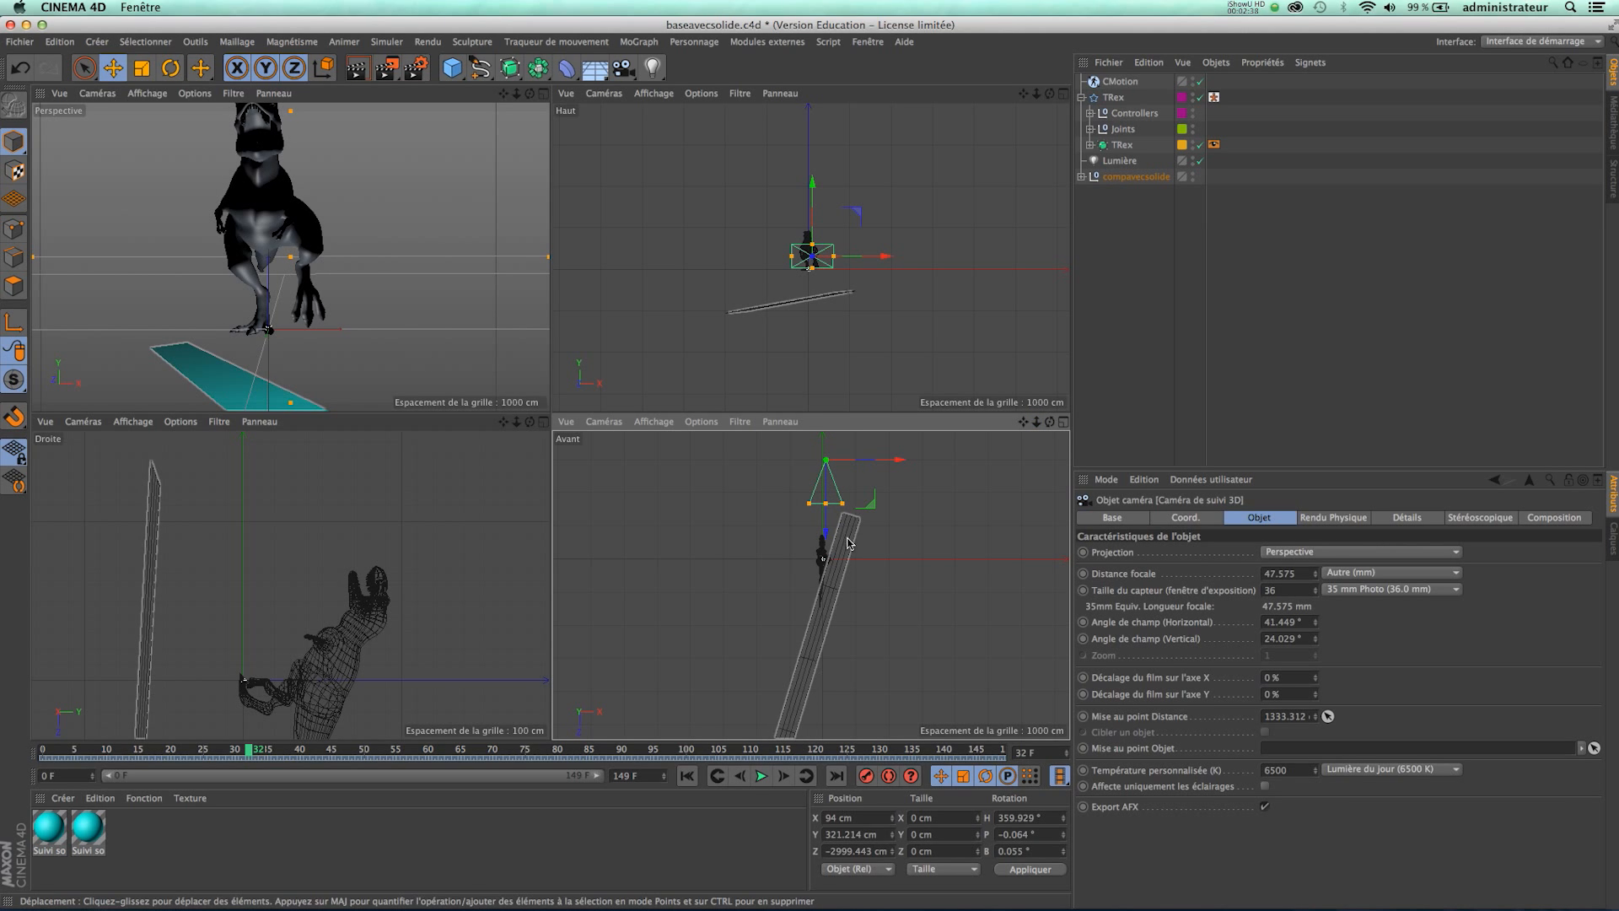
click(1115, 177)
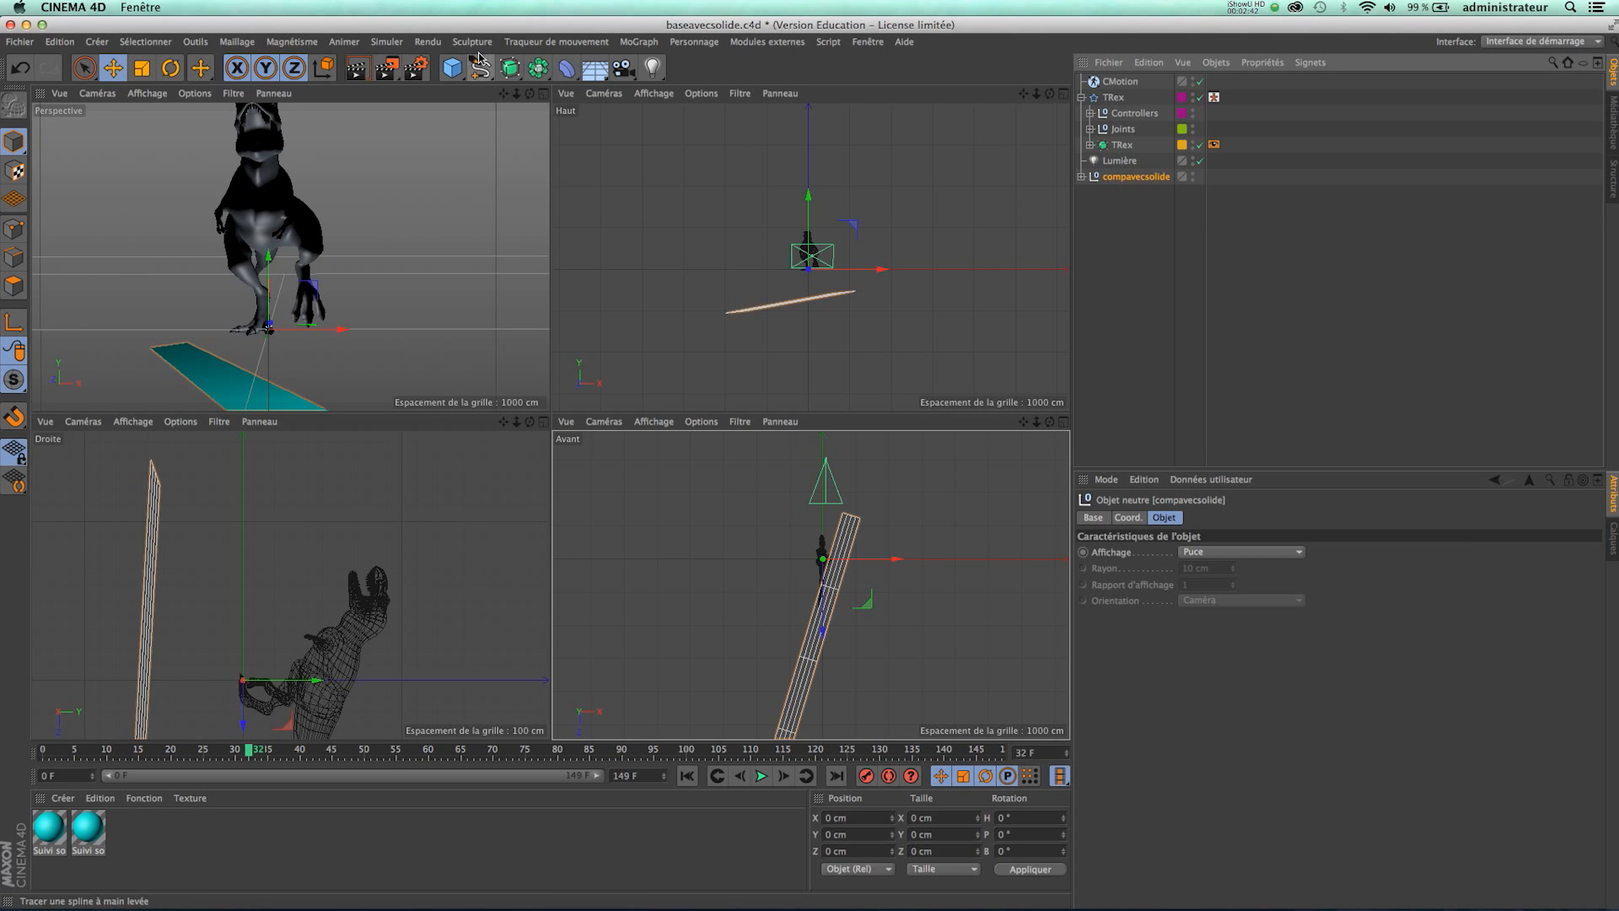
click(480, 77)
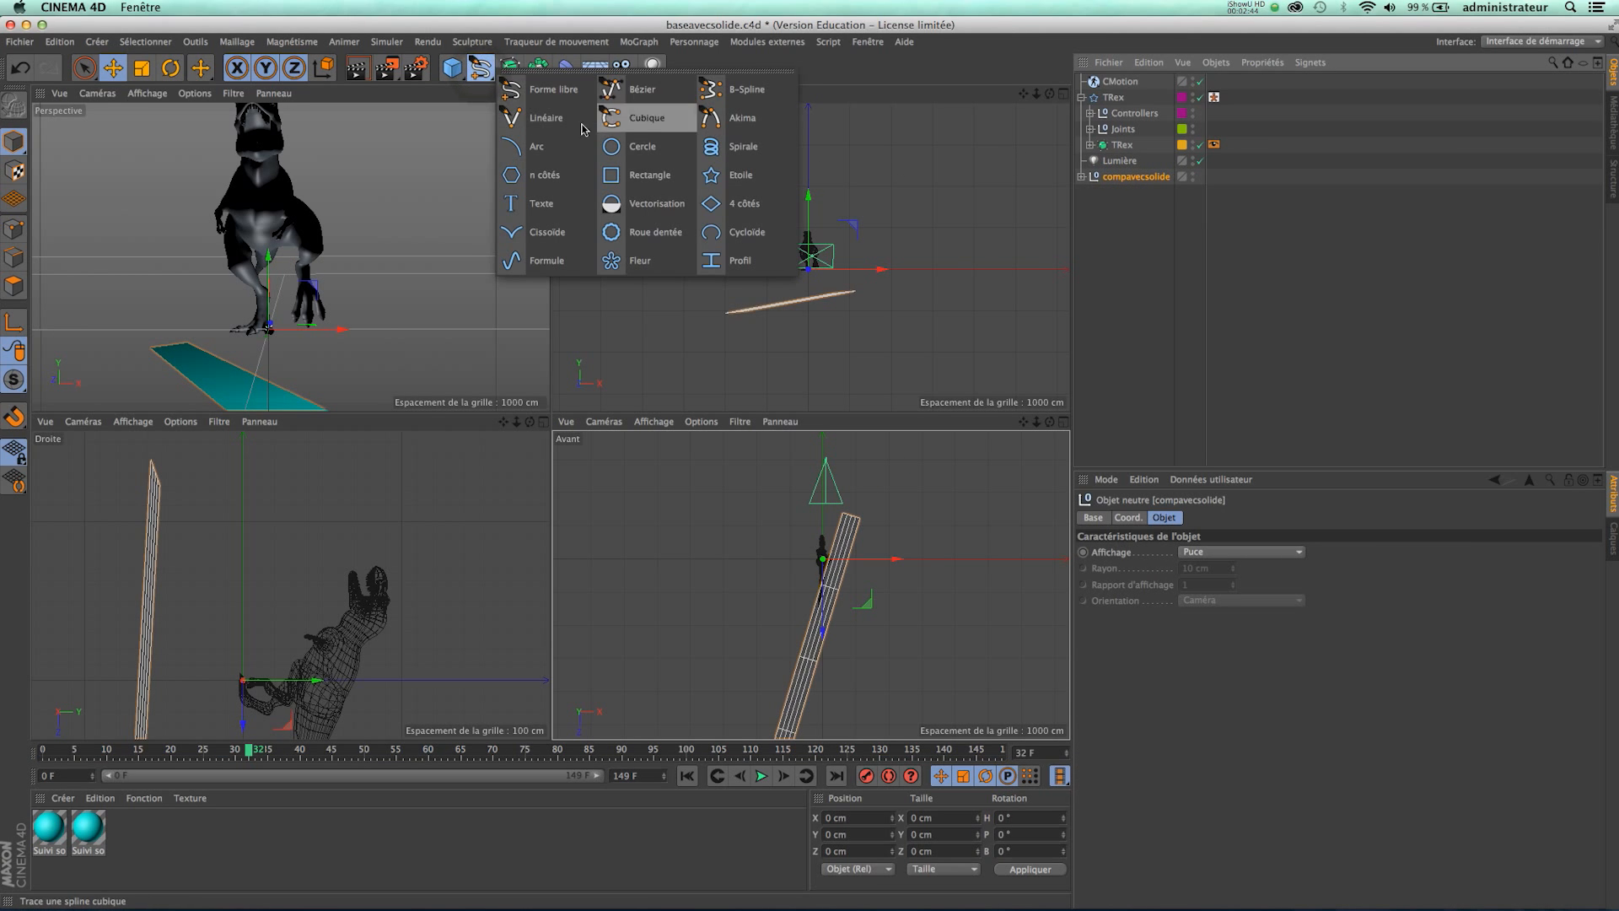
click(548, 123)
drag(1020, 427, 1024, 350)
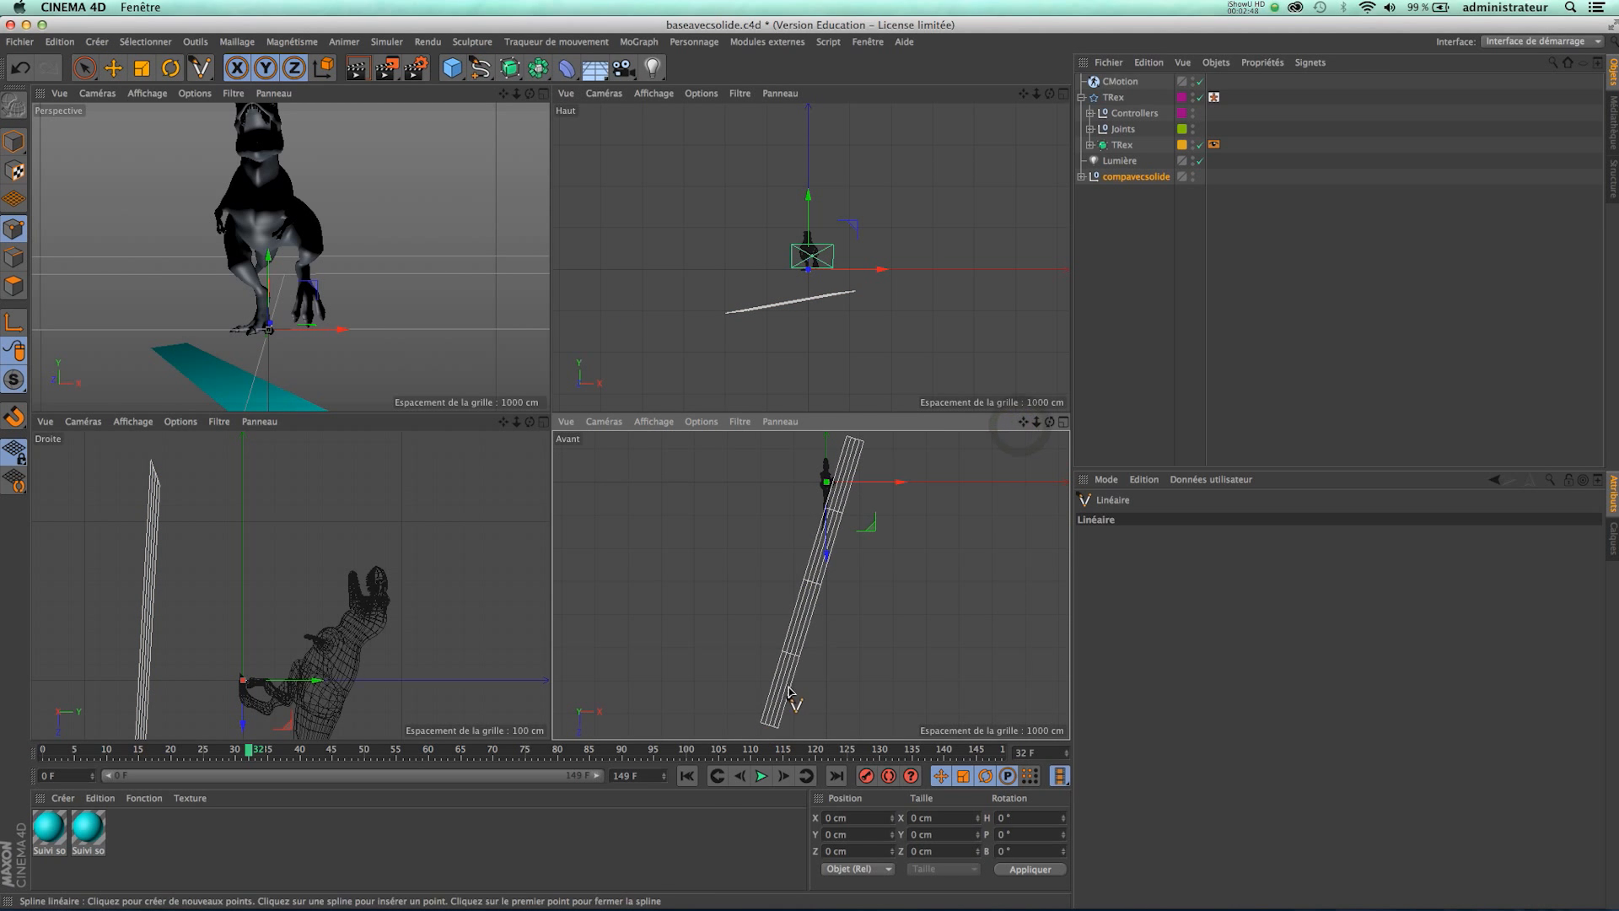
click(780, 691)
click(811, 595)
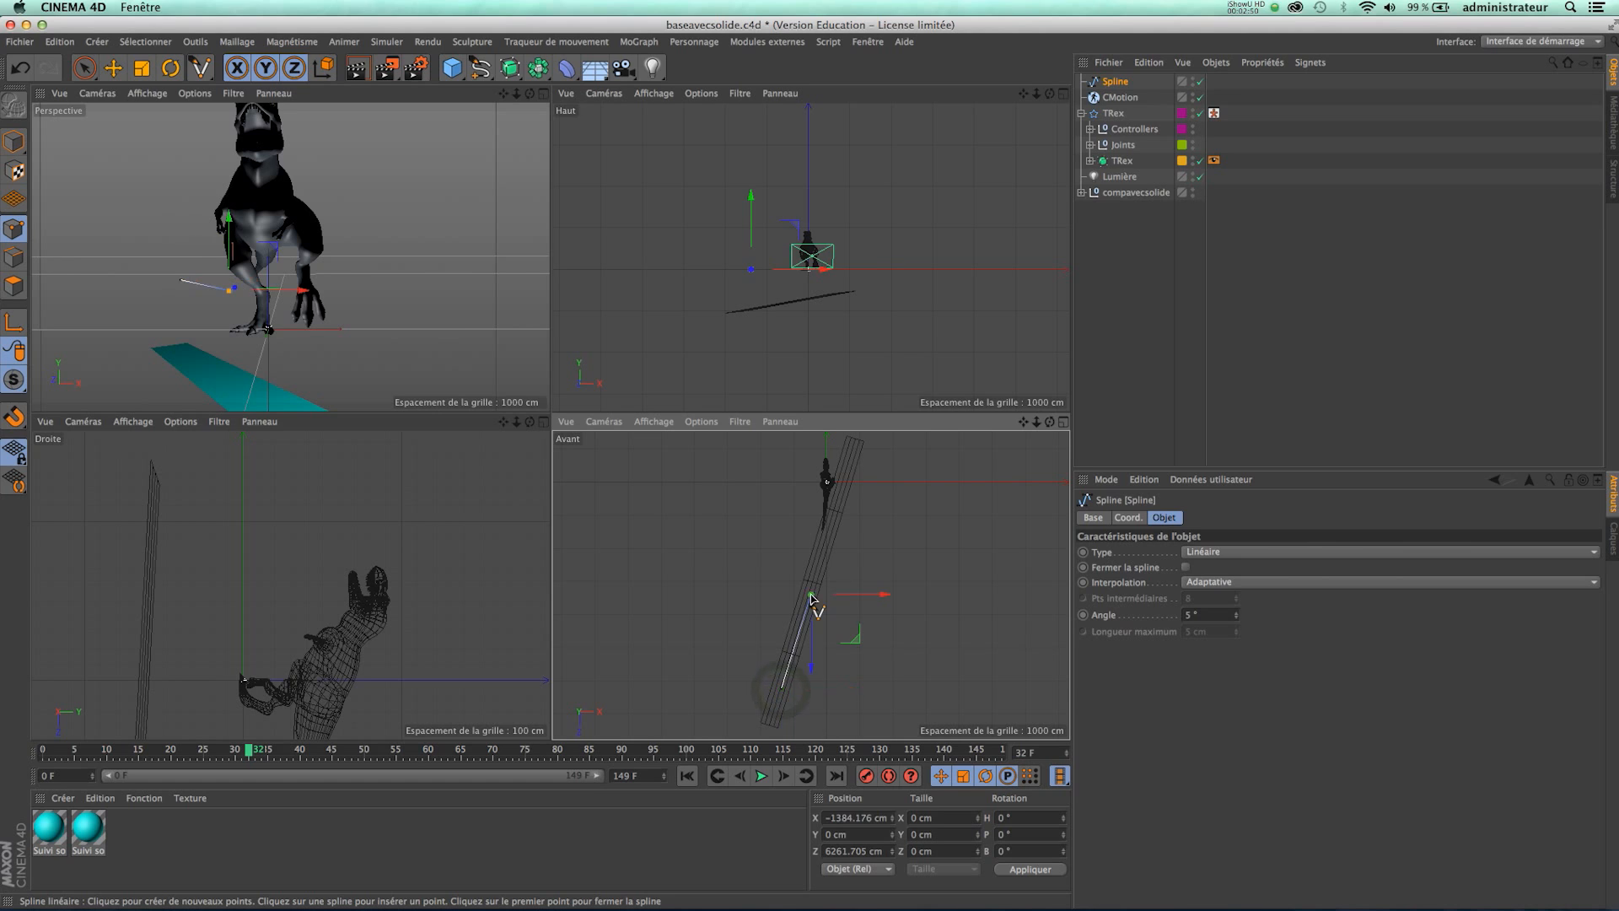
click(850, 473)
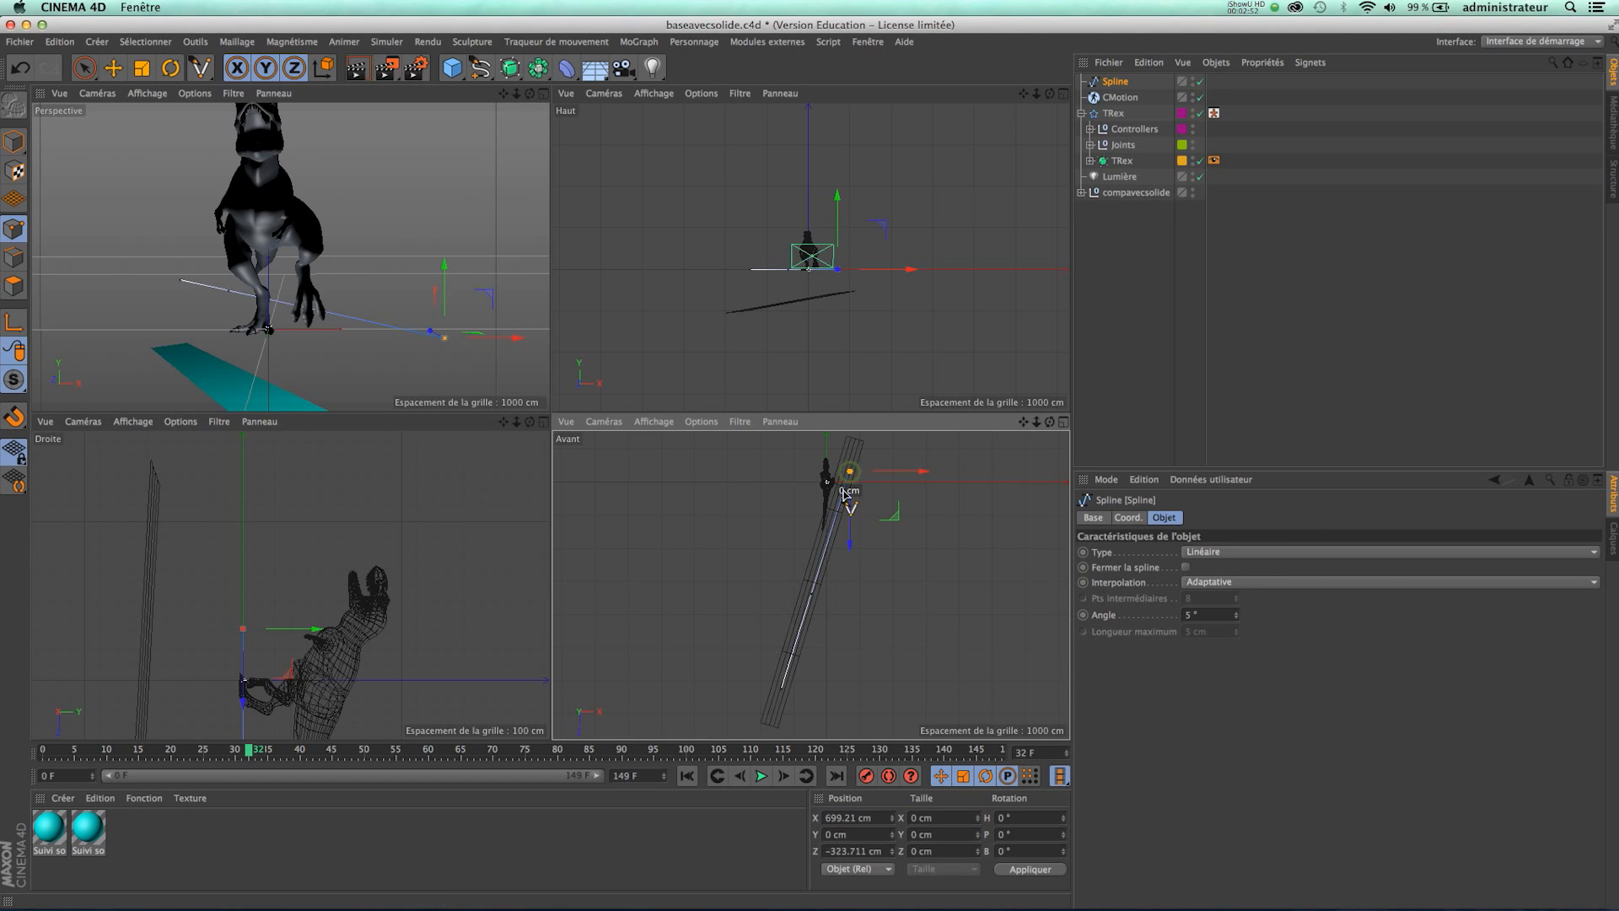
Enlarge the right view and frame the spline beside the ground solid to compare their positions.
click(543, 423)
drag(1036, 93, 843, 94)
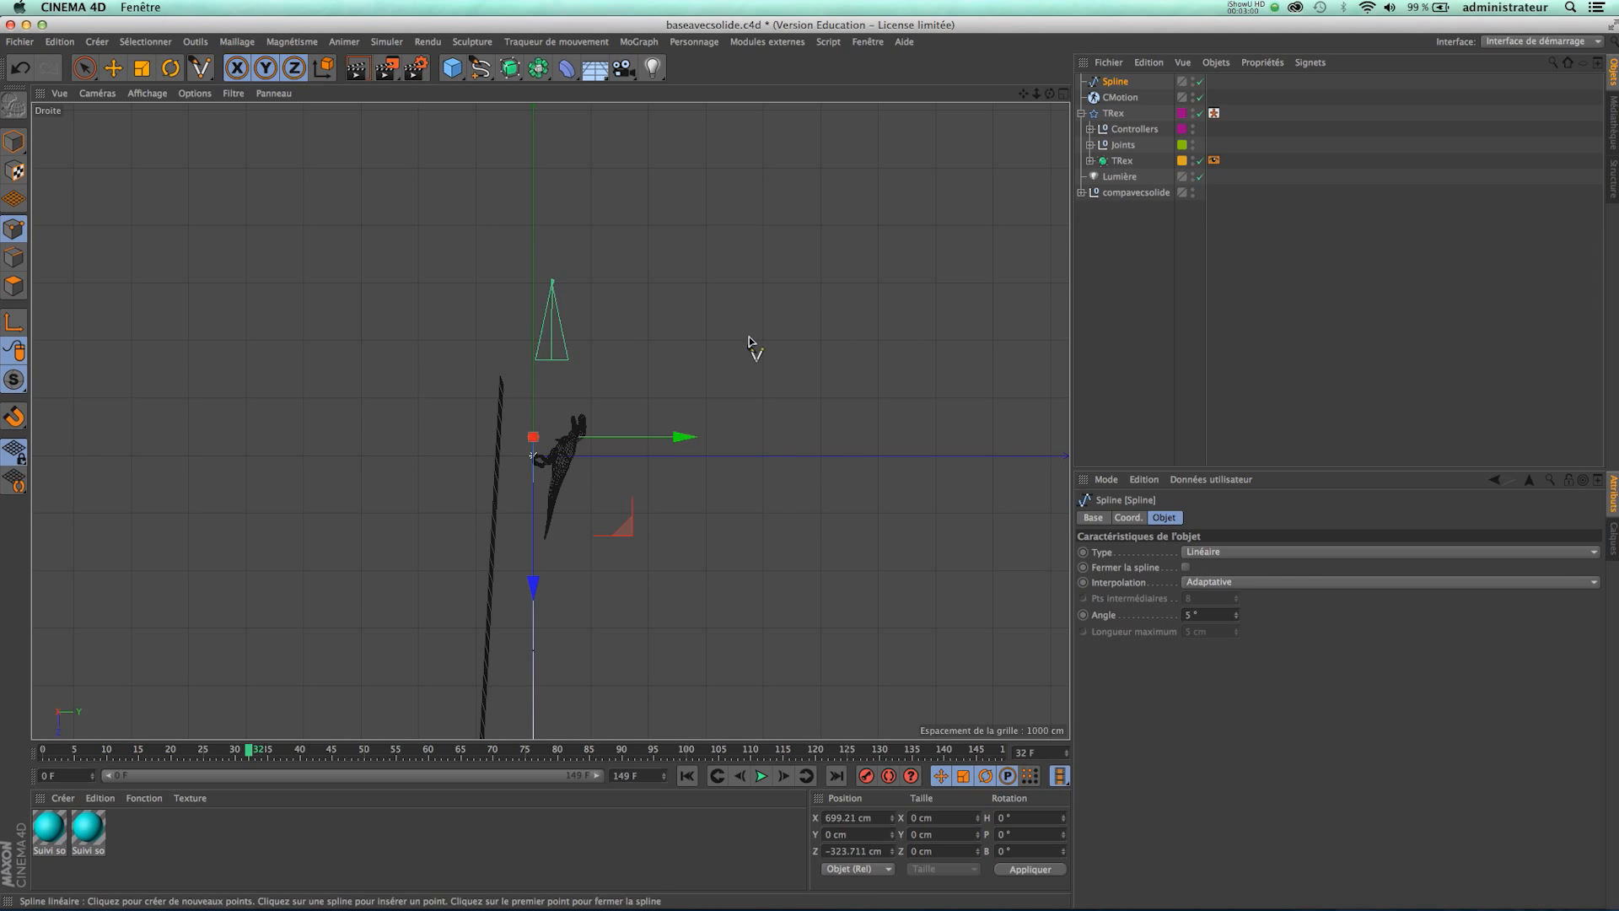
drag(1024, 93, 810, 467)
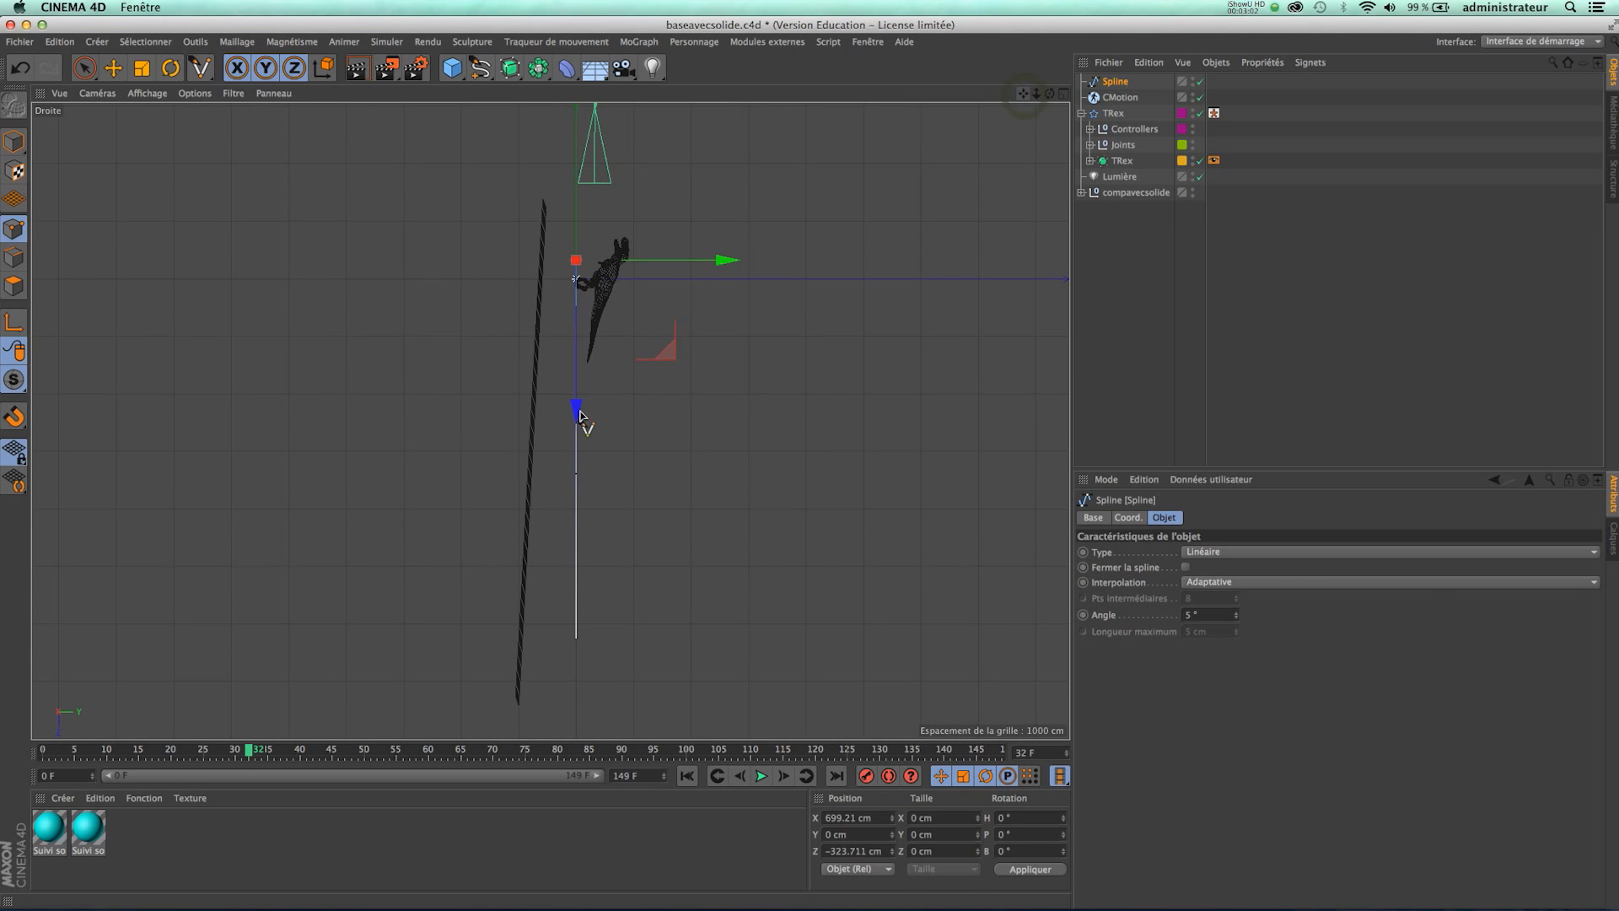
Transfer the spline onto the Suivi solide 1 plane of the compavecsolide group with the Transférer tool.
click(1129, 194)
click(1082, 194)
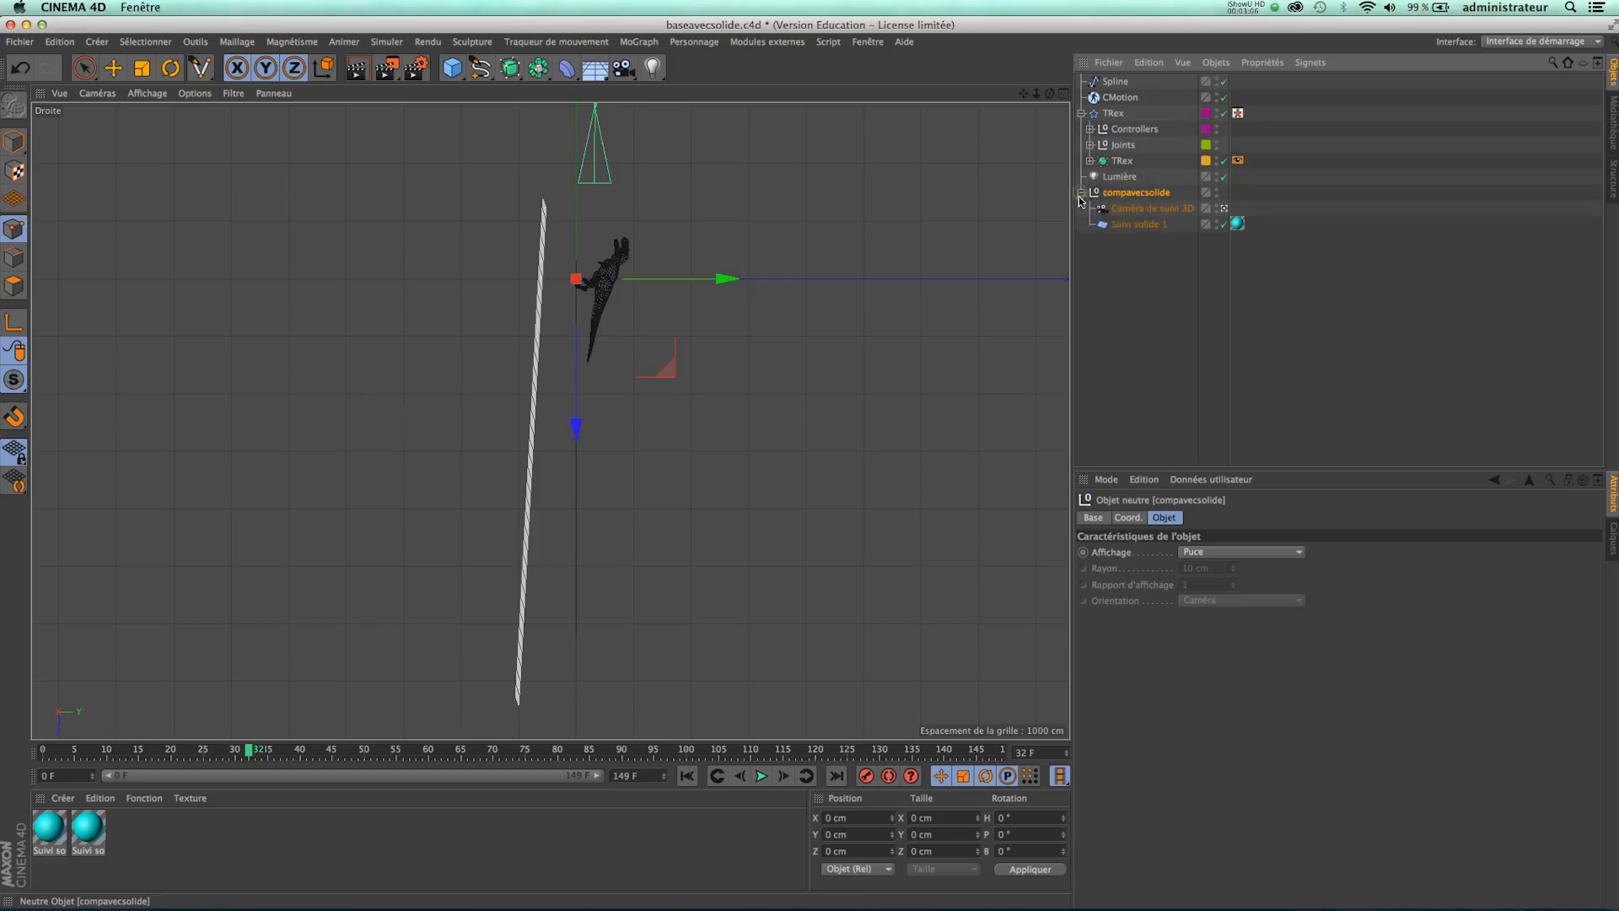
click(1130, 226)
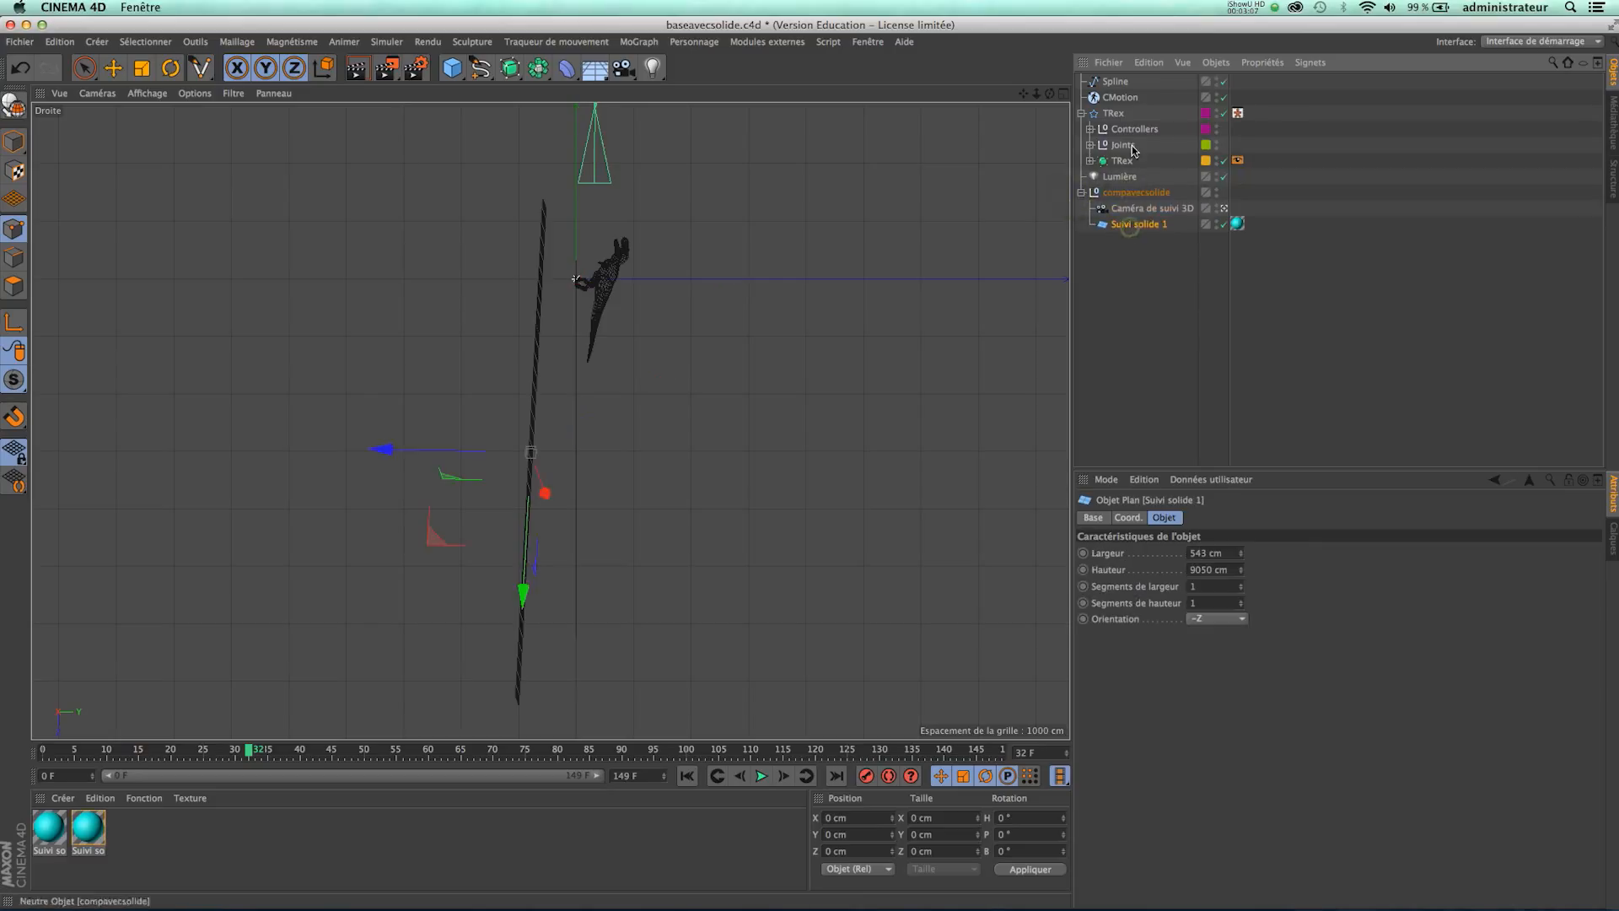
click(1117, 83)
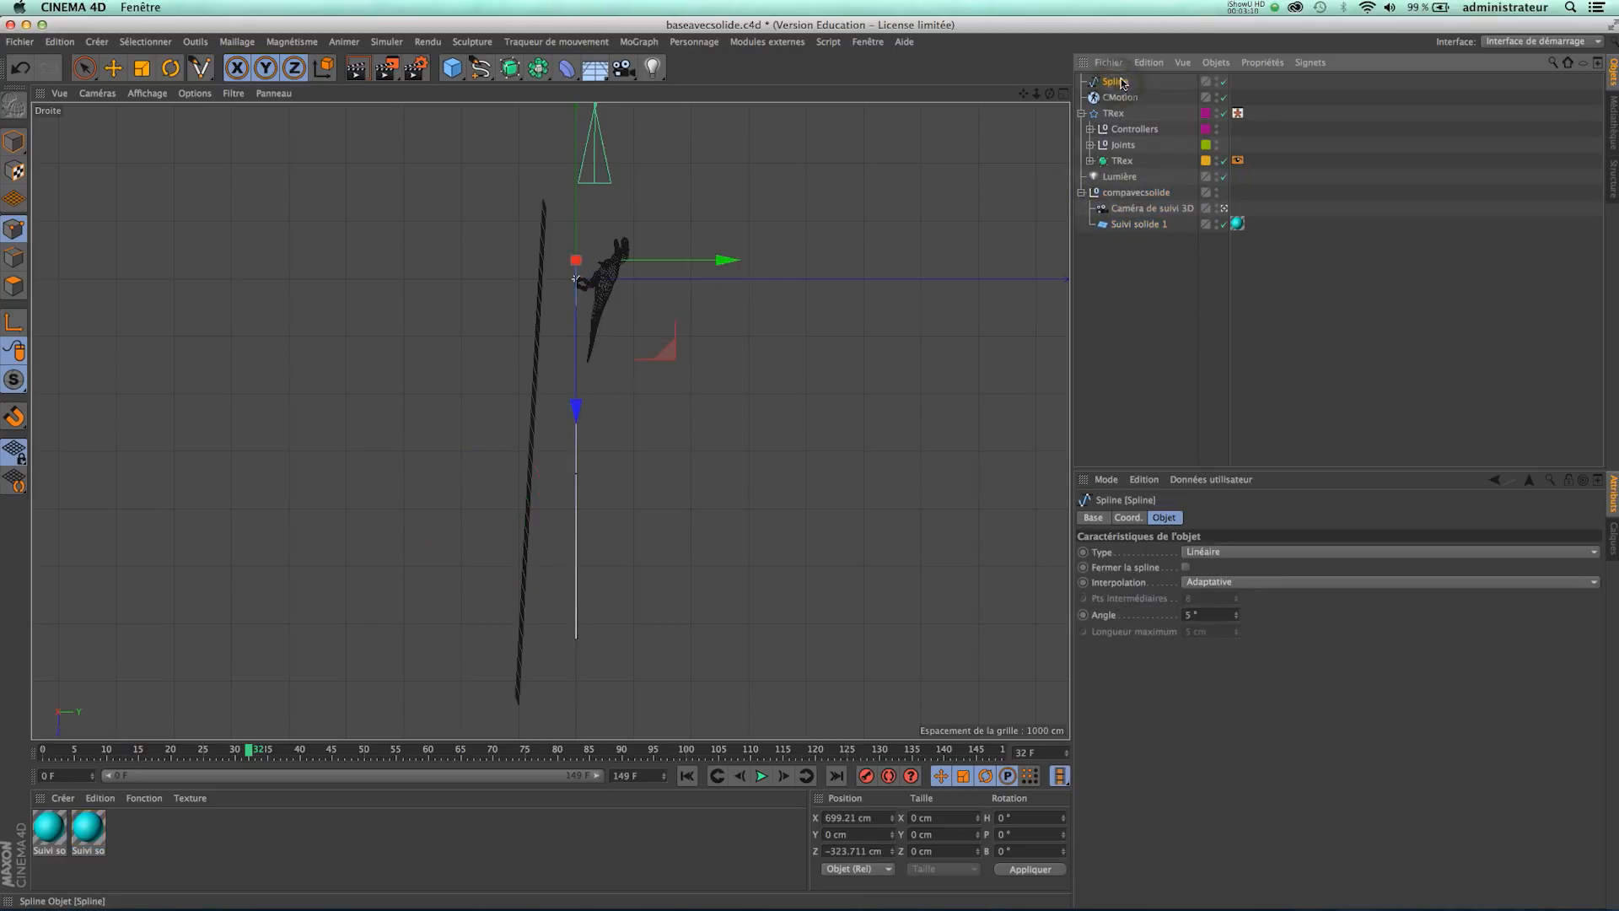
click(194, 42)
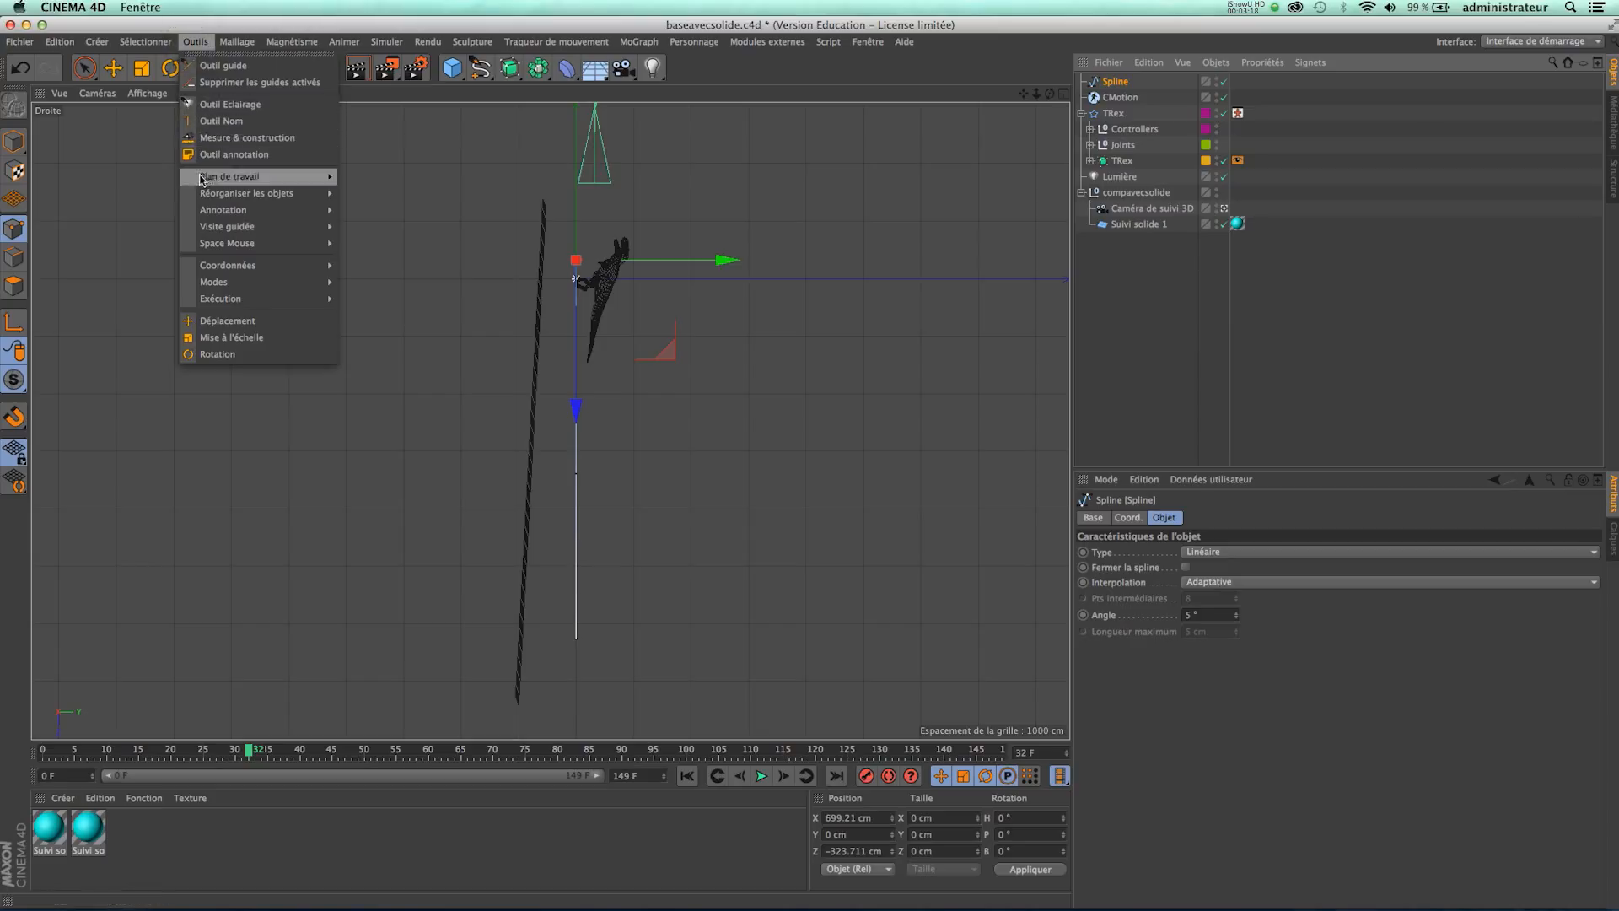
mouse_move(203, 192)
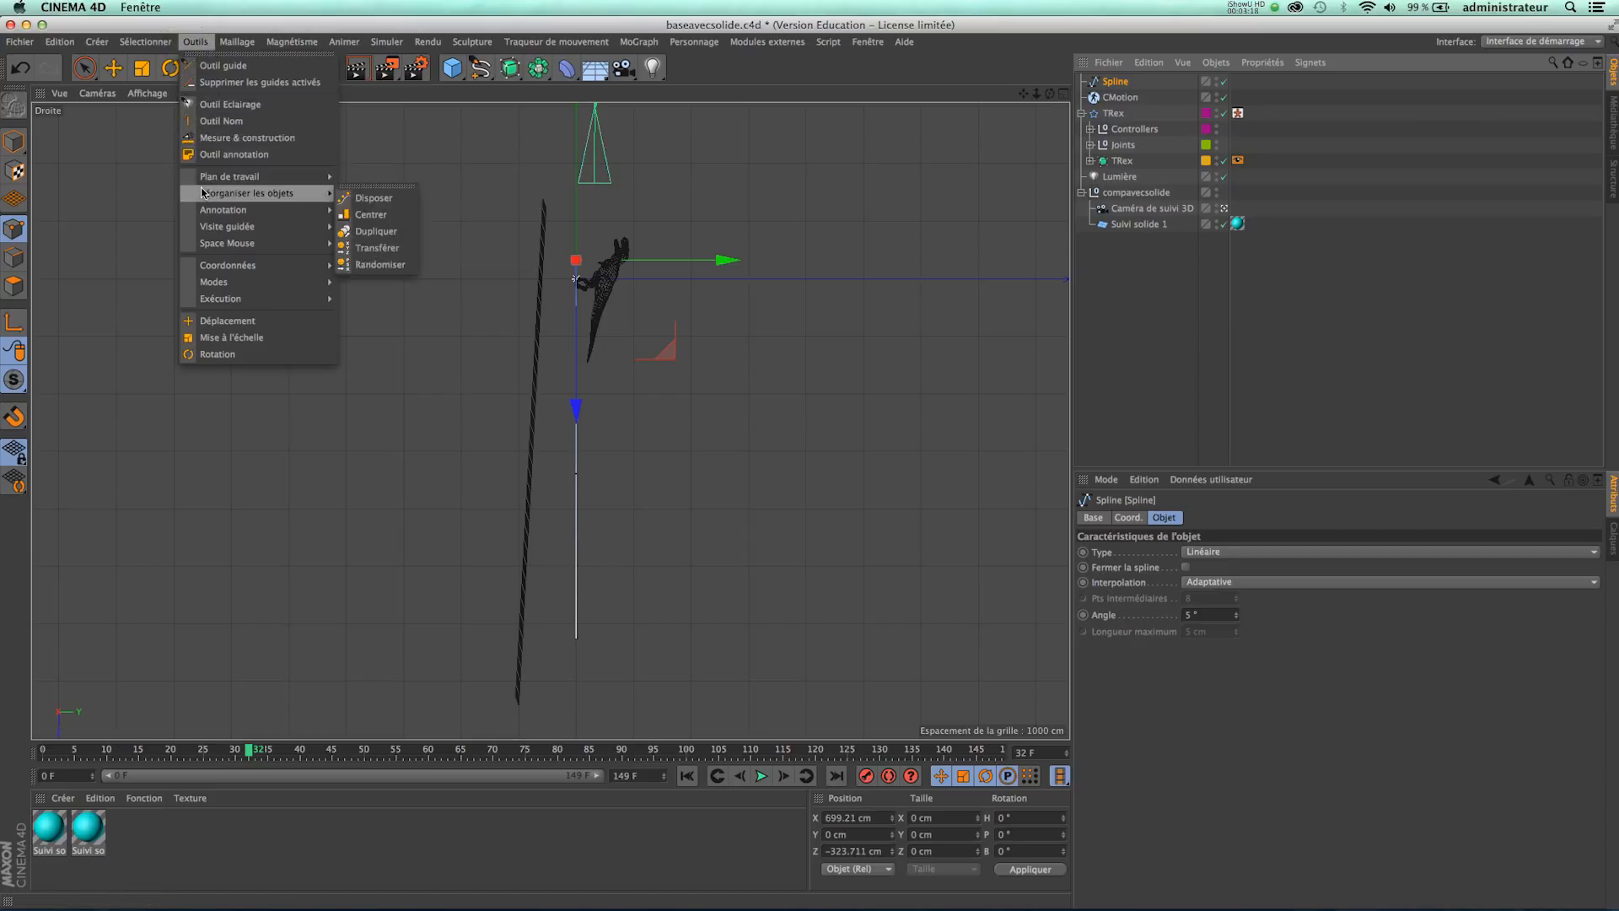
click(376, 247)
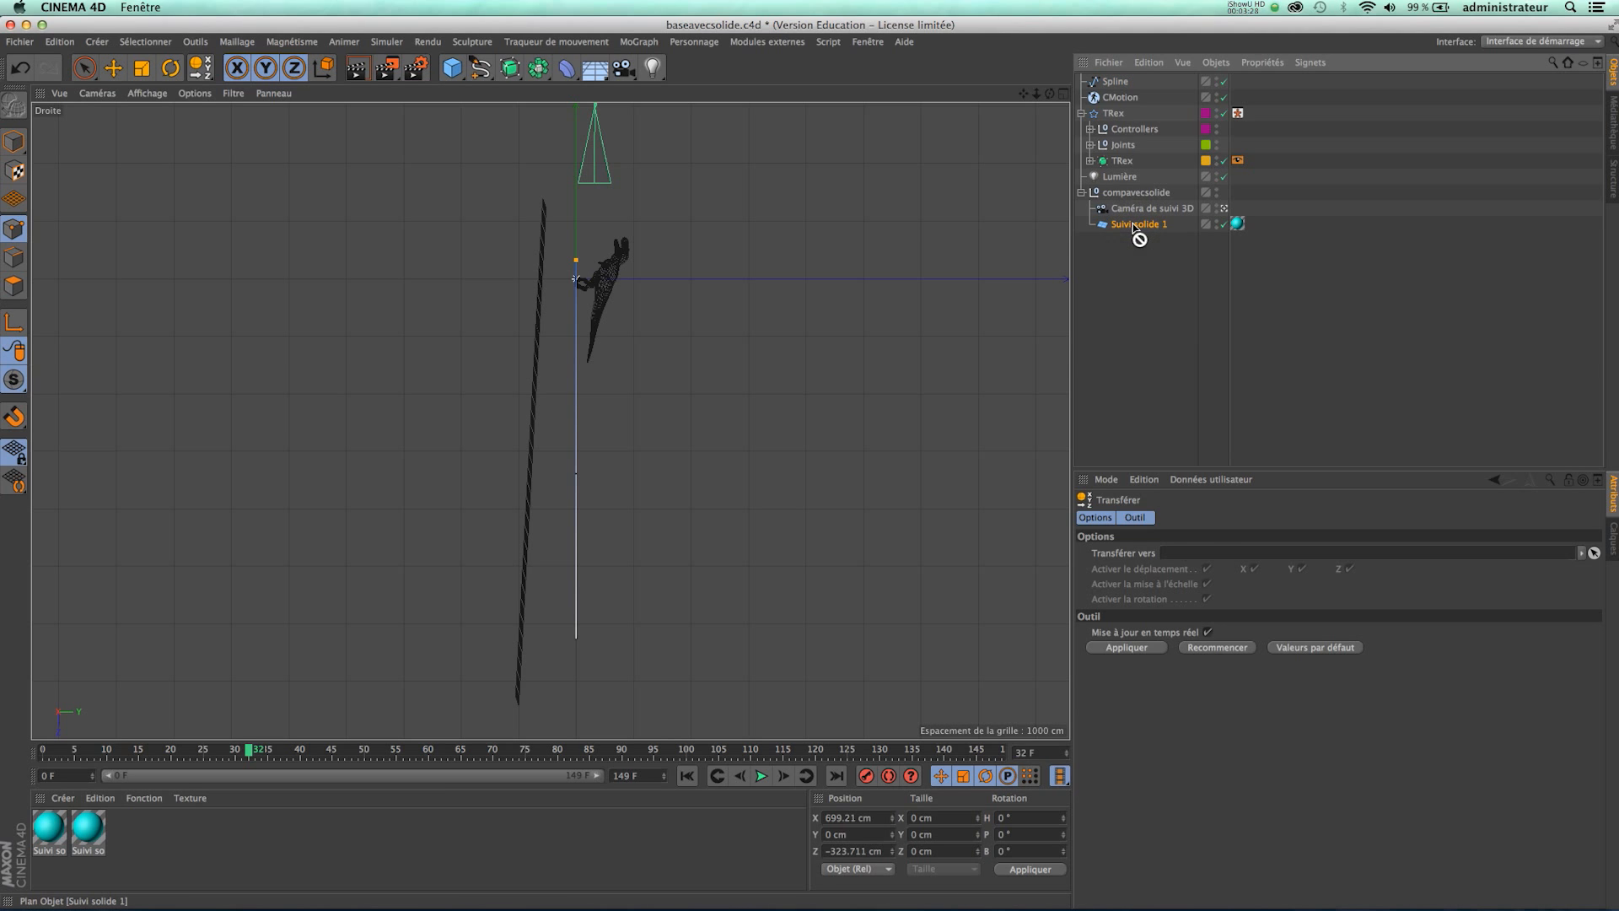
drag(1189, 553, 1190, 554)
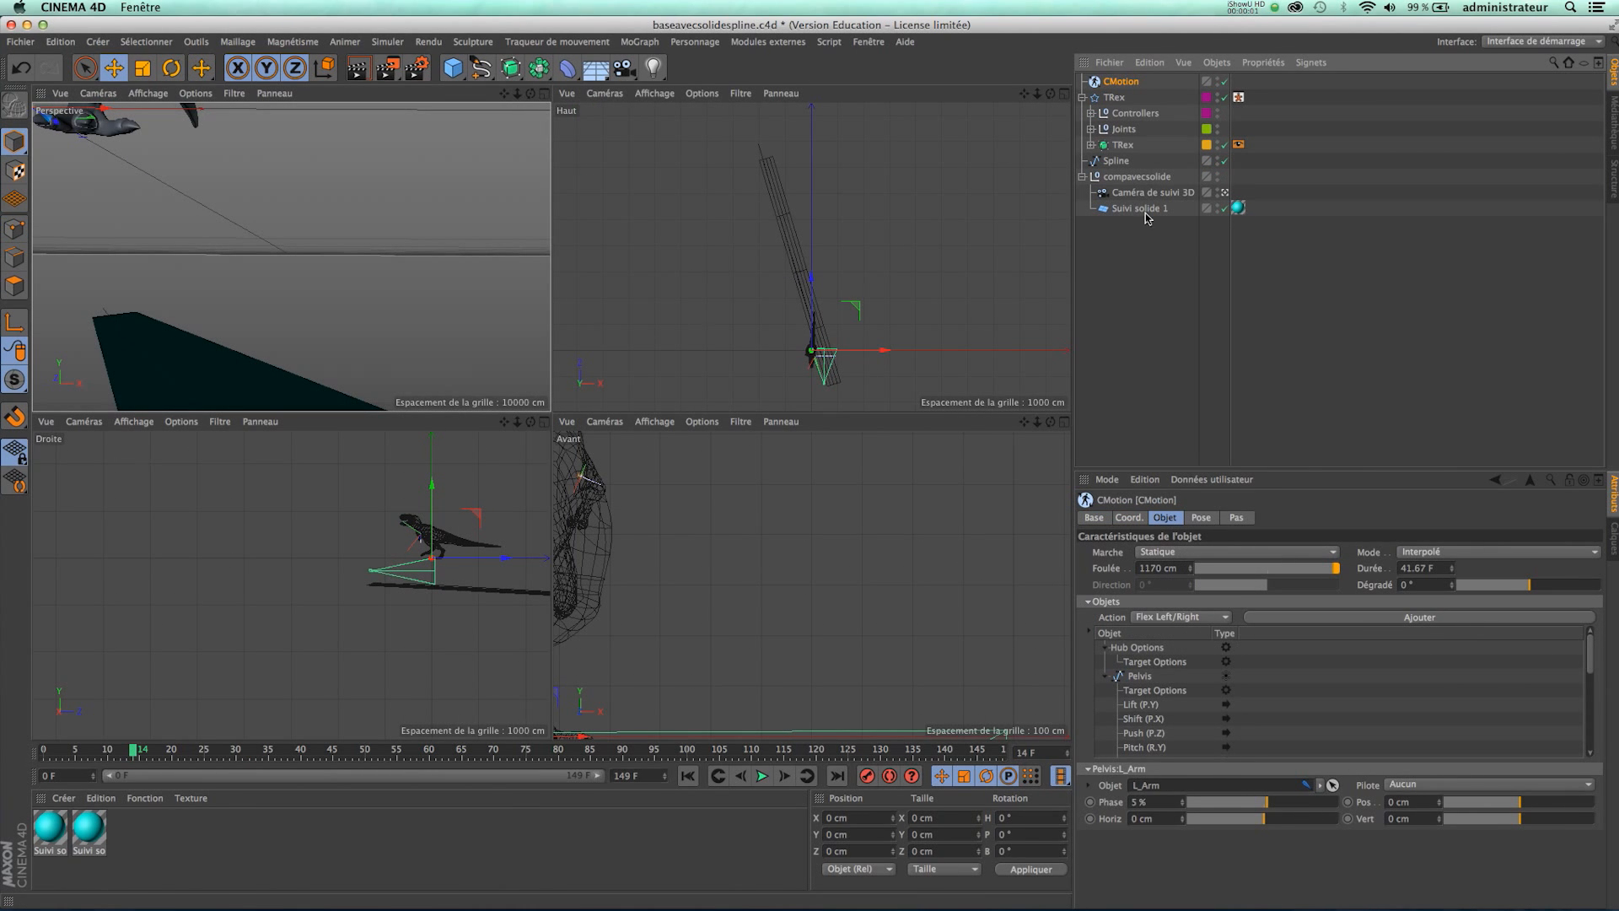
Examine the spline, T-Rex and CMotion objects in the four views, including the enlarged right view.
click(1115, 161)
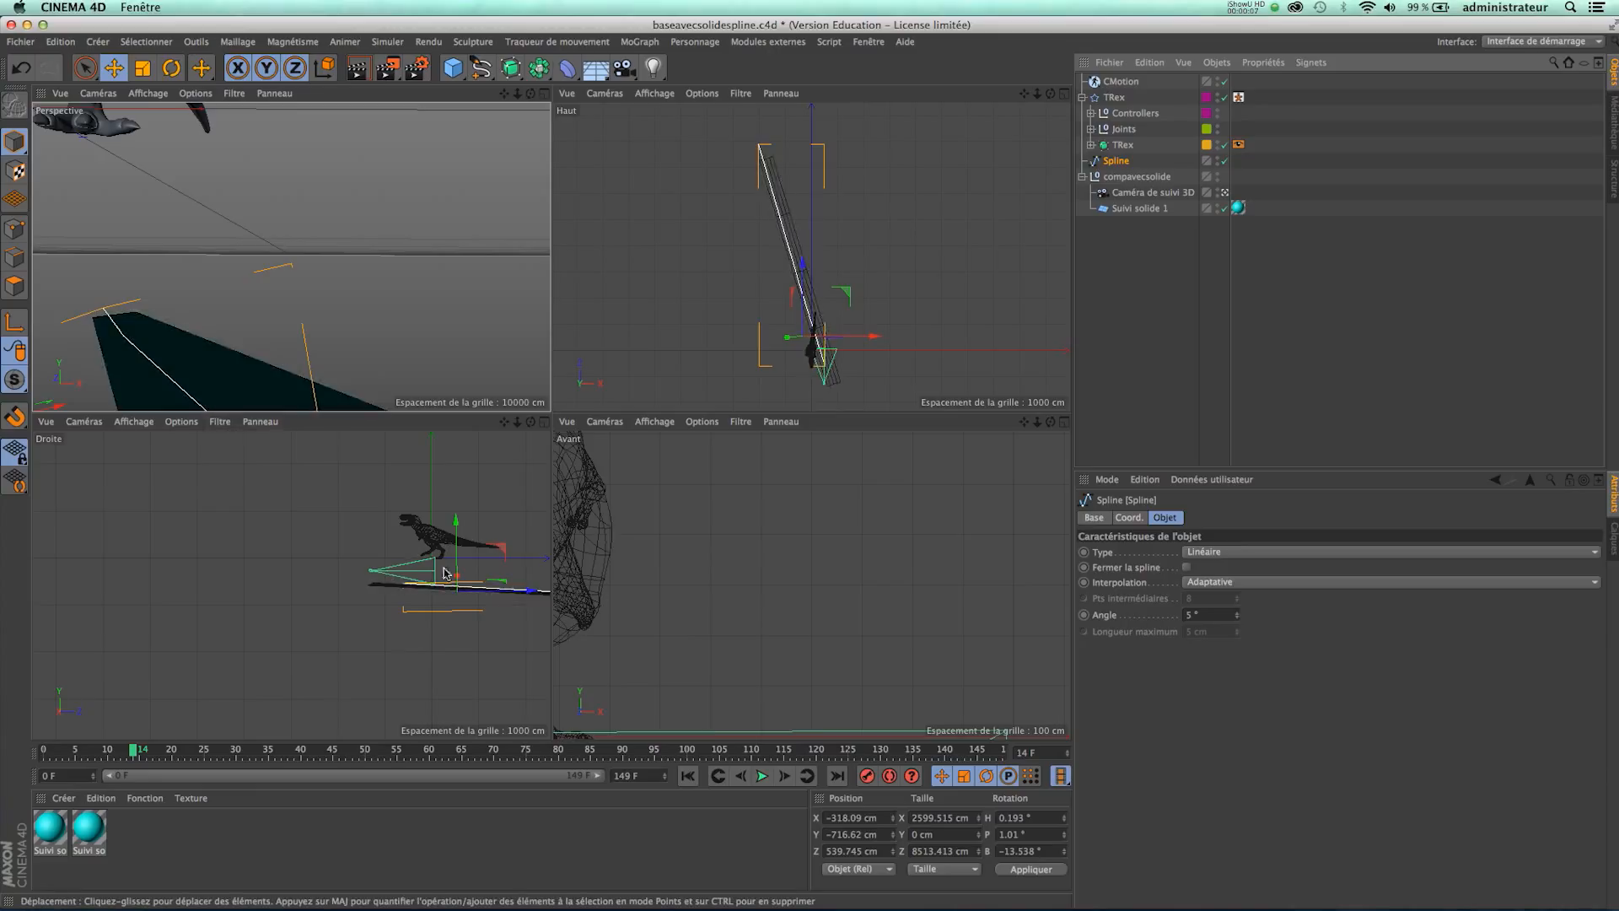
click(80, 122)
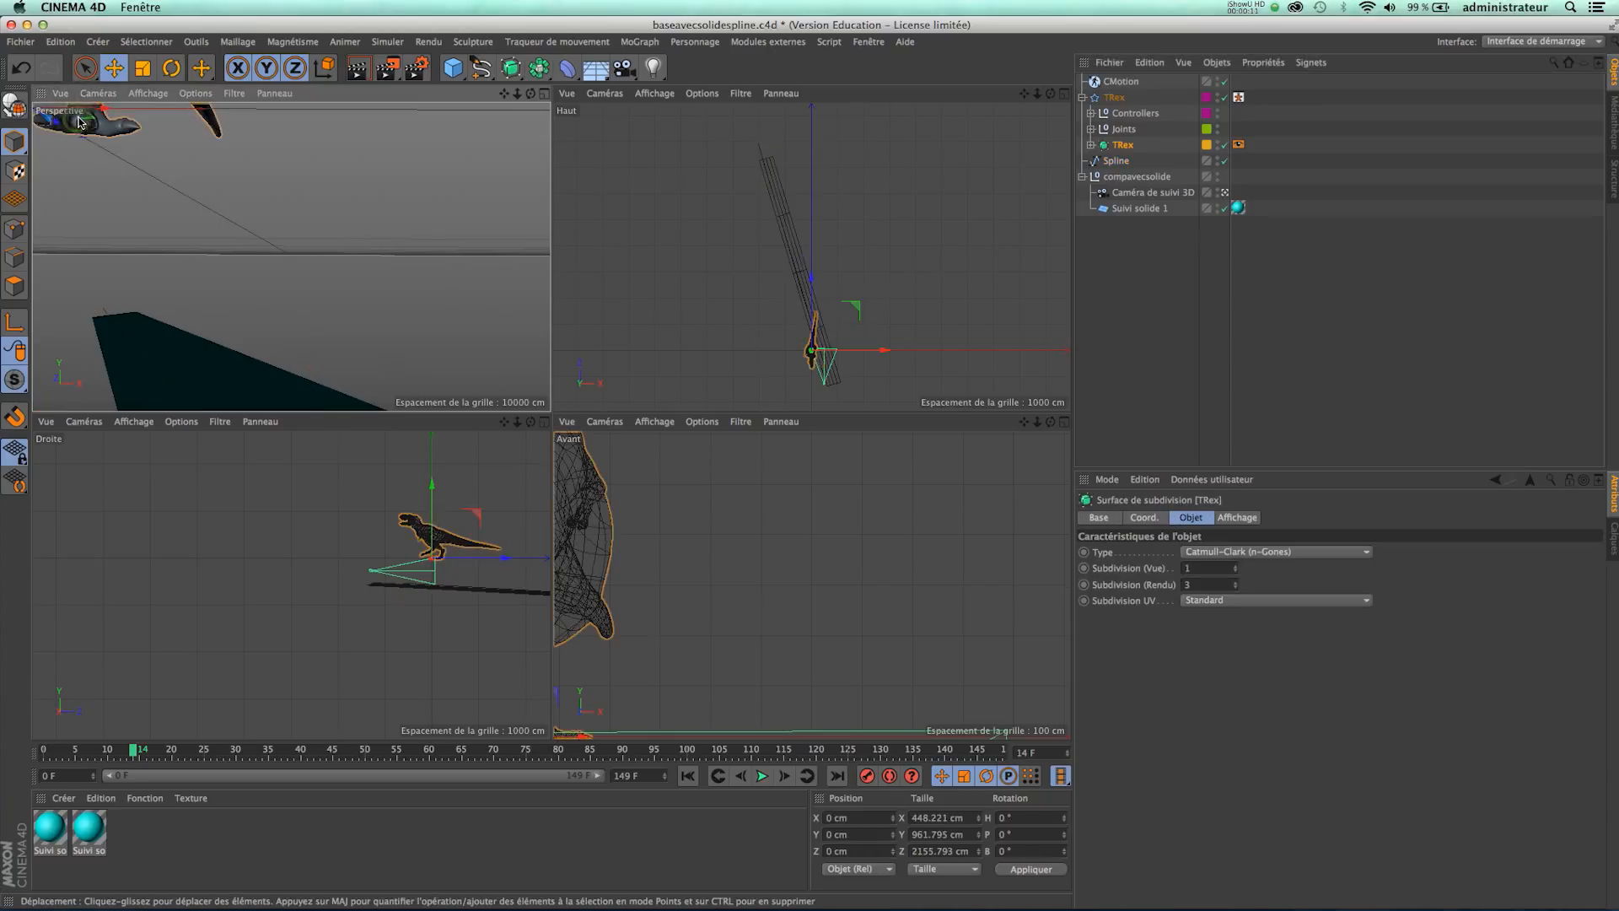
click(1106, 167)
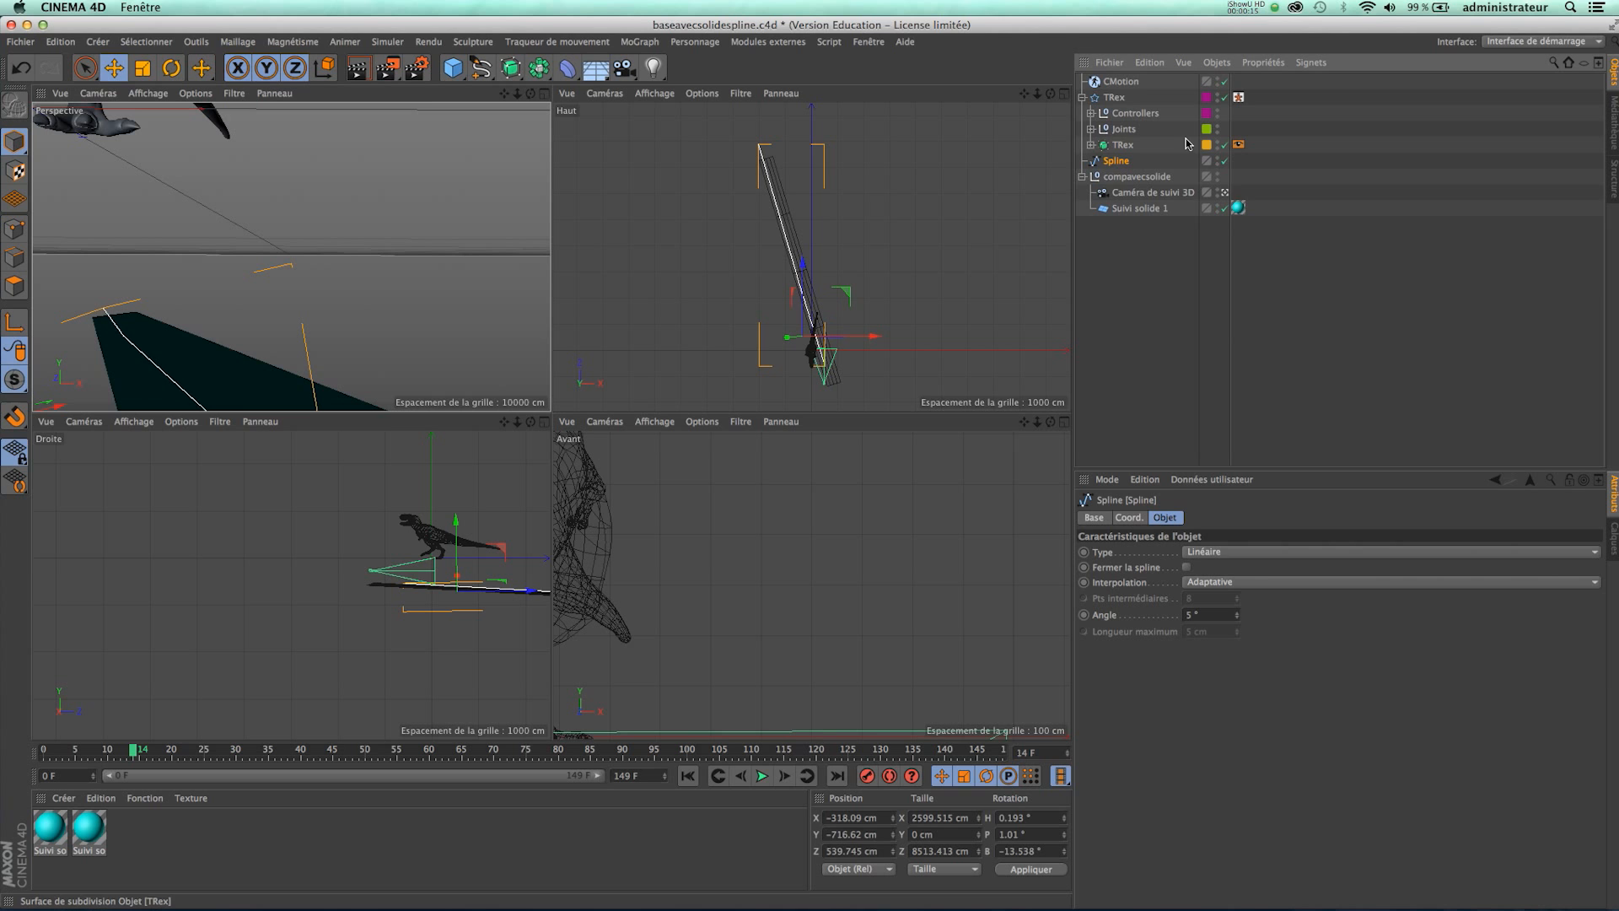
click(1121, 83)
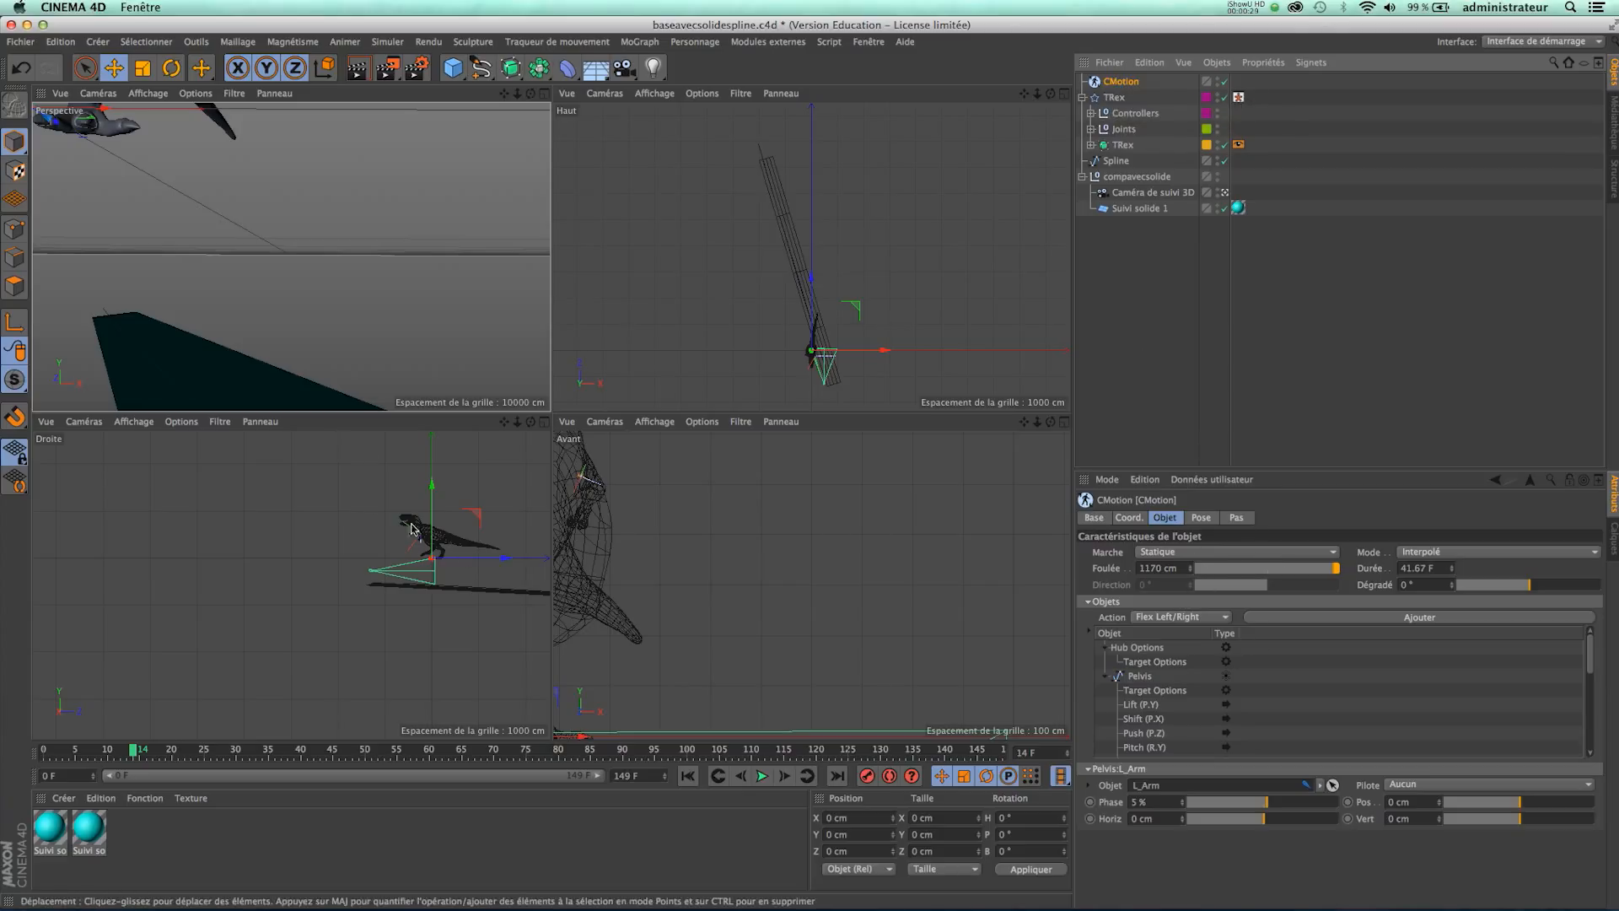
click(544, 423)
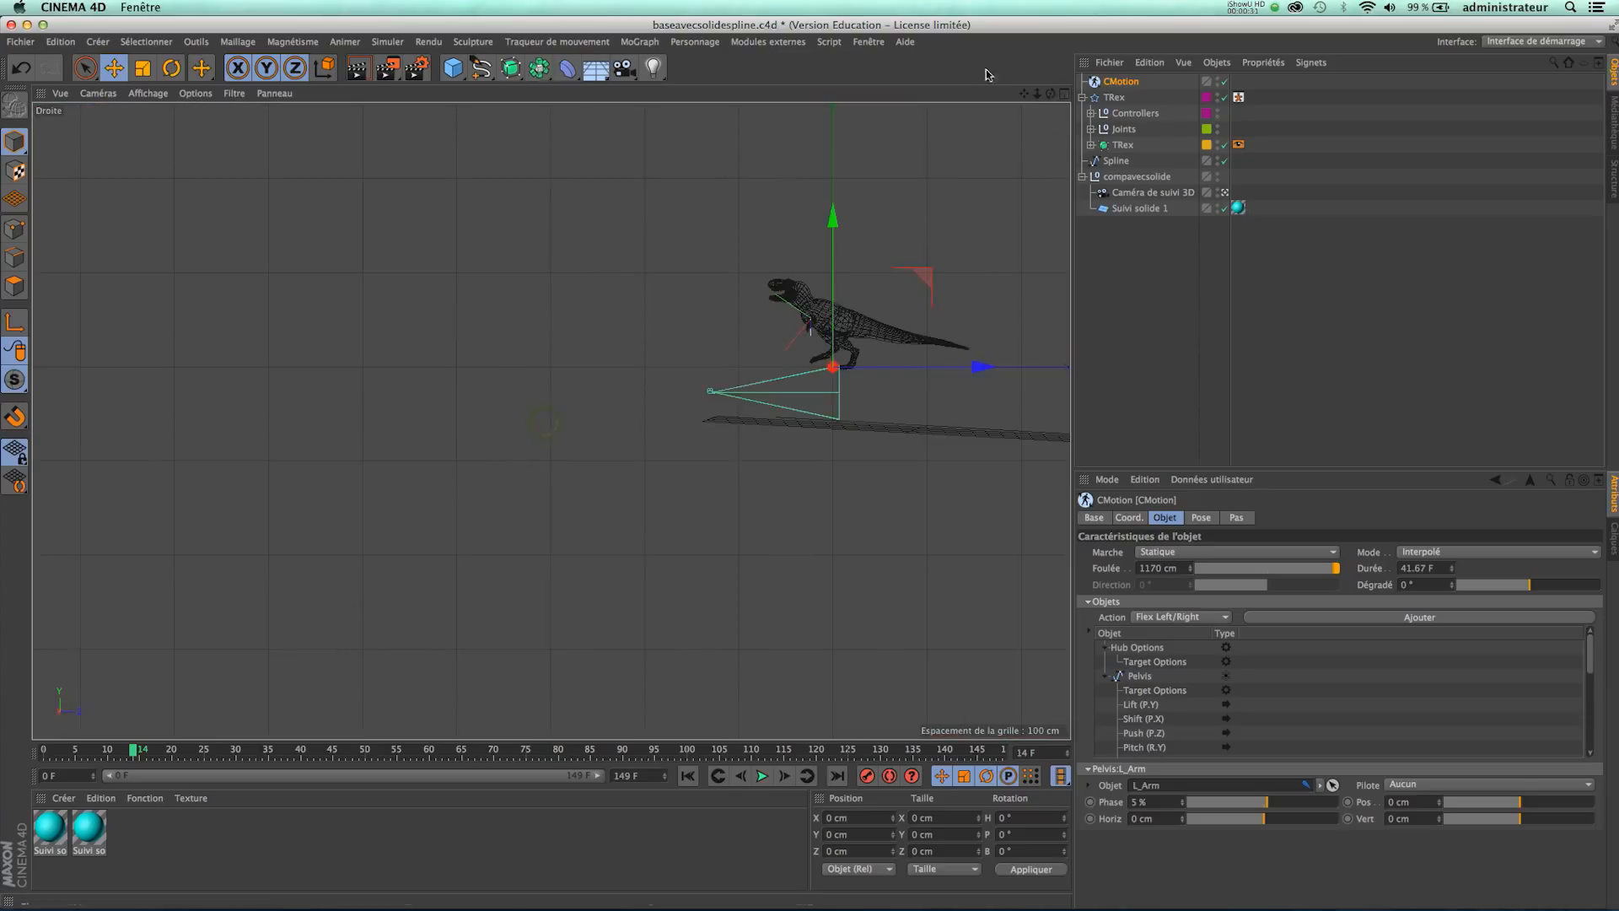
middle_click(628, 106)
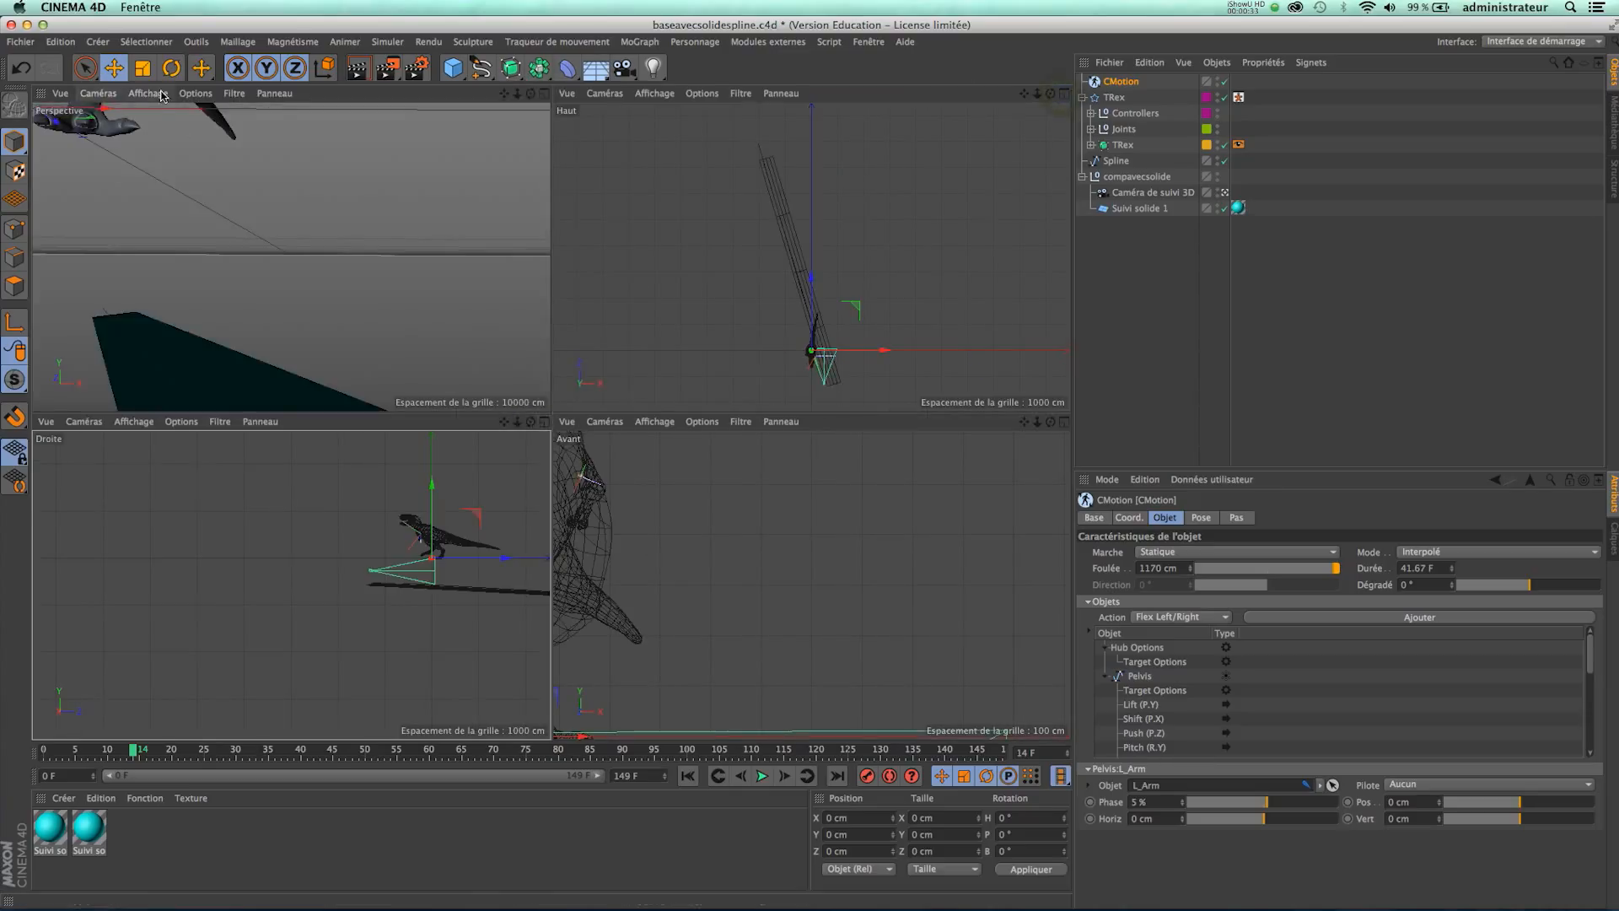
Switch the perspective view to Caméra de la vue so the T-Rex, tracking camera and ground solid are framed together.
click(97, 93)
mouse_move(127, 133)
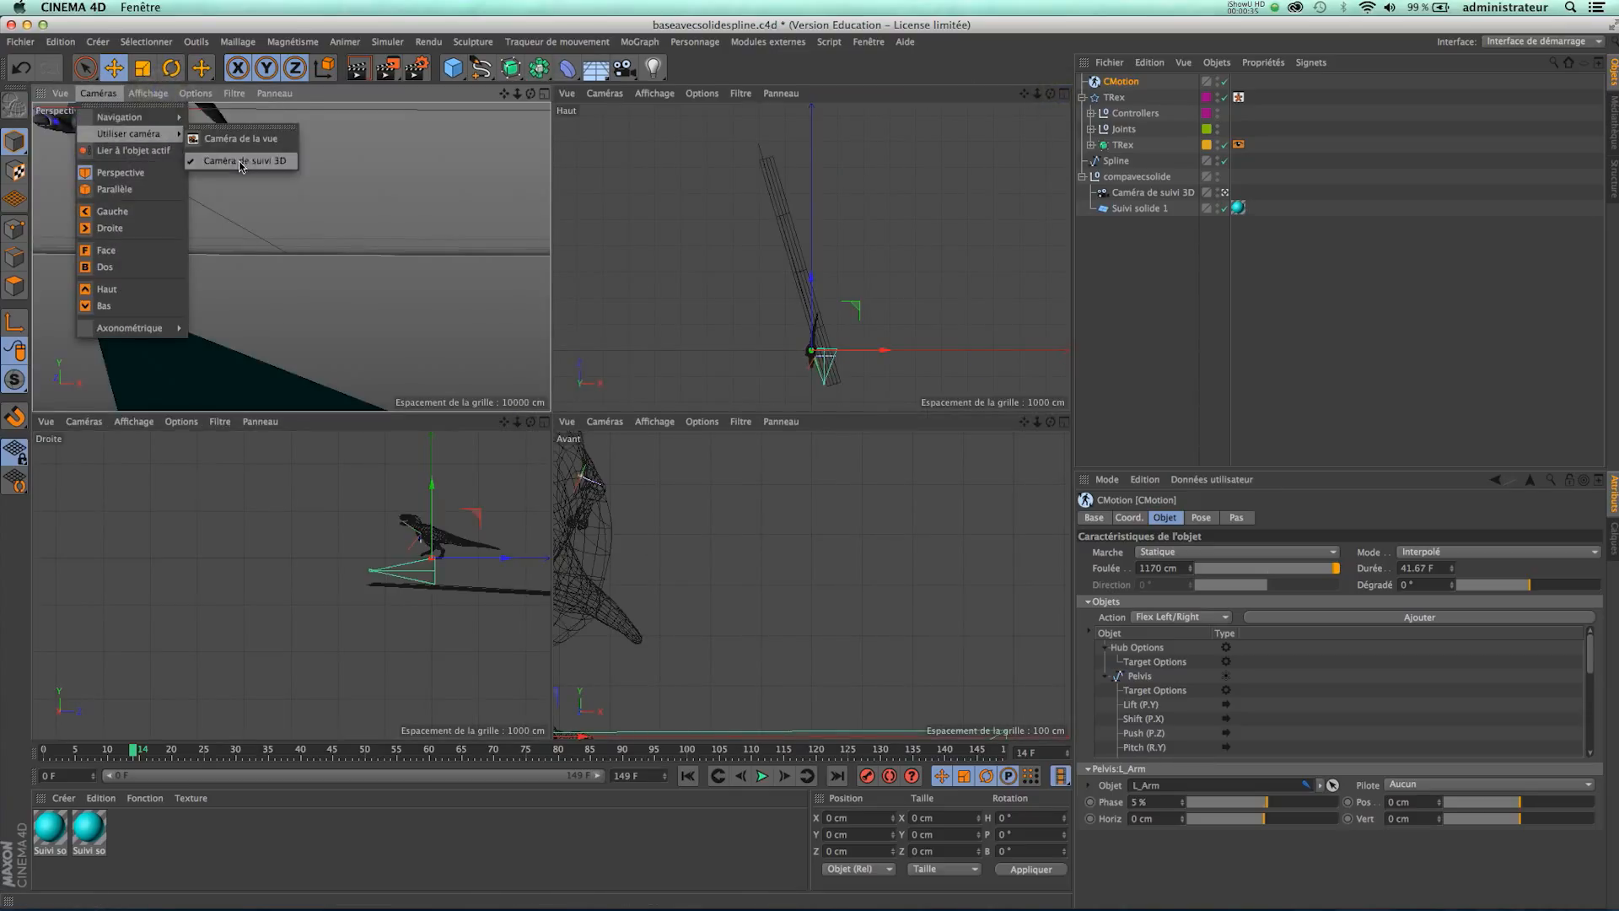
click(287, 142)
drag(518, 93, 447, 98)
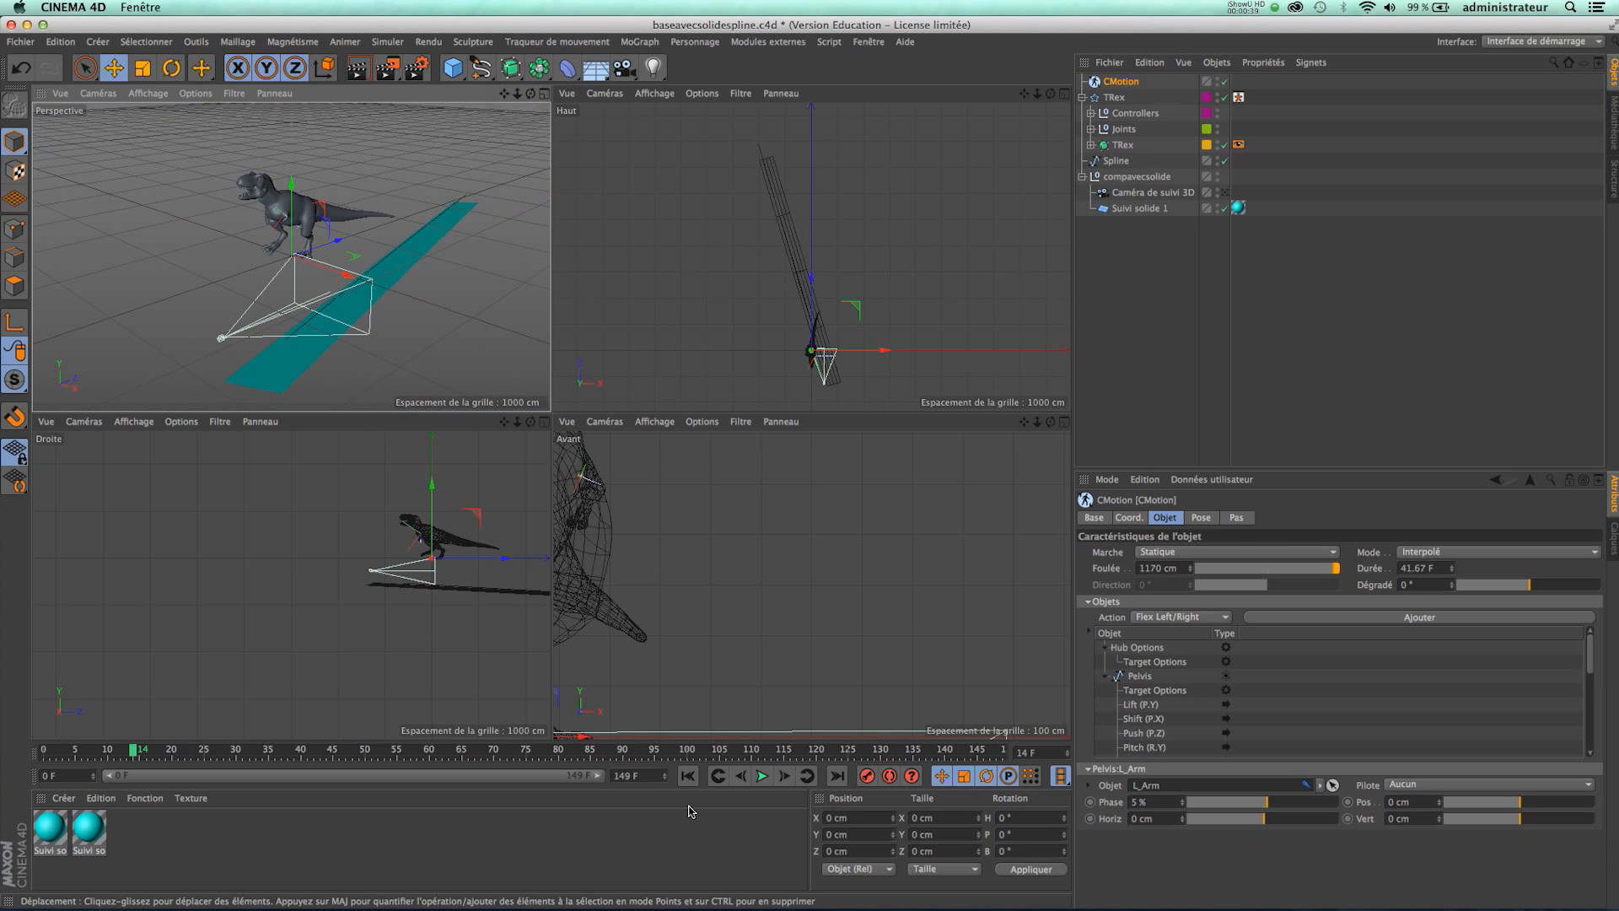
Play the stationary walk cycle to examine how the T-Rex moves relative to the ground solid.
click(755, 776)
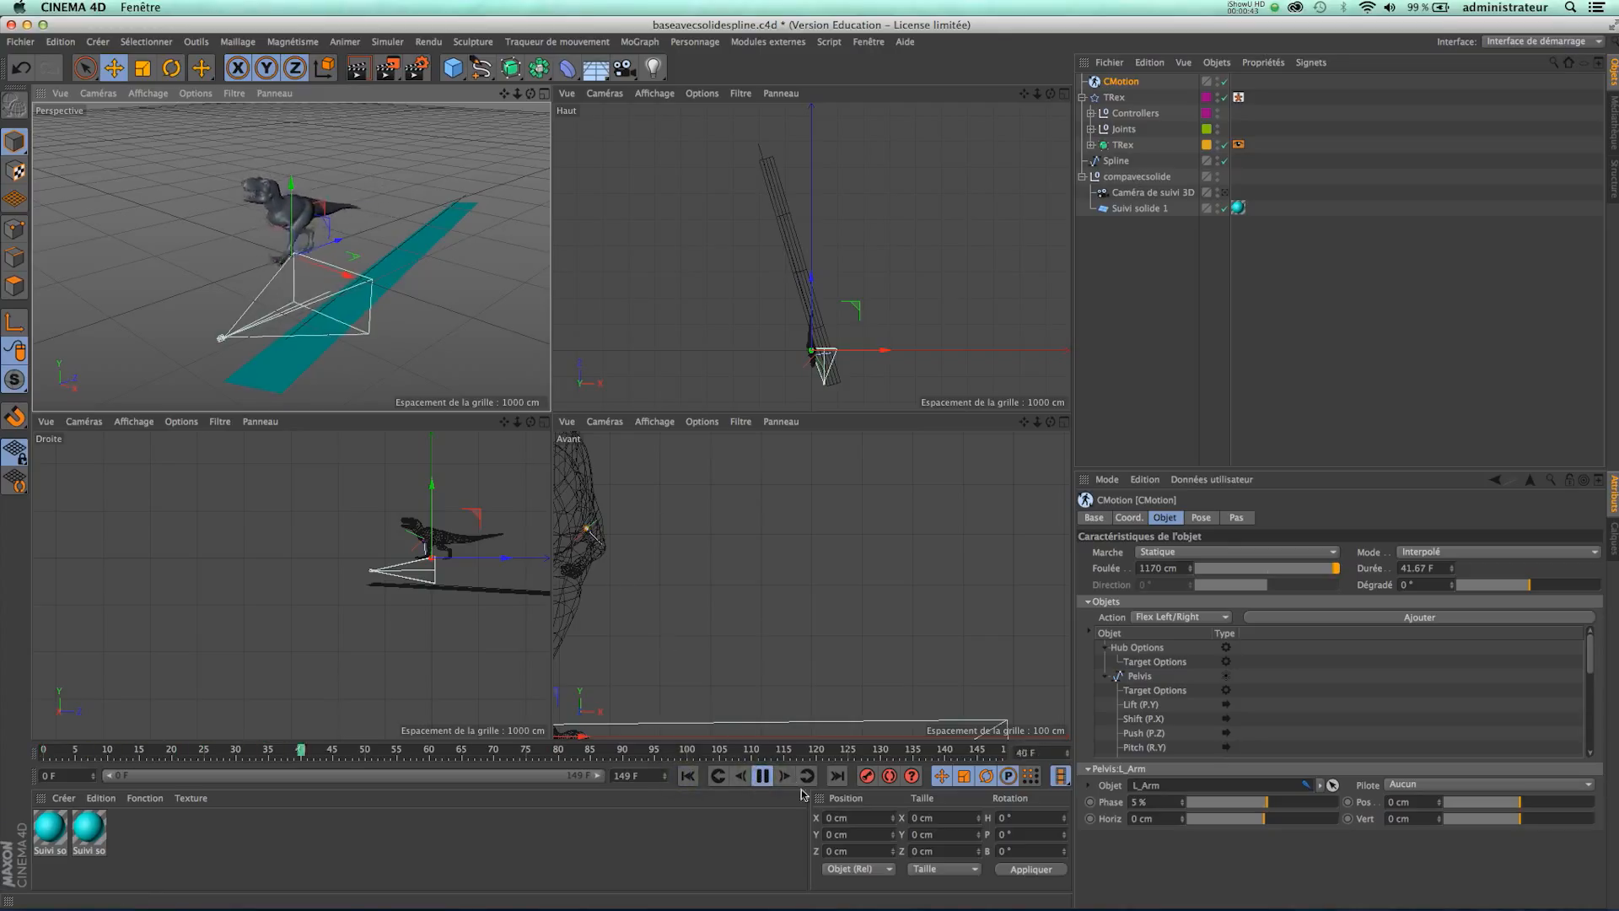
click(761, 776)
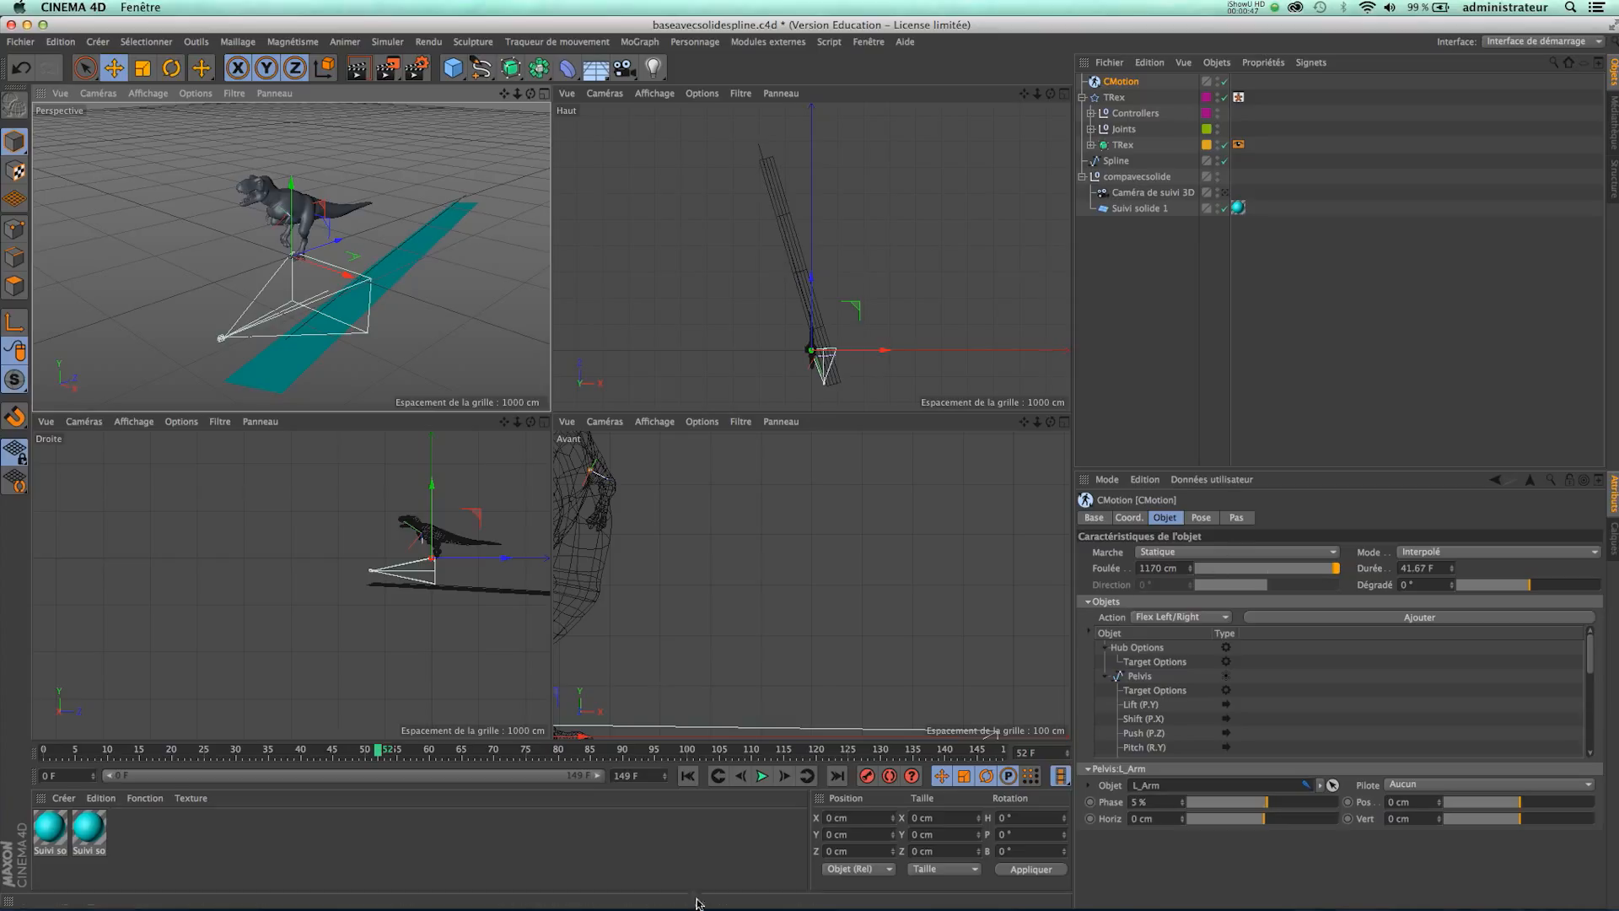
click(761, 776)
click(762, 776)
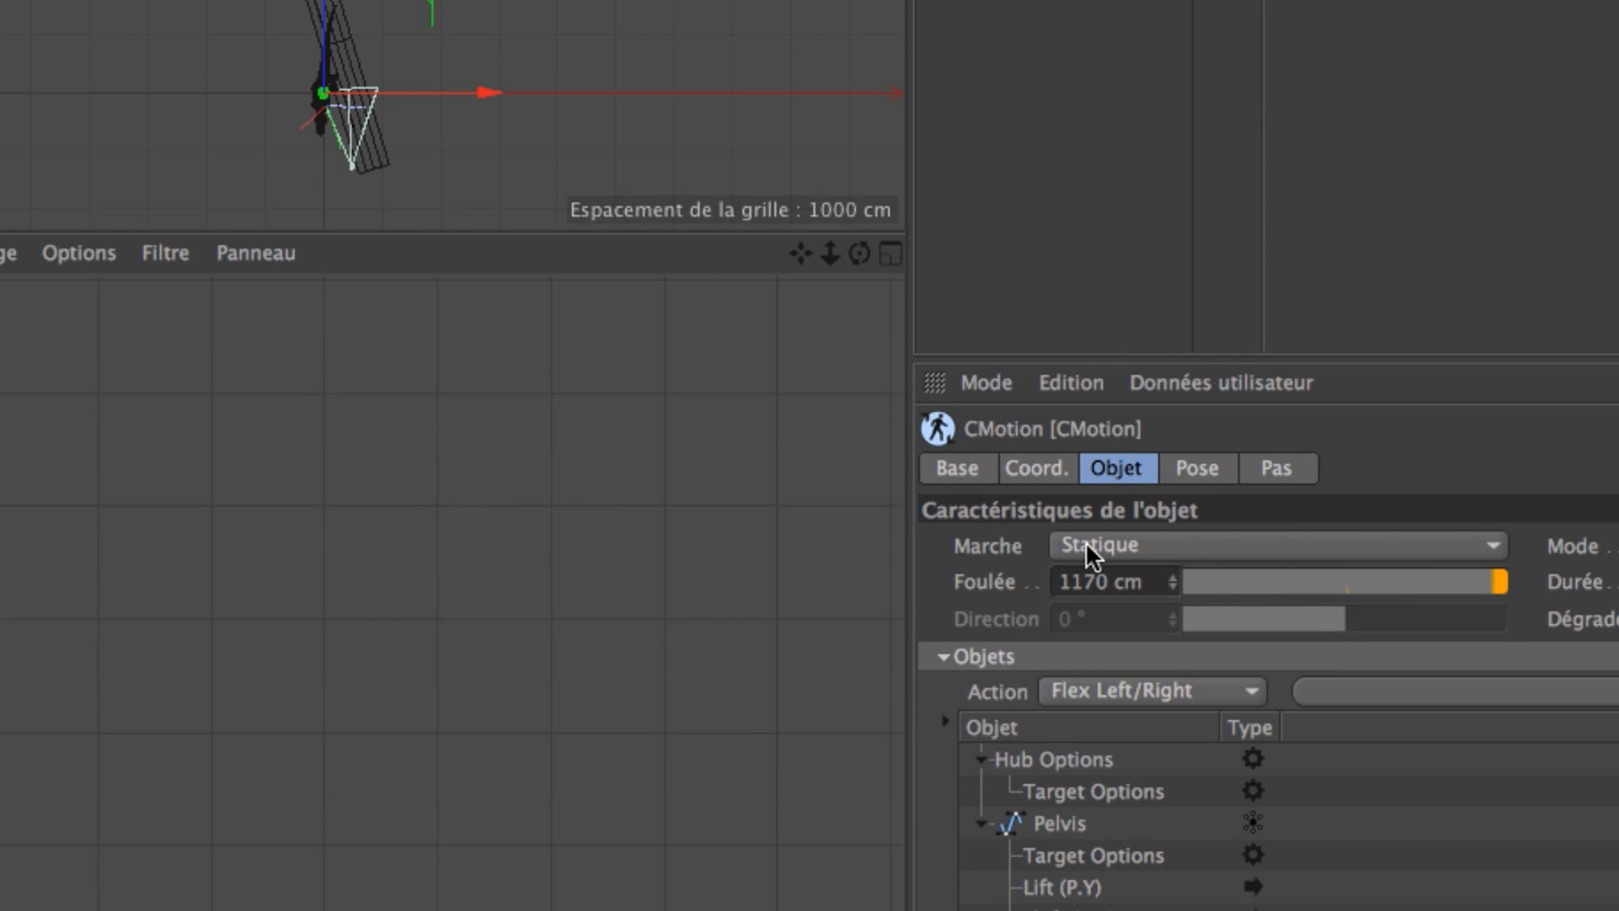
Set the CMotion walk type to Trajectoire and assign Spline as its path.
click(1088, 545)
click(1102, 655)
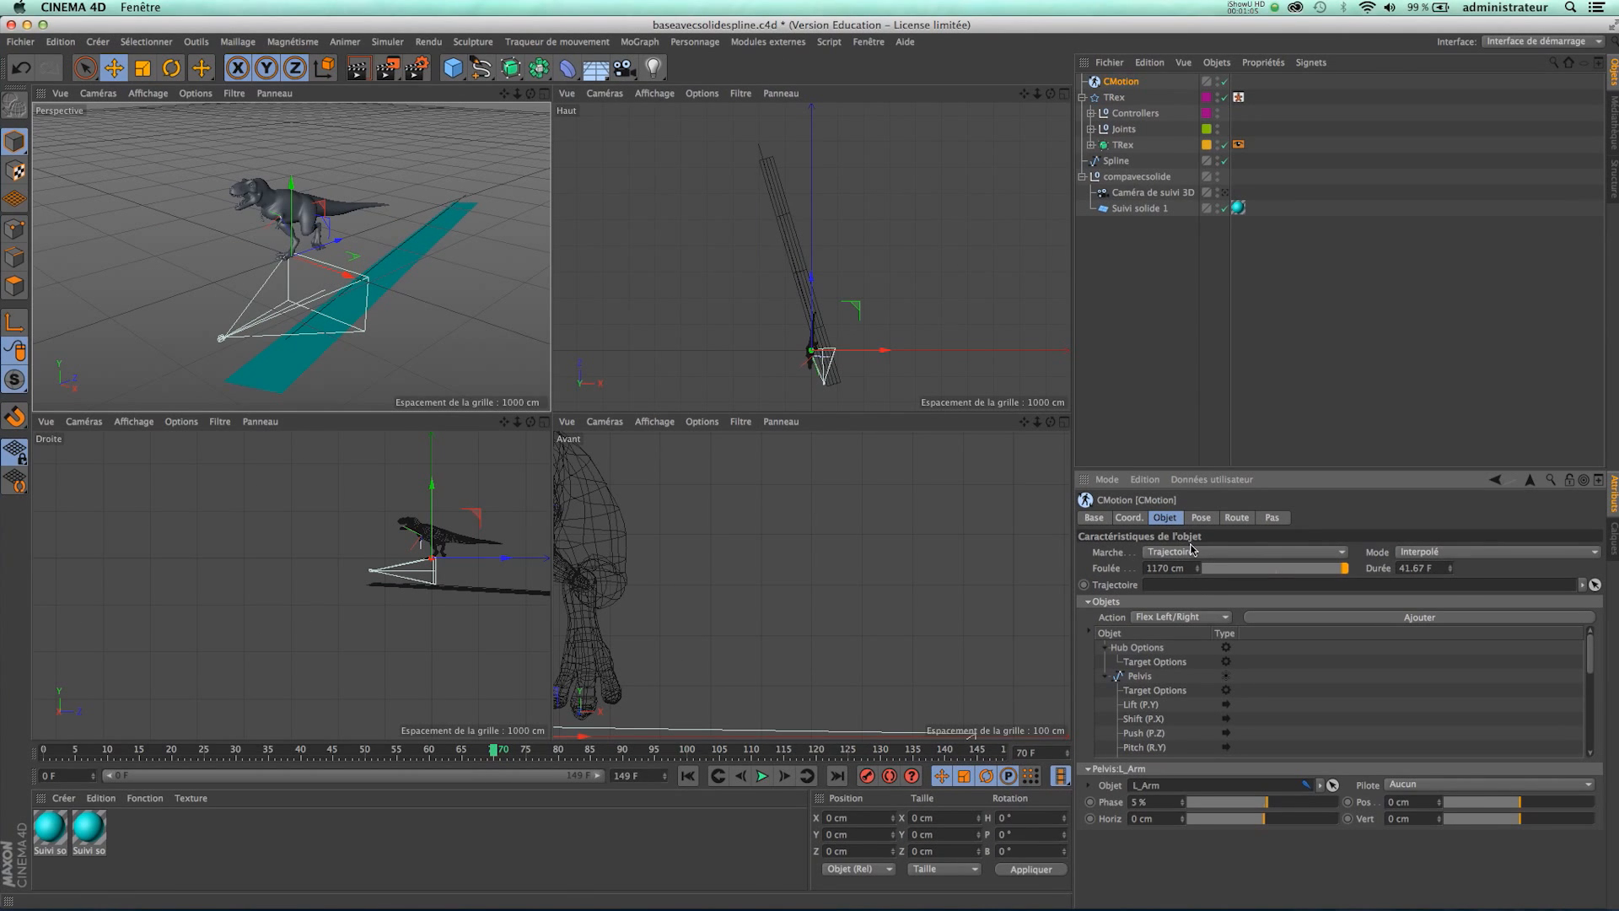
drag(1116, 161, 1130, 255)
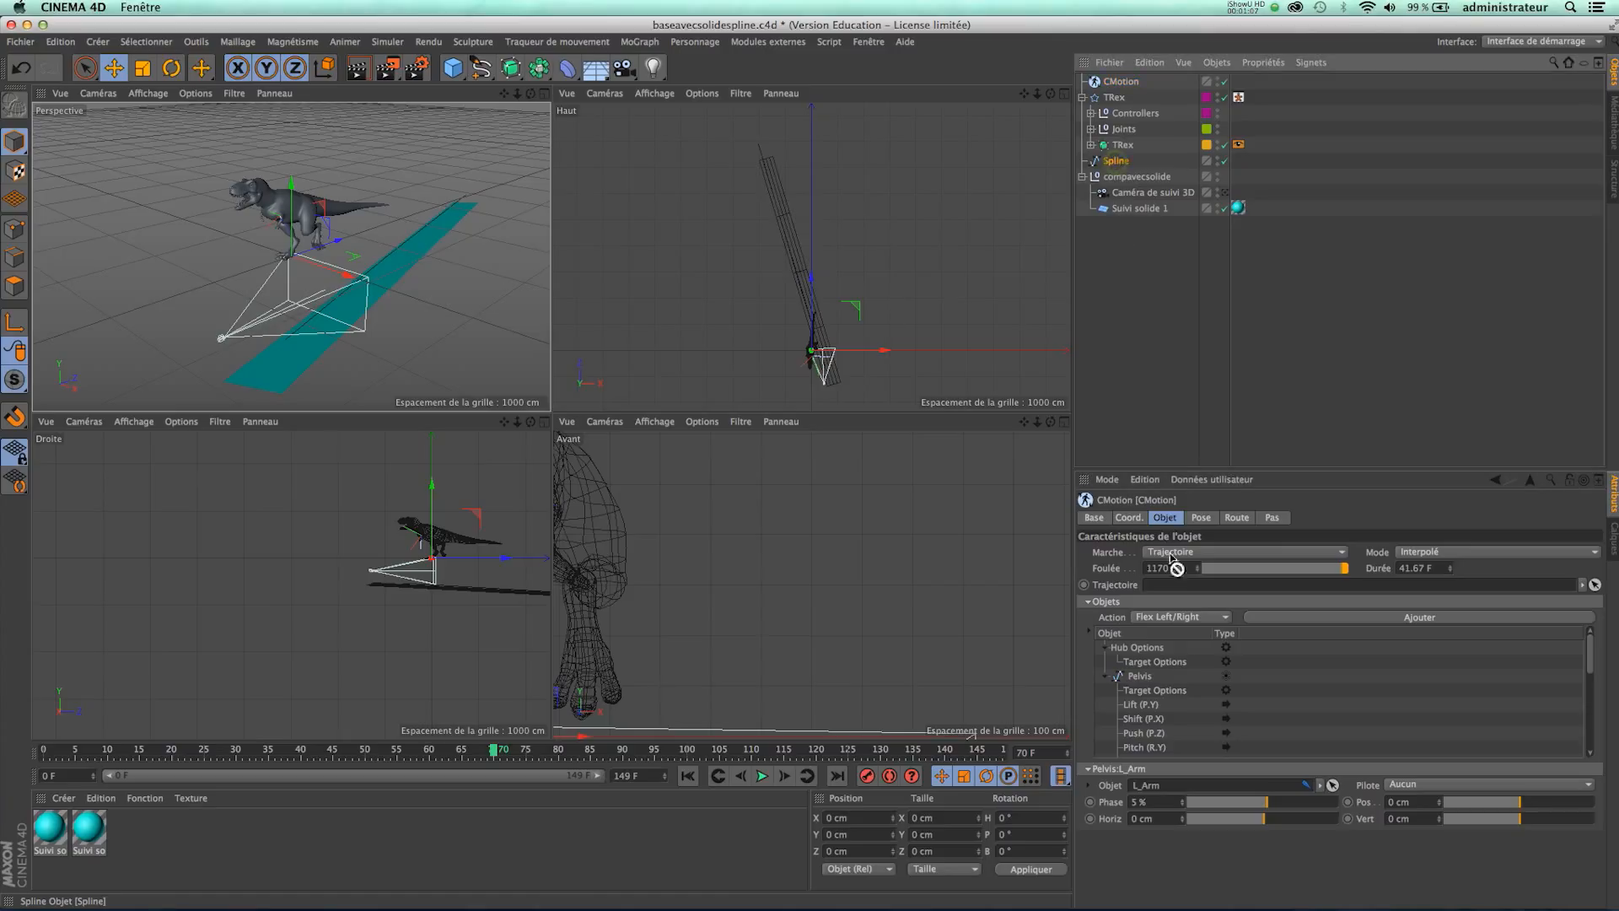
drag(1165, 588, 1162, 588)
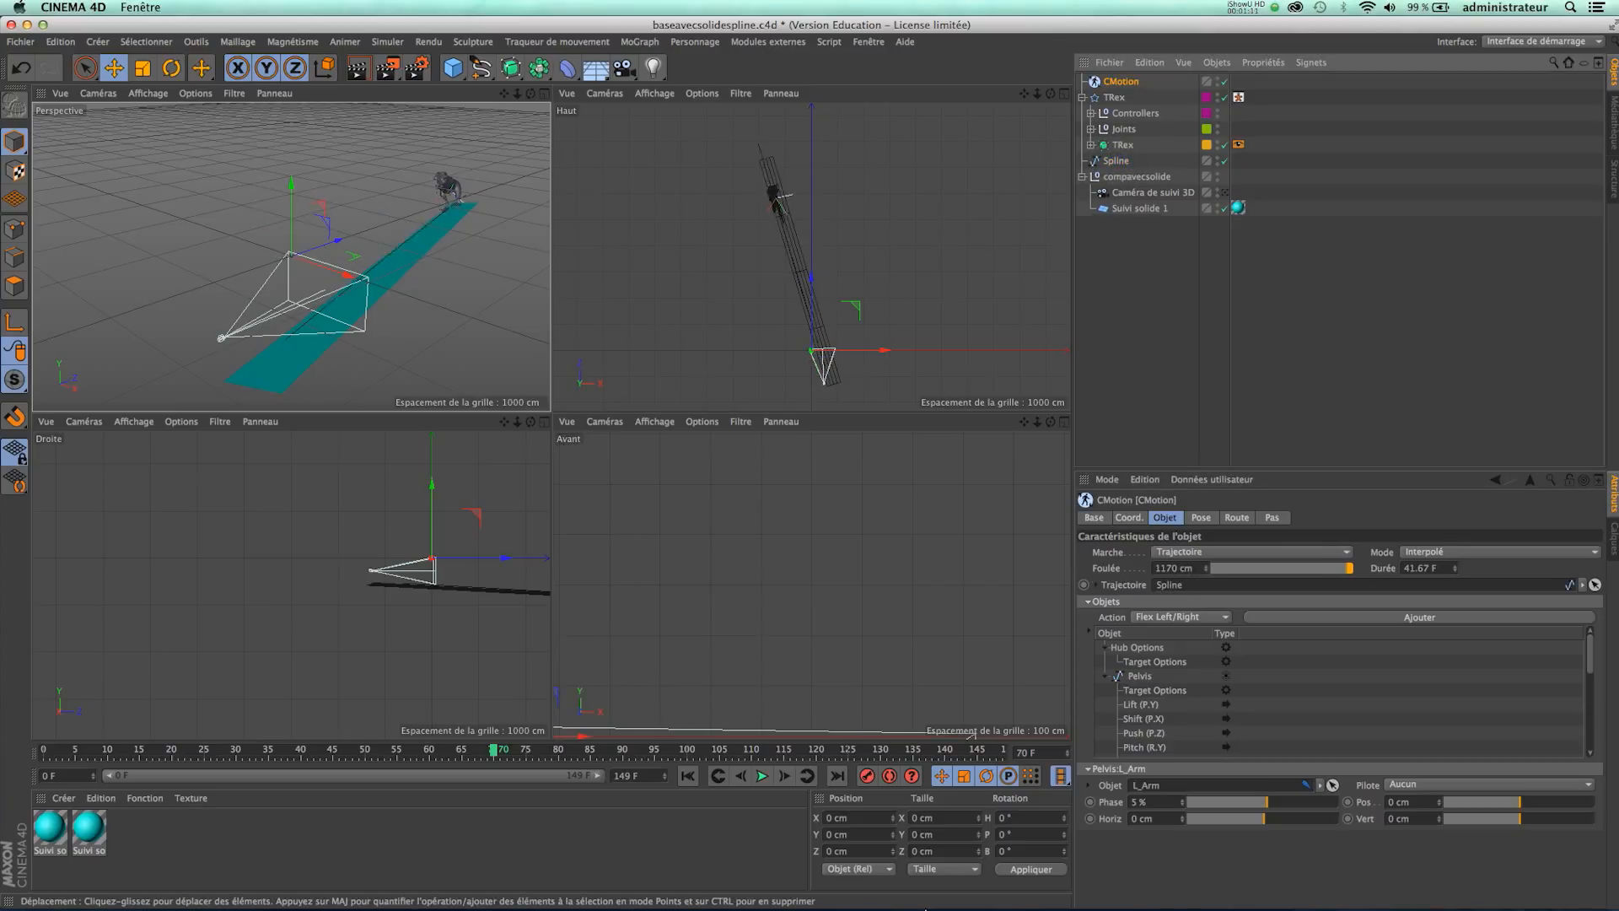
Play the walk from the first frame and look through Caméra de suivi 3D in the perspective view.
click(688, 776)
click(764, 776)
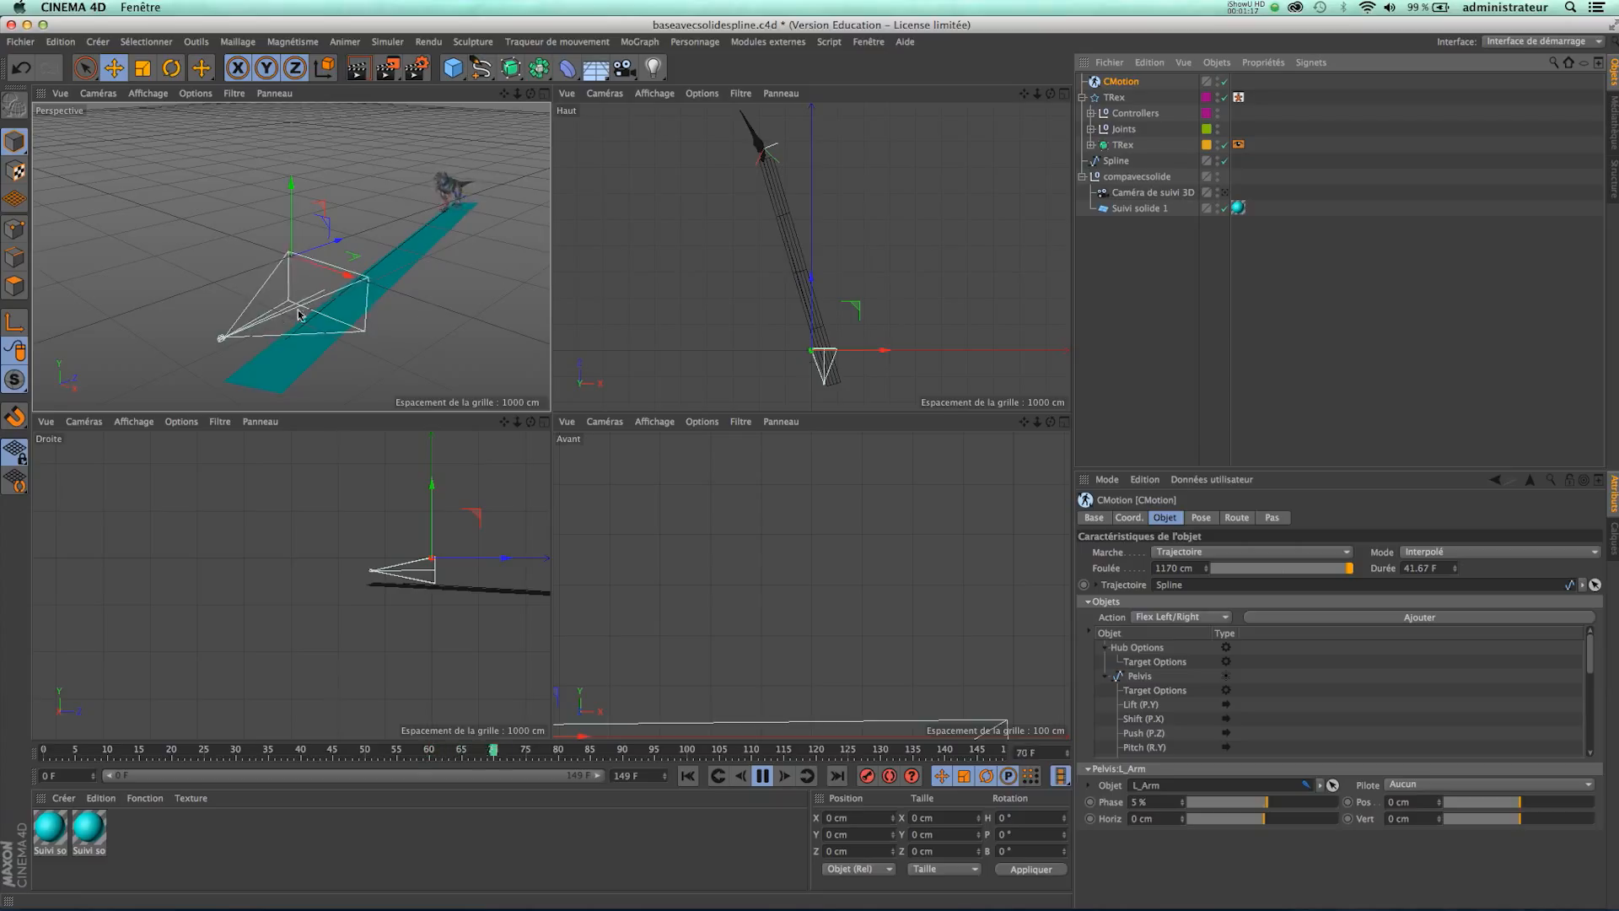
click(1228, 194)
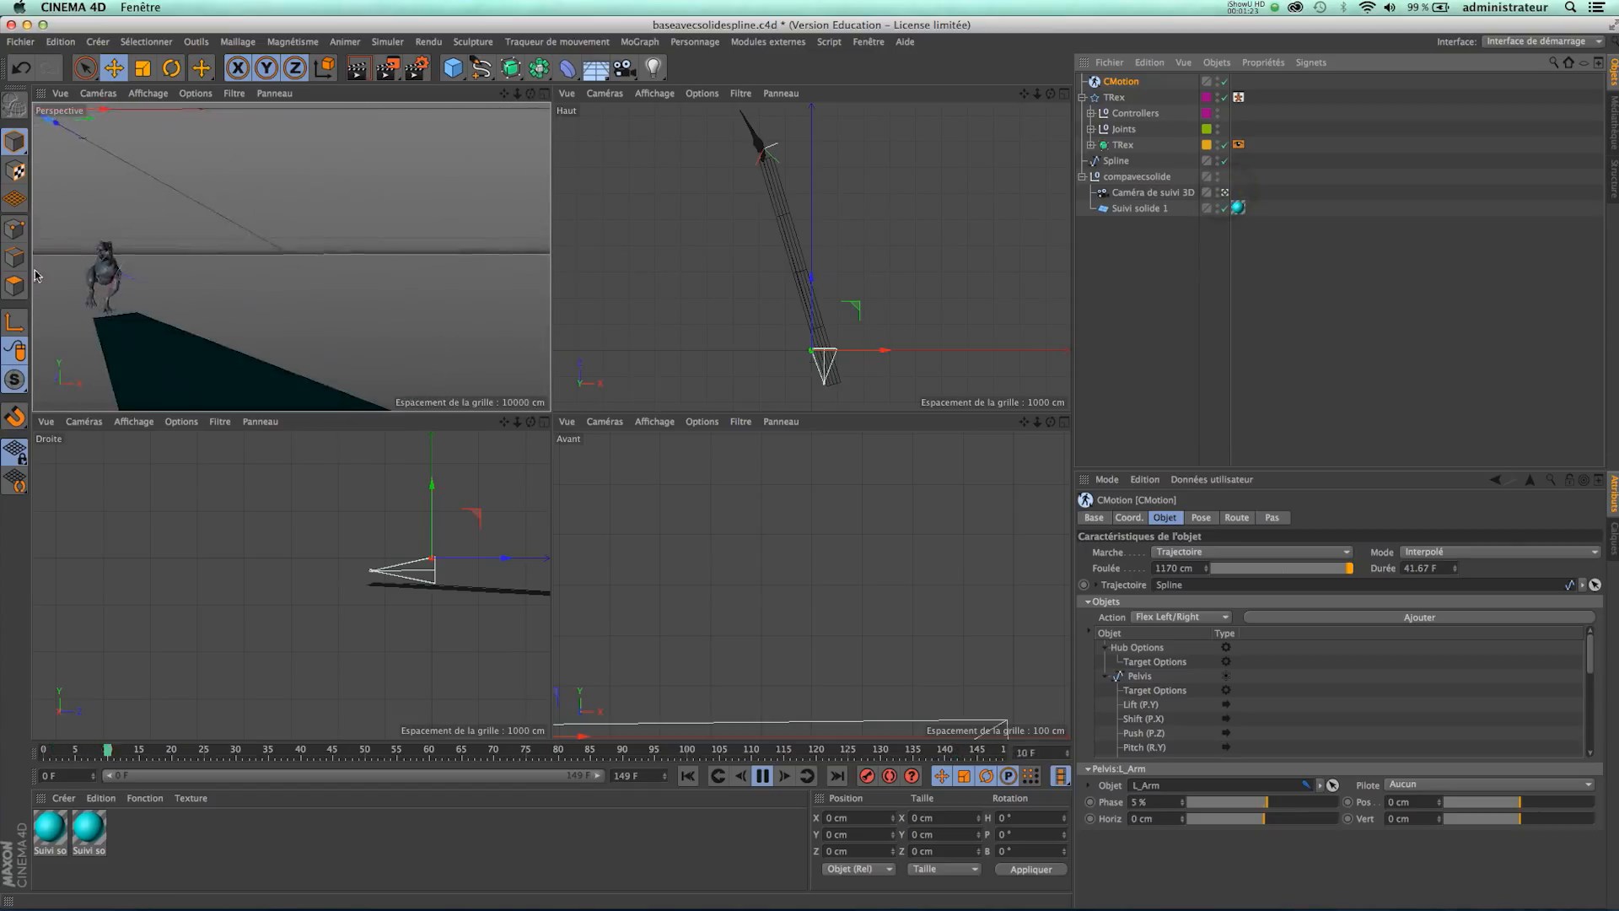
Stop playback and render the perspective view at frame 144 to check the T-Rex on the ground solid.
click(762, 779)
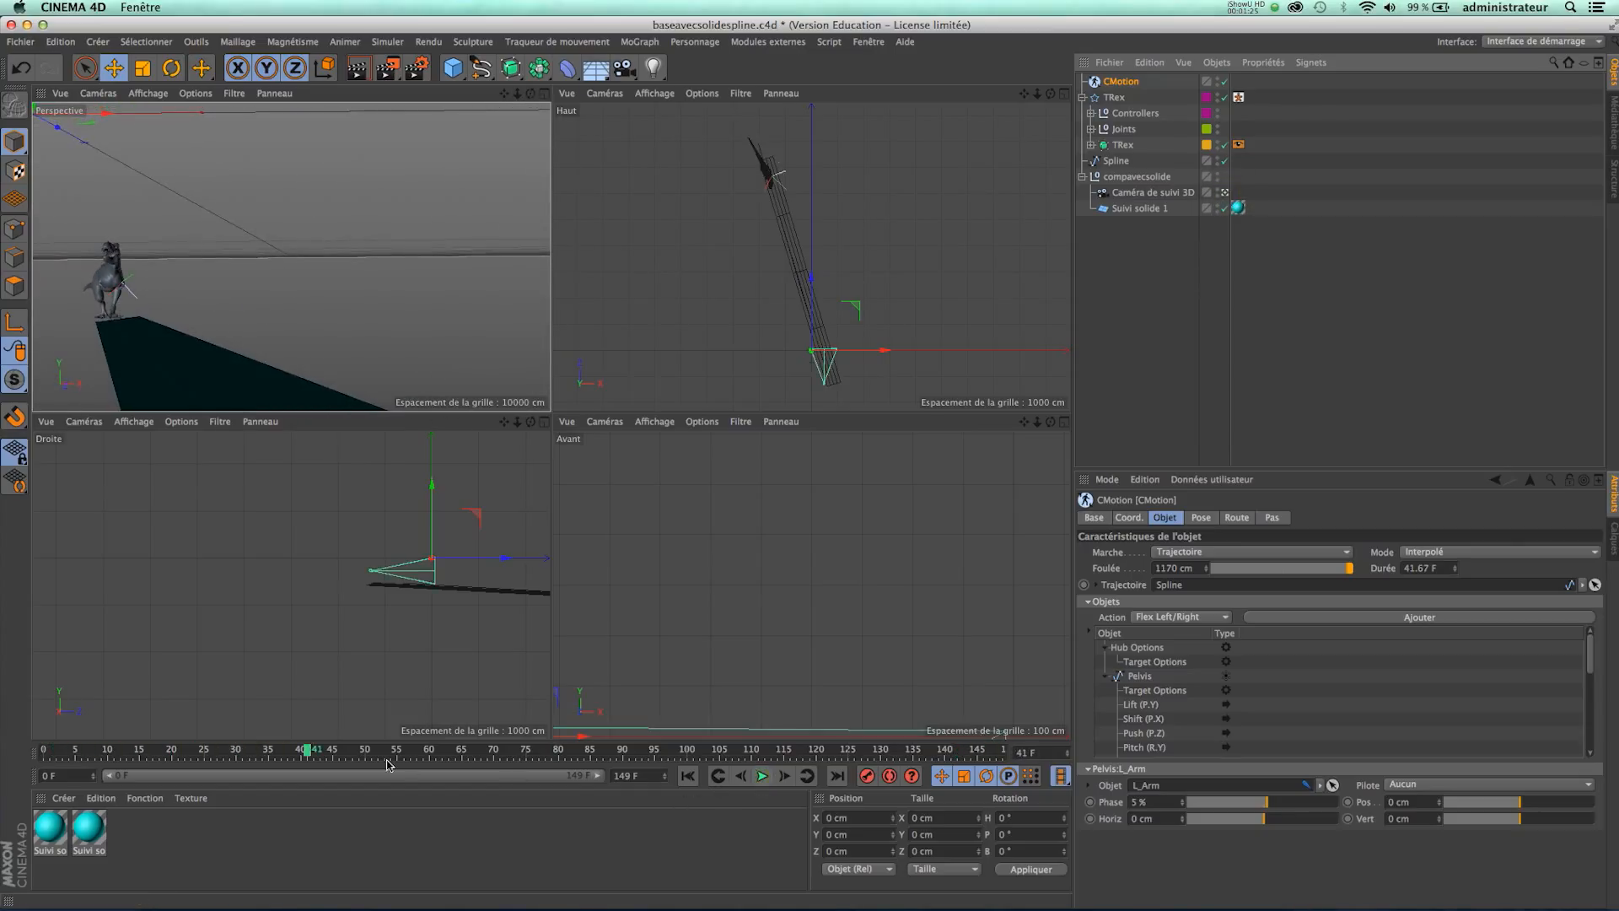
drag(306, 751, 972, 759)
click(358, 70)
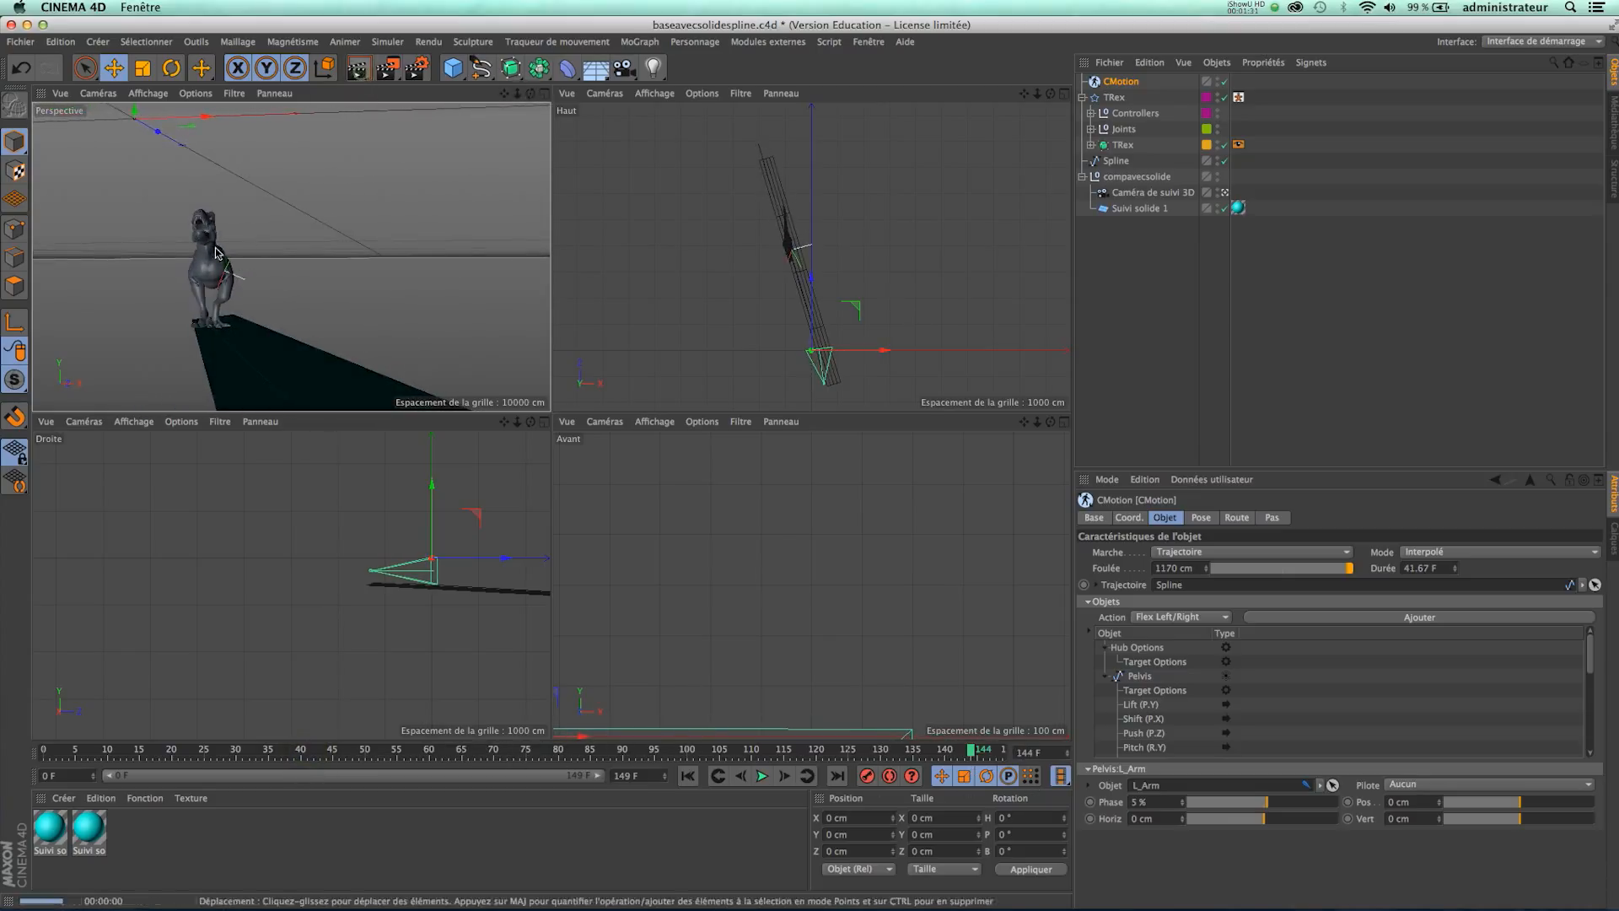
Move the spline along the ground solid toward the camera in the top view, to about X 655 cm, Z -2500 cm.
click(784, 243)
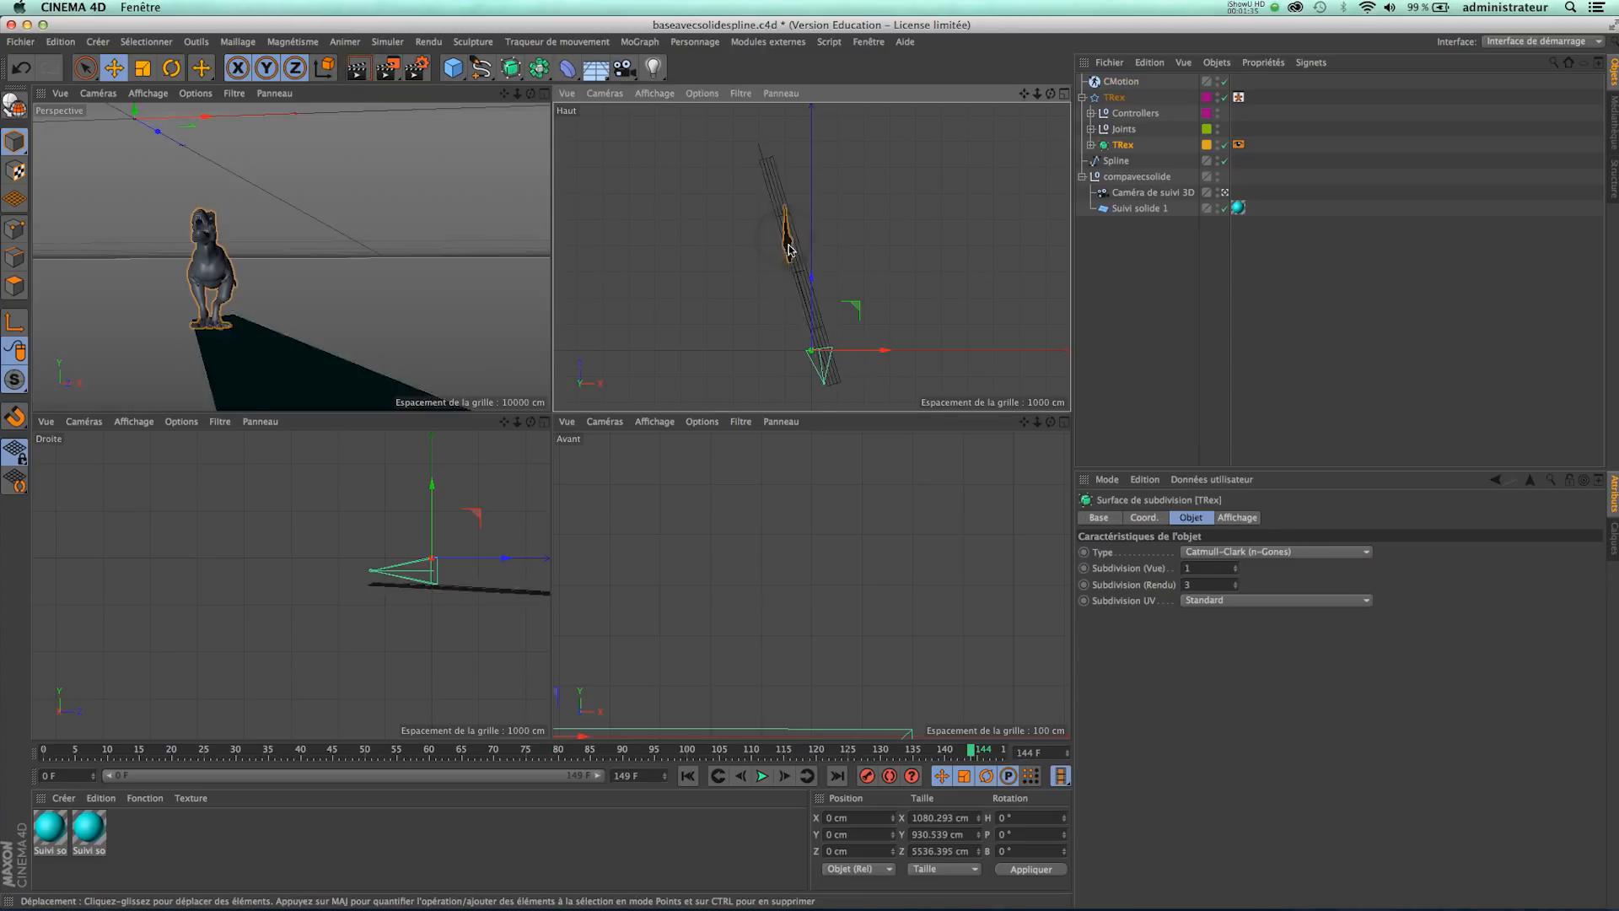
click(1117, 160)
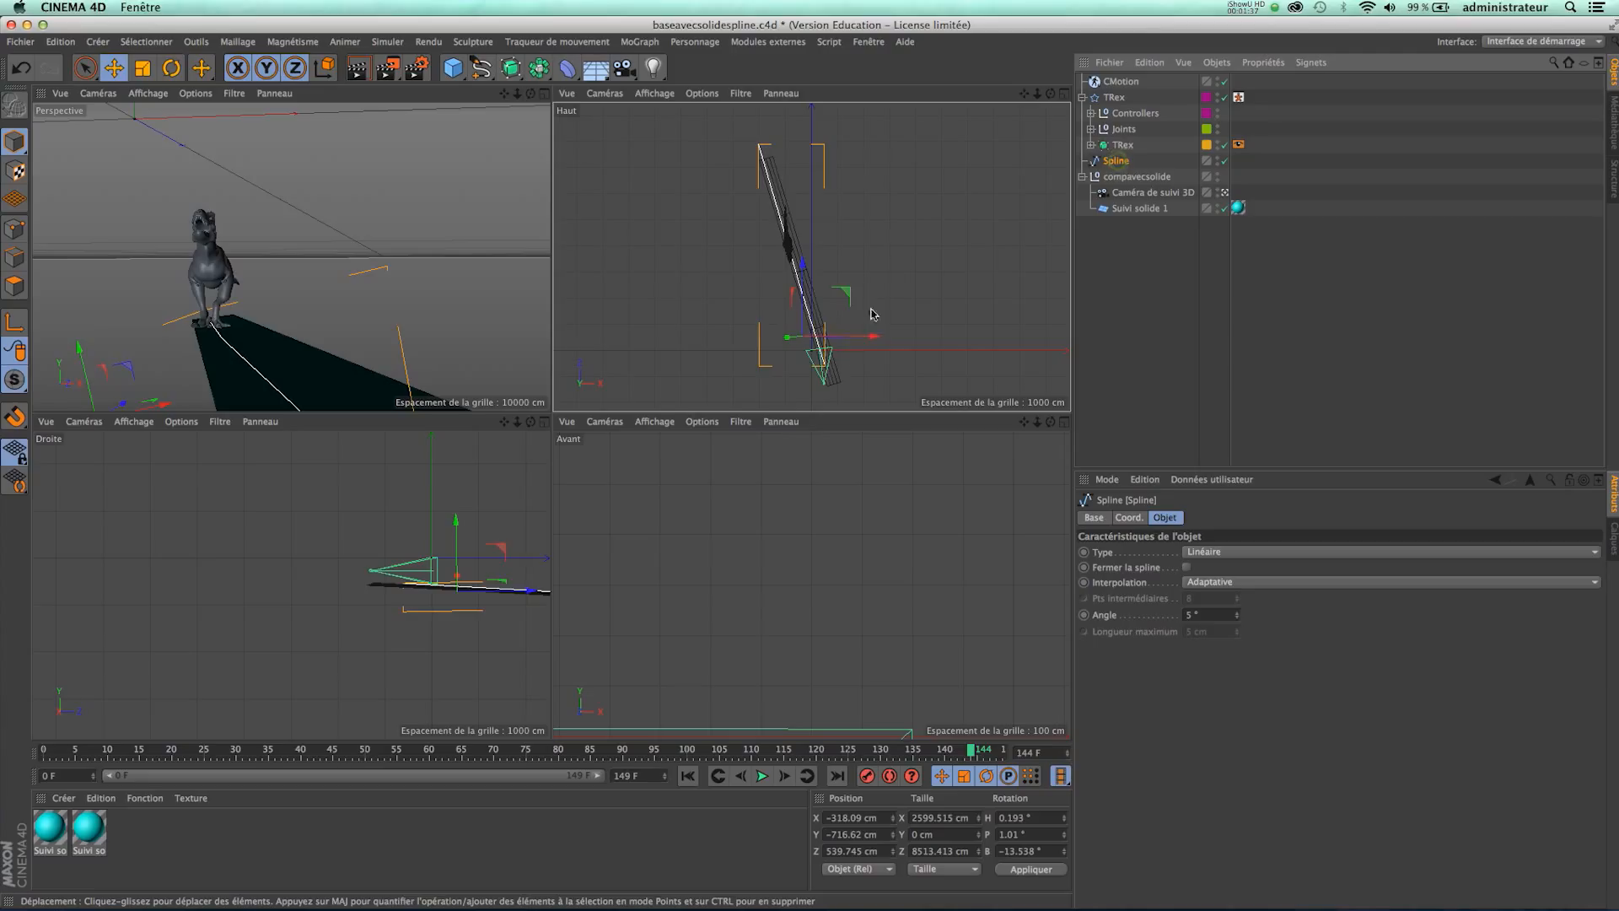
drag(844, 294, 871, 375)
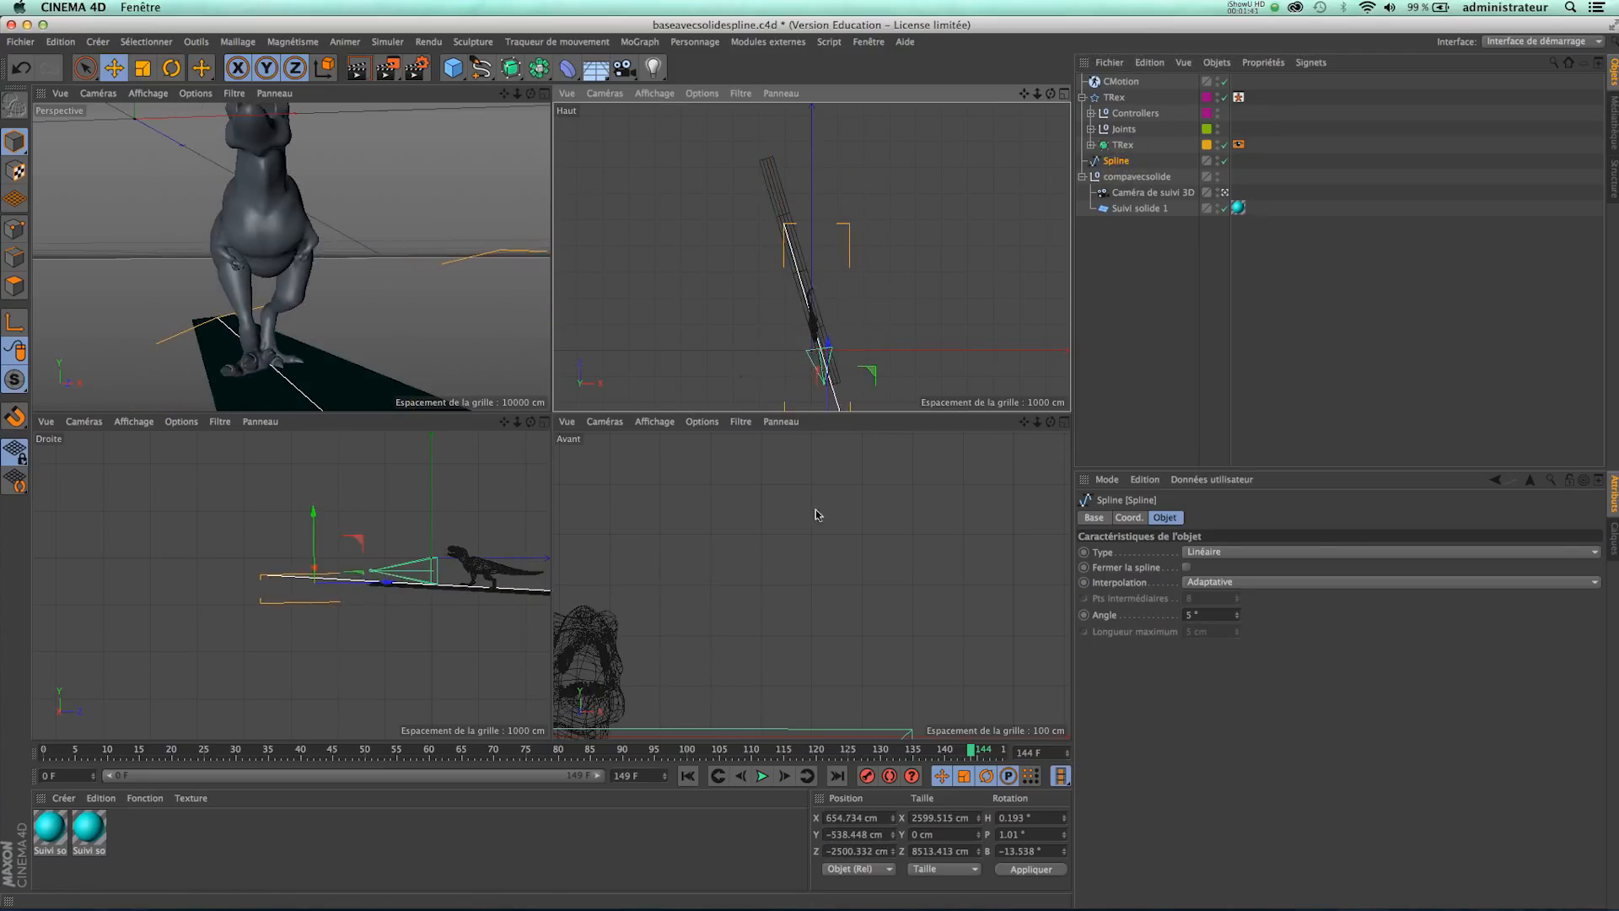
Play the walk from the start to check the moved path, and scrub to frame 122.
click(693, 777)
click(765, 780)
click(369, 373)
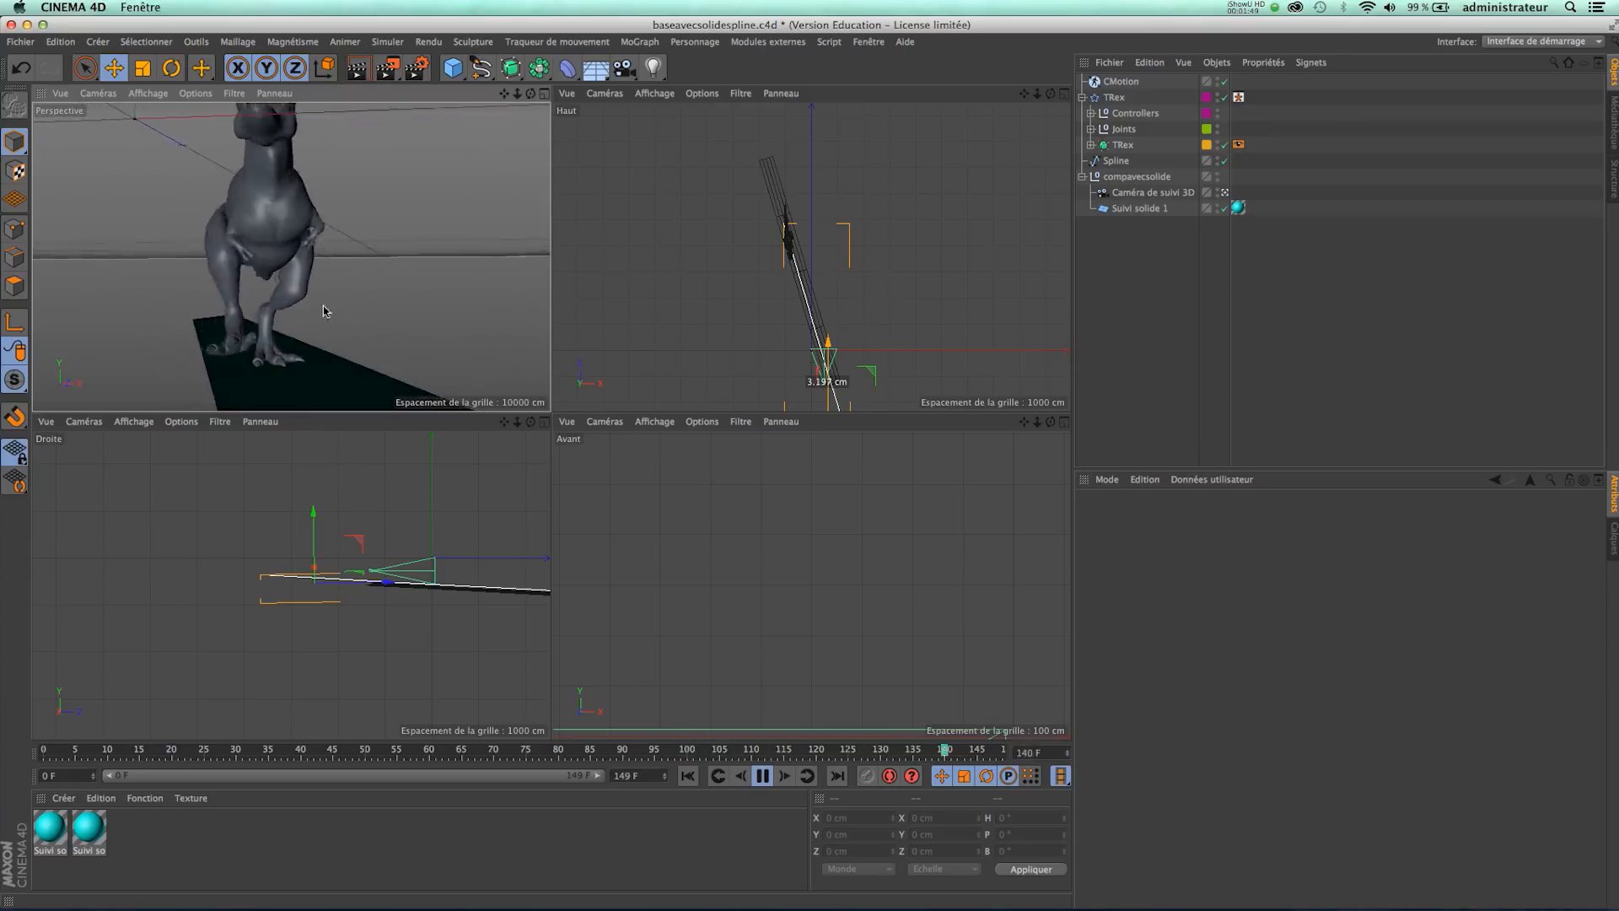
click(763, 775)
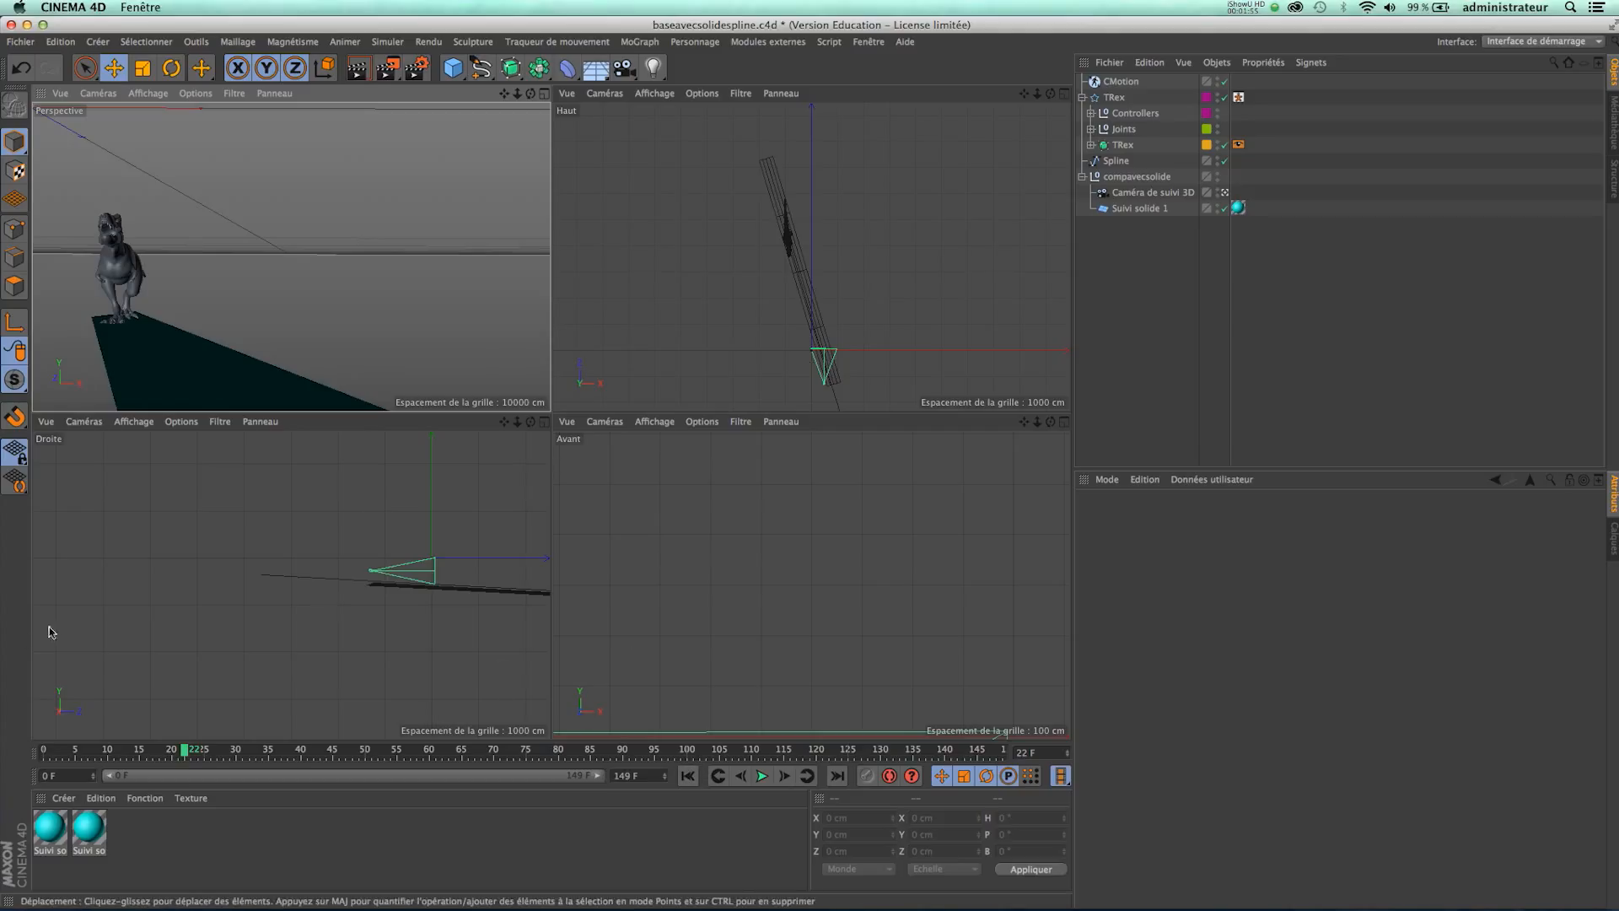
drag(186, 751, 827, 695)
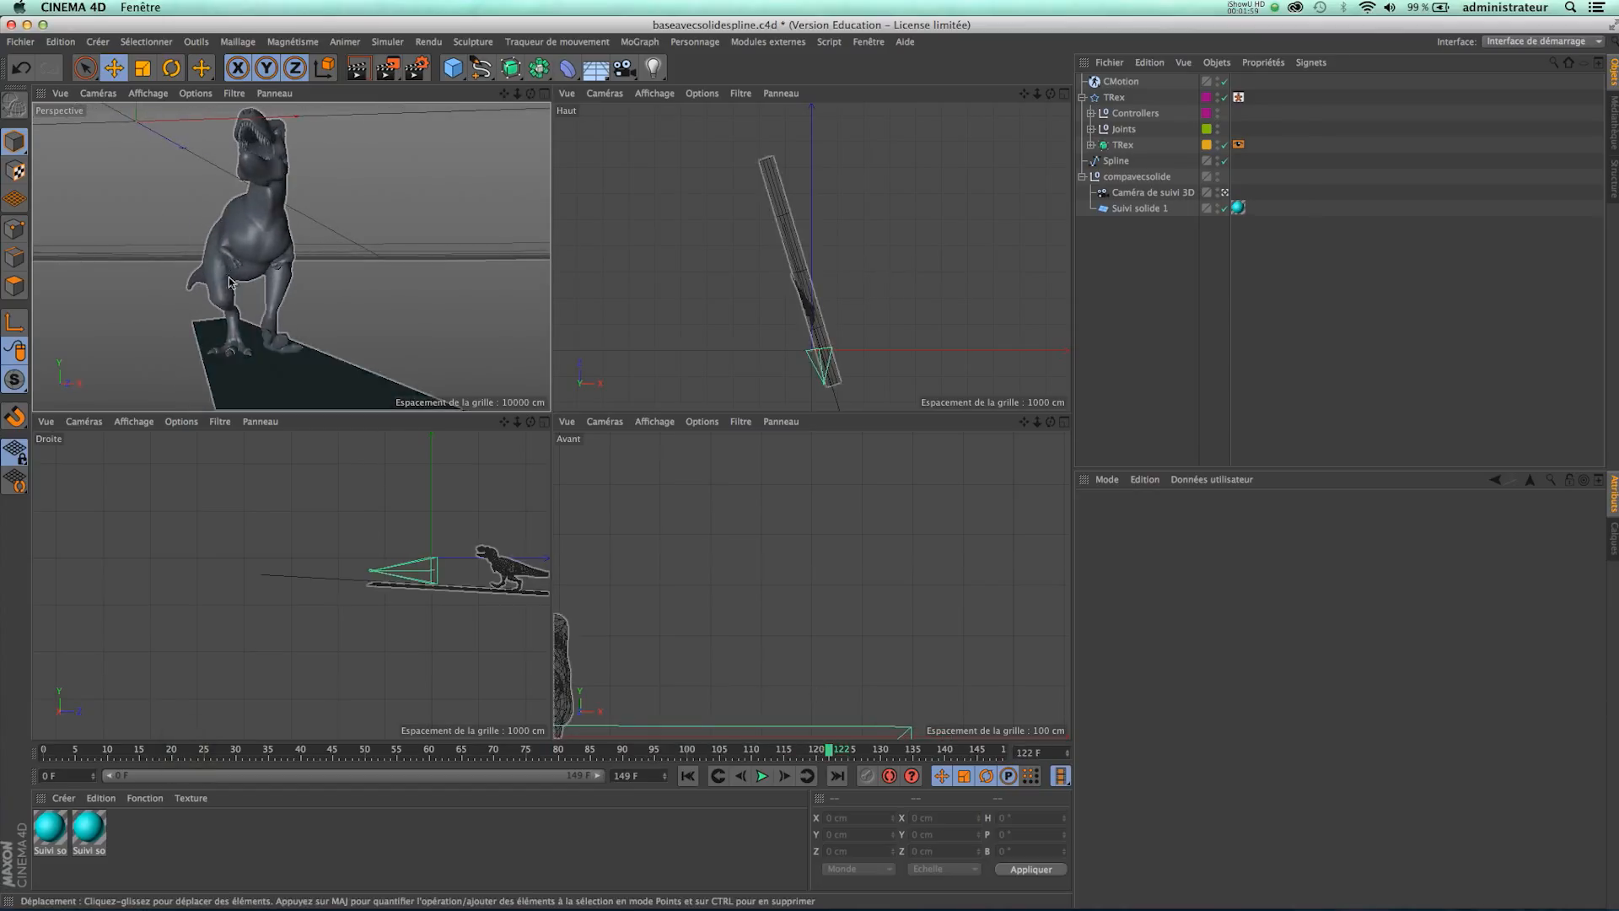
Load the image 19919382-texture-de-crocodile-de-luxe-ou-de-fond-Banque-d'images.jpg as the Suivi solide 1 material's color texture and move the material editor clear of the views.
double_click(48, 826)
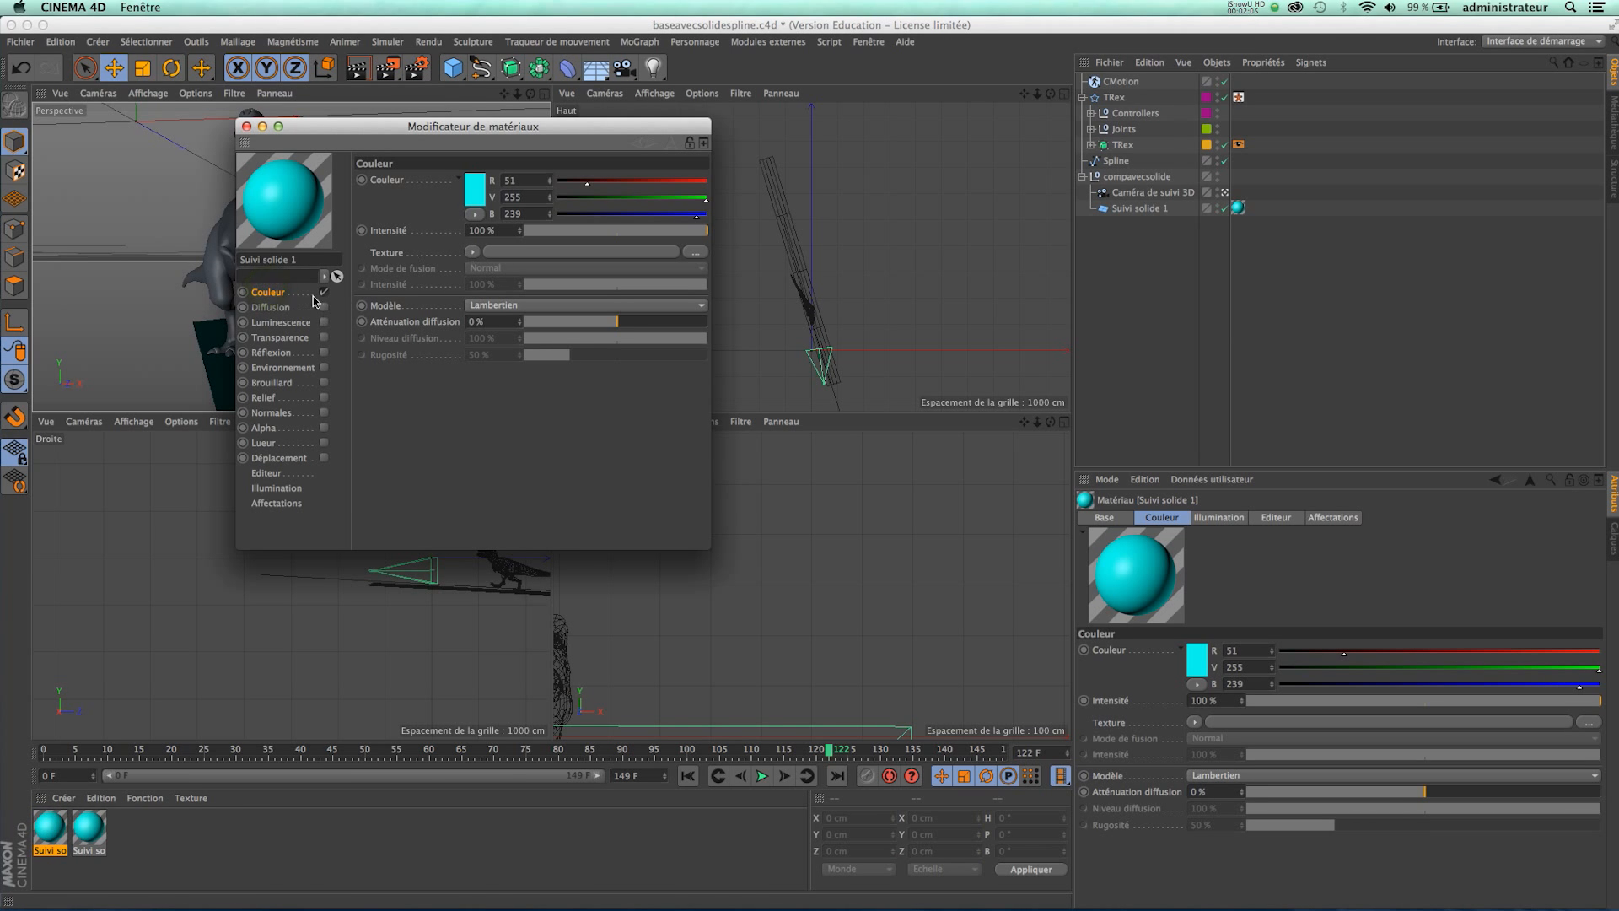
click(516, 250)
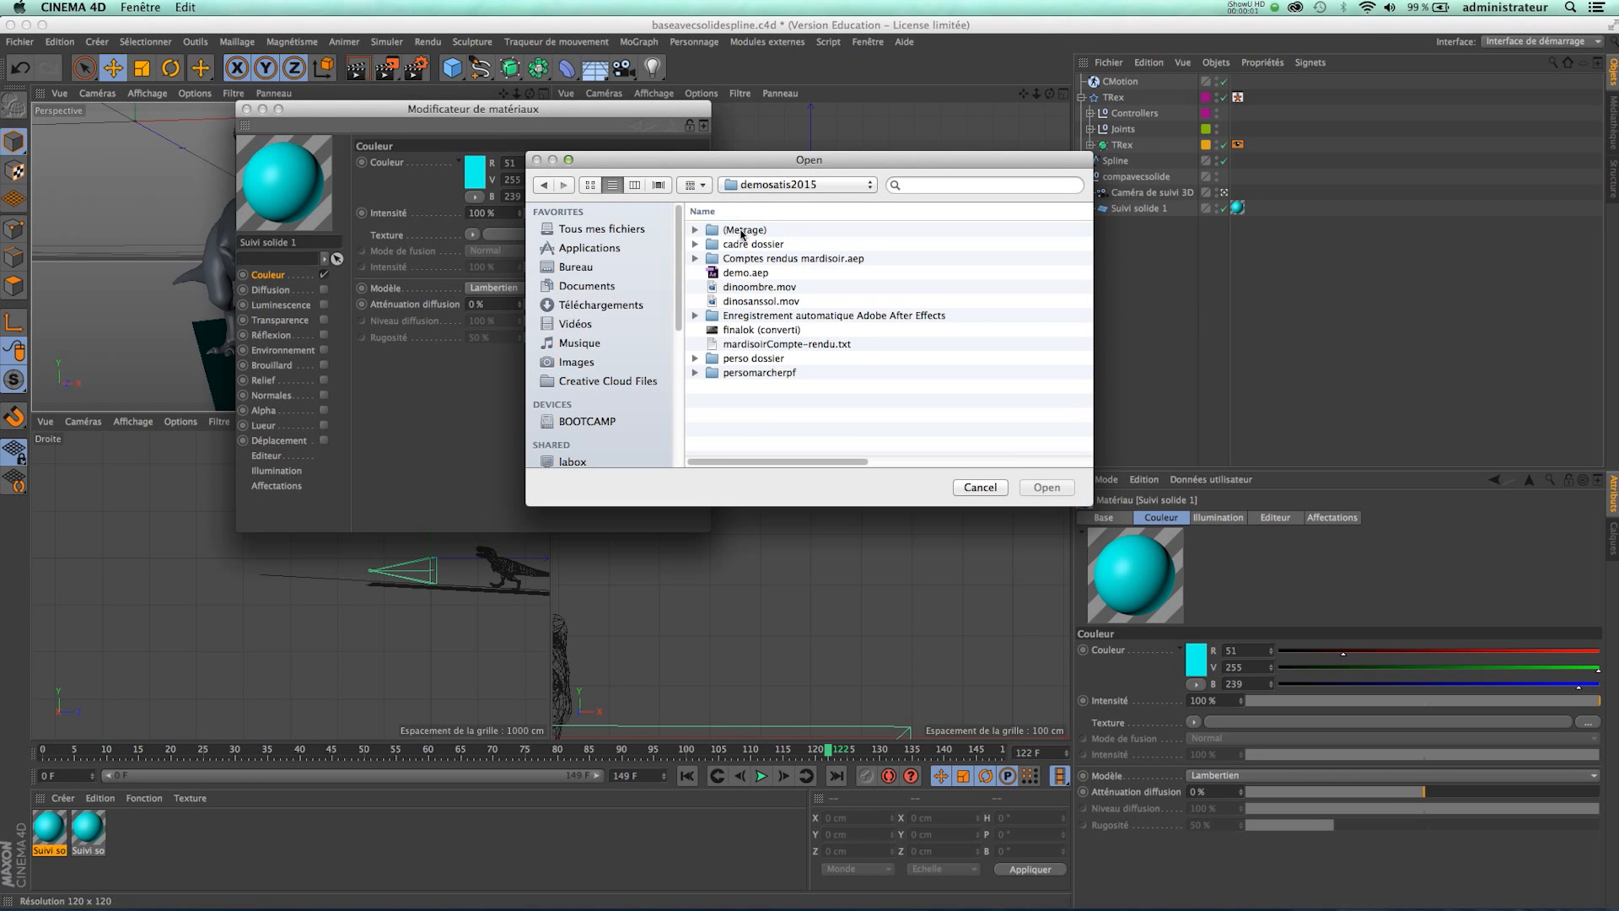
double_click(742, 229)
double_click(741, 229)
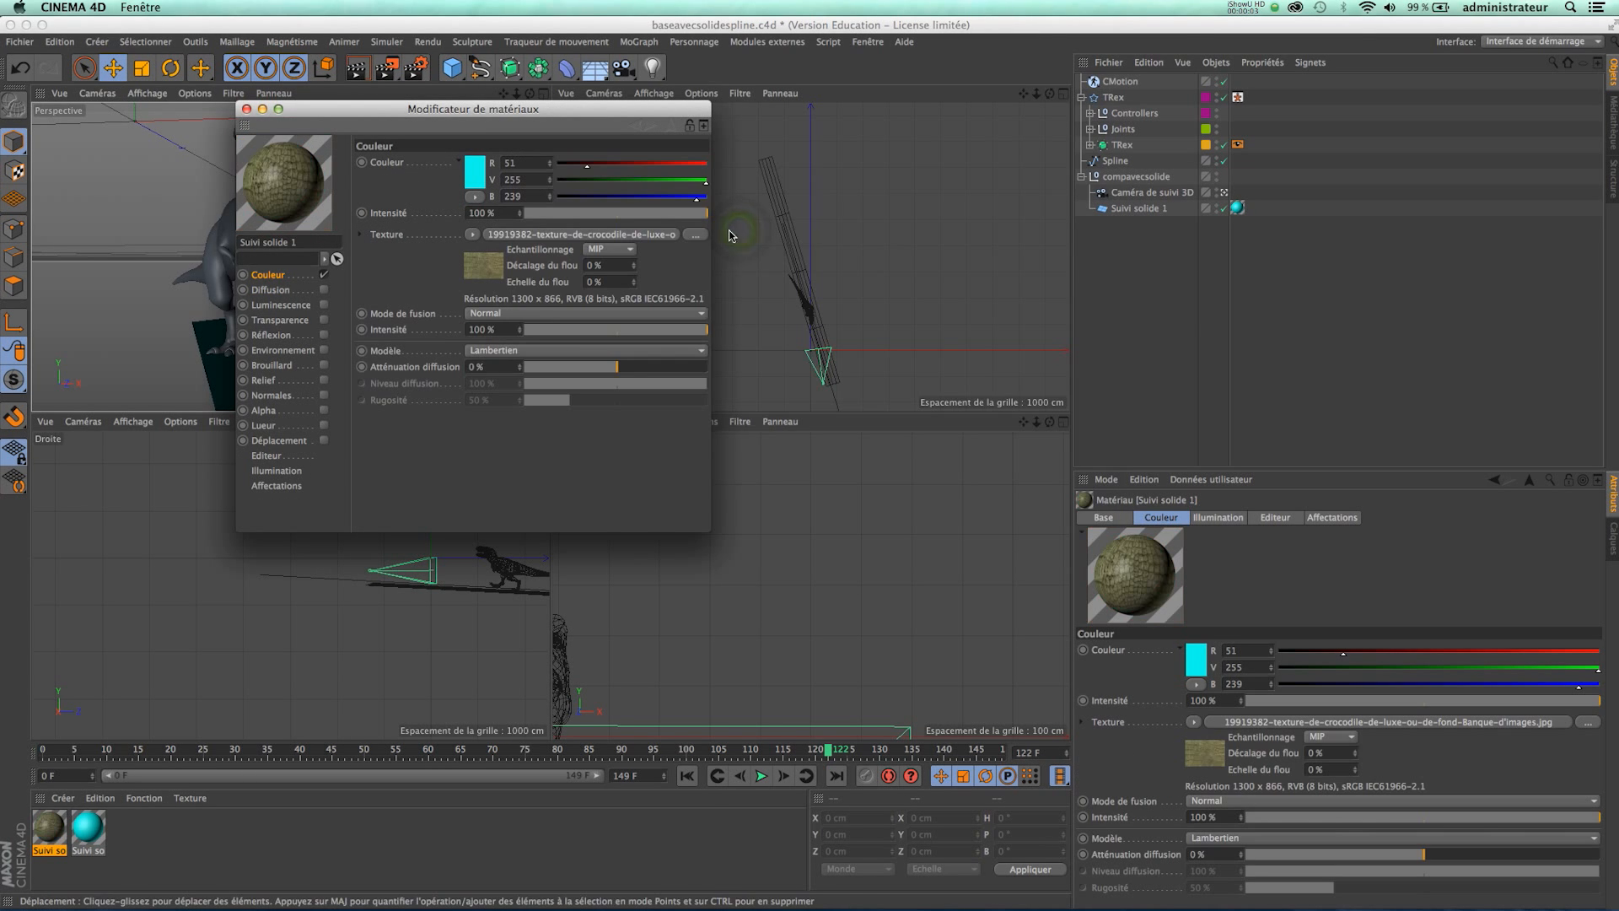
drag(473, 109, 1270, 244)
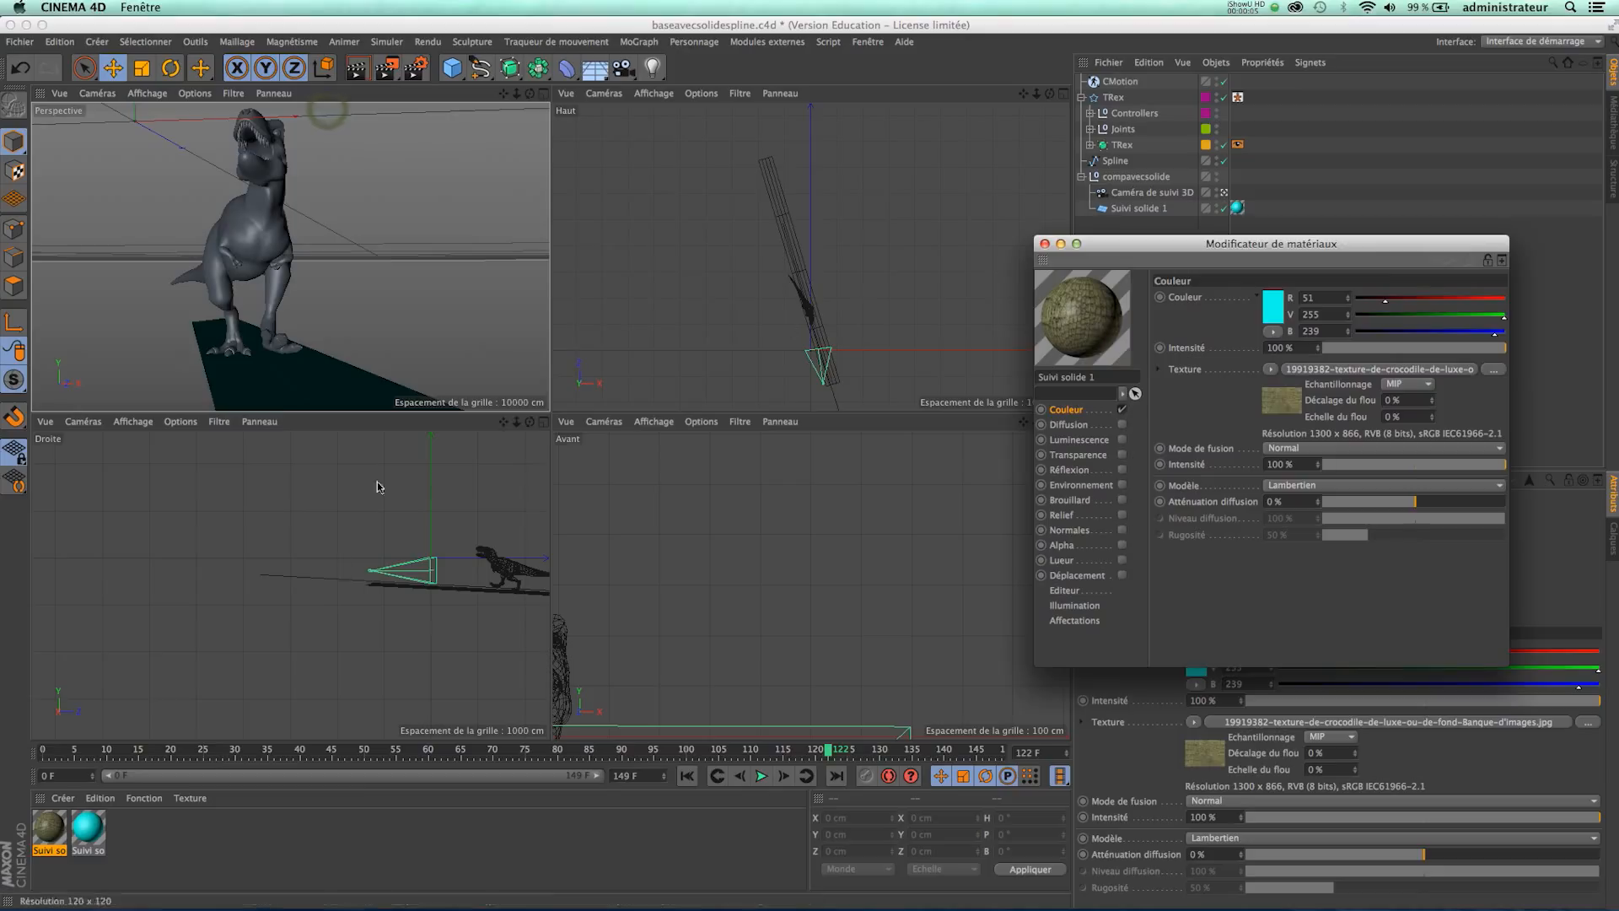
Apply the crocodile-textured Suivi solide 1 material to the T-Rex body in the perspective view and close the material editor.
drag(42, 831, 793, 311)
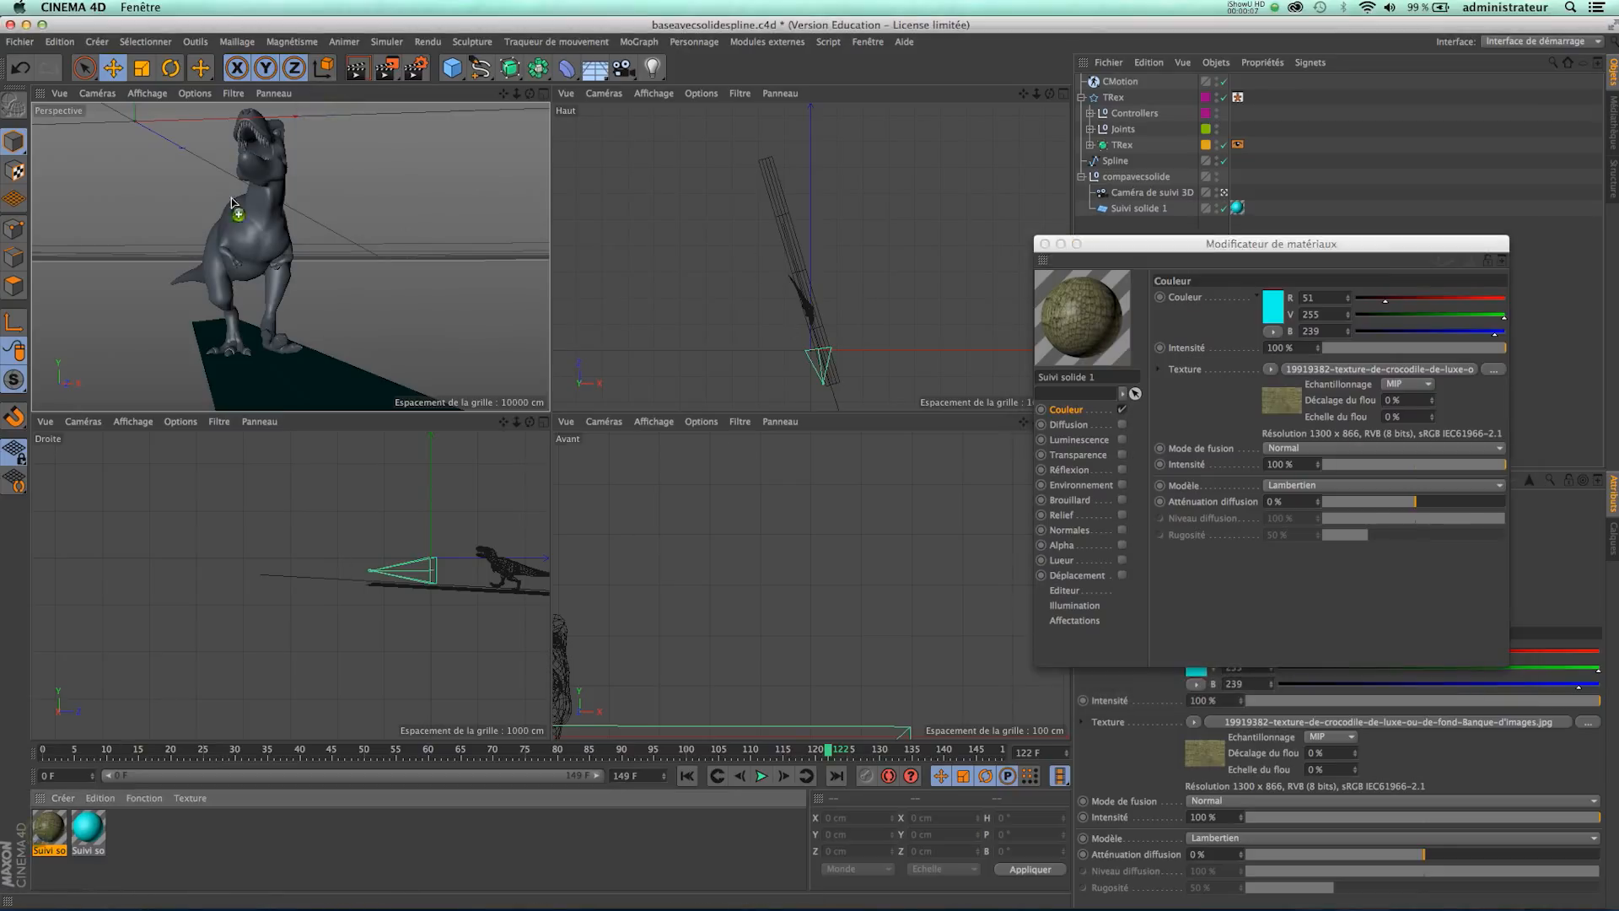
drag(232, 203, 236, 211)
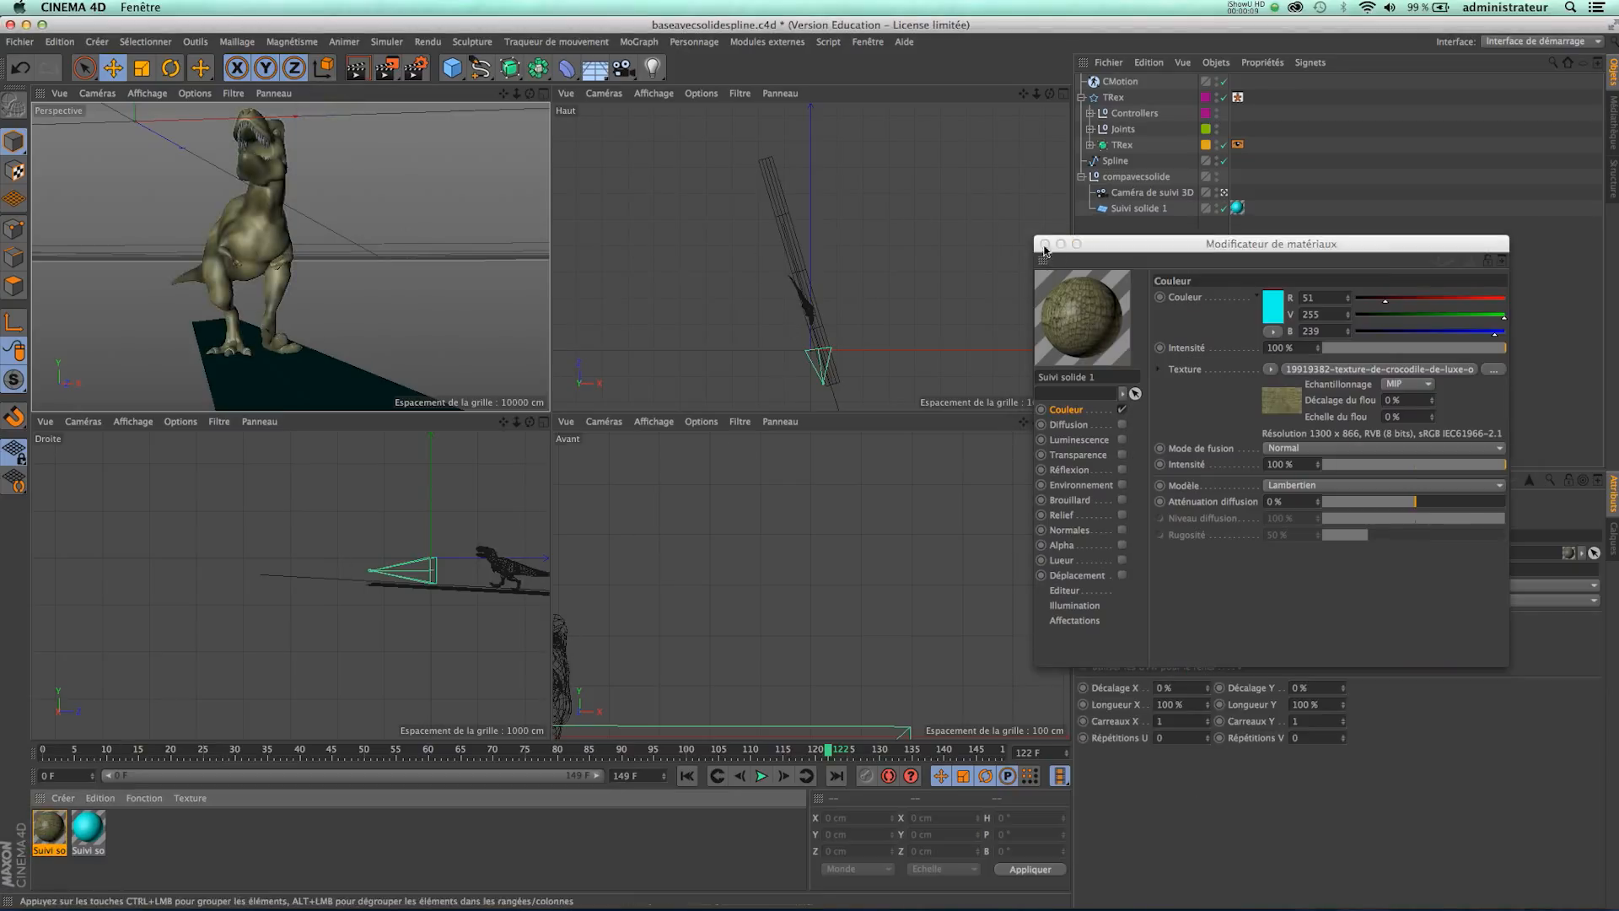
click(1044, 245)
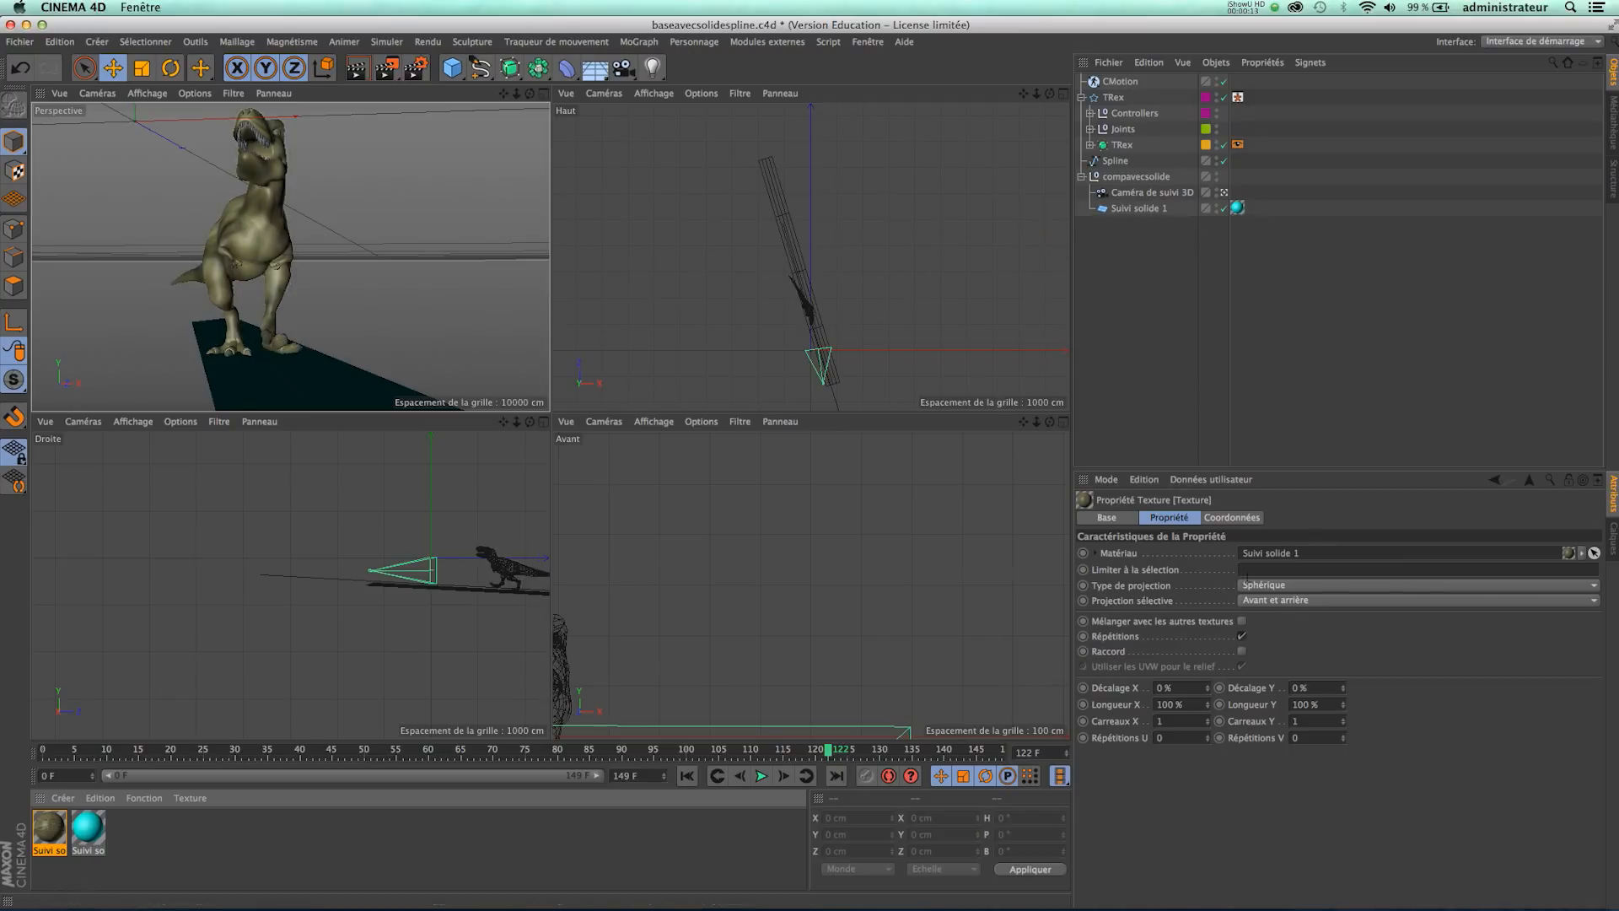
Try the UVW projection for the texture on the T-Rex's Body object and set its projection type to Cubique.
click(1276, 588)
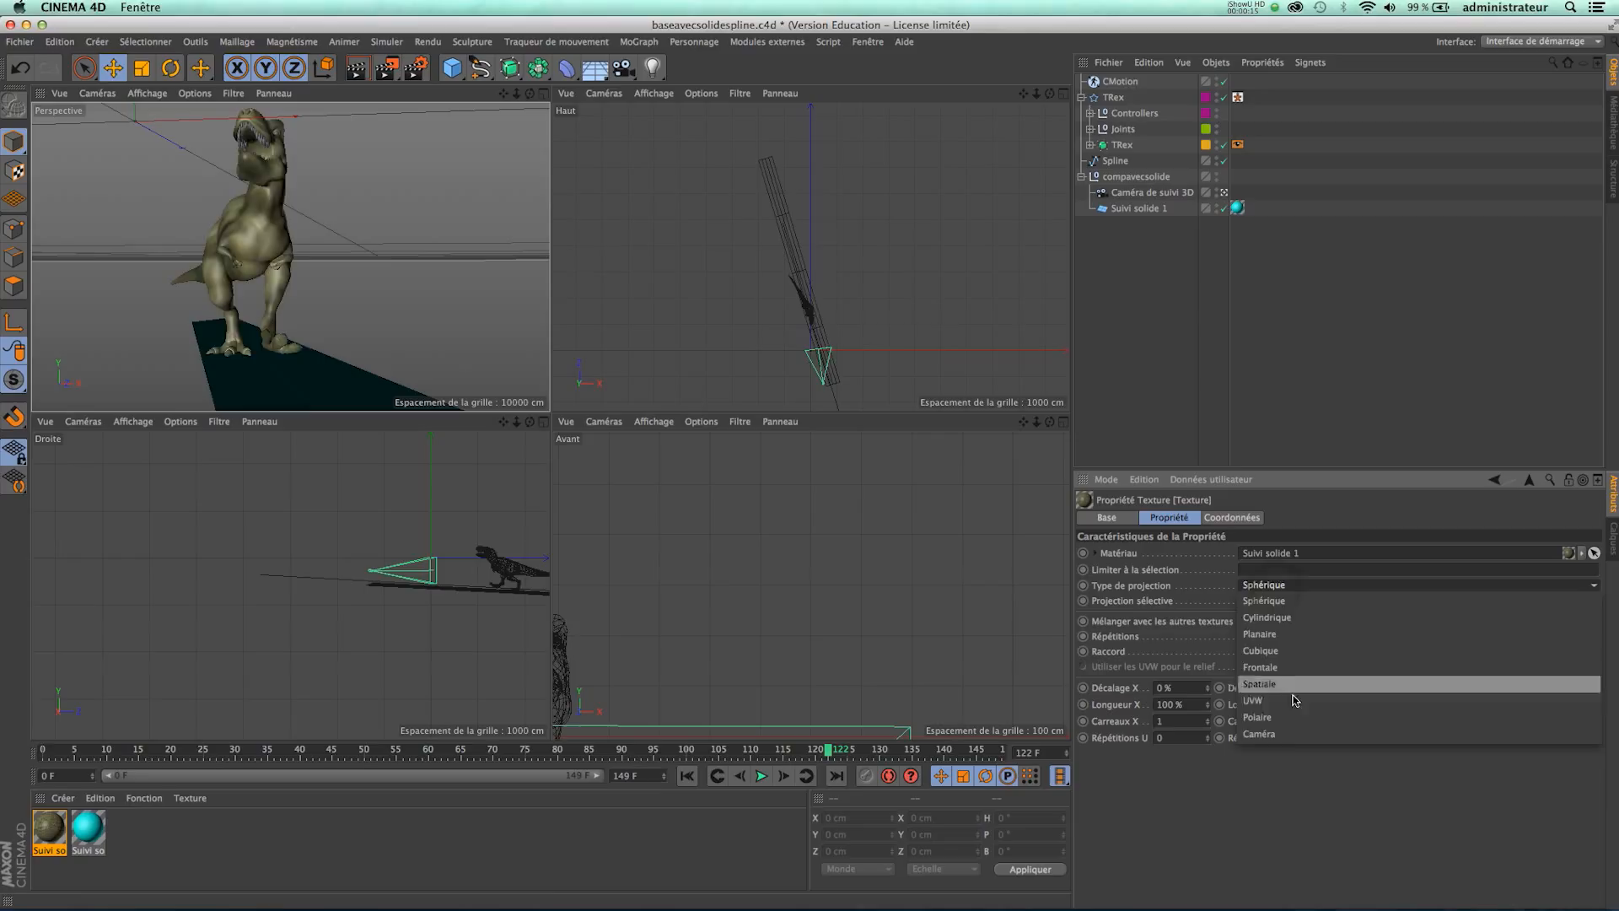
click(1295, 700)
click(250, 284)
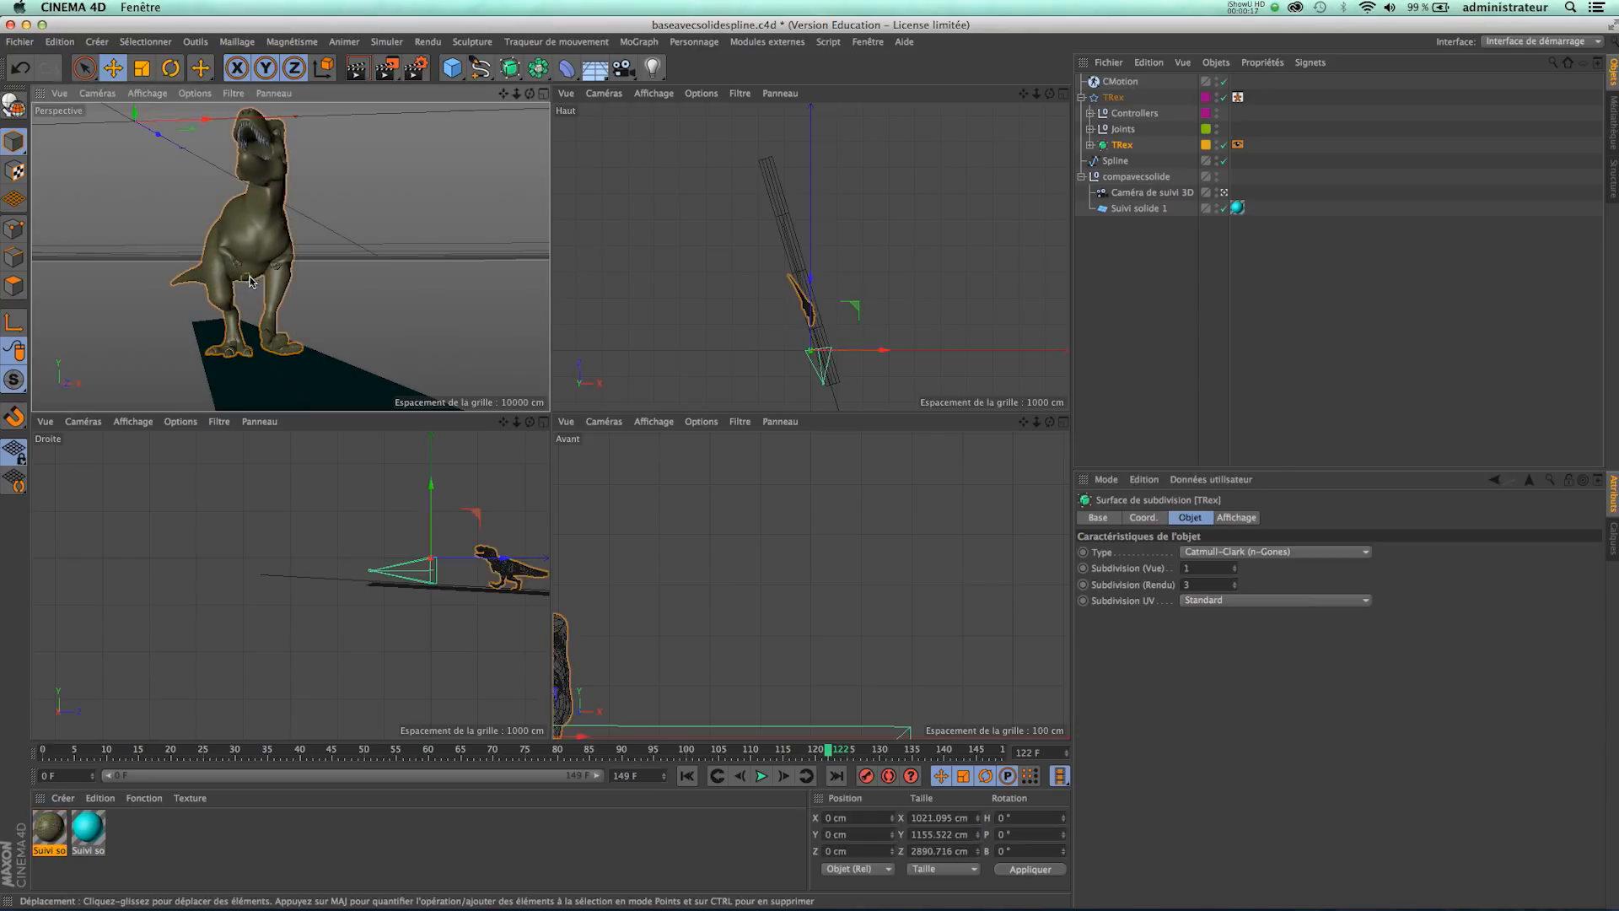
click(1083, 97)
click(1083, 97)
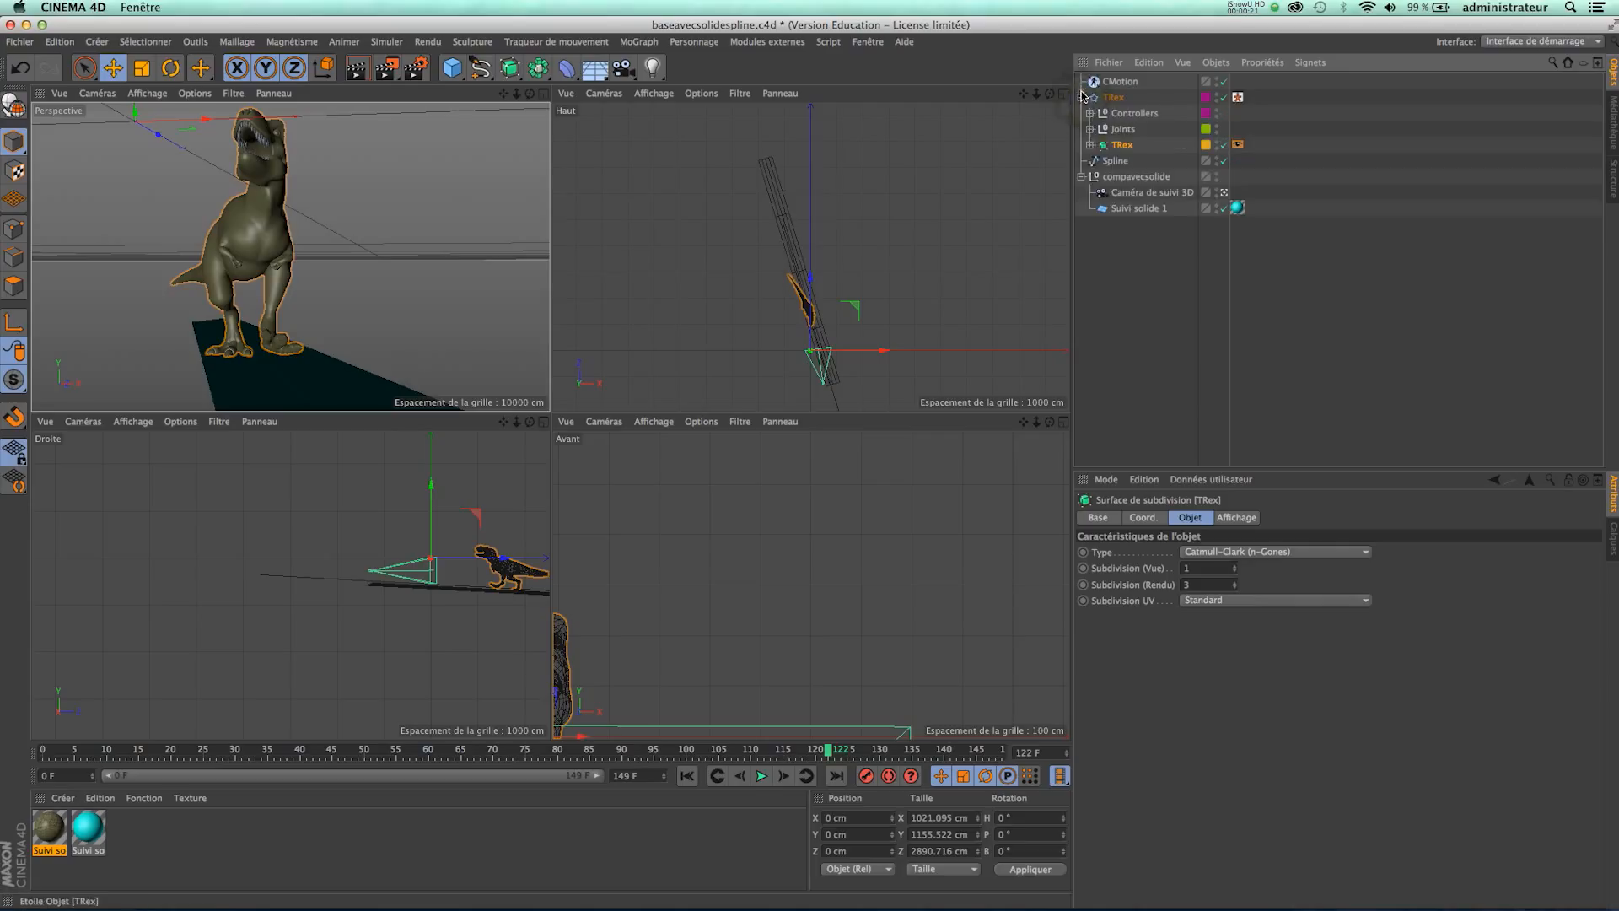
click(1091, 145)
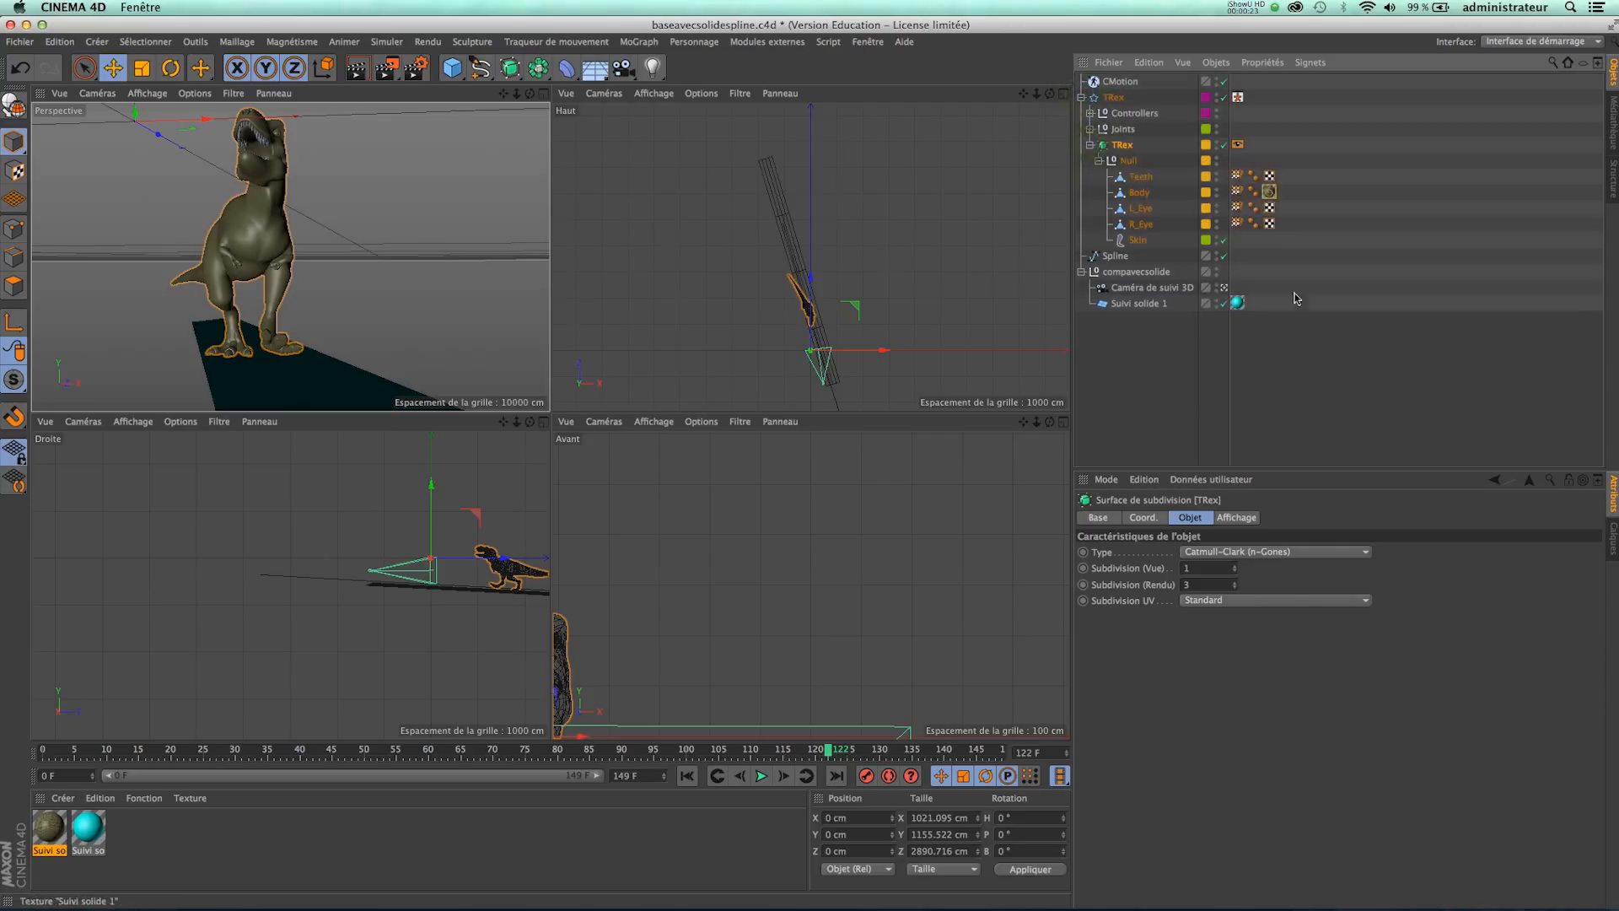
click(1269, 192)
click(1306, 585)
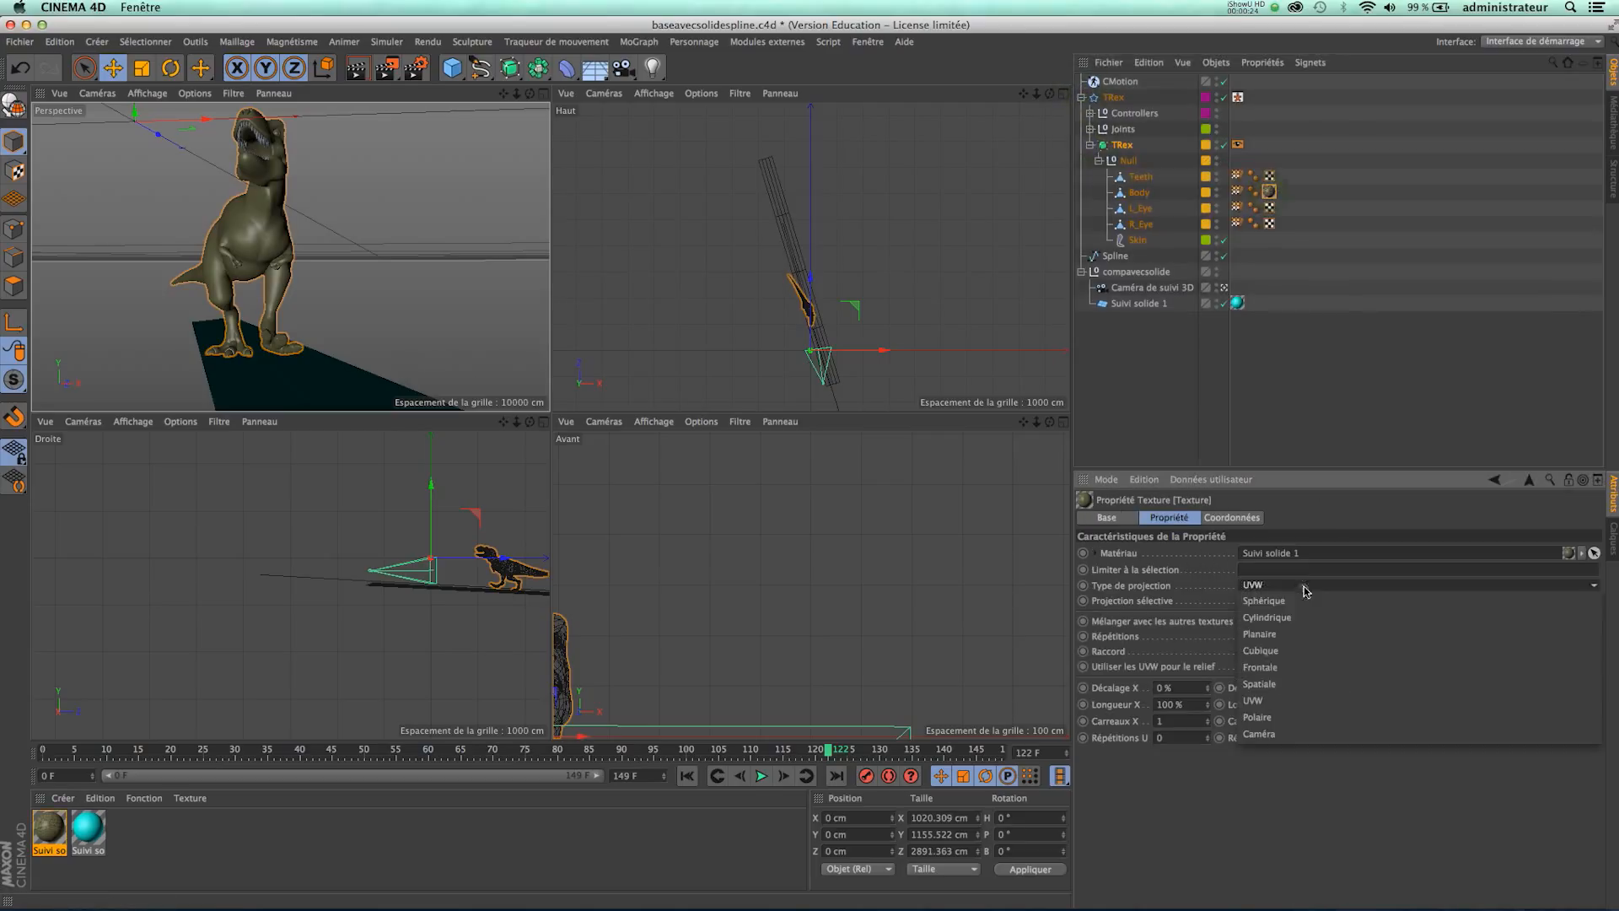
click(1303, 650)
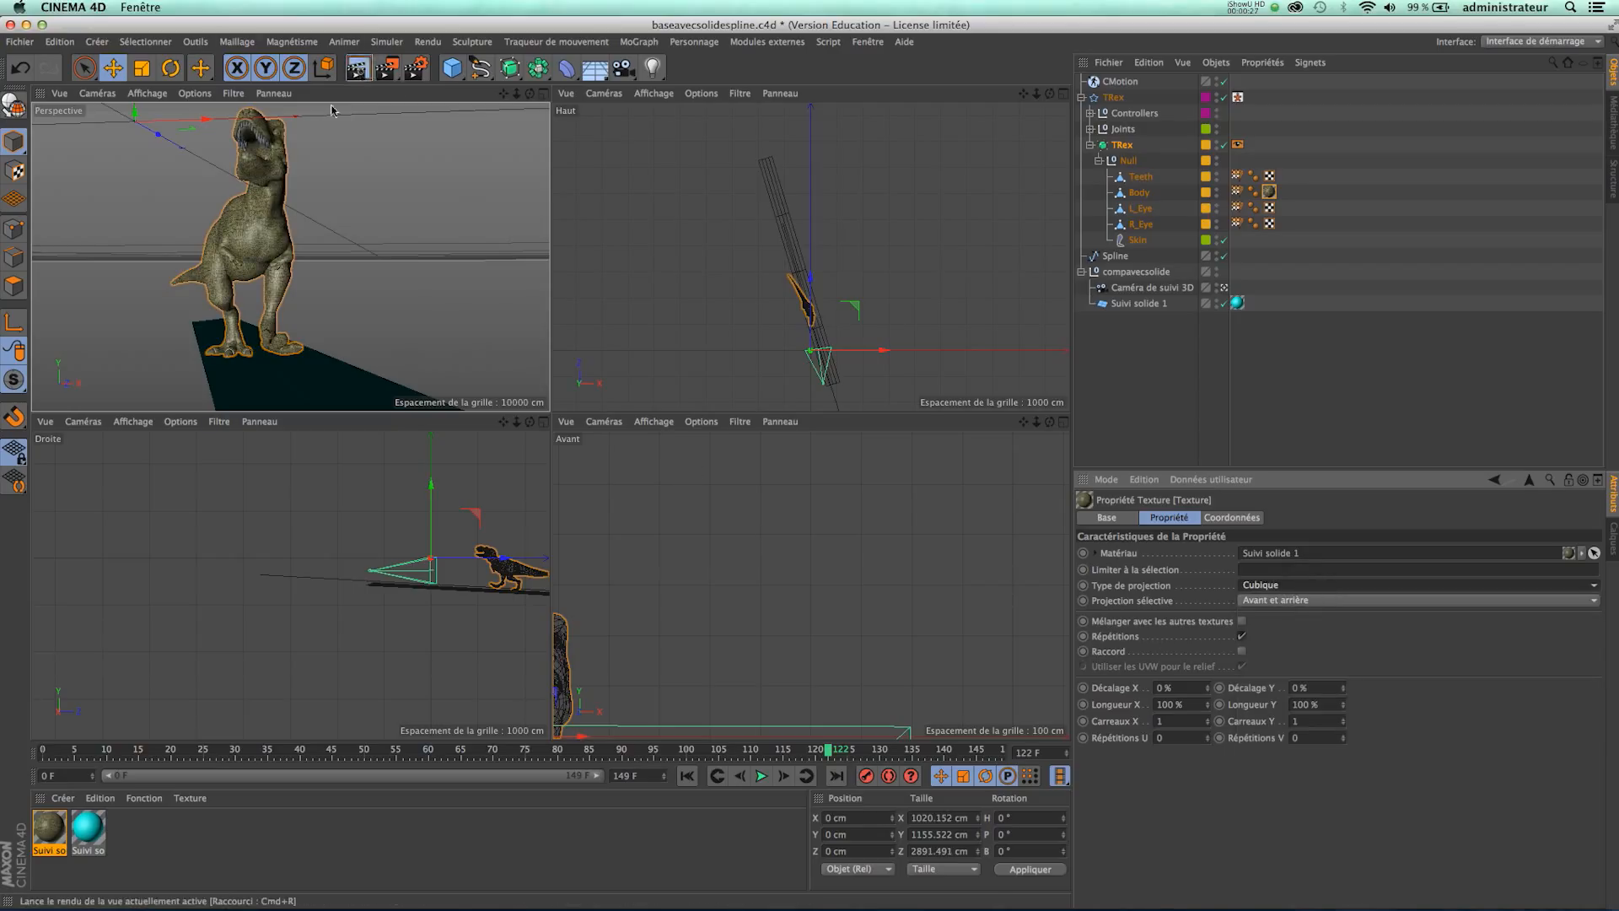
Render the perspective view to check the crocodile texture on the T-Rex.
click(356, 67)
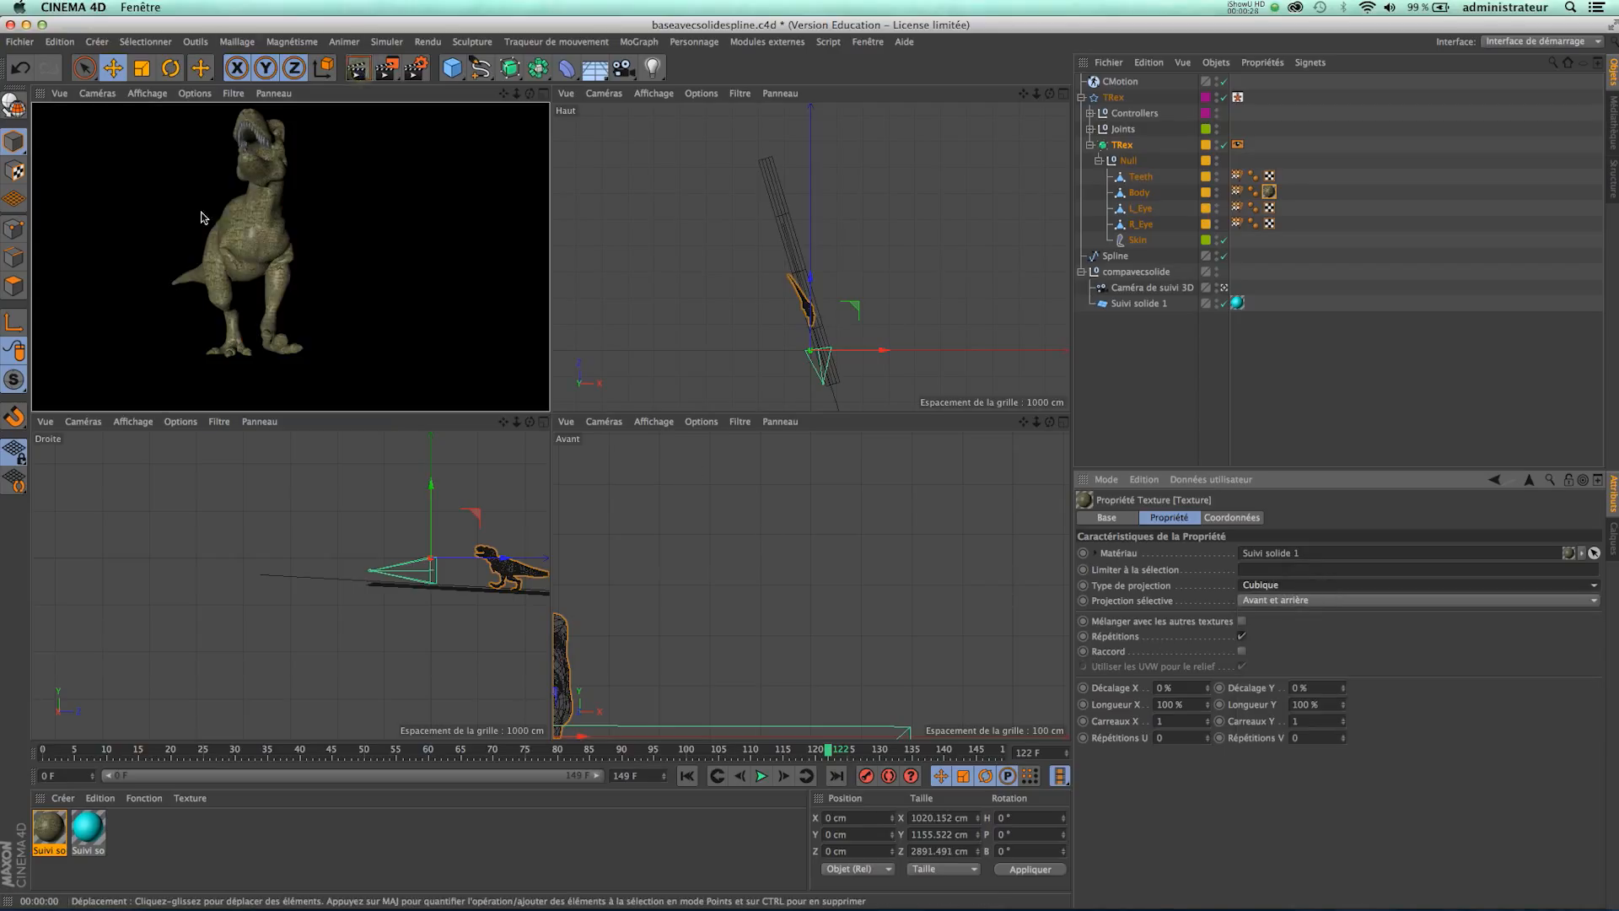
middle_click(489, 152)
click(361, 72)
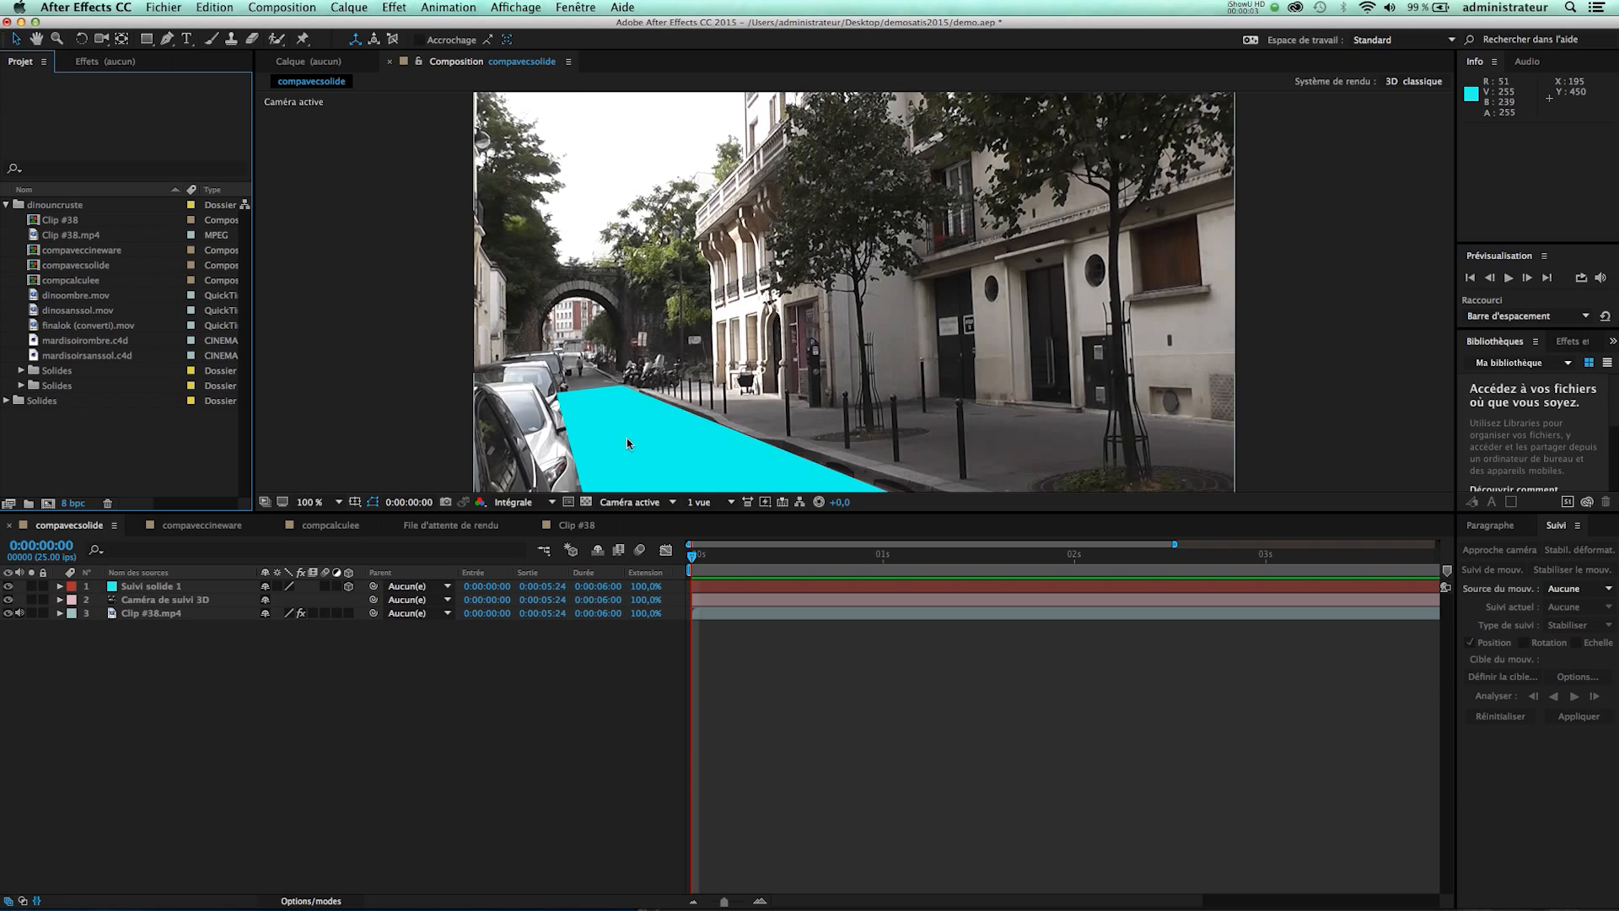
Switch to After Effects and import mardisoir.c4d from the (Metrage) folder into the project.
click(353, 389)
click(171, 8)
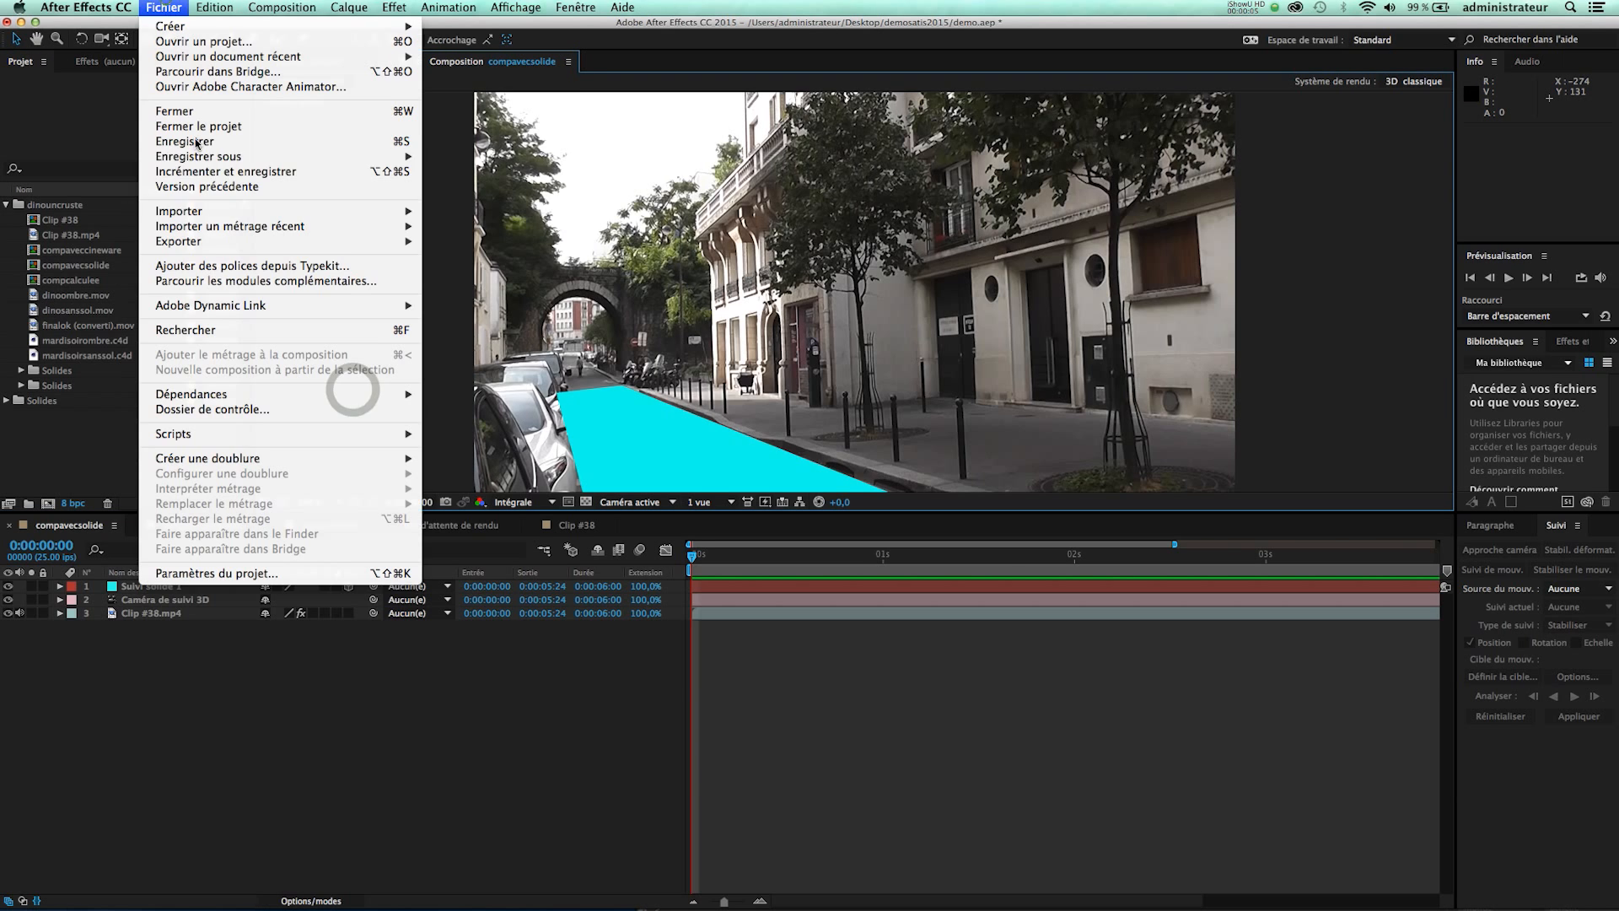
mouse_move(397, 212)
click(489, 211)
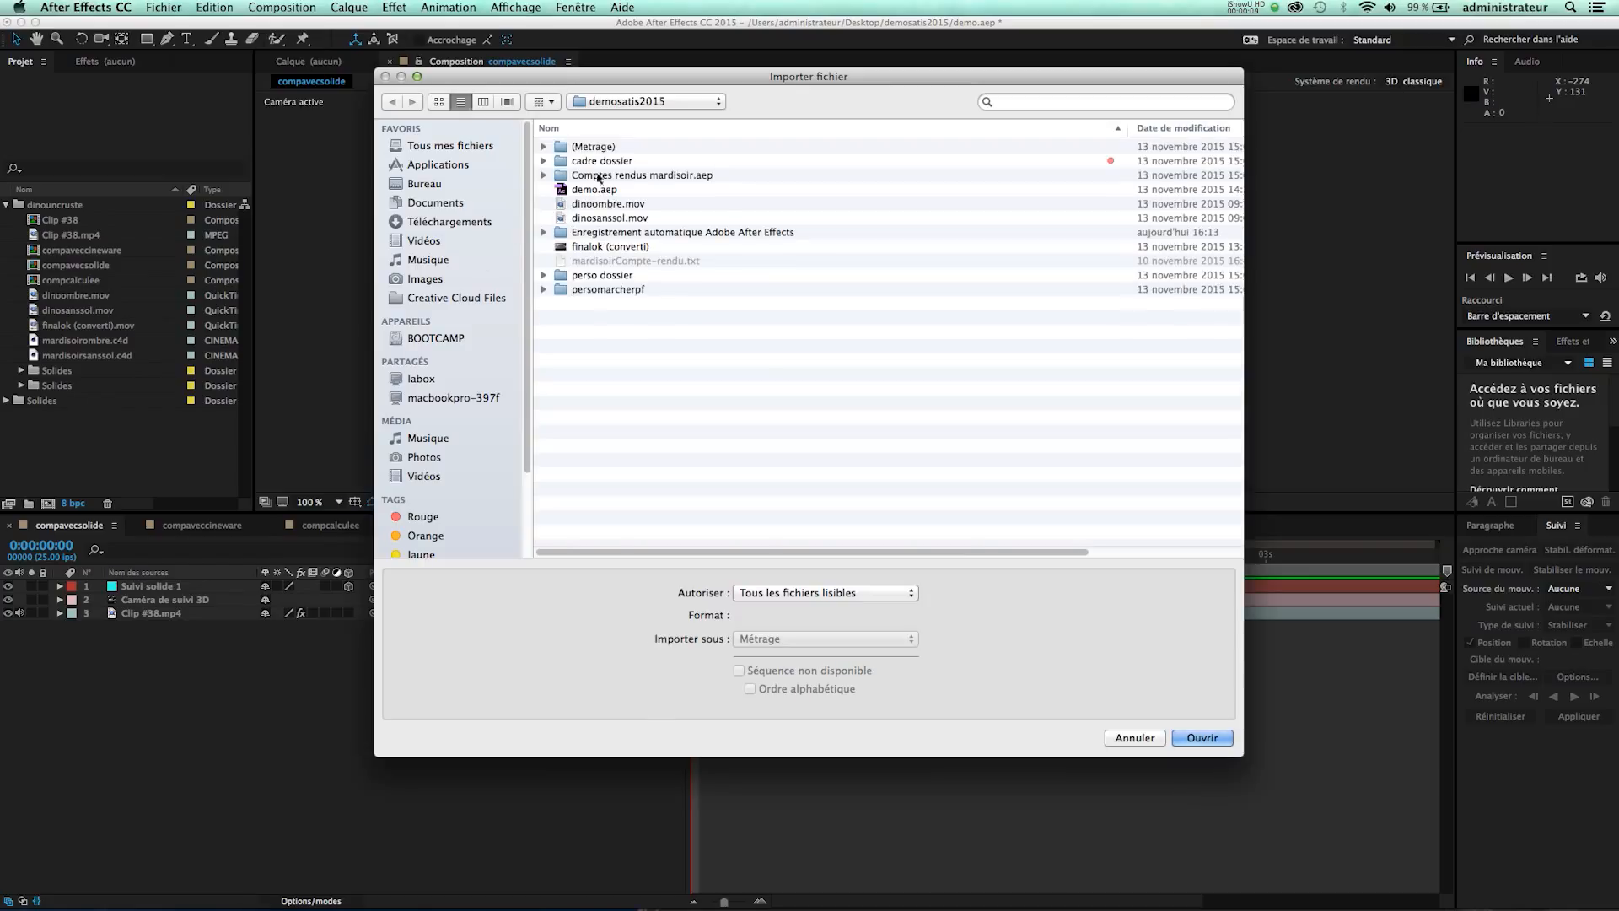
double_click(590, 146)
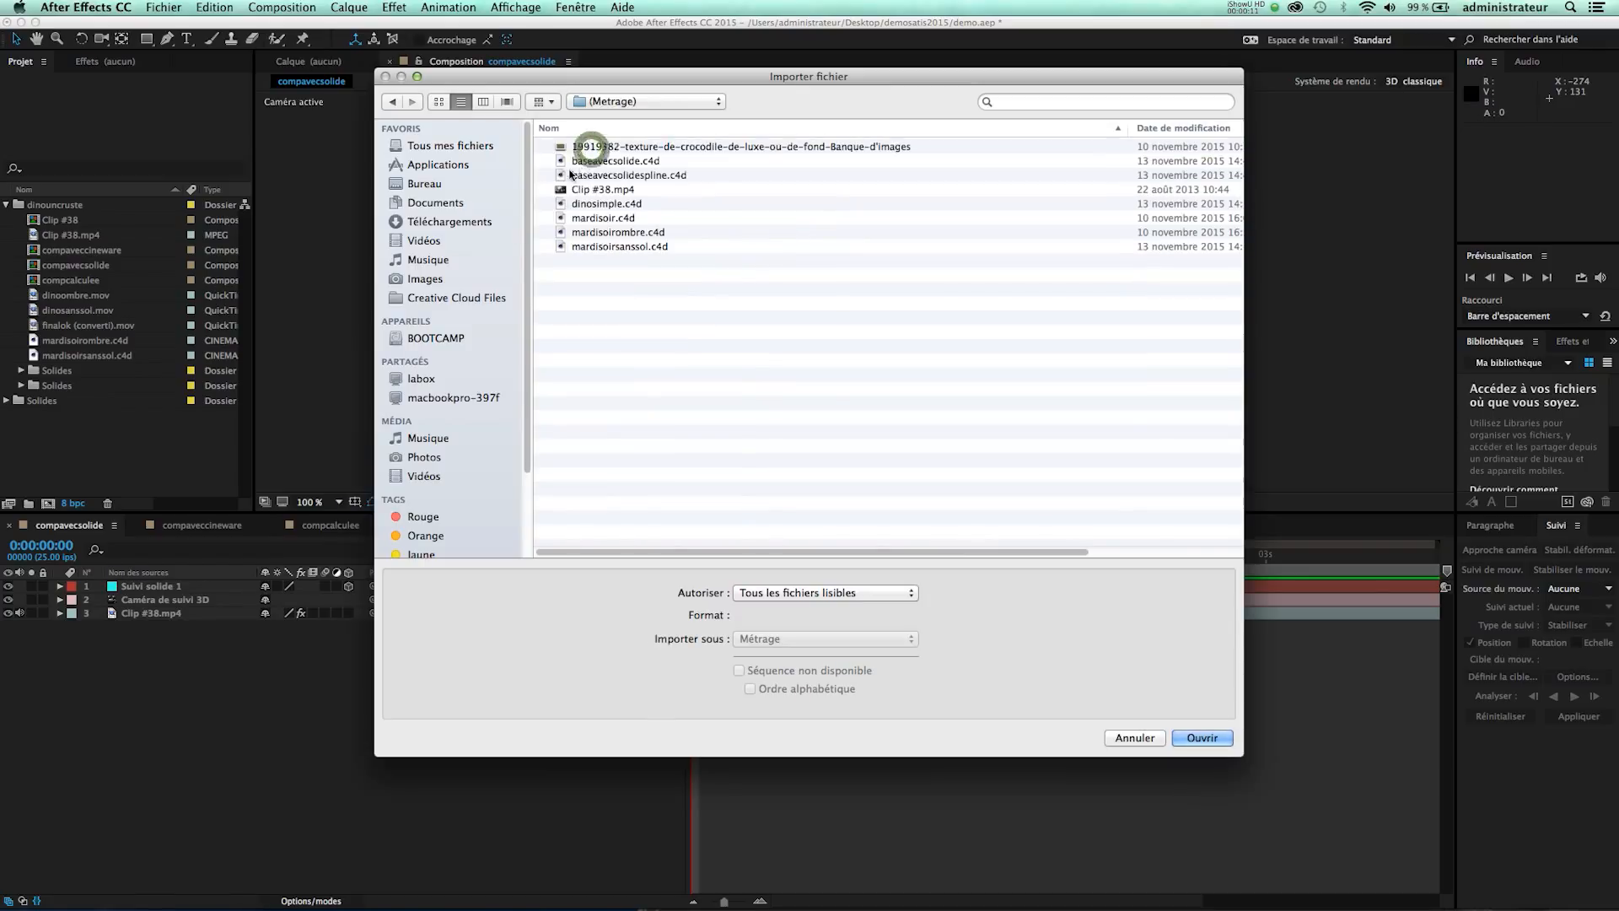
click(602, 219)
double_click(601, 219)
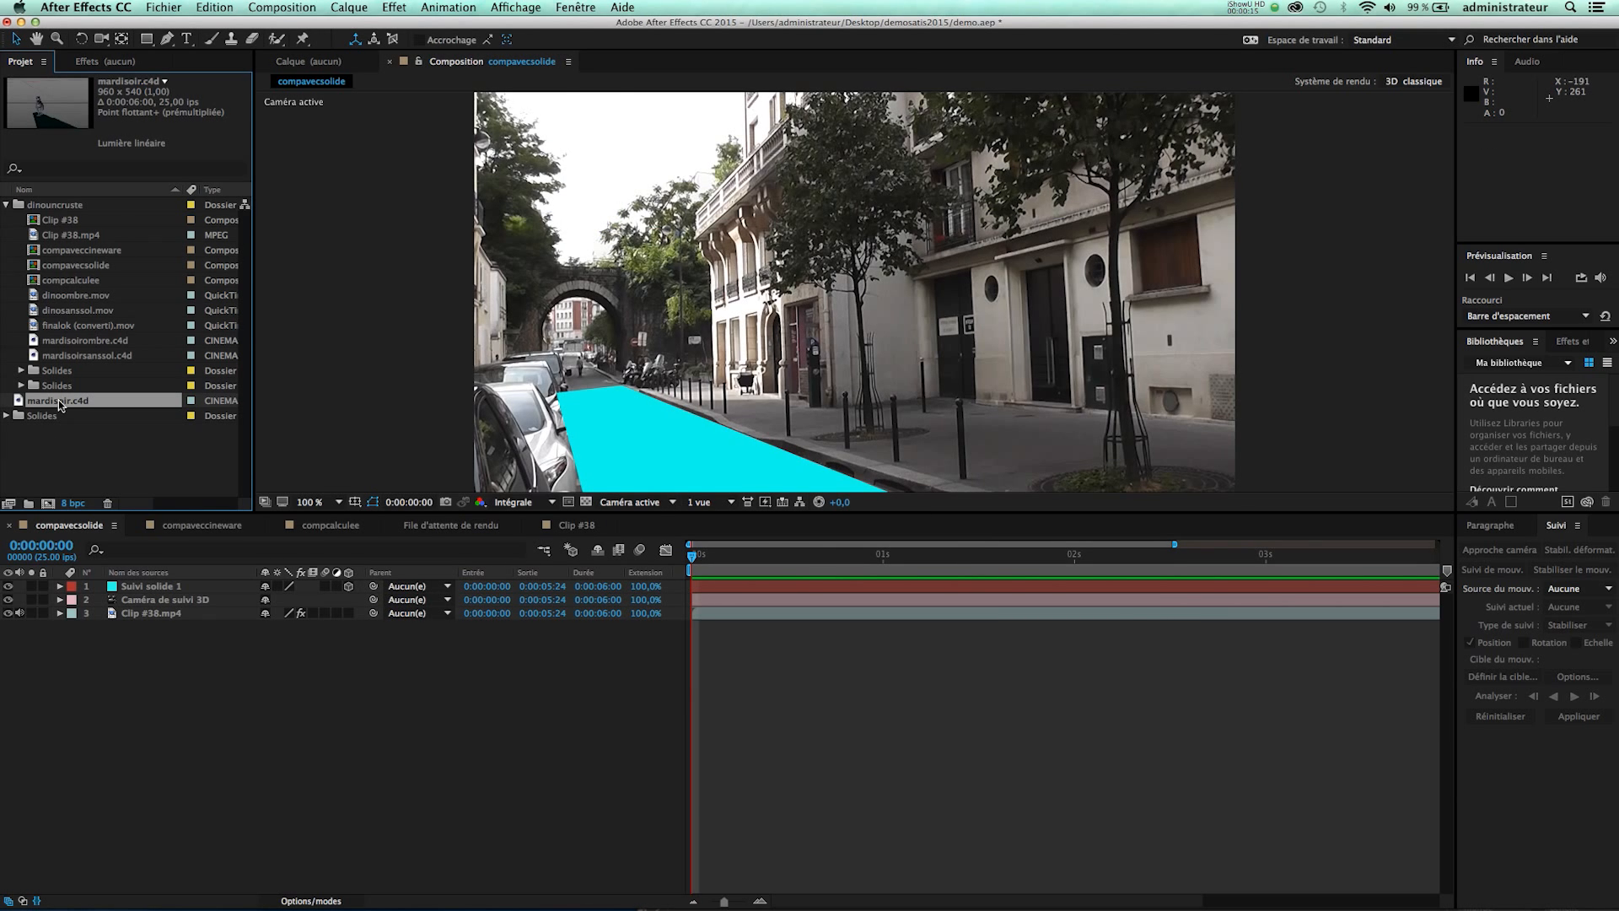
Open the mardisoir.c4d footage in its own viewer and scrub through it to preview the T-Rex's walk.
double_click(59, 403)
drag(717, 564, 1028, 559)
drag(1202, 558, 514, 522)
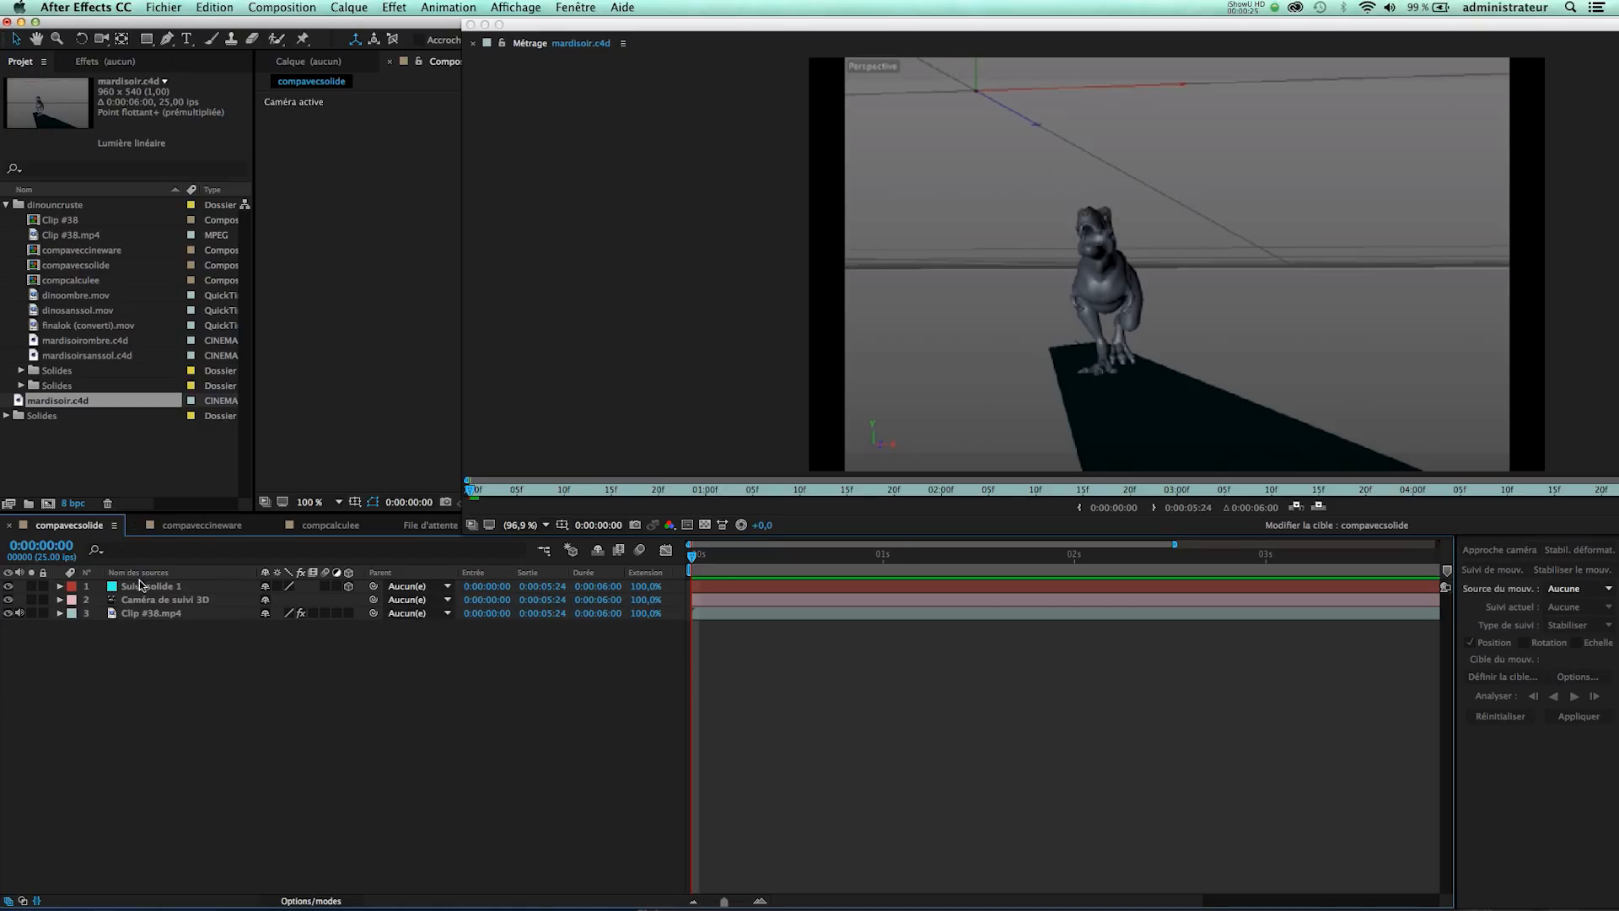
Close the footage viewer and add mardisoir.c4d to the compavecsolide composition above the Suivi solide 1 layer.
click(141, 585)
click(469, 24)
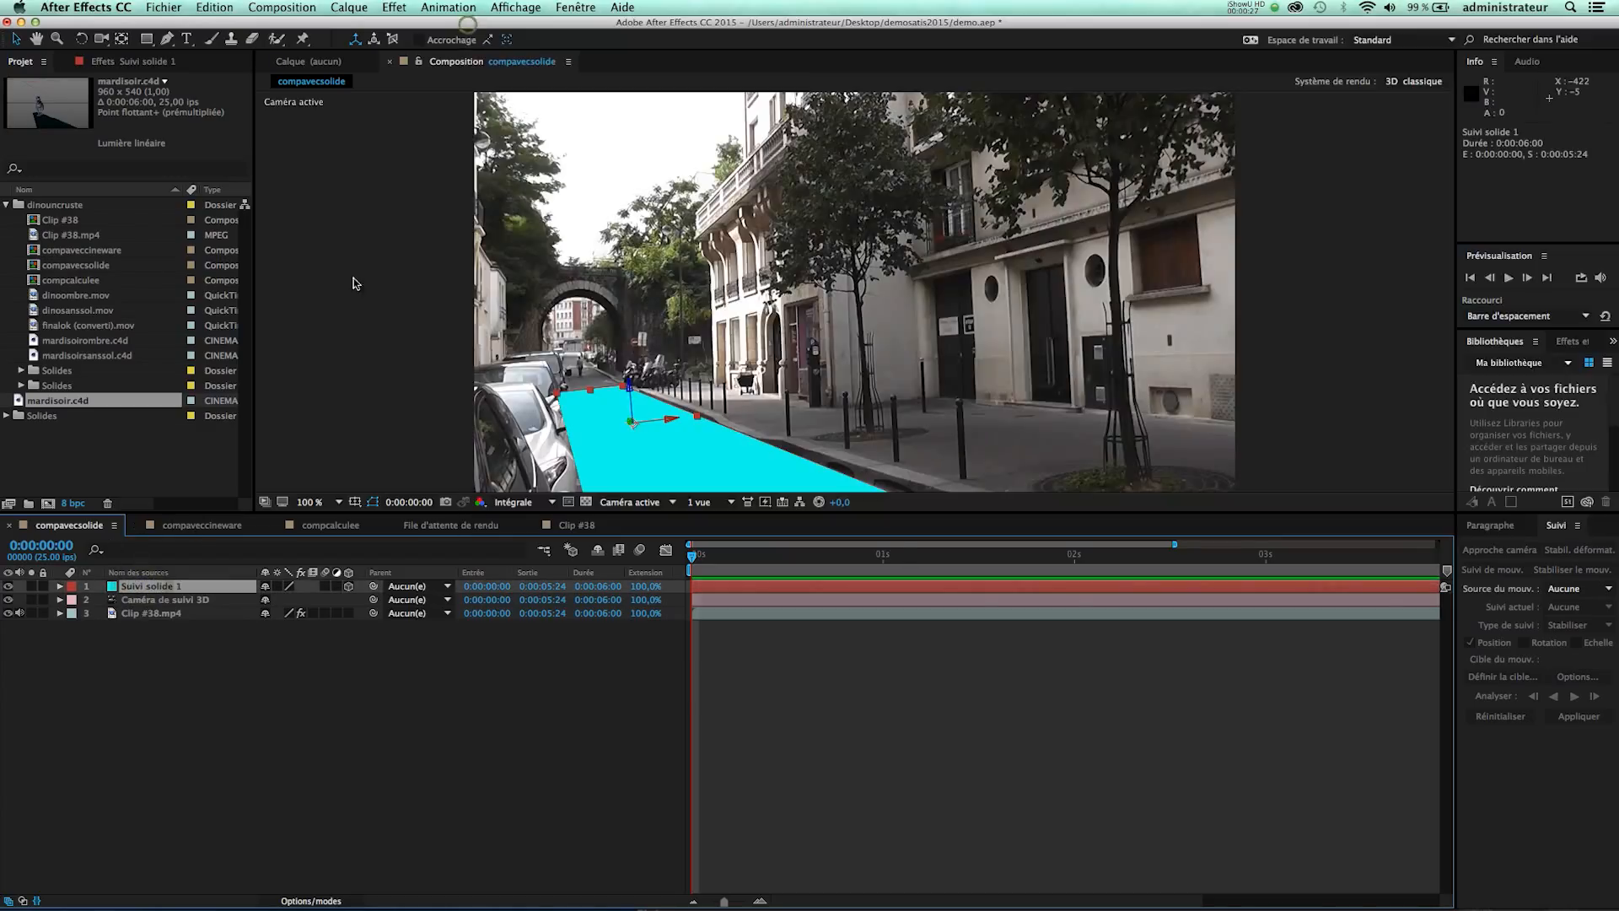
drag(64, 402, 154, 589)
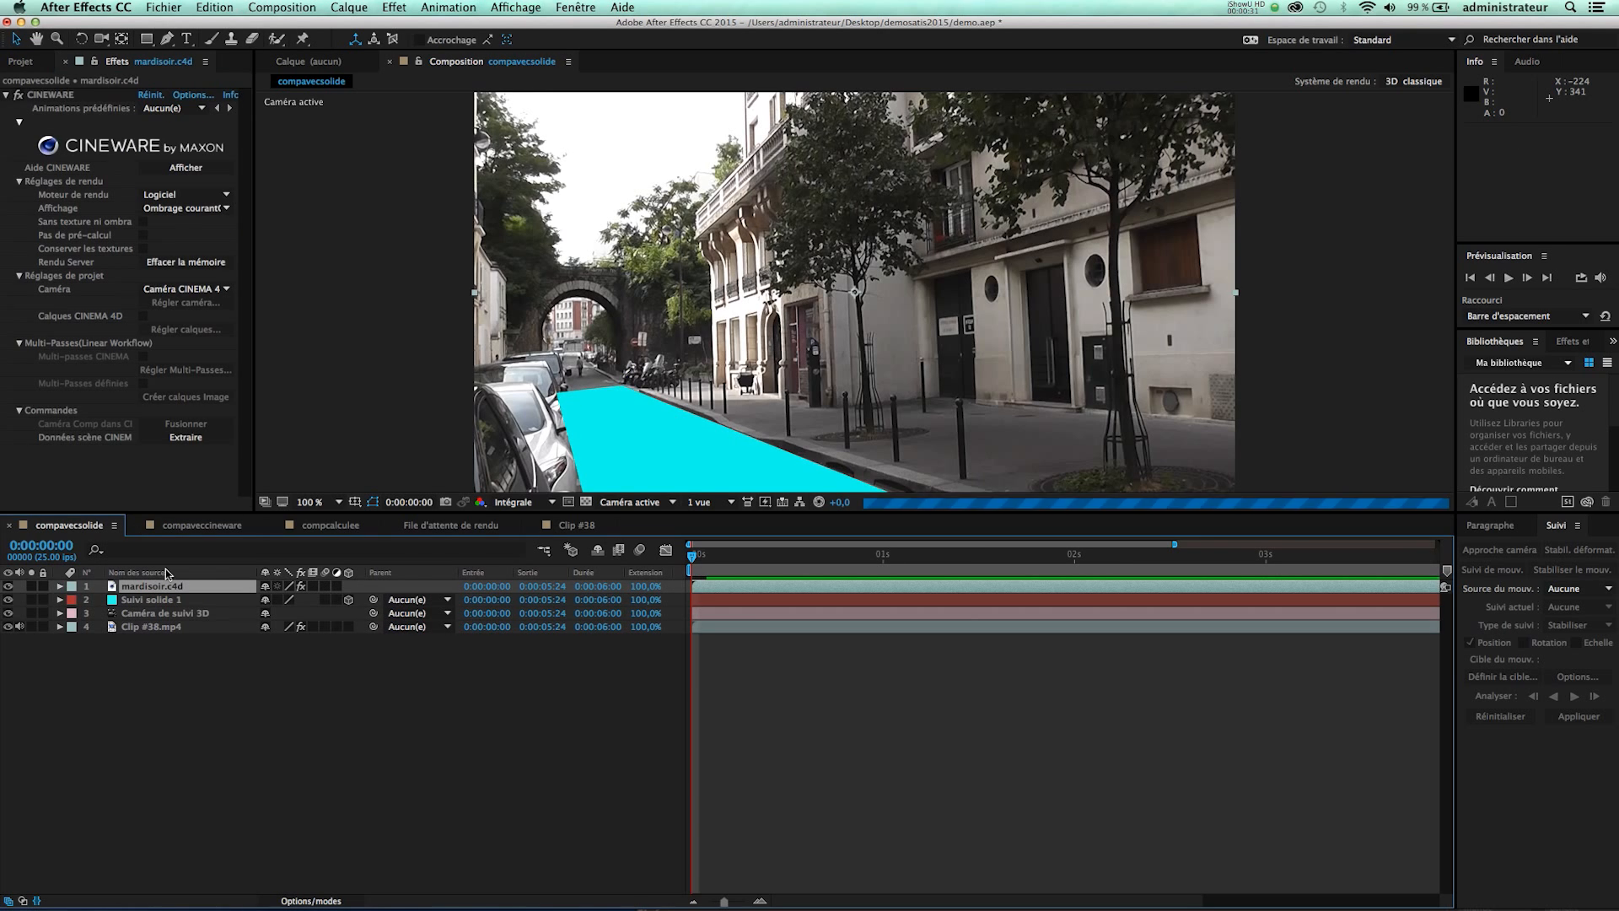
Check the T-Rex over the street footage at several times up to past 0:00:03:04, and return to 0:00:01:16.
drag(706, 563, 822, 555)
click(928, 563)
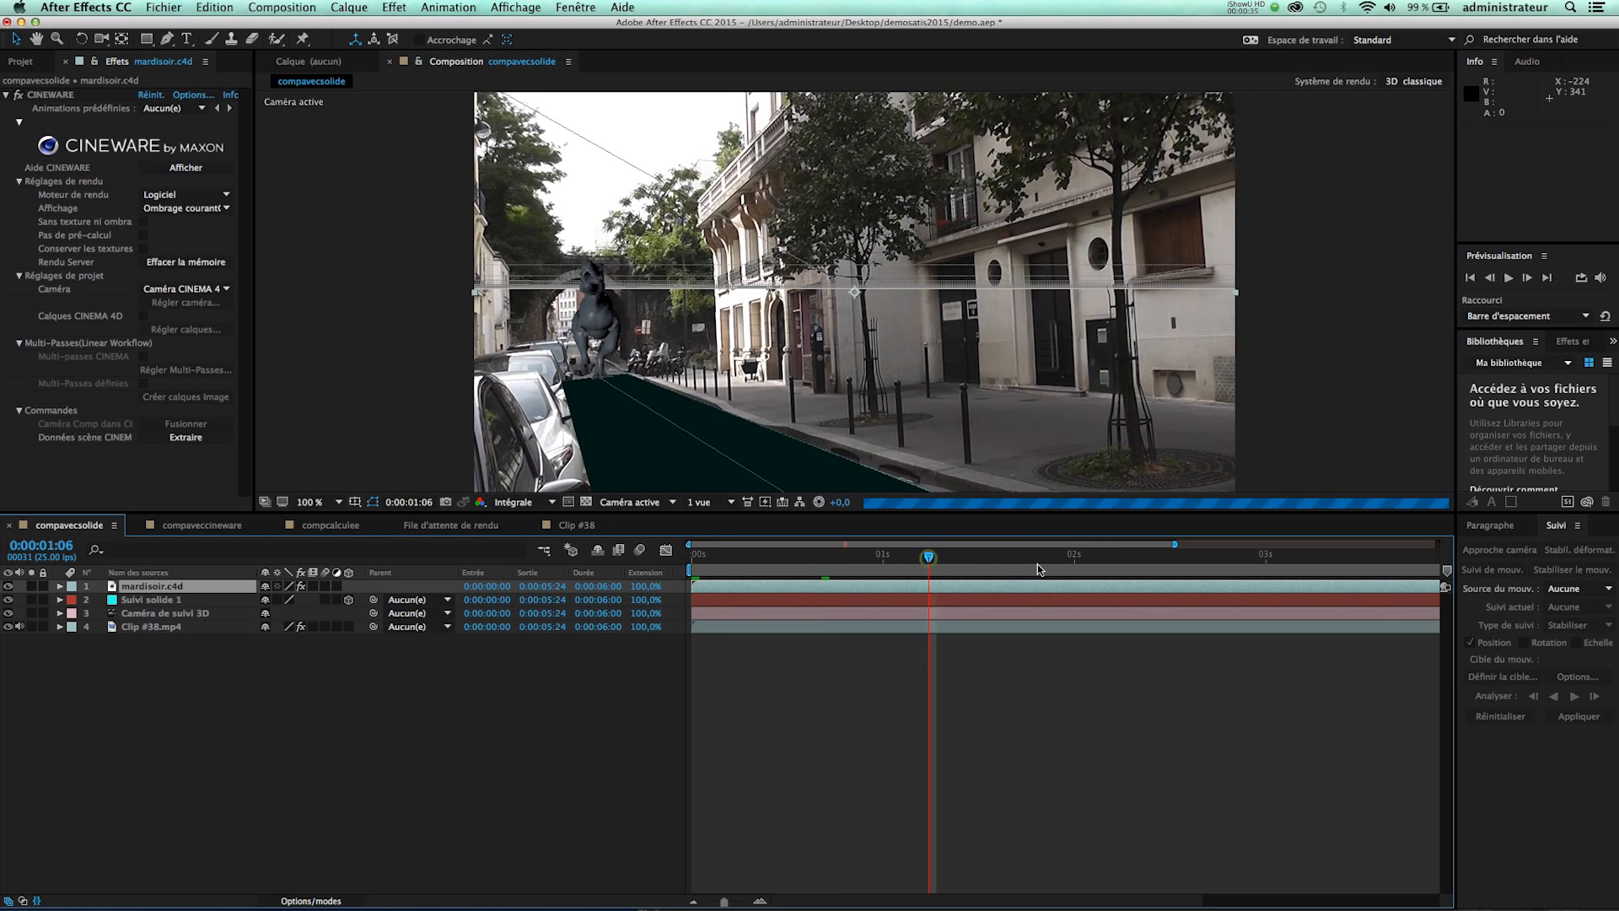
click(1120, 561)
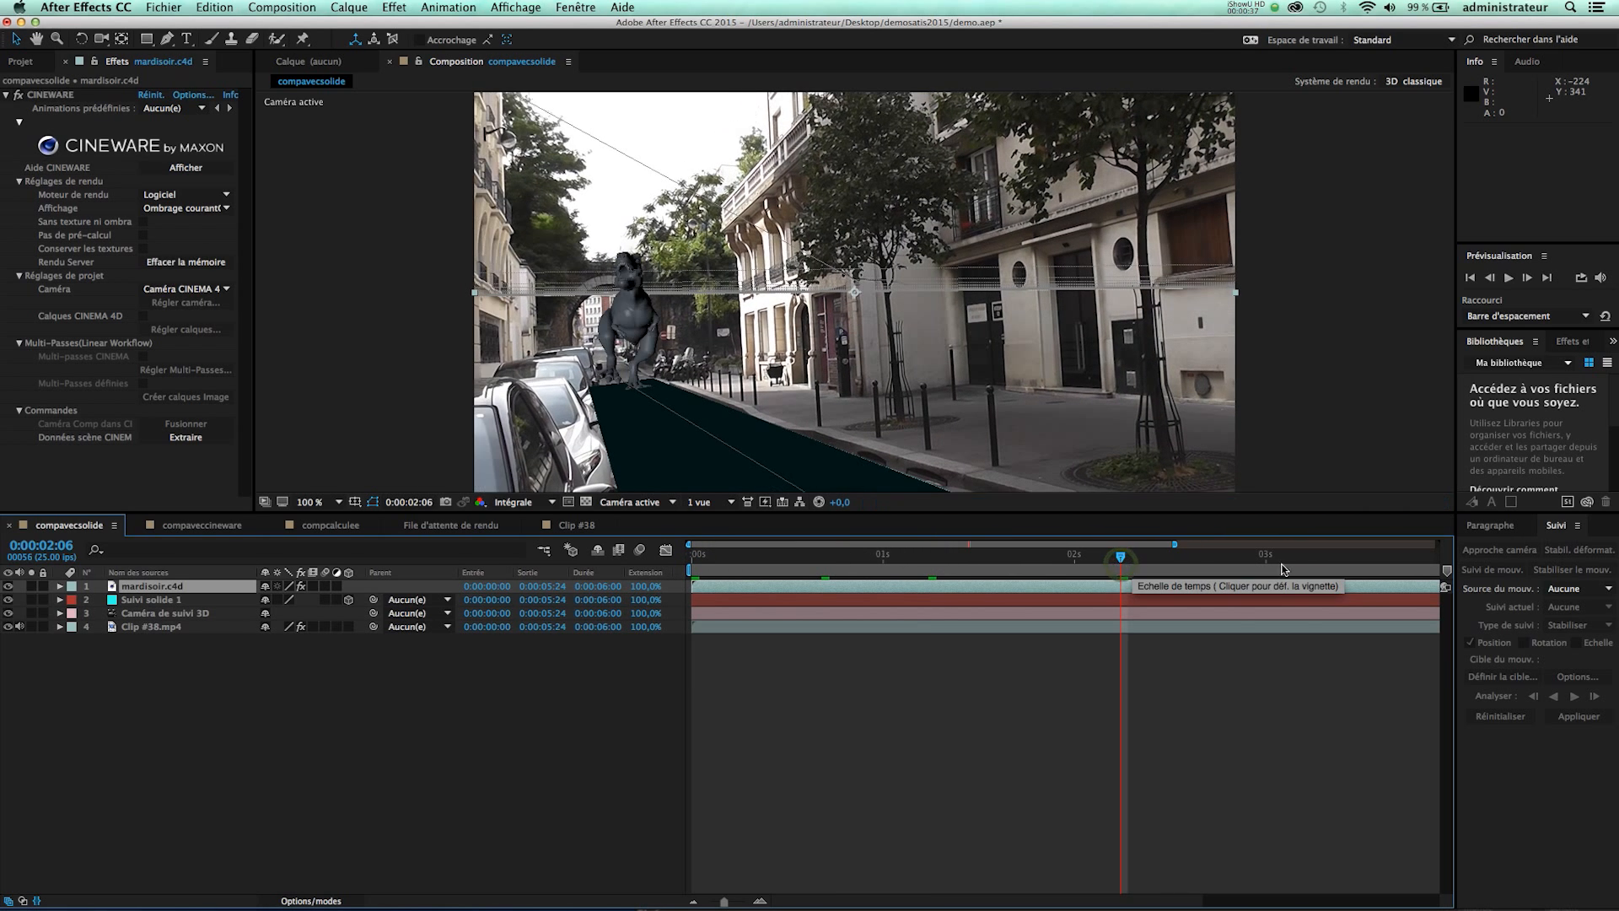
click(1298, 560)
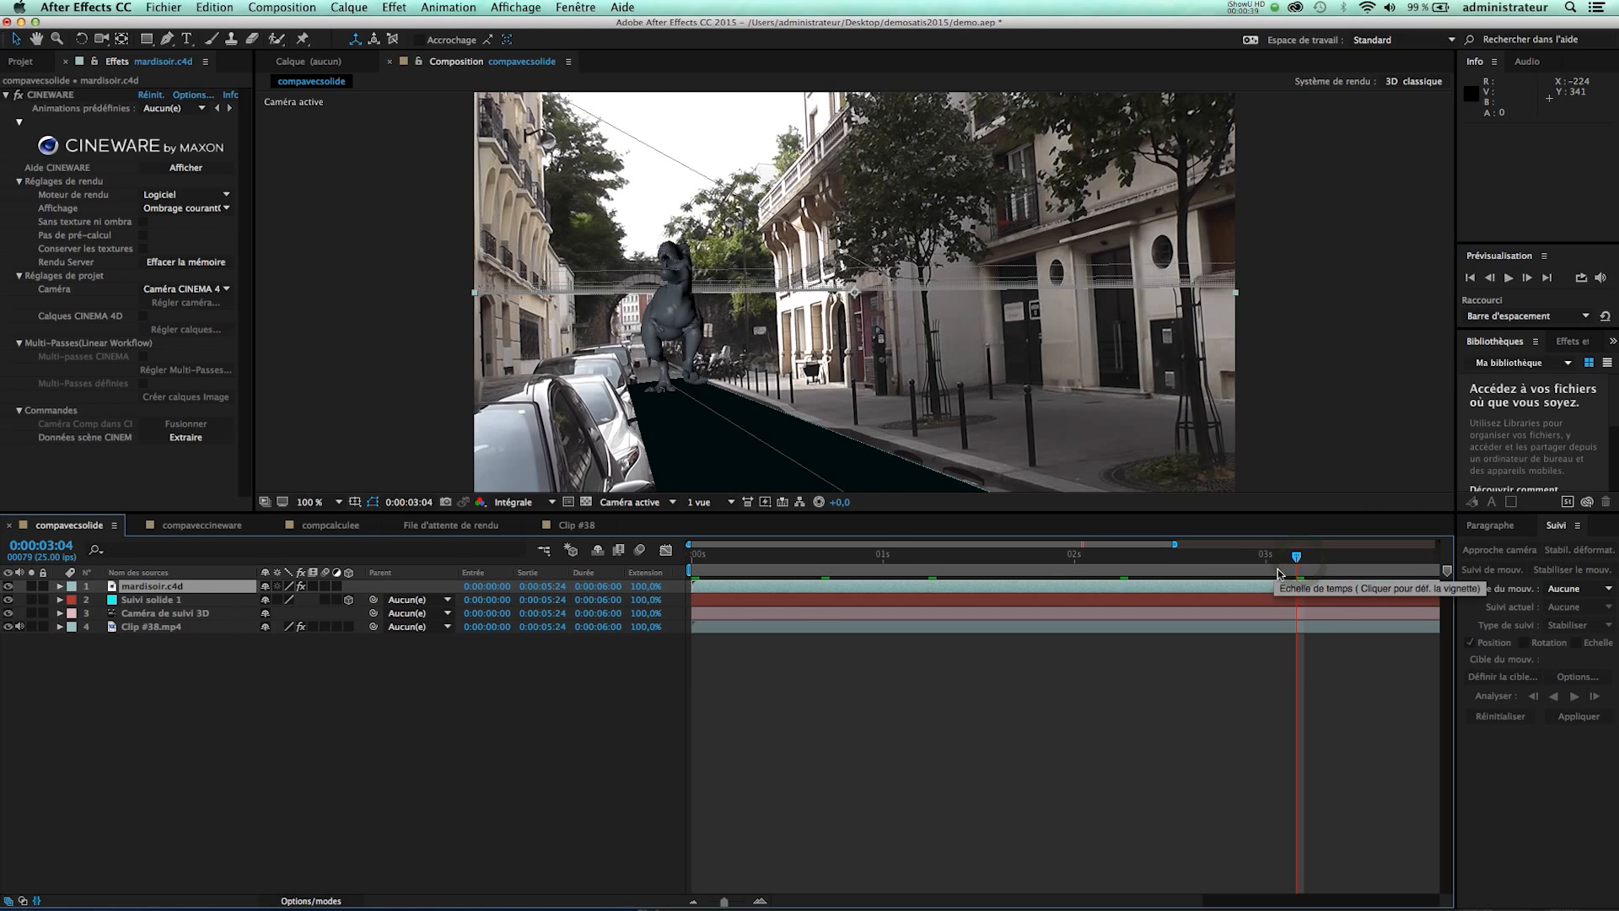
click(1342, 561)
click(1005, 561)
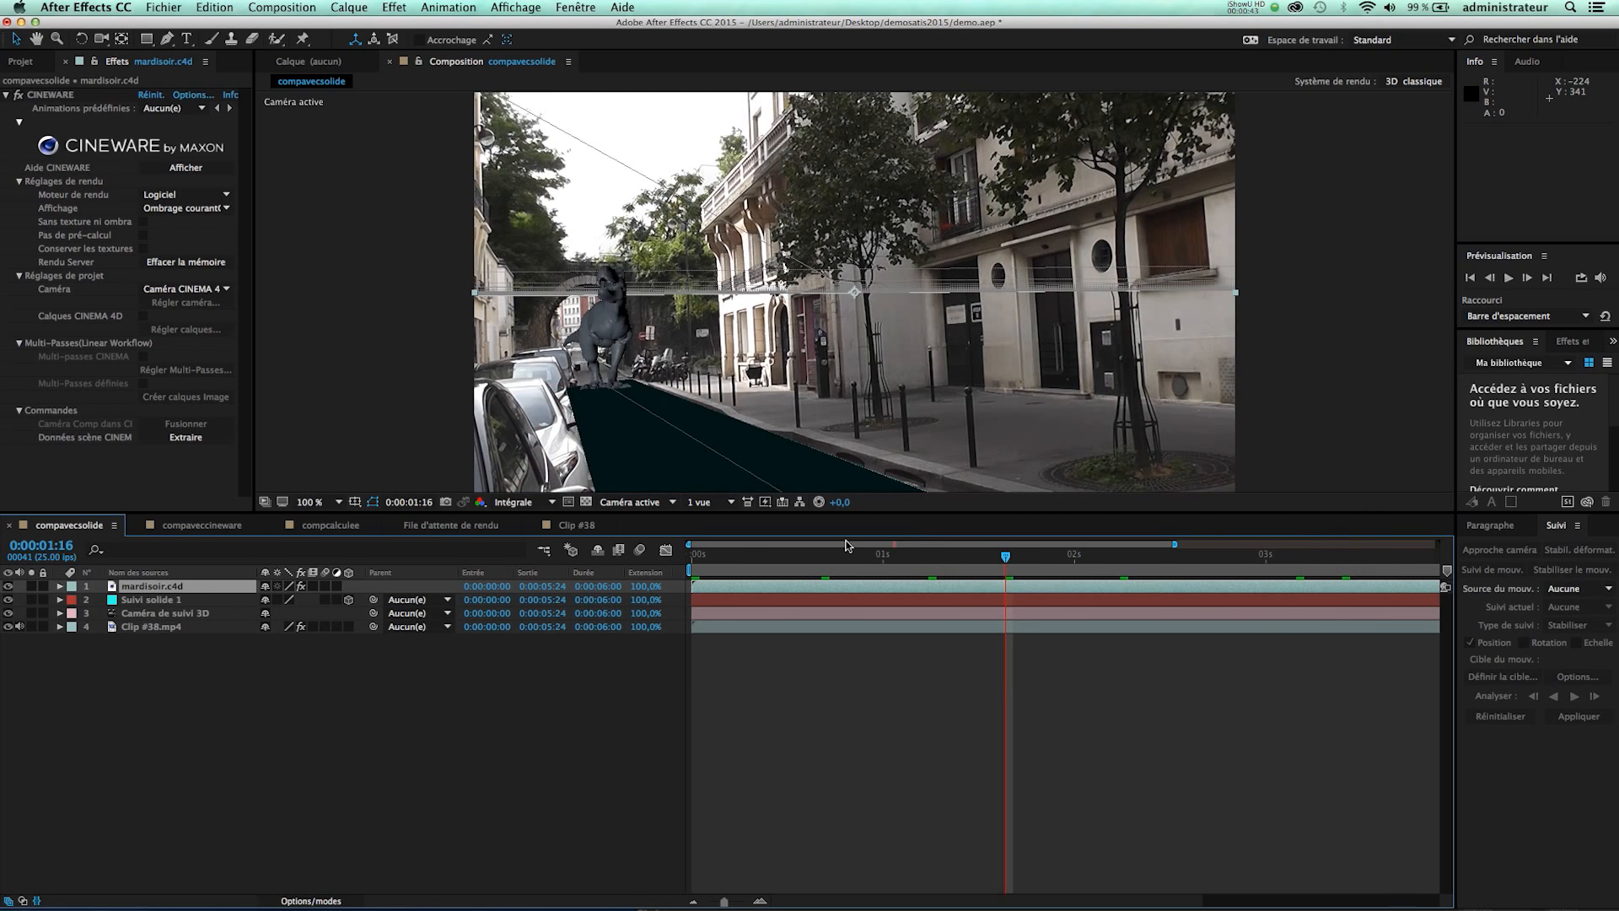
click(655, 459)
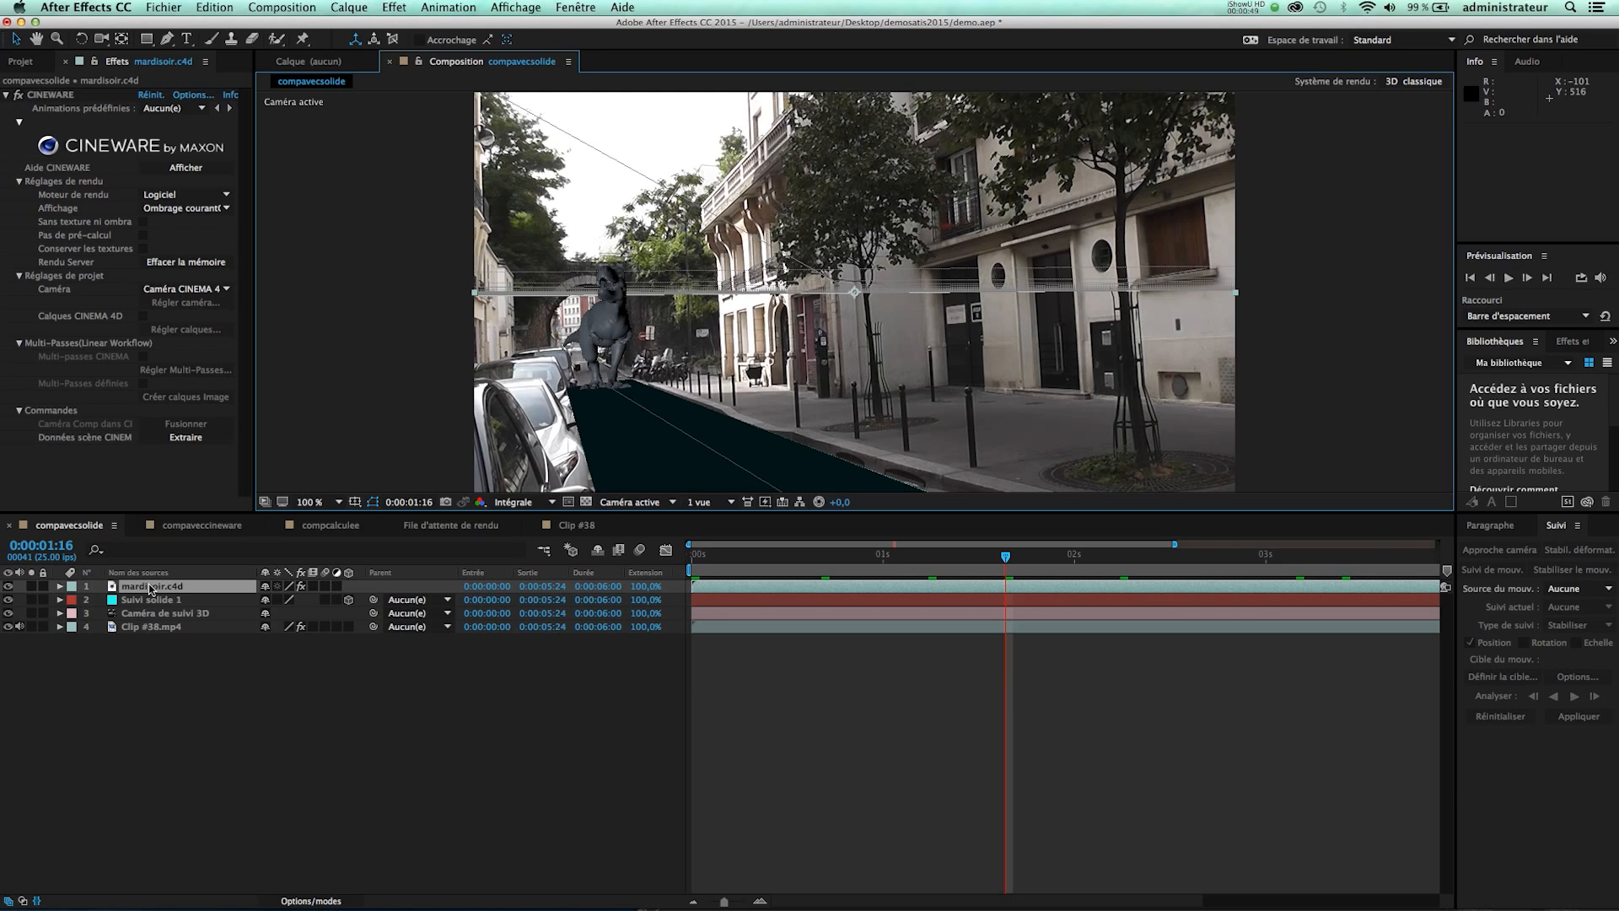
click(215, 7)
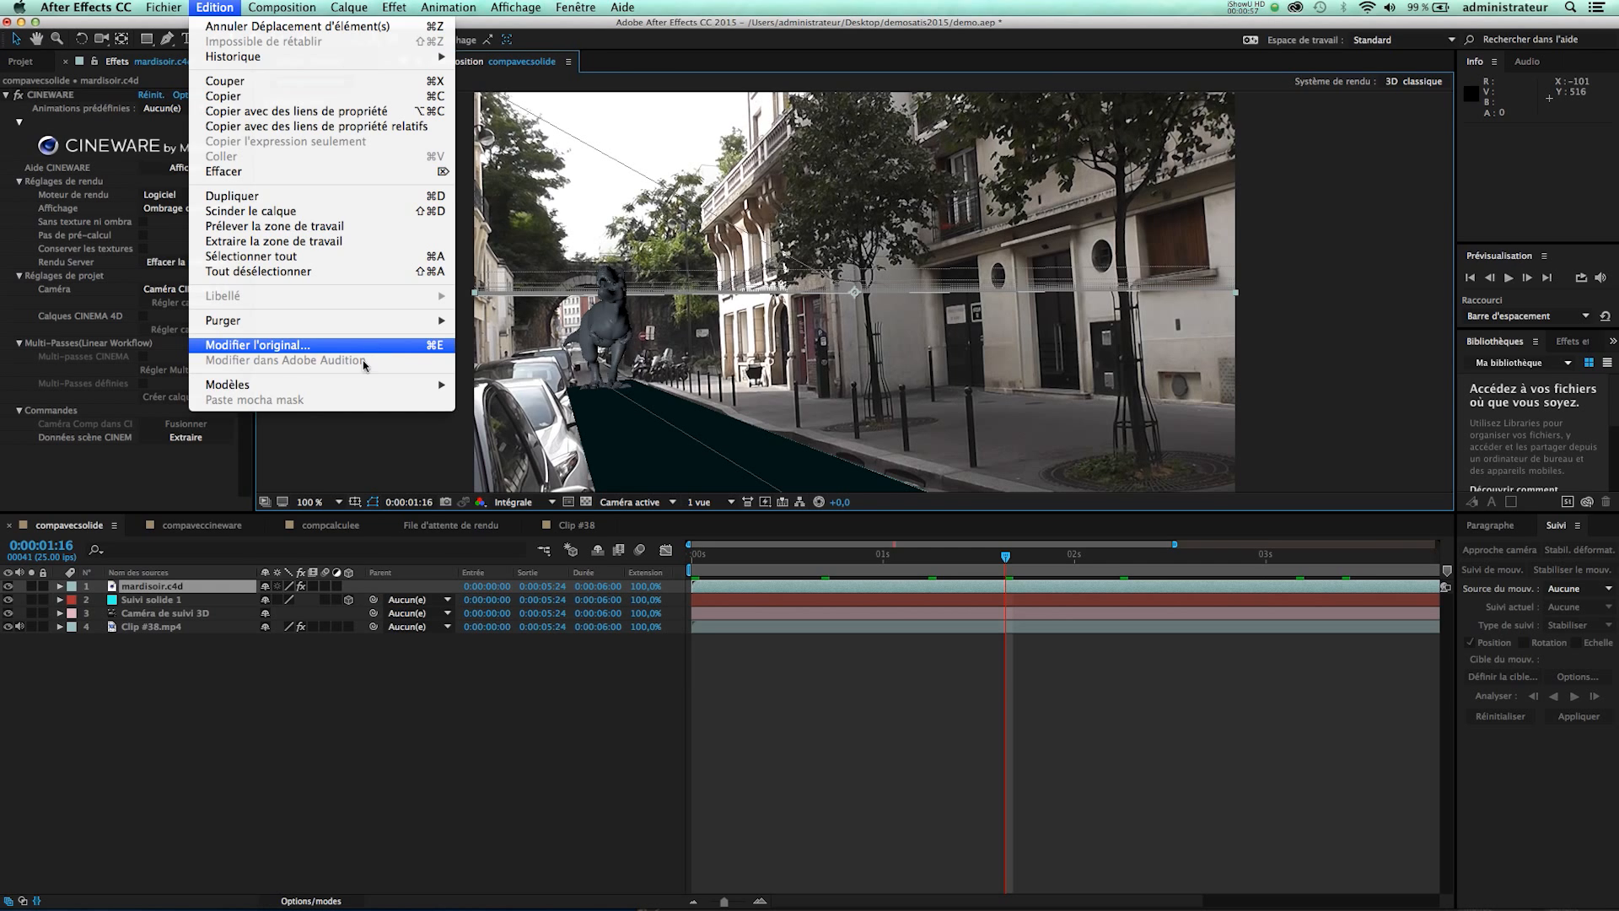
click(328, 453)
click(54, 95)
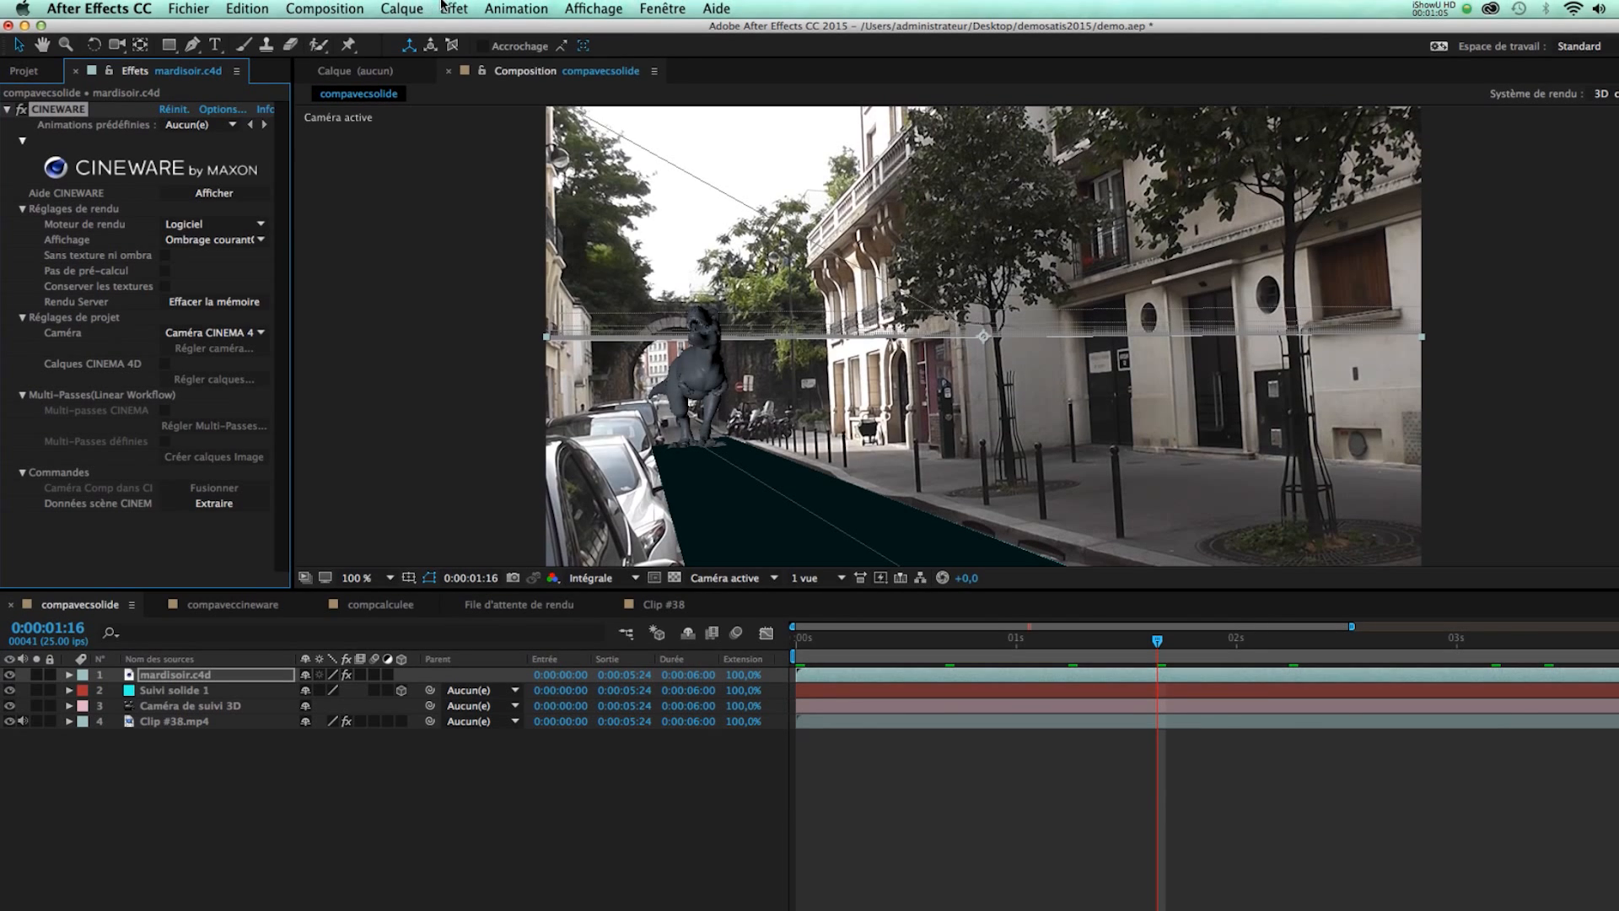
click(454, 8)
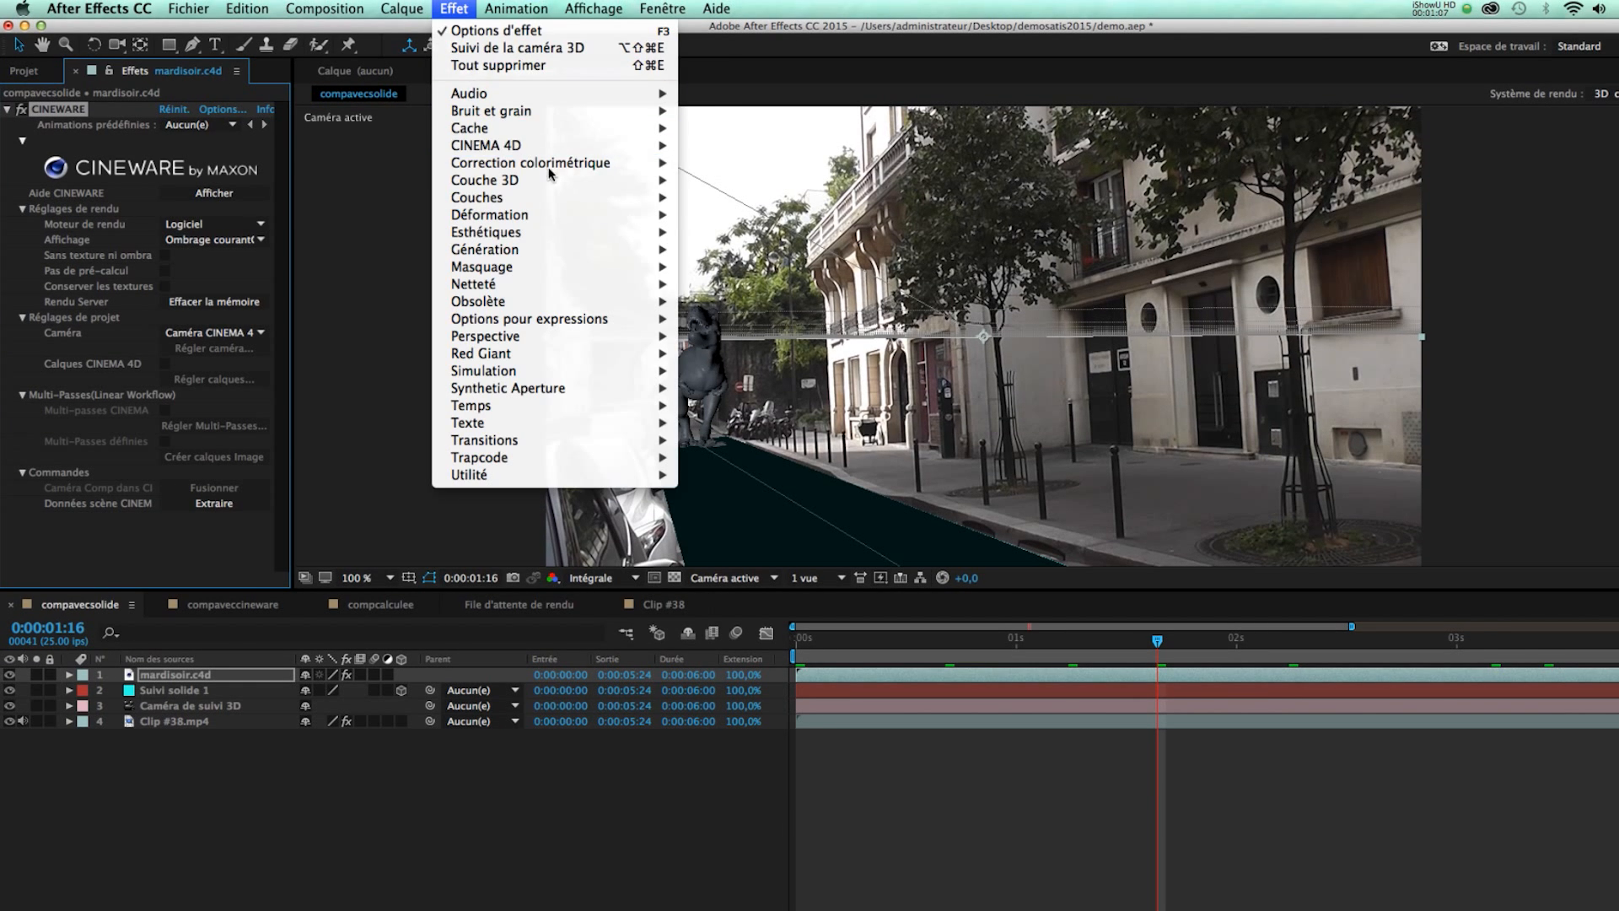
click(101, 275)
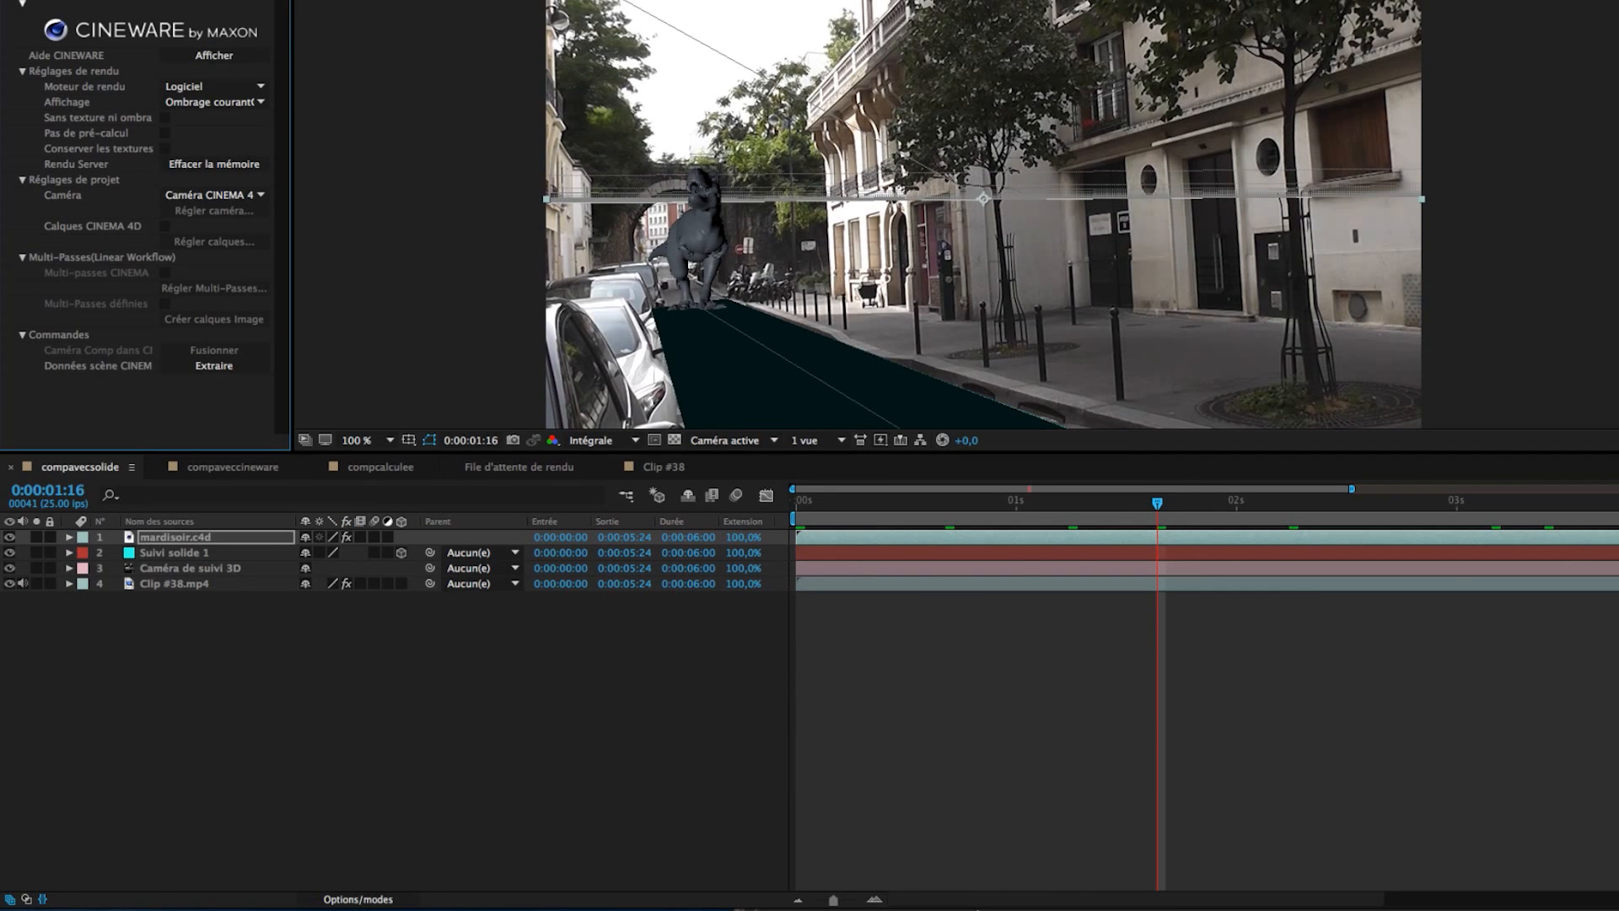
Switch to CINEMA 4D, select the ground plane Suivi solide 1 in mardisoir.c4d and save the project.
mouse_move(983, 906)
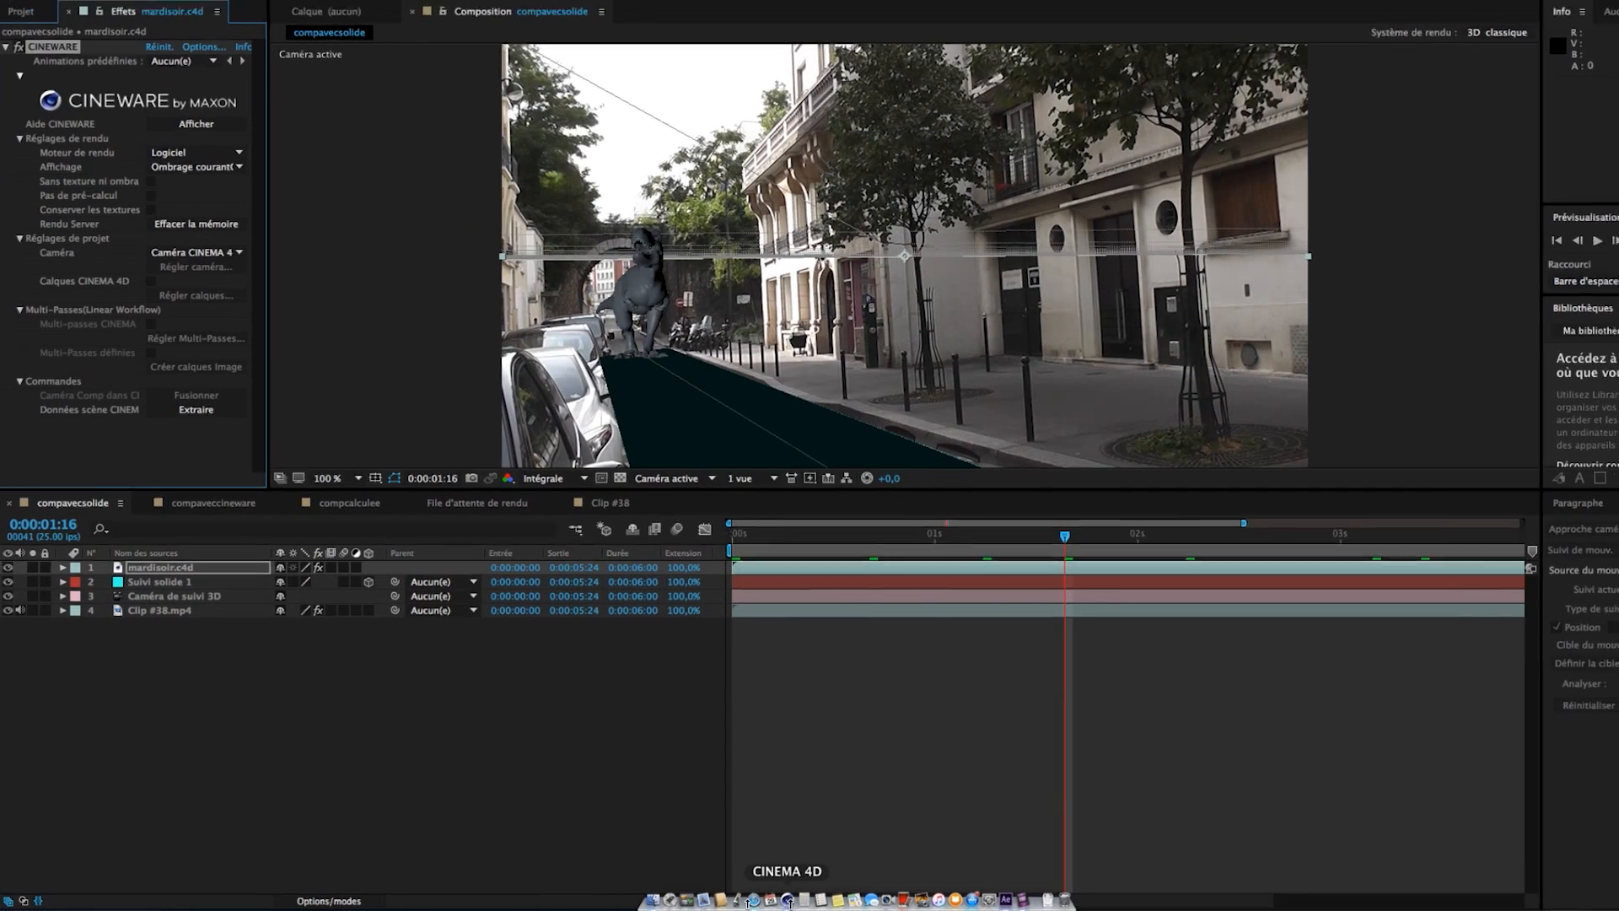
click(787, 900)
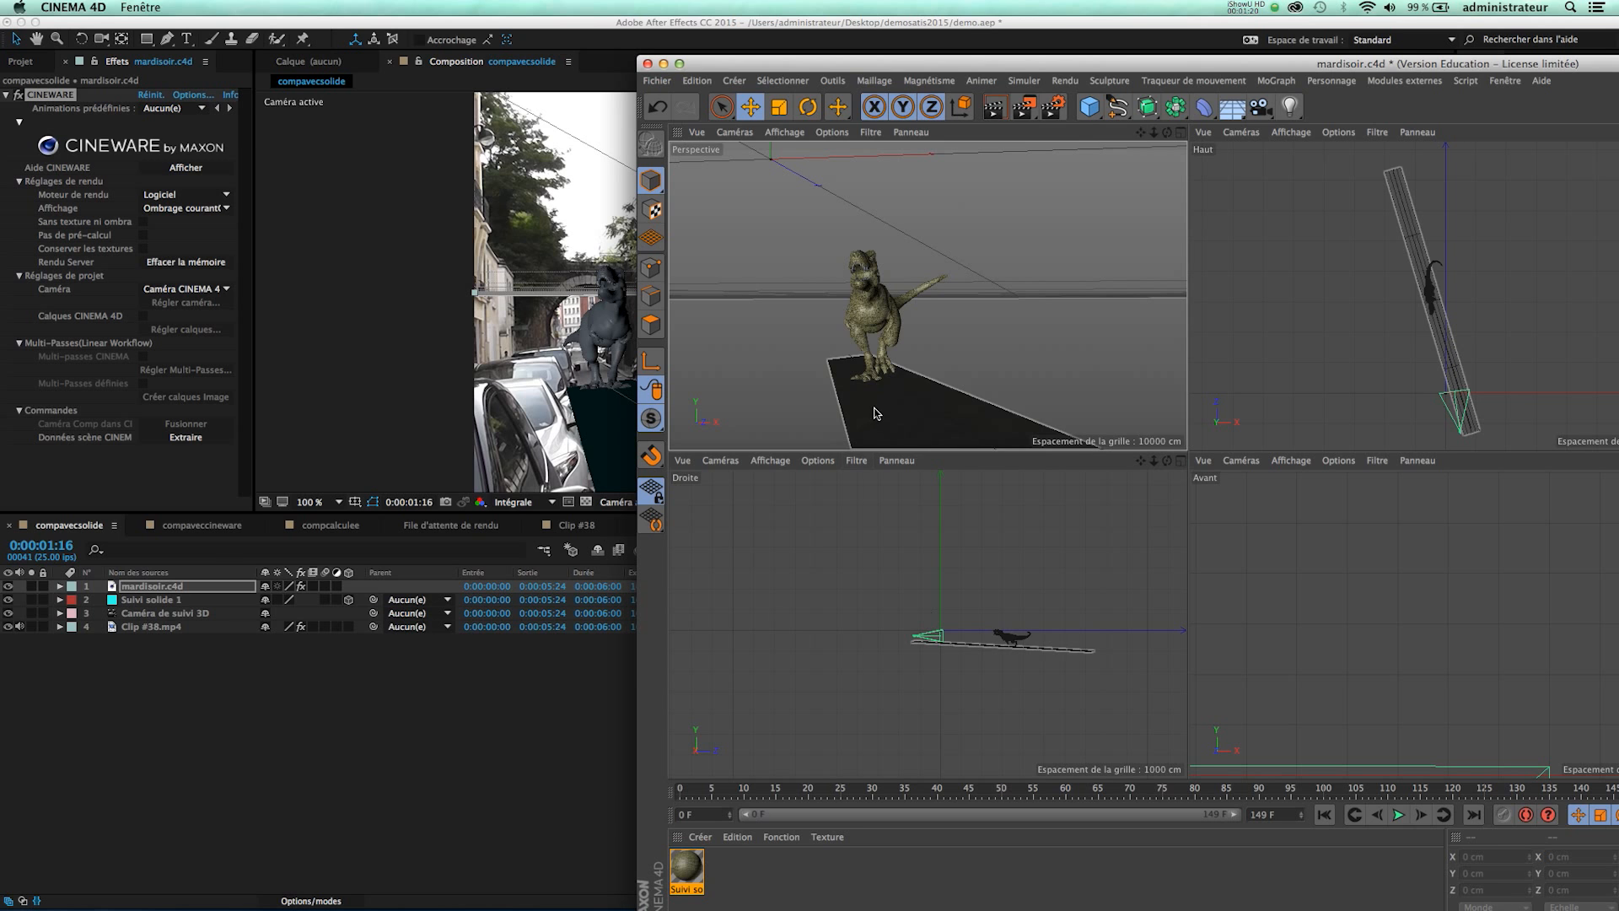
click(875, 413)
drag(782, 65, 453, 39)
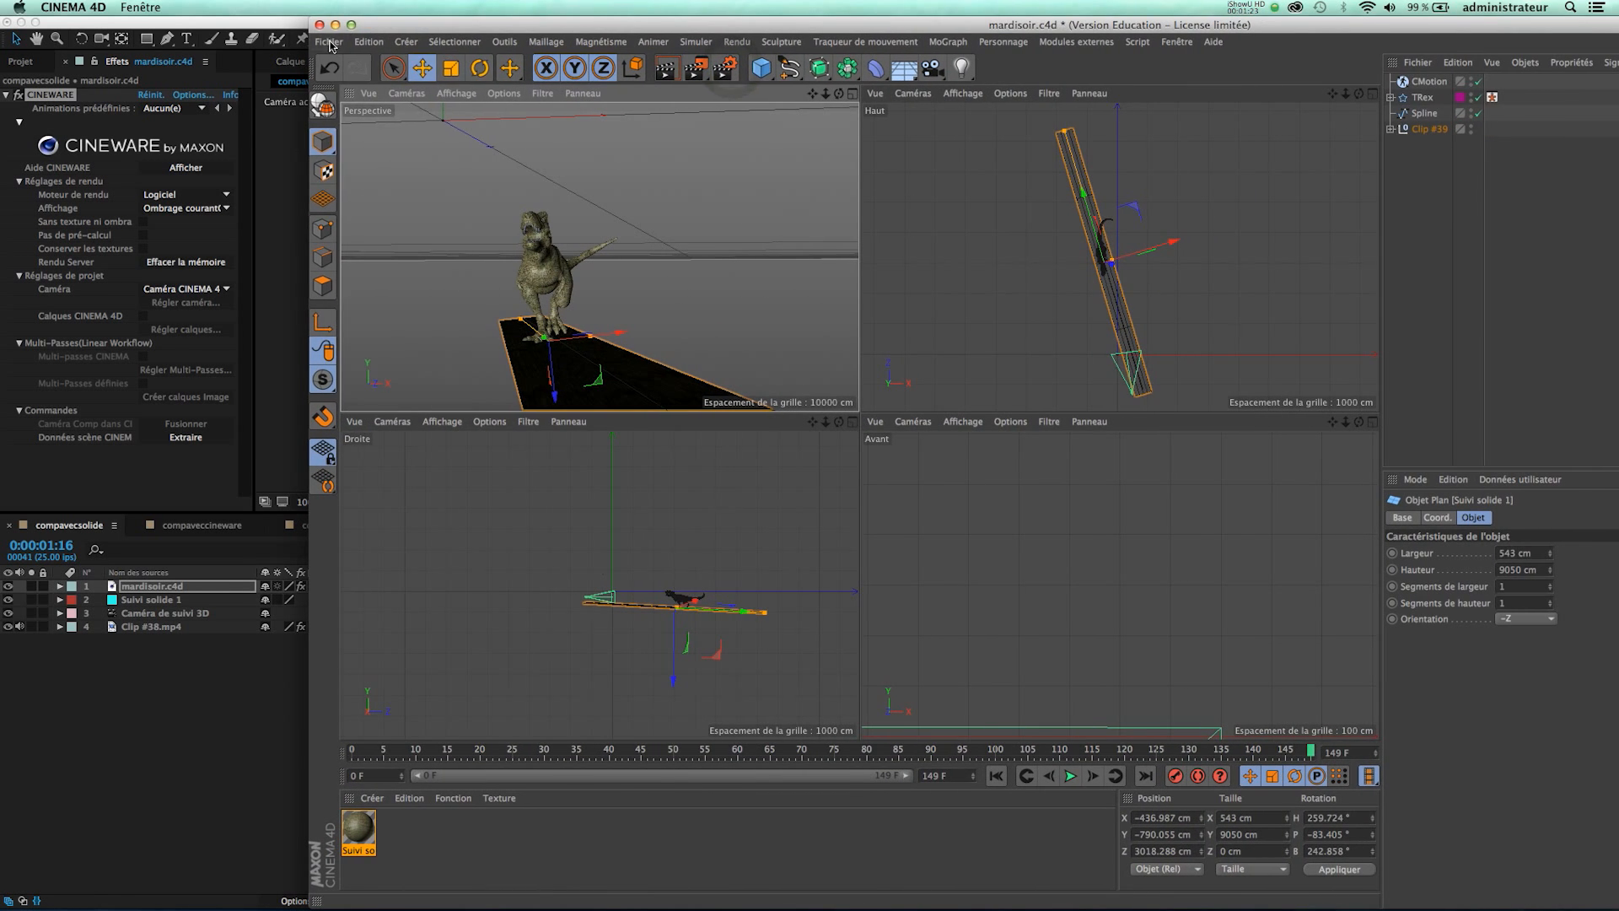
click(328, 42)
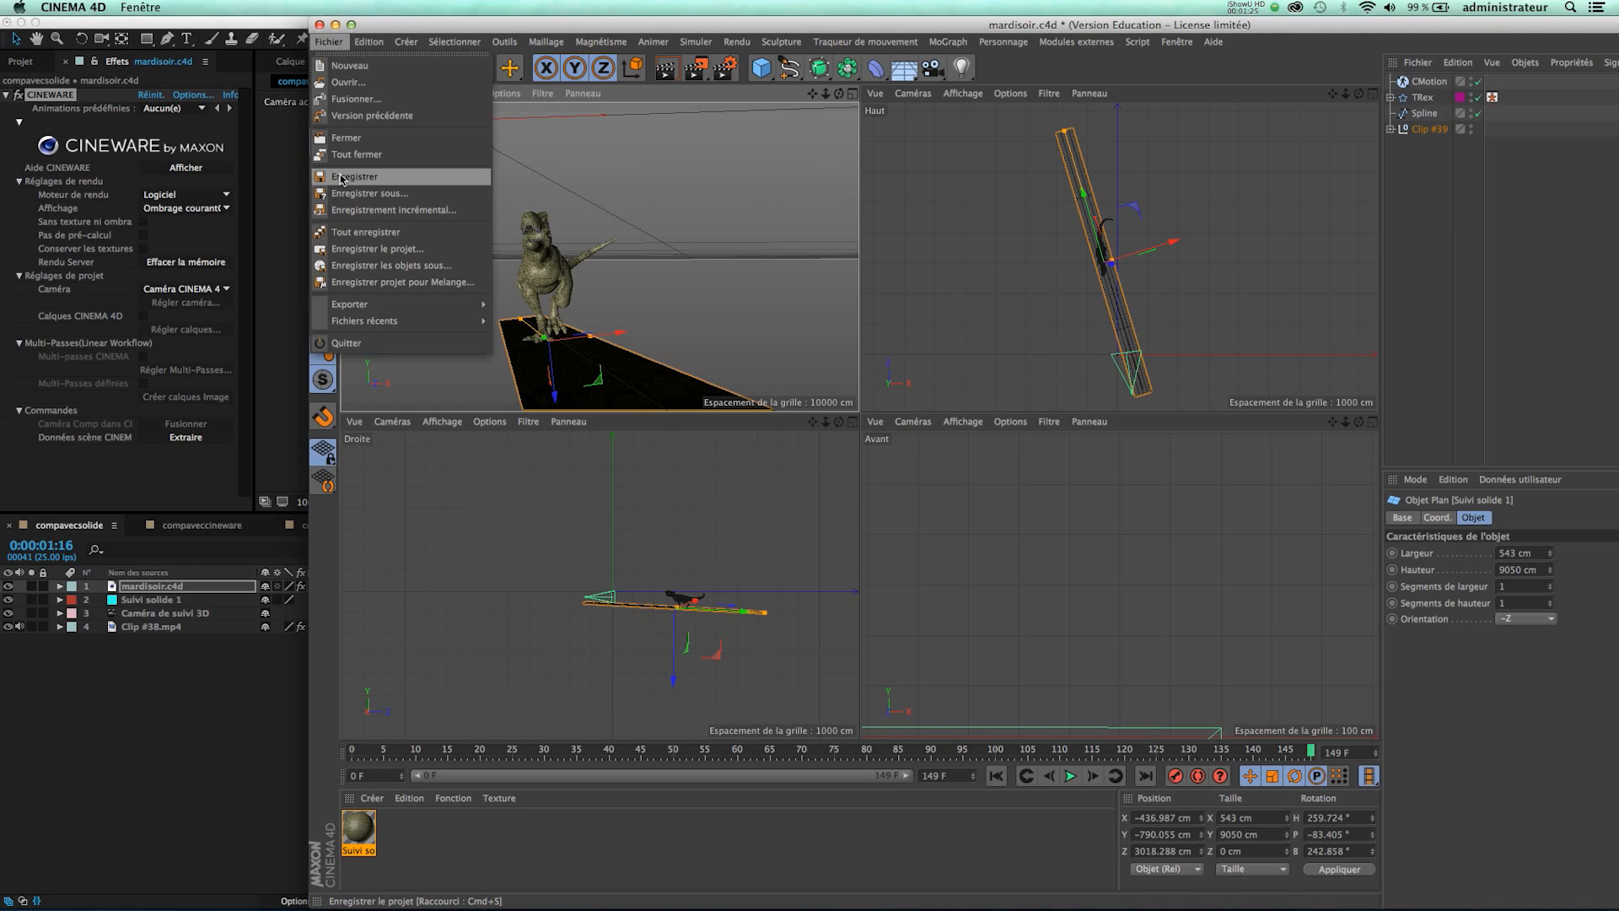
click(341, 179)
click(948, 329)
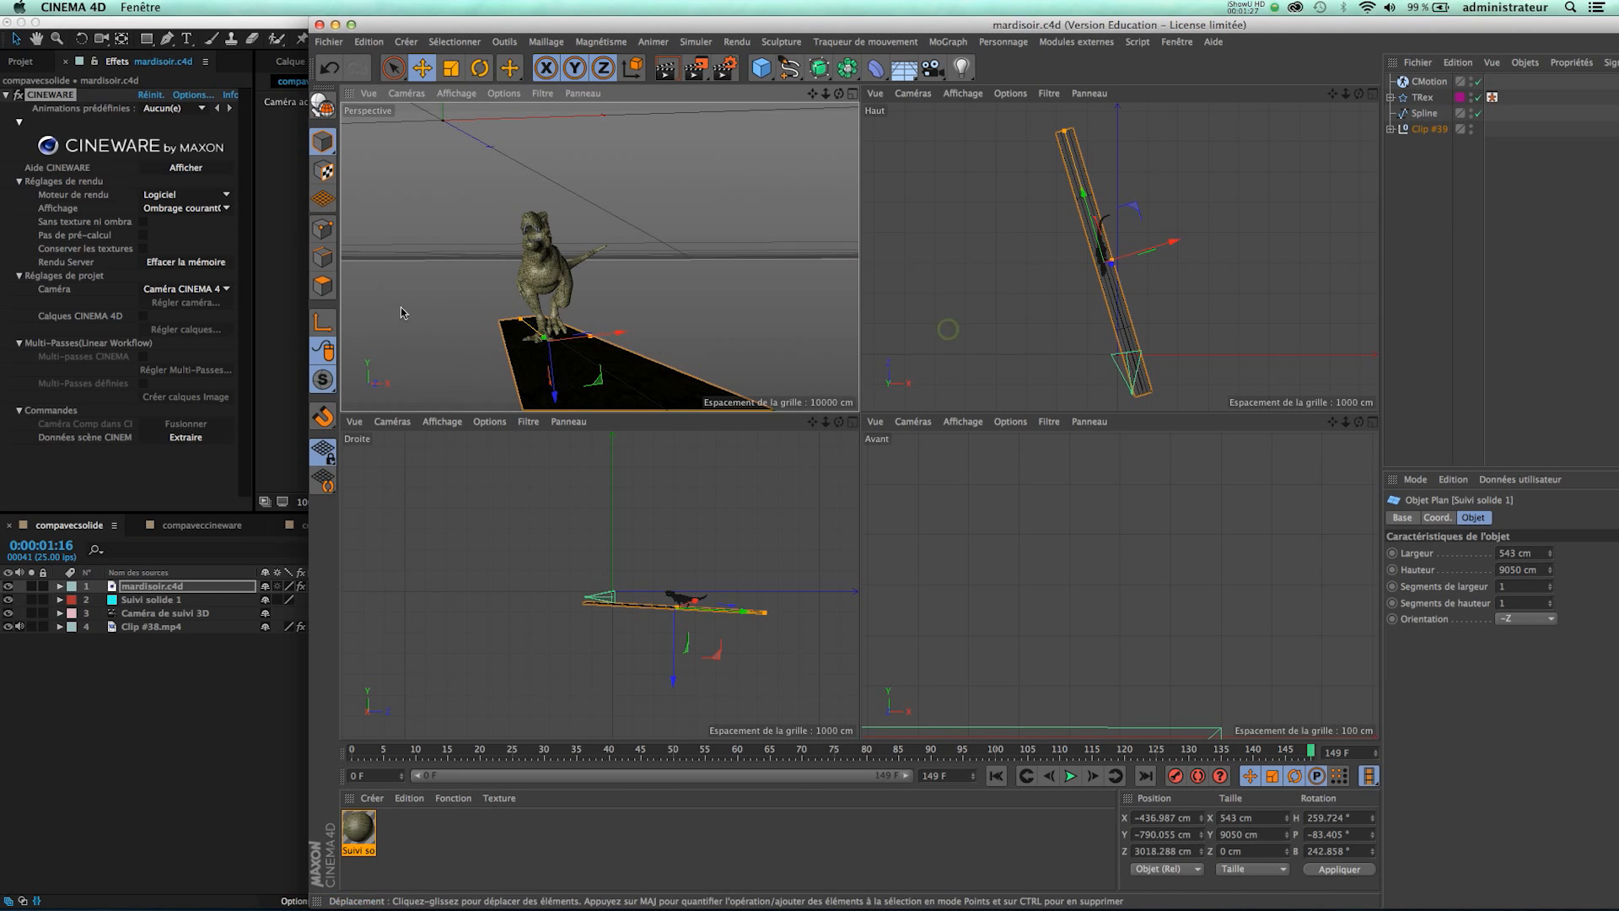
Switch to After Effects to check the updated T-Rex layer, lower its window and bring CINEMA 4D back to the front.
click(285, 295)
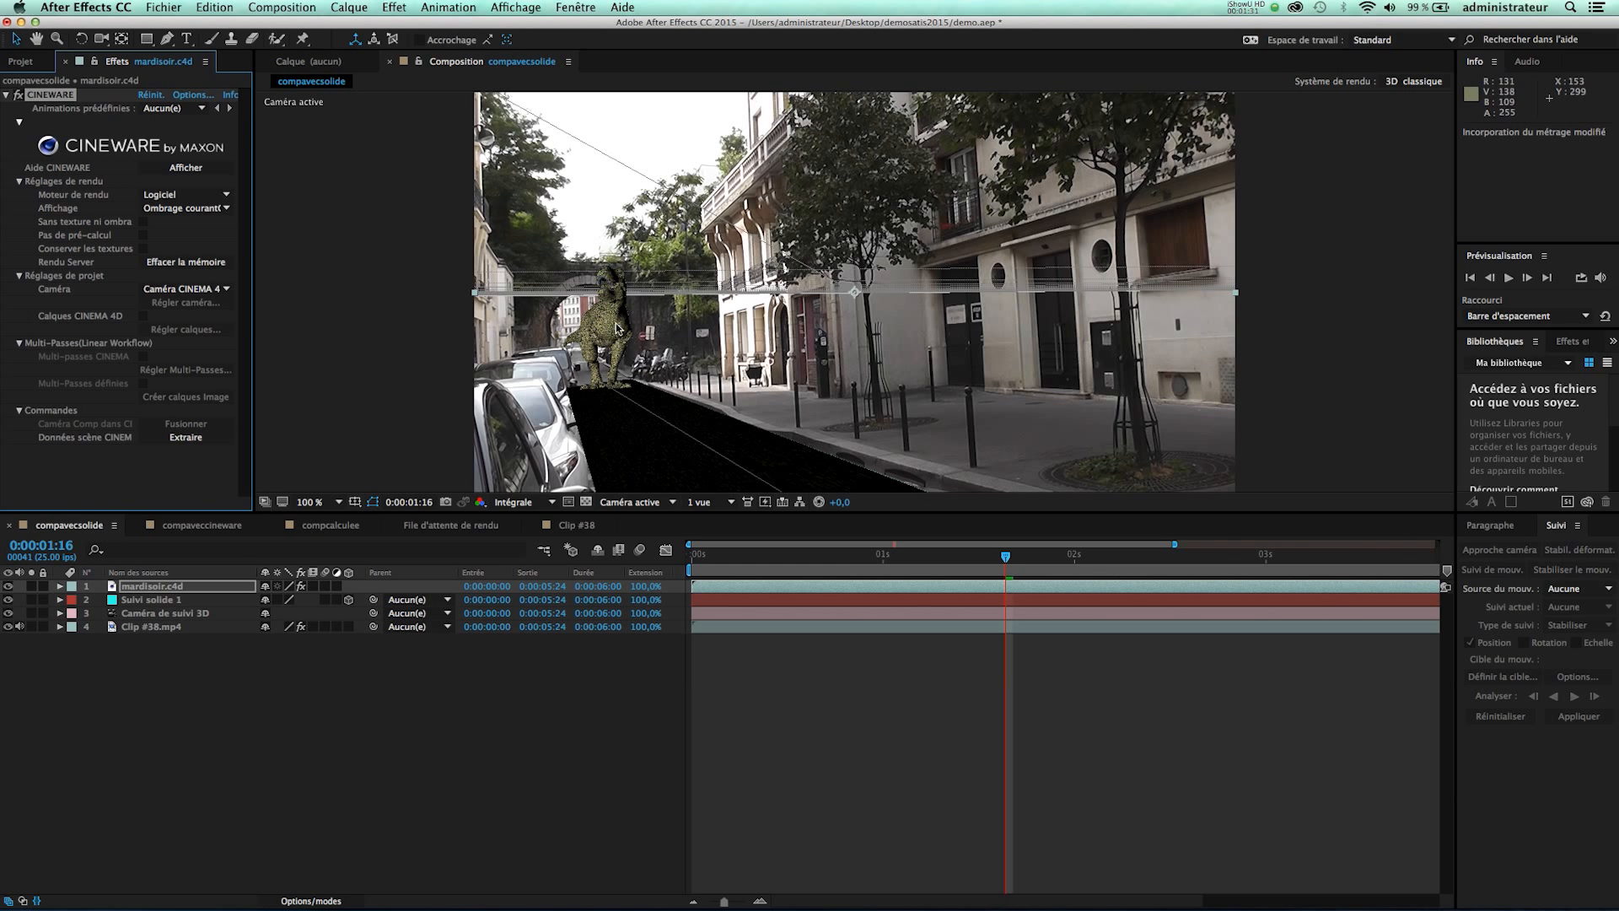
drag(637, 22, 623, 112)
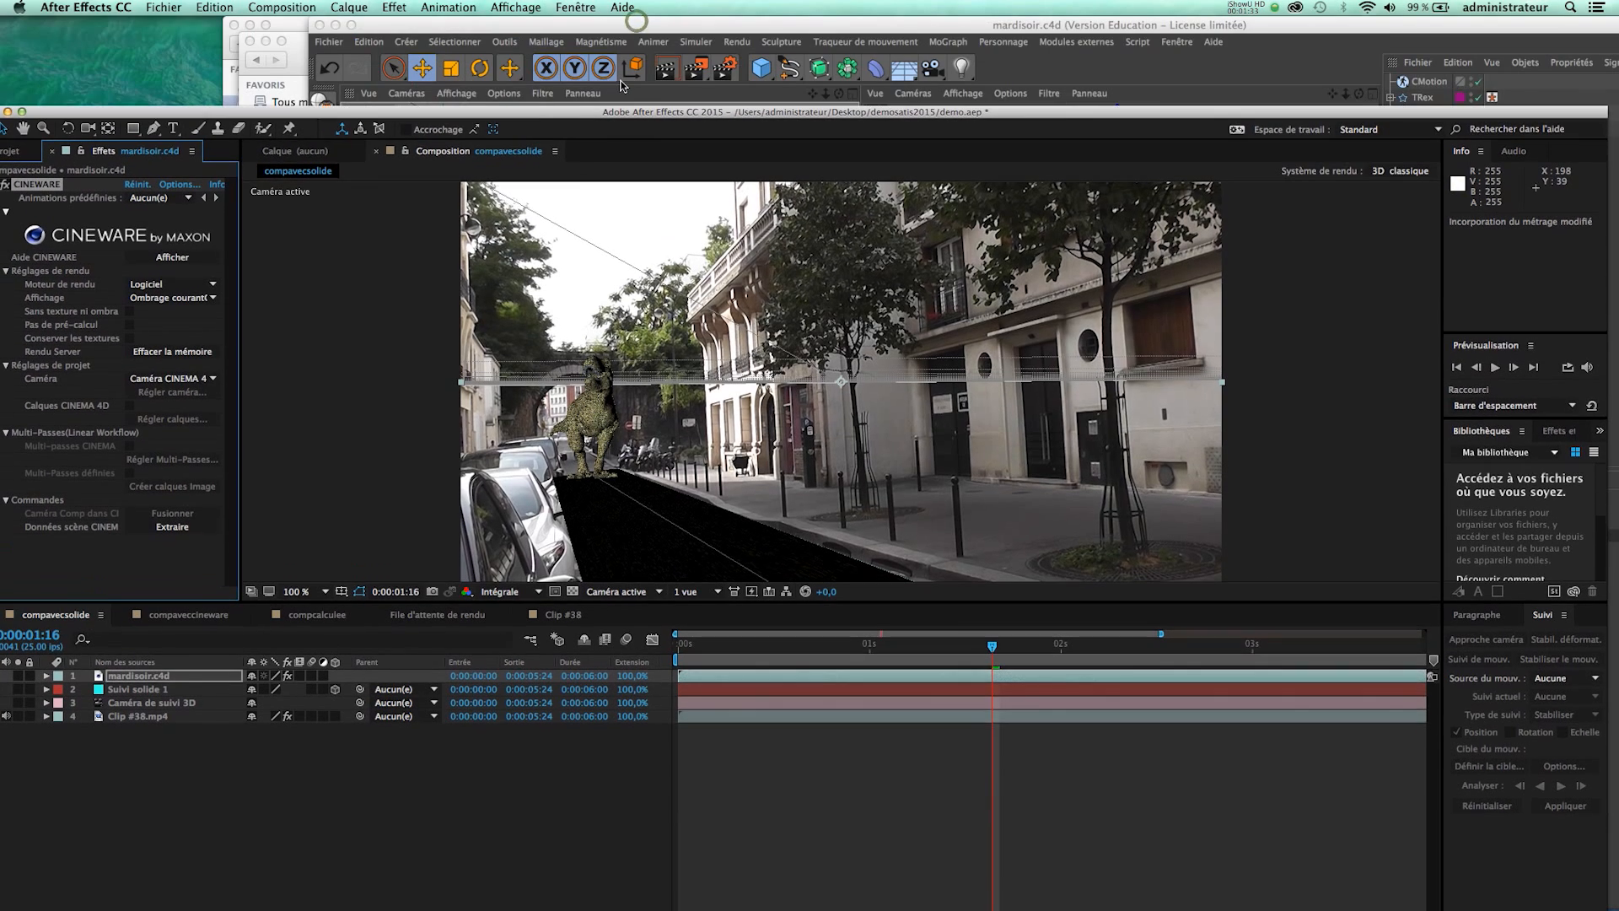
click(597, 26)
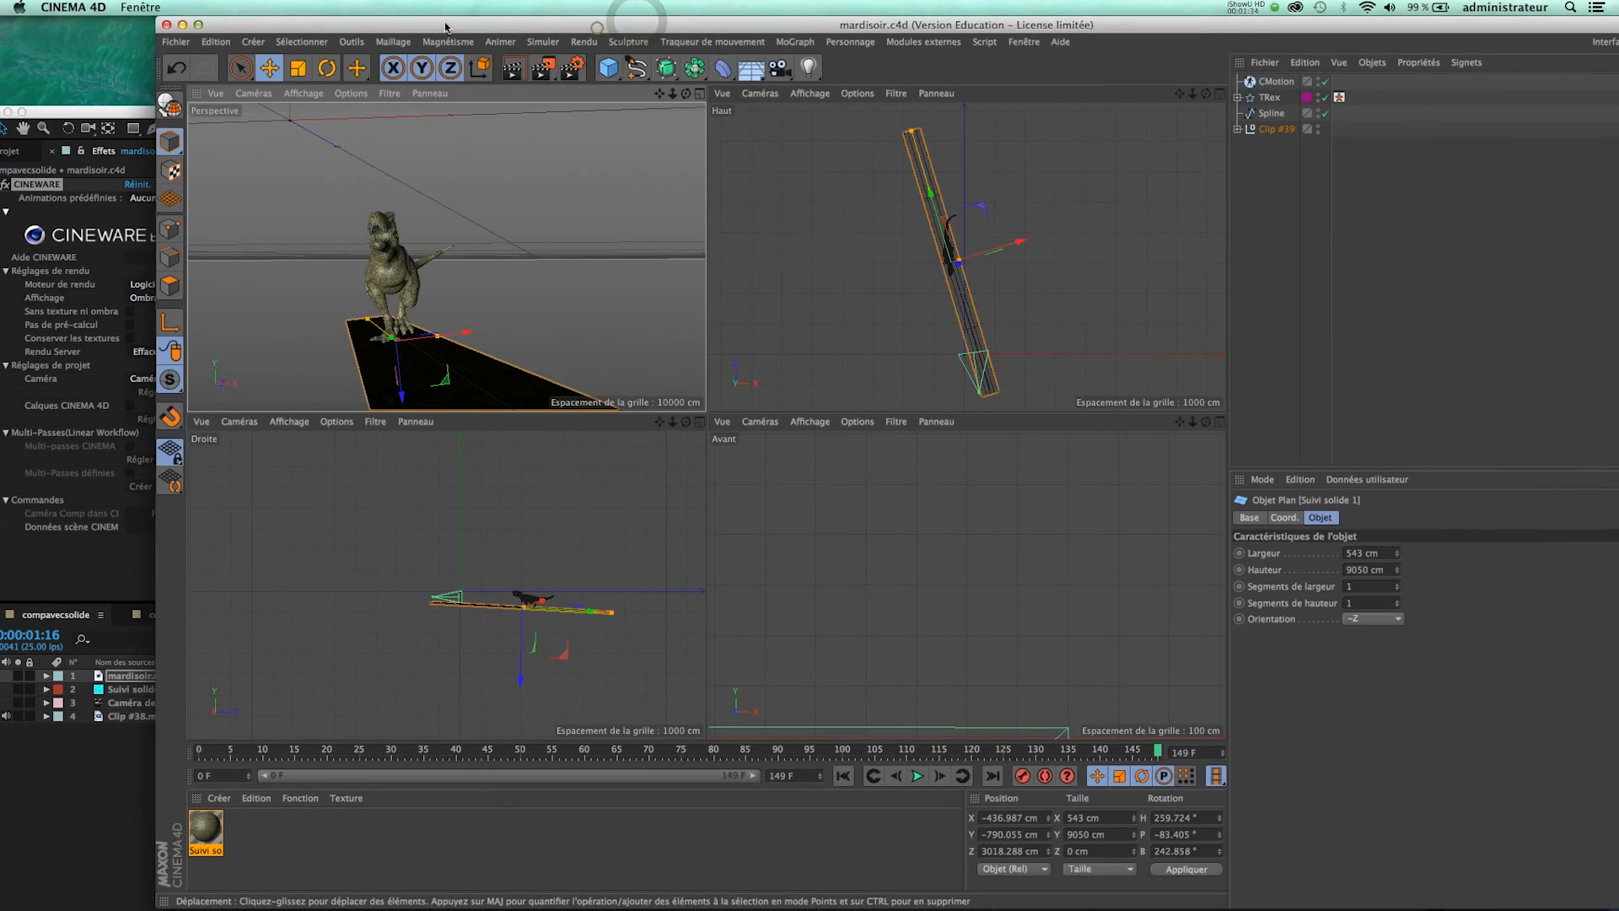
Select the T-Rex in the mardisoir.c4d perspective view and save the project.
click(395, 274)
drag(403, 215, 600, 361)
click(175, 41)
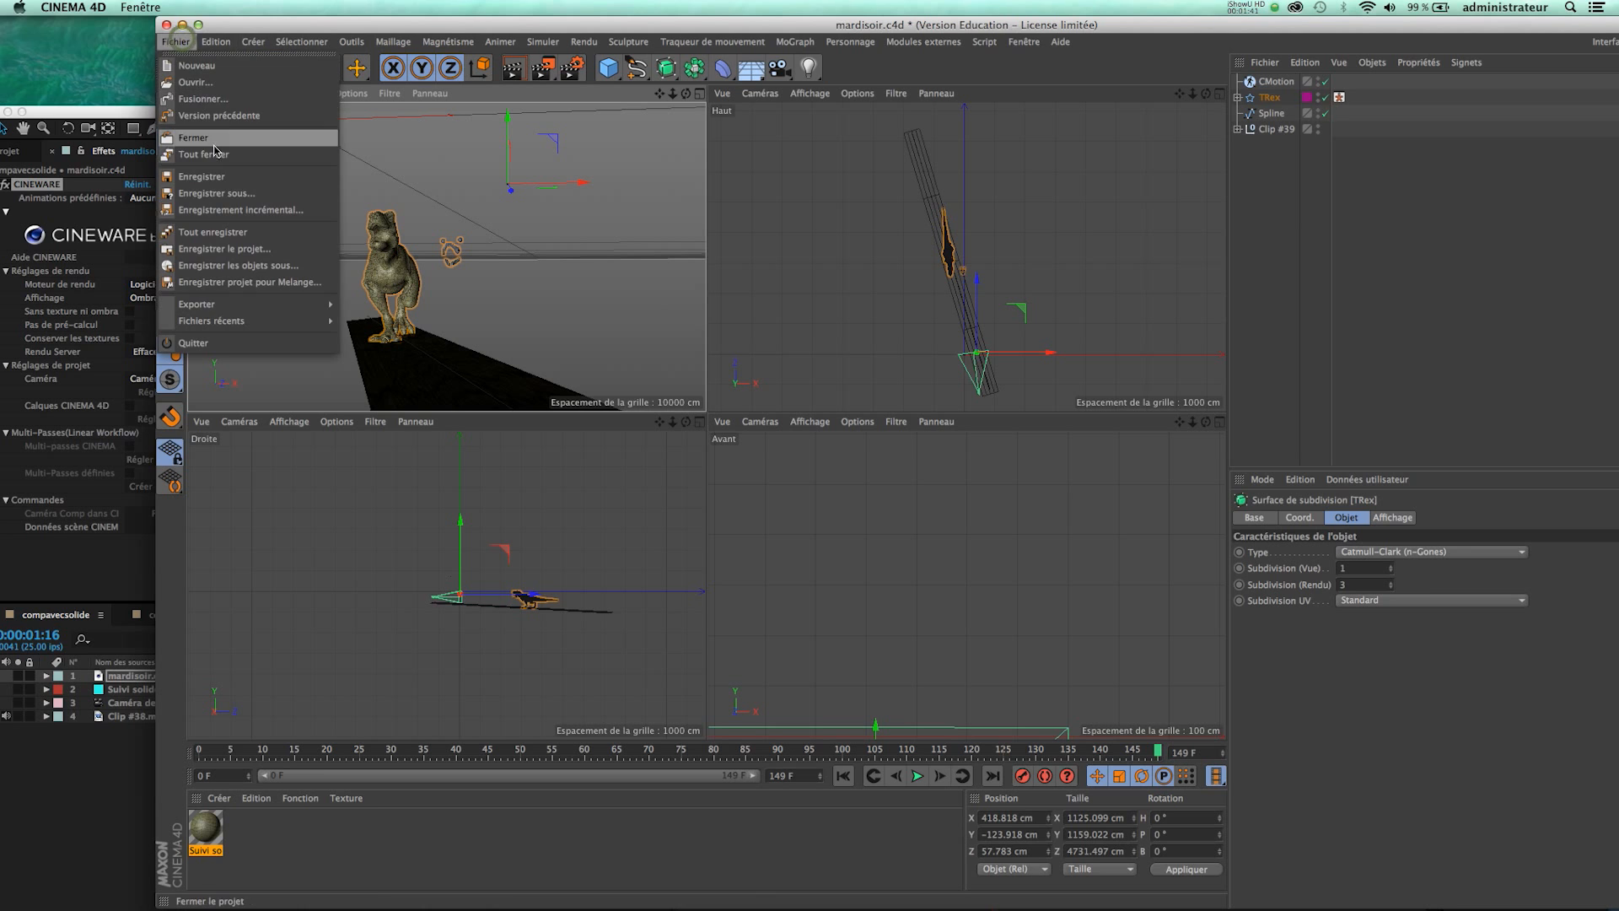
click(212, 177)
Switch to After Effects, inspect the T-Rex and ground plane over the street at different magnifications, and enlarge the window.
click(132, 121)
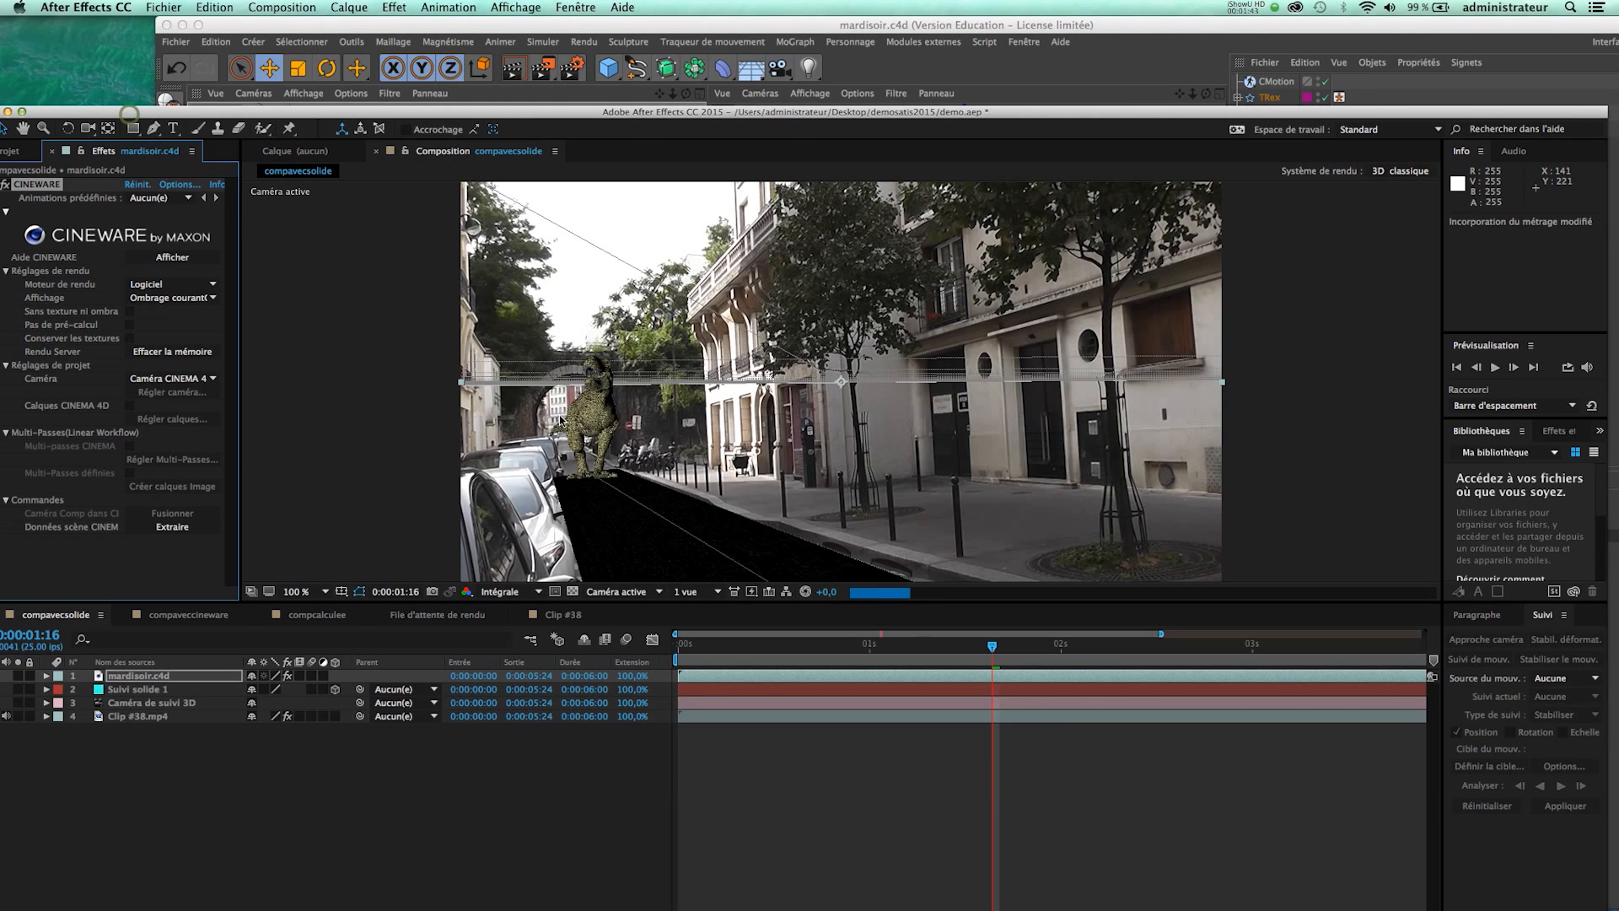
scroll(558, 356, down, 3)
scroll(556, 356, up, 4)
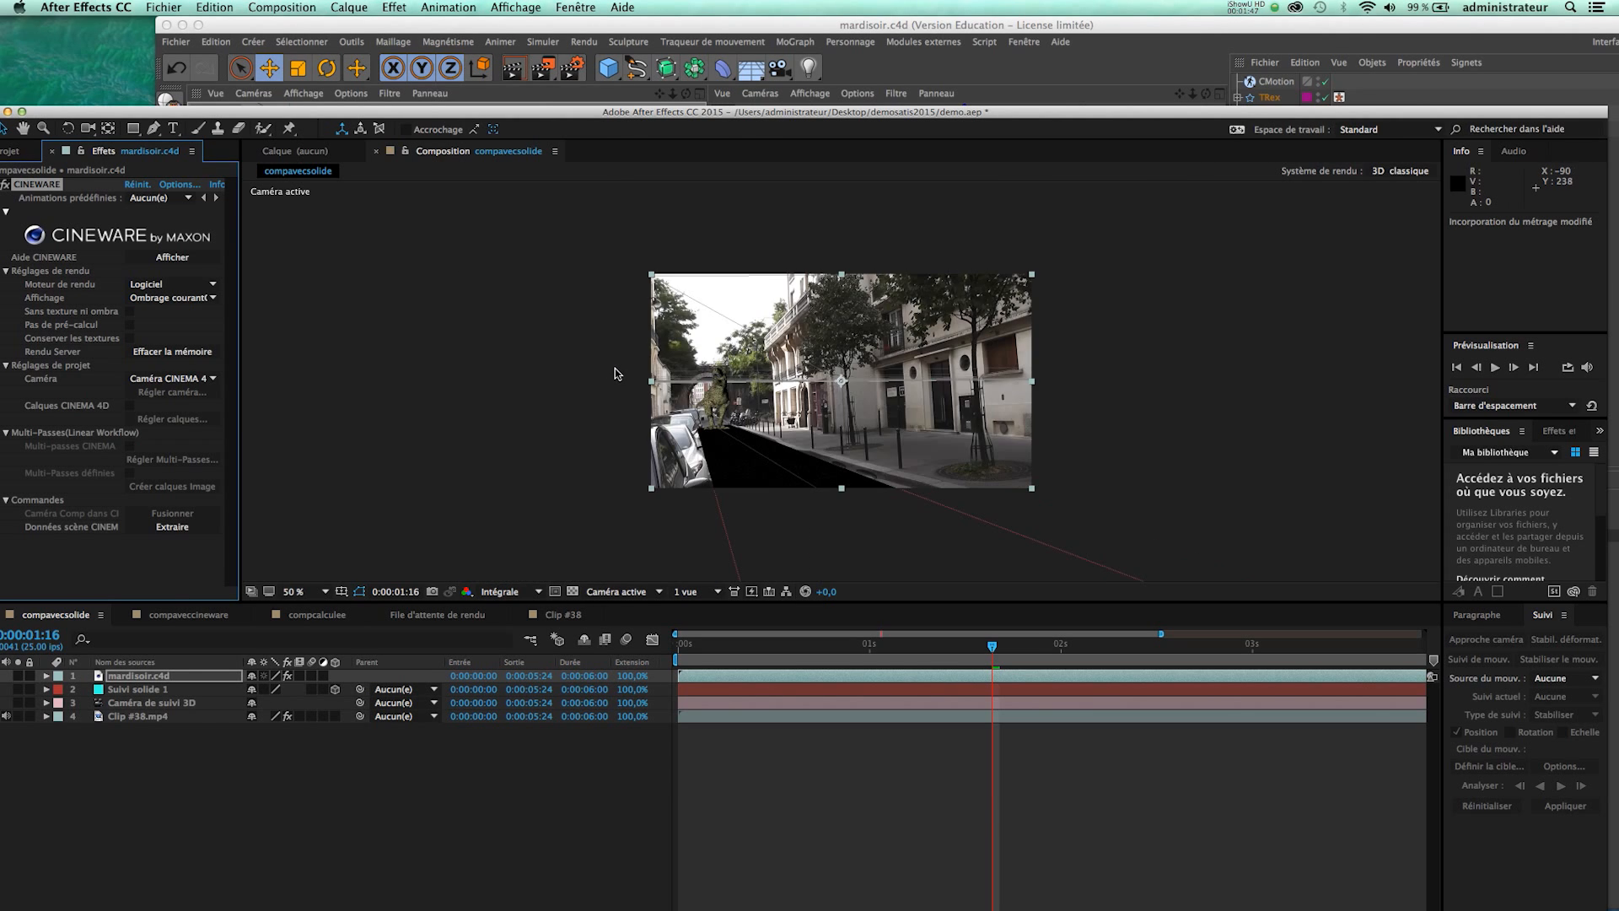
scroll(616, 371, up, 1)
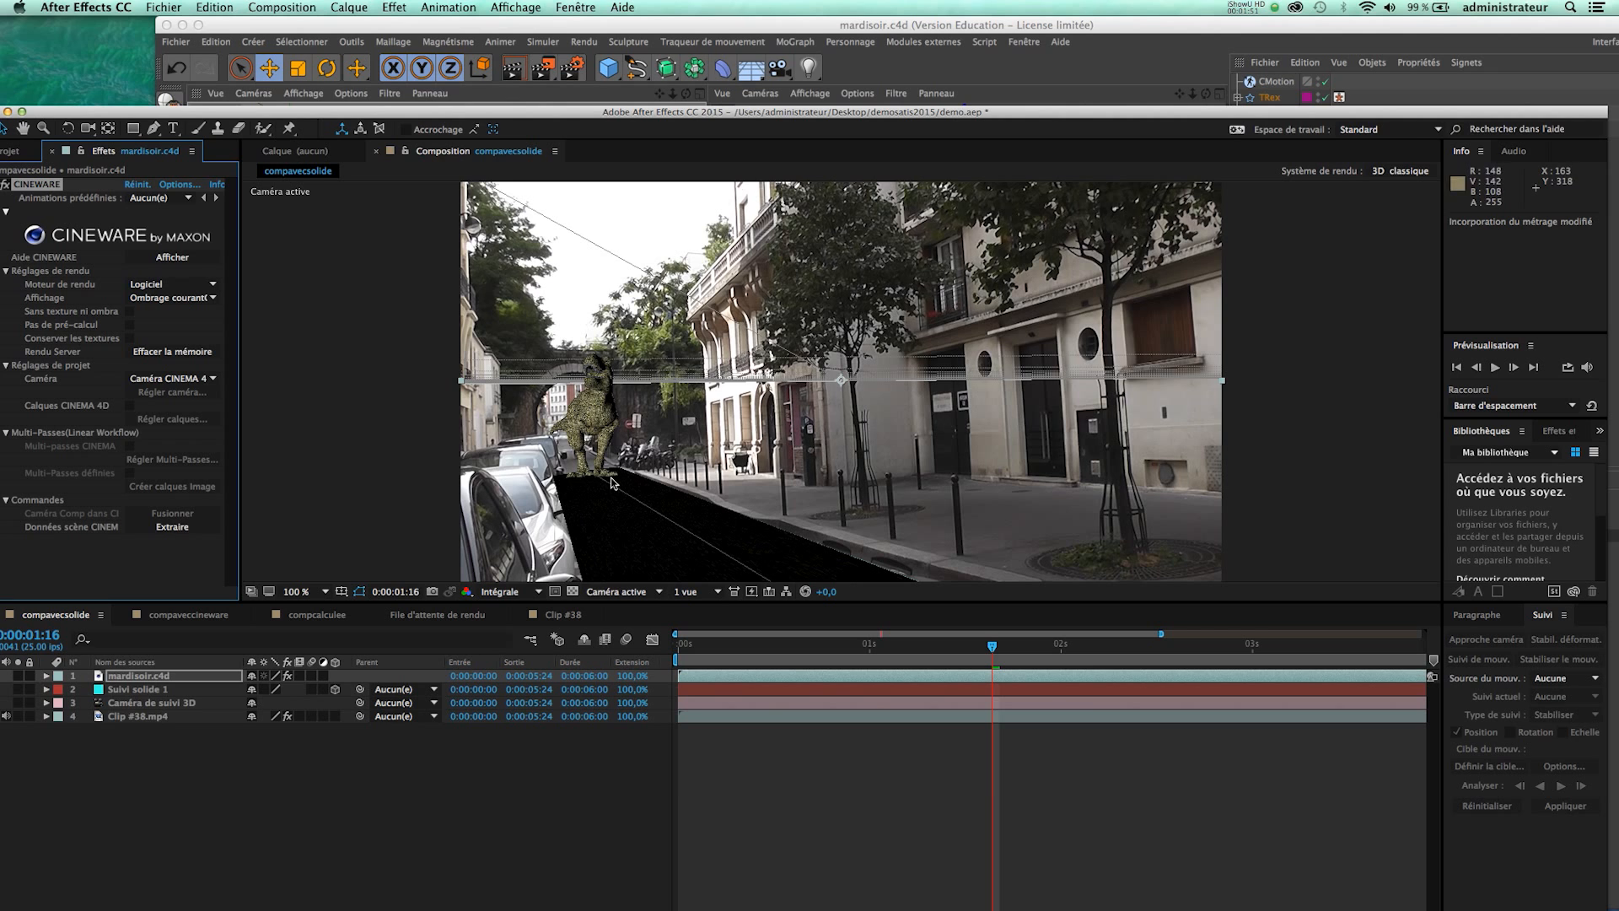
double_click(501, 115)
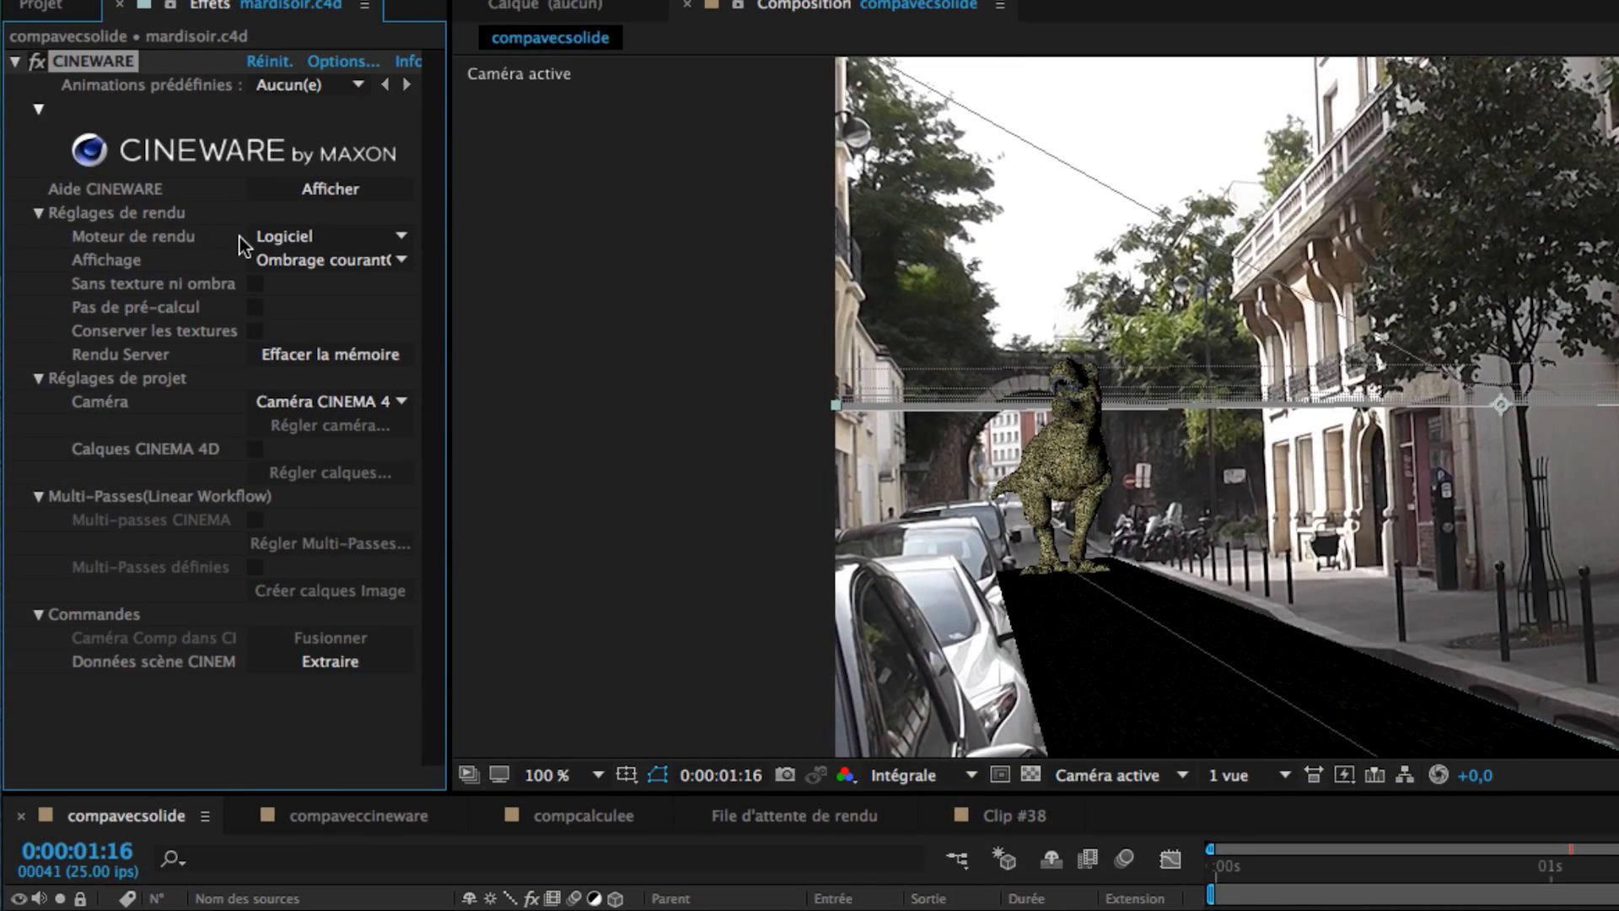
Preview mardisoir.c4d with the CINEWARE renderer at Standard (Esquisse) and Standard (Final), and return it to Logiciel.
click(336, 244)
click(329, 285)
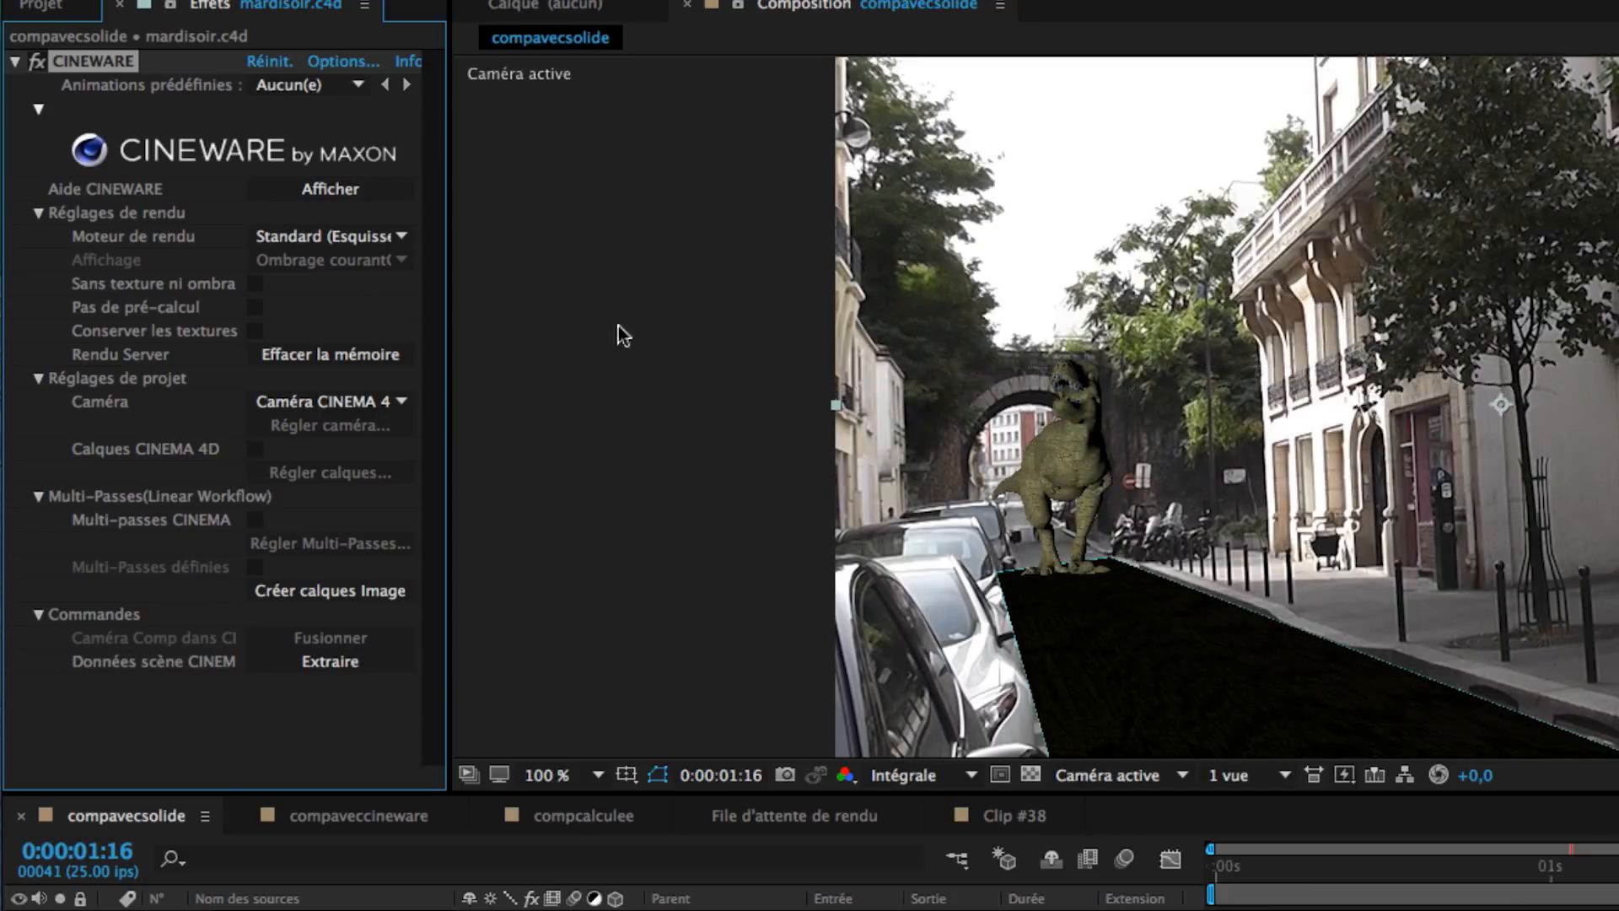
click(319, 236)
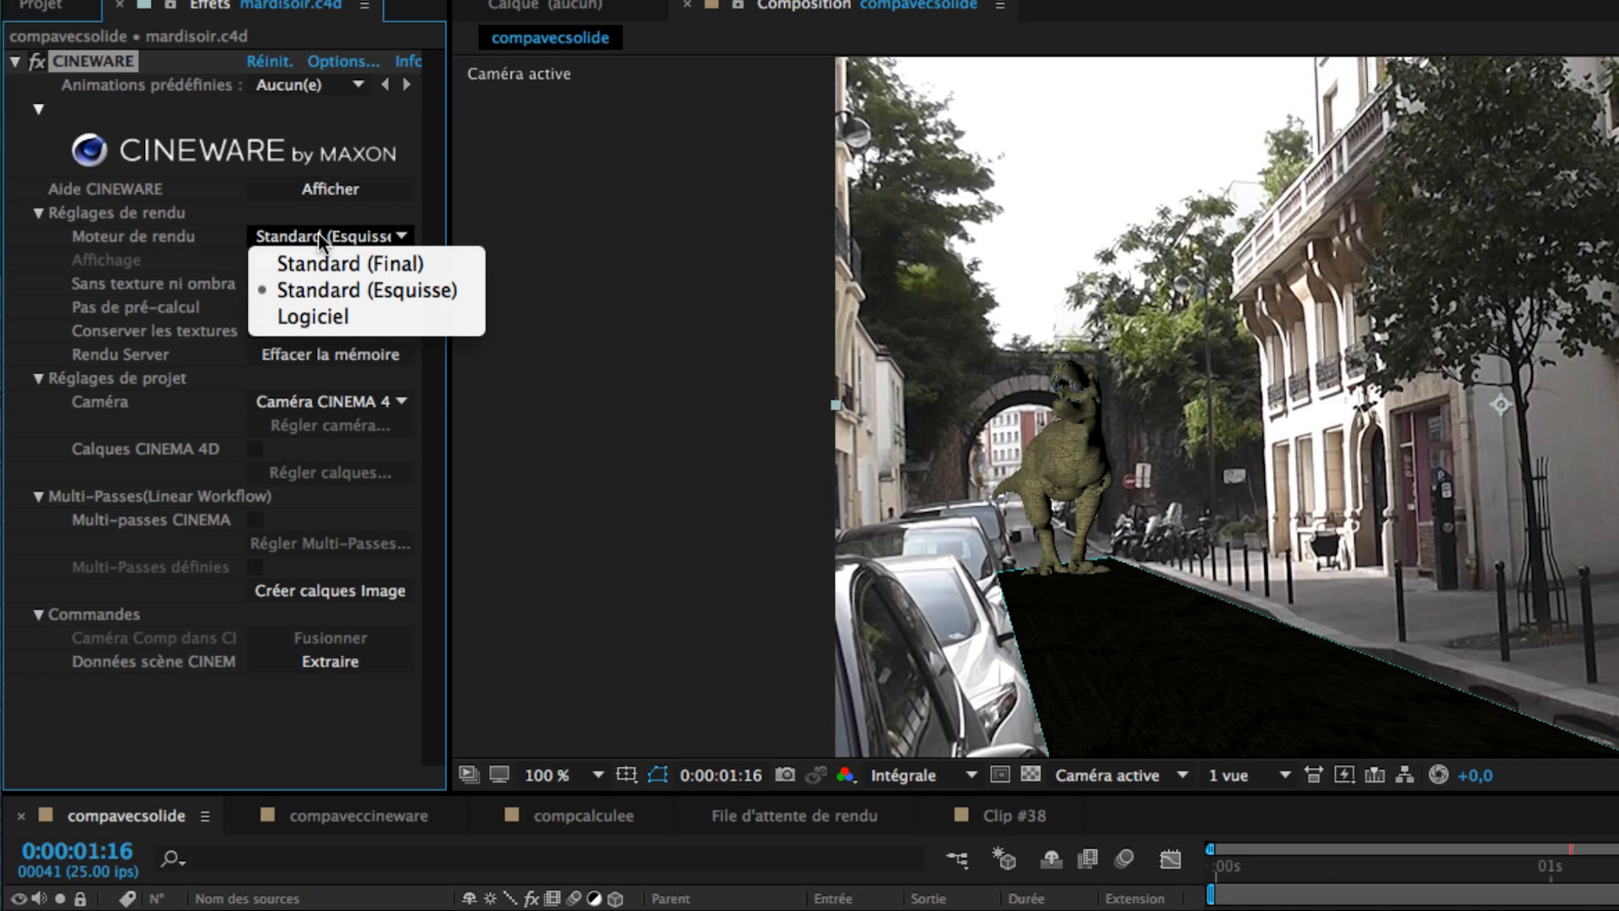
click(322, 260)
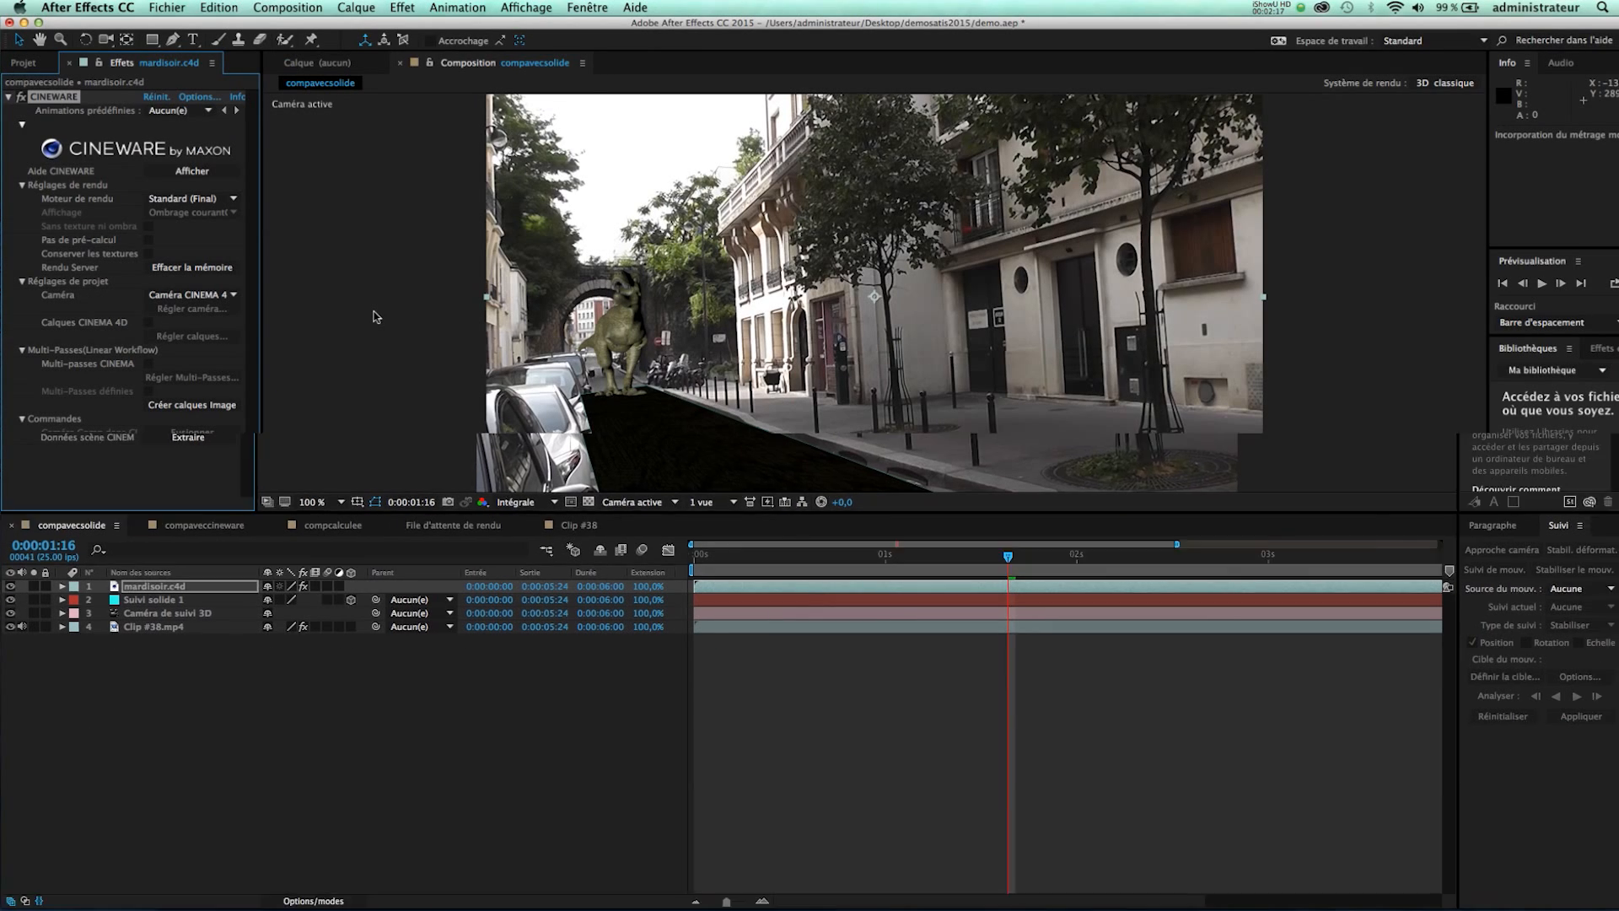
click(189, 196)
click(173, 241)
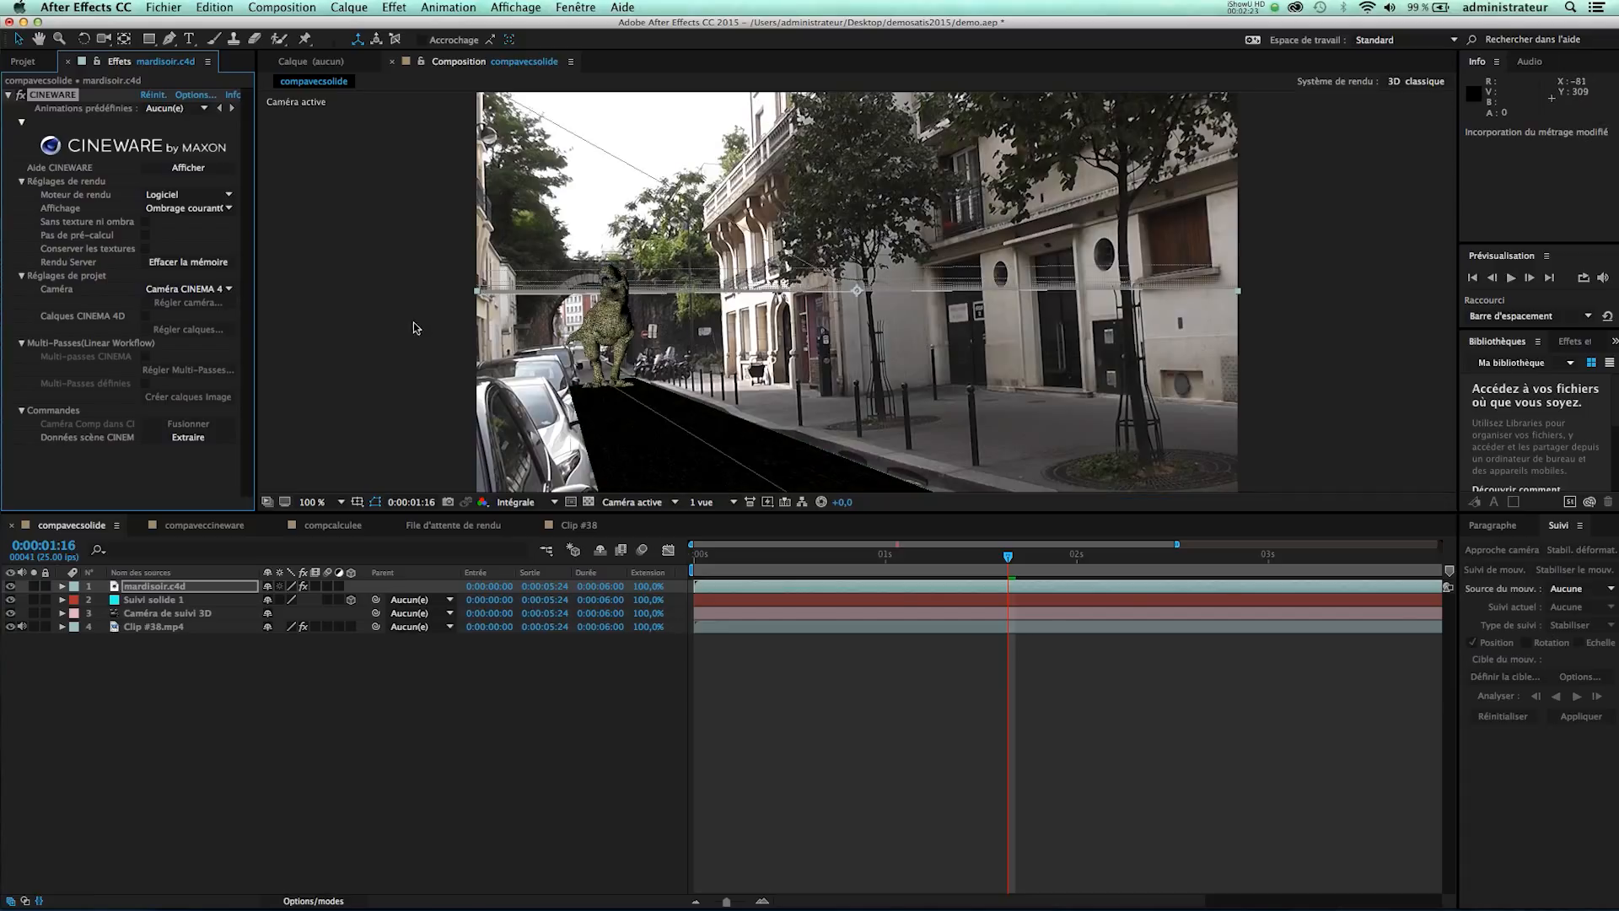
Switch to CINEMA 4D, delete the ground plane Suivi solide 1 under the T-Rex and save mardisoir.c4d.
click(652, 430)
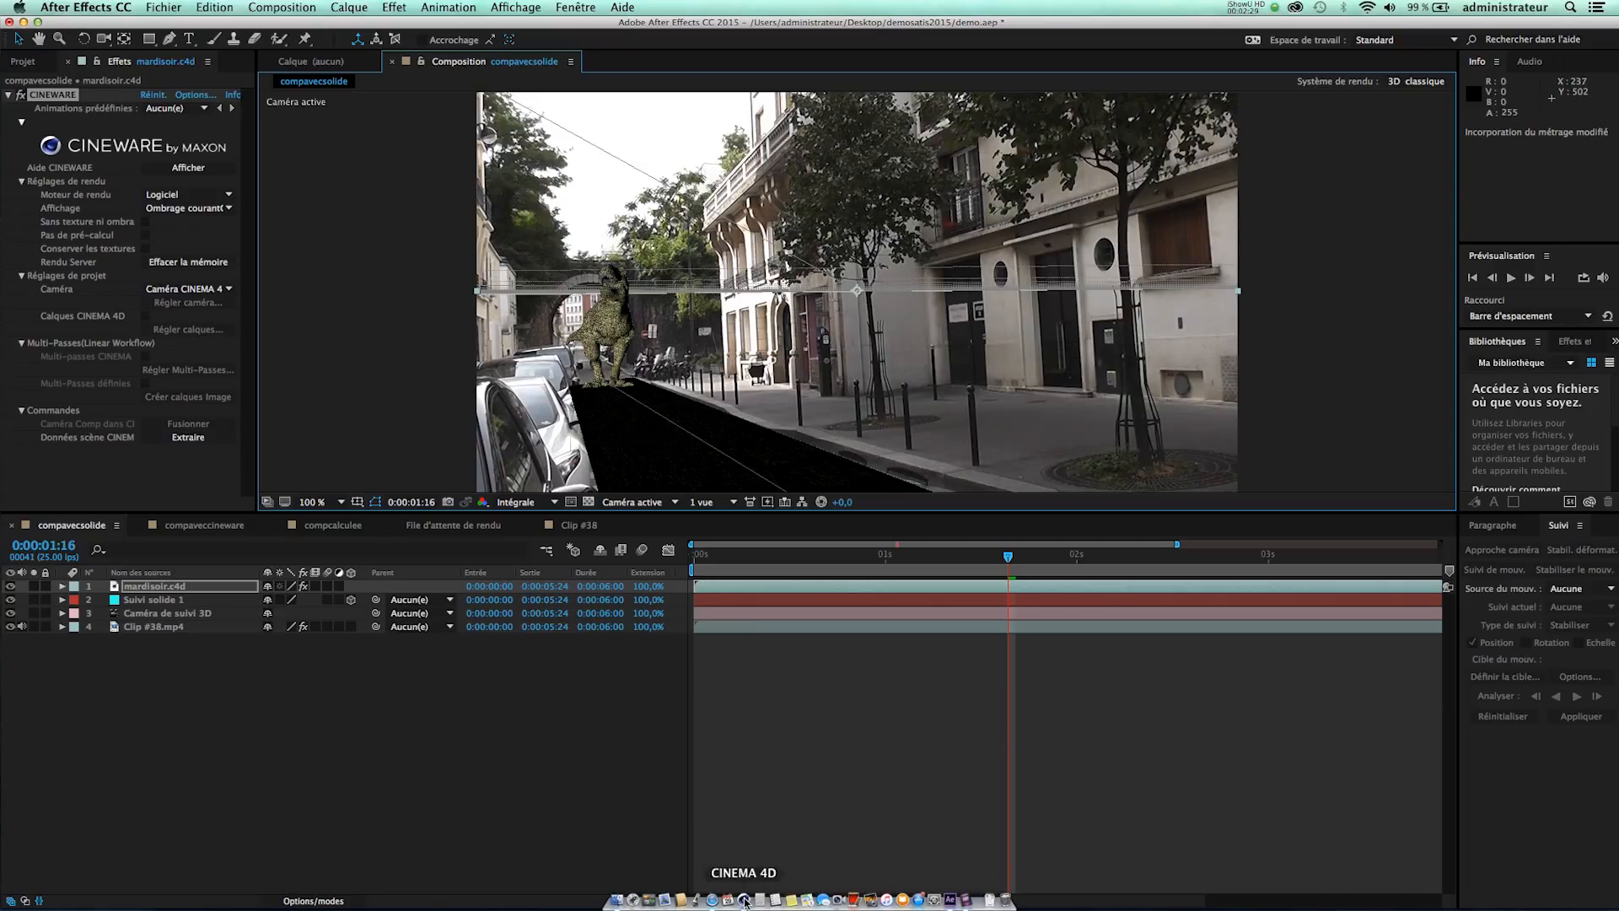
click(742, 899)
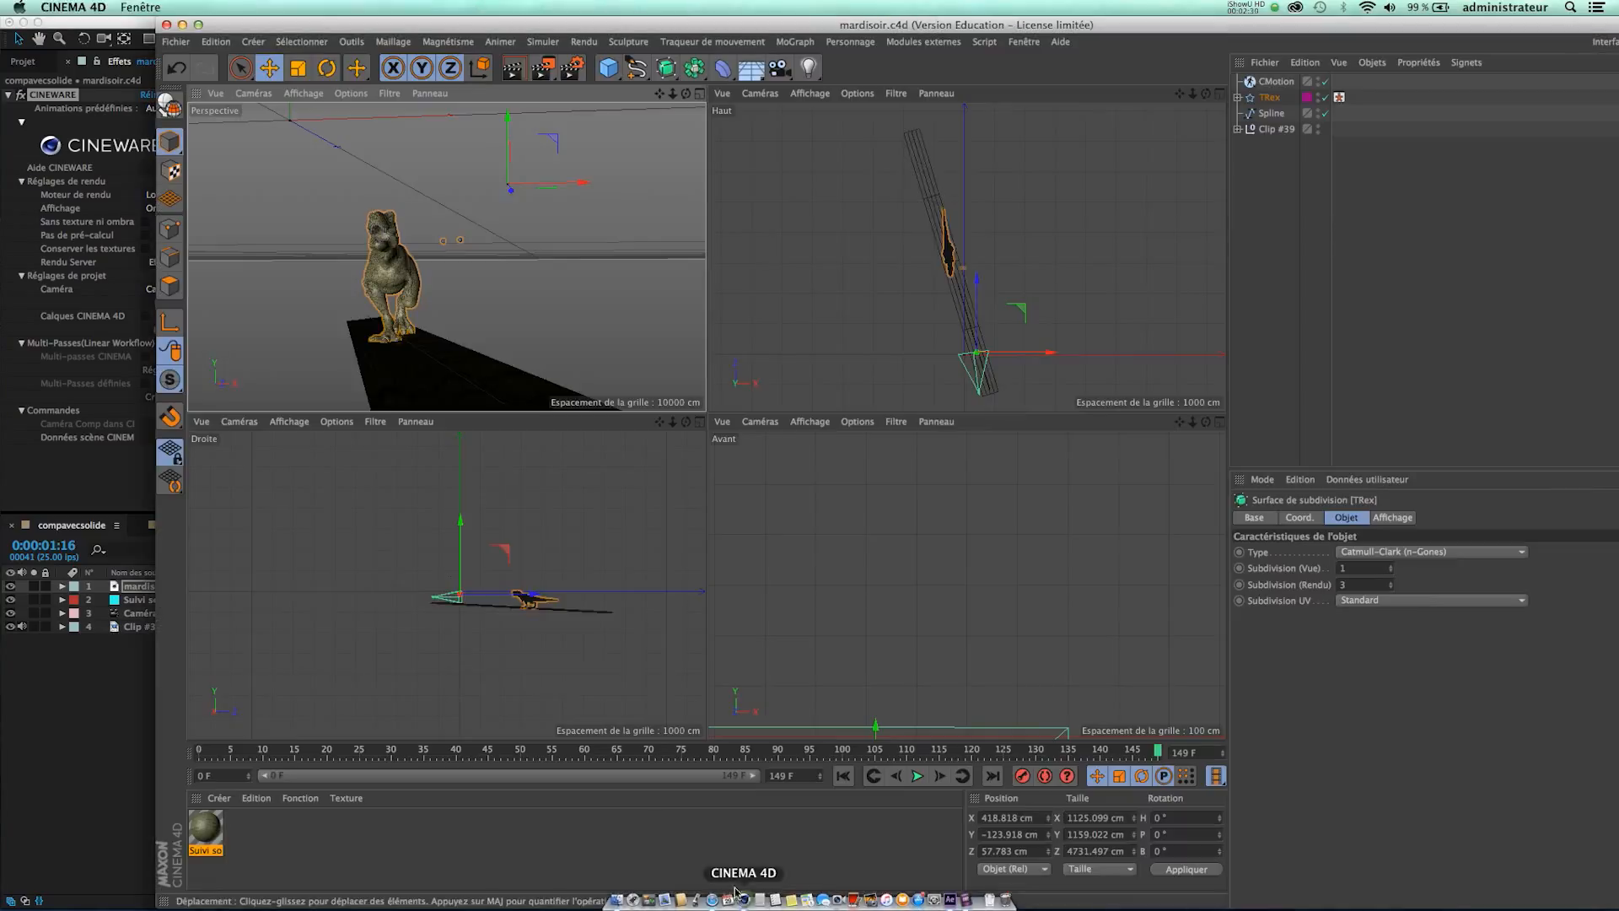
click(400, 369)
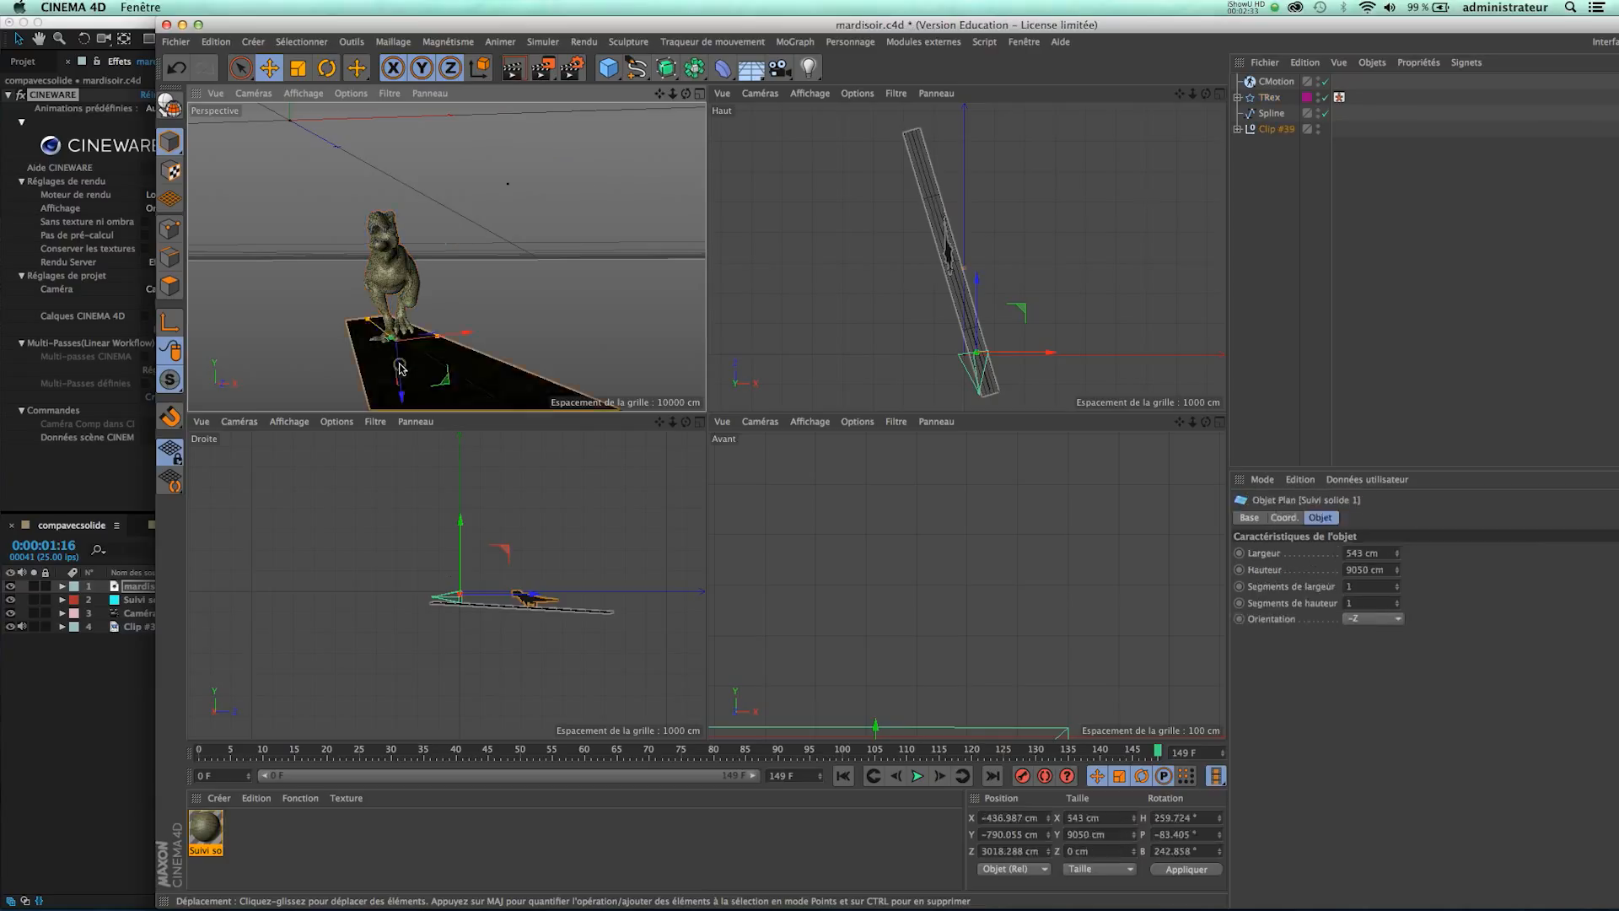
key(Delete)
click(186, 43)
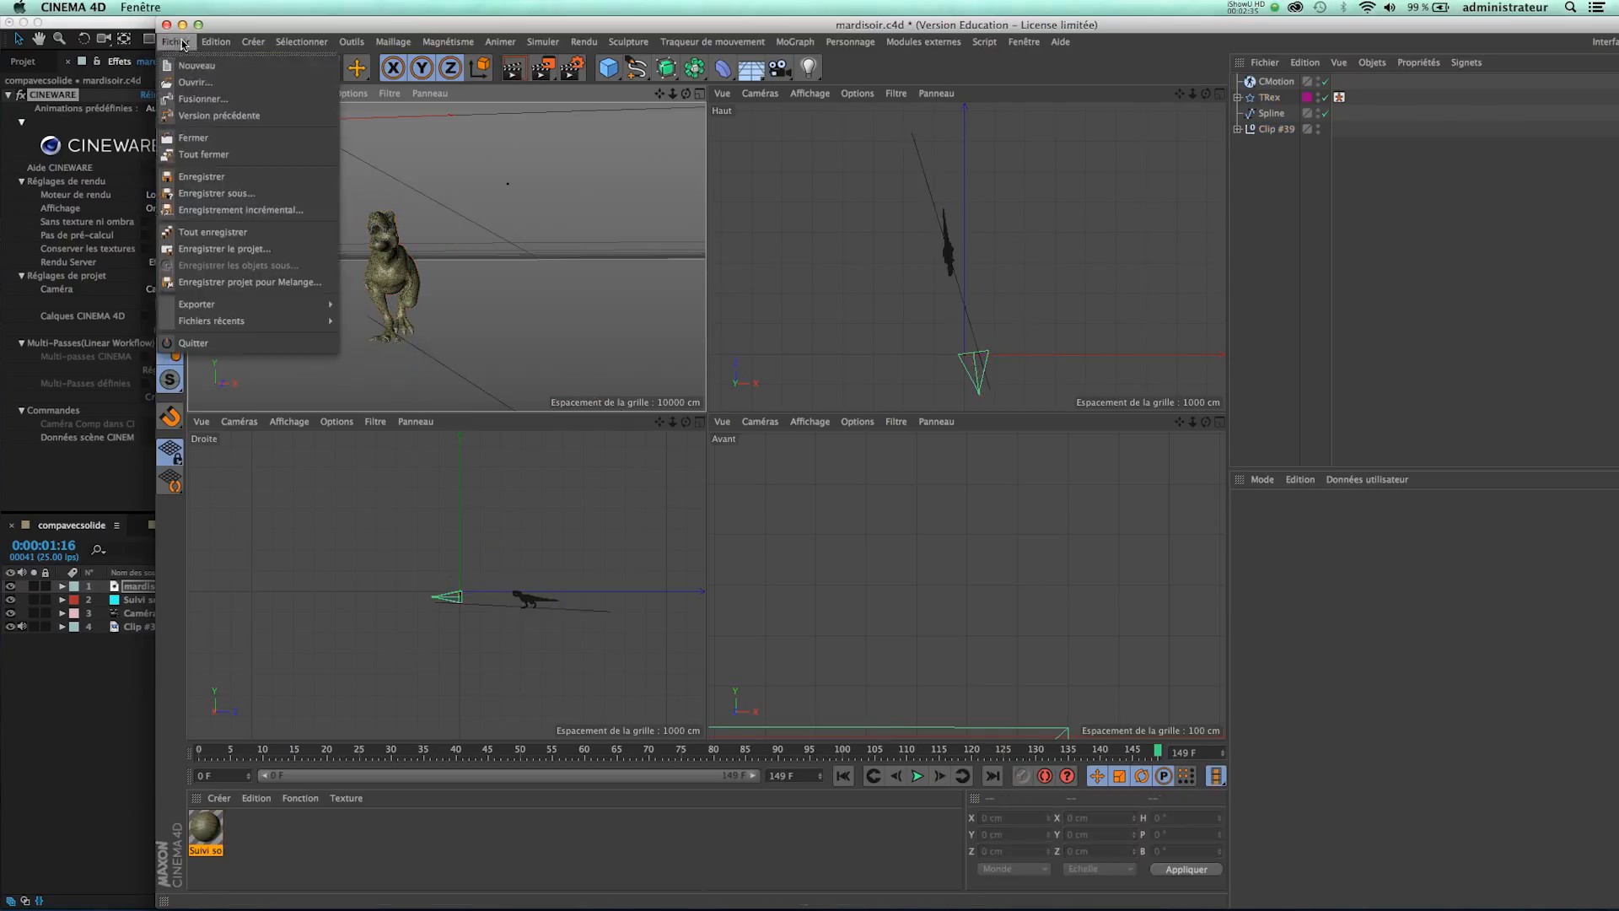
click(215, 177)
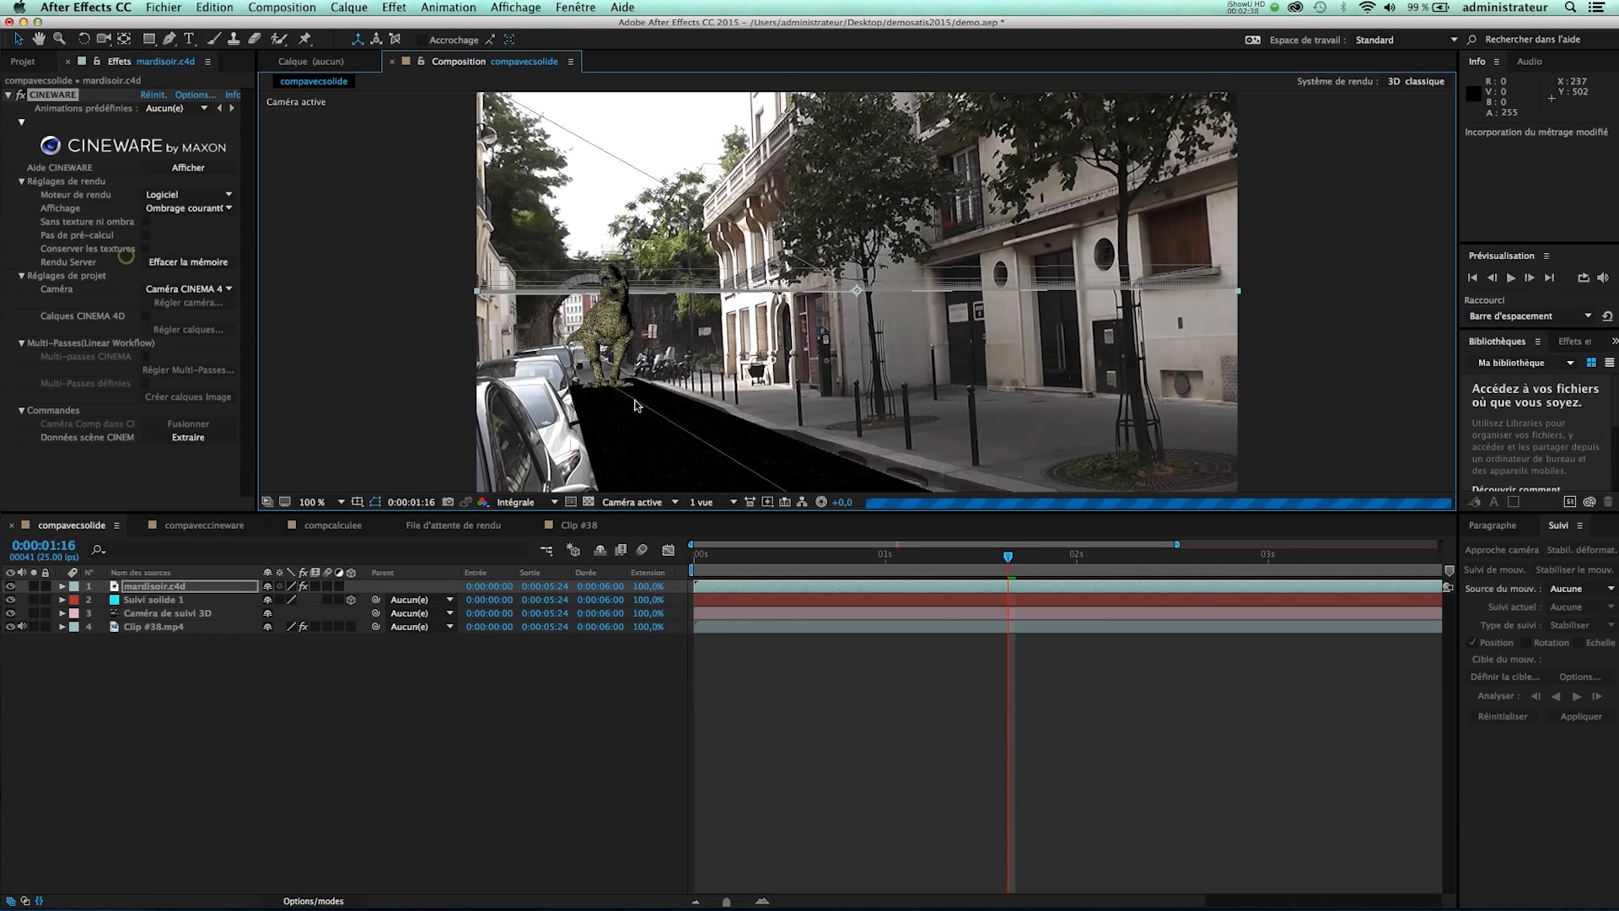
Switch to After Effects, delete the Suivi solide 1 layer from compavecsolide, and check the composite at 0:00:01:24 and 0:00:03:00.
click(126, 253)
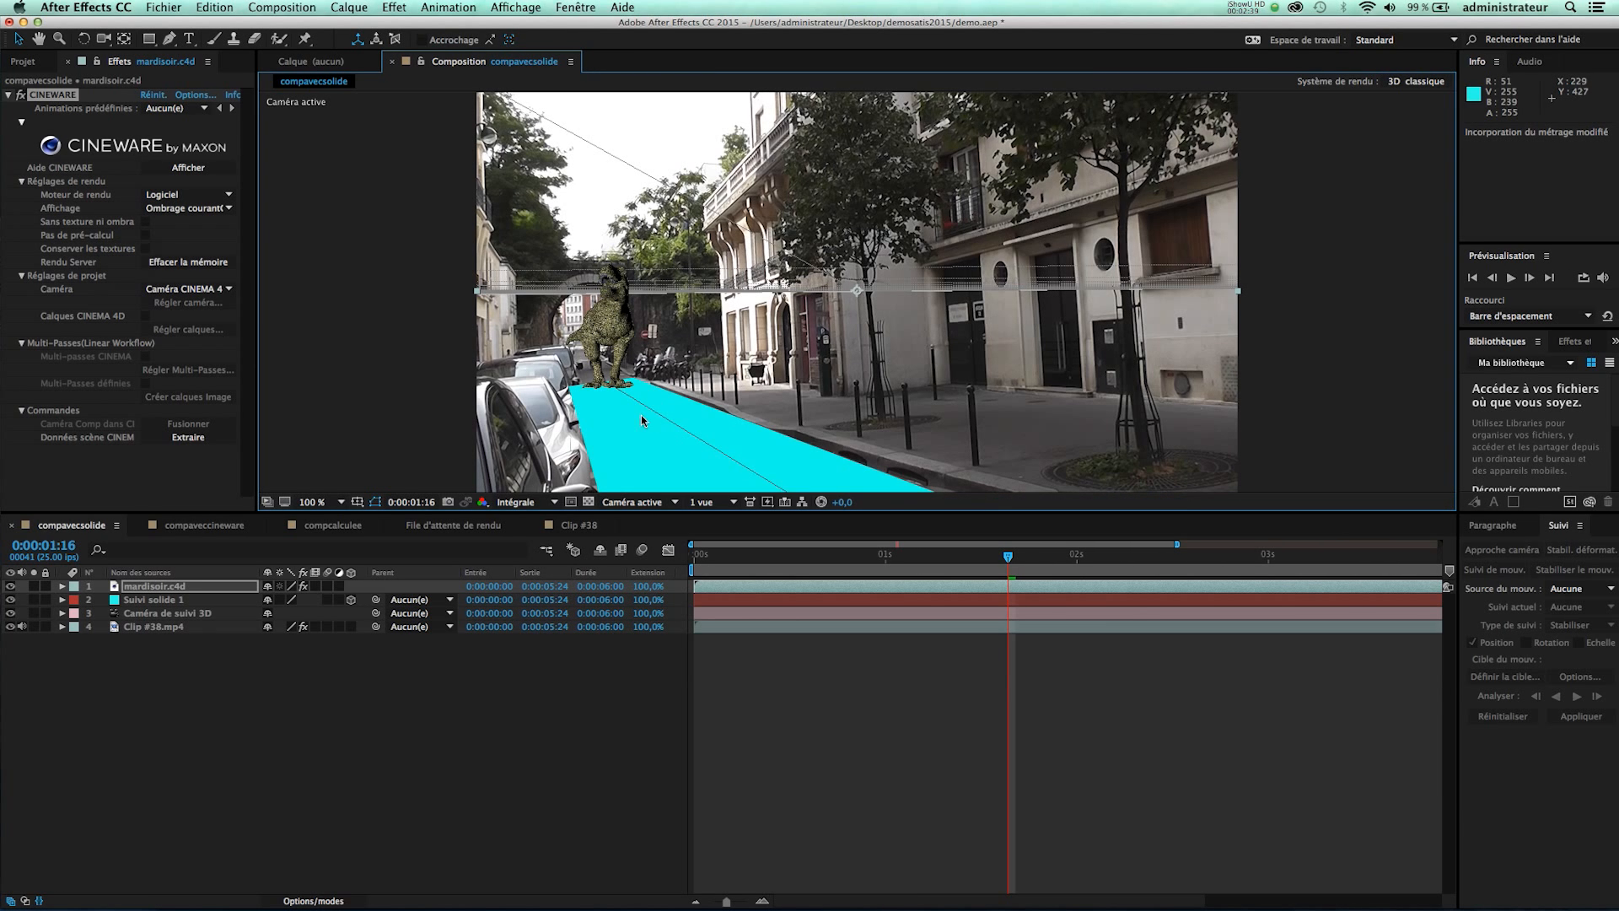
click(662, 439)
click(172, 602)
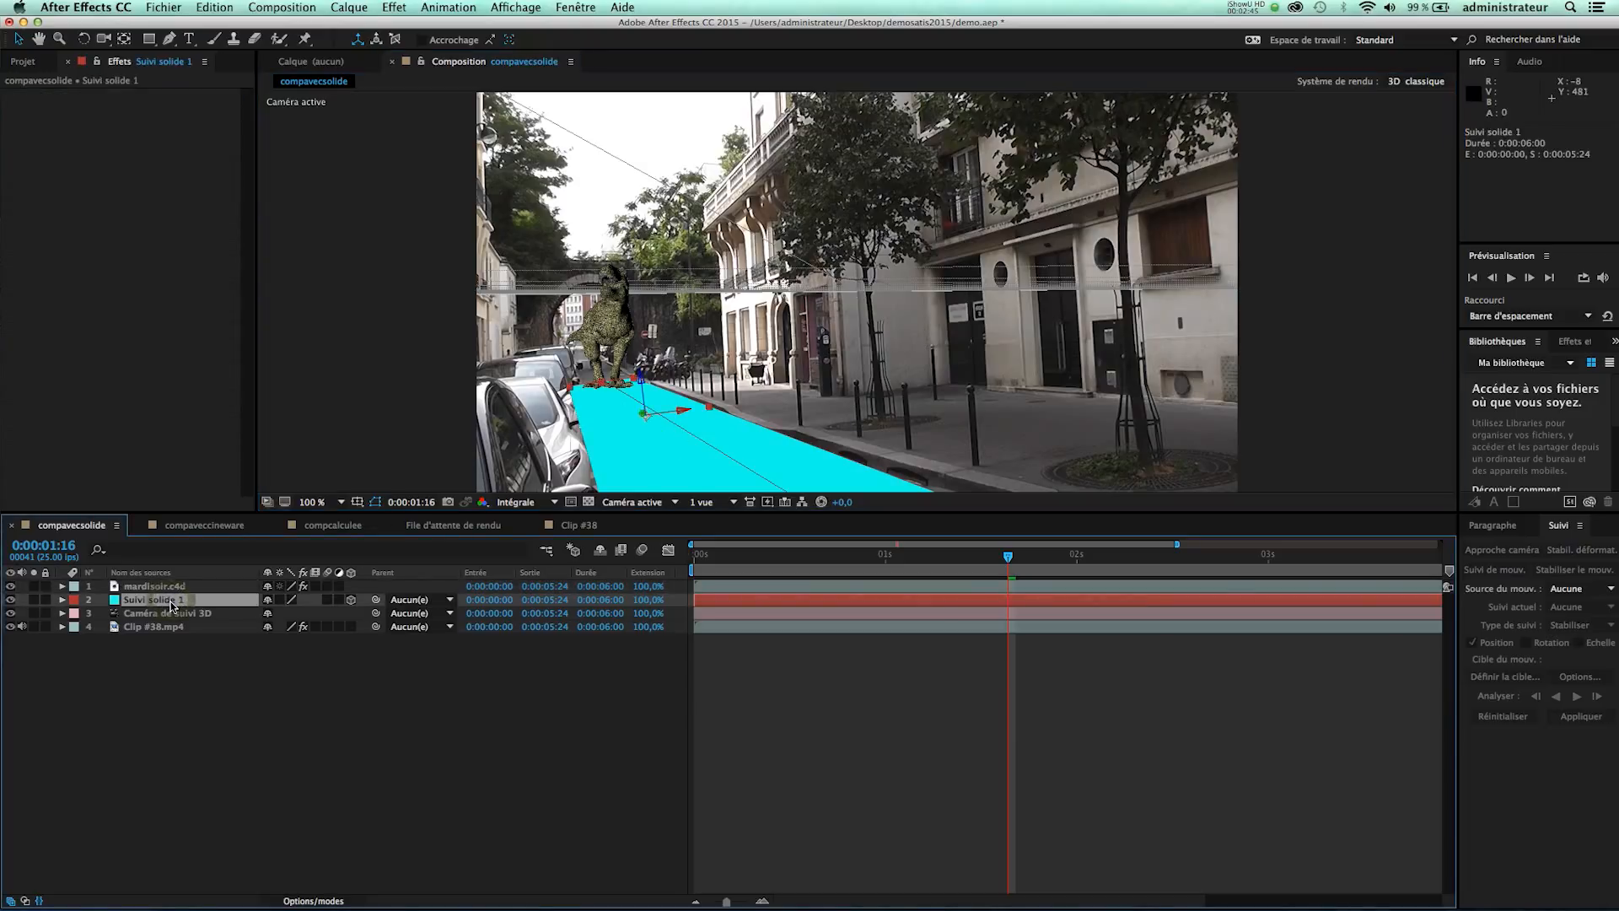
key(Delete)
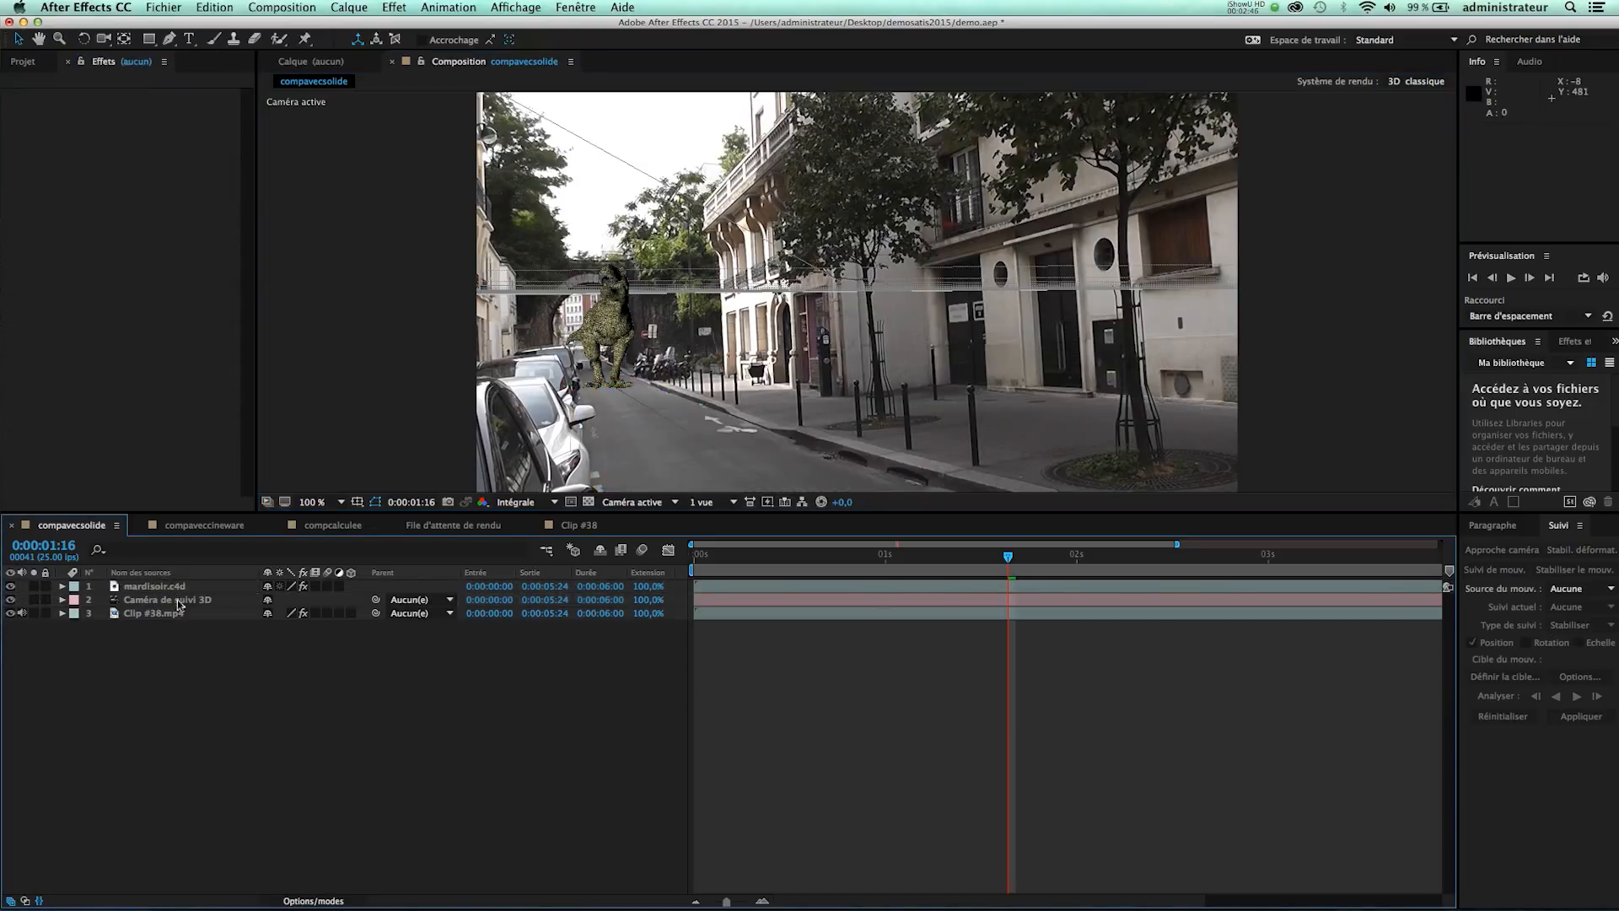
click(1069, 565)
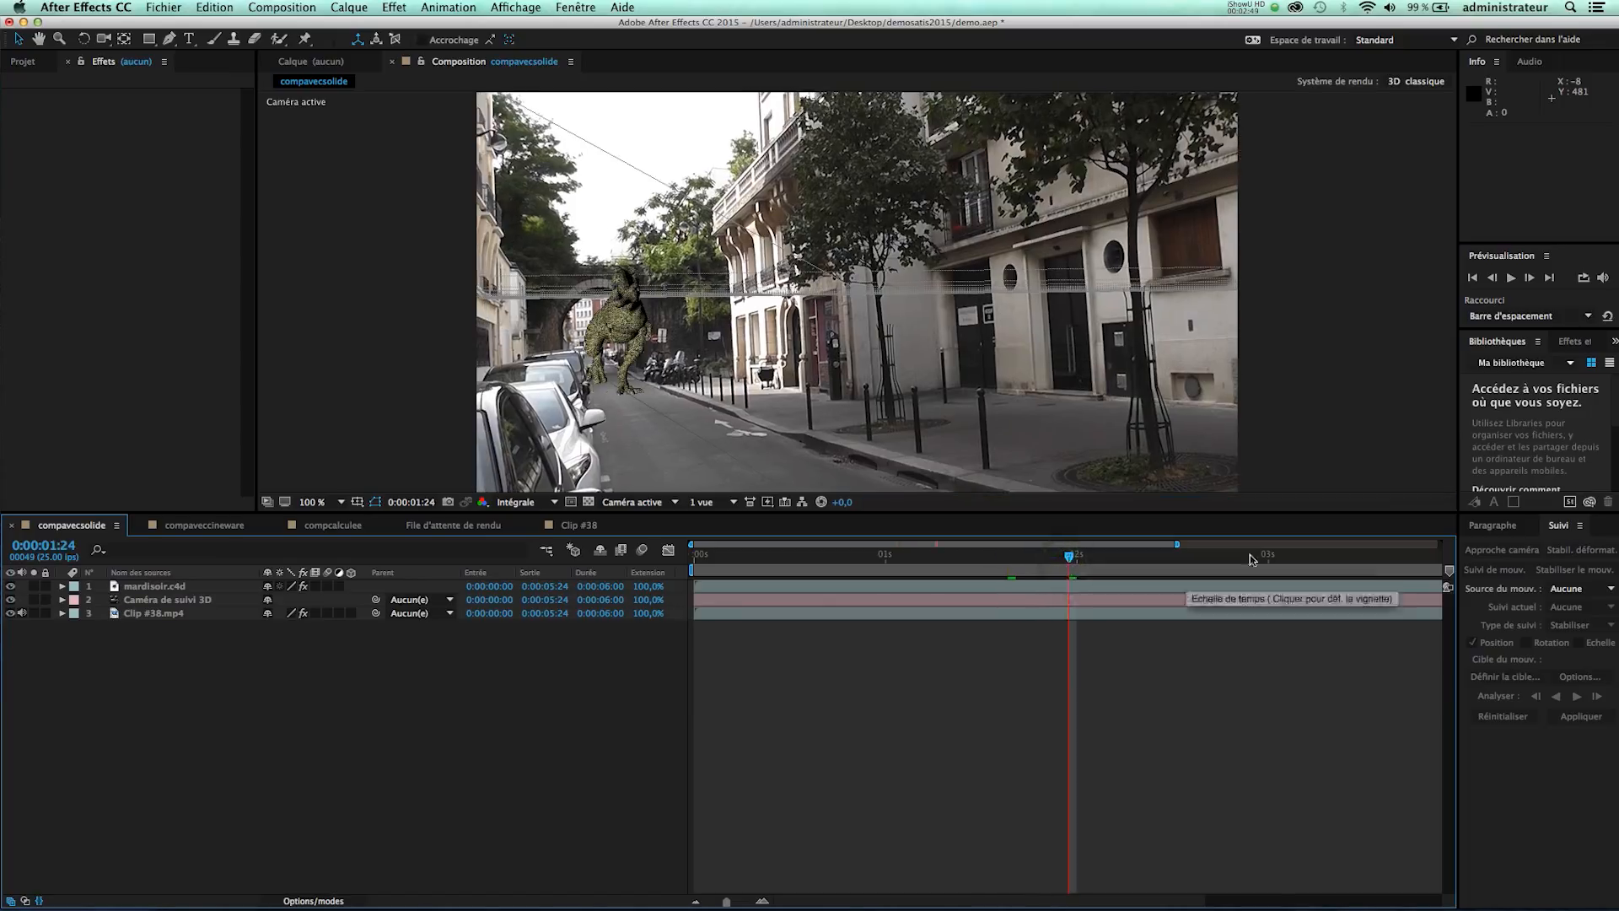
click(1269, 563)
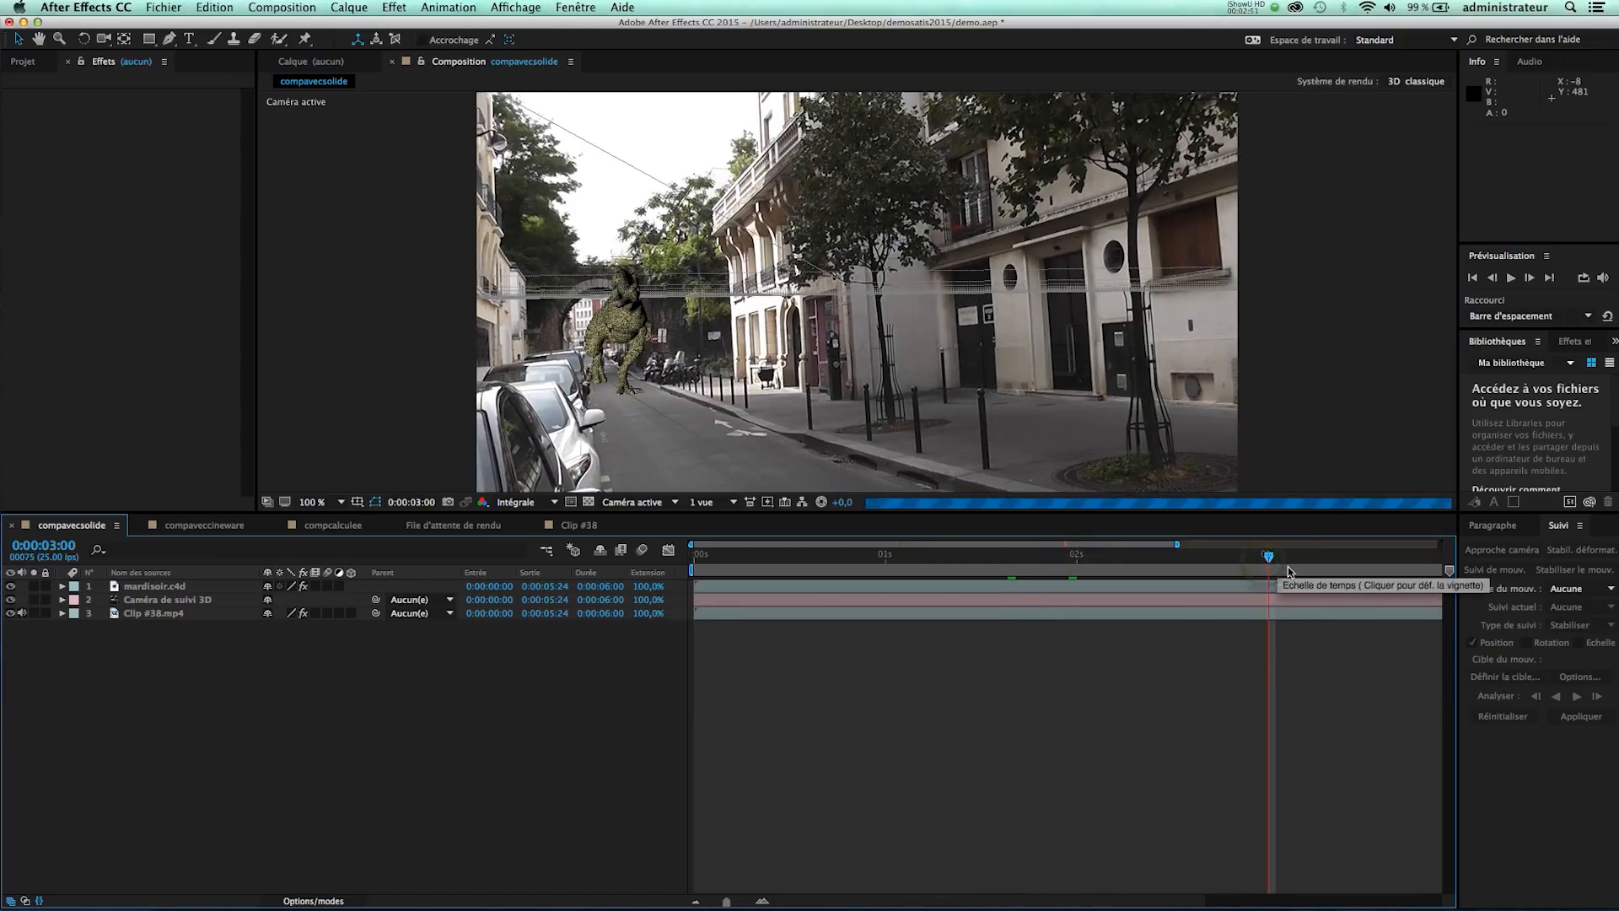
Set the mardisoir.c4d layer's CINEWARE renderer to Standard (Final) and check the T-Rex at 0:00:01:08 and past two seconds.
click(141, 590)
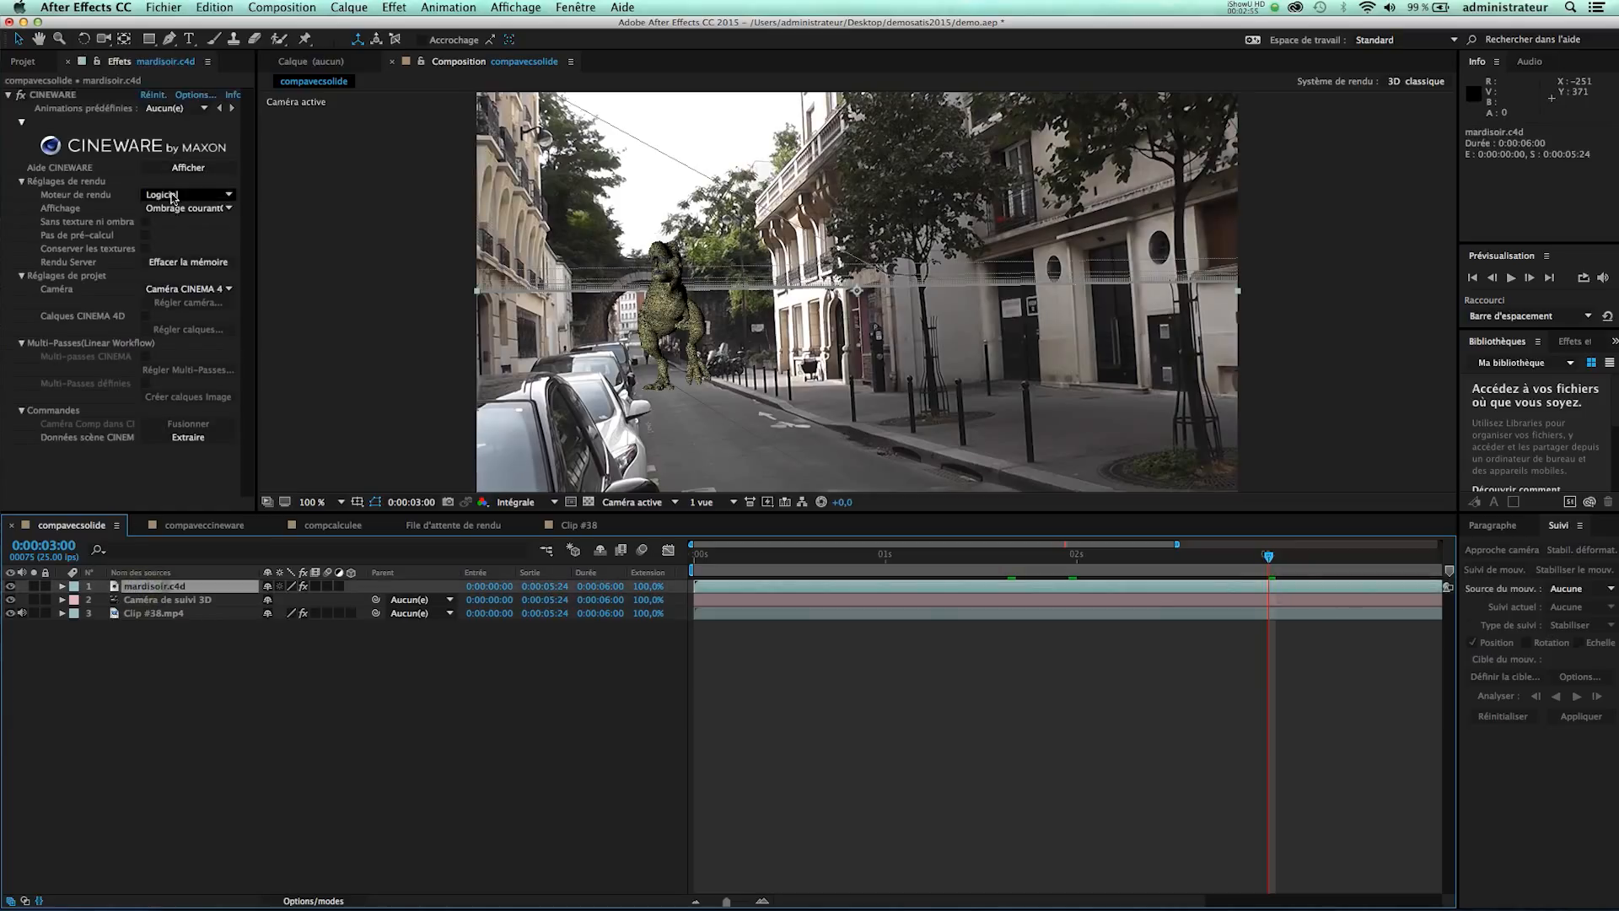
click(172, 196)
click(177, 211)
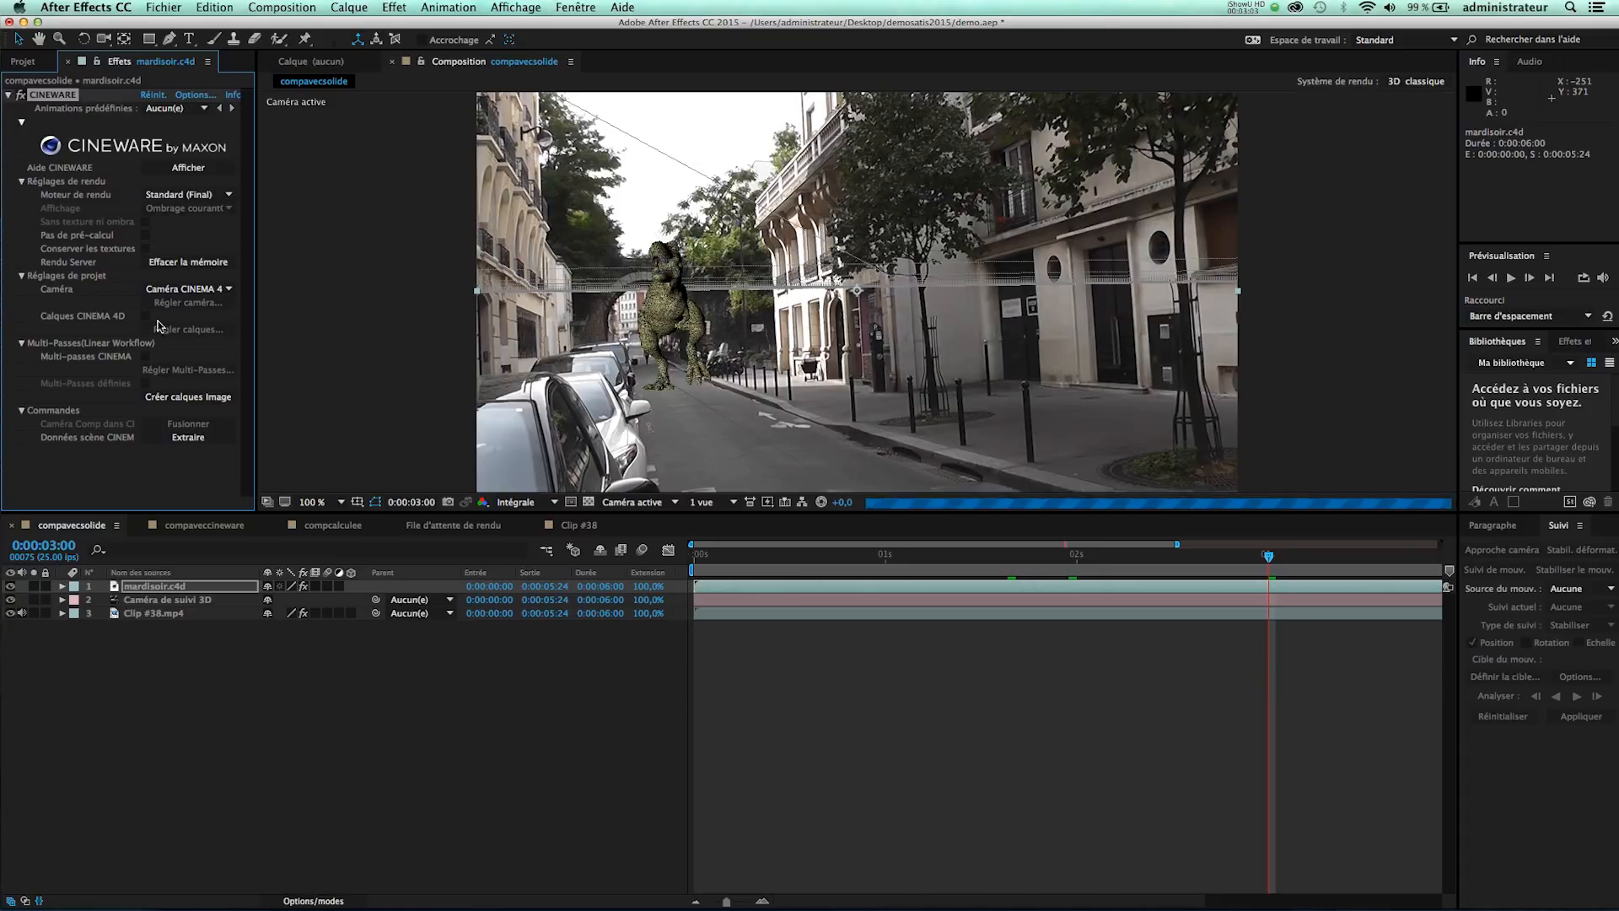
click(948, 569)
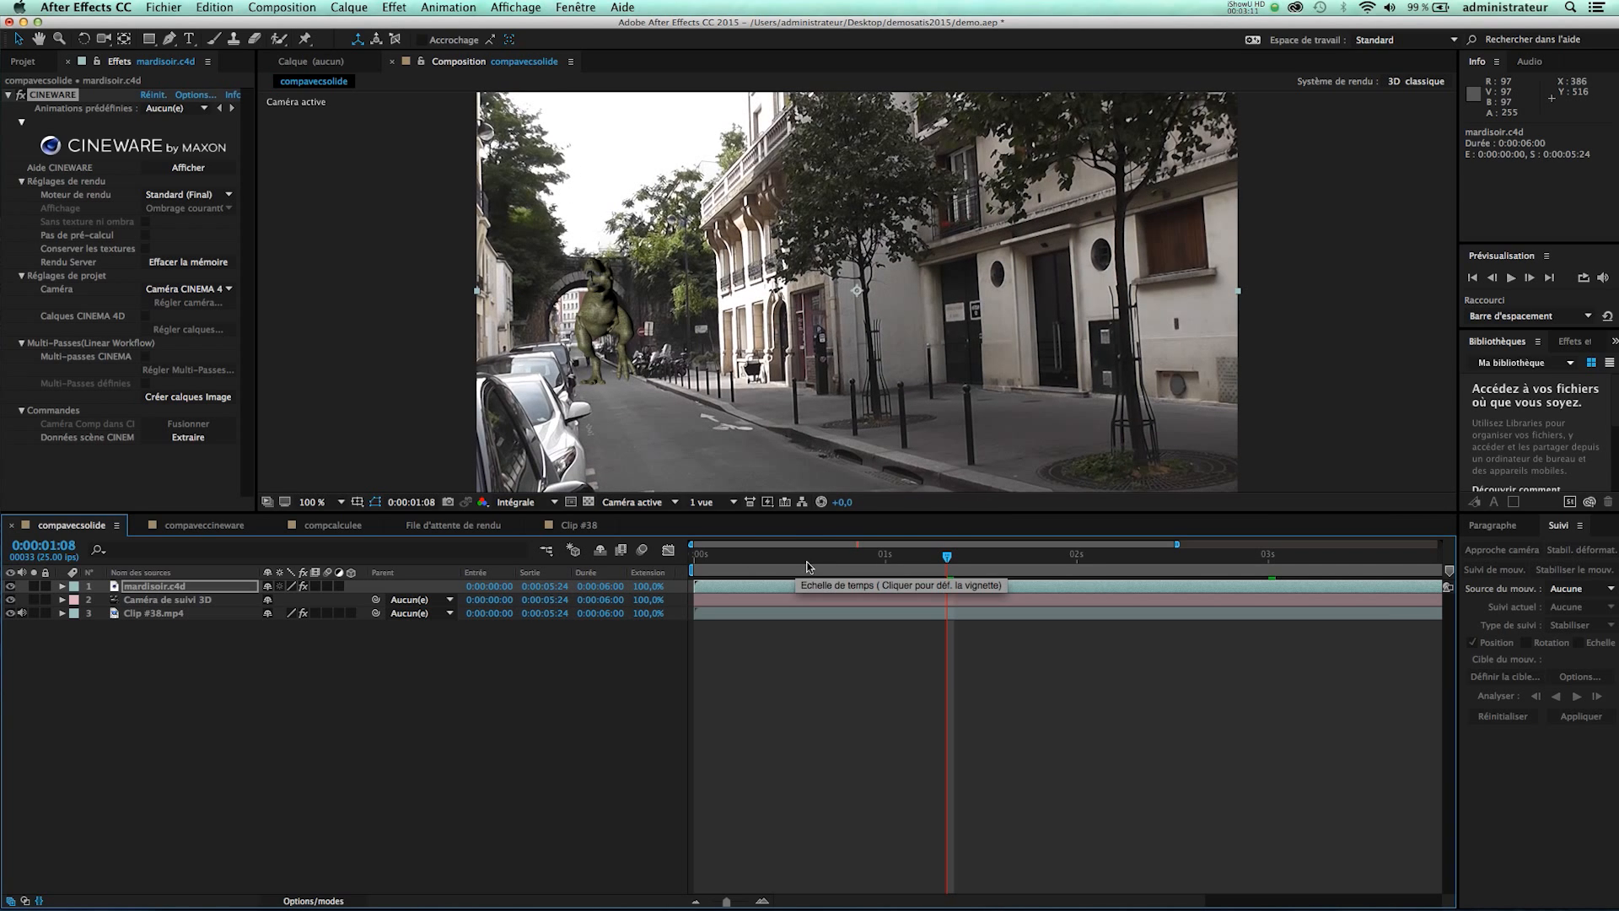
click(1090, 560)
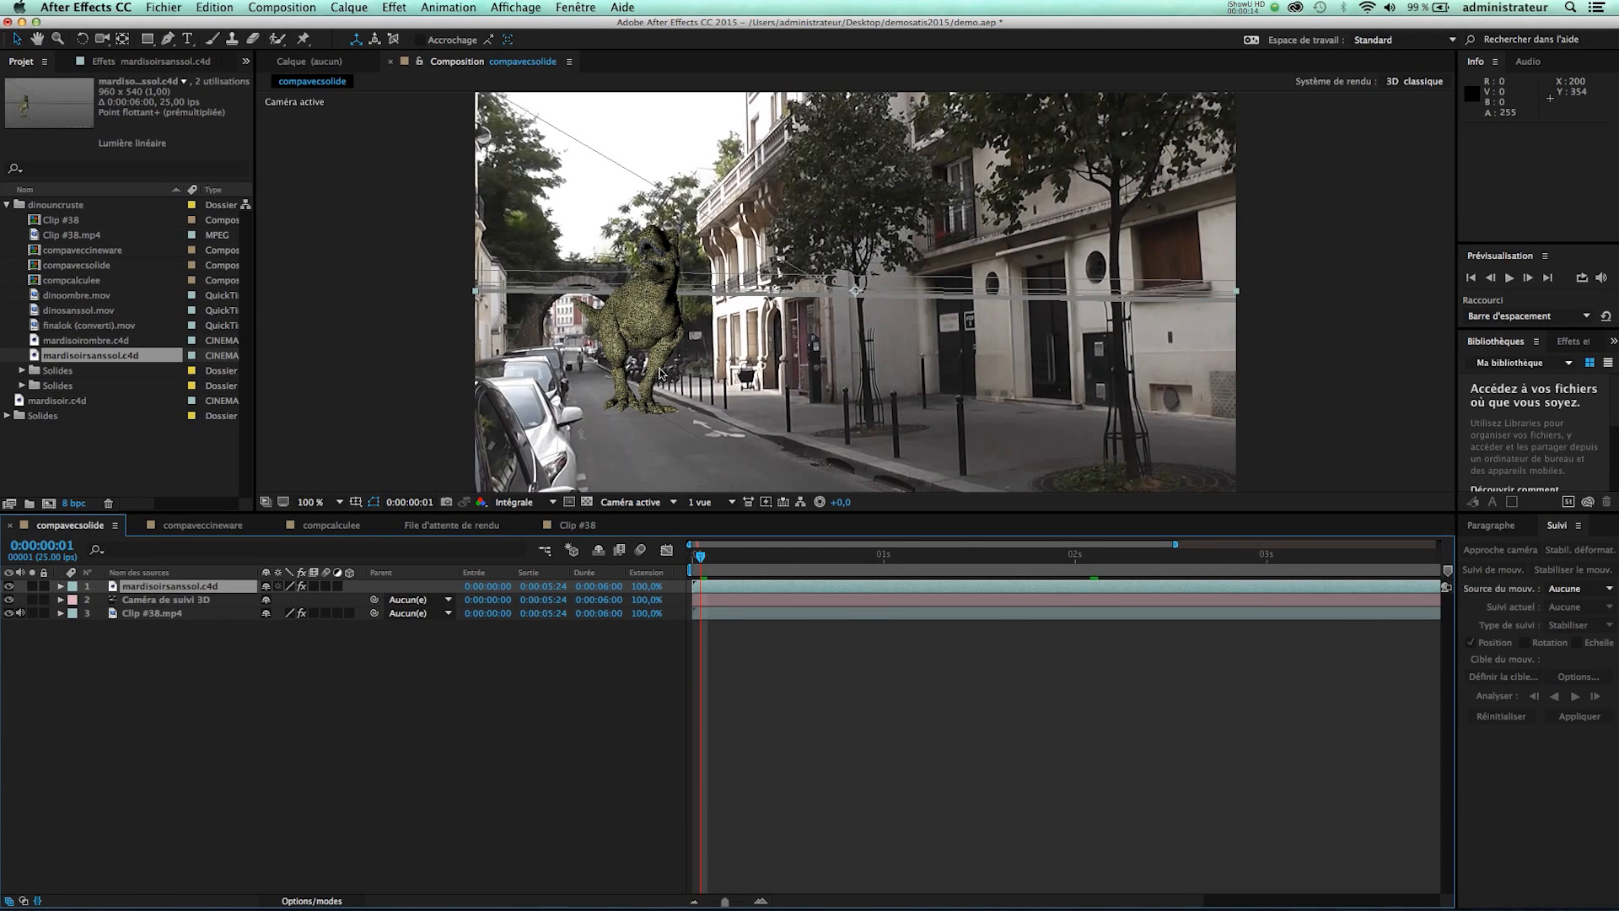
Set the CINEWARE renderer of the mardisoirsanssol.c4d layer to Standard (Esquisse).
click(186, 591)
click(152, 61)
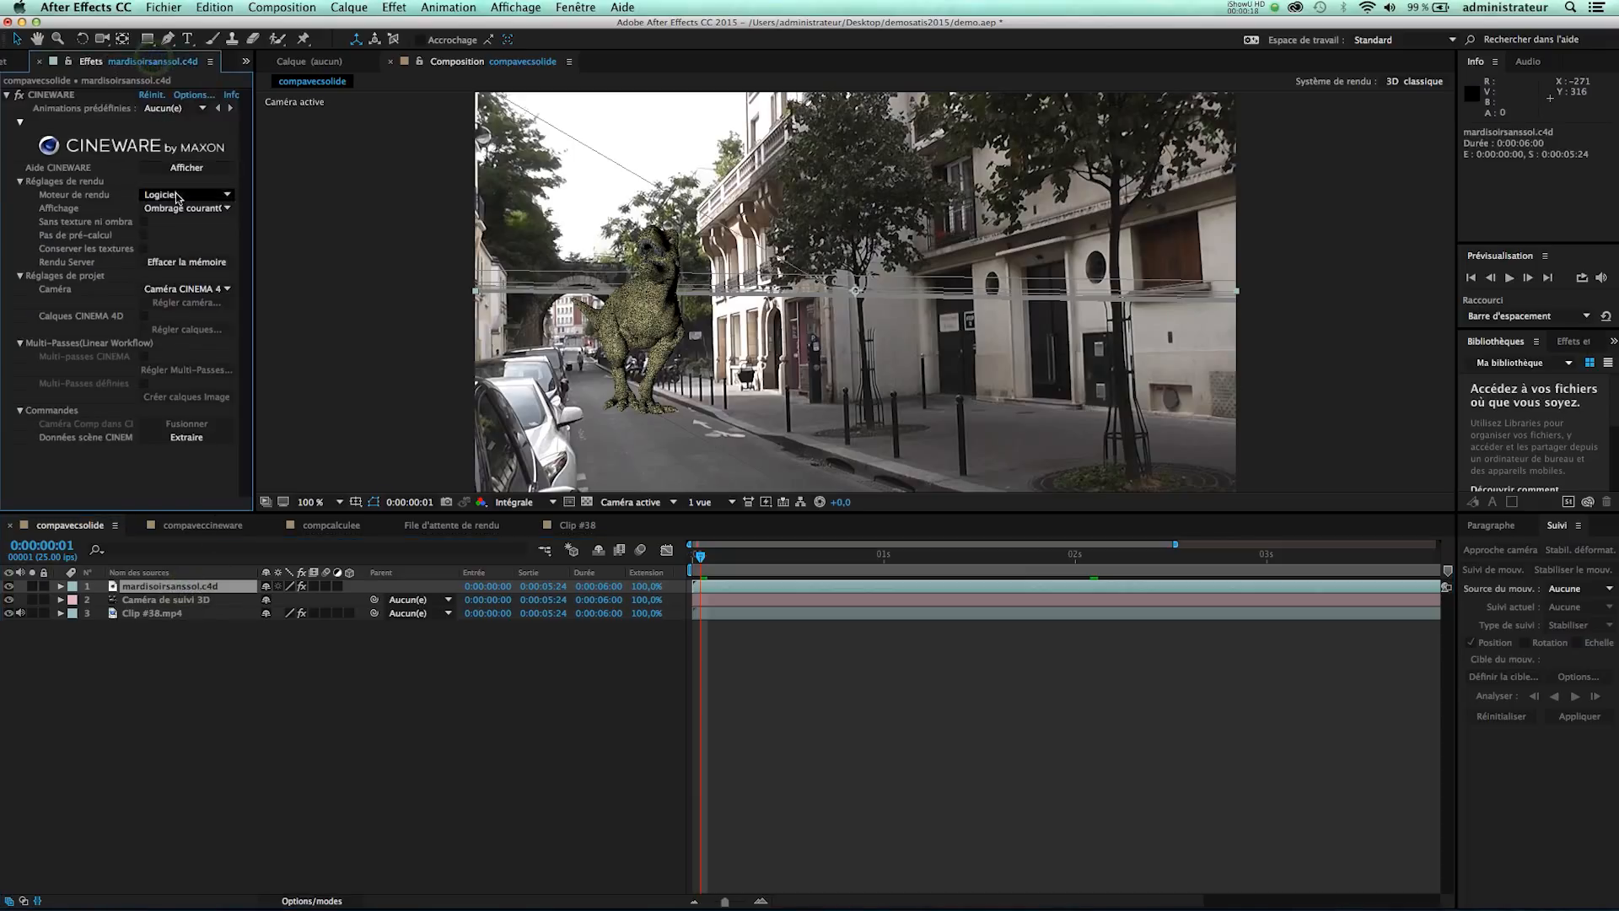
click(179, 194)
click(253, 226)
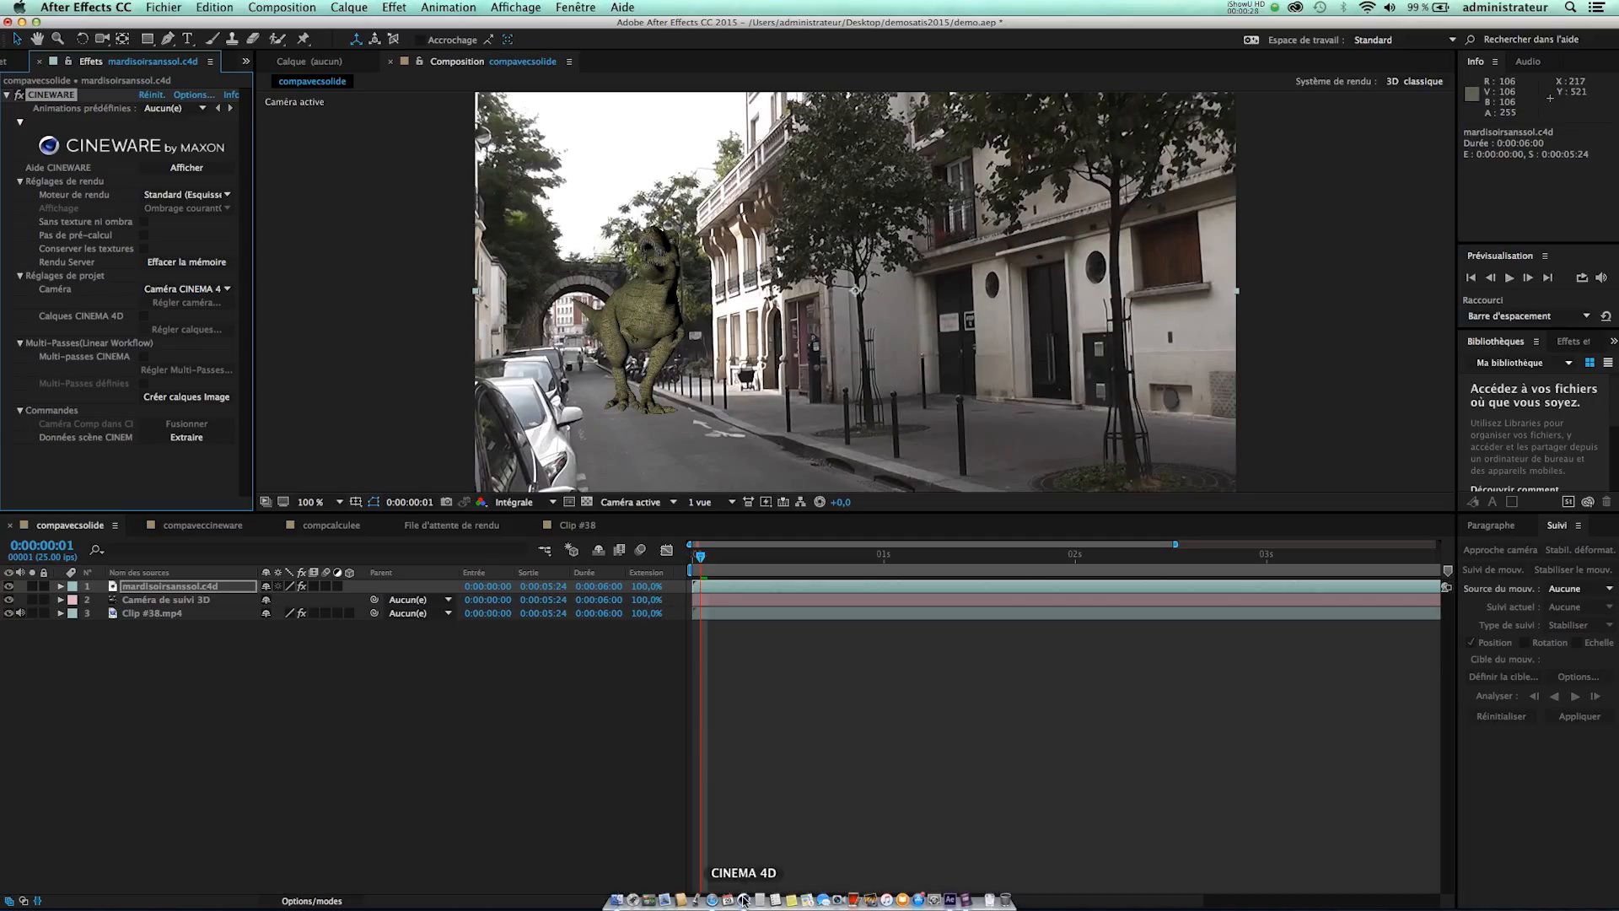
Switch to mardisoirombre.c4d in CINEMA 4D, select the ground plane Plan, and render the perspective view at frame 70.
click(743, 900)
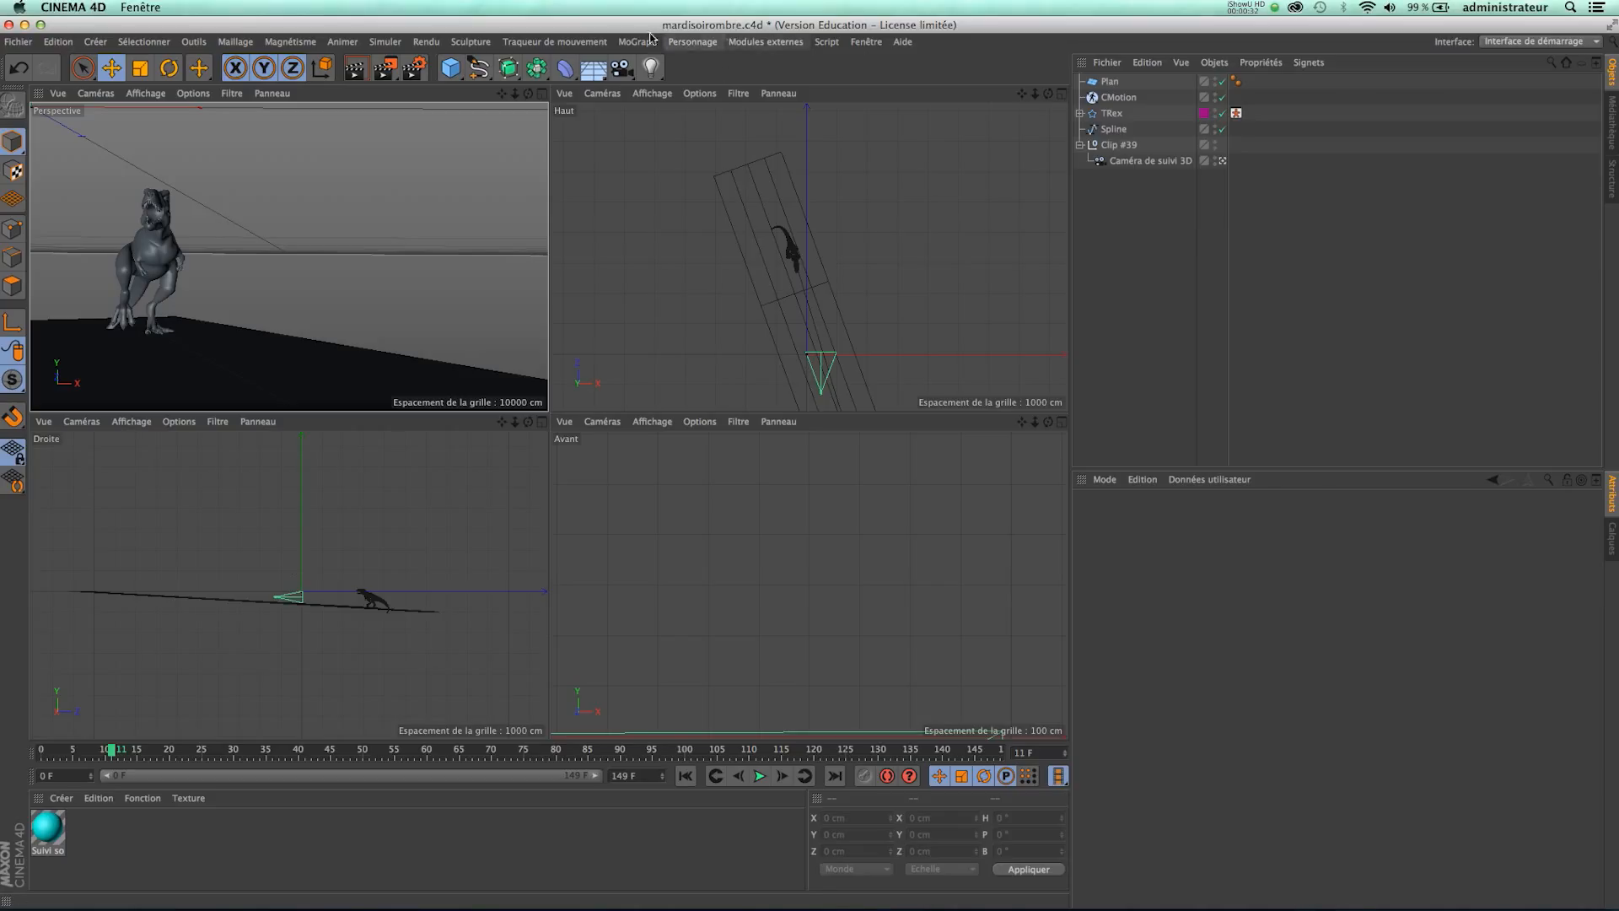
click(213, 353)
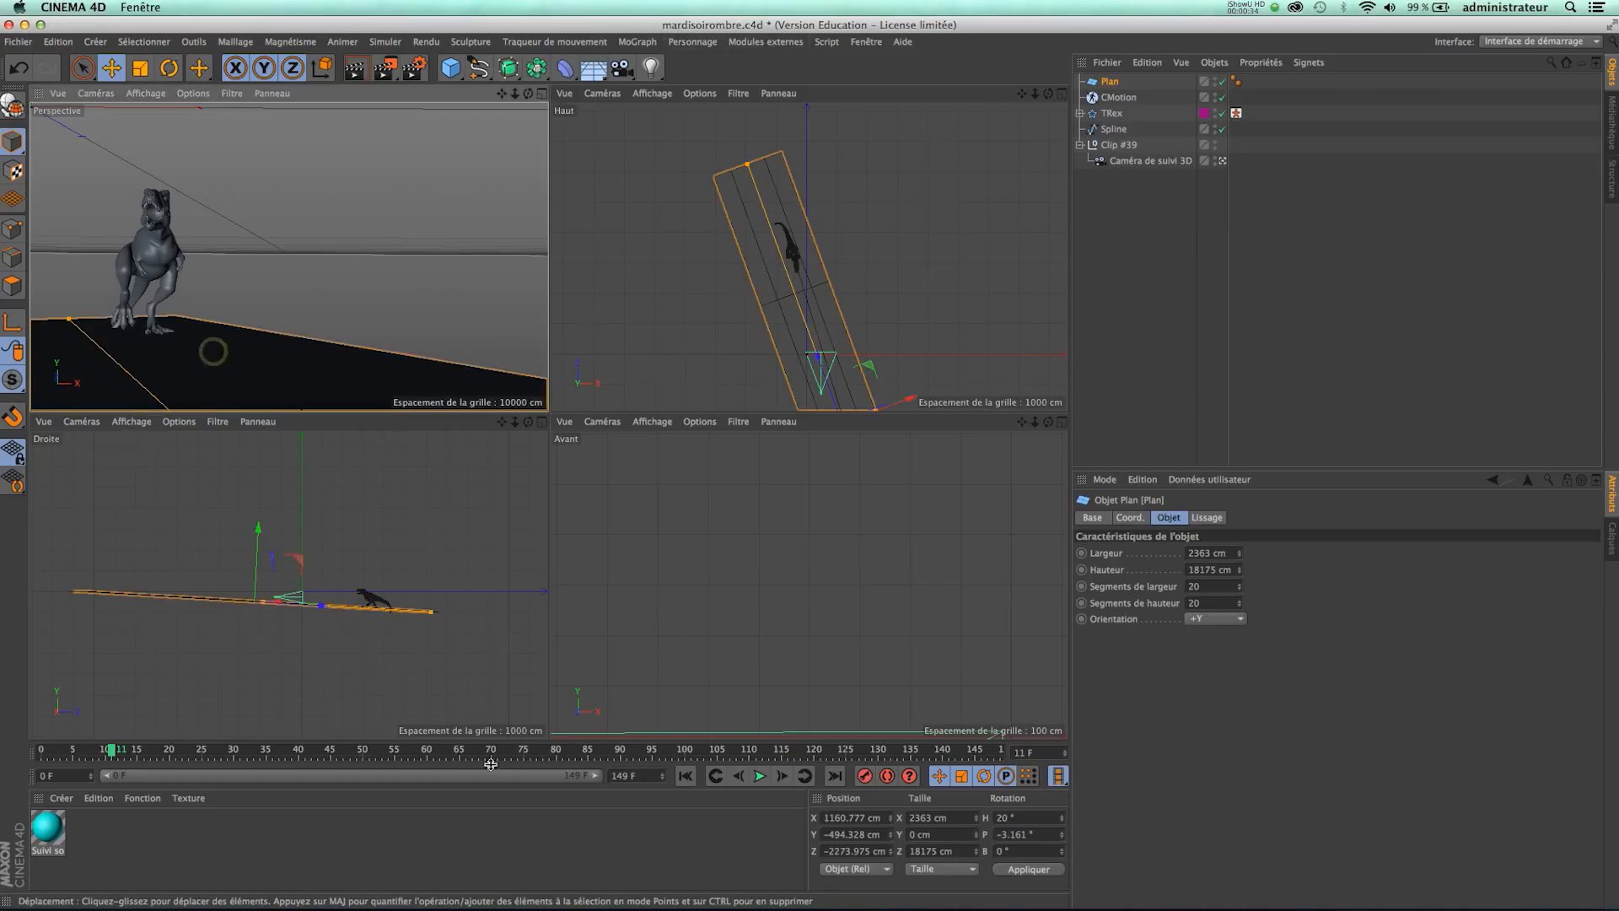
drag(111, 750, 488, 762)
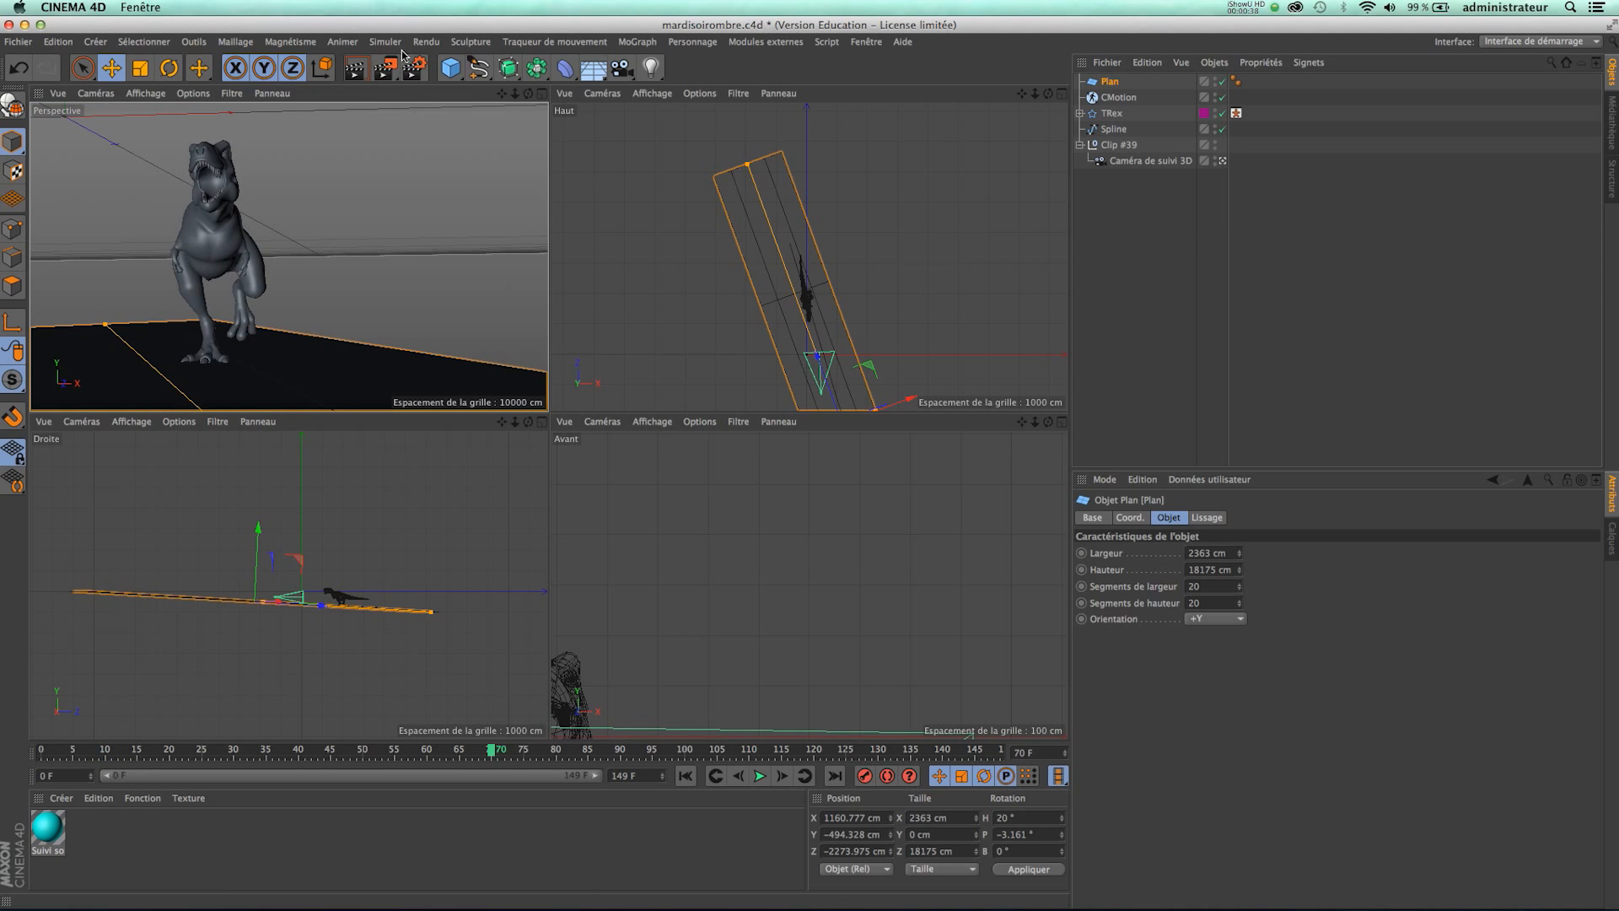
click(353, 70)
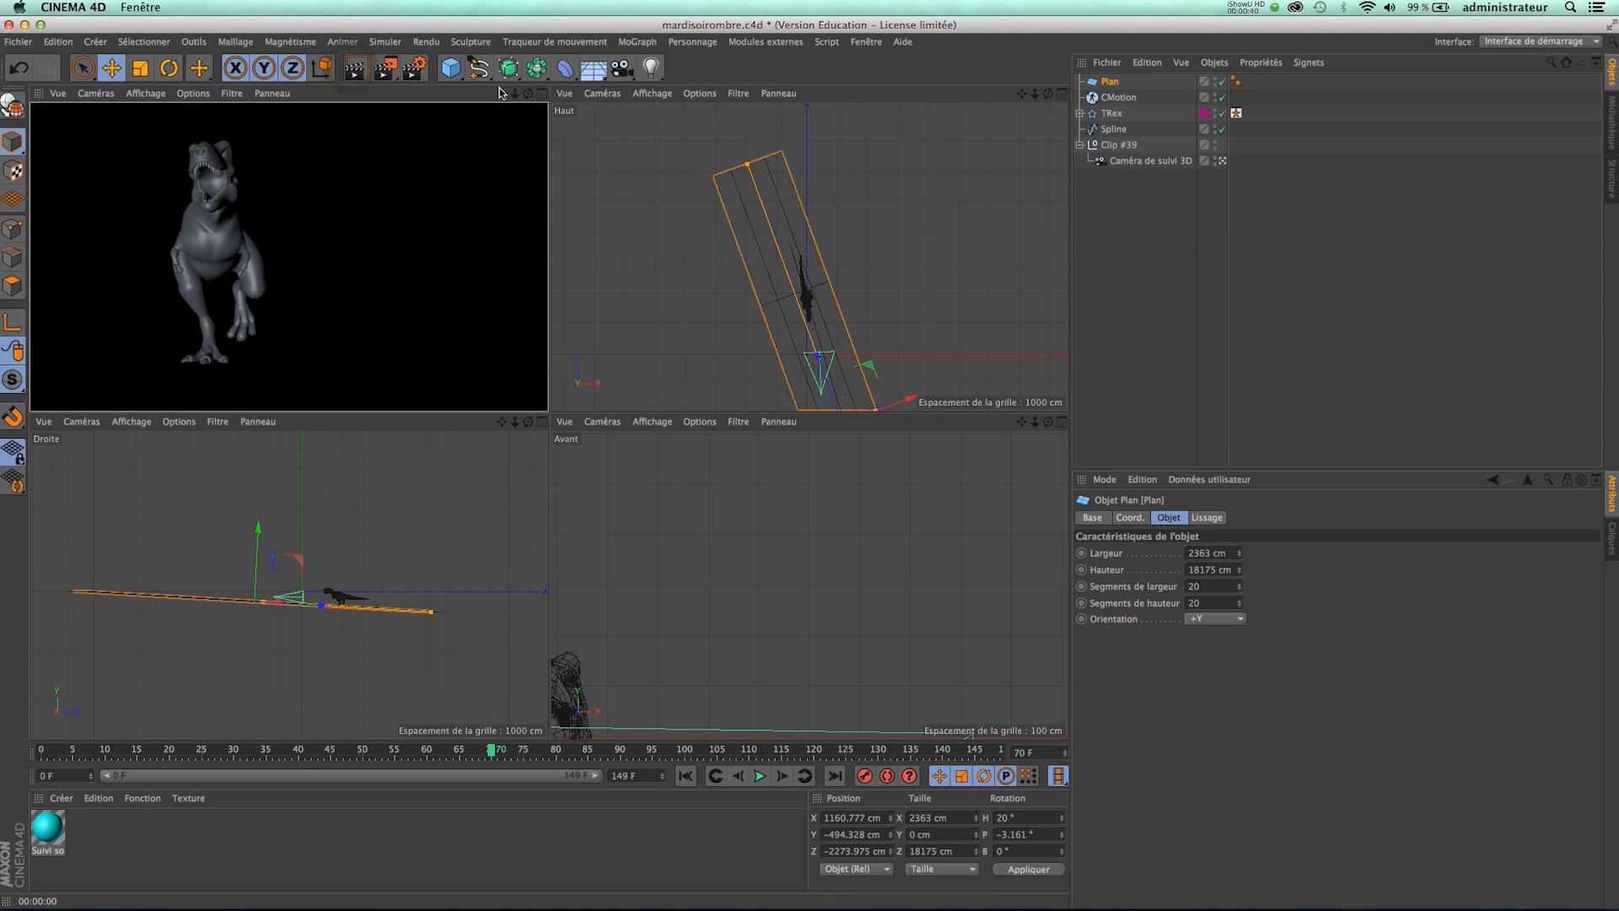
Add an Omni light and move it in front of the T-Rex, at about X 78 cm and Z 940 cm.
drag(650, 67, 719, 90)
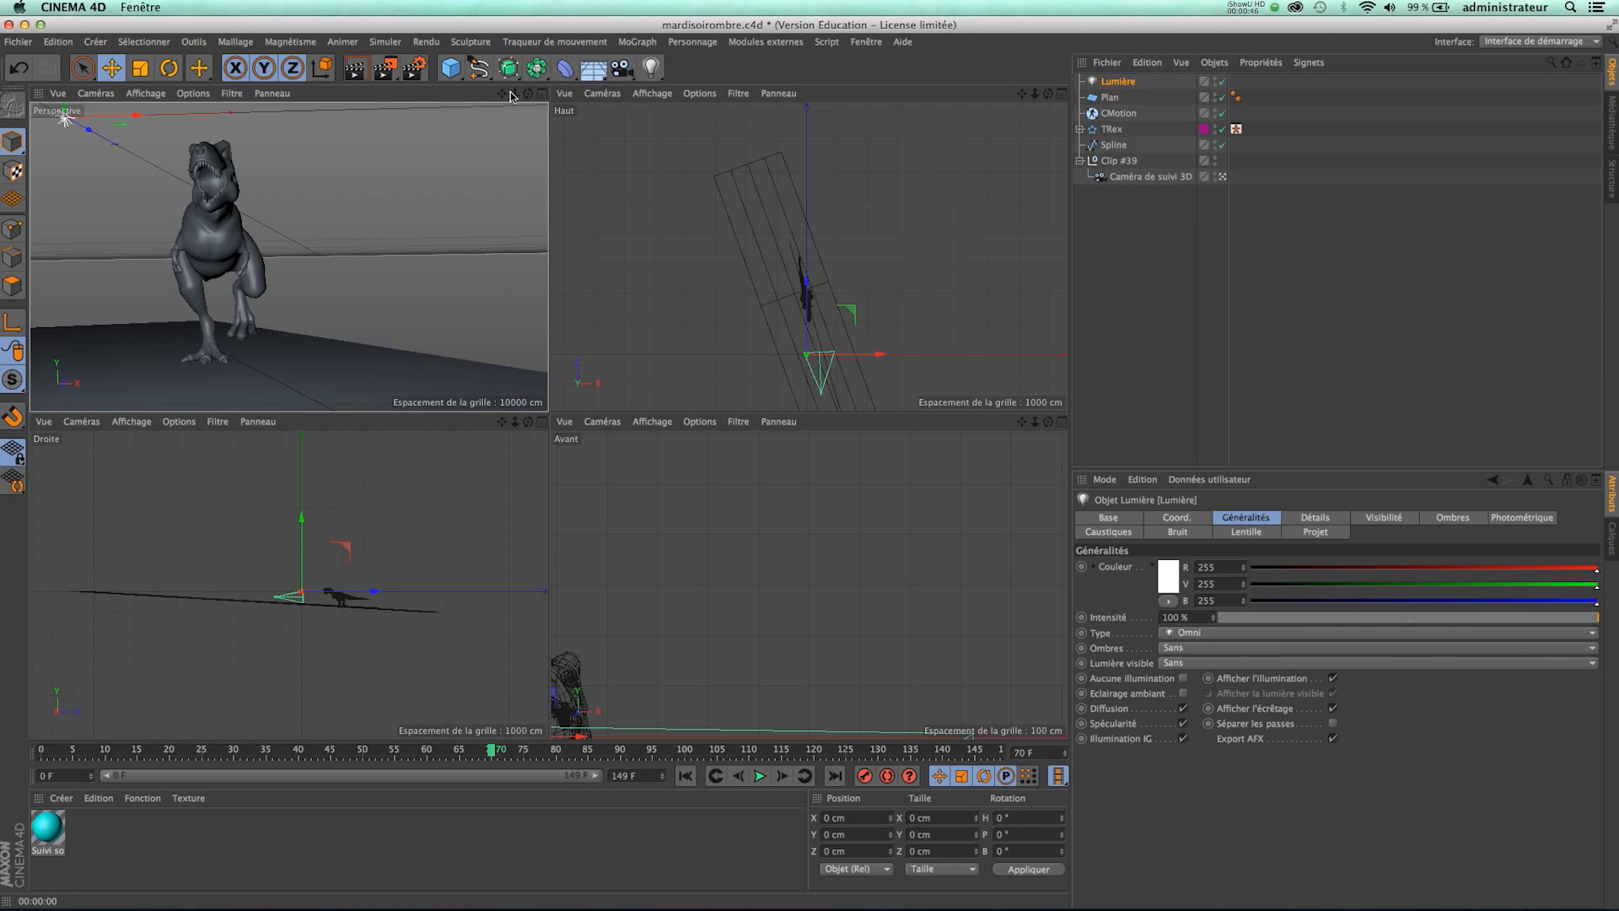
drag(548, 415, 554, 417)
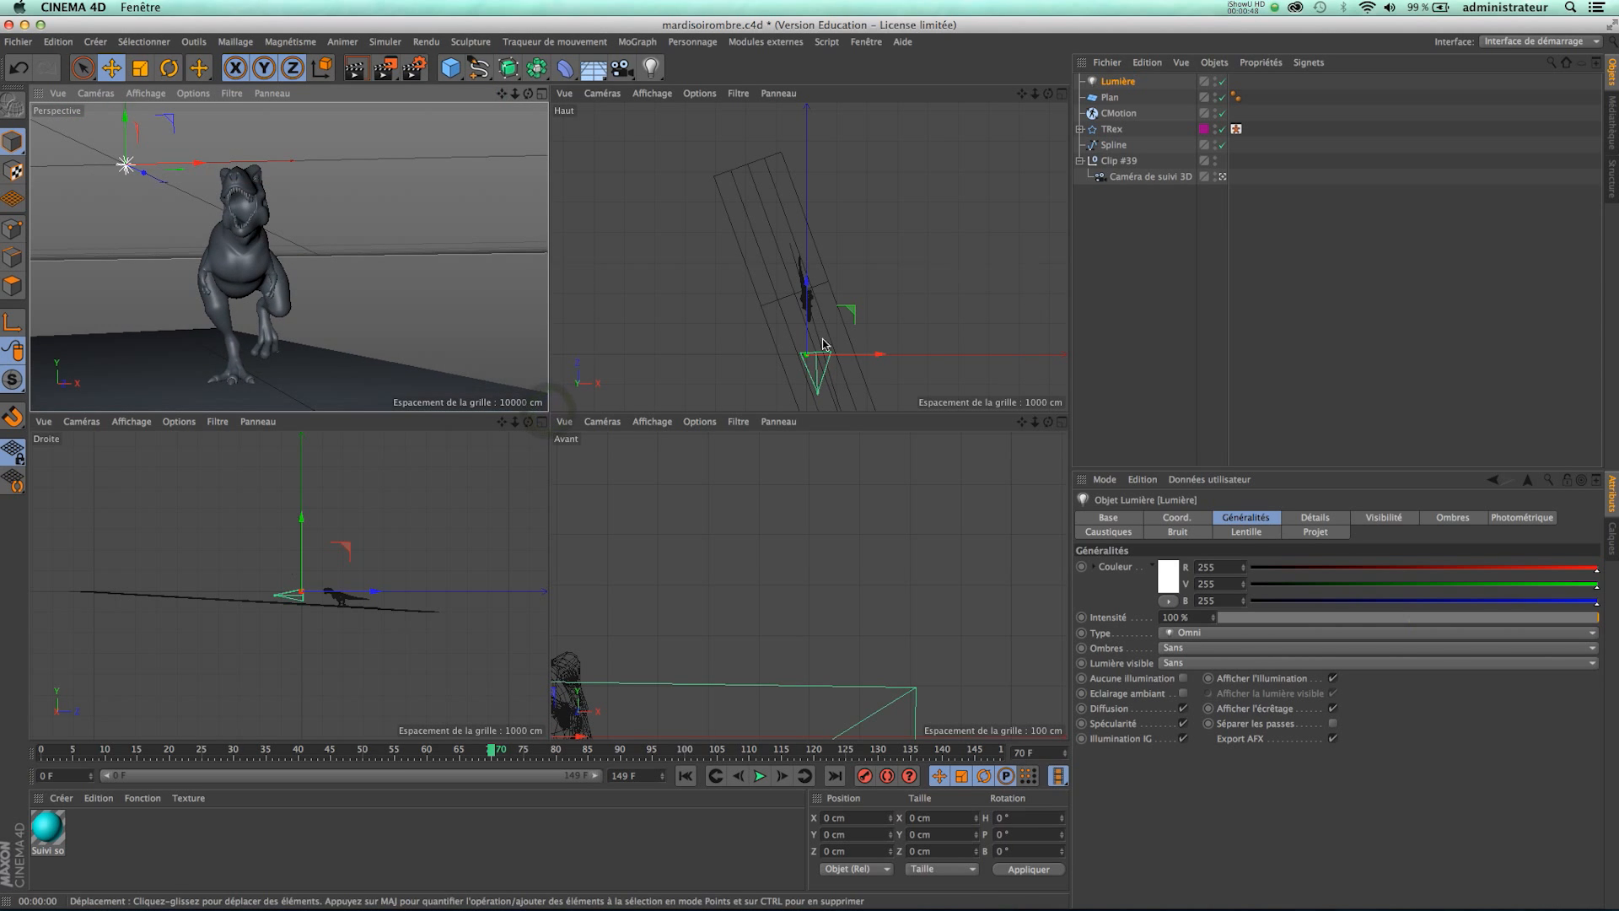
drag(811, 281, 813, 253)
click(1118, 84)
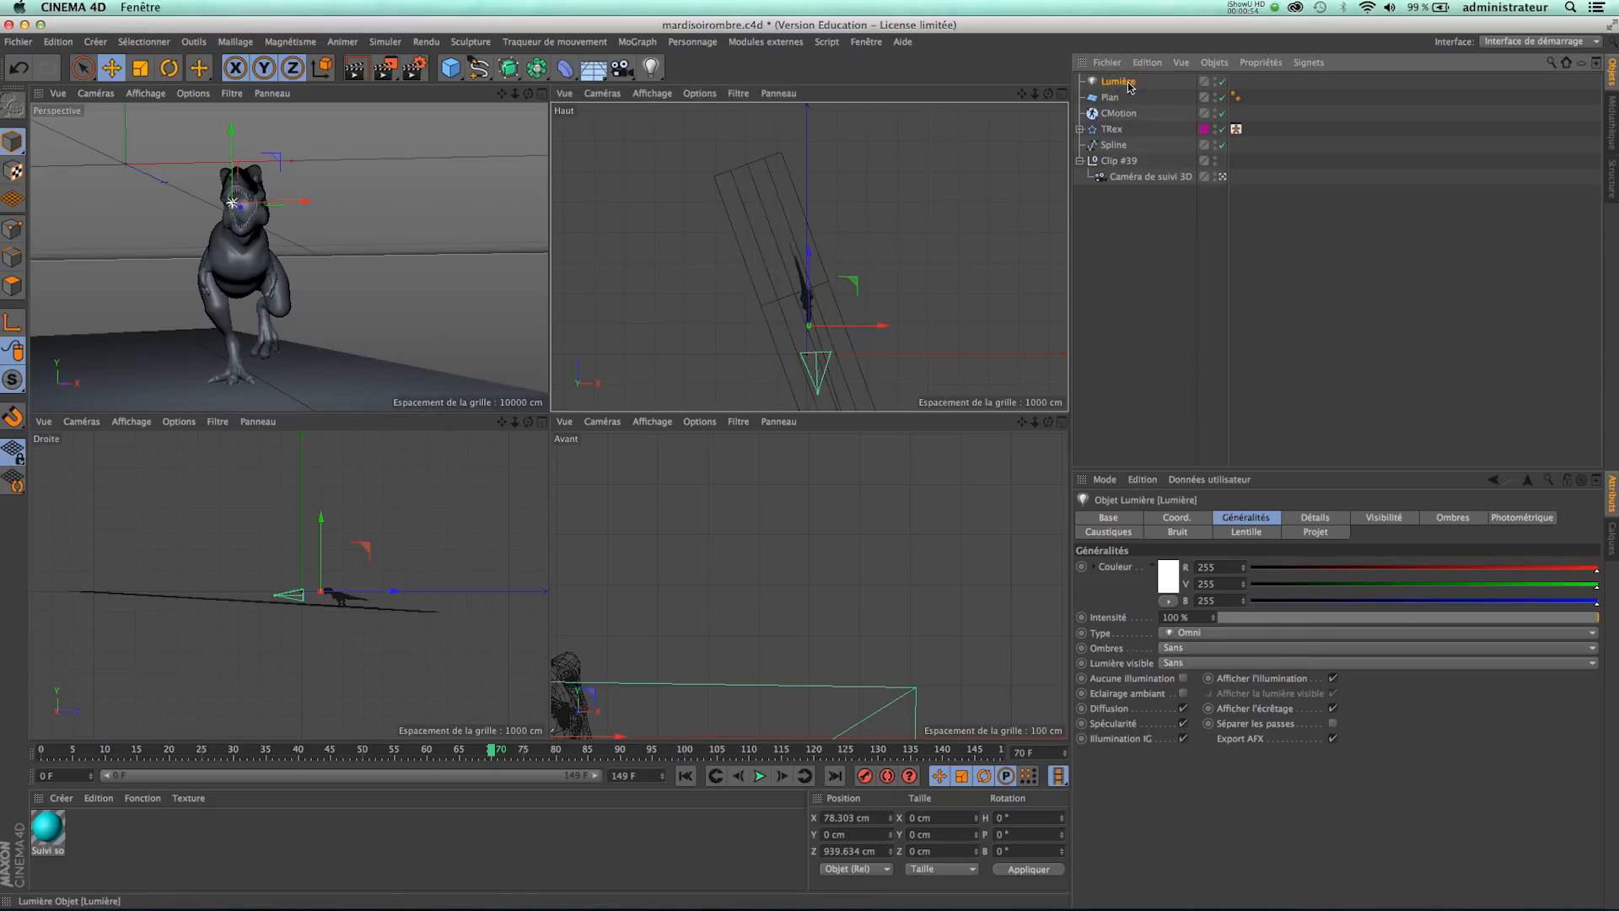
Add a Répartition object, nest the light inside it, and move the array toward the T-Rex to about Z 1018 cm.
click(538, 69)
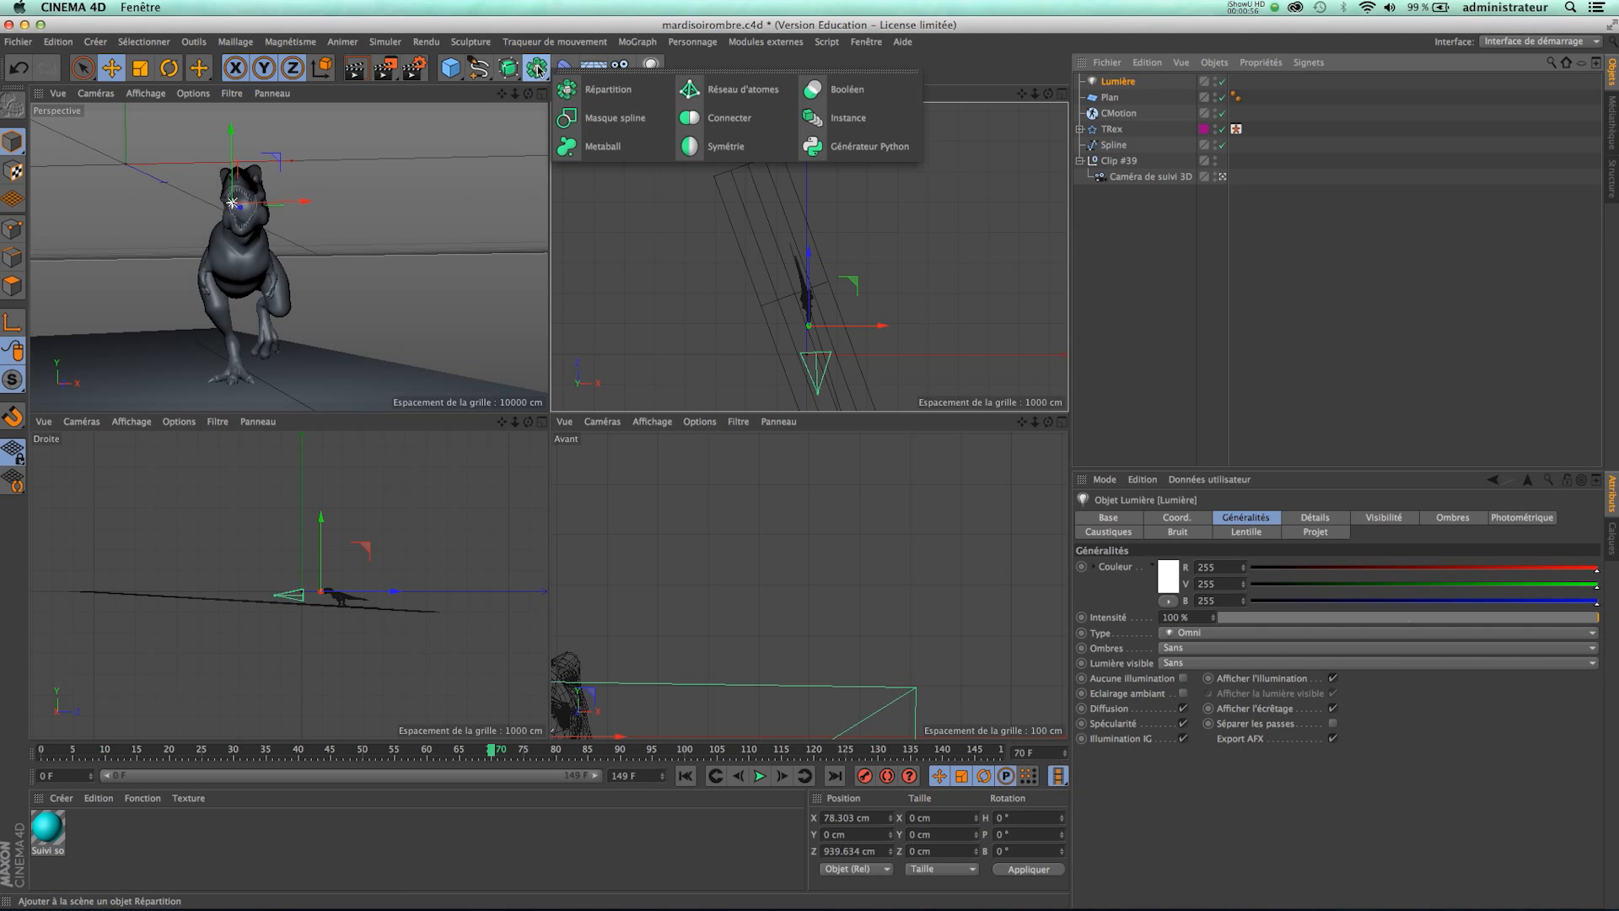
click(559, 89)
drag(1121, 95, 1126, 82)
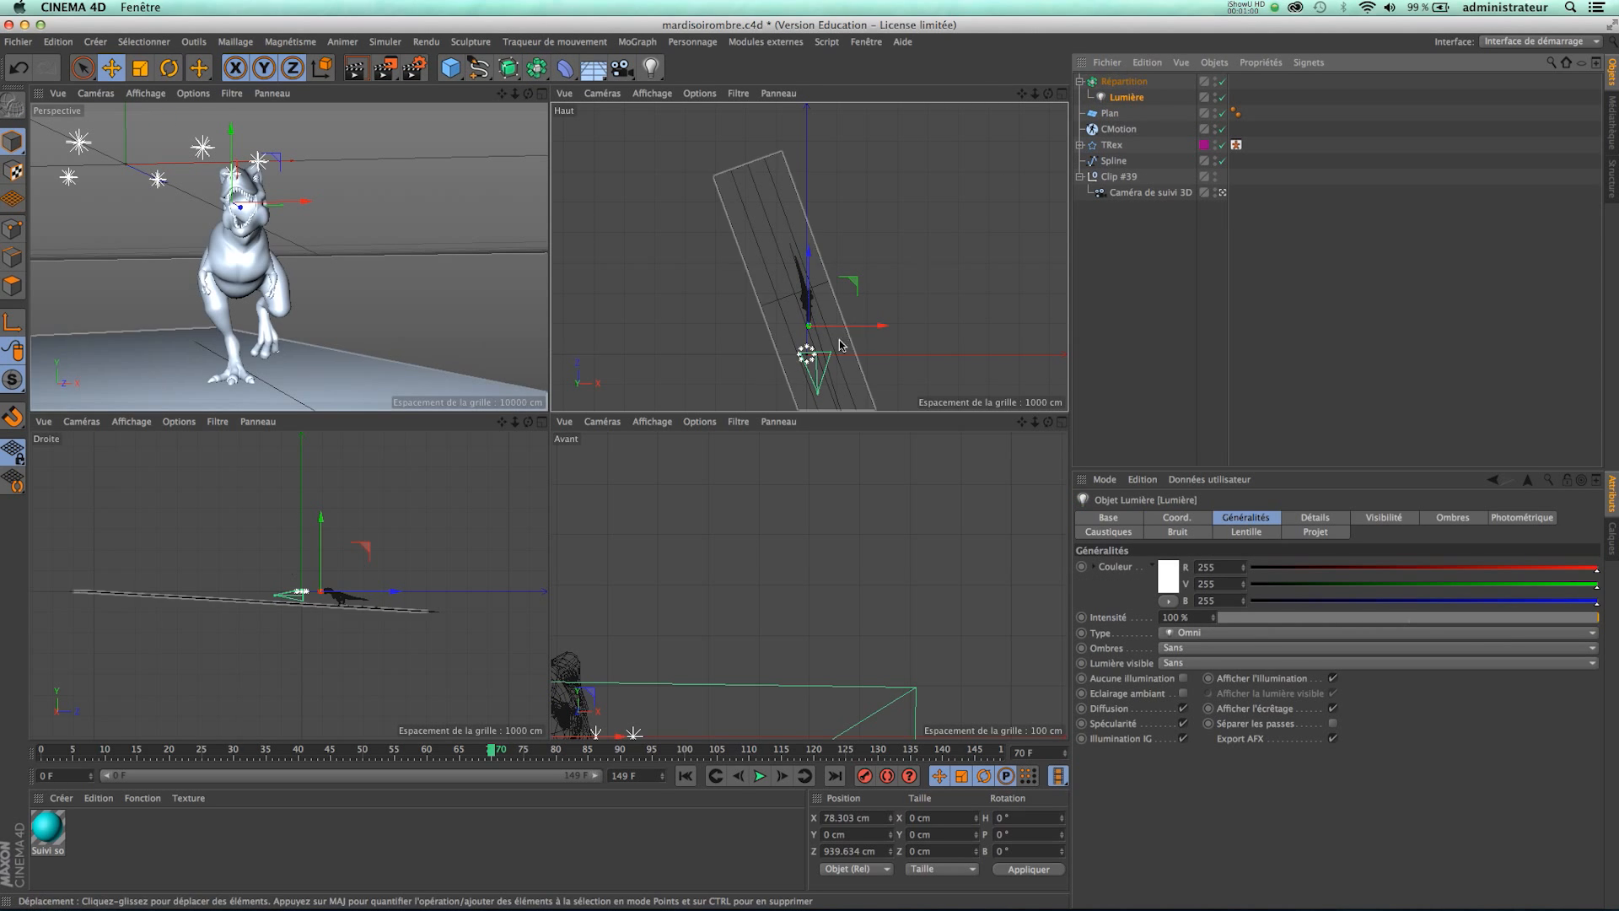
mouse_move(809, 252)
mouse_down()
mouse_move(809, 270)
mouse_move(815, 245)
mouse_up()
click(1110, 85)
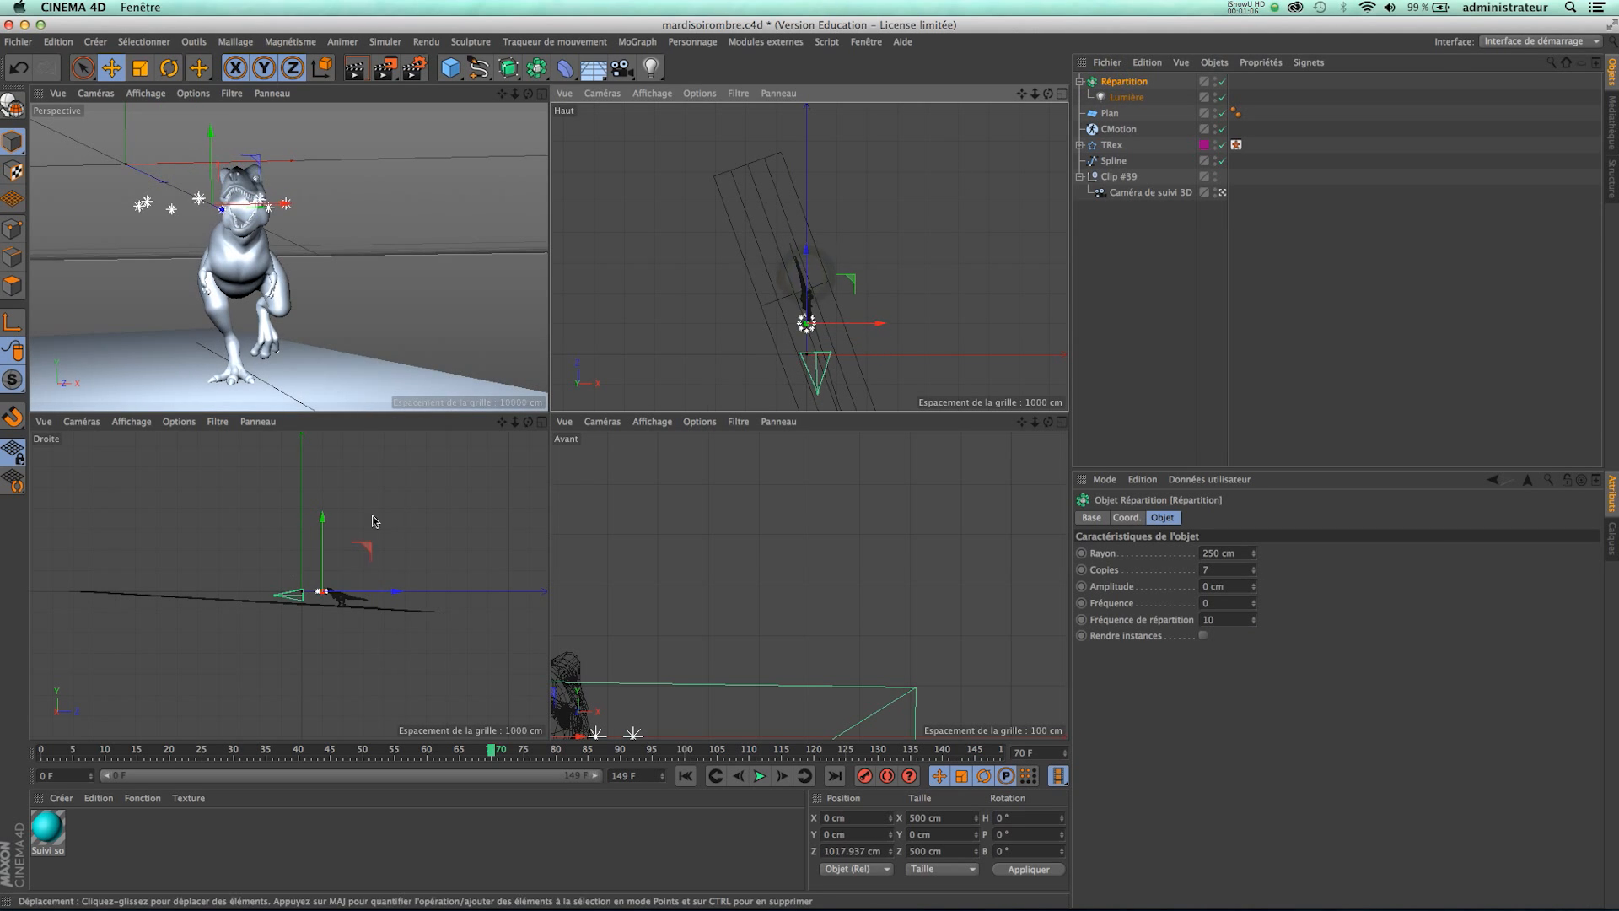
Raise the Répartition light array to about Y 1721 cm, set its radius to about 3918 cm, and render the perspective view.
drag(325, 513, 324, 481)
click(1122, 82)
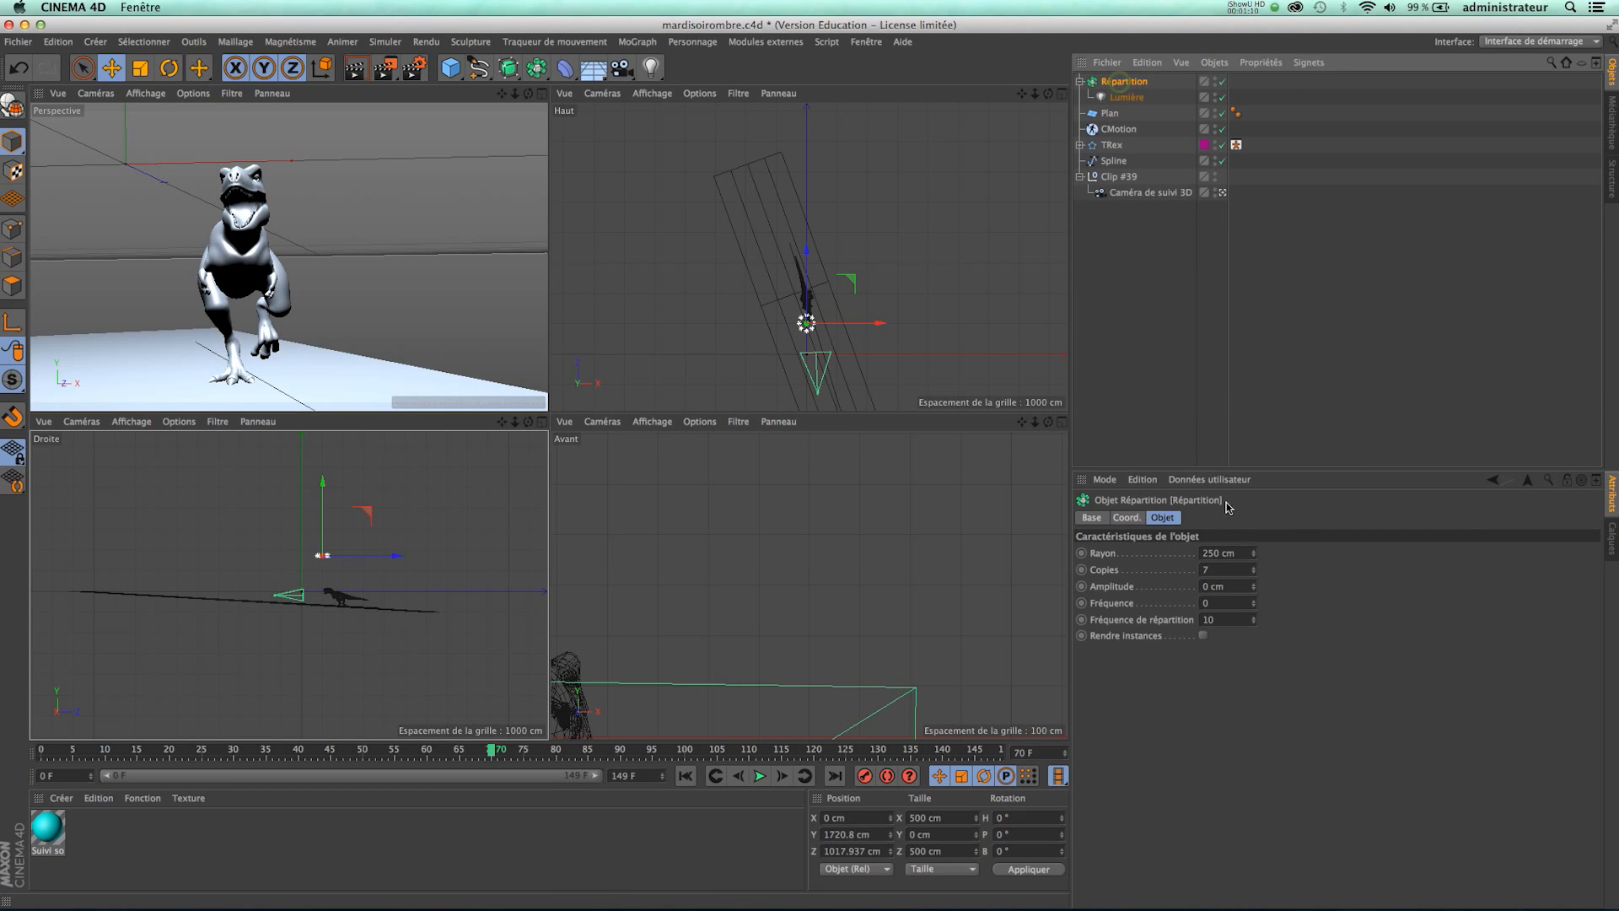
mouse_move(1255, 557)
mouse_down()
mouse_move(1256, 540)
mouse_move(1257, 556)
mouse_up()
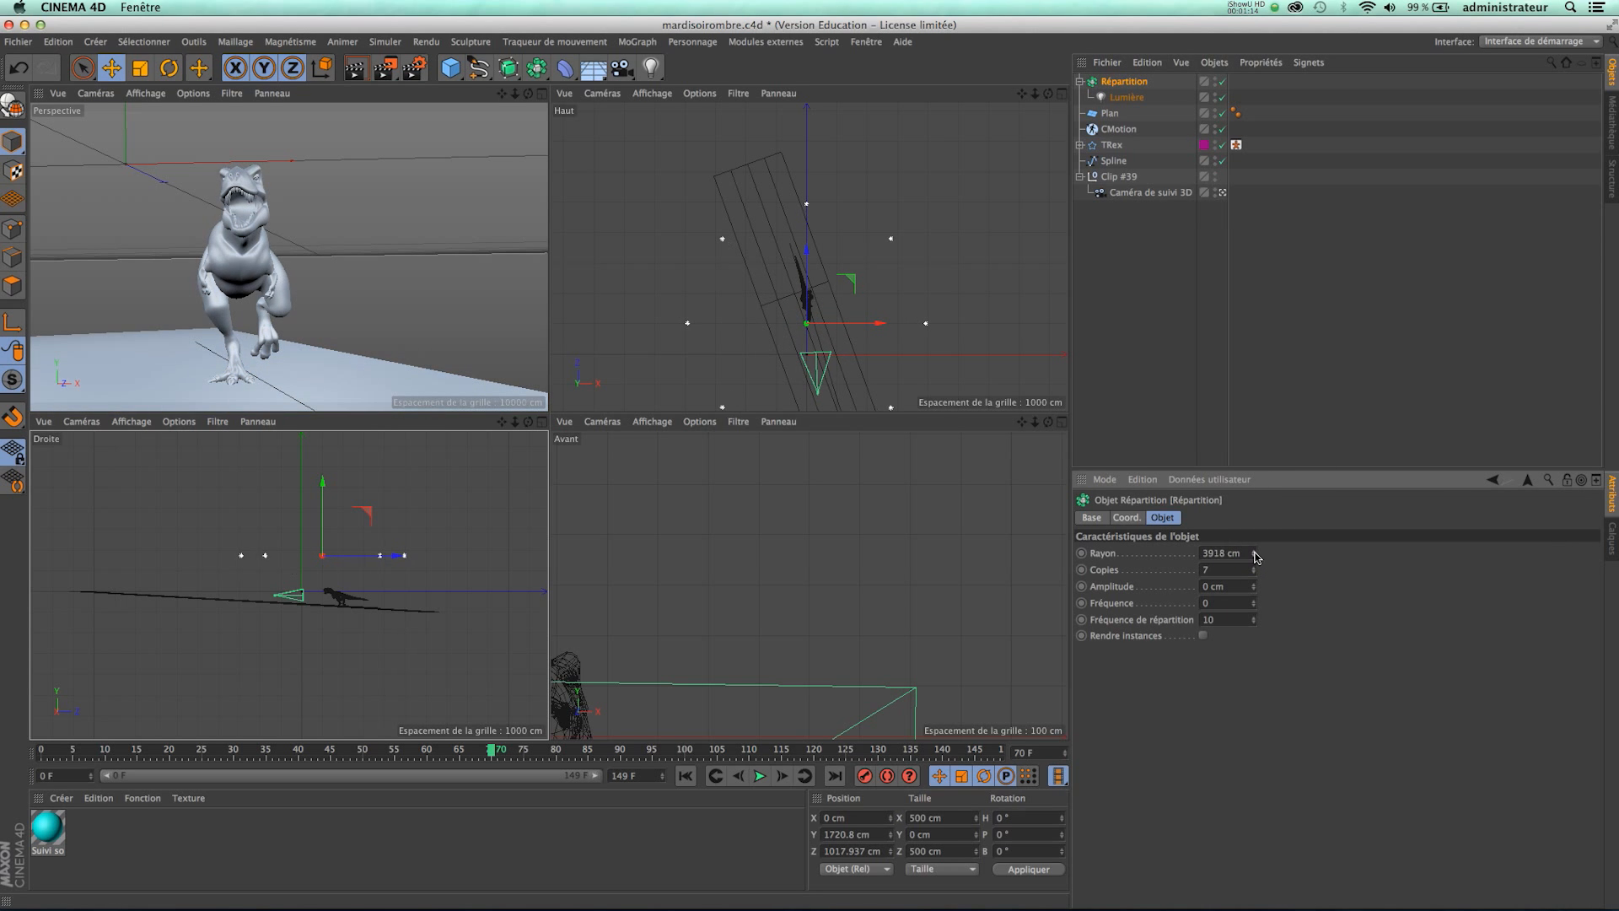
click(393, 212)
click(353, 74)
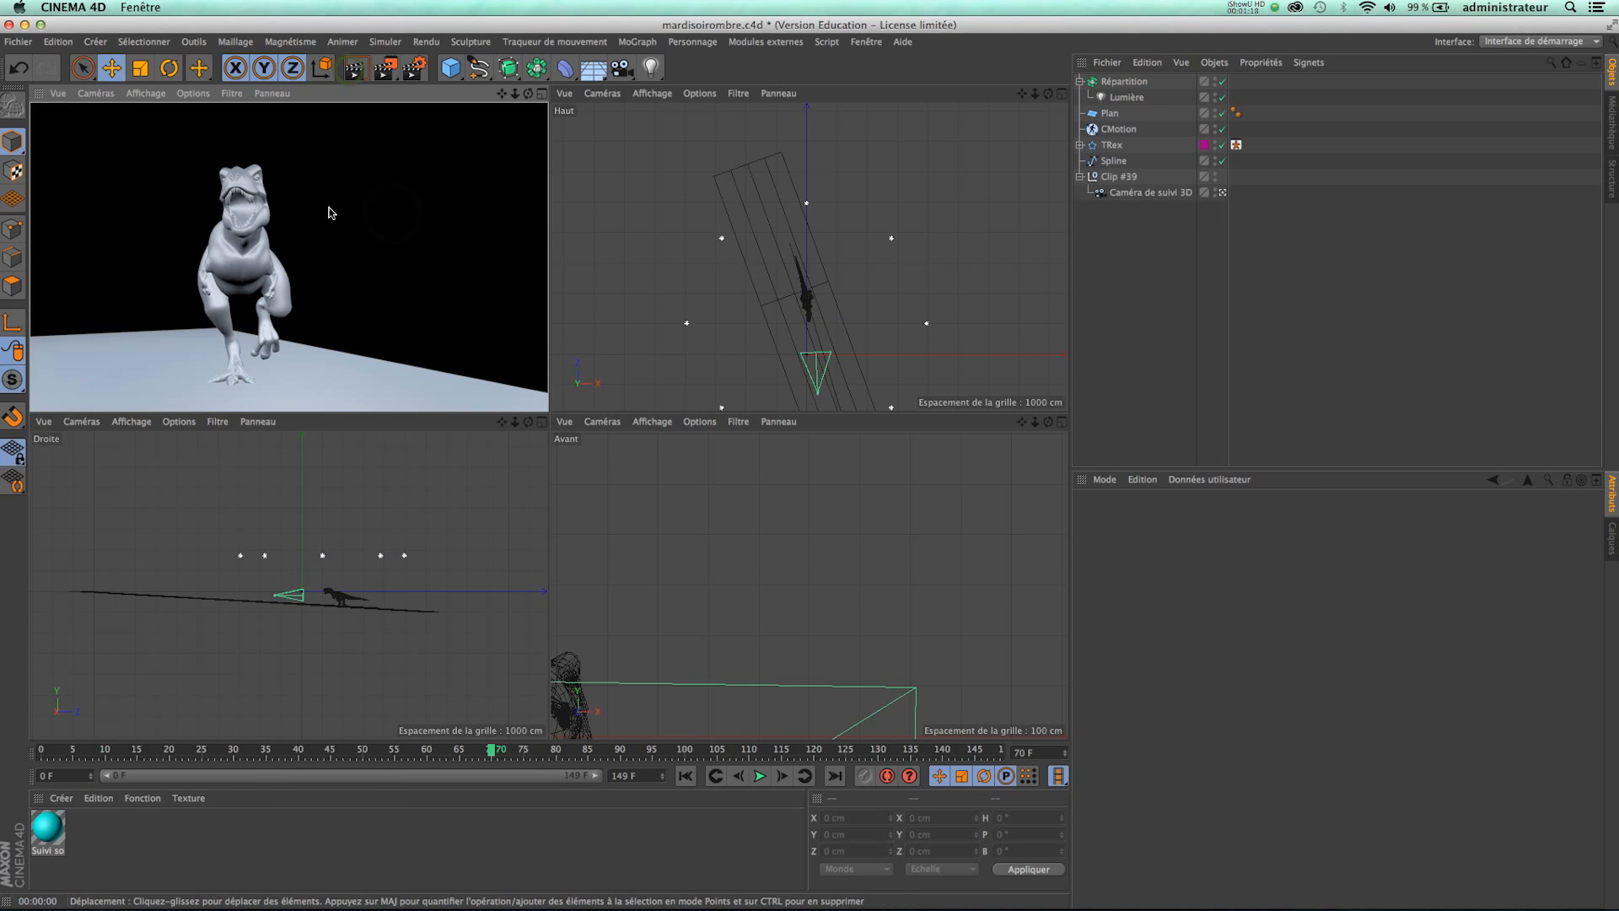
Lower the intensity of the Lumière object to 55 % and render the perspective view again.
click(1126, 98)
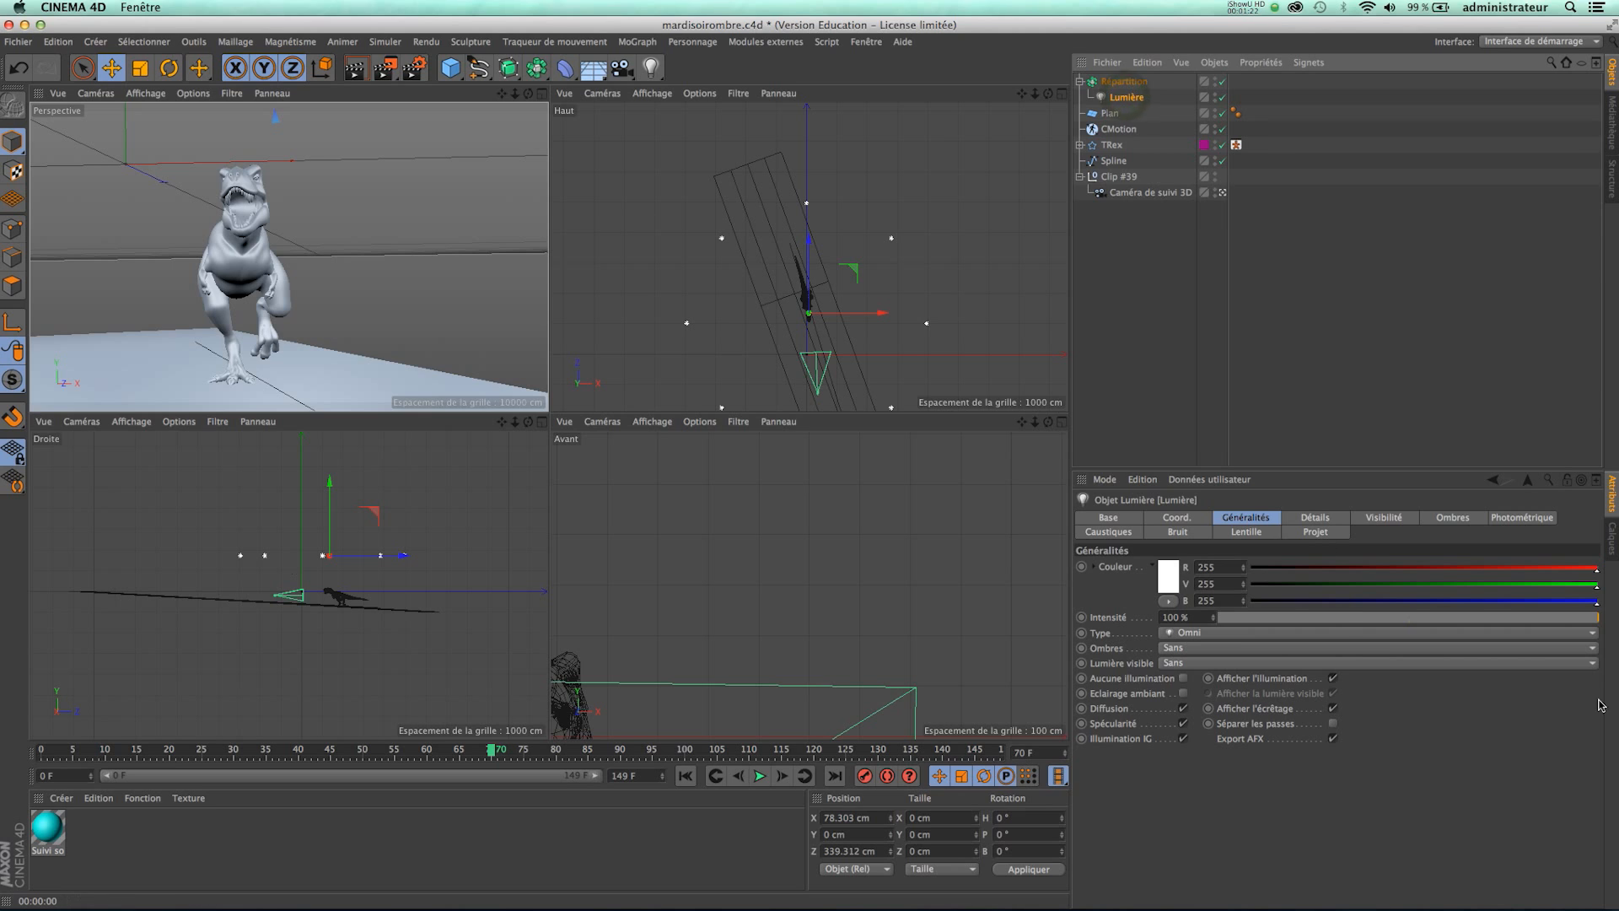
drag(1584, 625, 1428, 625)
click(371, 210)
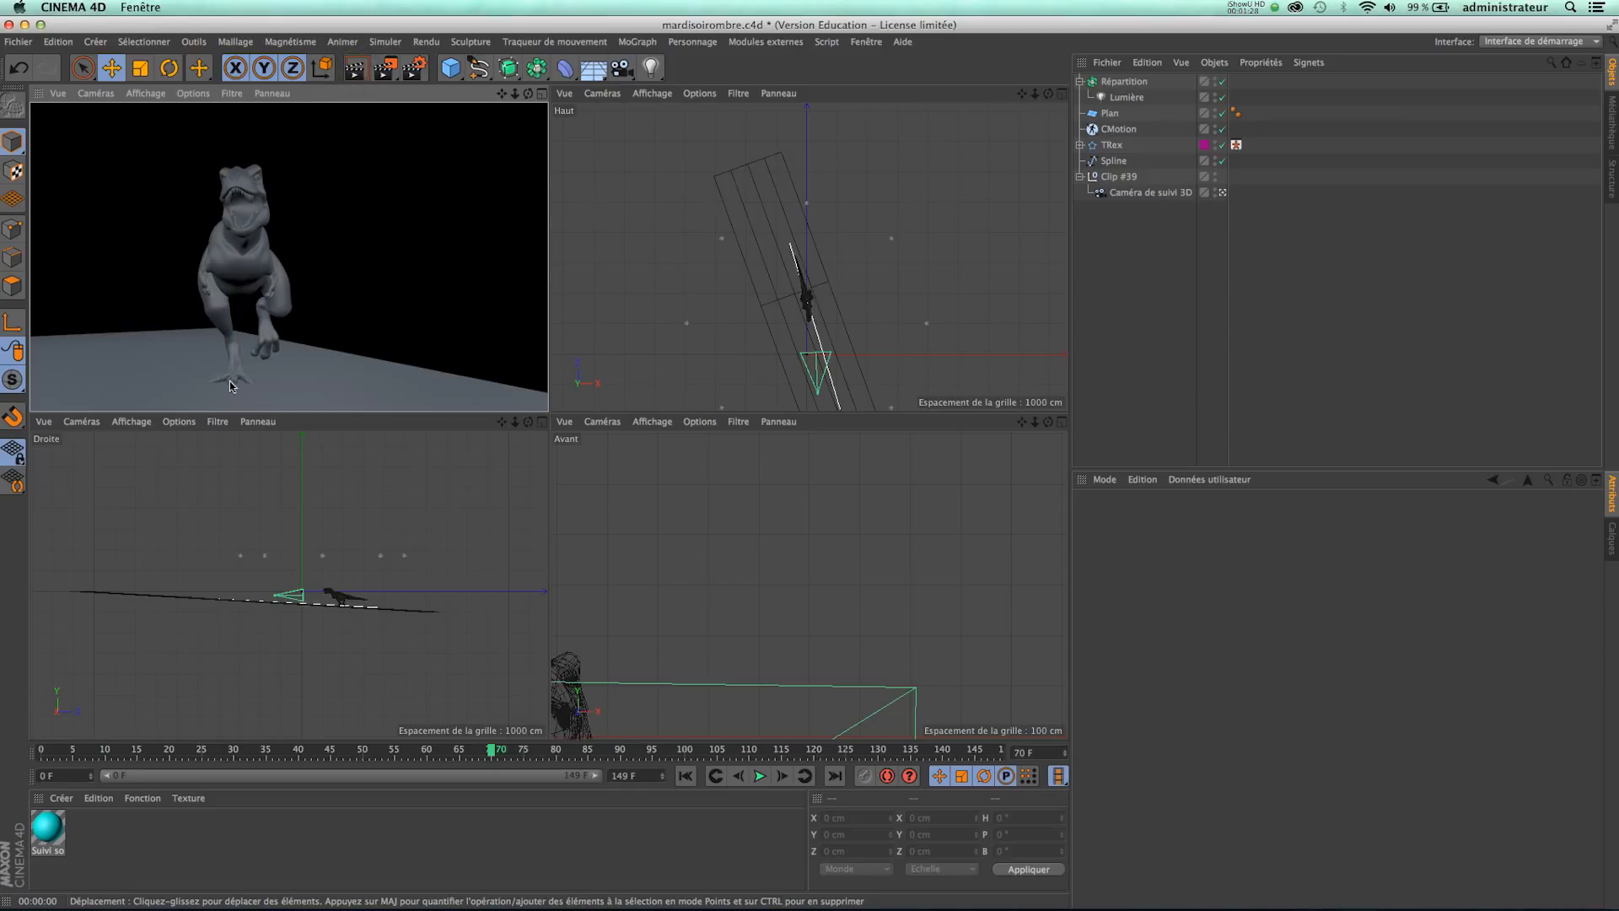
Set the shadows of the Lumière object to Masques d'ombres (ombres diffuses) and render the perspective view.
click(1120, 98)
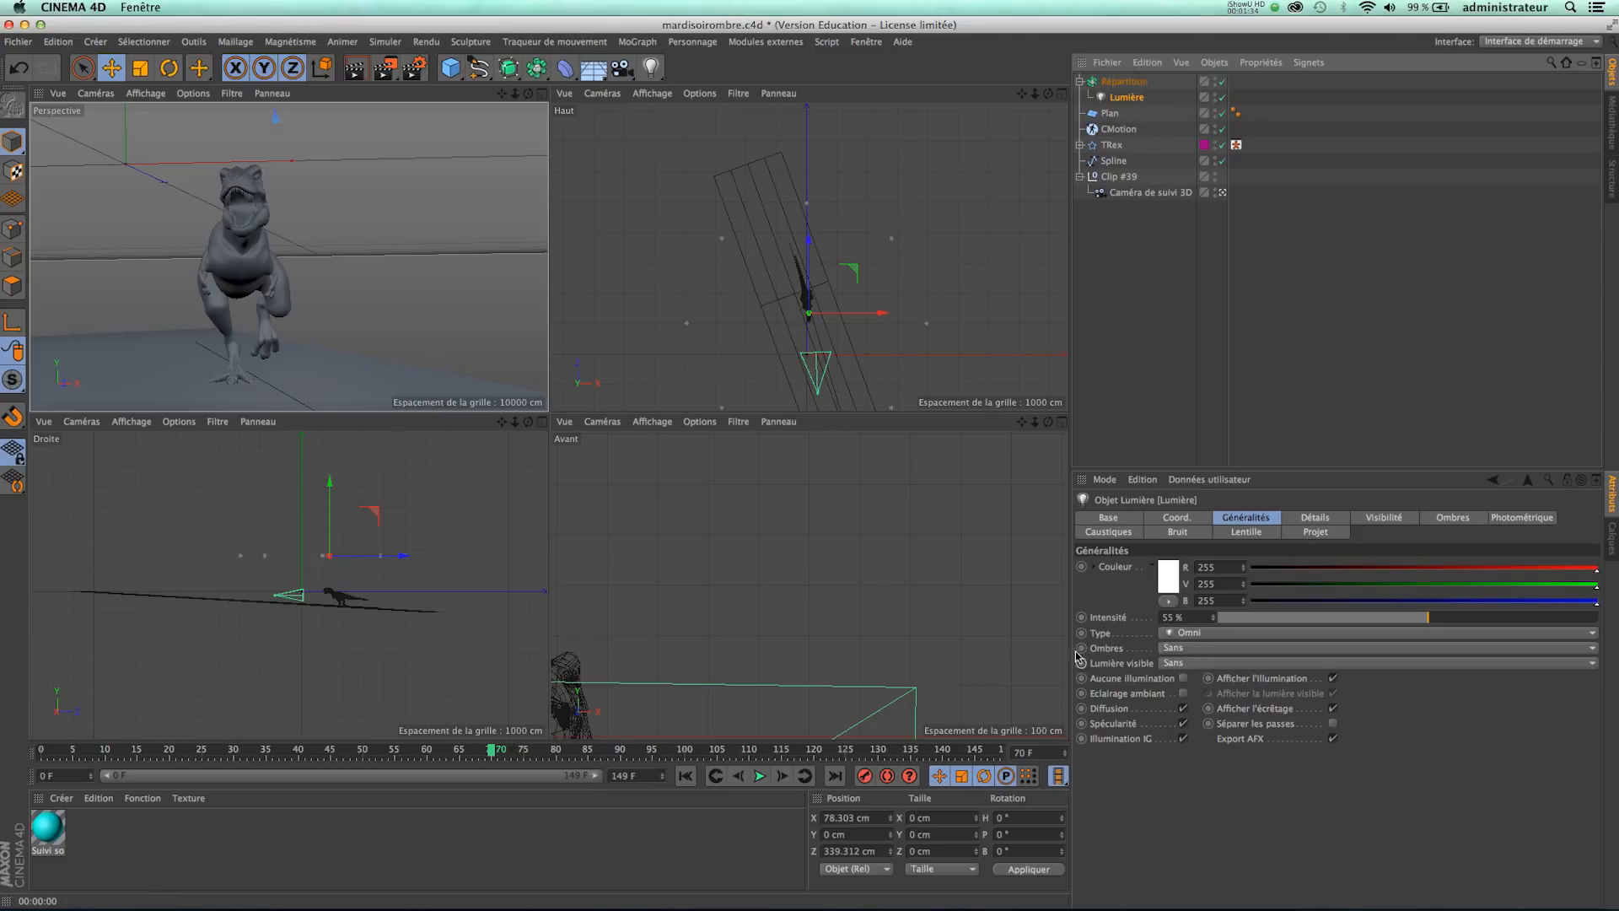
click(1186, 648)
click(1191, 663)
click(357, 75)
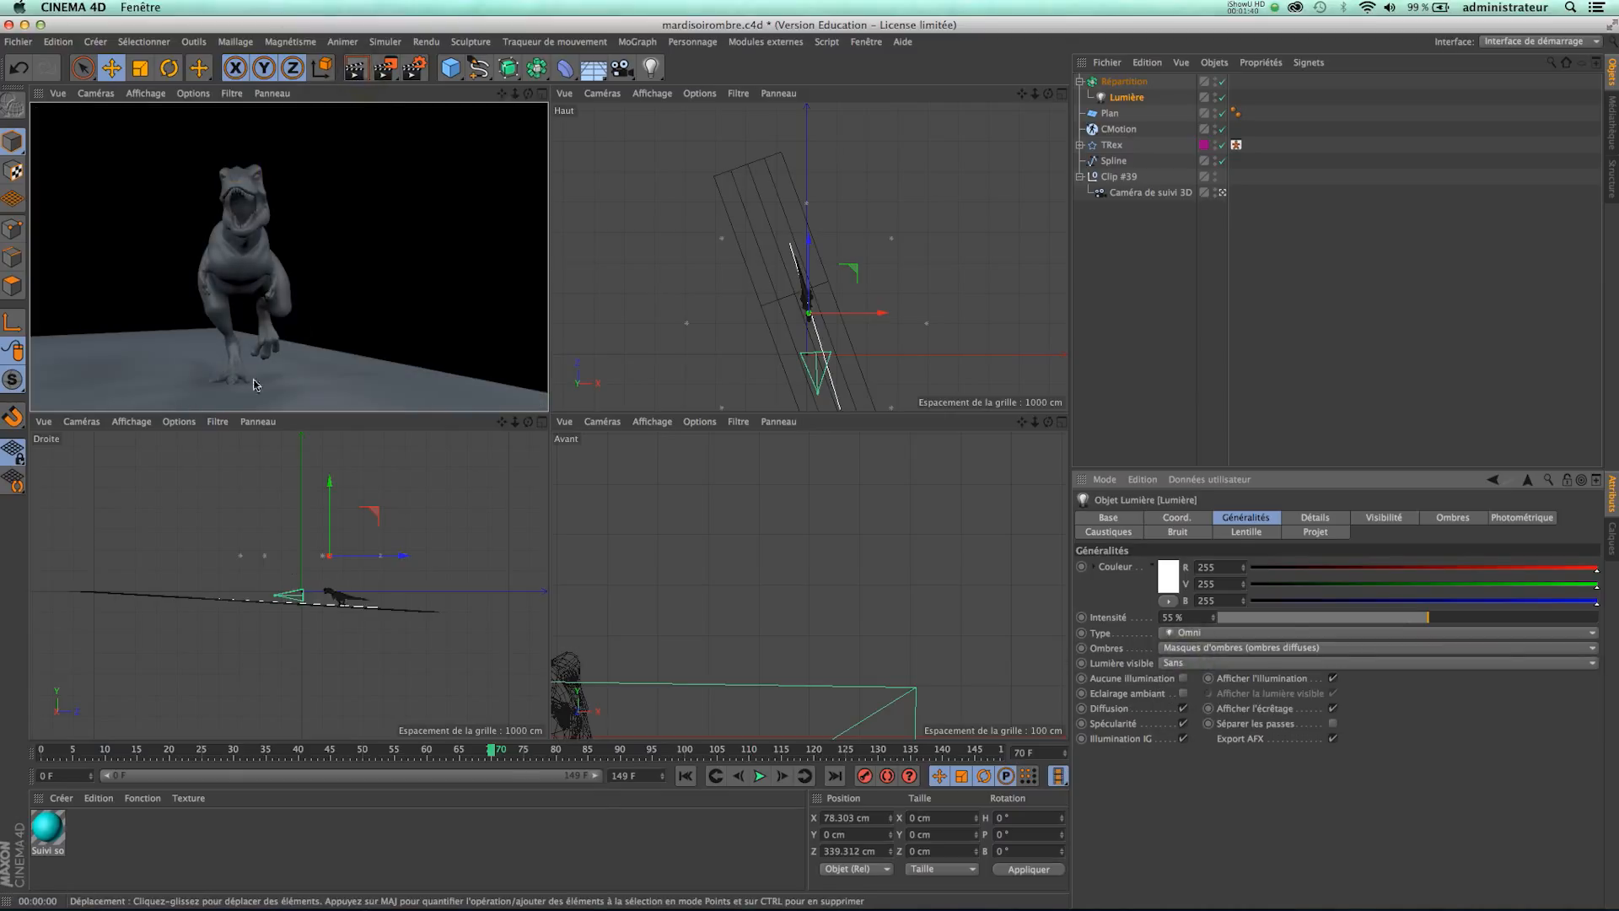
Render the perspective view at frame 90 and save the mardisoirombre.c4d scene.
drag(494, 749, 622, 749)
click(353, 74)
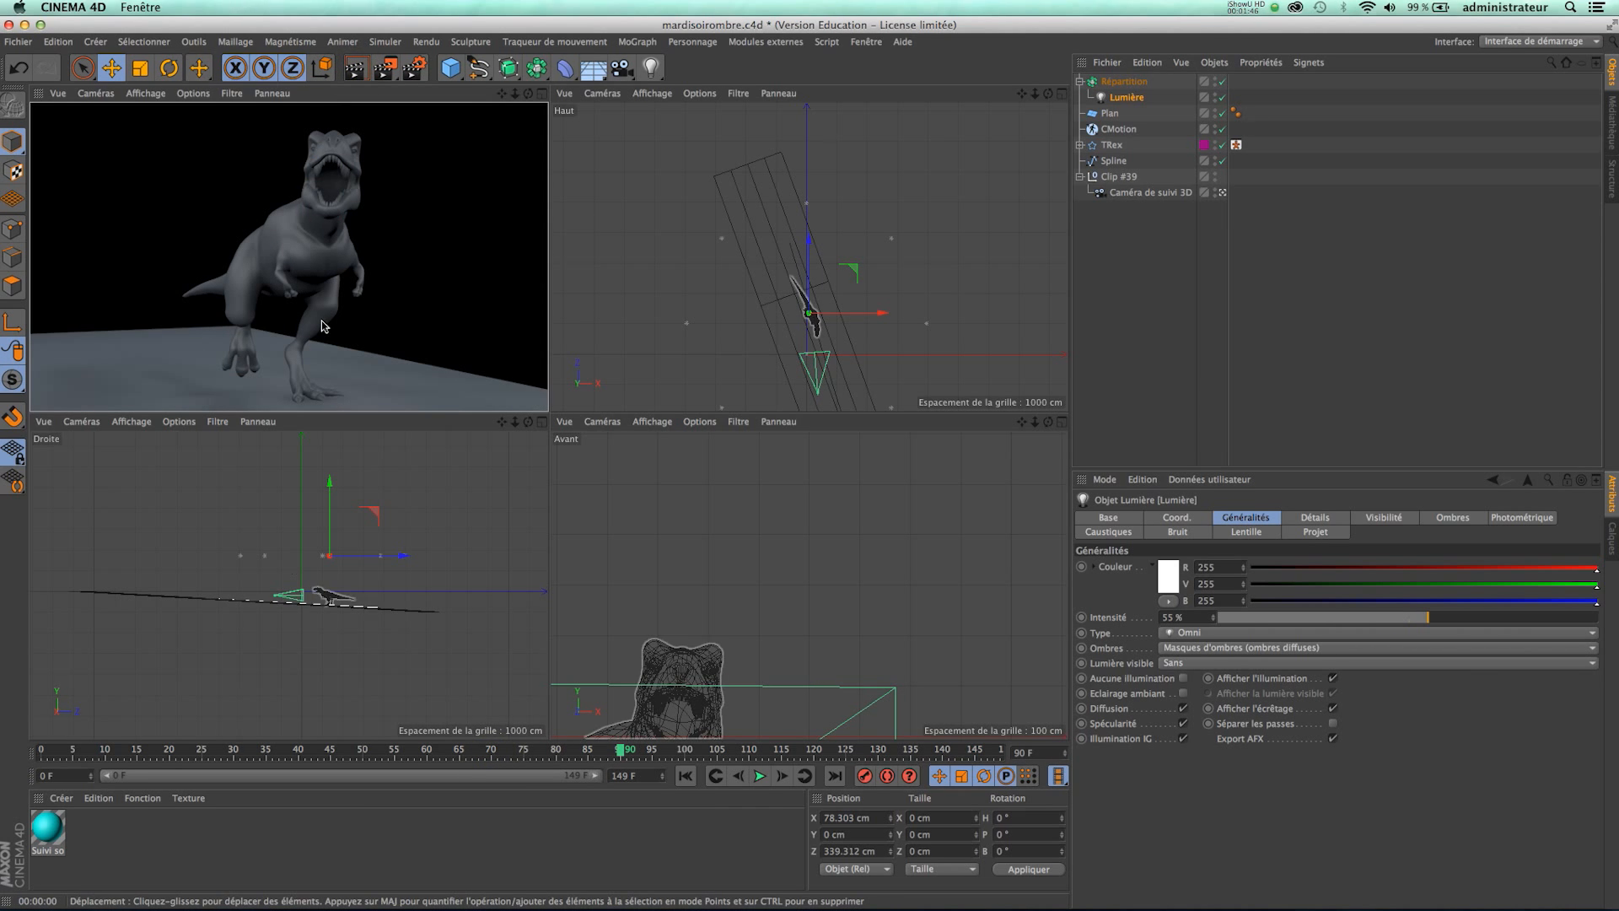
click(17, 41)
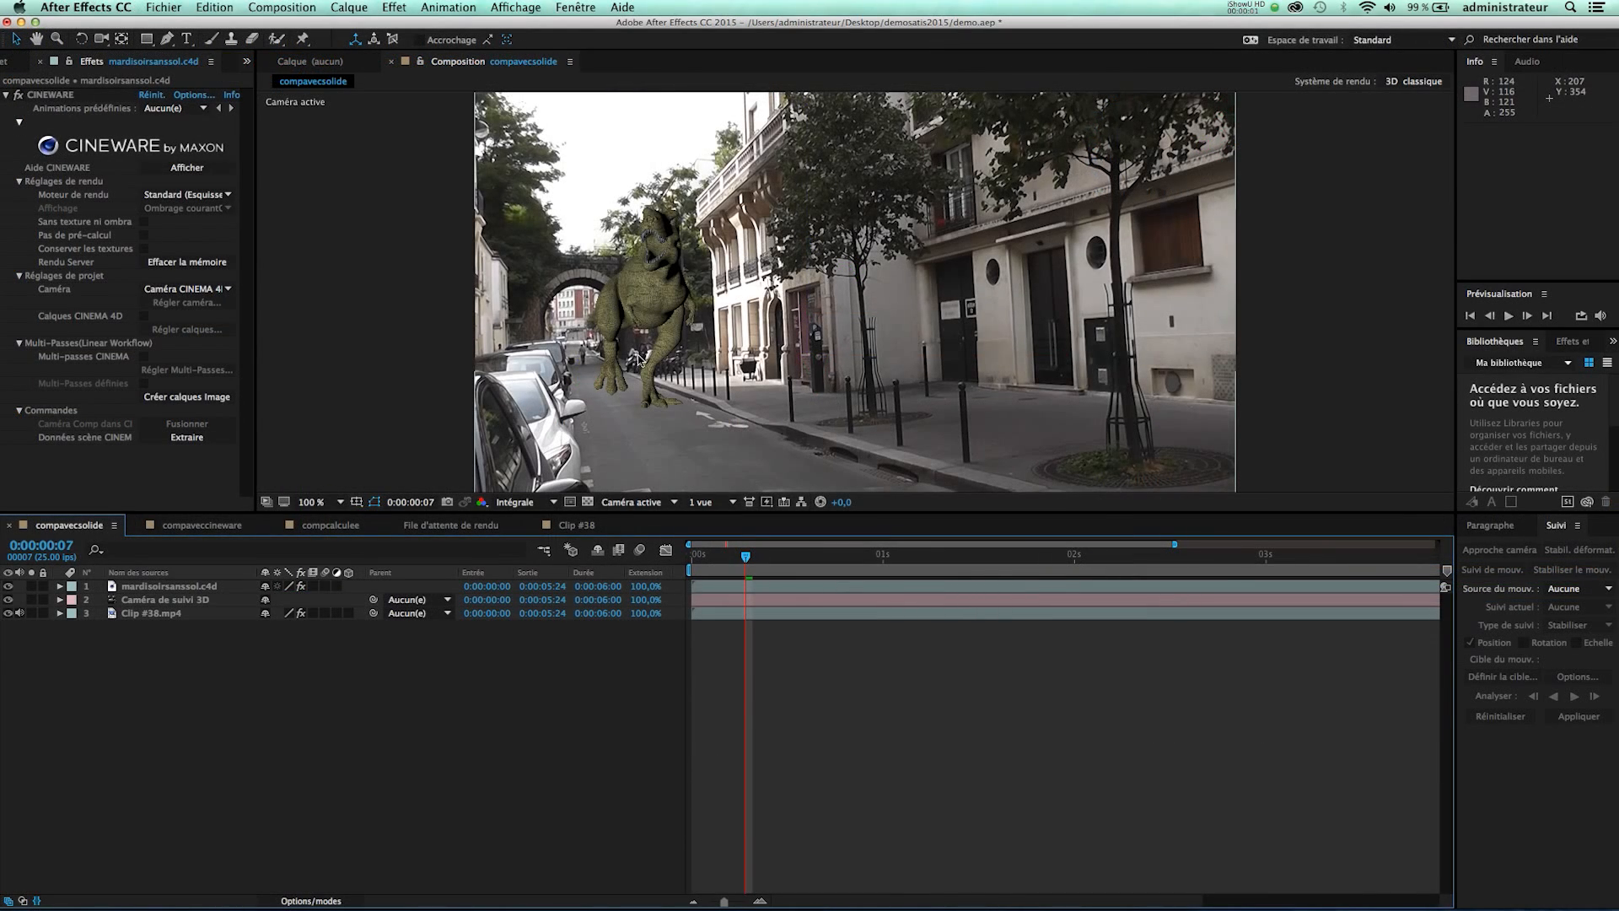
In After Effects, add mardisoirombre.c4d as the top layer of compavecsolide and move to 0:00:00:19.
click(15, 64)
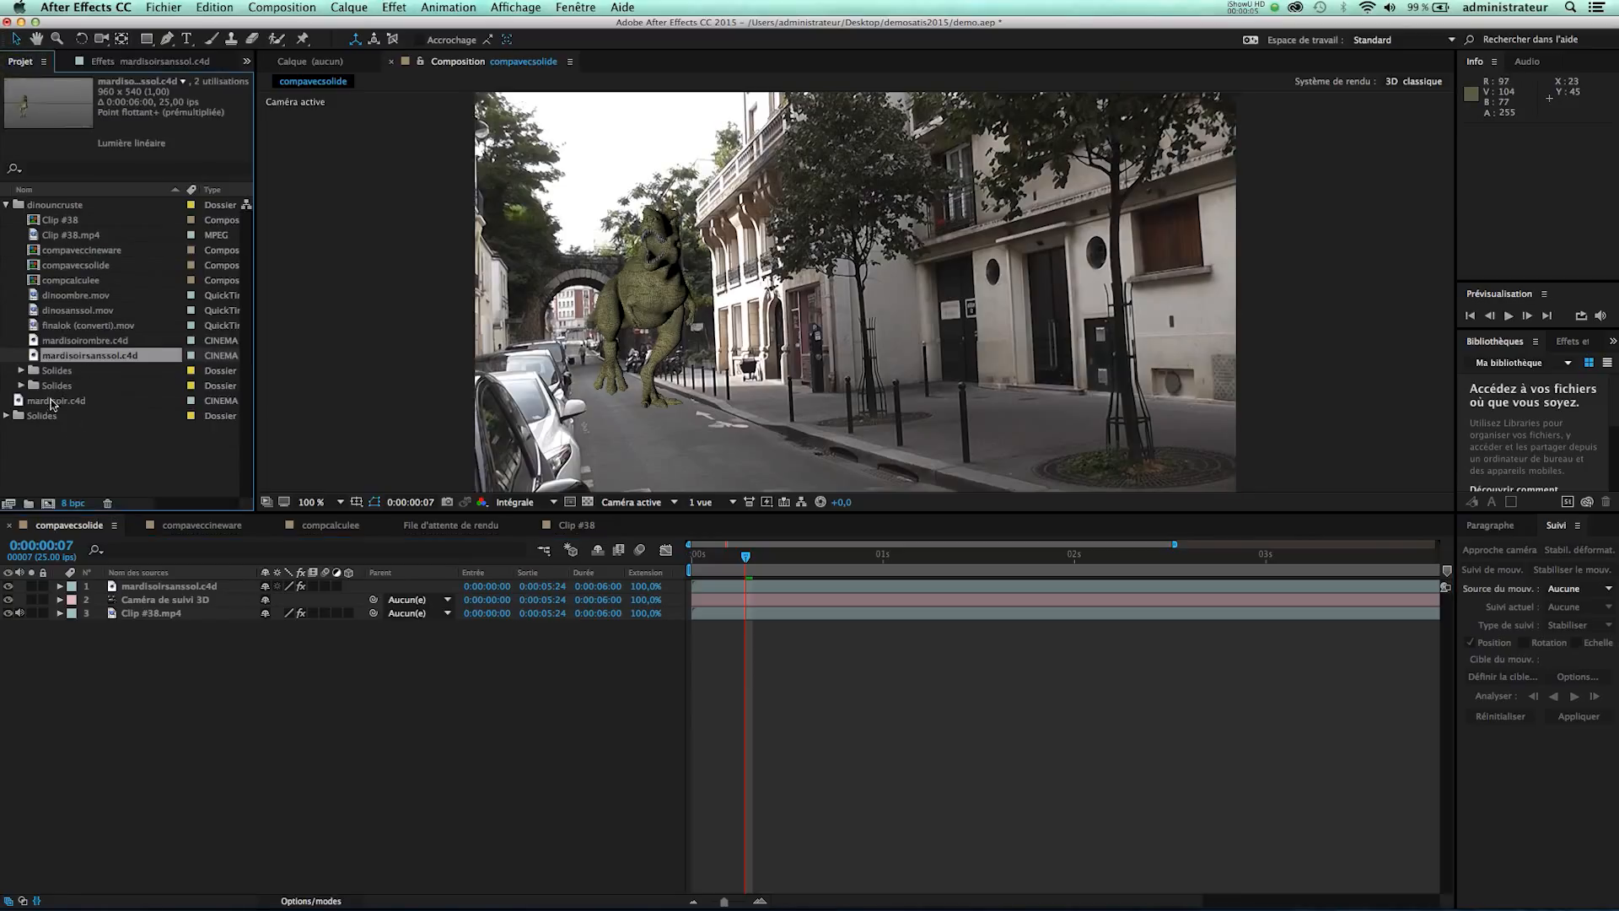
click(71, 341)
drag(77, 344, 135, 584)
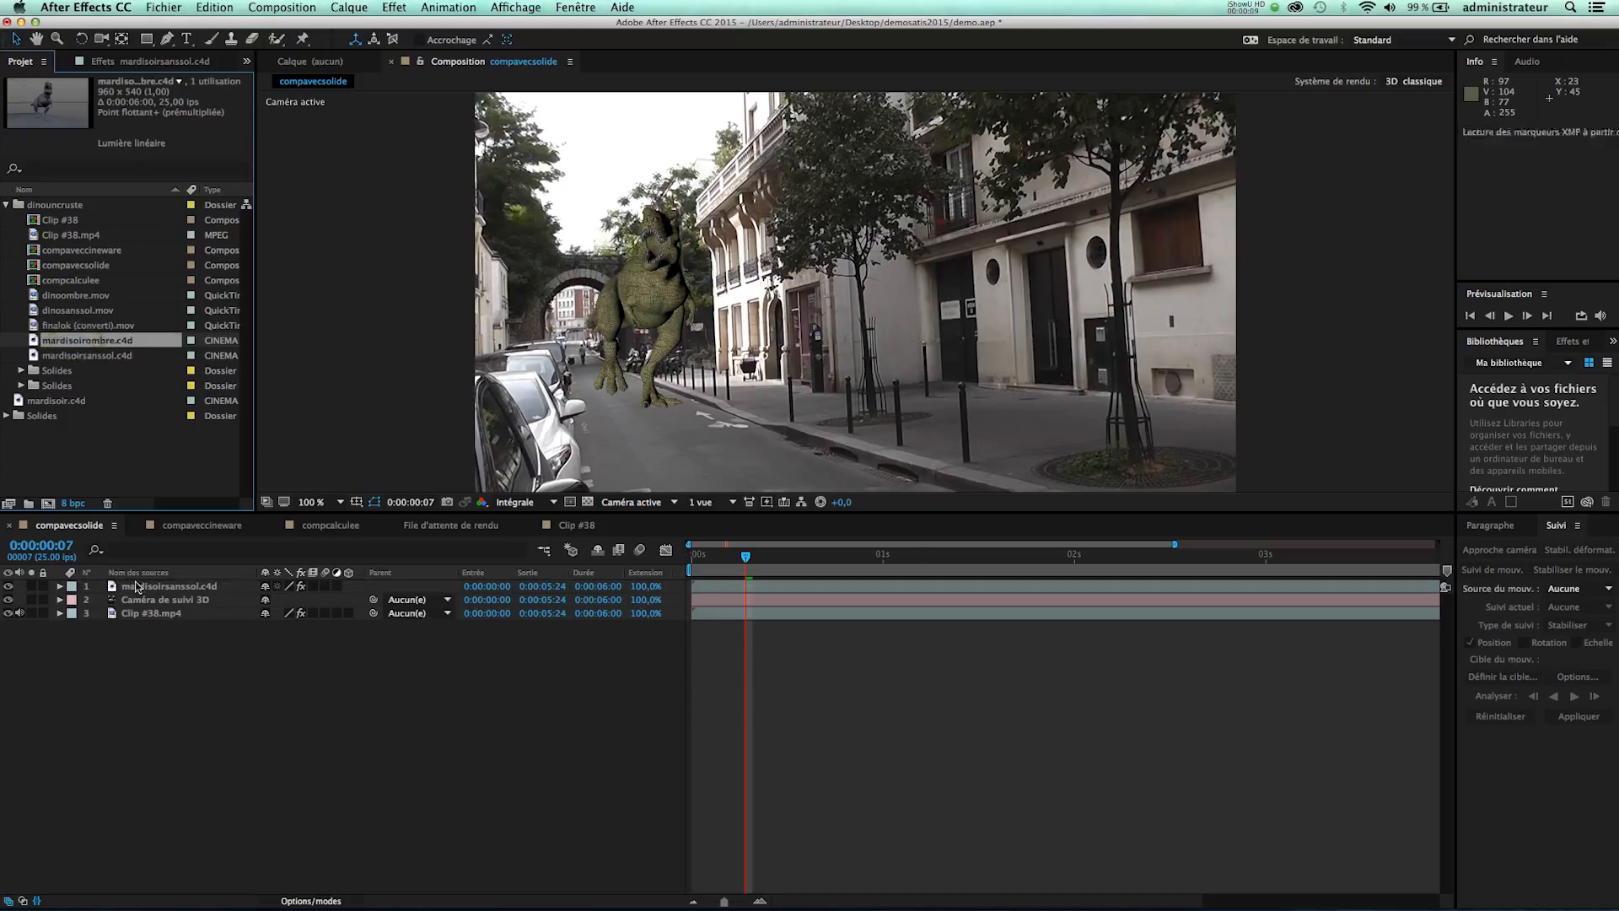
click(836, 559)
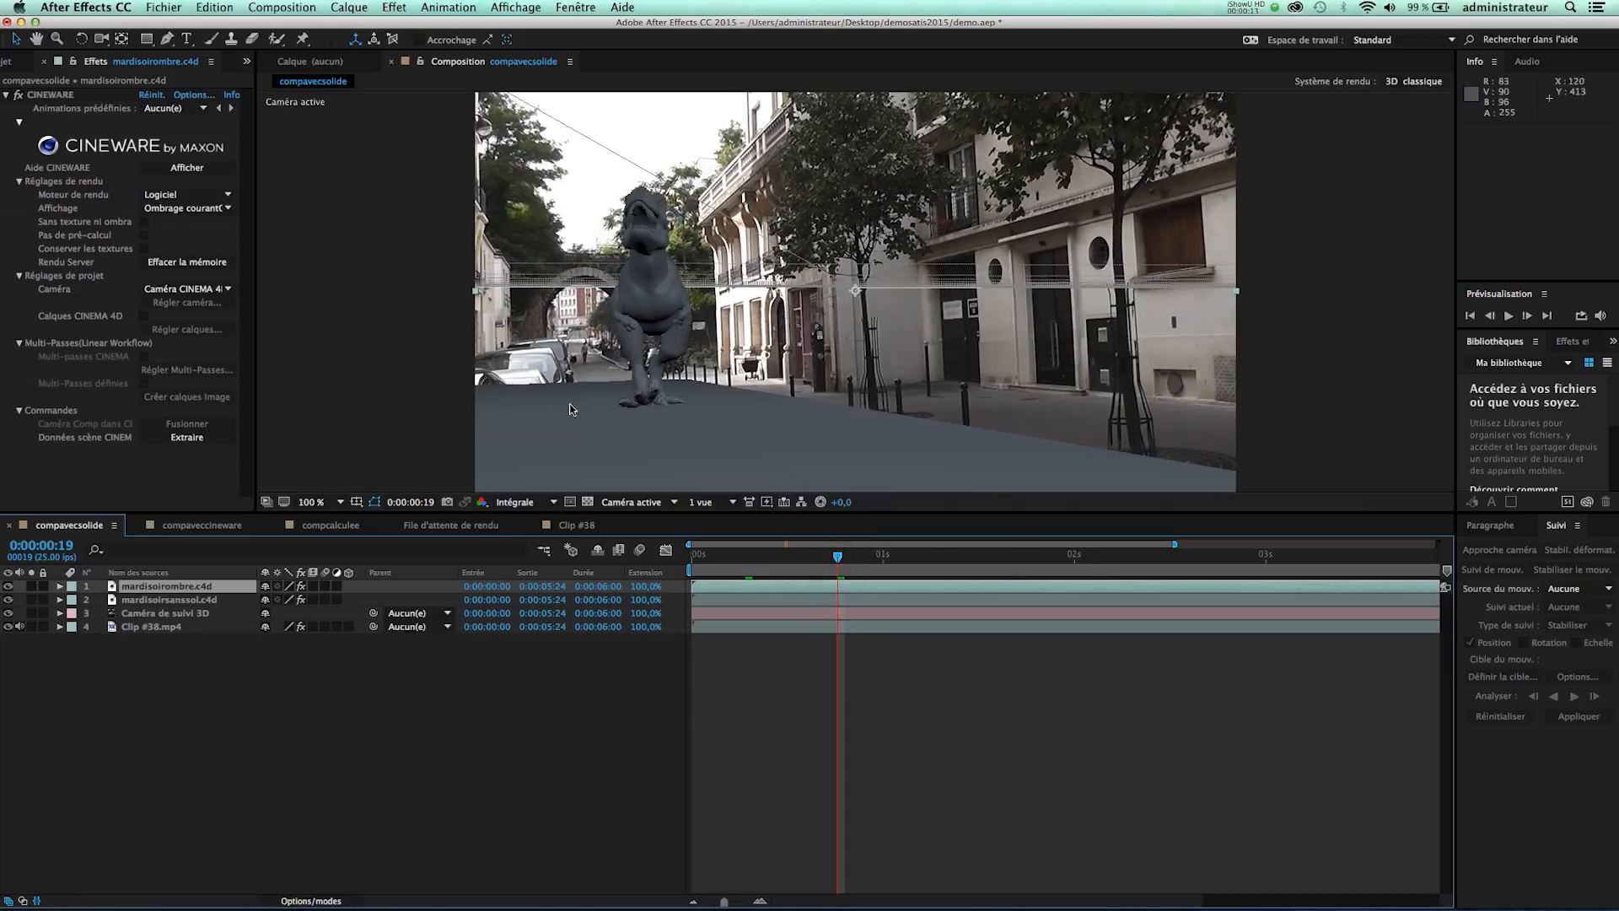
Hide every layer below mardisoirombre.c4d and set that layer's CINEWARE renderer to Standard (Esquisse).
drag(9, 600, 9, 627)
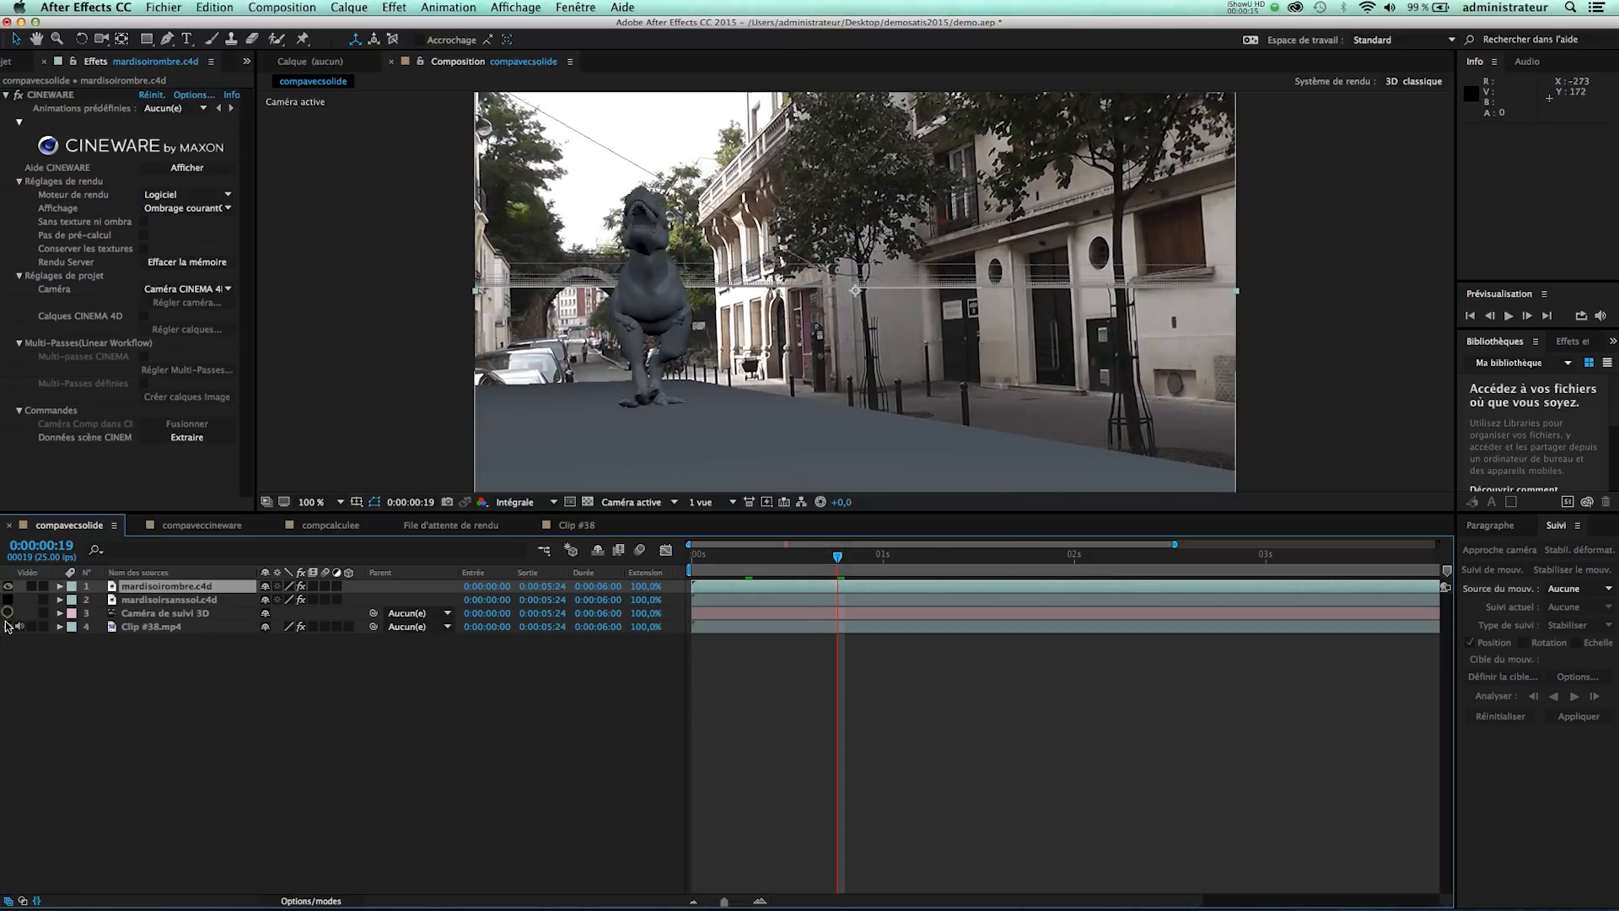
click(200, 195)
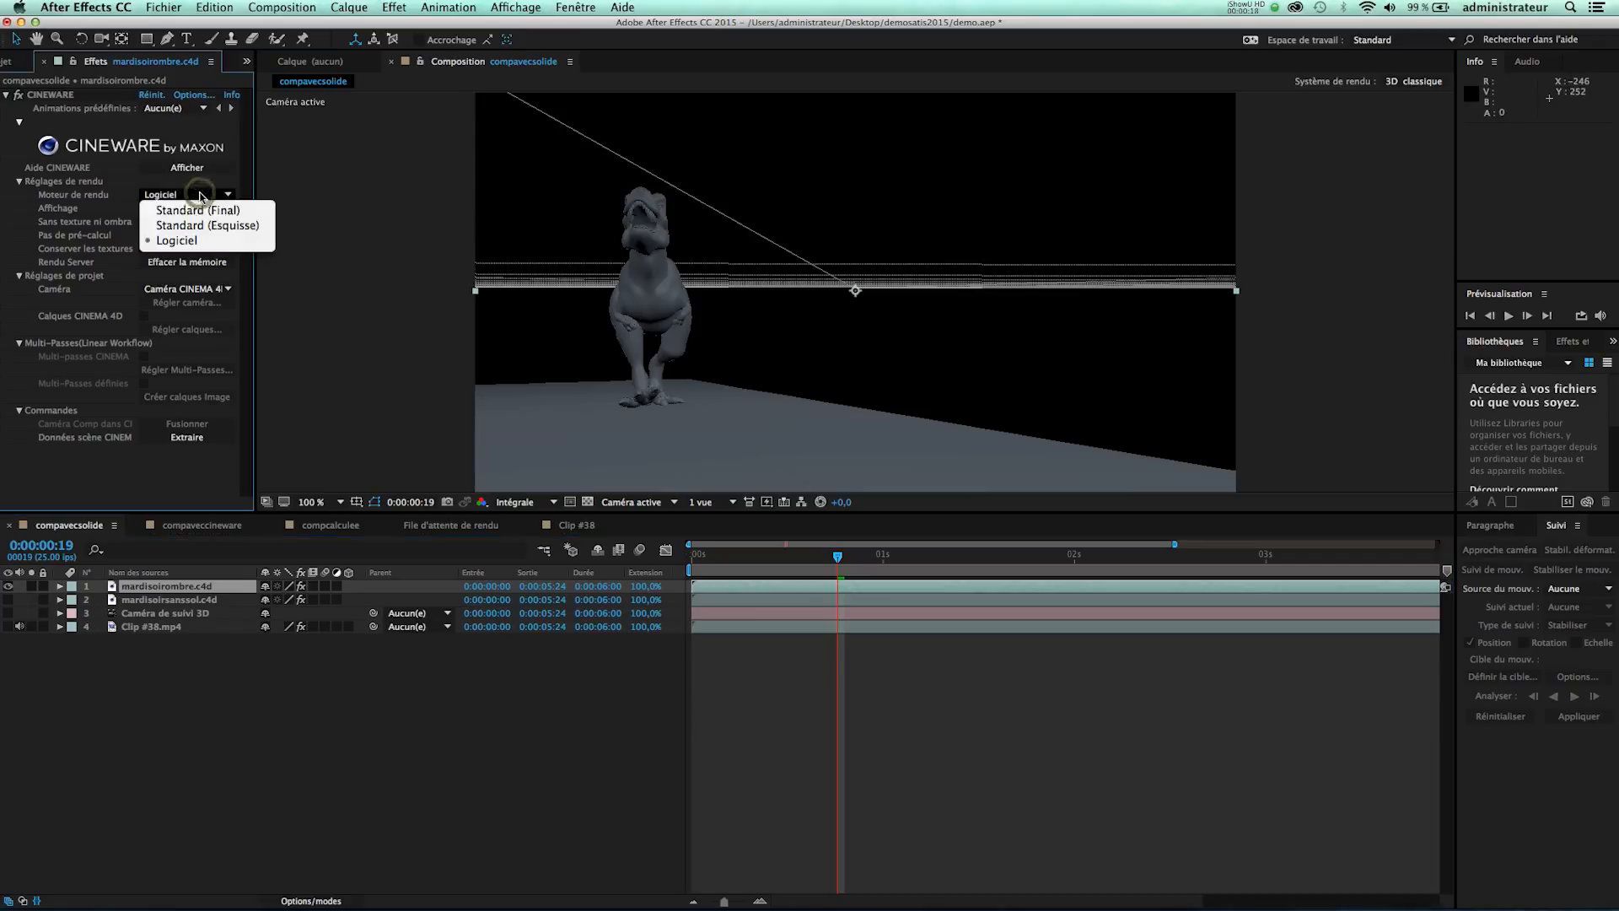
click(173, 226)
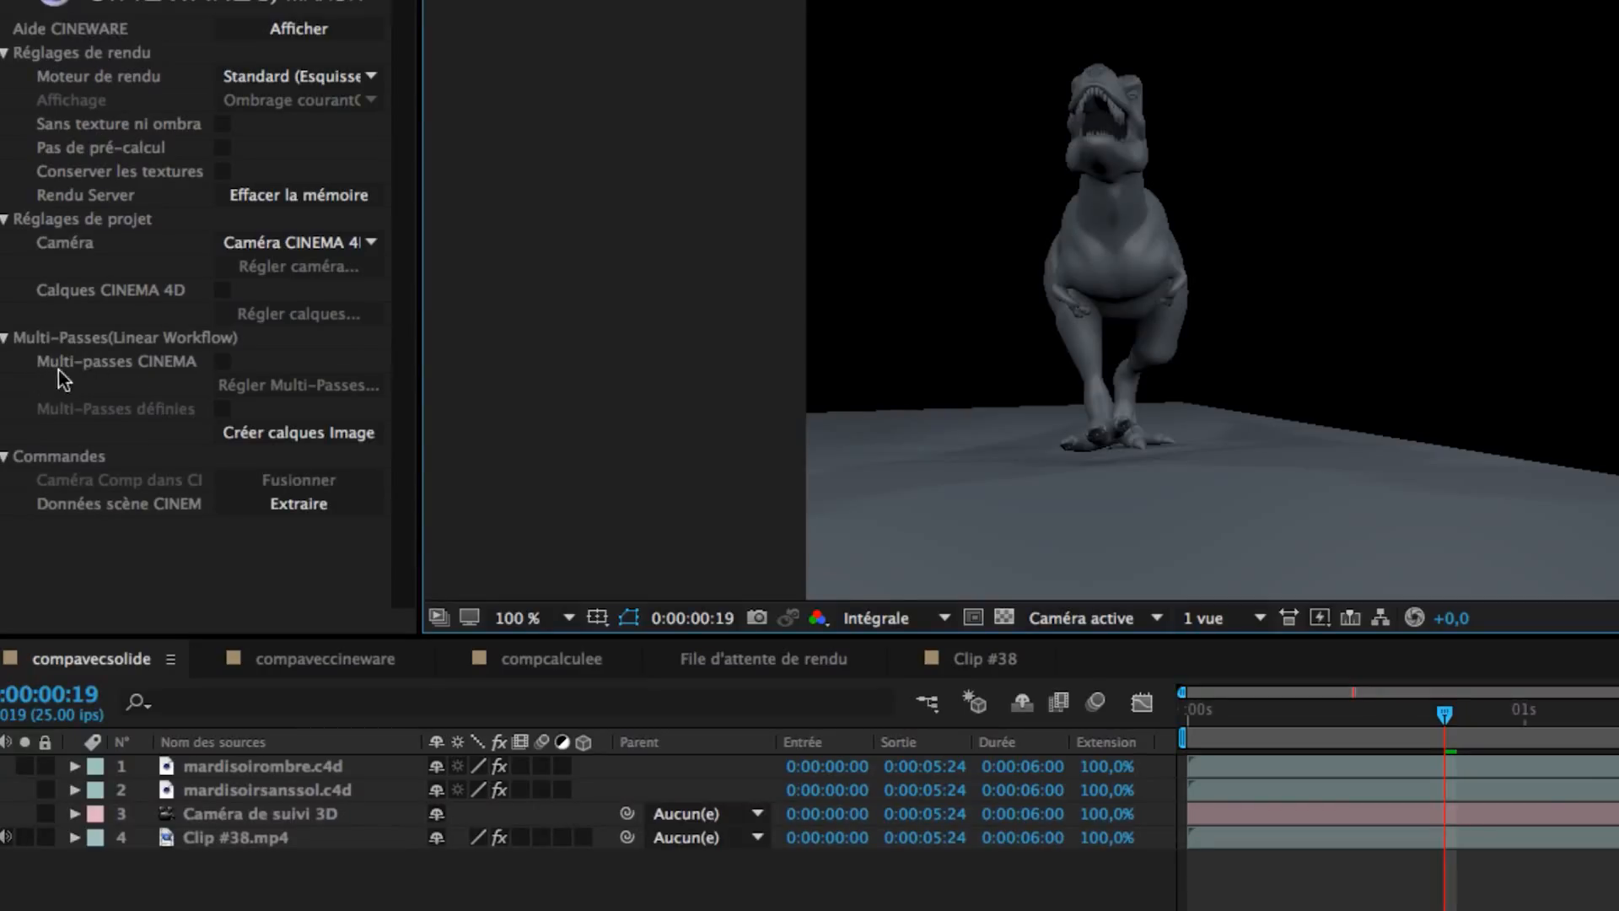
Enable the CINEMA 4D multi-passes in the CINEWARE effect of the mardisoirombre.c4d layer.
click(221, 361)
click(221, 361)
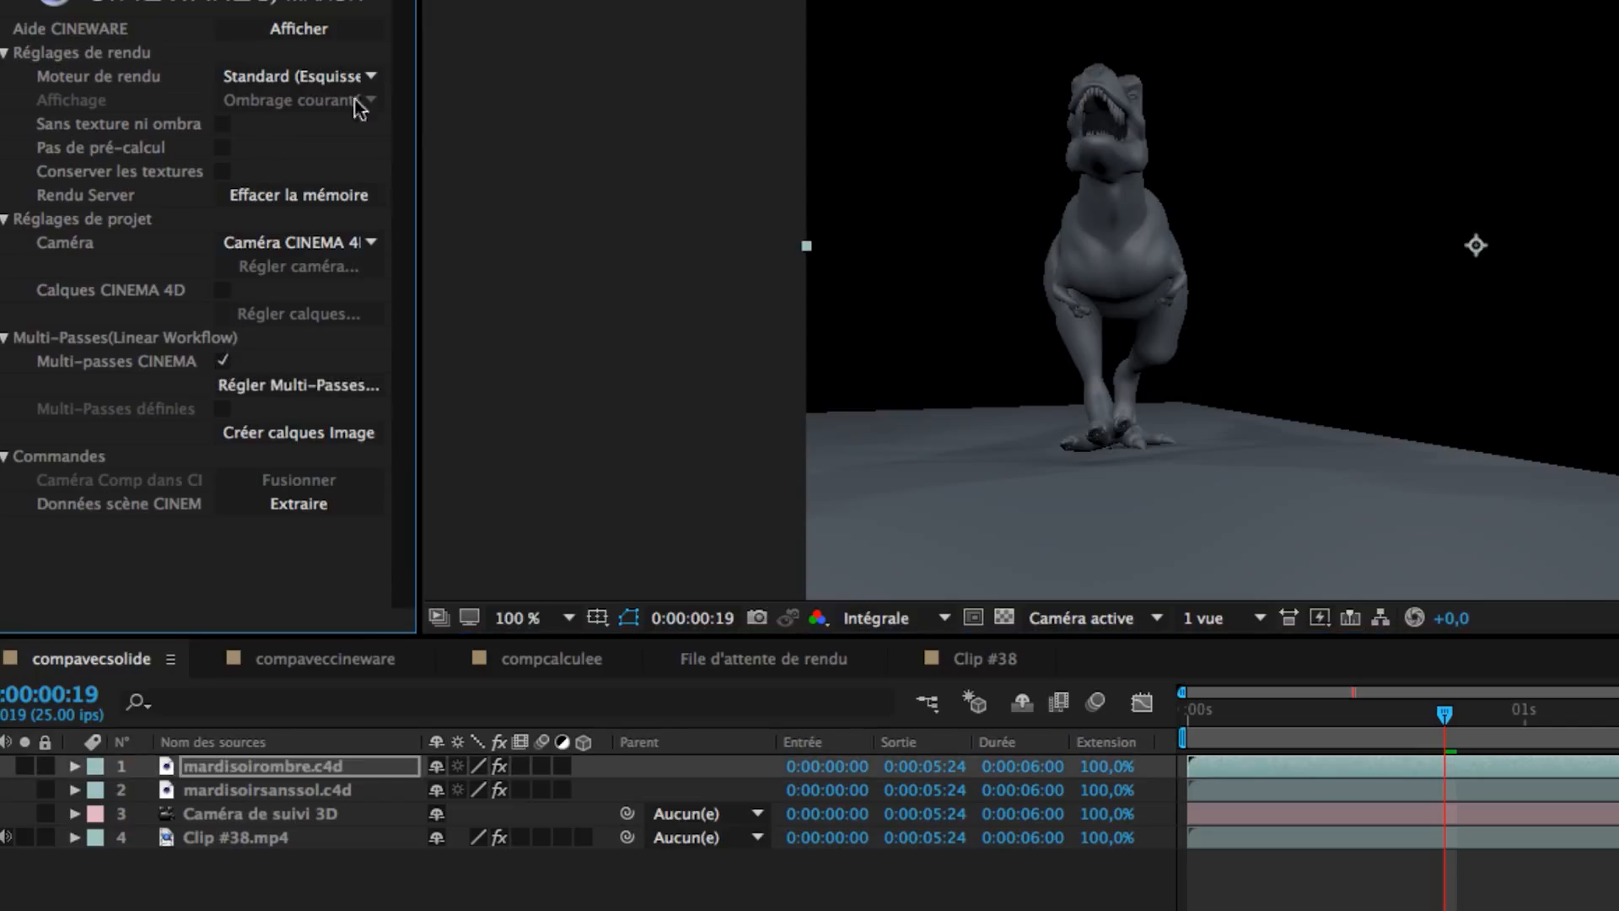
click(275, 506)
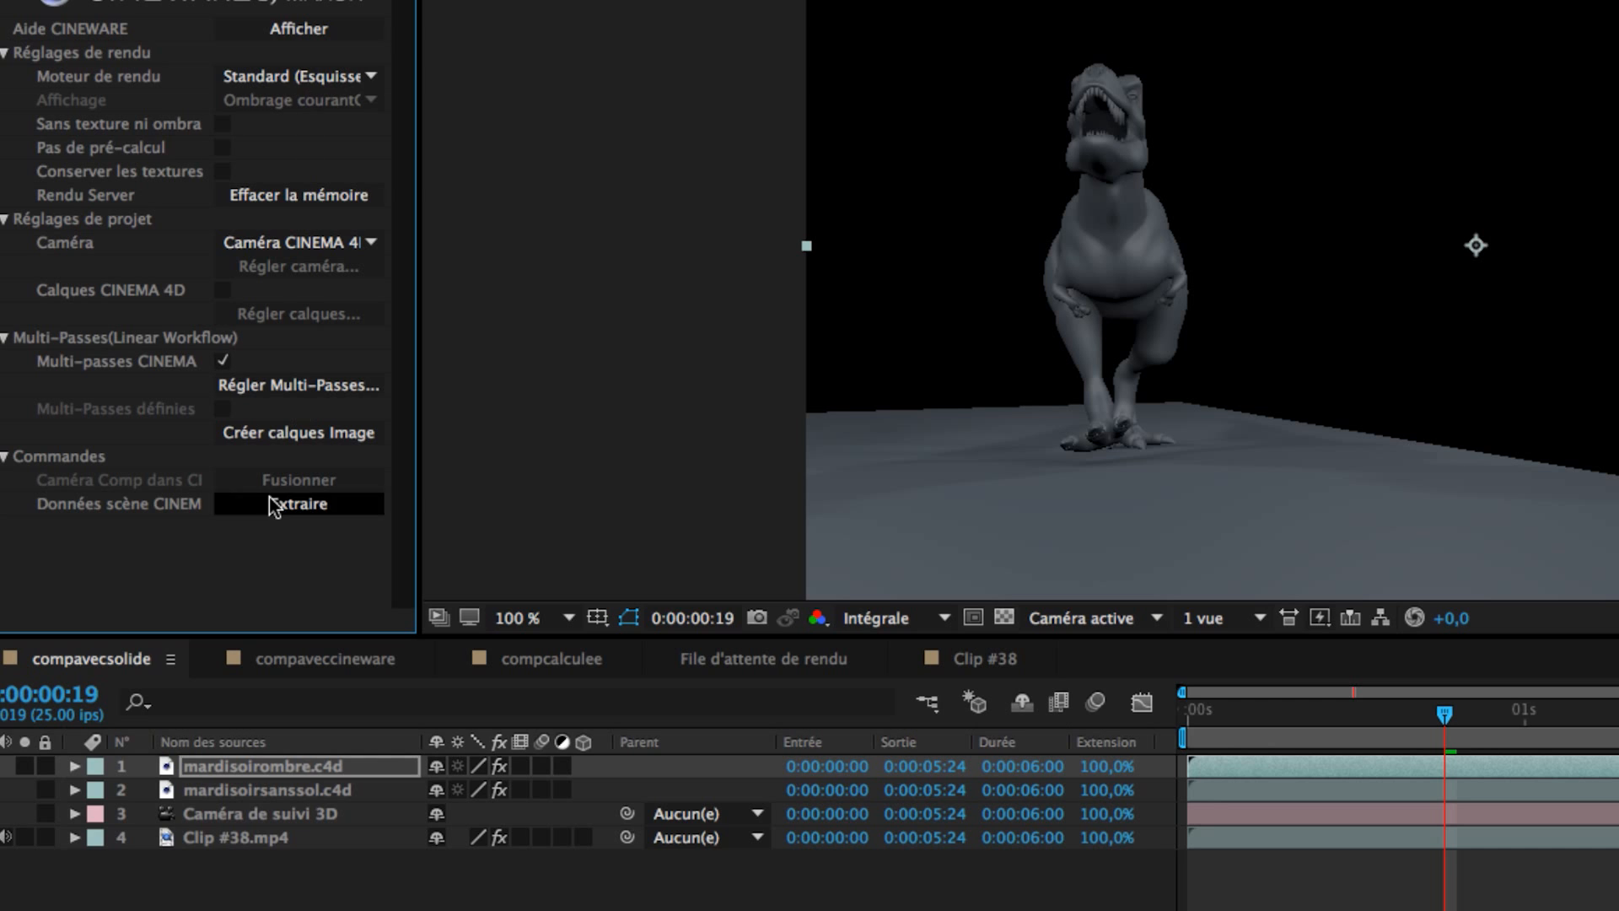
Set the multi-pass output of the mardisoirombre.c4d layer to the Spécularité pass.
click(286, 387)
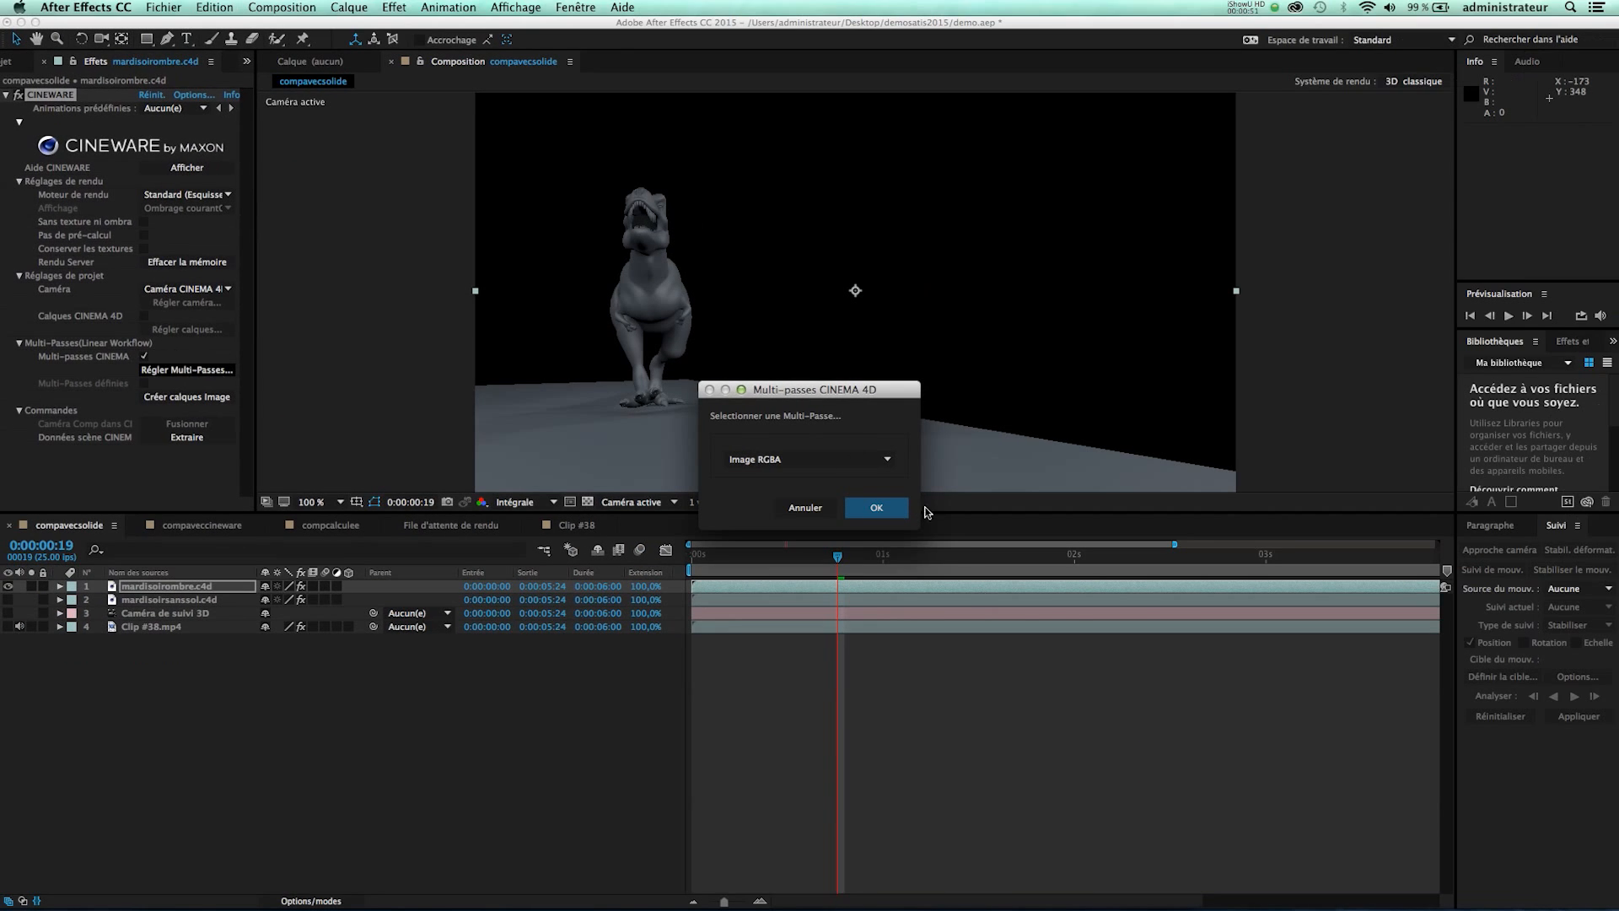
click(812, 460)
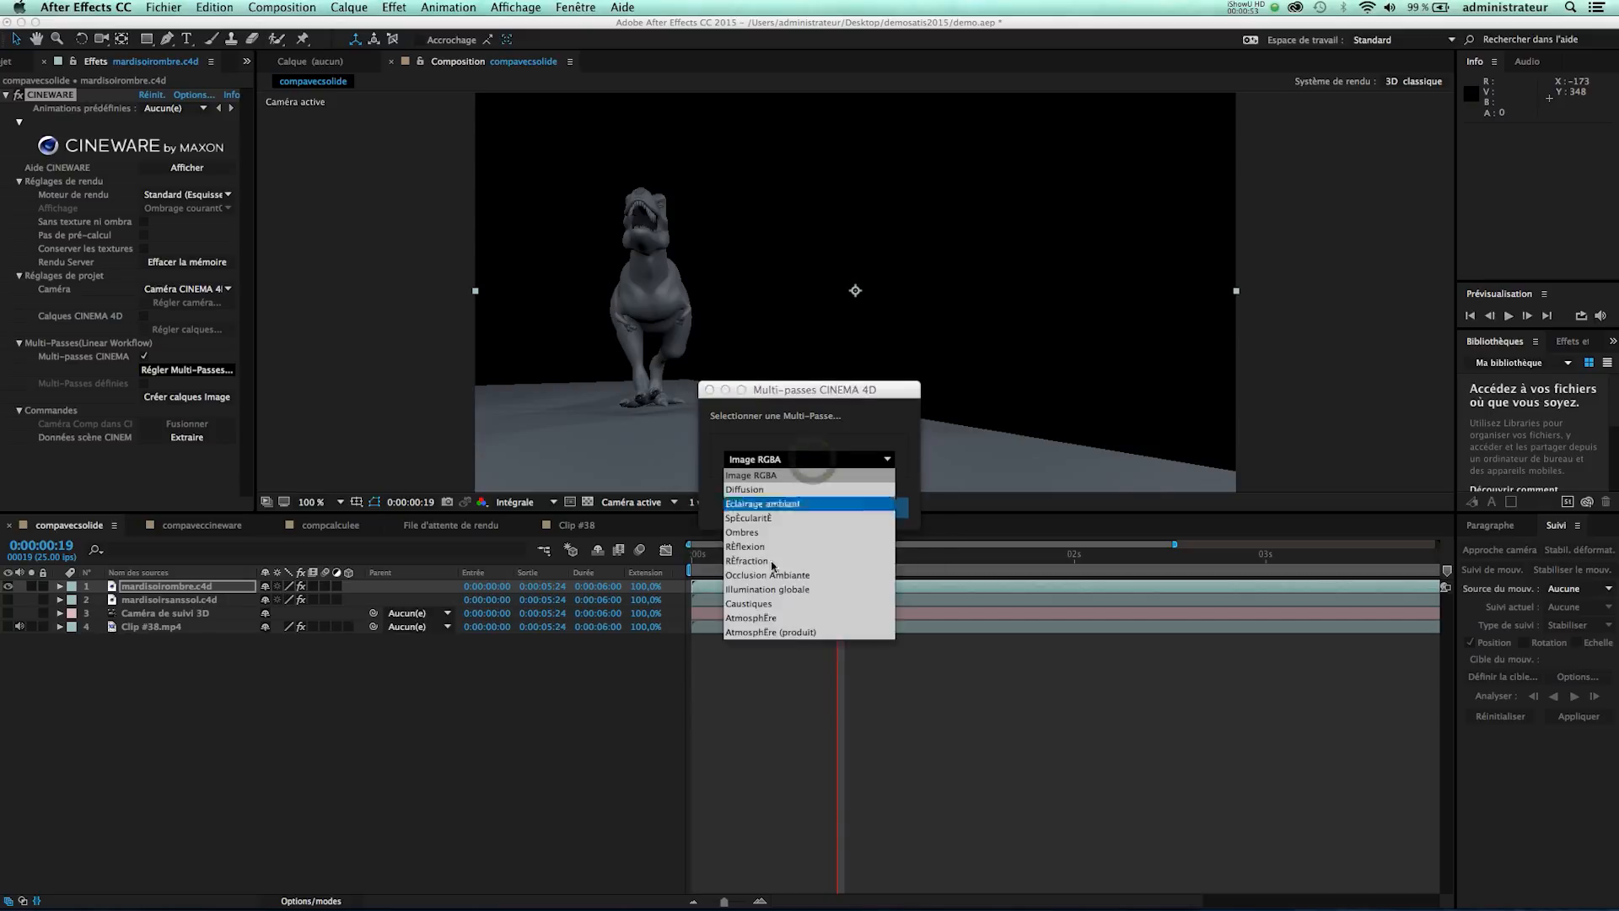
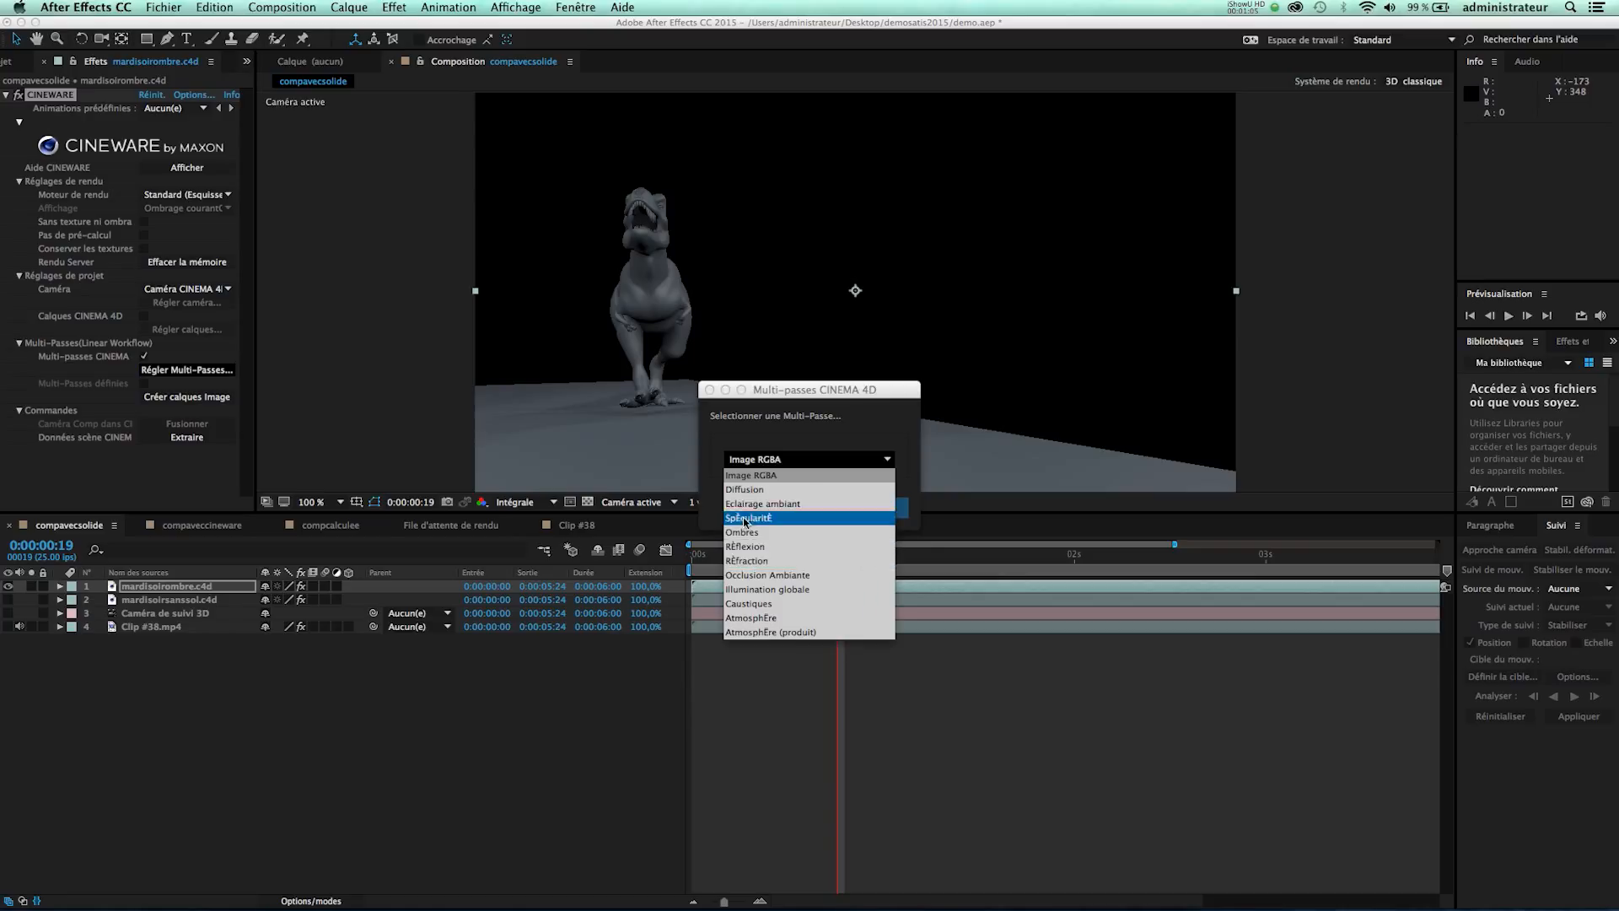
click(747, 518)
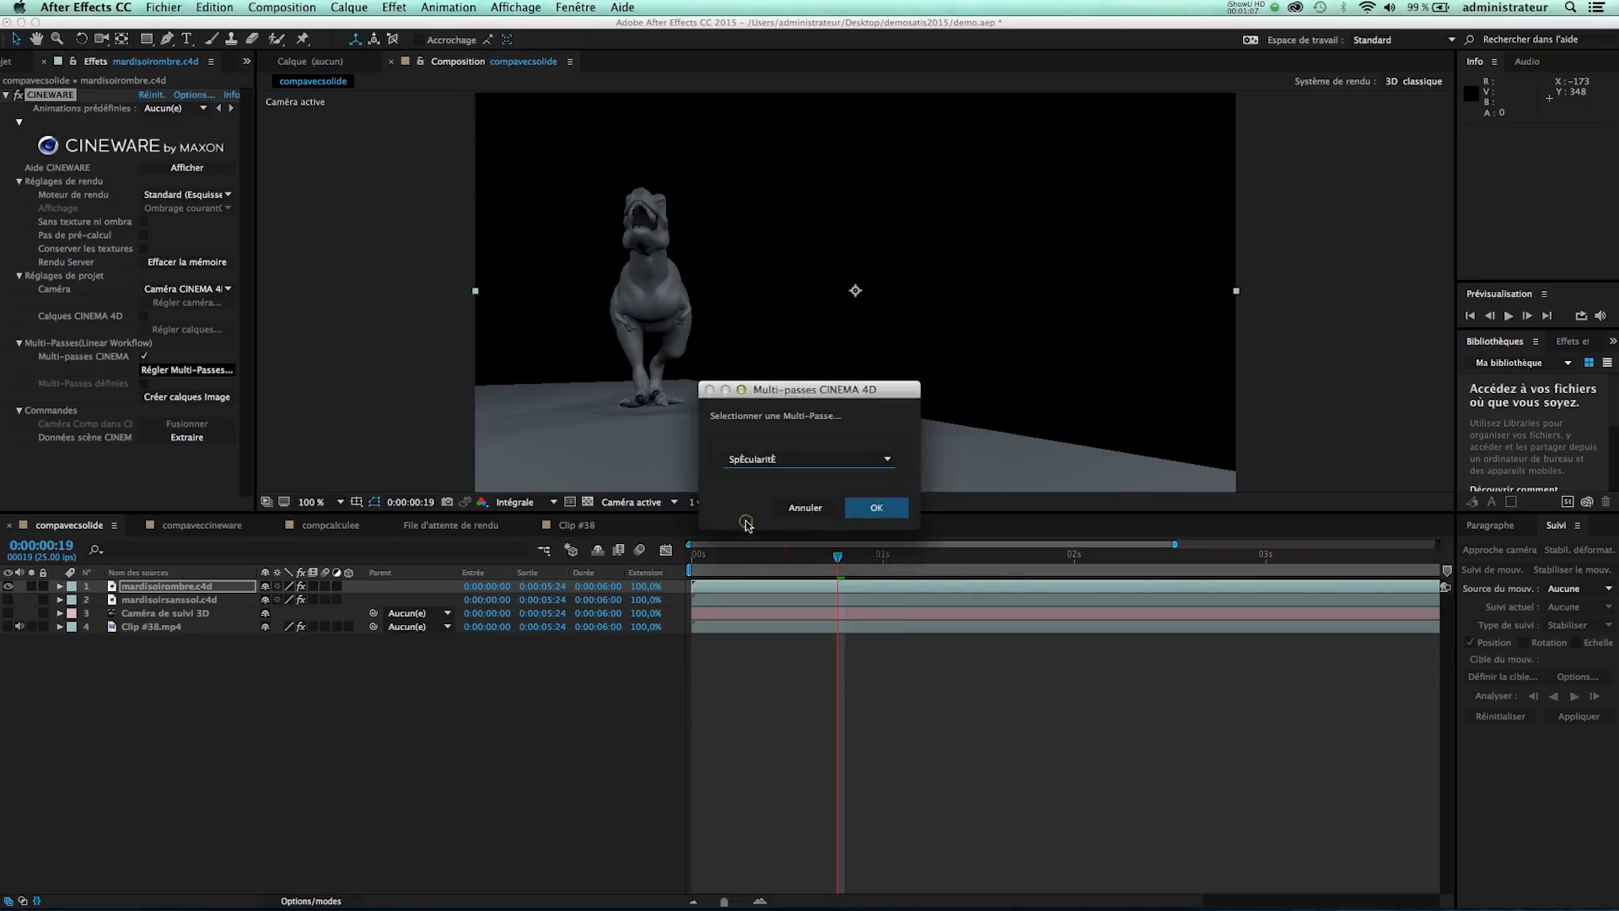
click(861, 506)
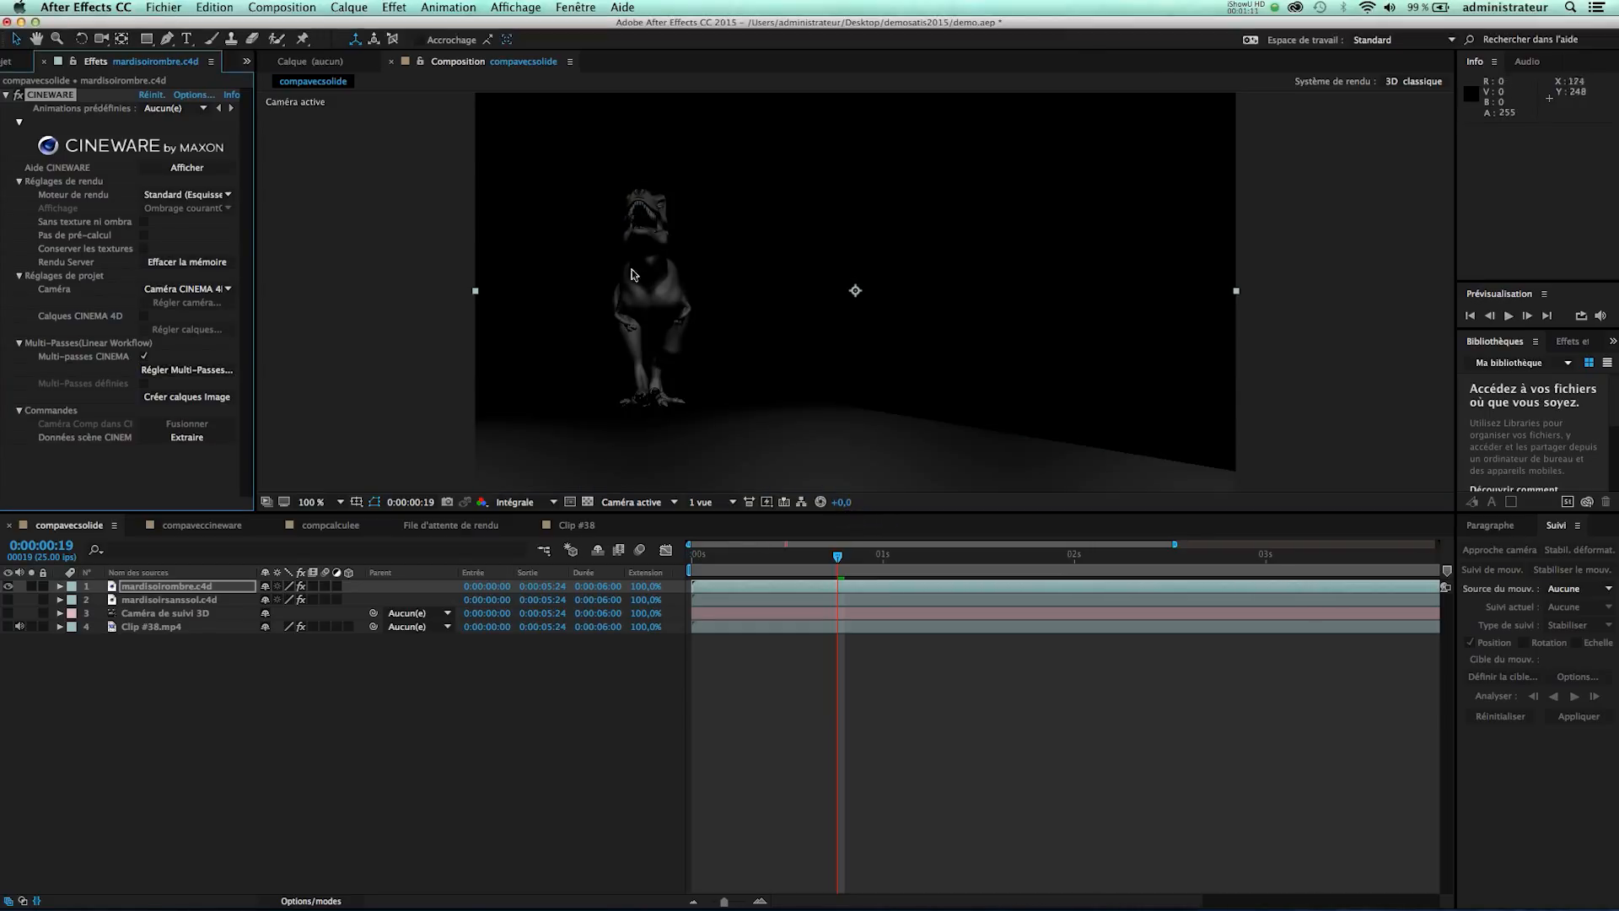
Set the layer's multi-pass output to Ombres and check the shadow pass at 0:00:01:06 and 0:00:00:20.
click(173, 373)
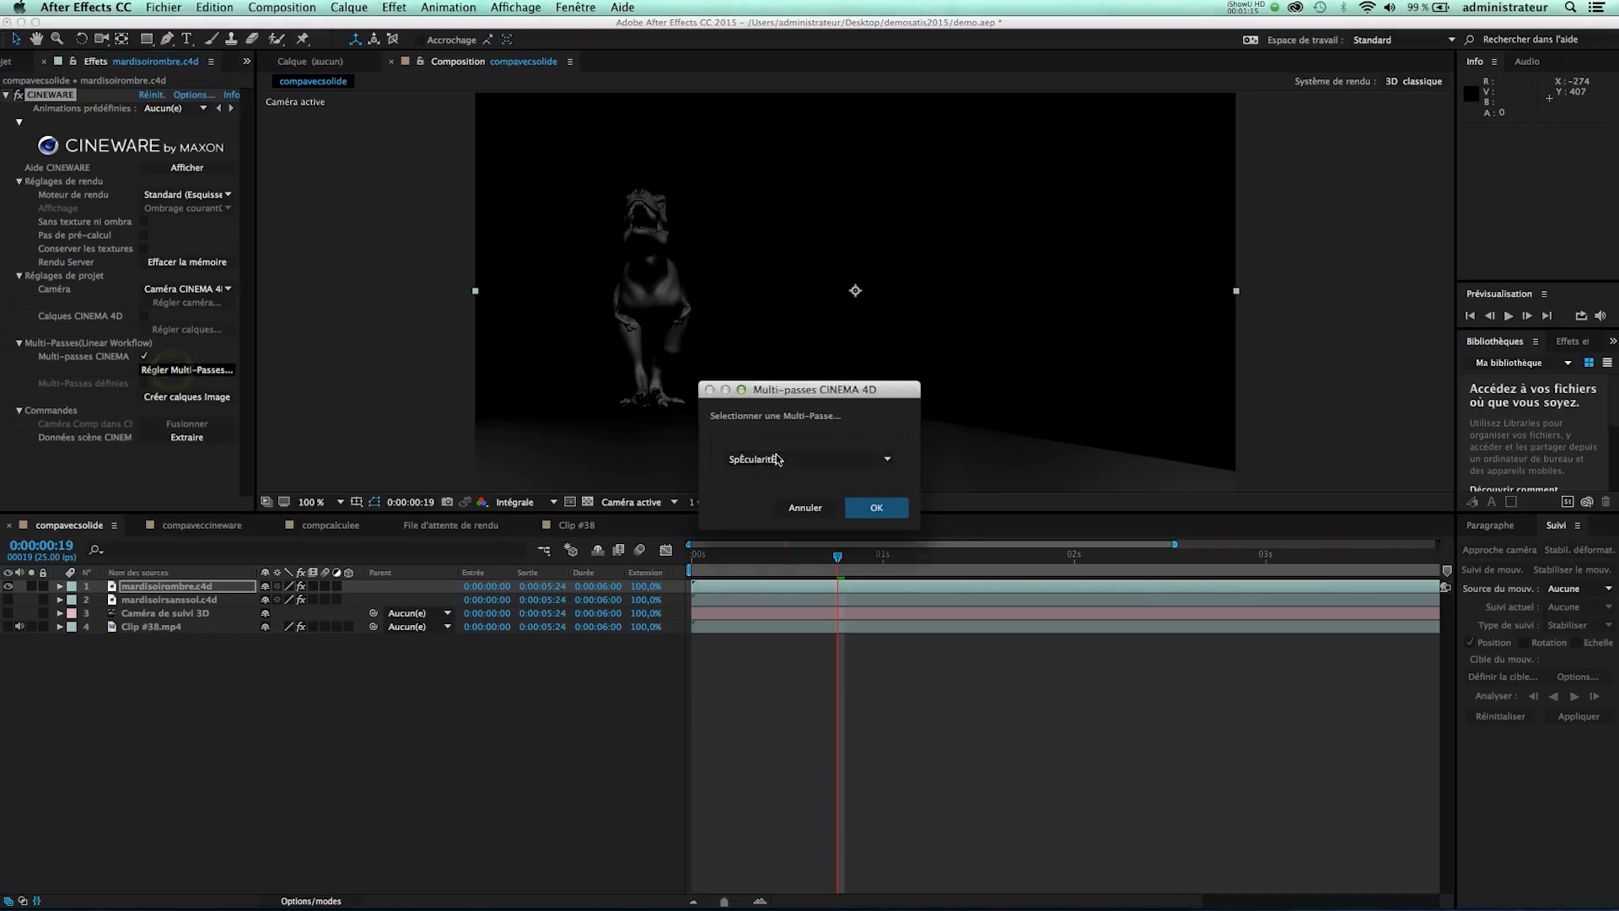
click(776, 459)
click(762, 533)
click(877, 508)
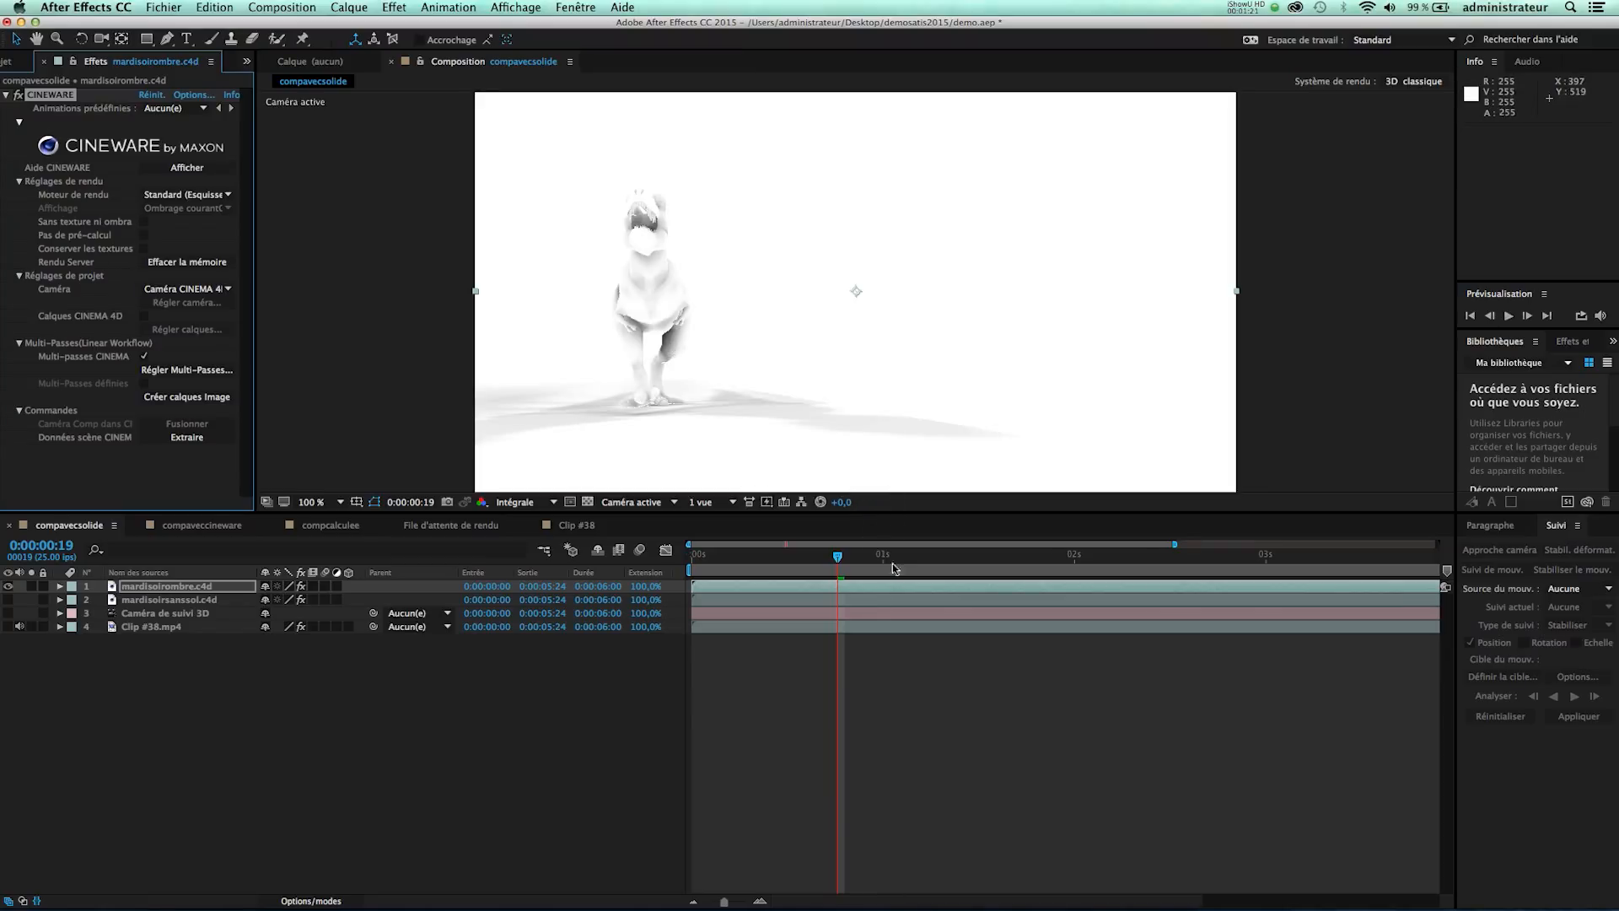
click(931, 558)
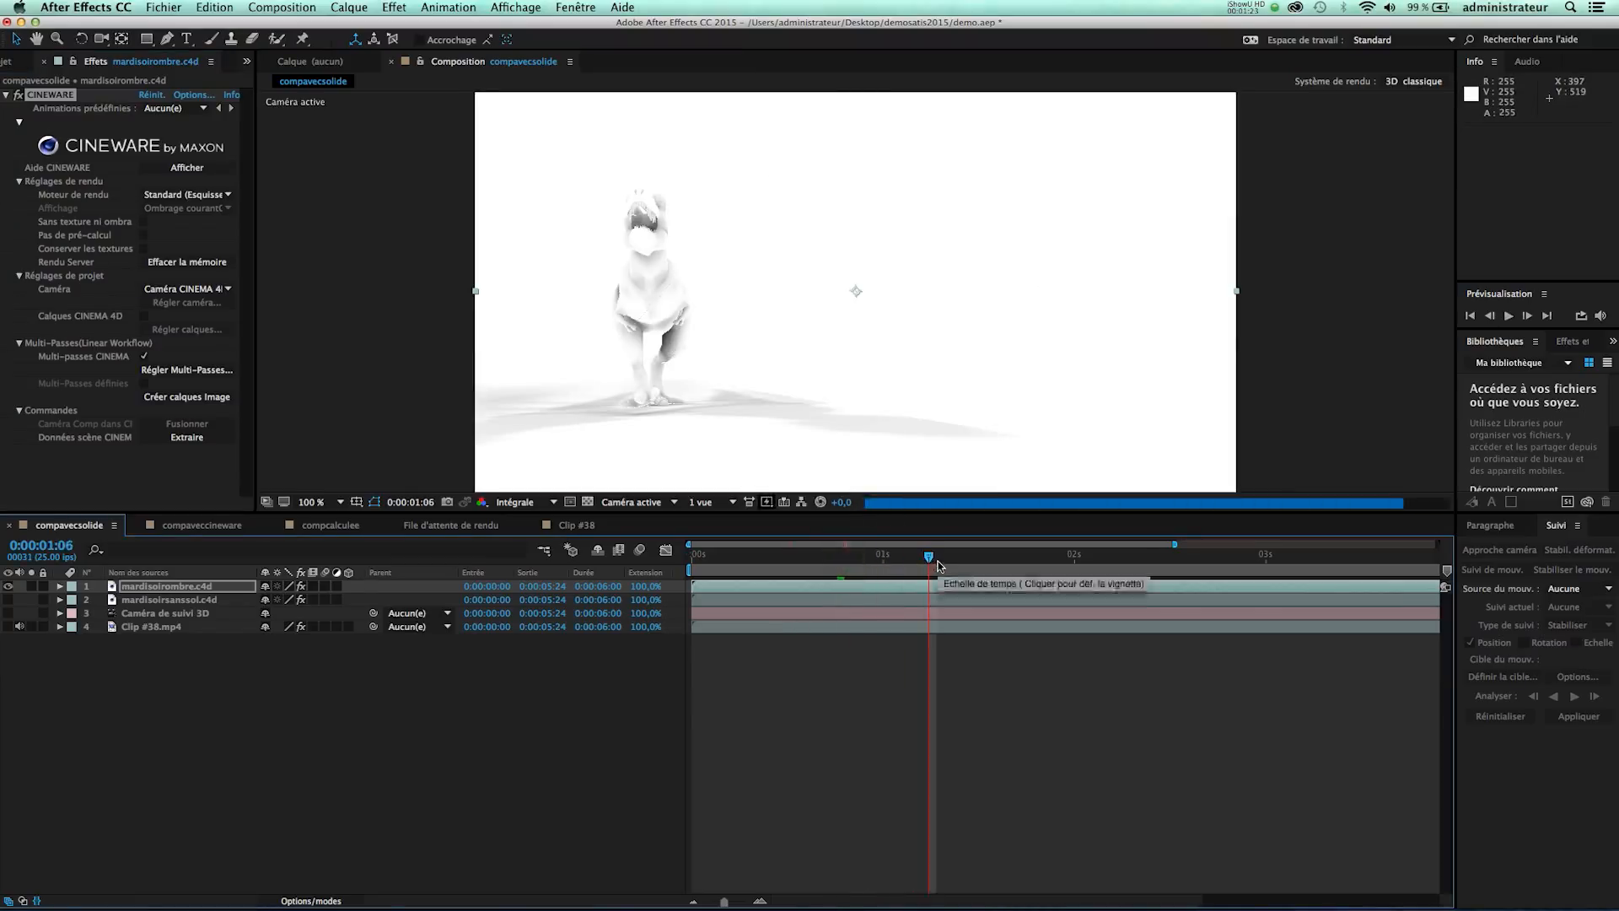
click(846, 560)
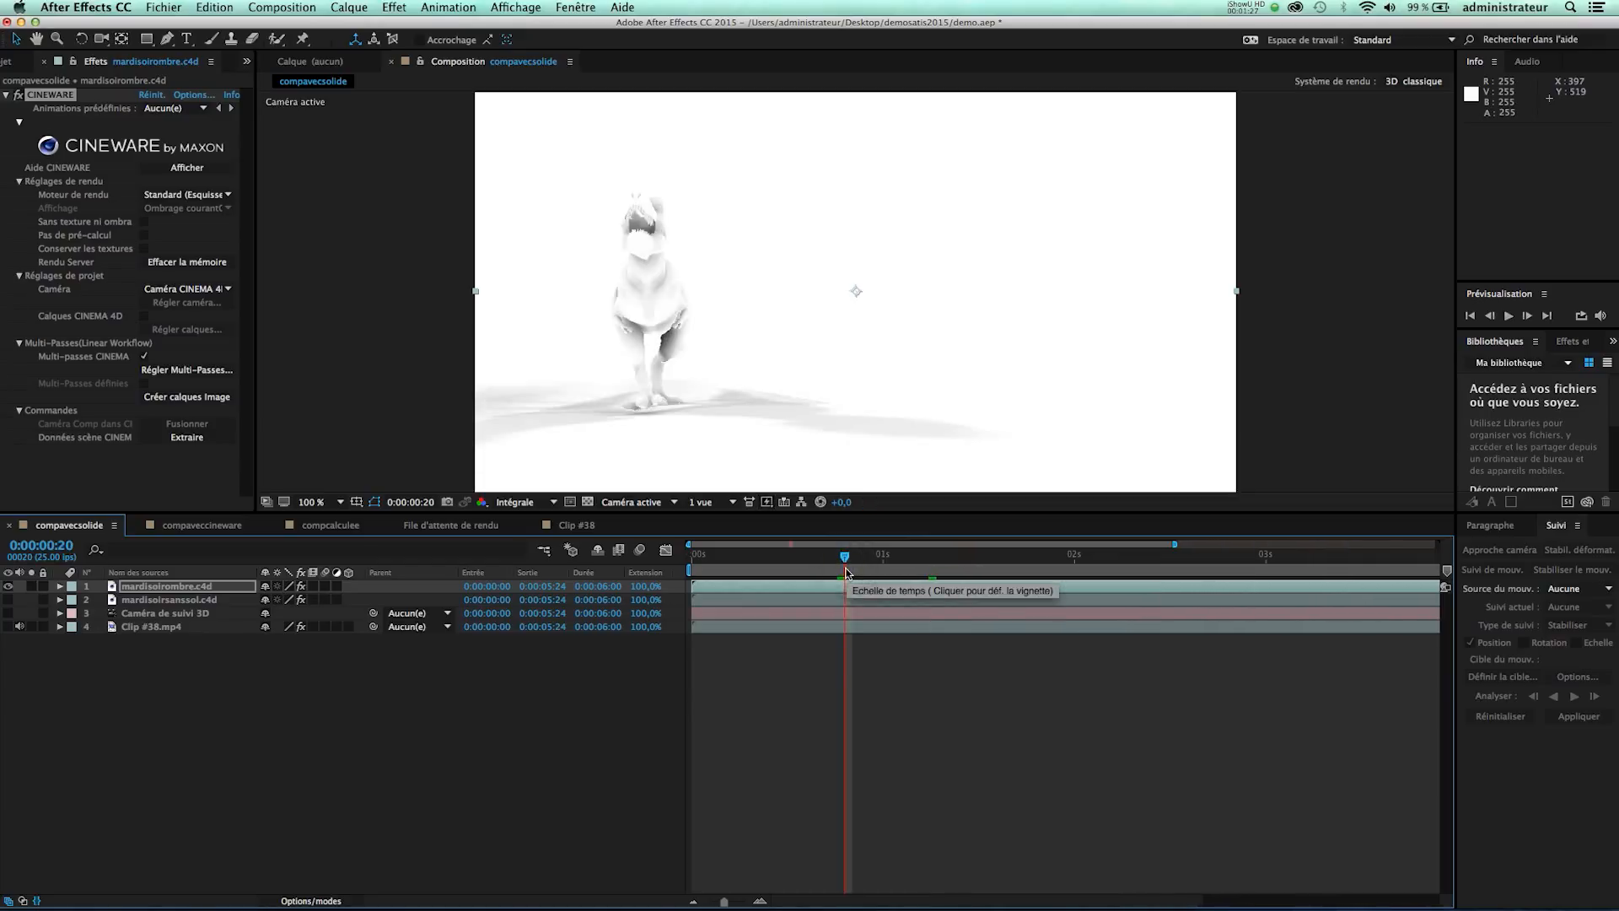
Show the hidden lower layers again and set the blending mode of the mardisoirombre.c4d layer to Produit.
drag(7, 600, 7, 626)
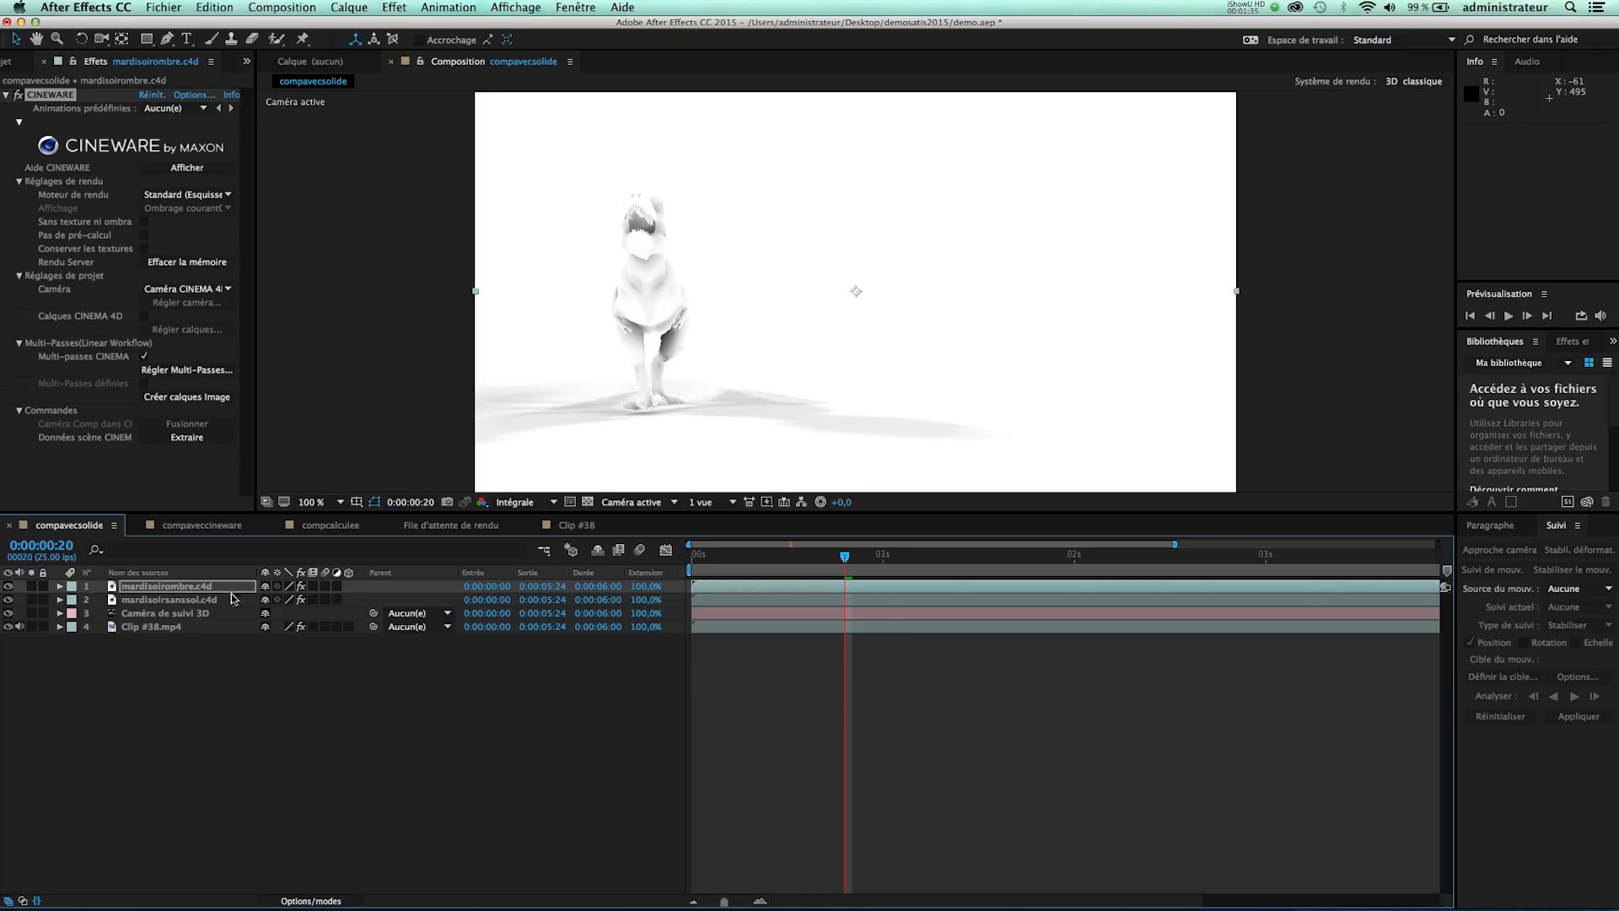
click(190, 592)
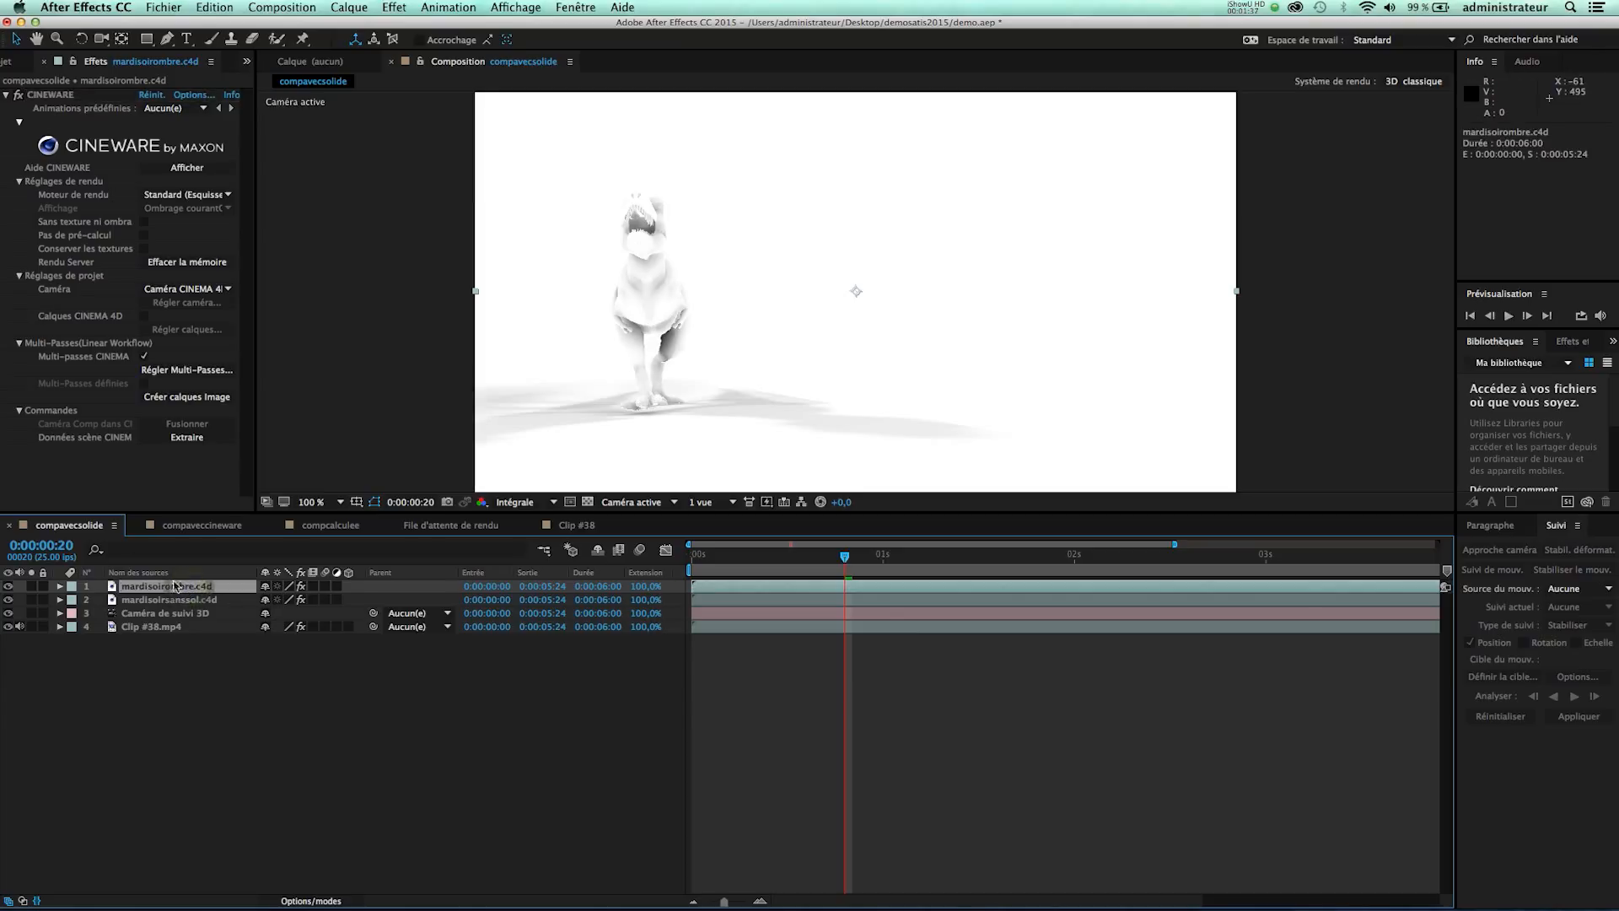
click(320, 901)
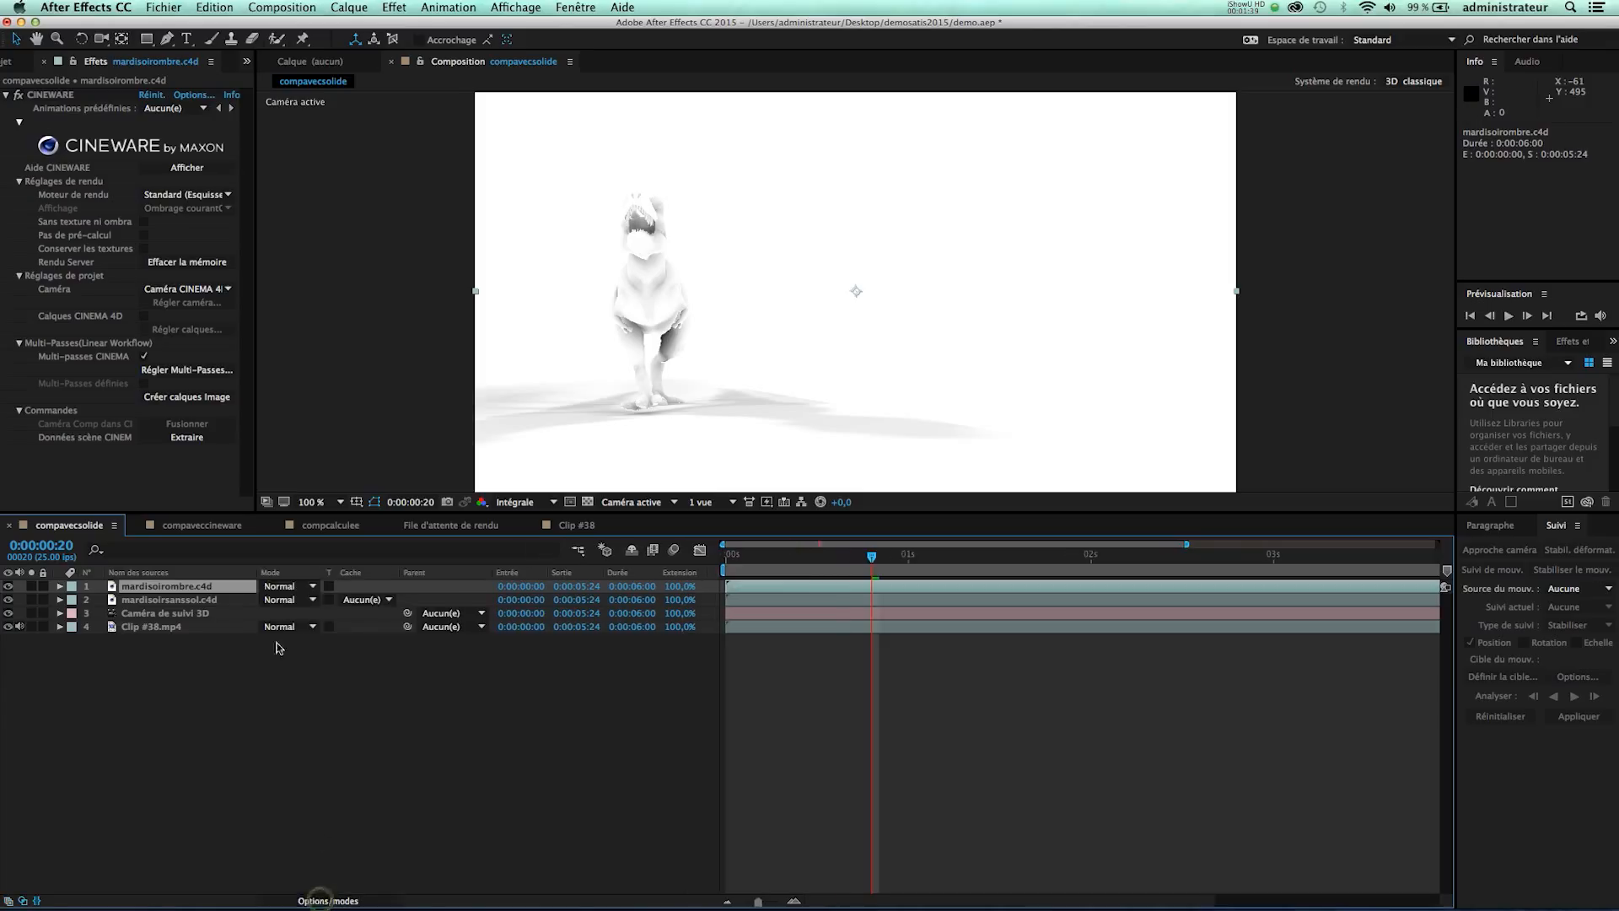
click(279, 588)
click(287, 585)
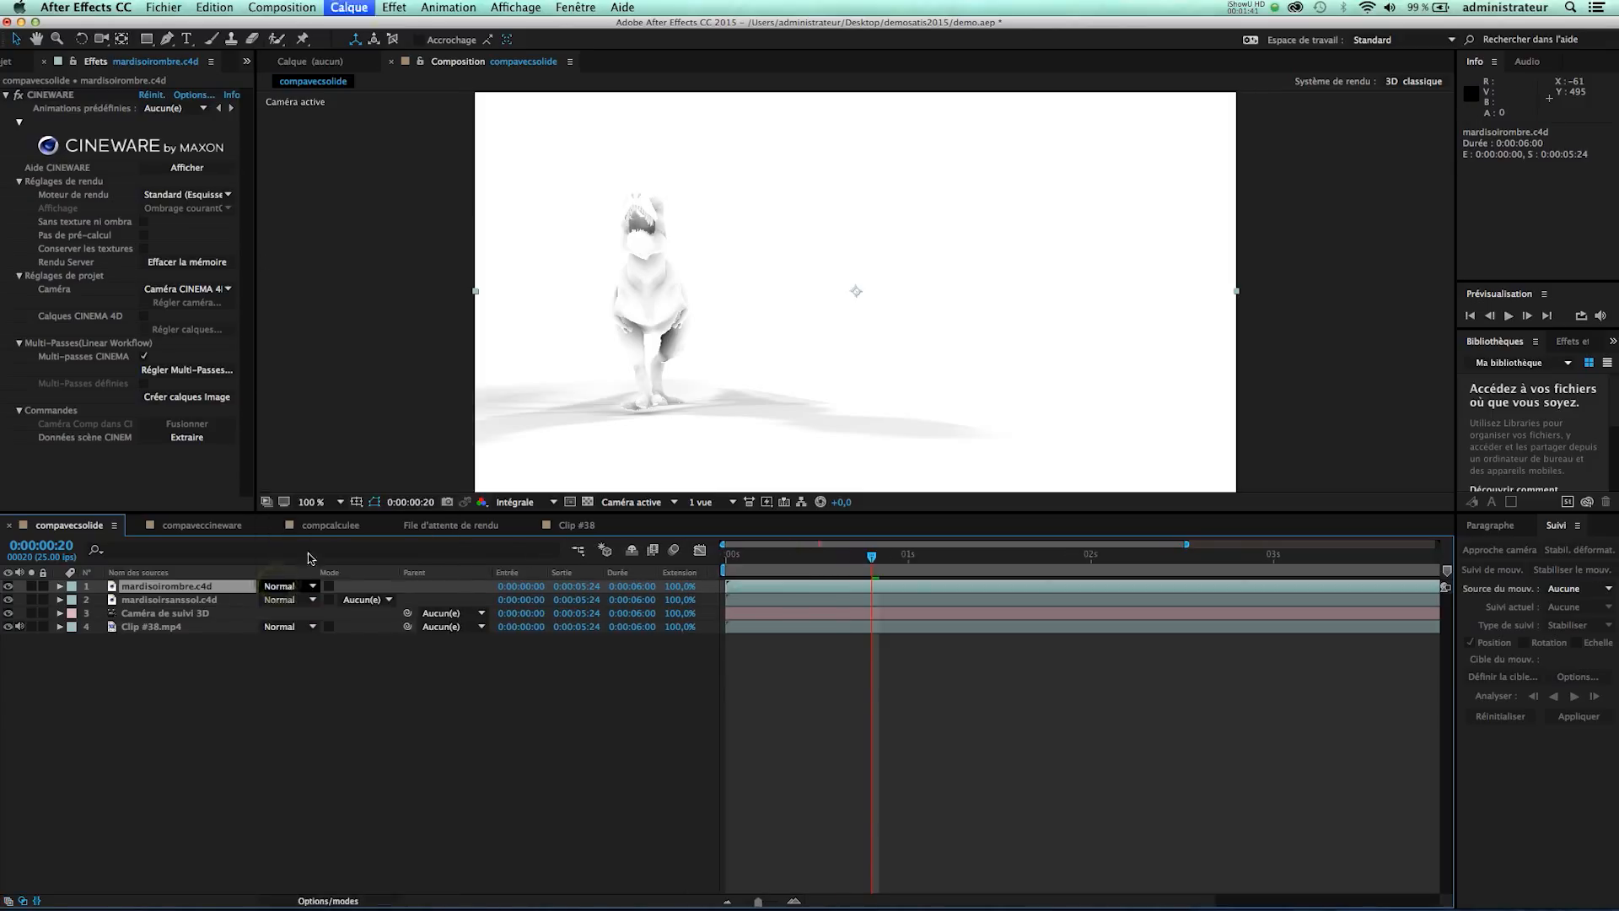
click(293, 588)
key(Up)
key(Up)
key(Up)
key(Up)
key(Up)
key(Up)
key(Up)
key(Up)
key(Up)
key(Up)
key(Up)
key(Up)
key(Up)
key(Up)
key(Up)
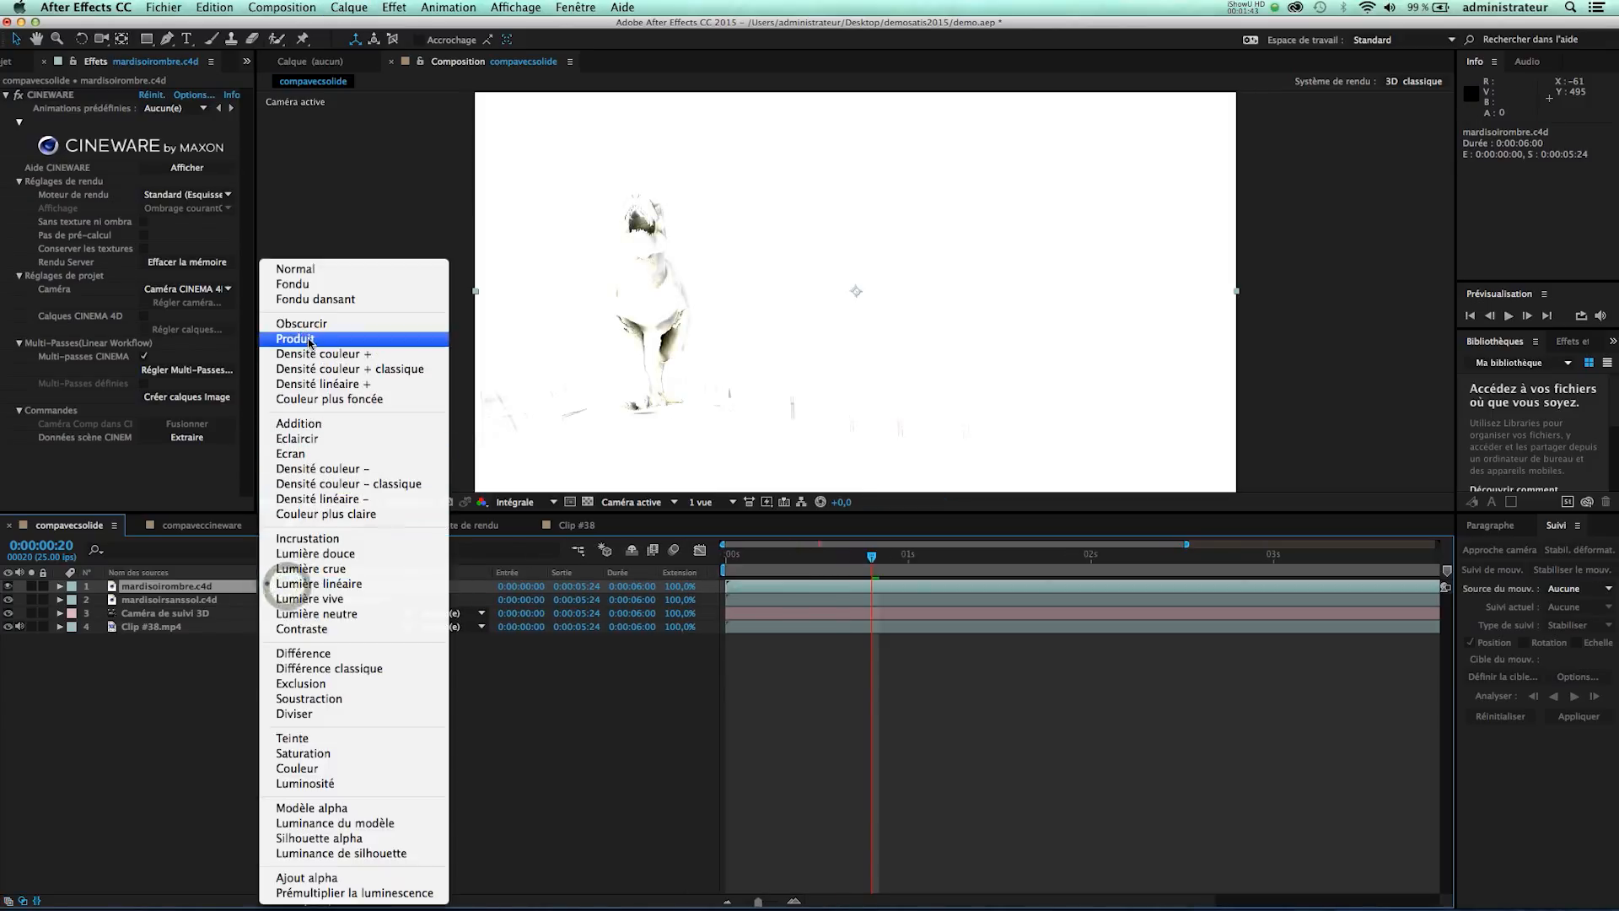
key(Return)
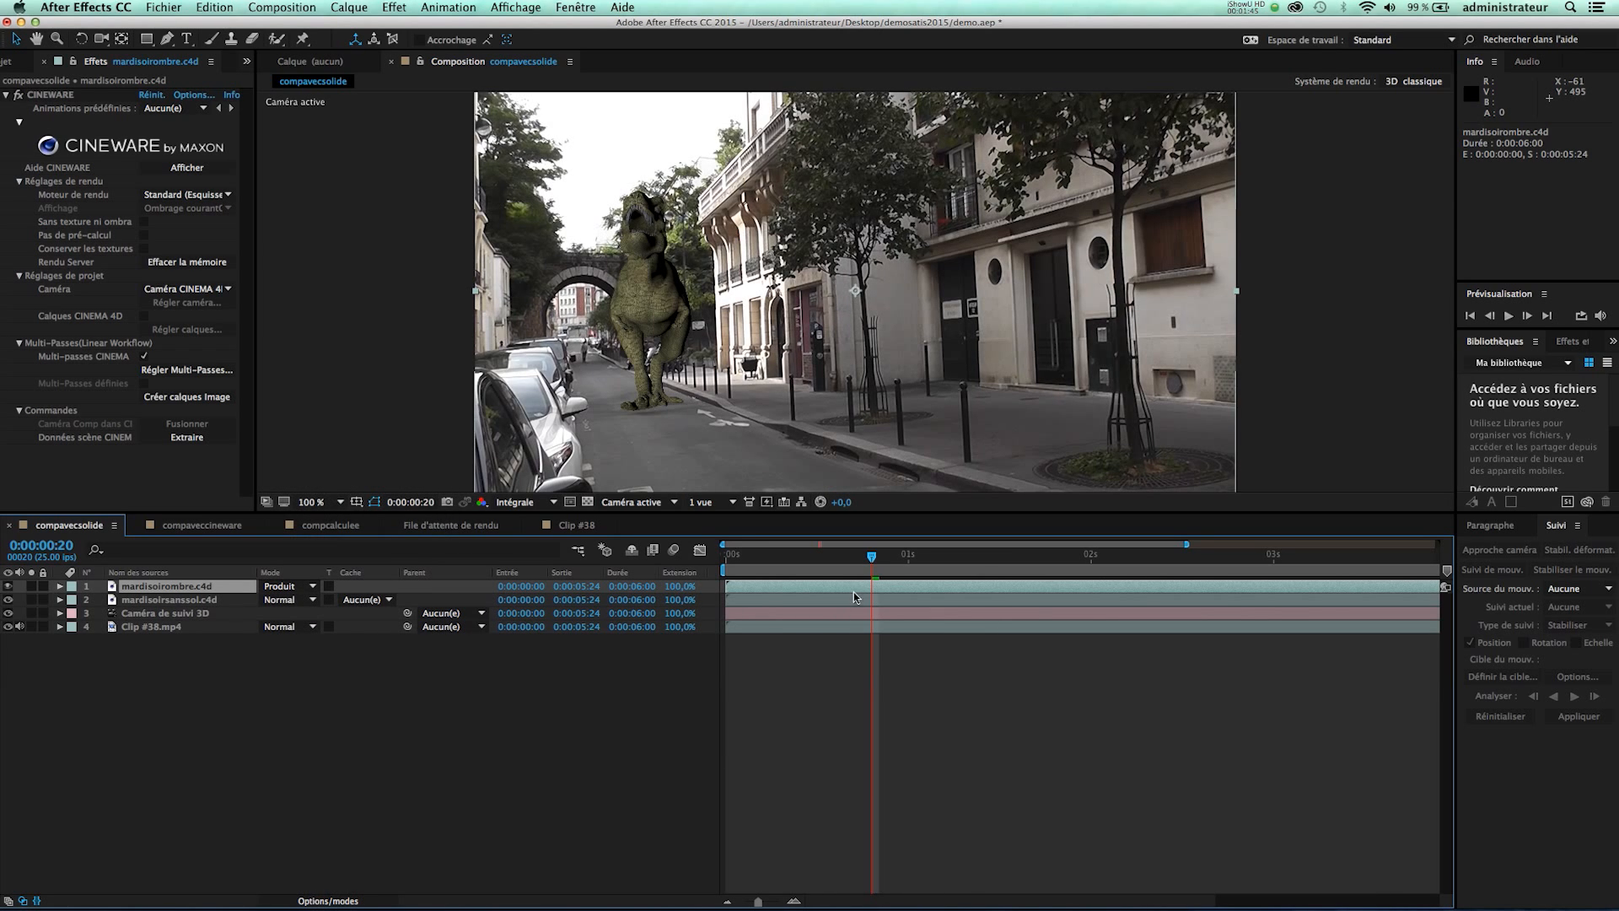
Move to 0:00:01:06 and hide all layers below mardisoirombre.c4d to view its shadow pass alone.
click(952, 559)
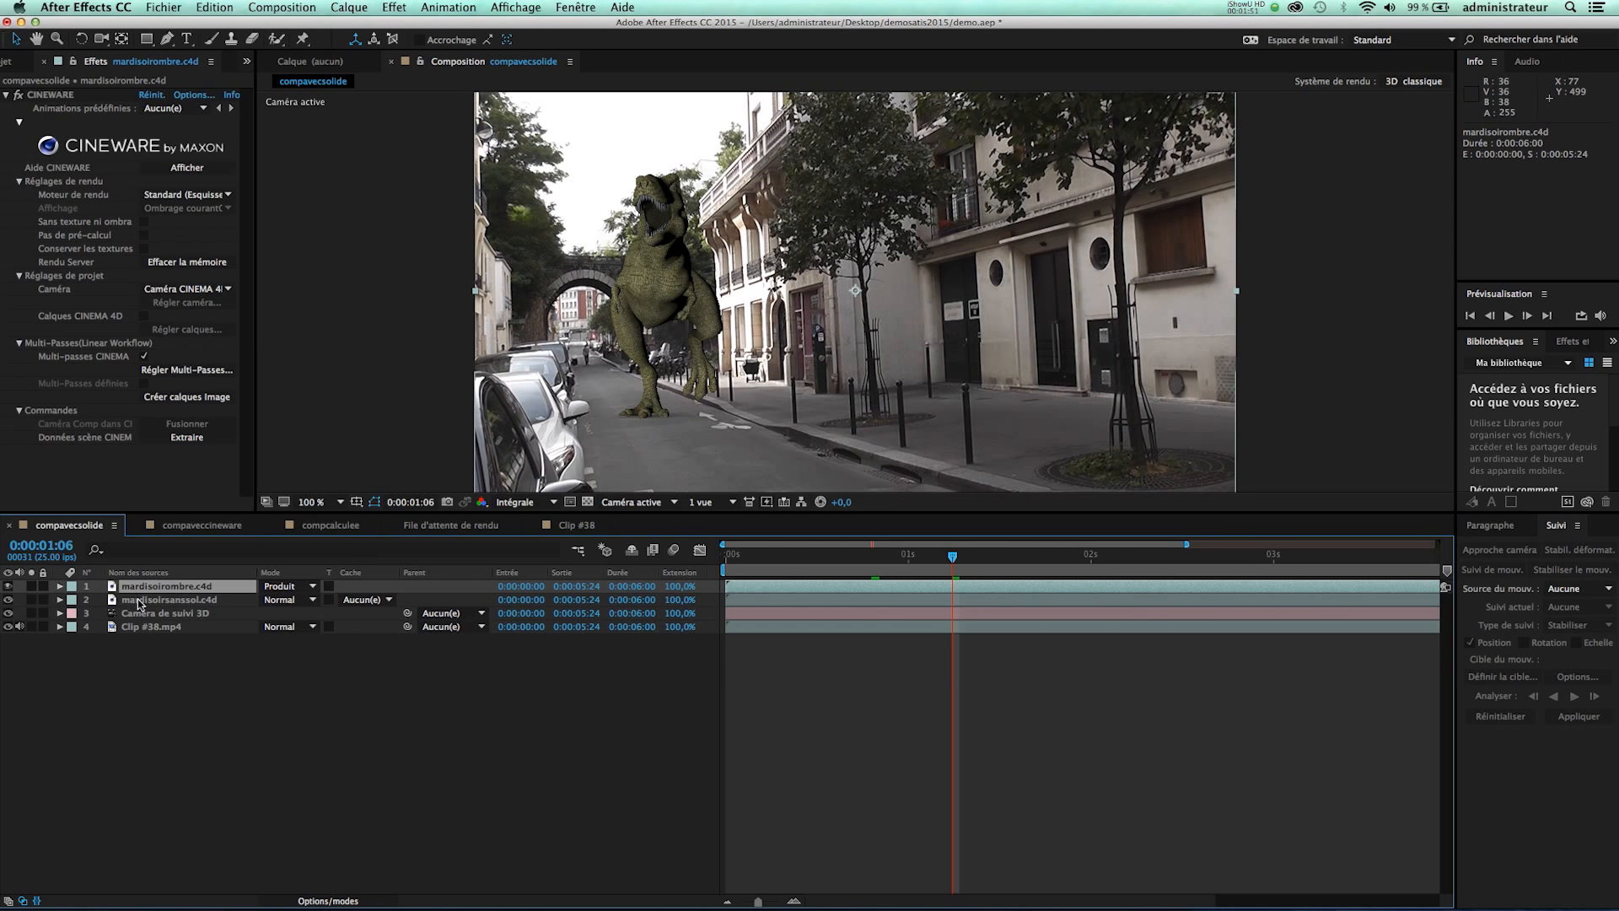
click(7, 600)
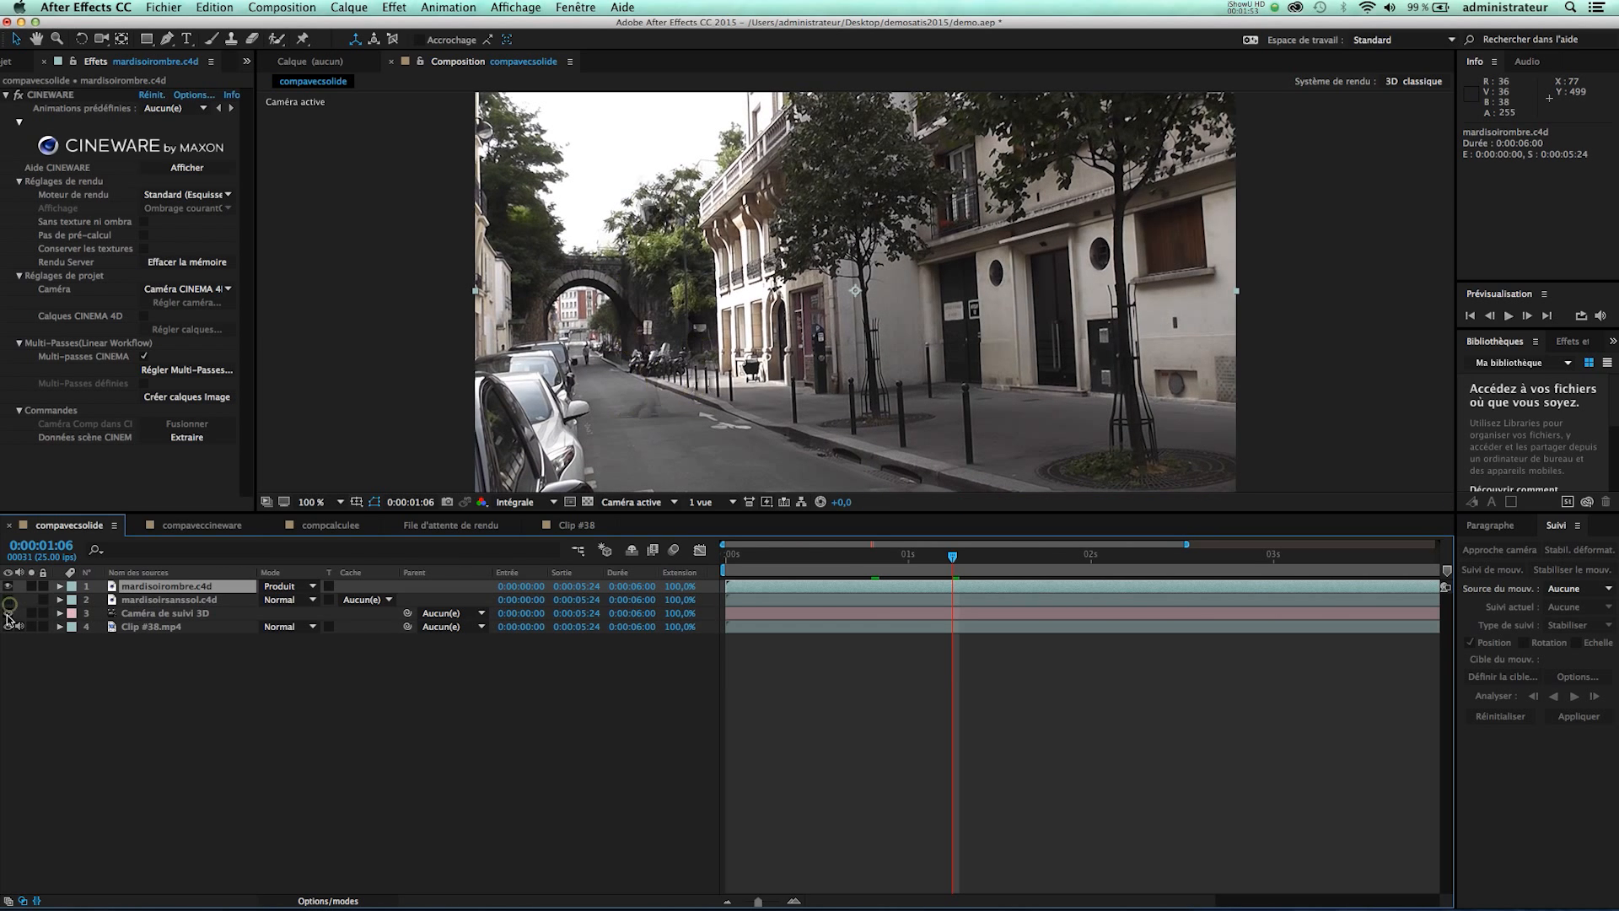
click(9, 627)
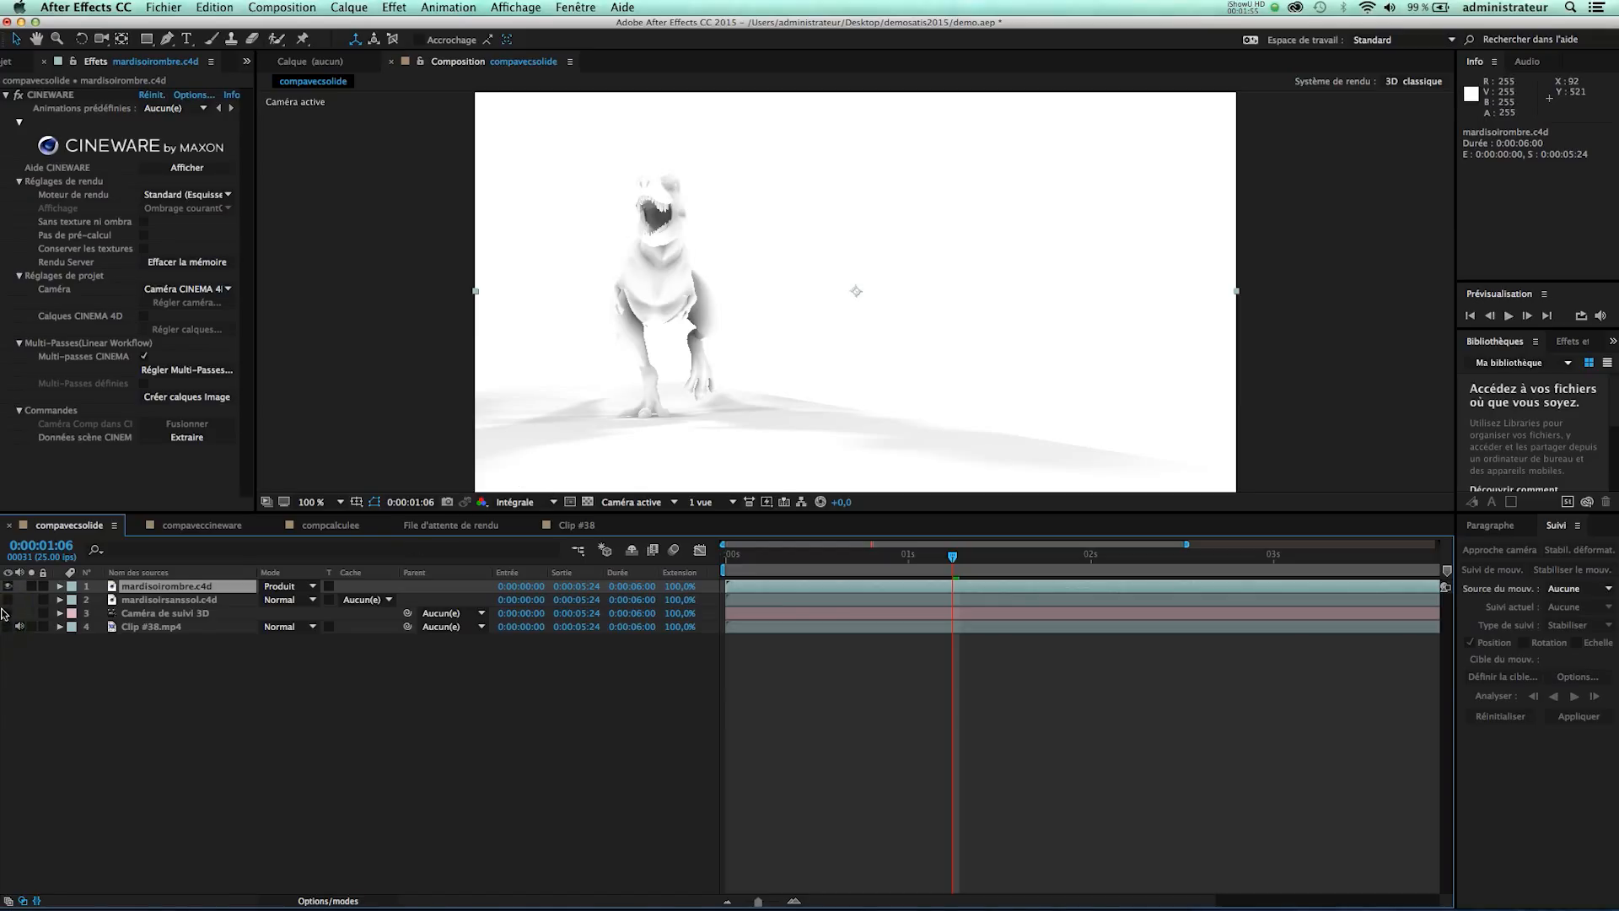
Show Clip #38.mp4 again, check the shadow at 0:00:01:19 and move mardisoirombre.c4d directly above Clip #38.mp4 in the layer order.
click(9, 626)
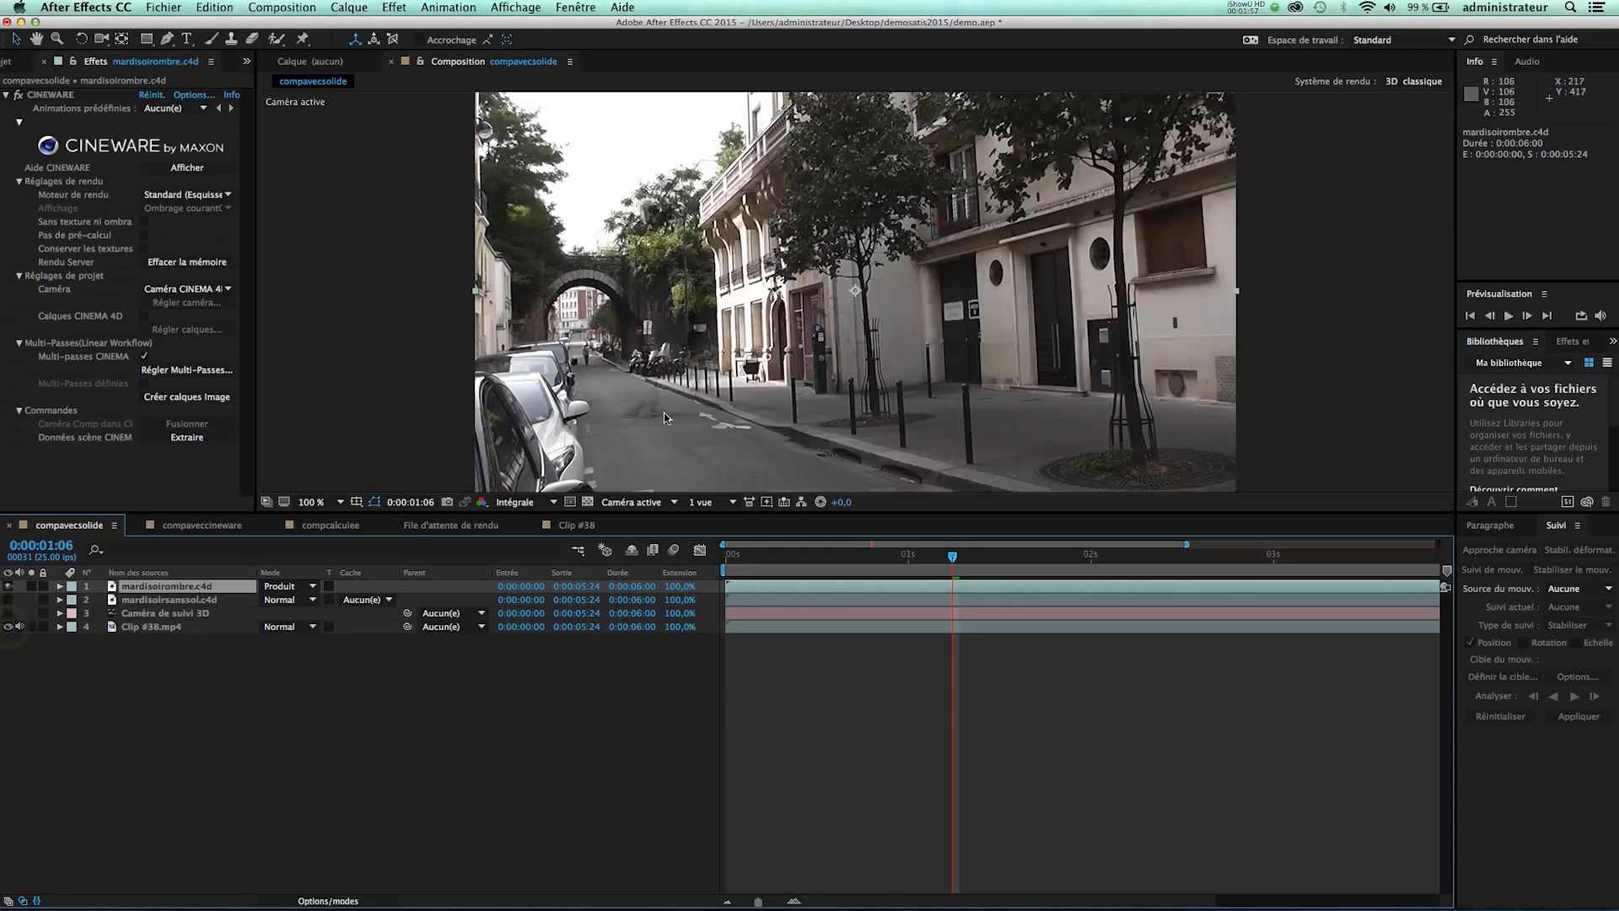
click(1046, 565)
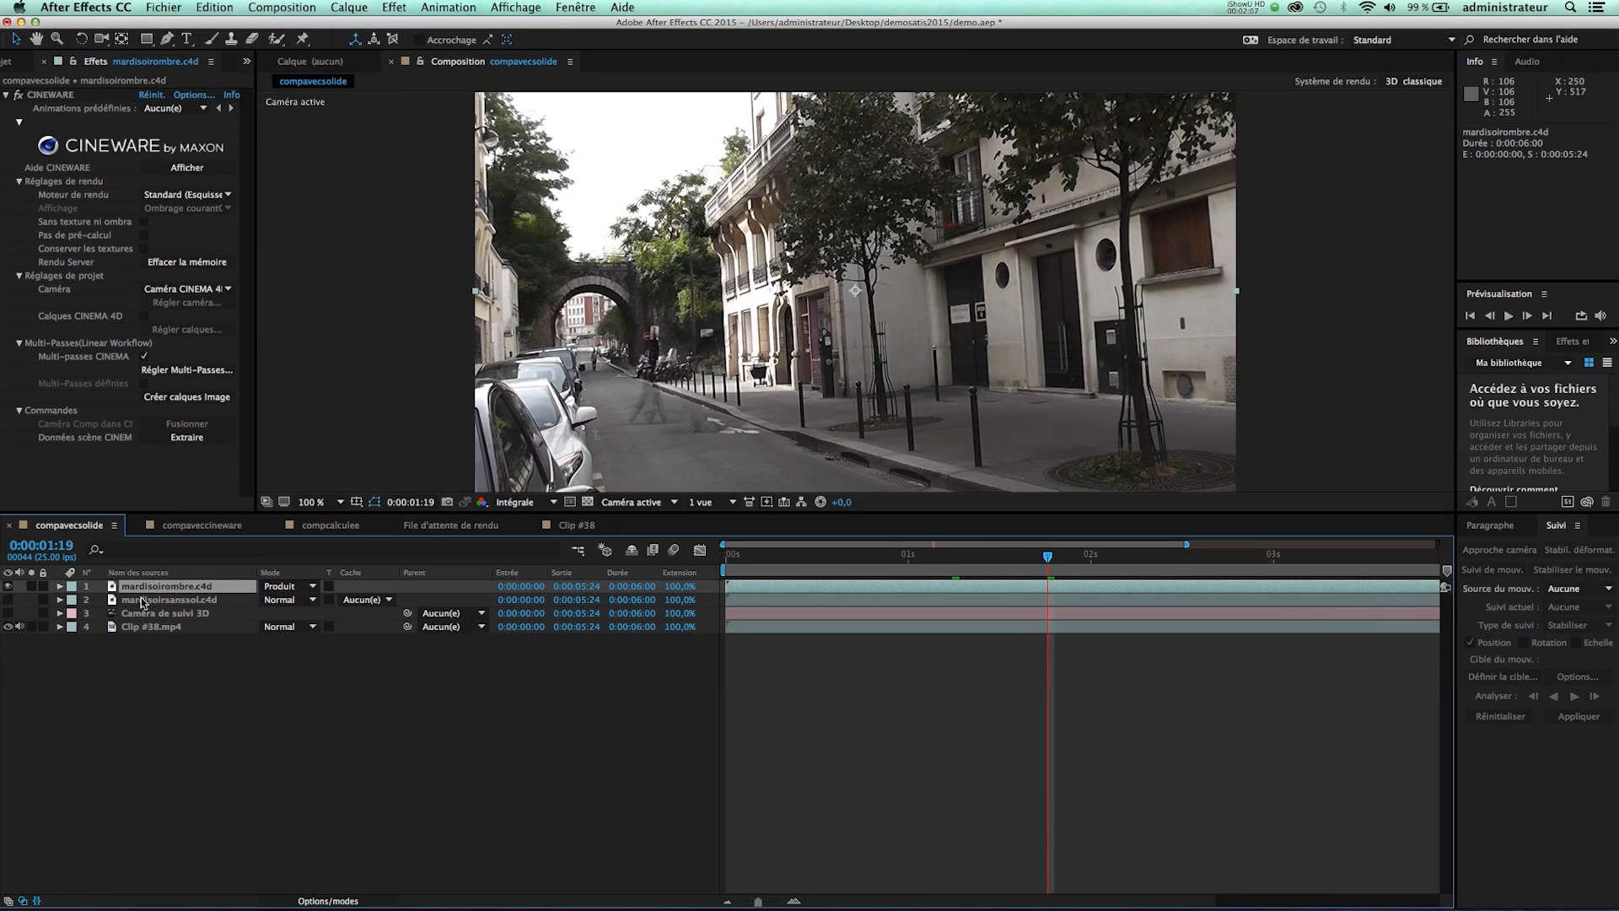
drag(145, 596, 154, 625)
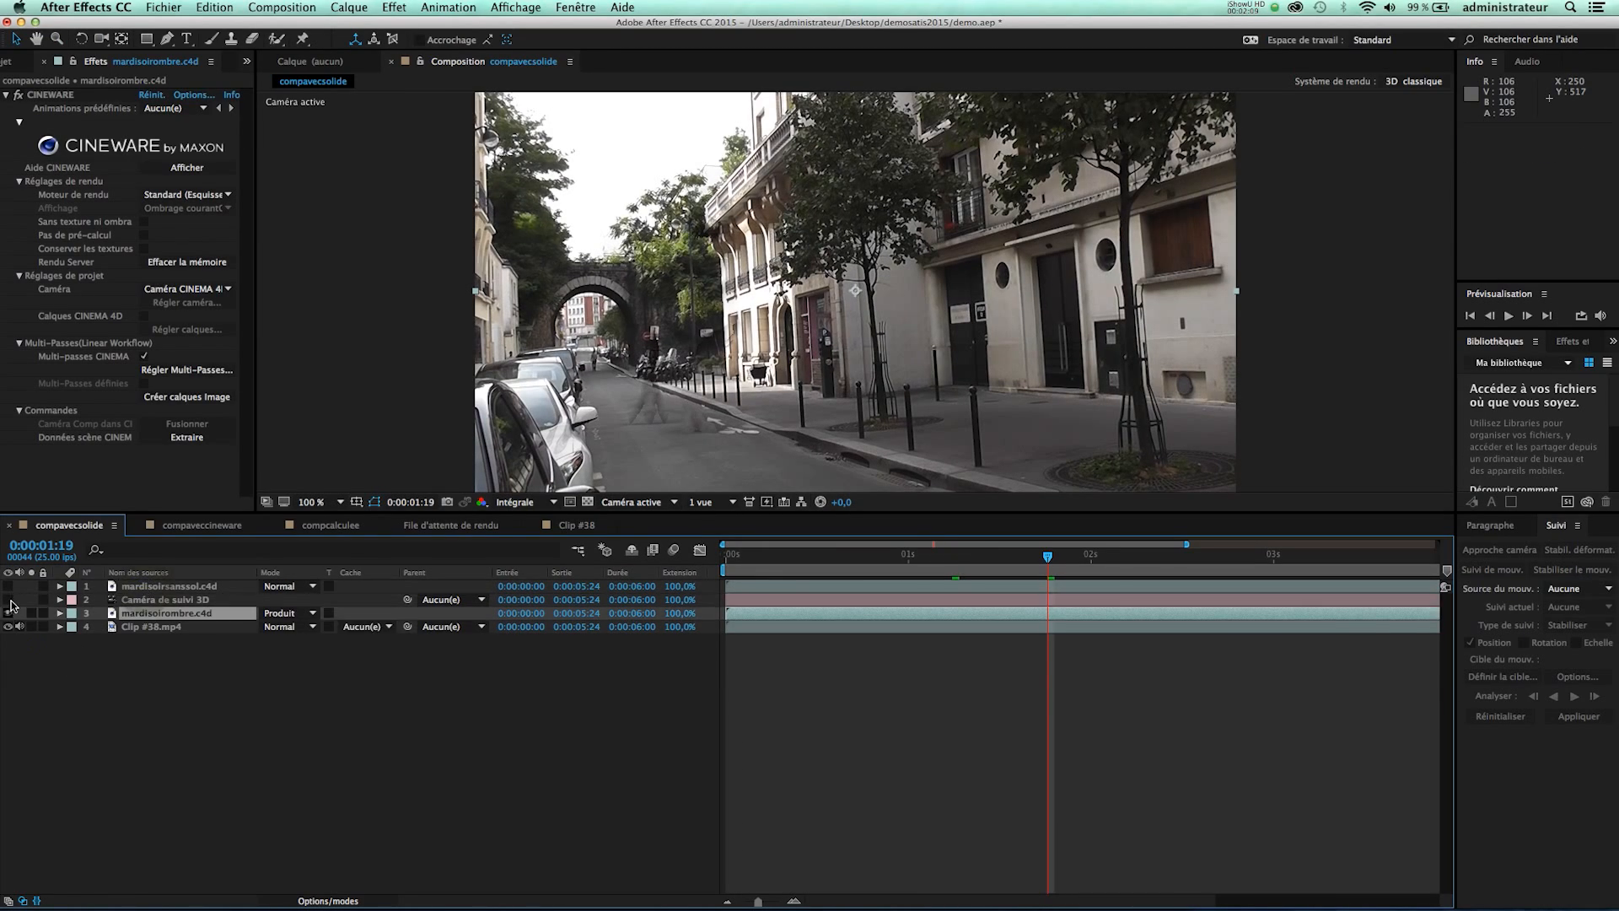
Show mardisoirsanssol.c4d and the 3D tracking camera again and check the composite at other frames, including 0:00:02:01.
drag(7, 589, 7, 600)
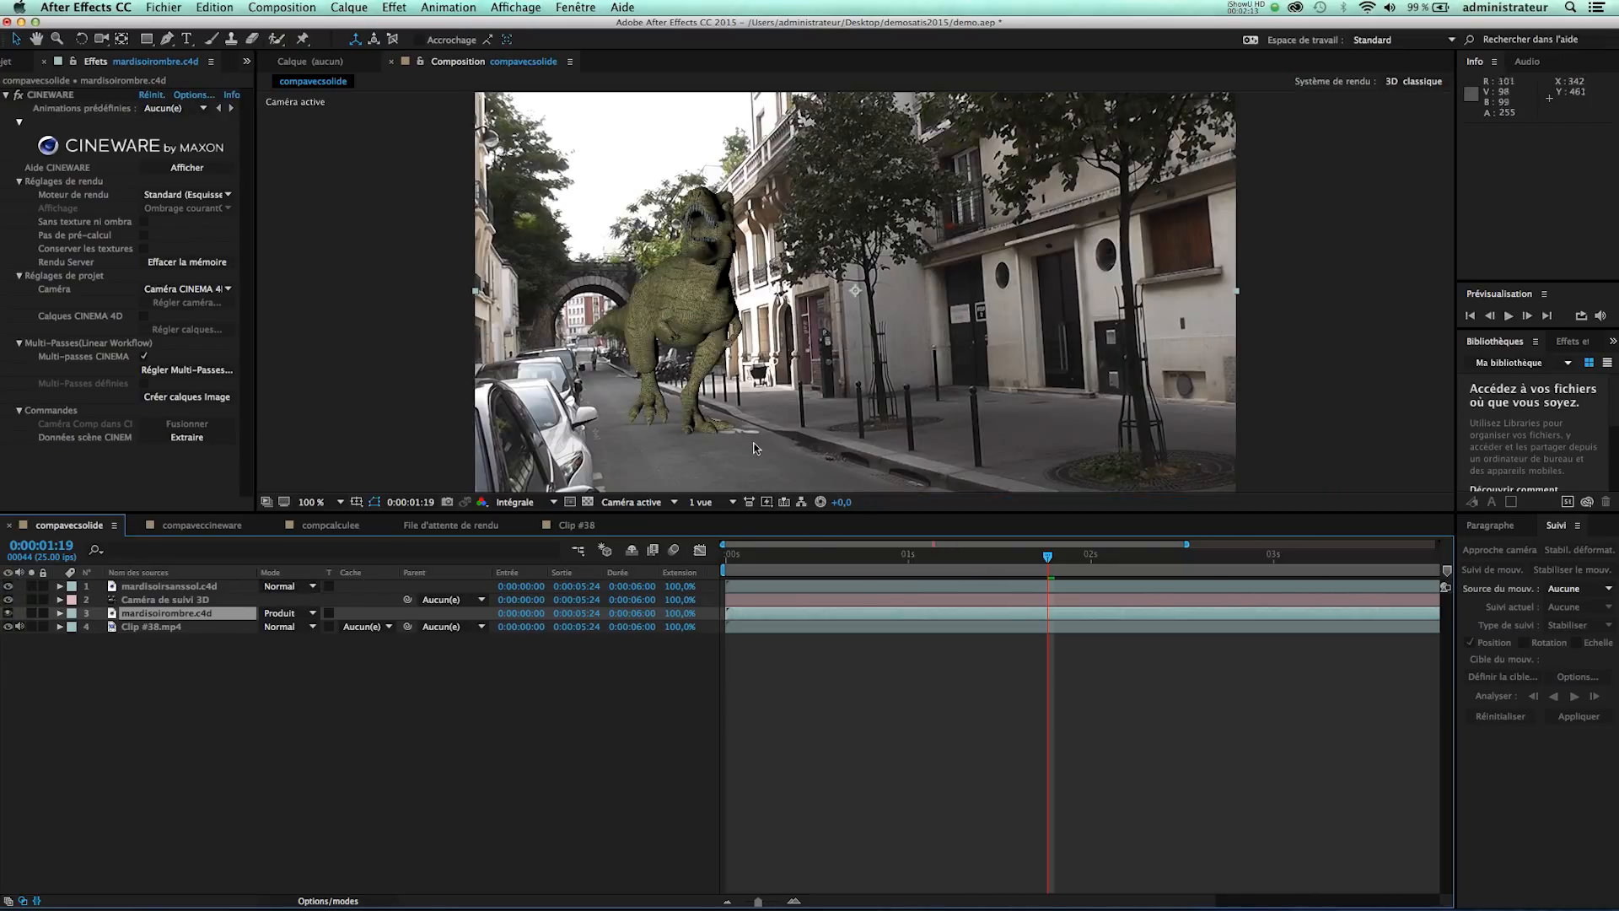
click(1095, 562)
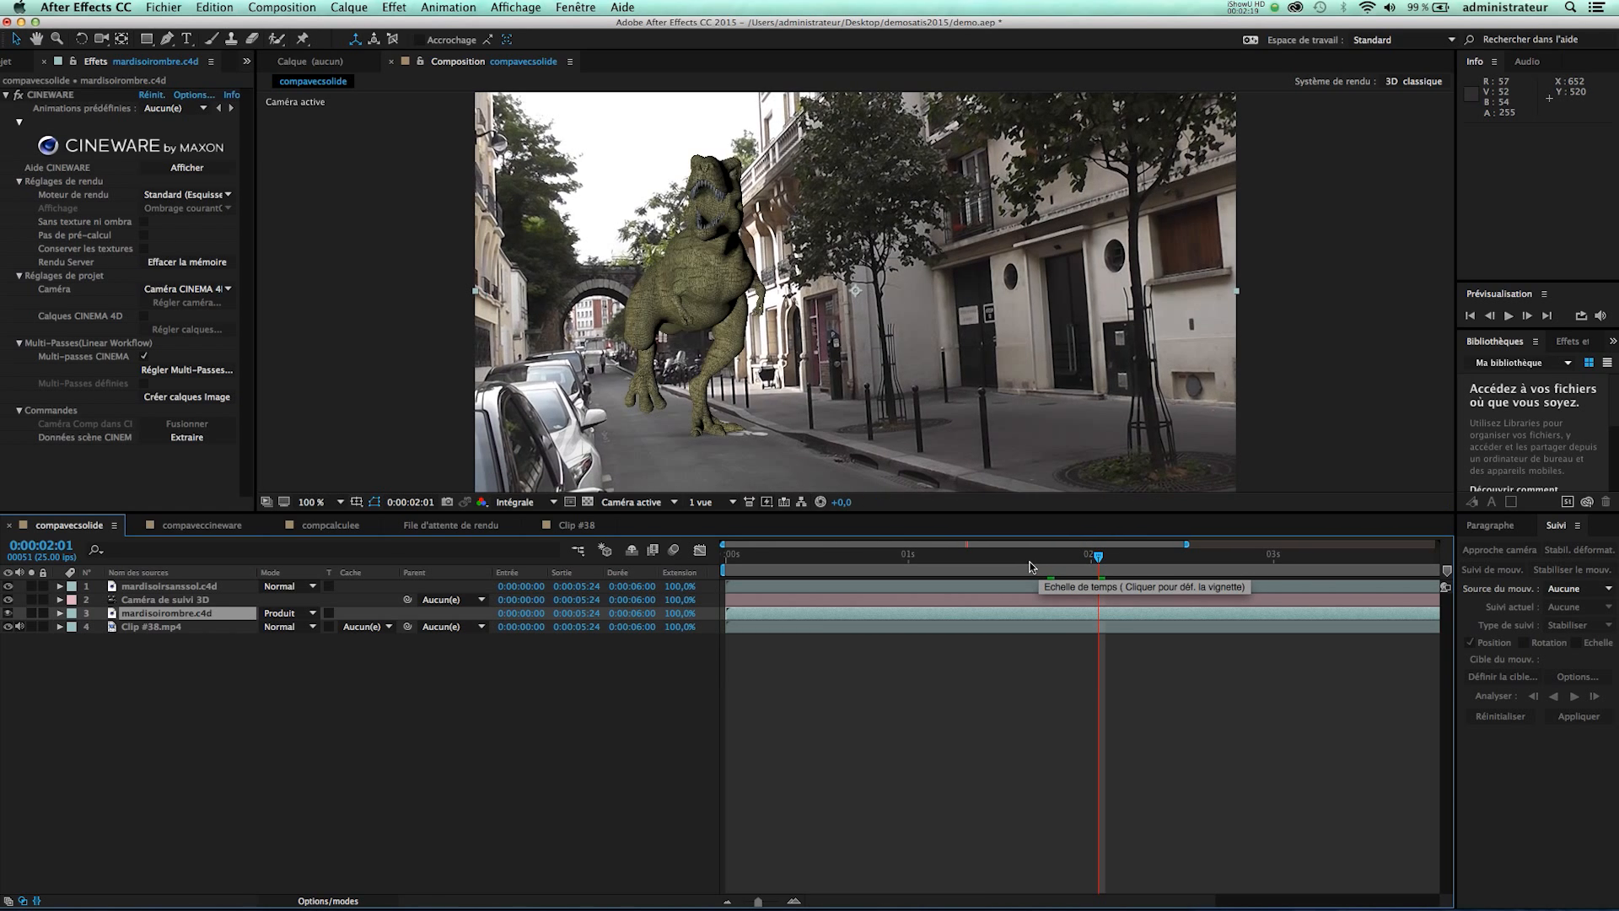
click(848, 563)
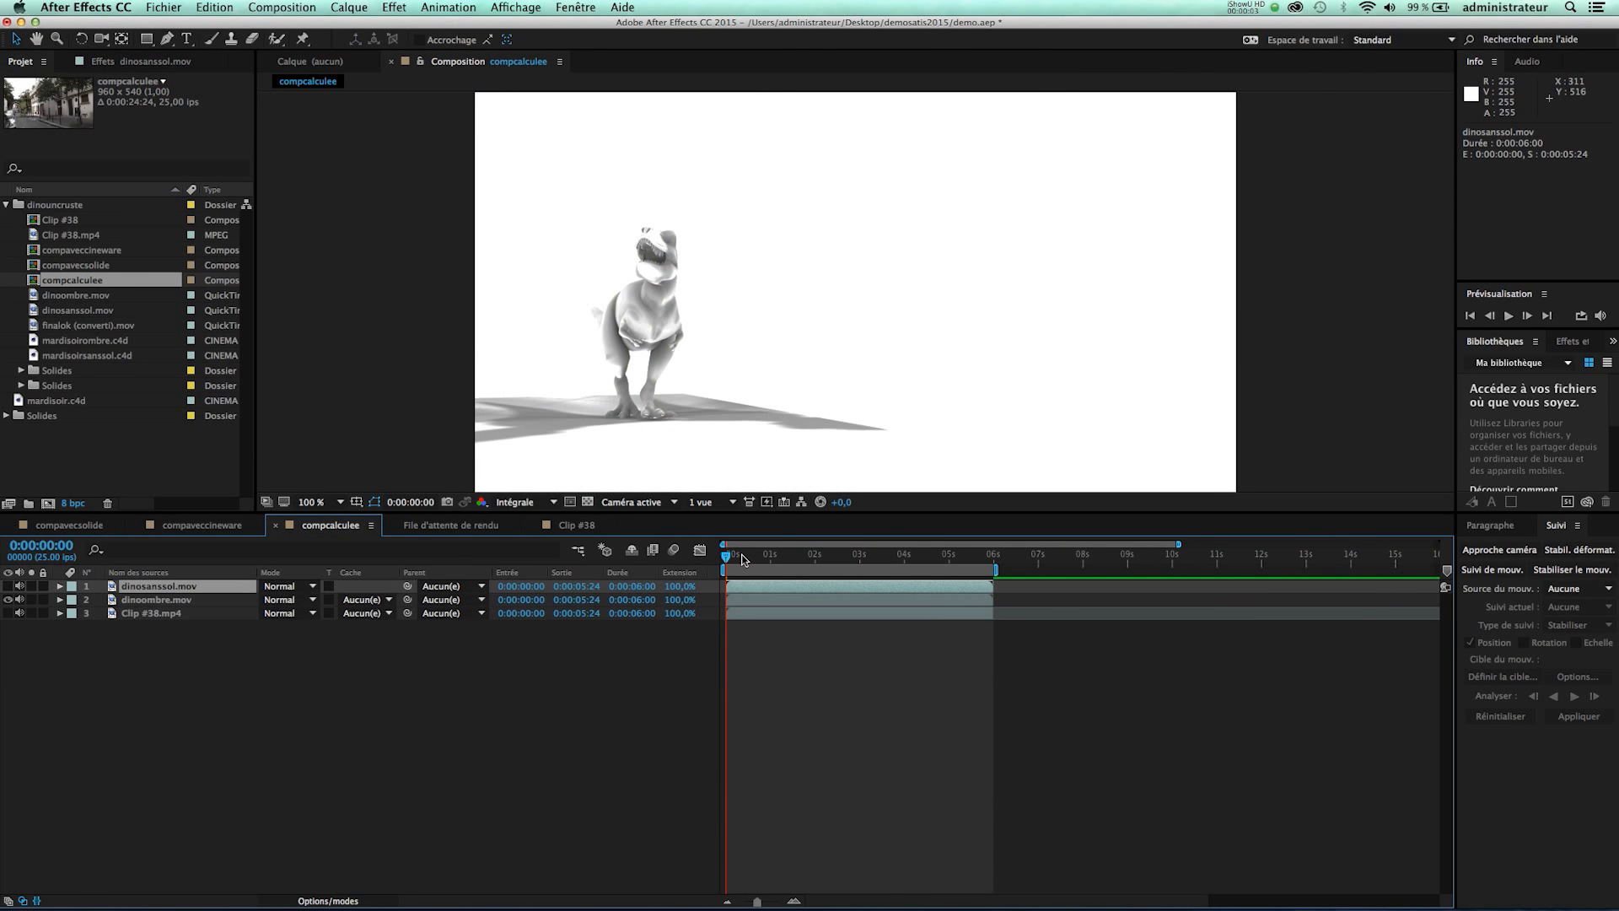
In compcalculee, set the blending mode of dinoombre.mov to Produit and show dinosanssol.mov, checking frames 0:00:02:01 and 0:00:01:08.
mouse_move(729, 557)
mouse_down()
mouse_move(823, 568)
mouse_move(749, 561)
mouse_up()
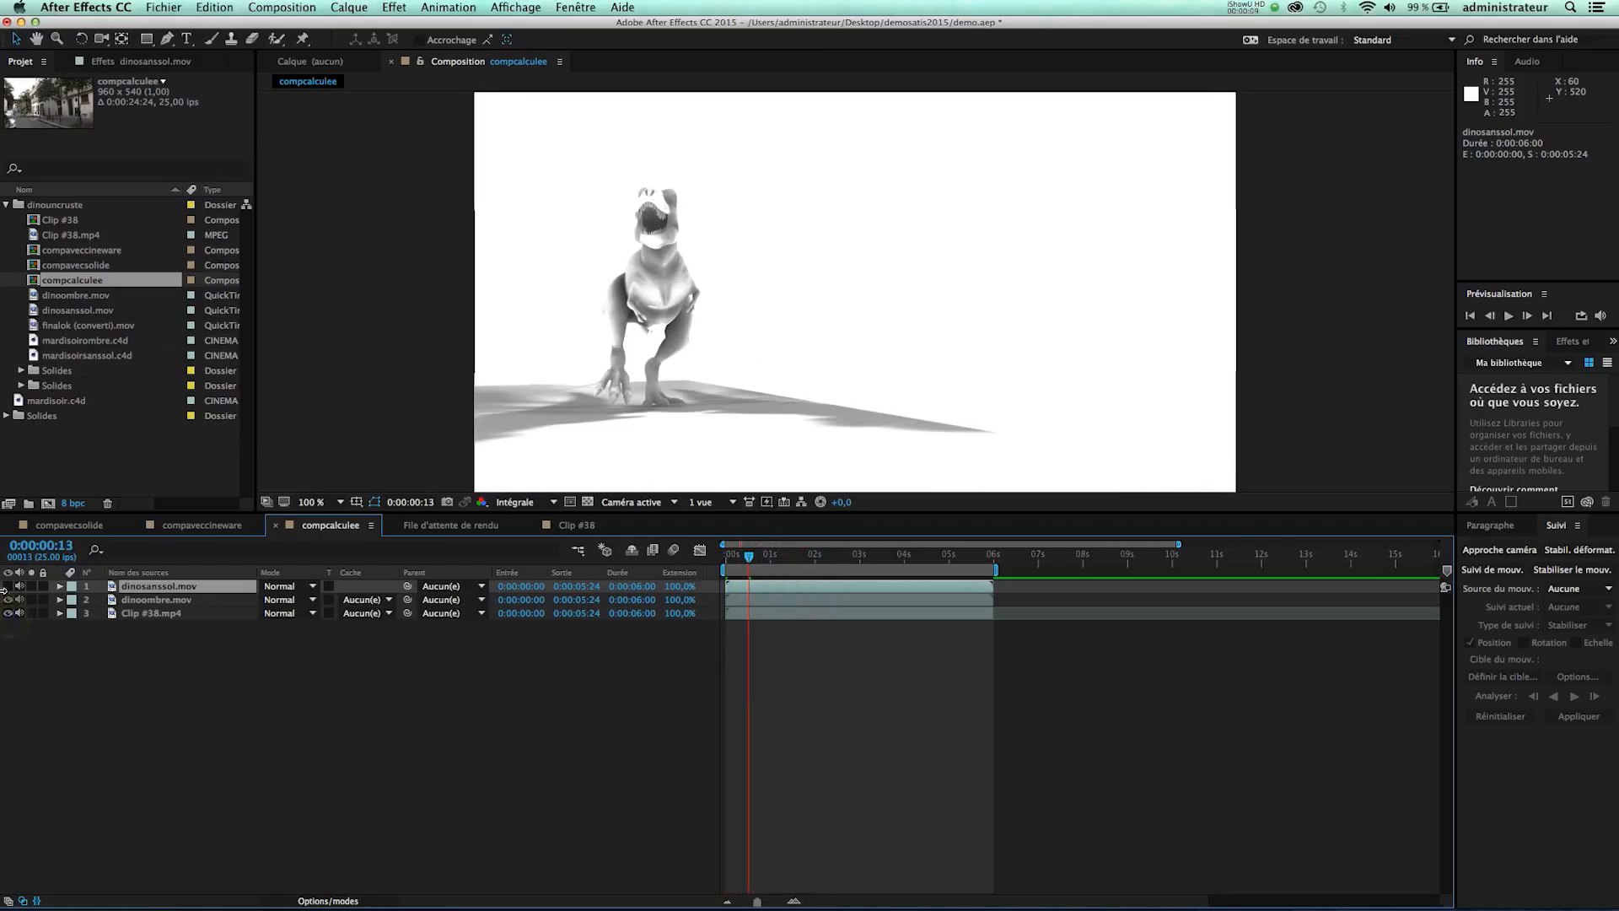
click(194, 601)
click(298, 602)
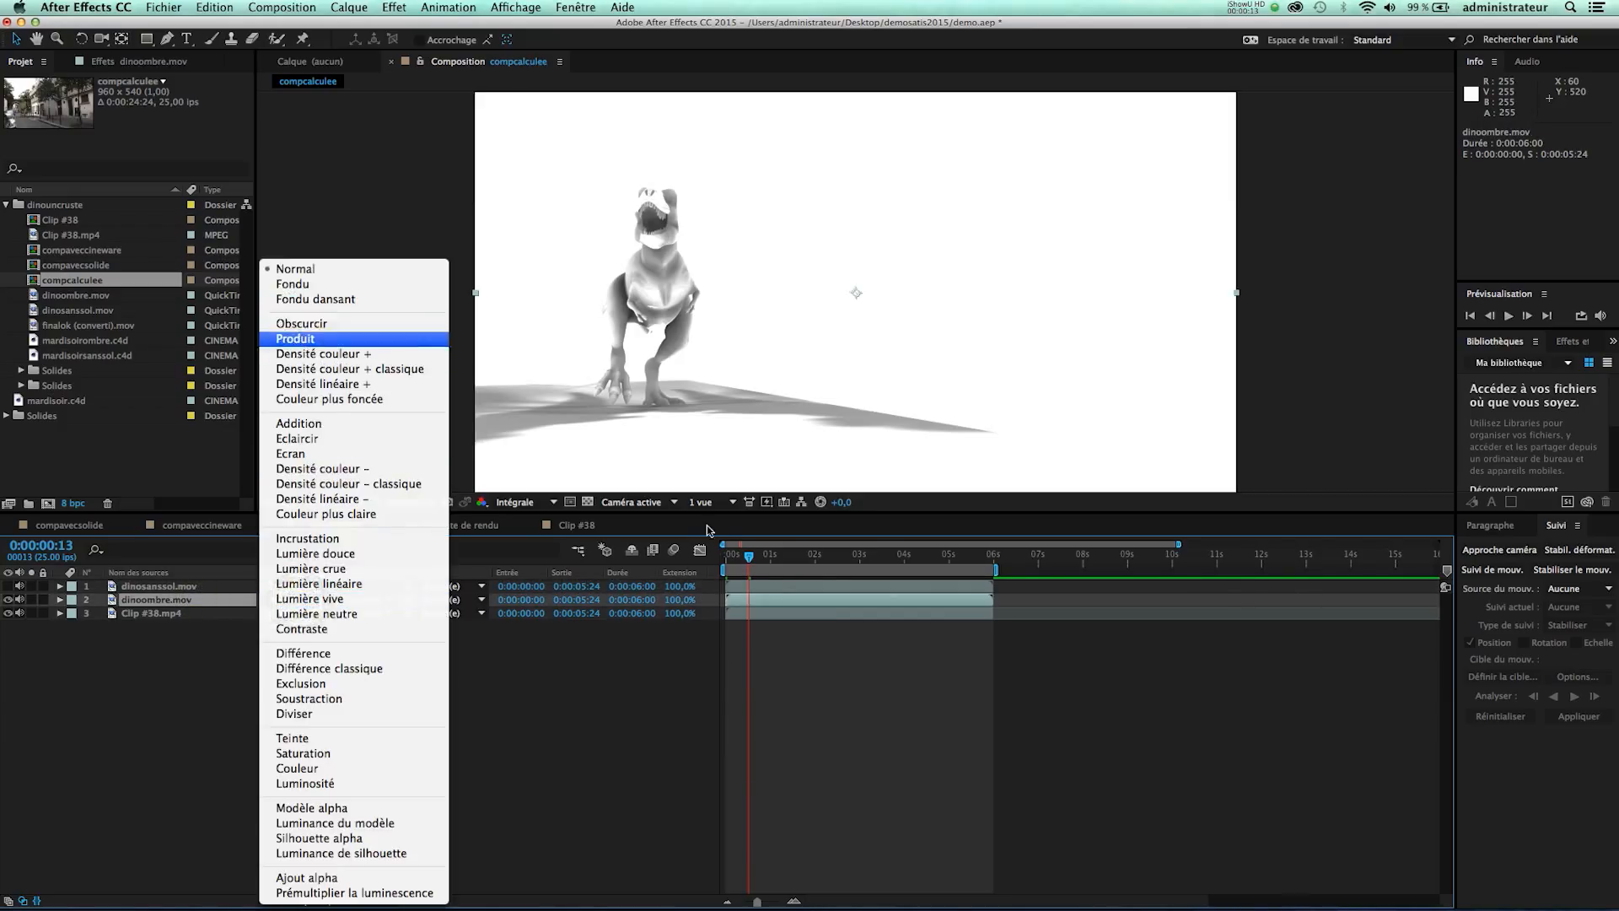
key(Return)
mouse_move(797, 567)
mouse_down()
mouse_move(846, 568)
mouse_move(778, 569)
mouse_move(815, 554)
mouse_up()
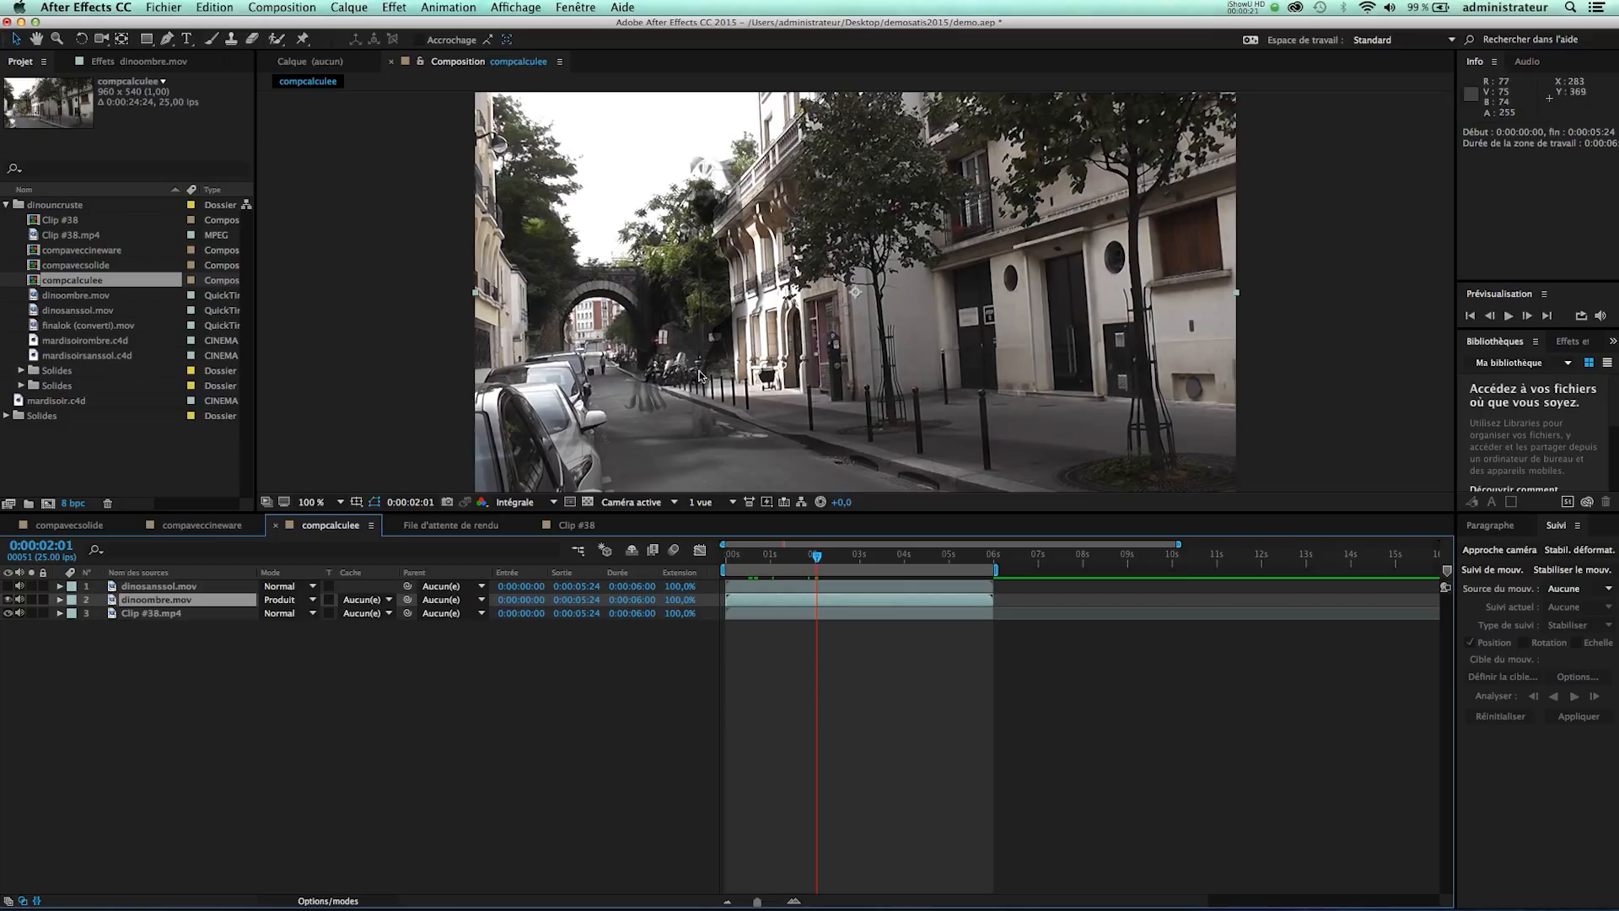
click(7, 587)
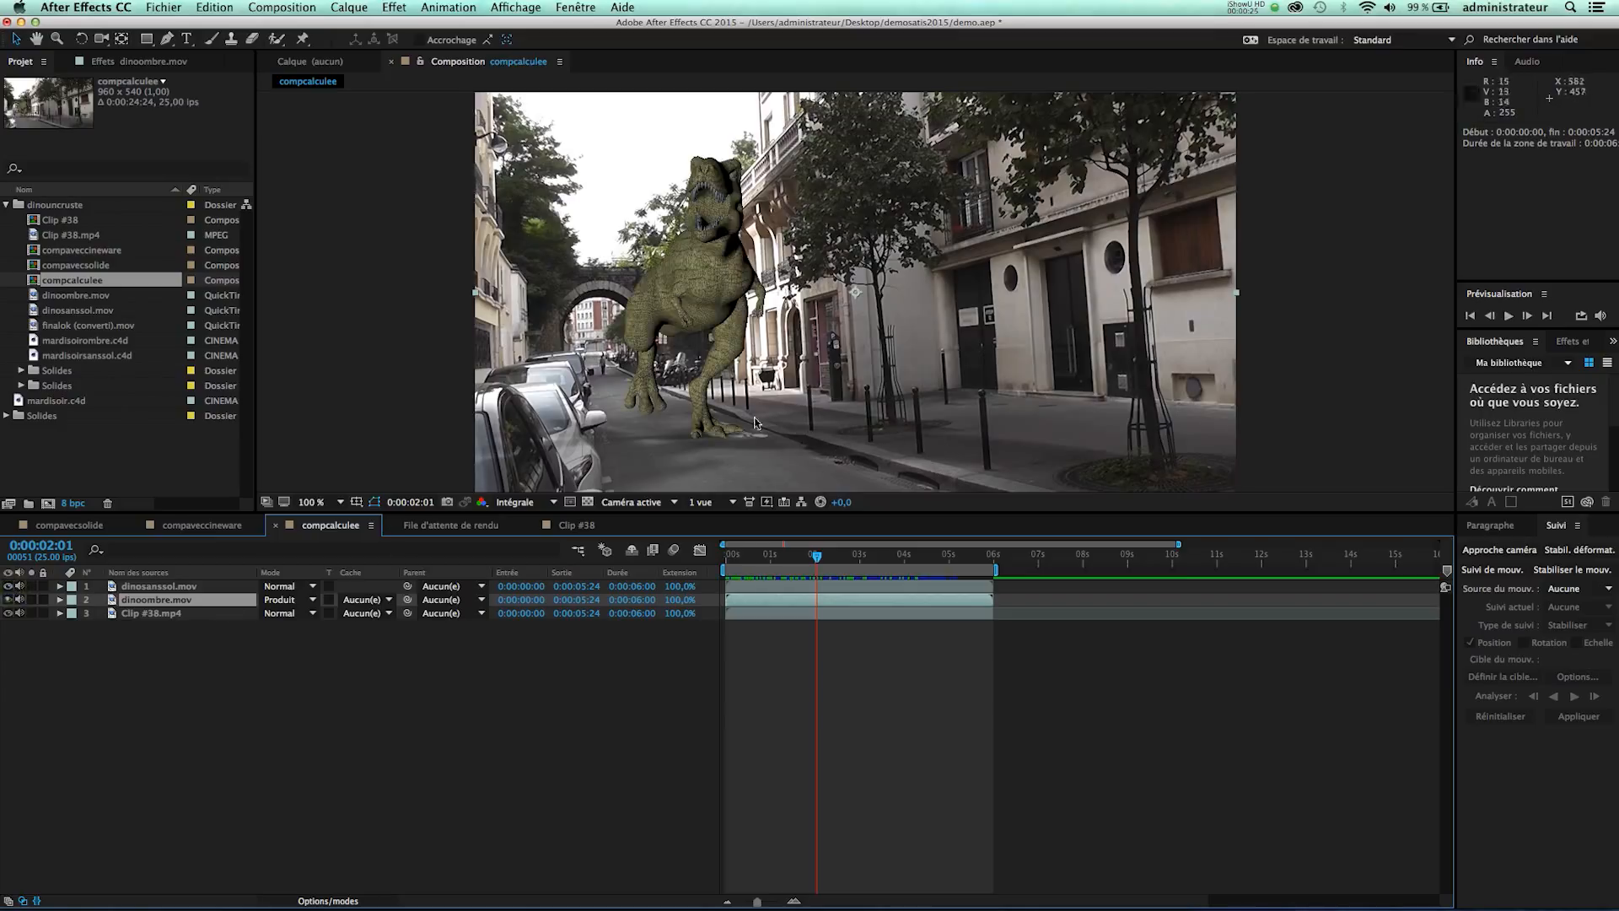
mouse_move(776, 563)
mouse_down()
mouse_move(762, 560)
mouse_move(818, 566)
mouse_move(784, 564)
mouse_up()
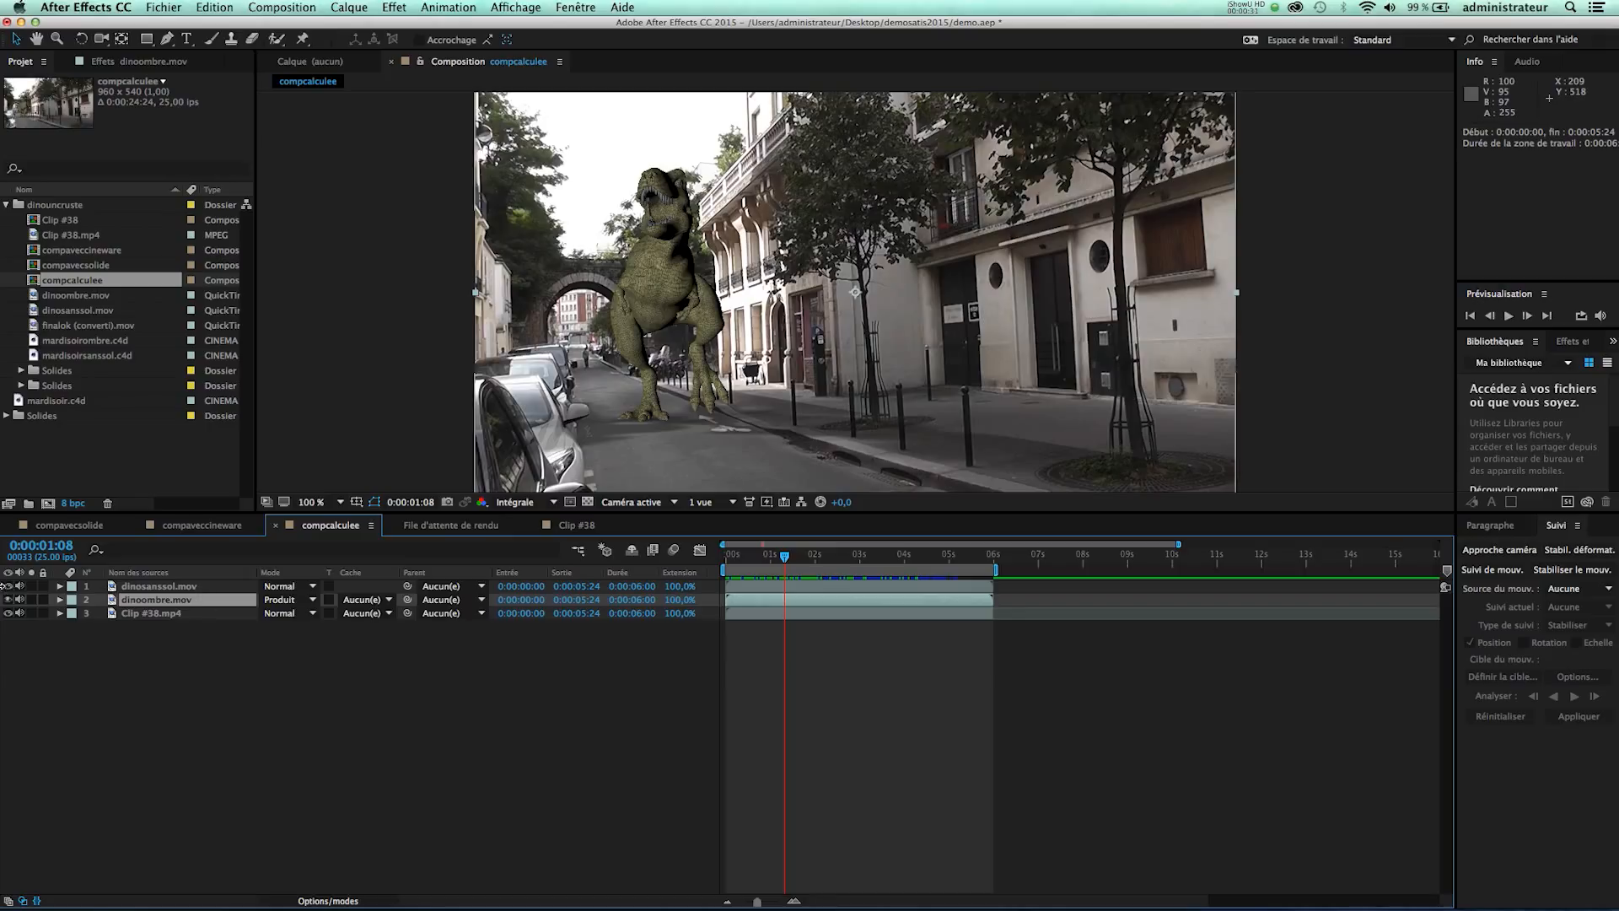
Hide dinosanssol.mov and Clip #38.mp4 and draw a closed five-point Pen mask around the ground shadow on dinoombre.mov.
click(8, 586)
click(9, 613)
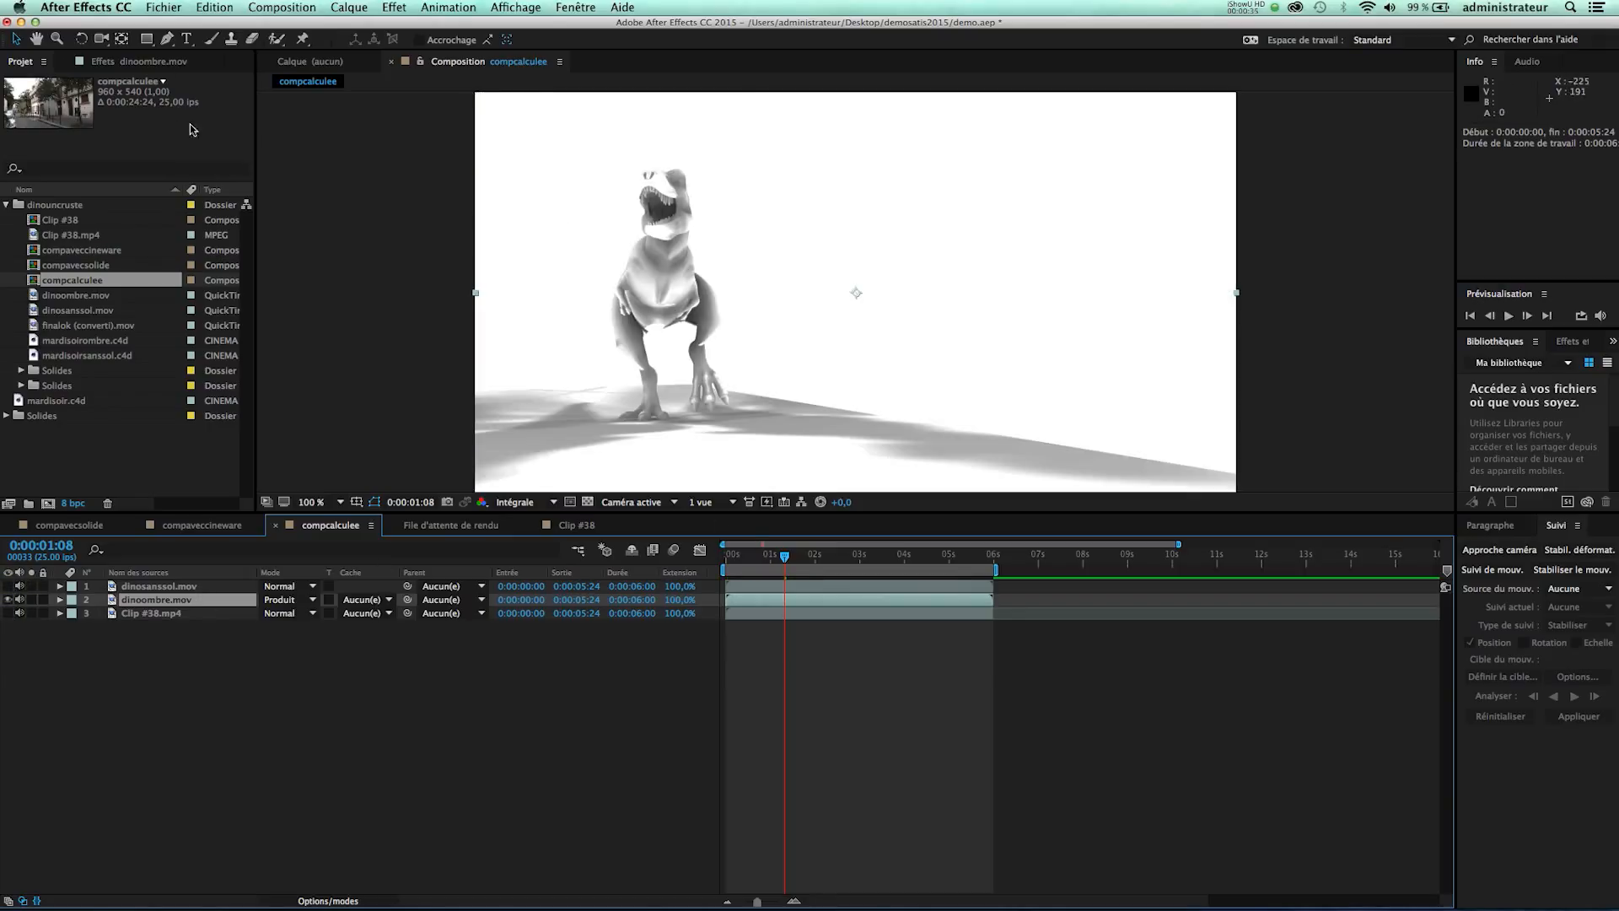
click(169, 42)
click(601, 326)
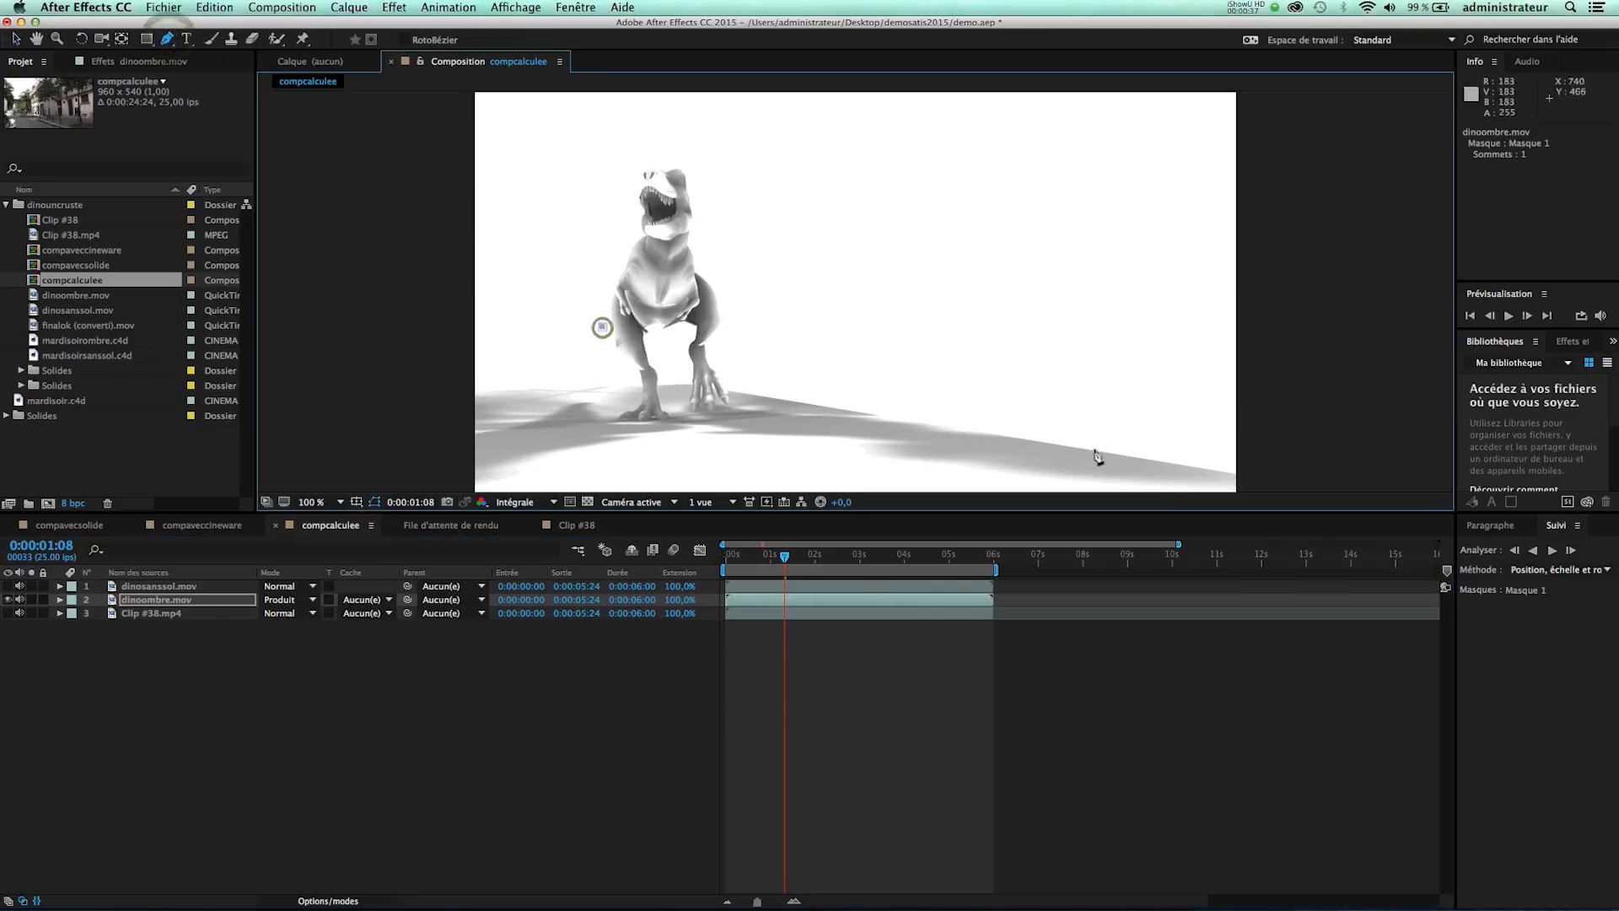
click(1171, 486)
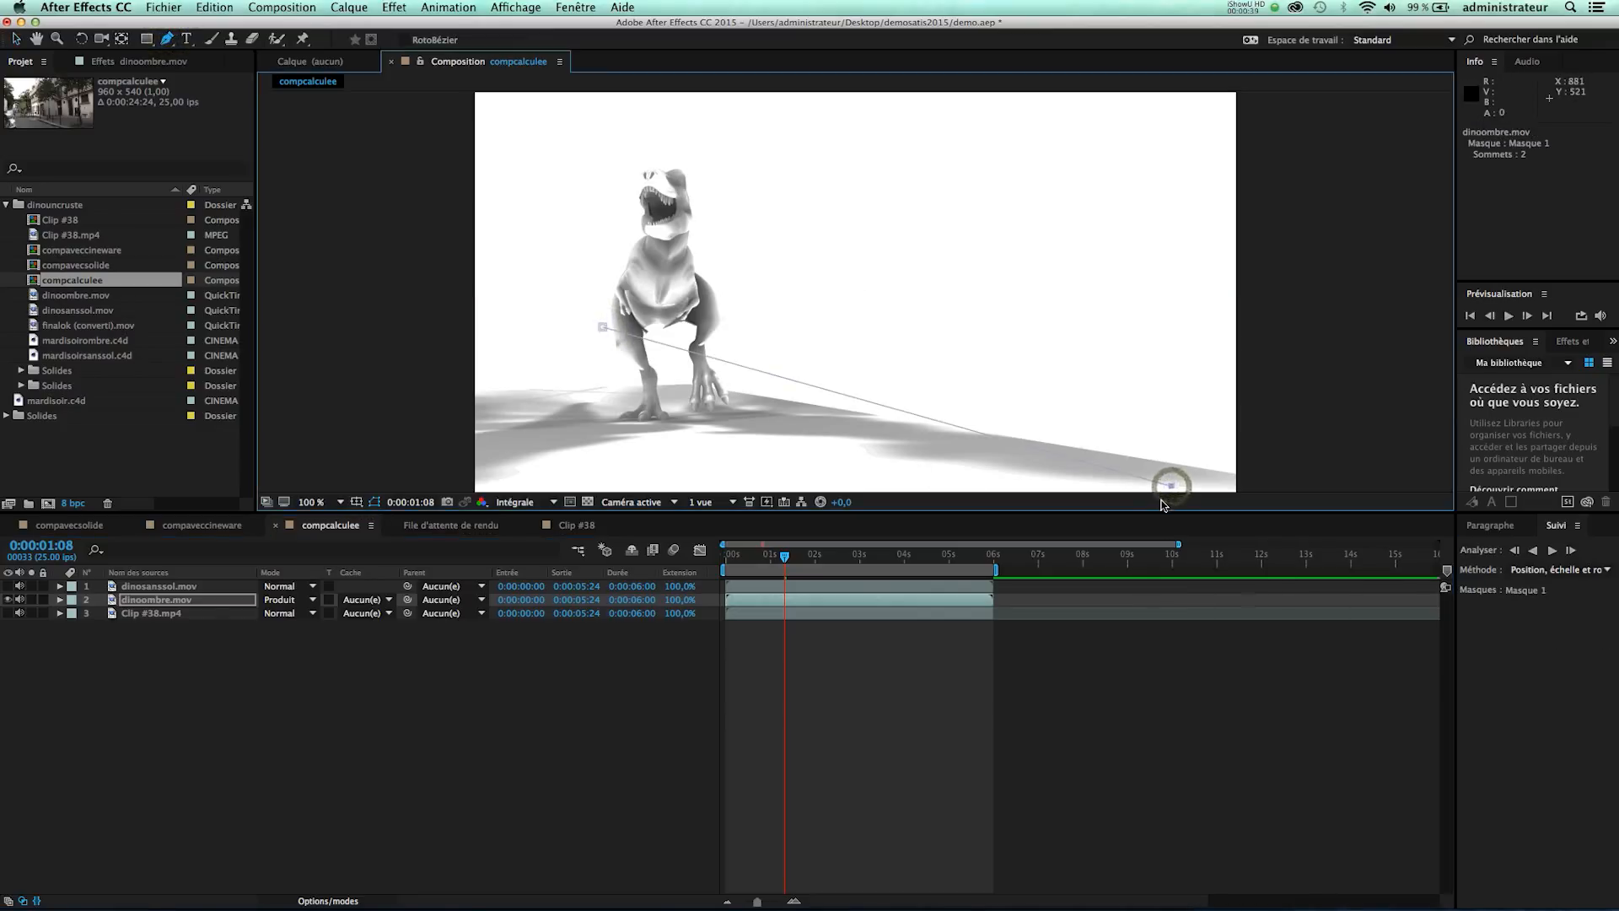
key(comma)
key(comma)
click(1040, 415)
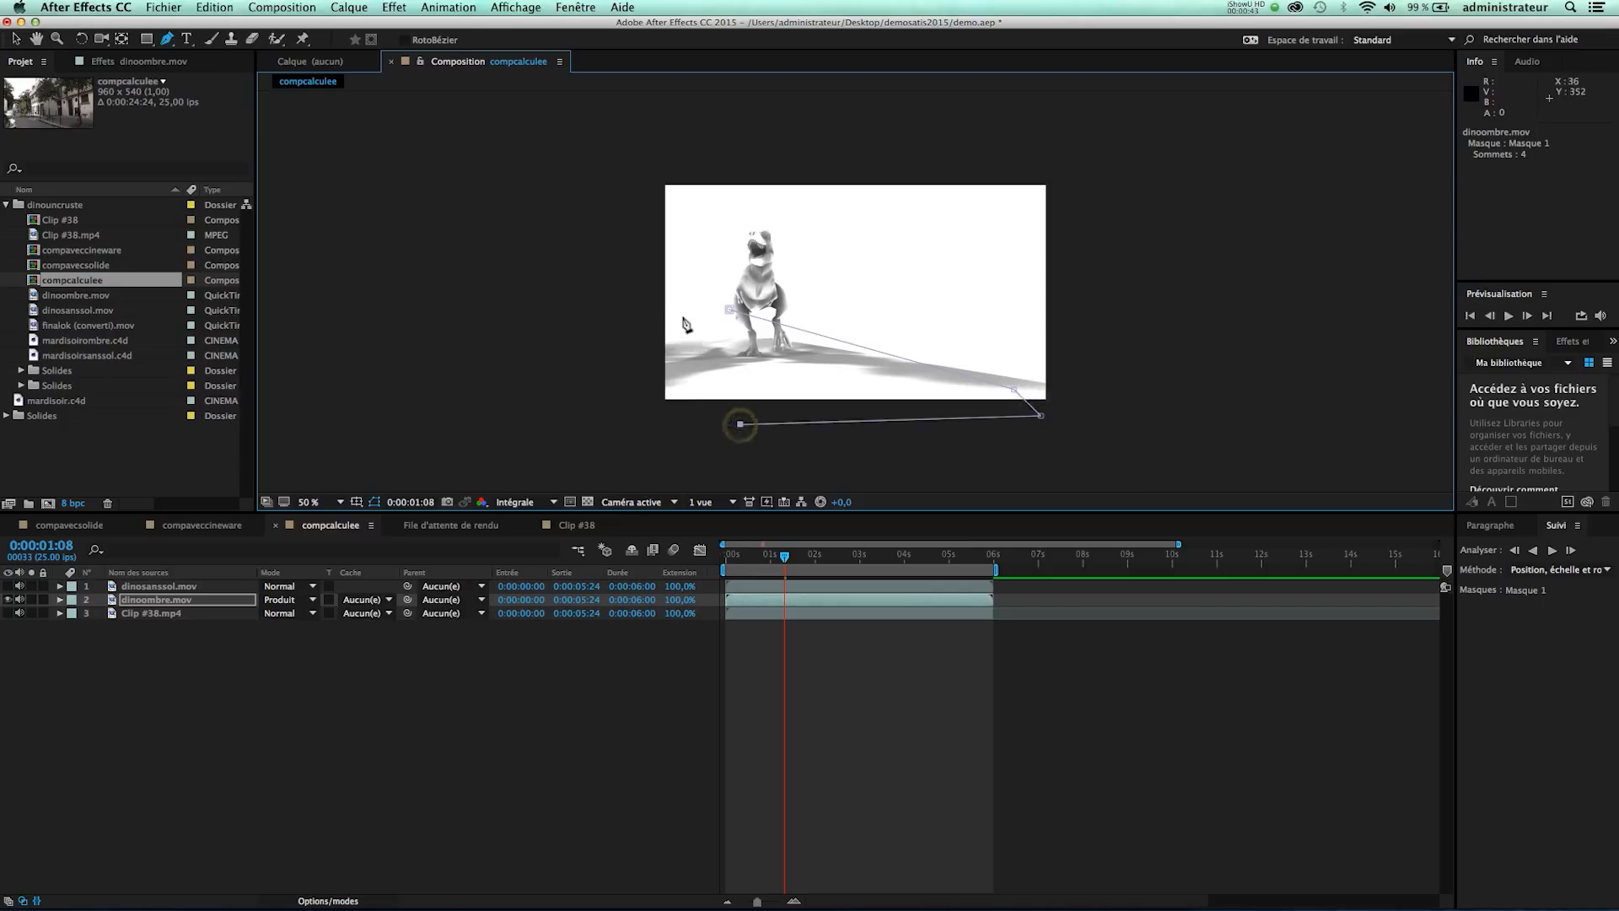
click(683, 315)
click(729, 309)
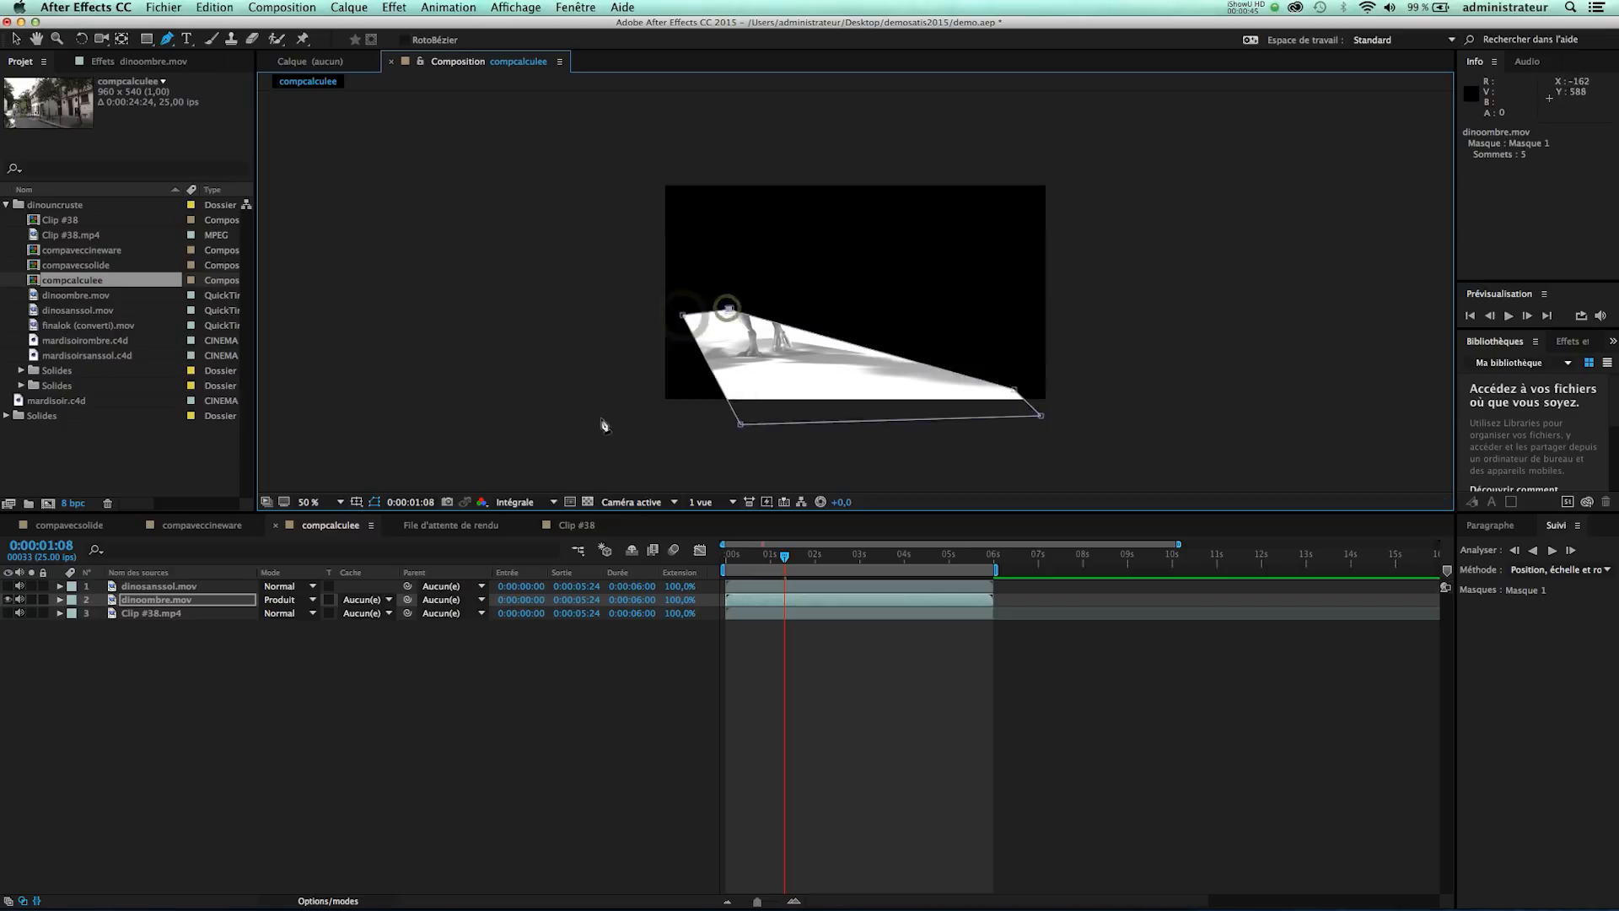
Set the feather (Contour progressif du masque) of Masque 1 on dinoombre.mov to 55 pixels.
click(159, 604)
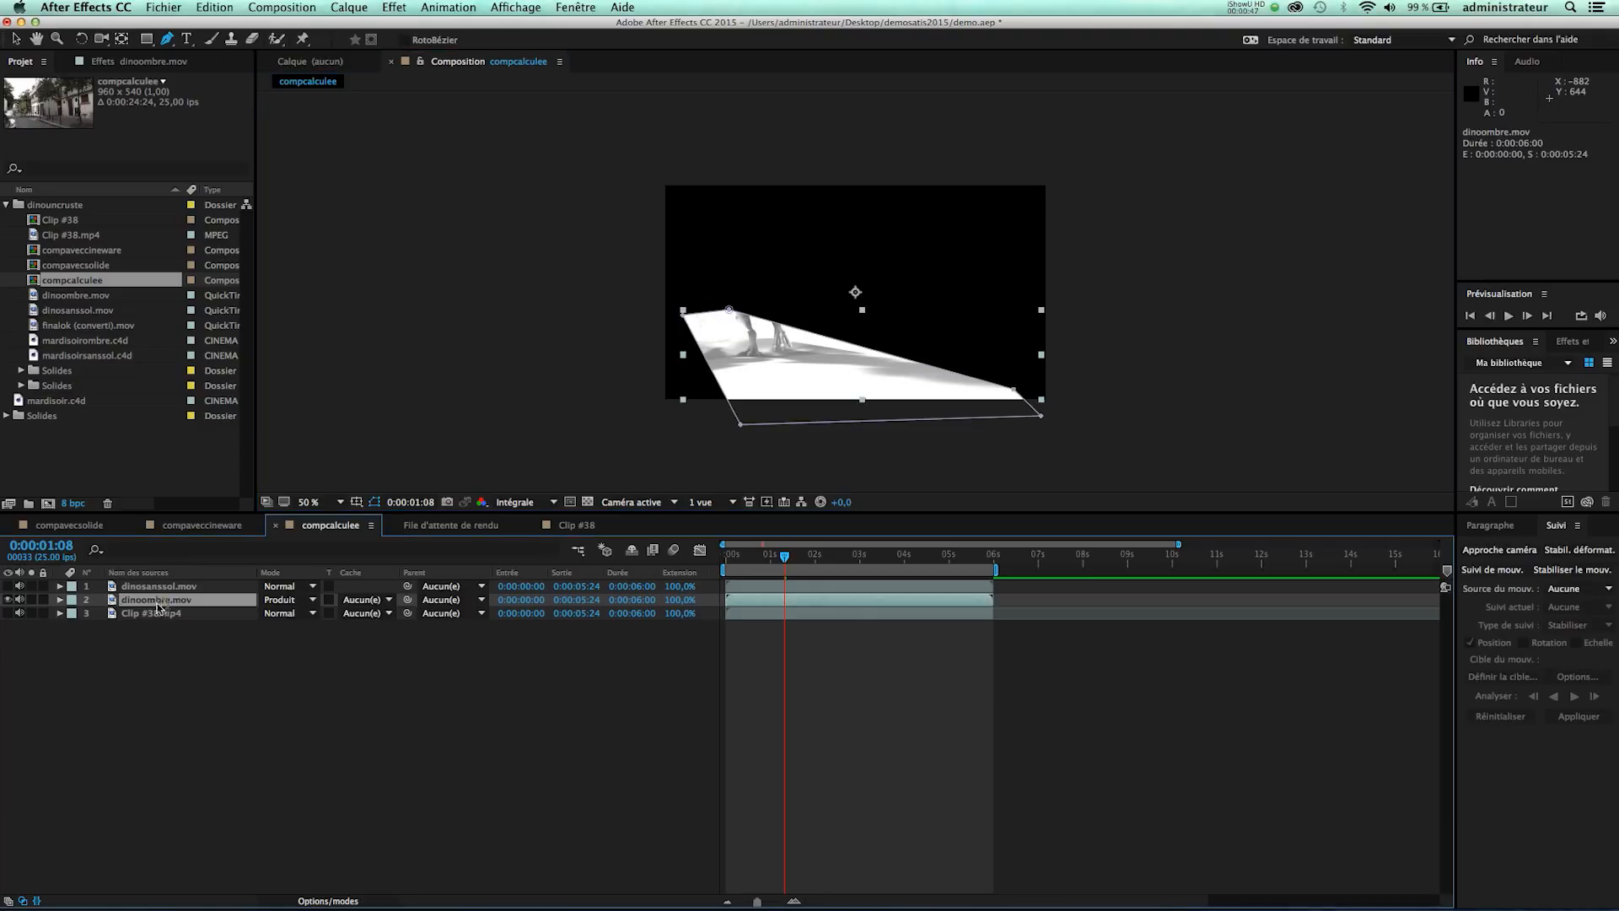
click(59, 600)
click(73, 614)
click(86, 627)
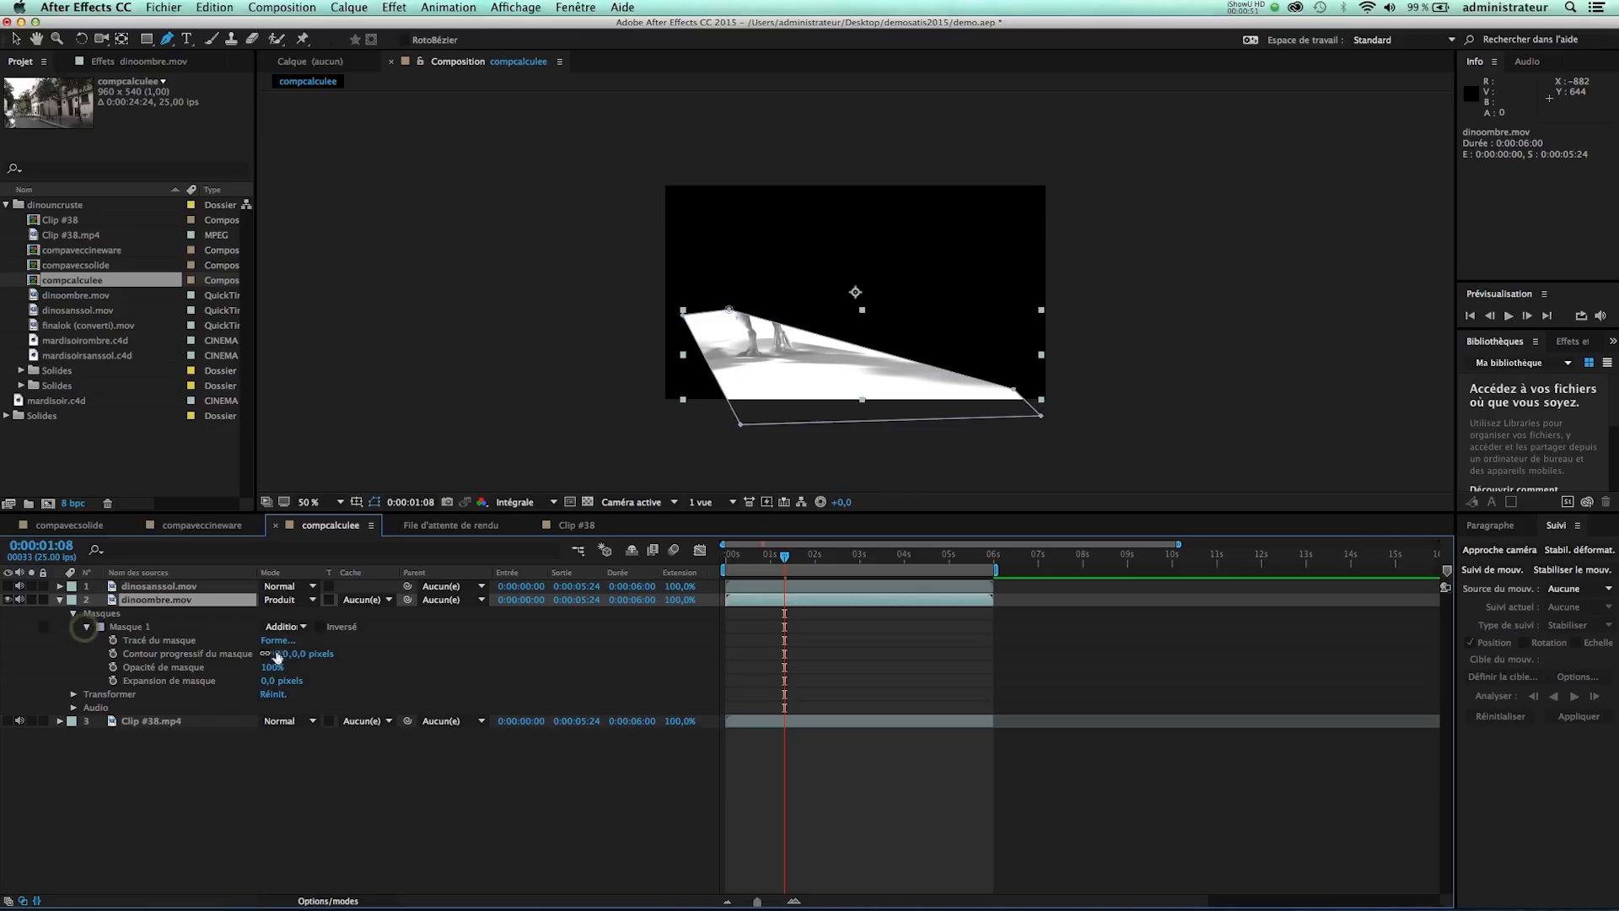
drag(301, 654, 348, 654)
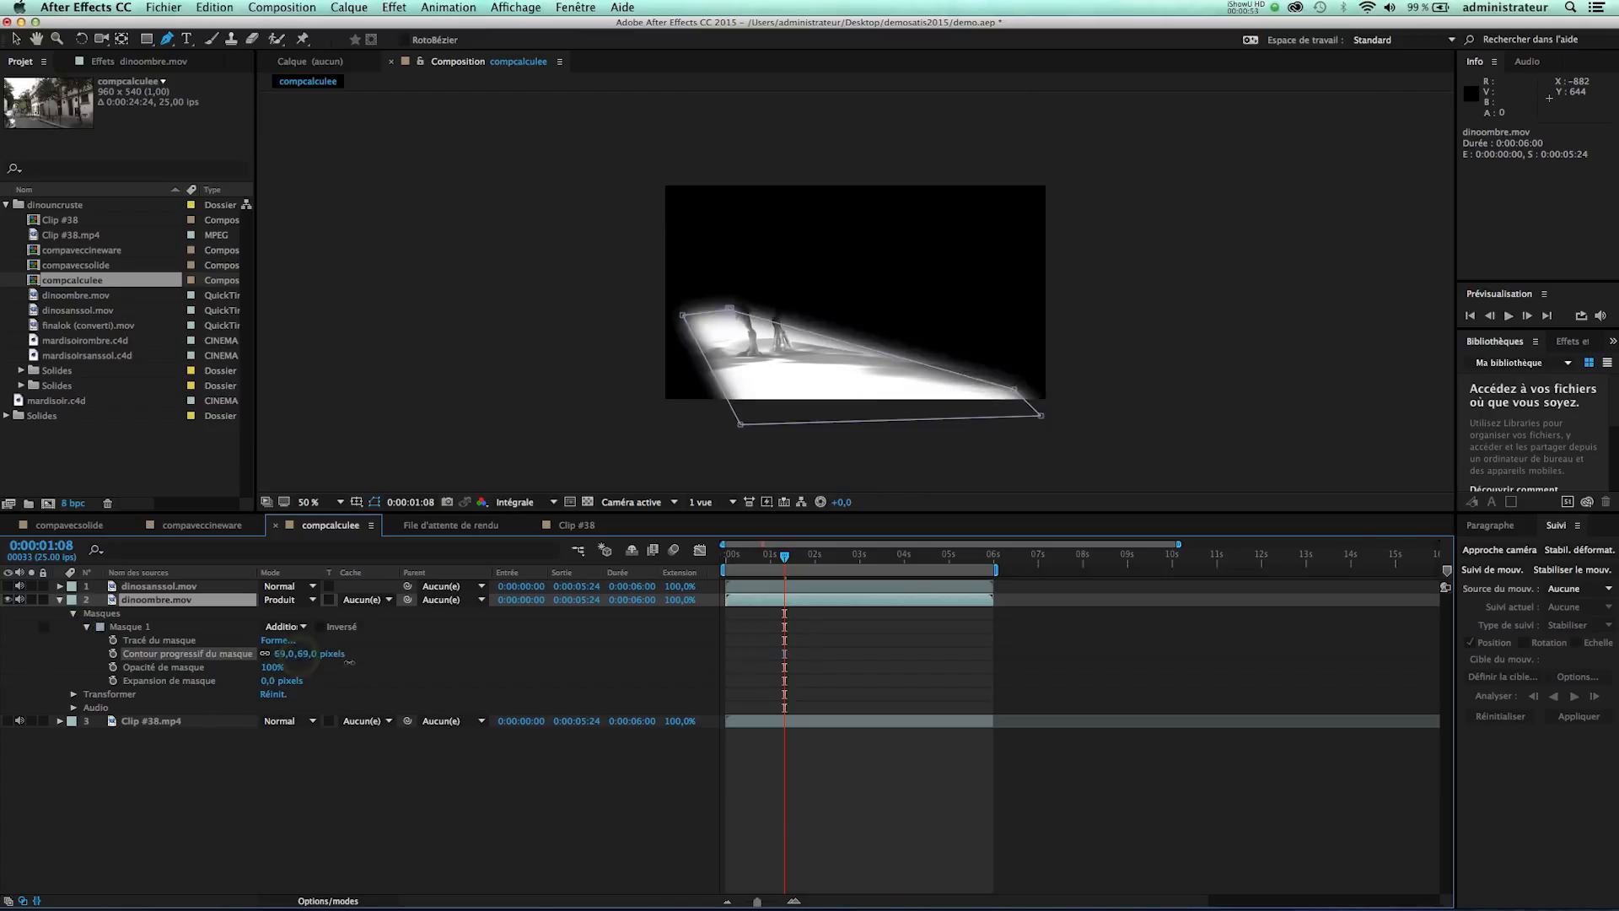
click(214, 647)
Show dinosanssol.mov and Clip #38.mp4 again and view the masked shadow composite at 0:00:01:24 at 100% zoom.
click(8, 586)
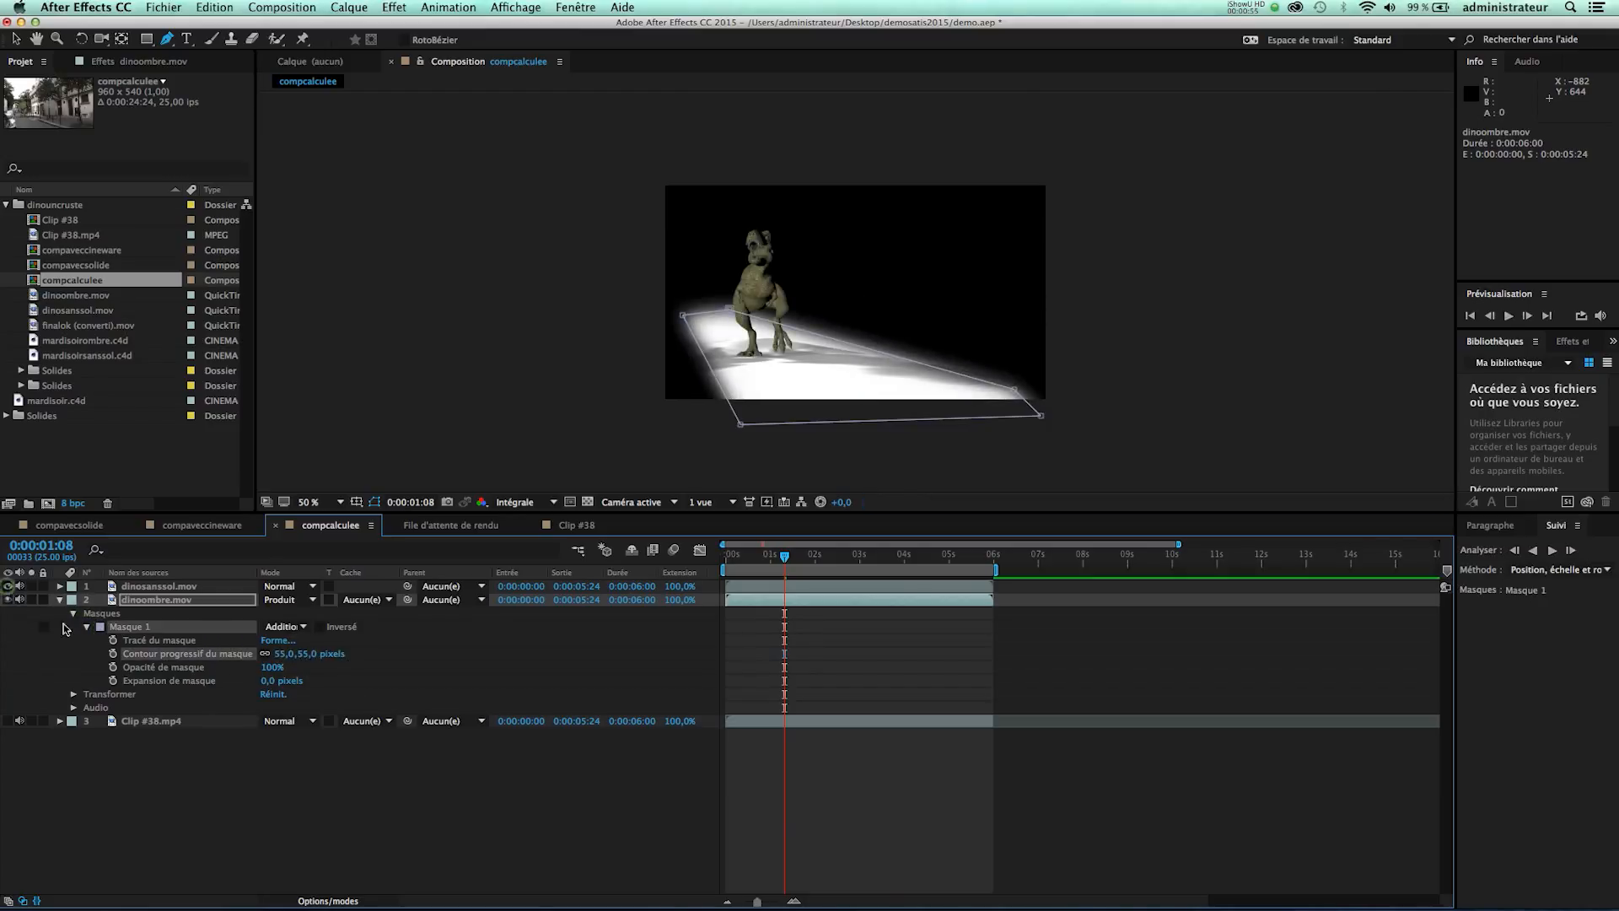
click(60, 600)
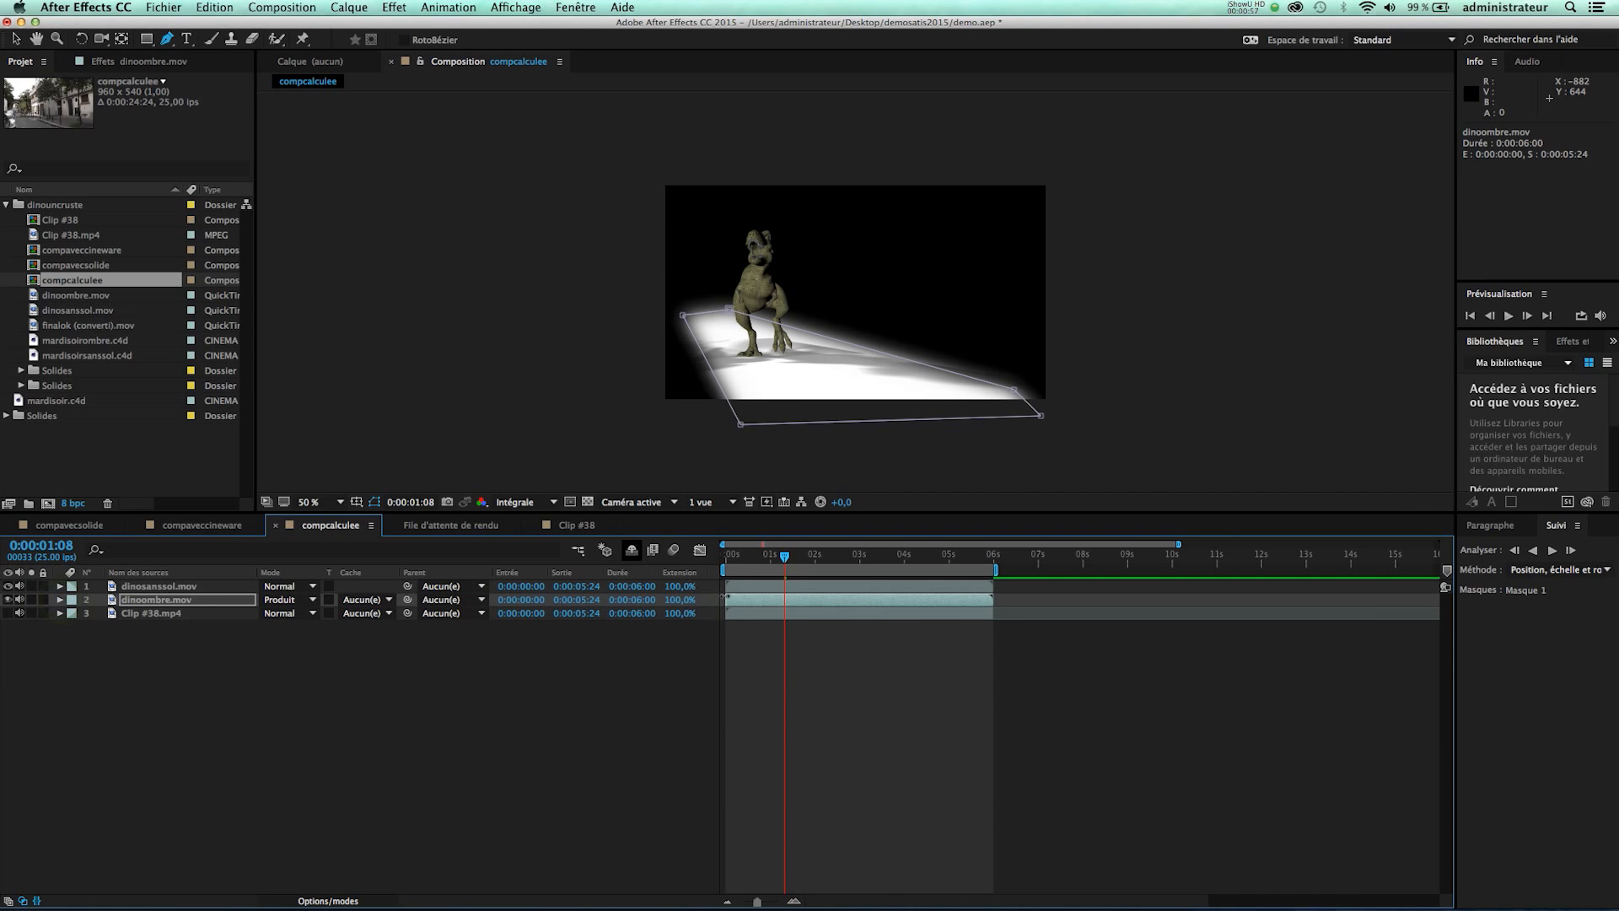
drag(808, 563, 814, 561)
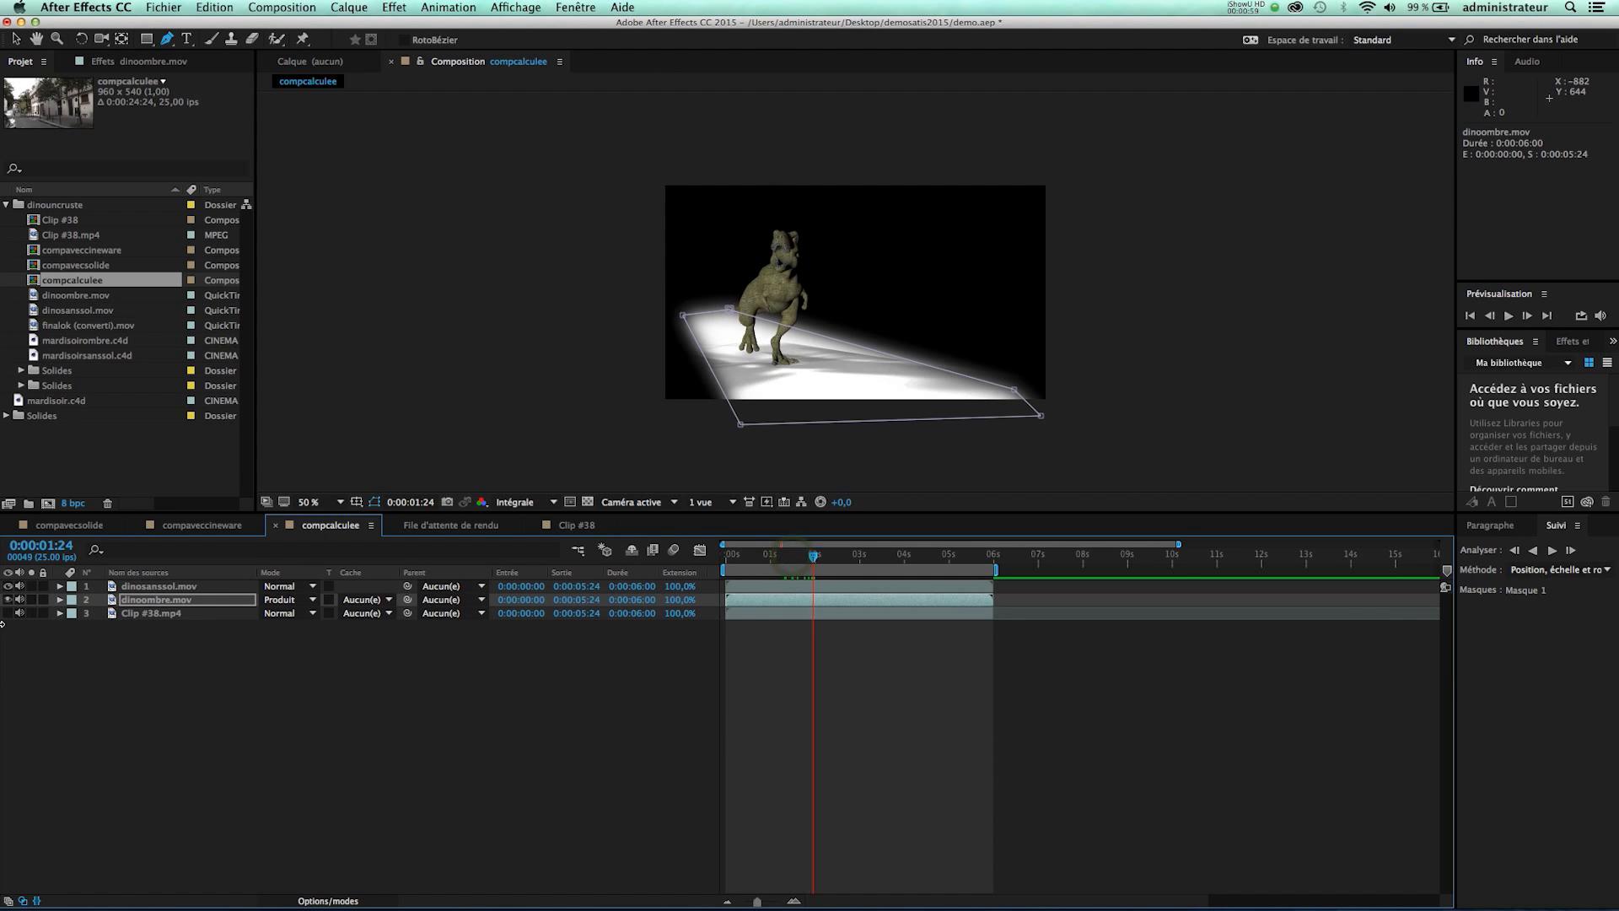
click(7, 614)
scroll(499, 437, up, 2)
scroll(506, 464, down, 1)
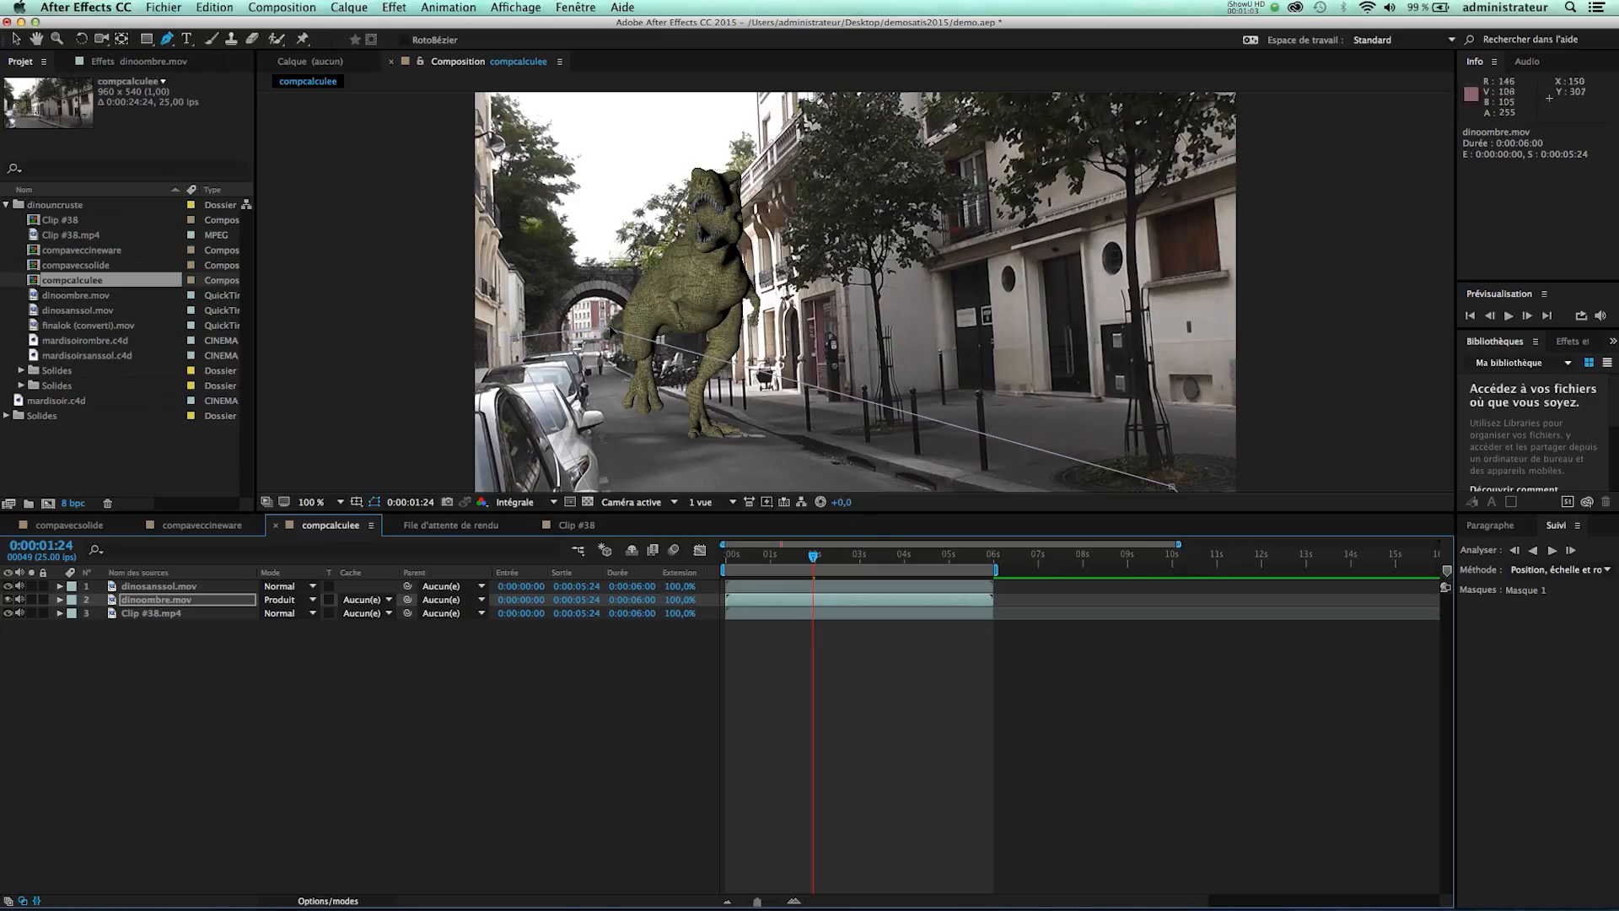
Tighten the dinoombre.mov mask by moving its upper corner points toward the road and the dinosaur's feet, and preview the composition.
click(18, 39)
drag(601, 328, 718, 386)
drag(1171, 487, 1173, 506)
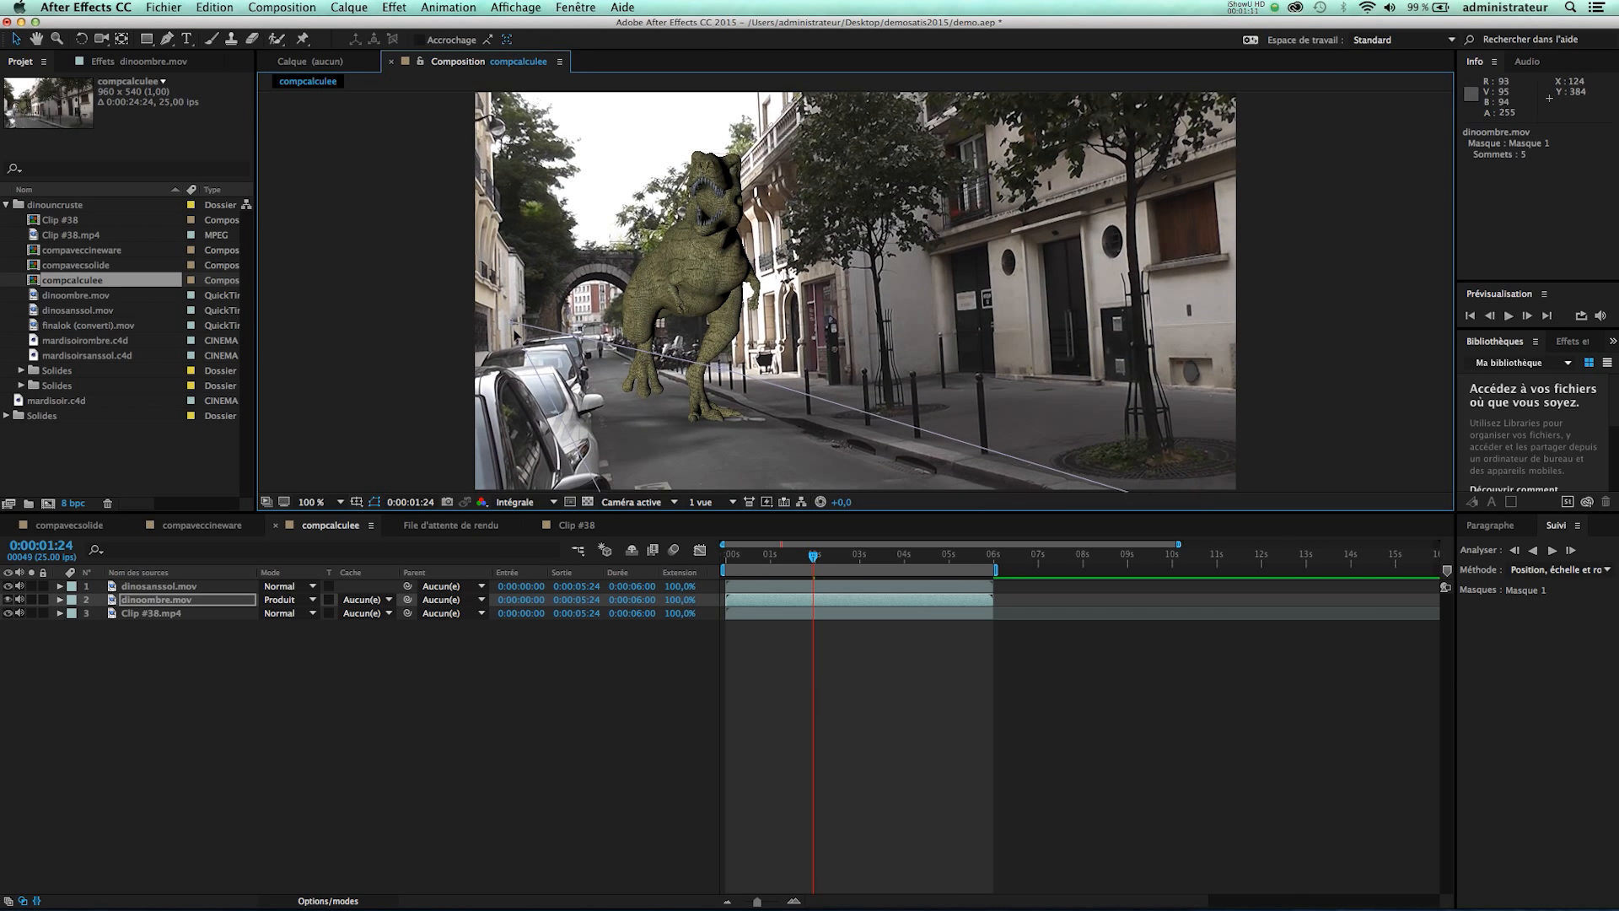
drag(516, 329, 583, 355)
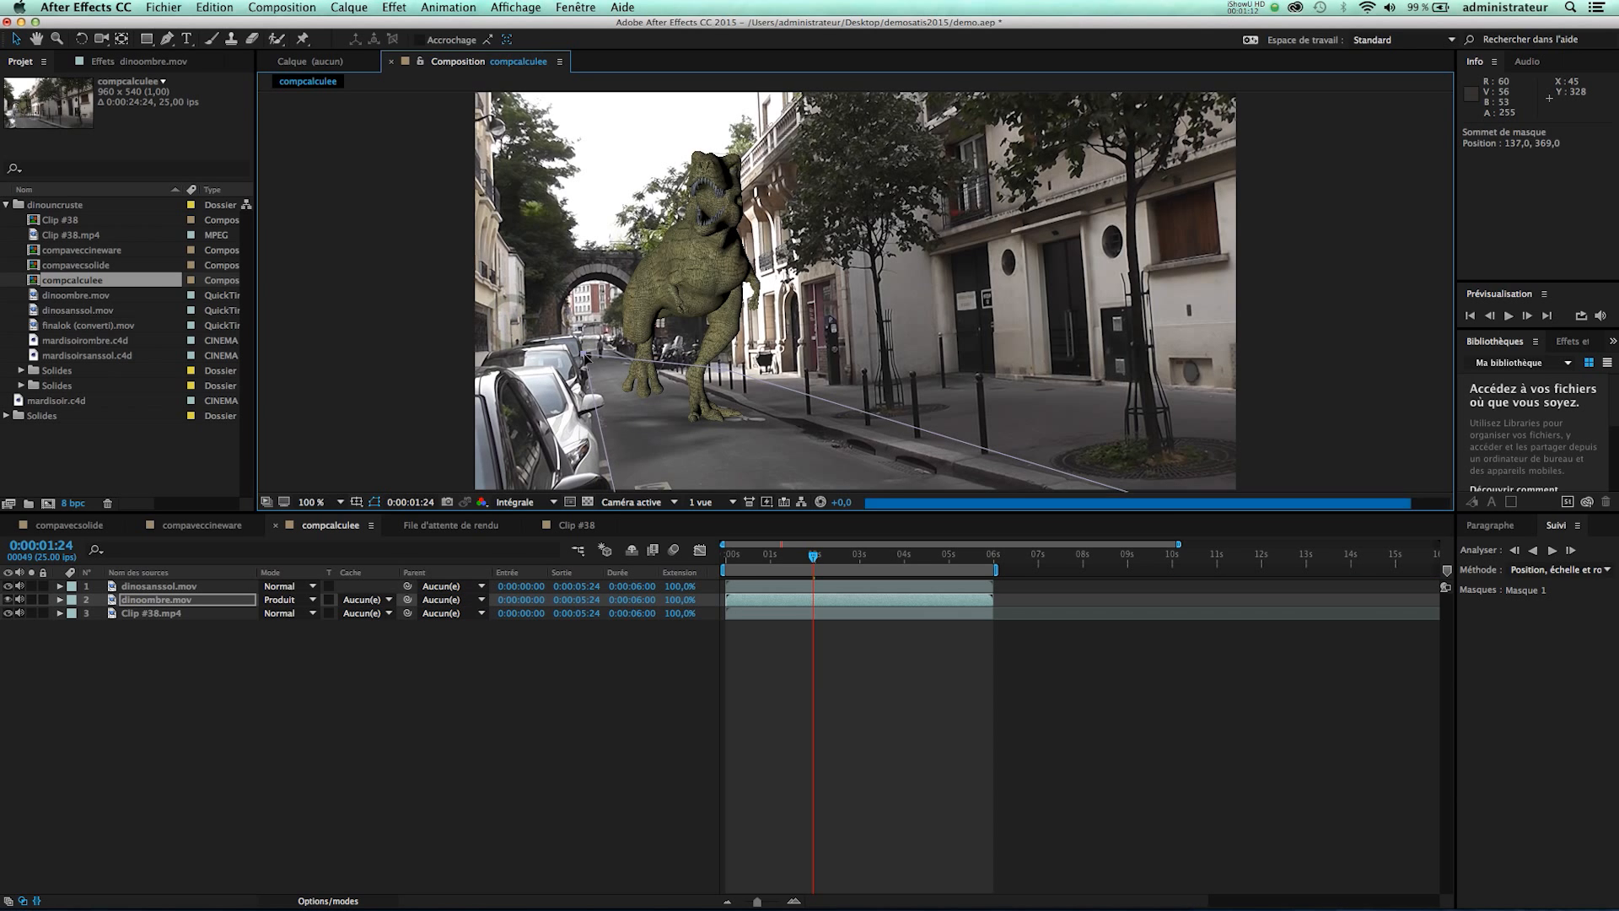
click(472, 680)
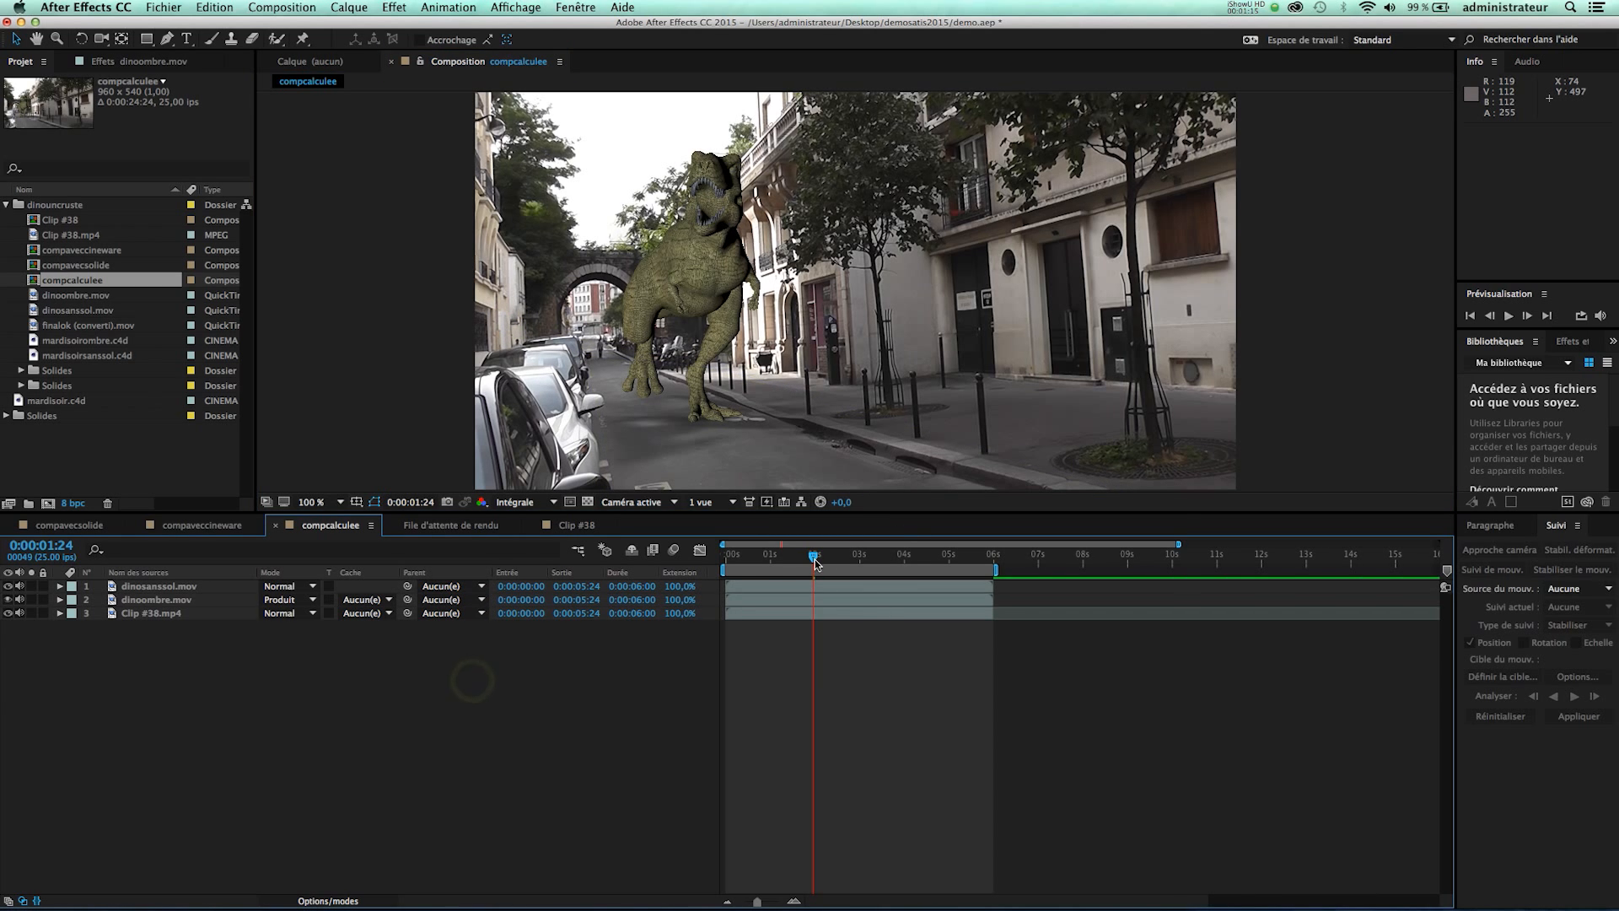
key(space)
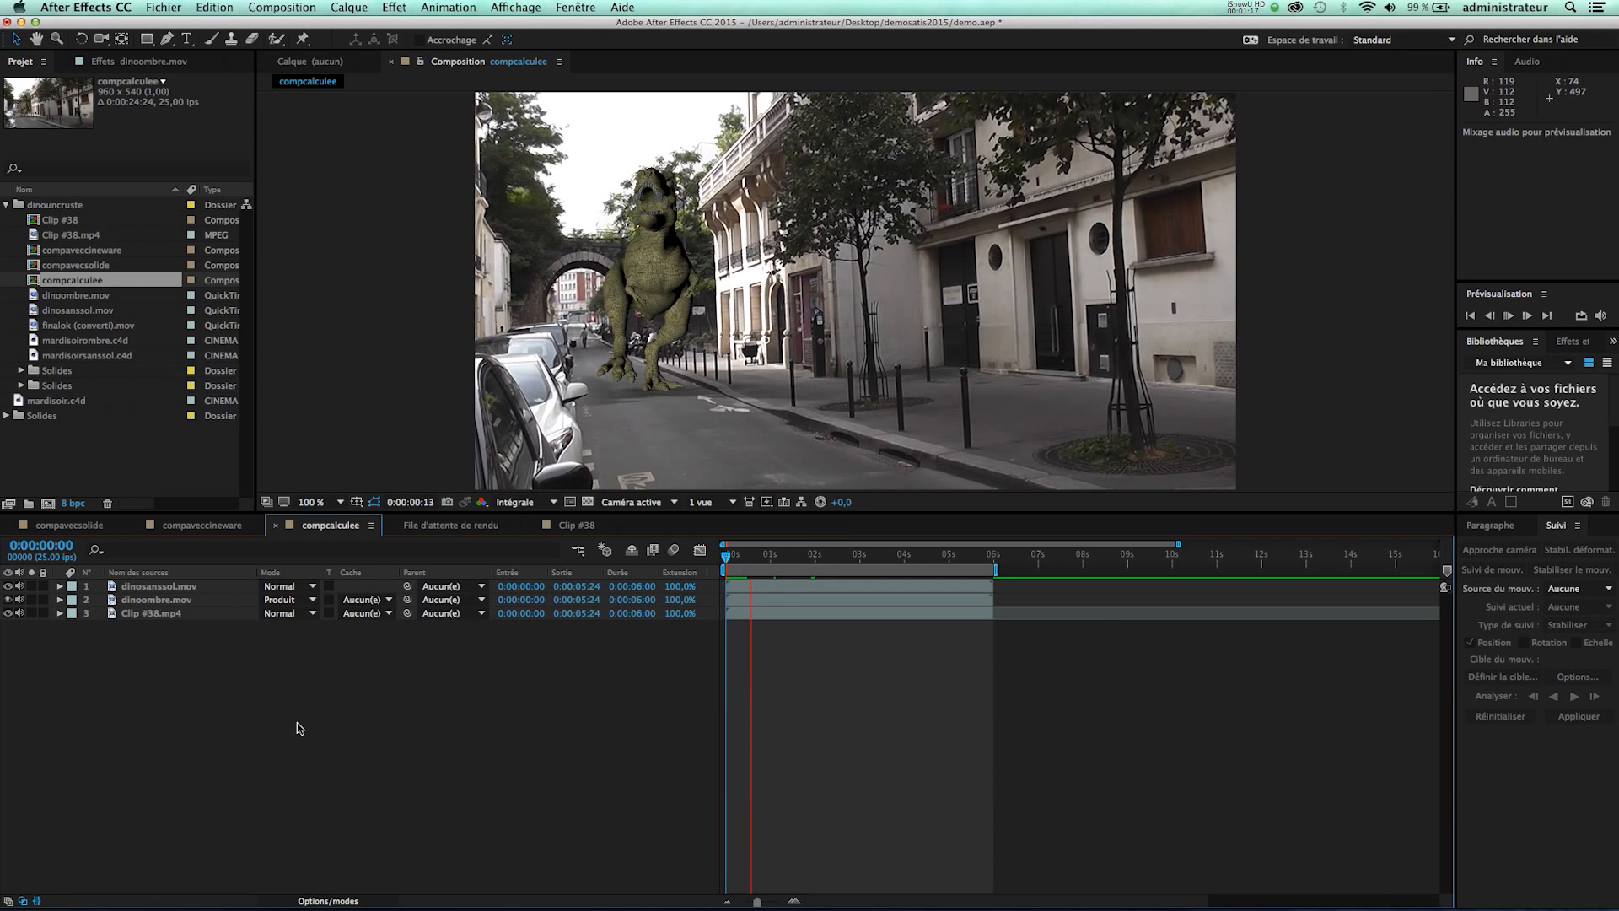
Apply the Luminosité et contraste effect to dinoombre.mov with Luminosité -21 and Contraste 7.
click(158, 599)
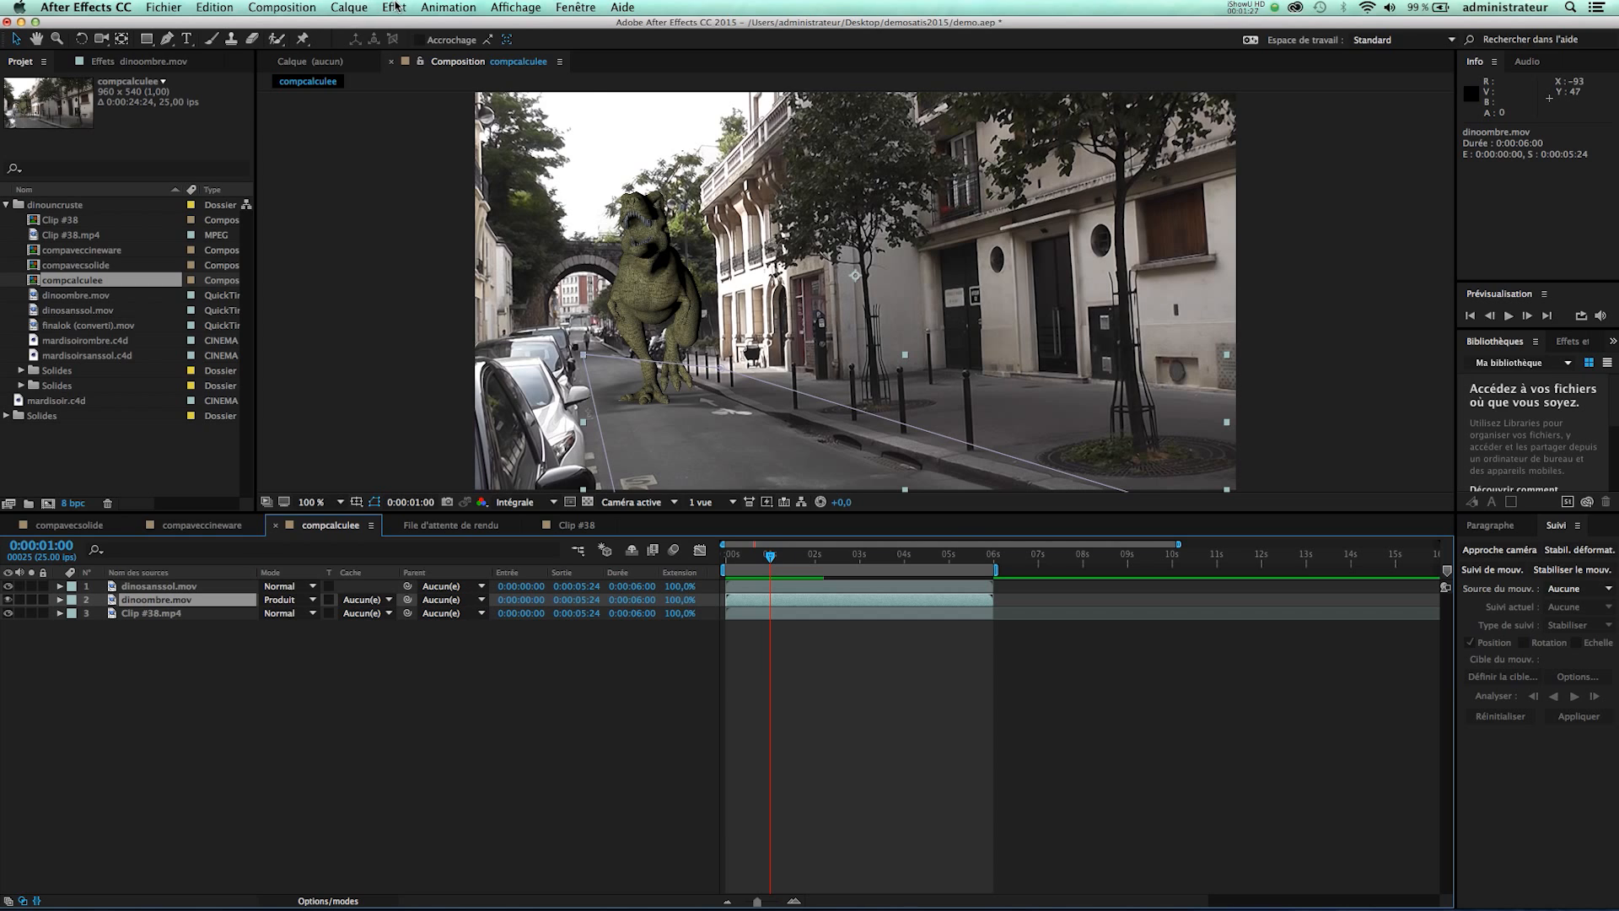
click(394, 7)
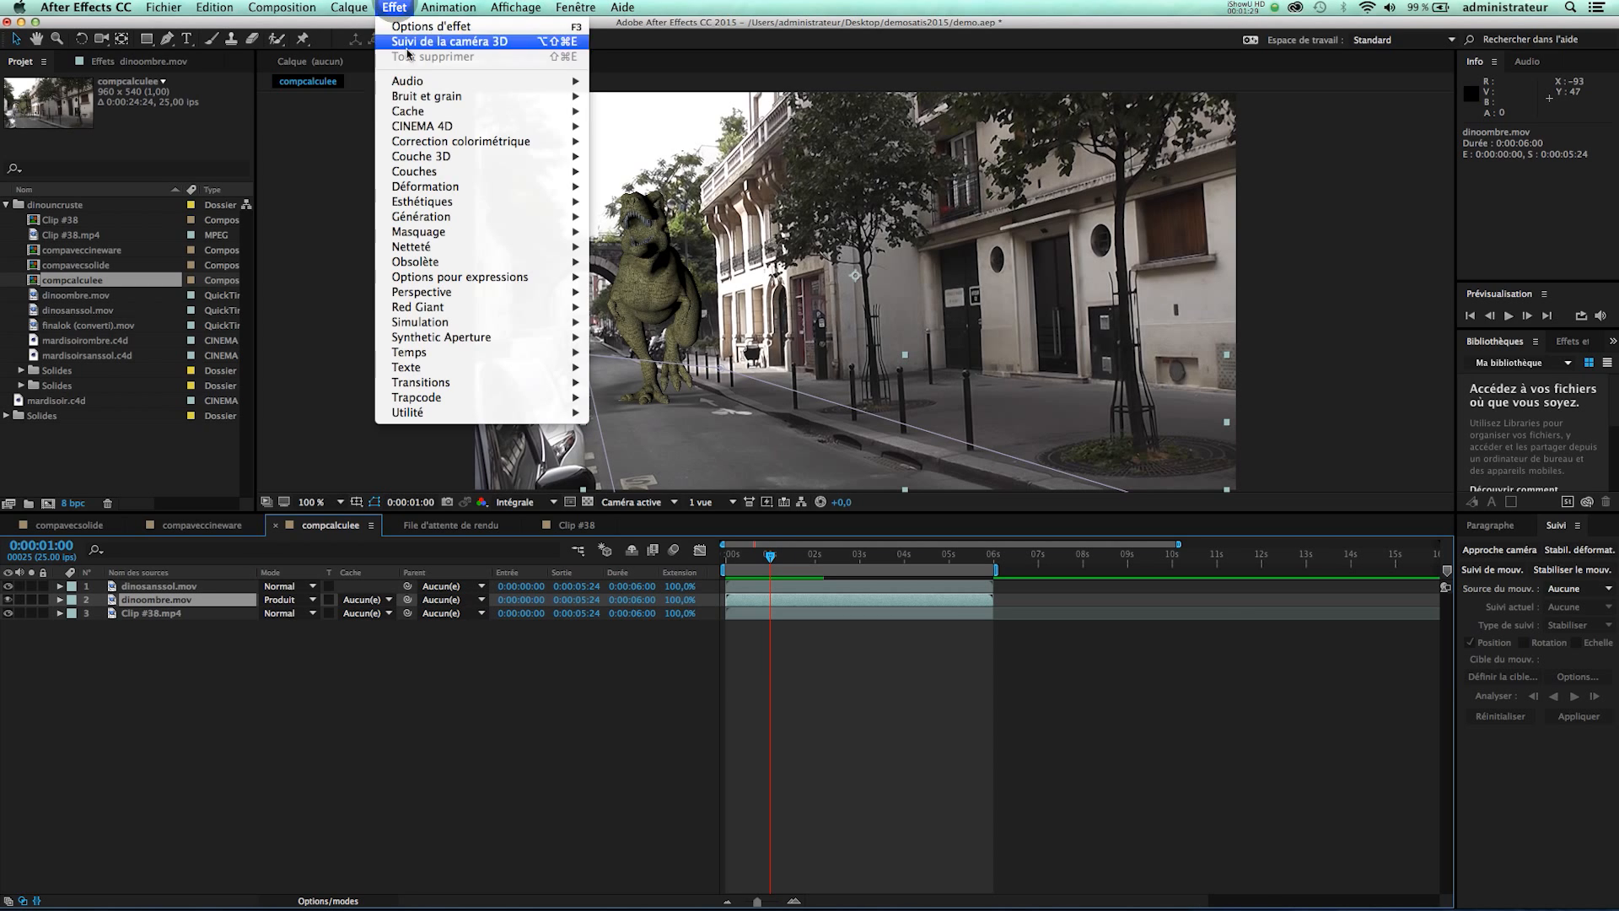
mouse_move(417, 141)
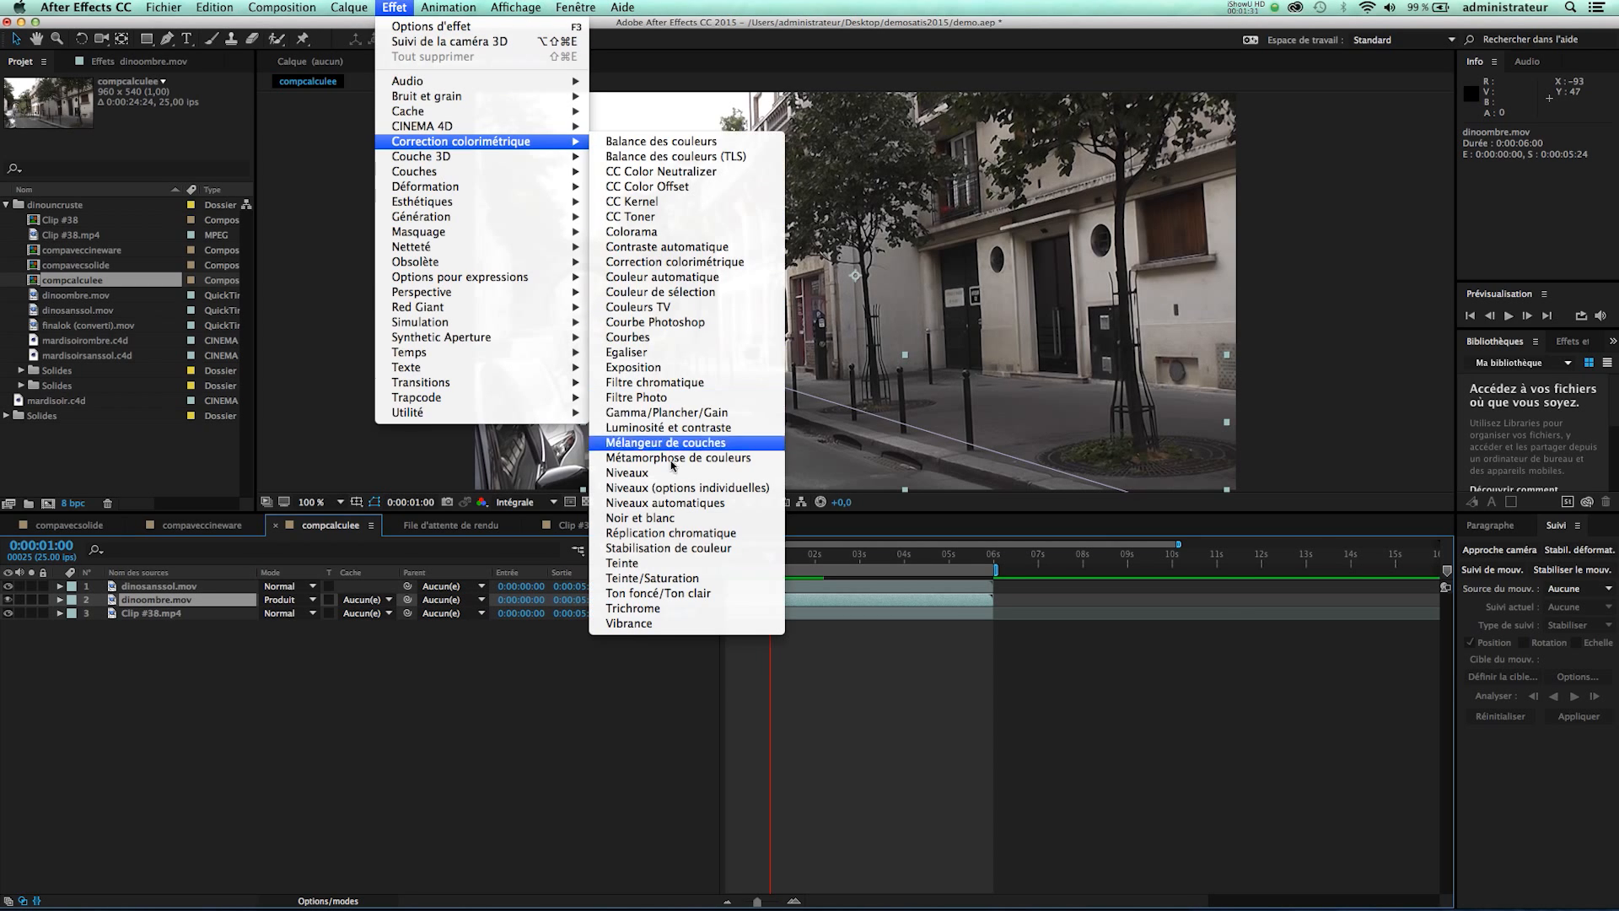
click(672, 433)
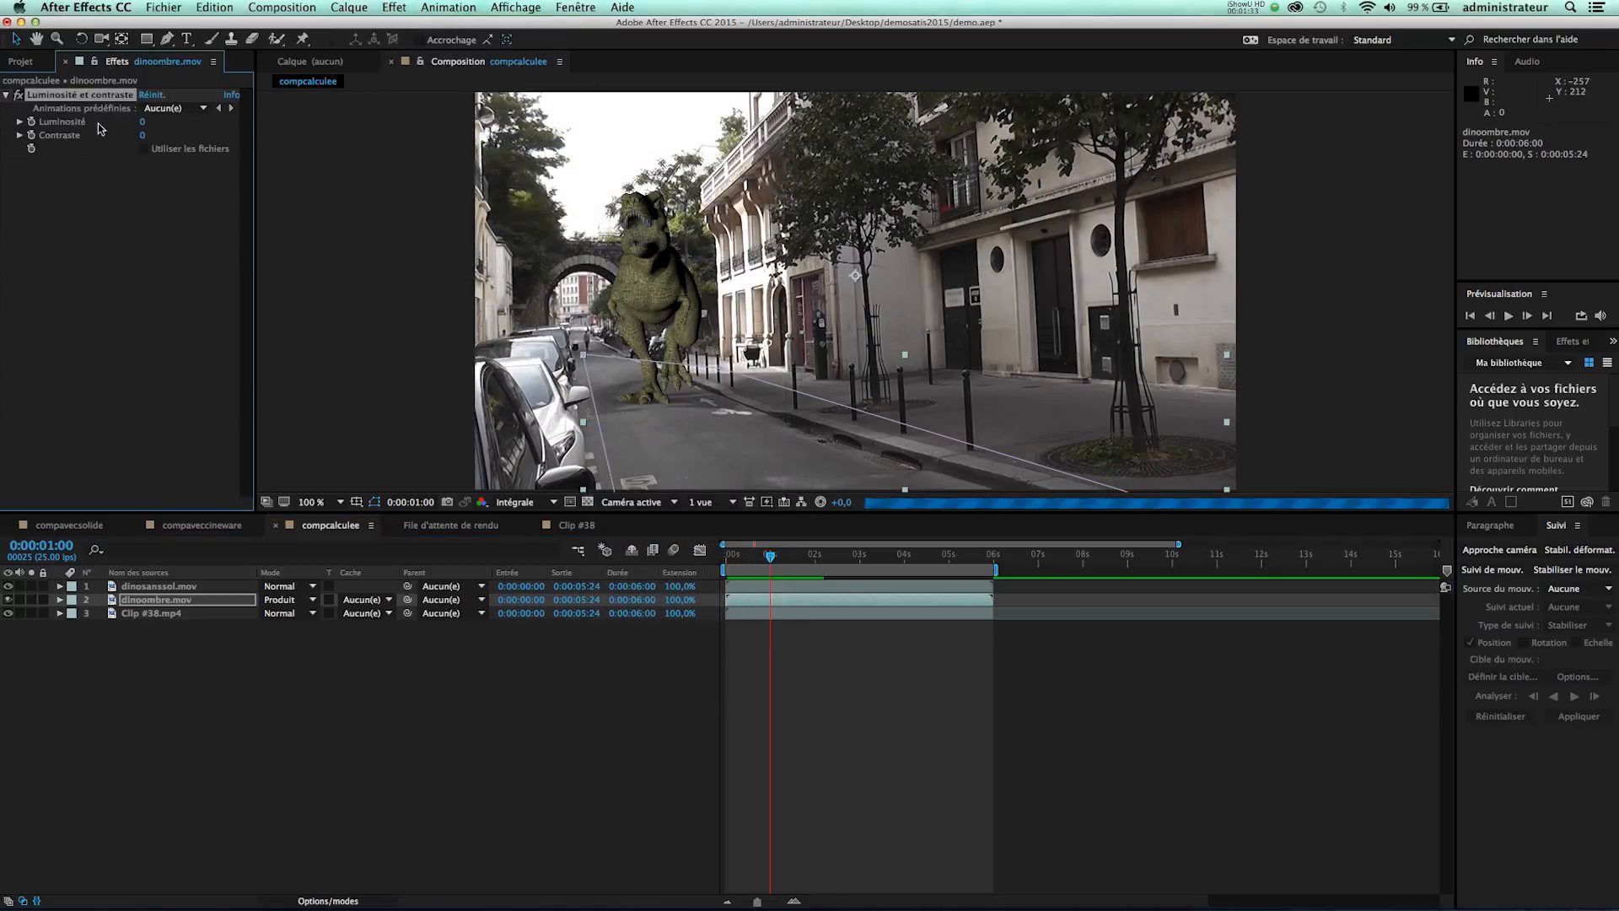
drag(141, 122, 124, 122)
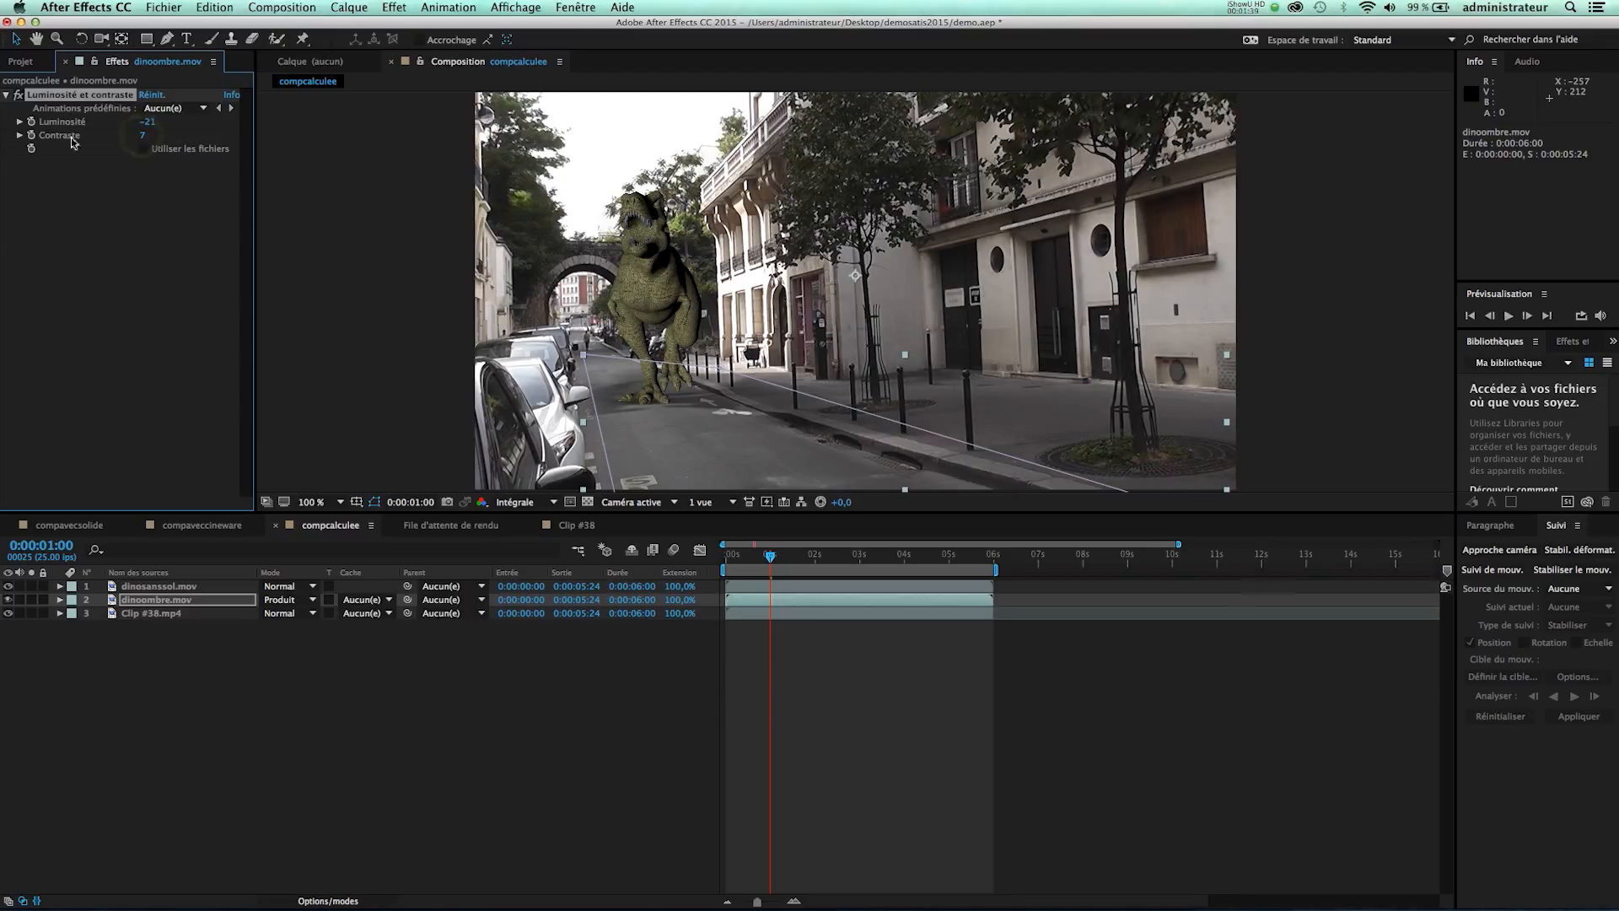
click(7, 94)
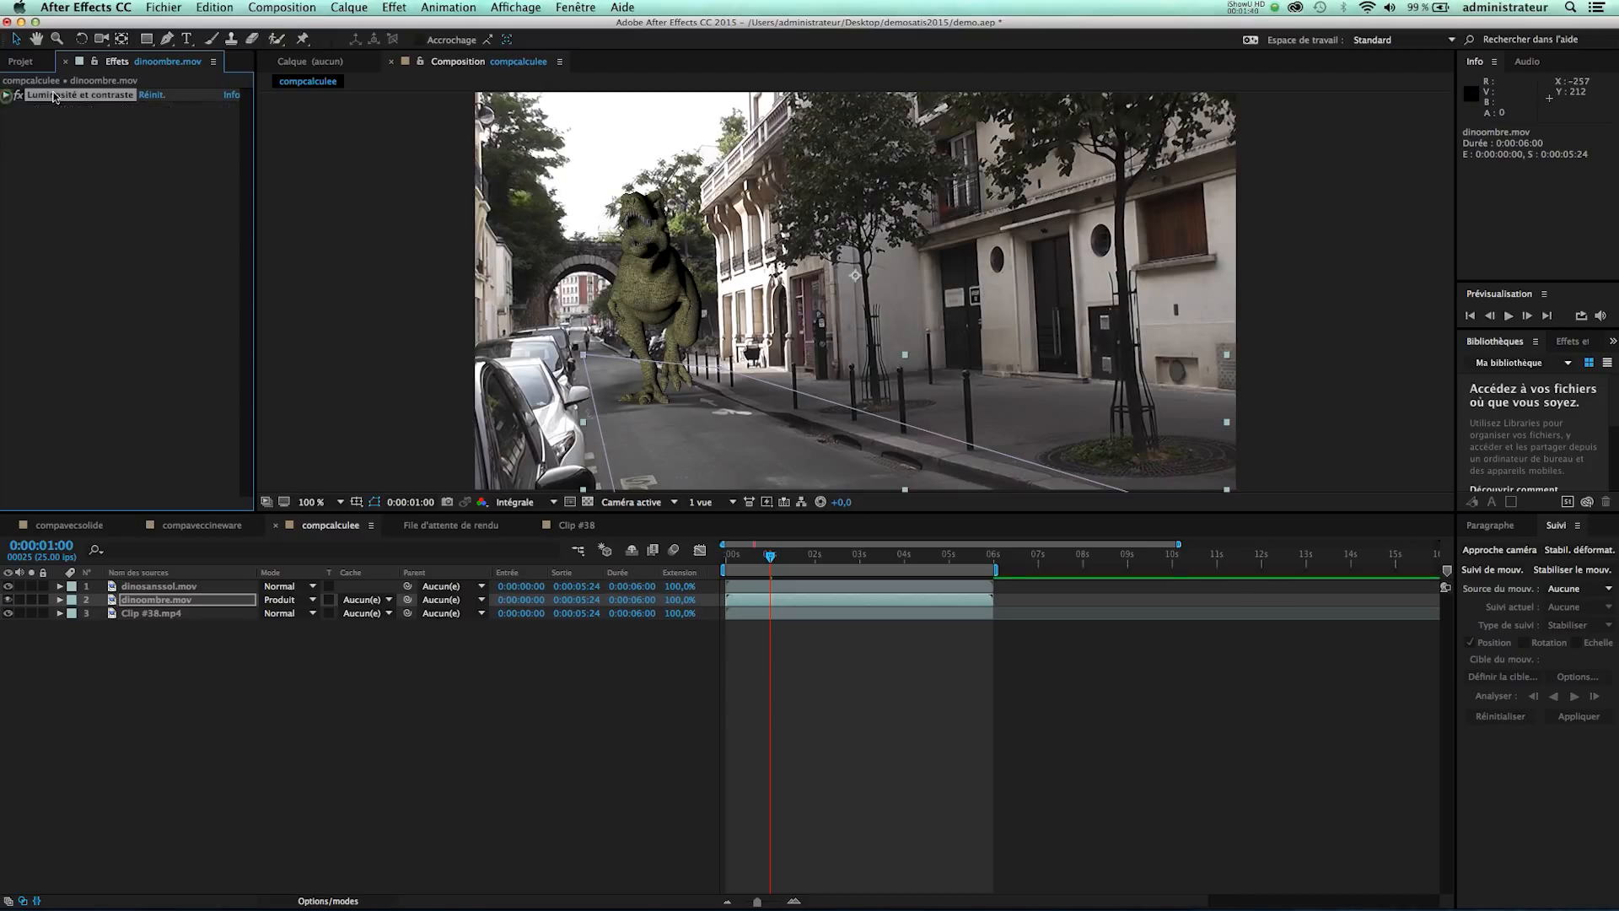
Apply the Teinte/Saturation effect to dinosanssol.mov with Teinte globale at -37° and preview the composition.
click(262, 656)
click(354, 590)
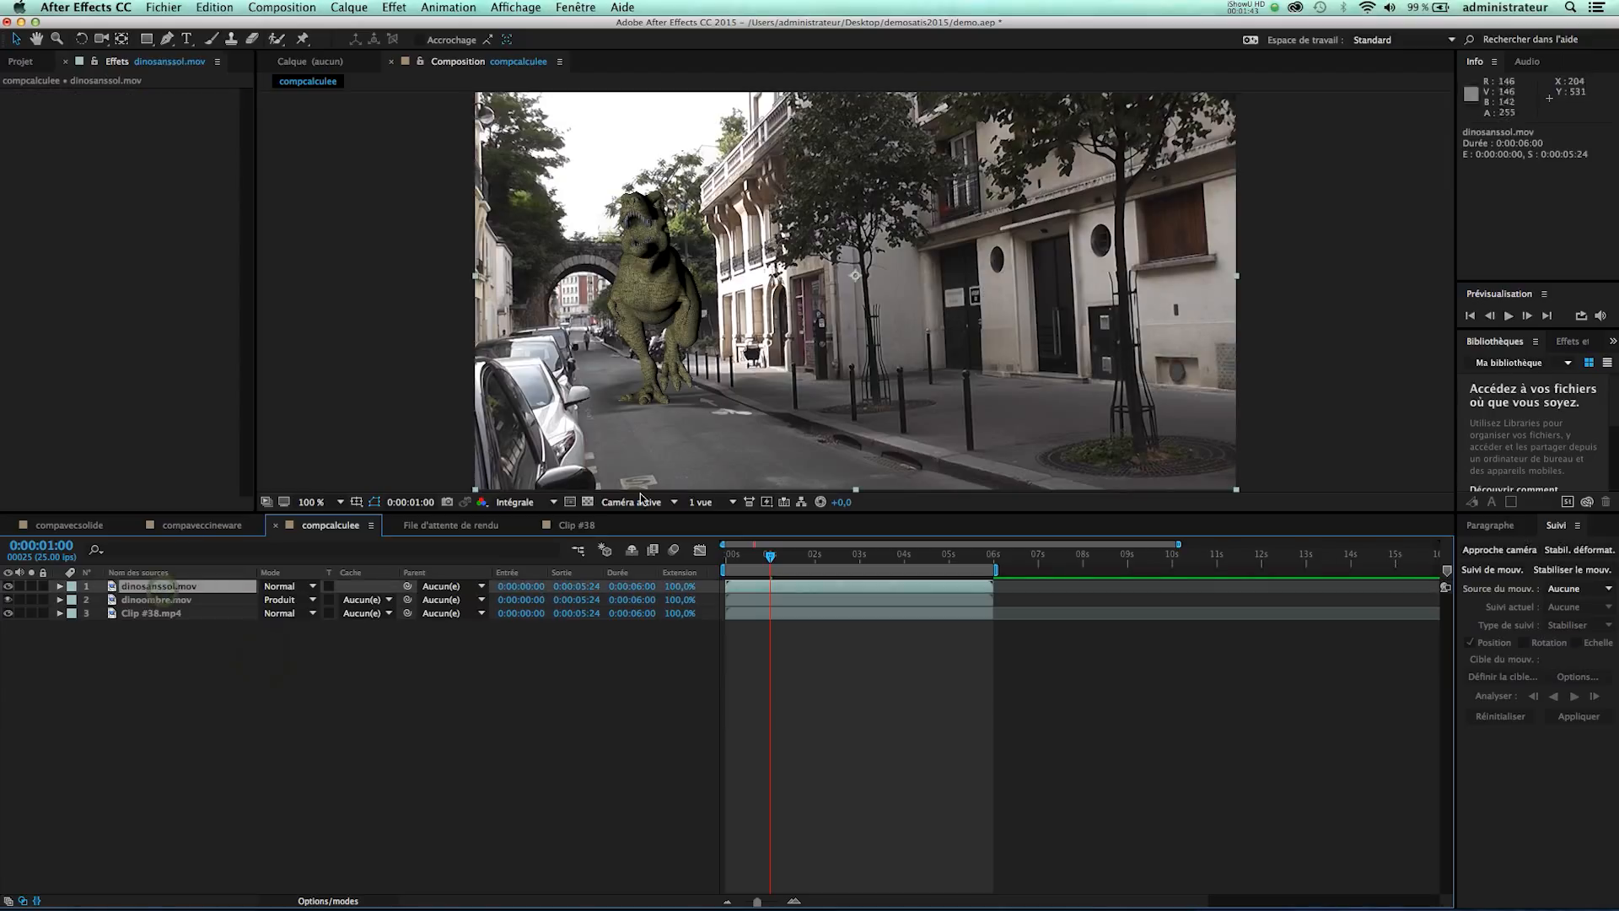
click(9, 586)
click(9, 587)
click(401, 10)
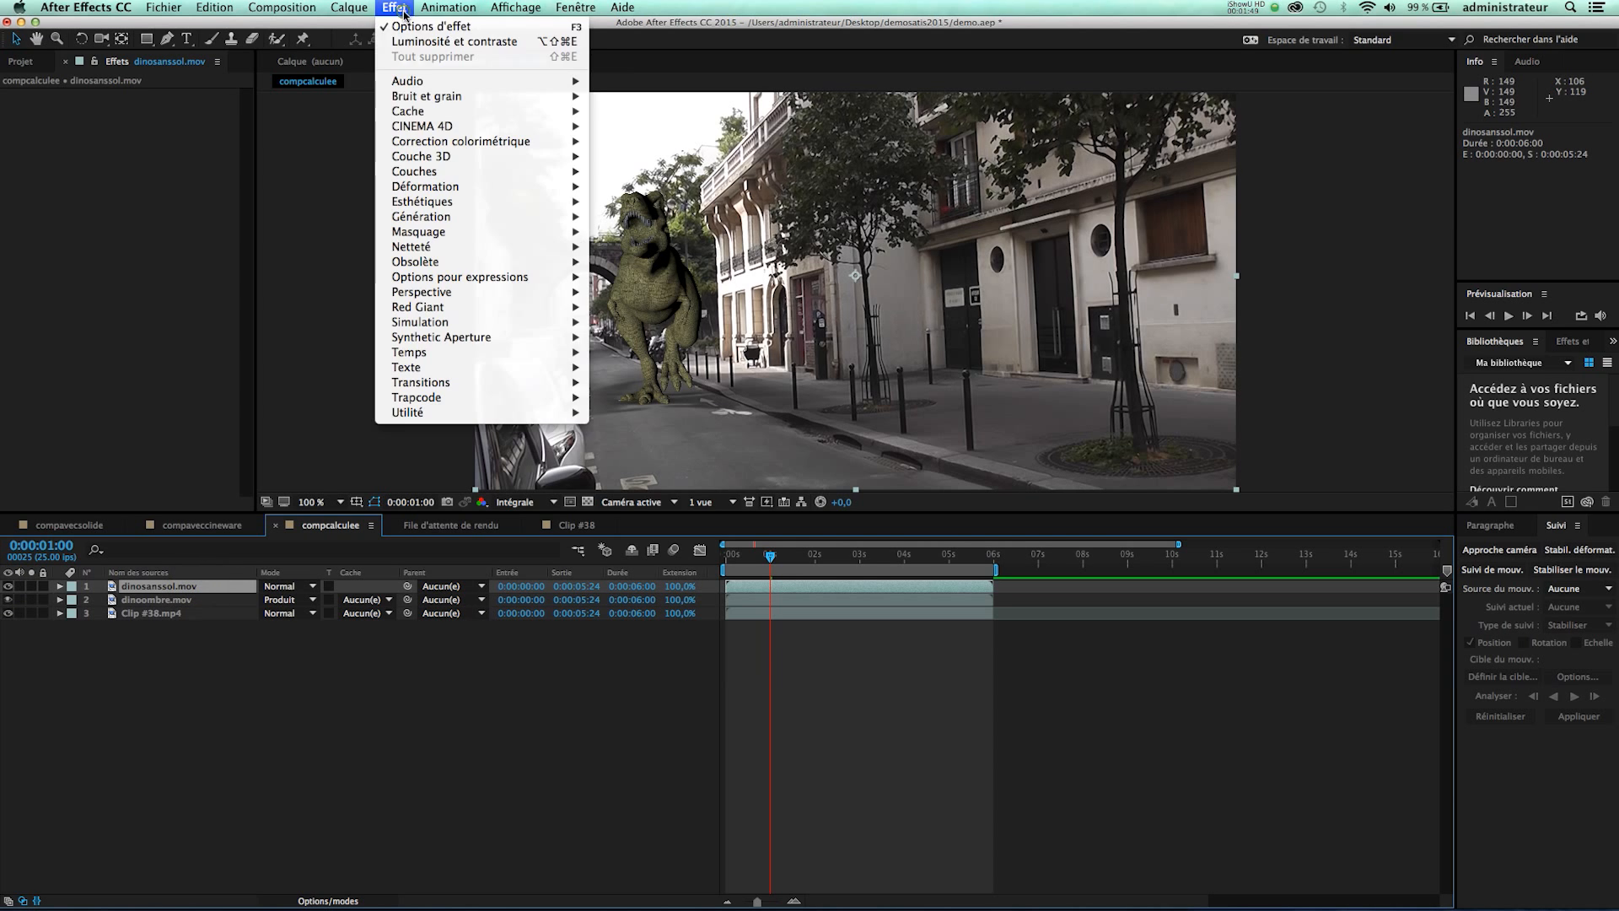
mouse_move(472, 141)
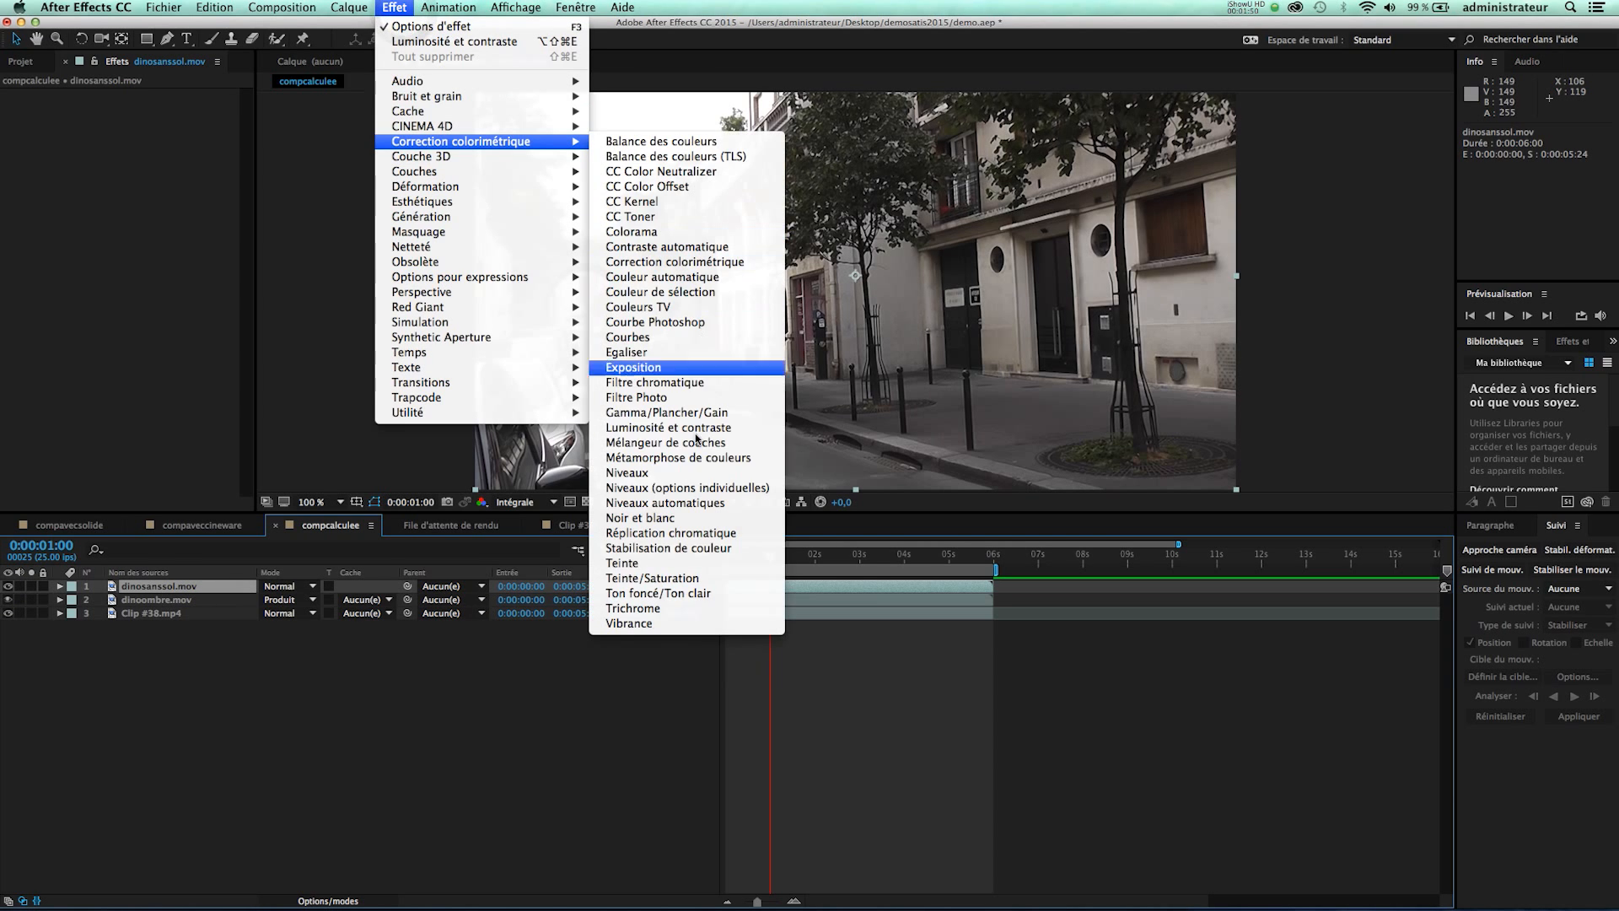
click(680, 577)
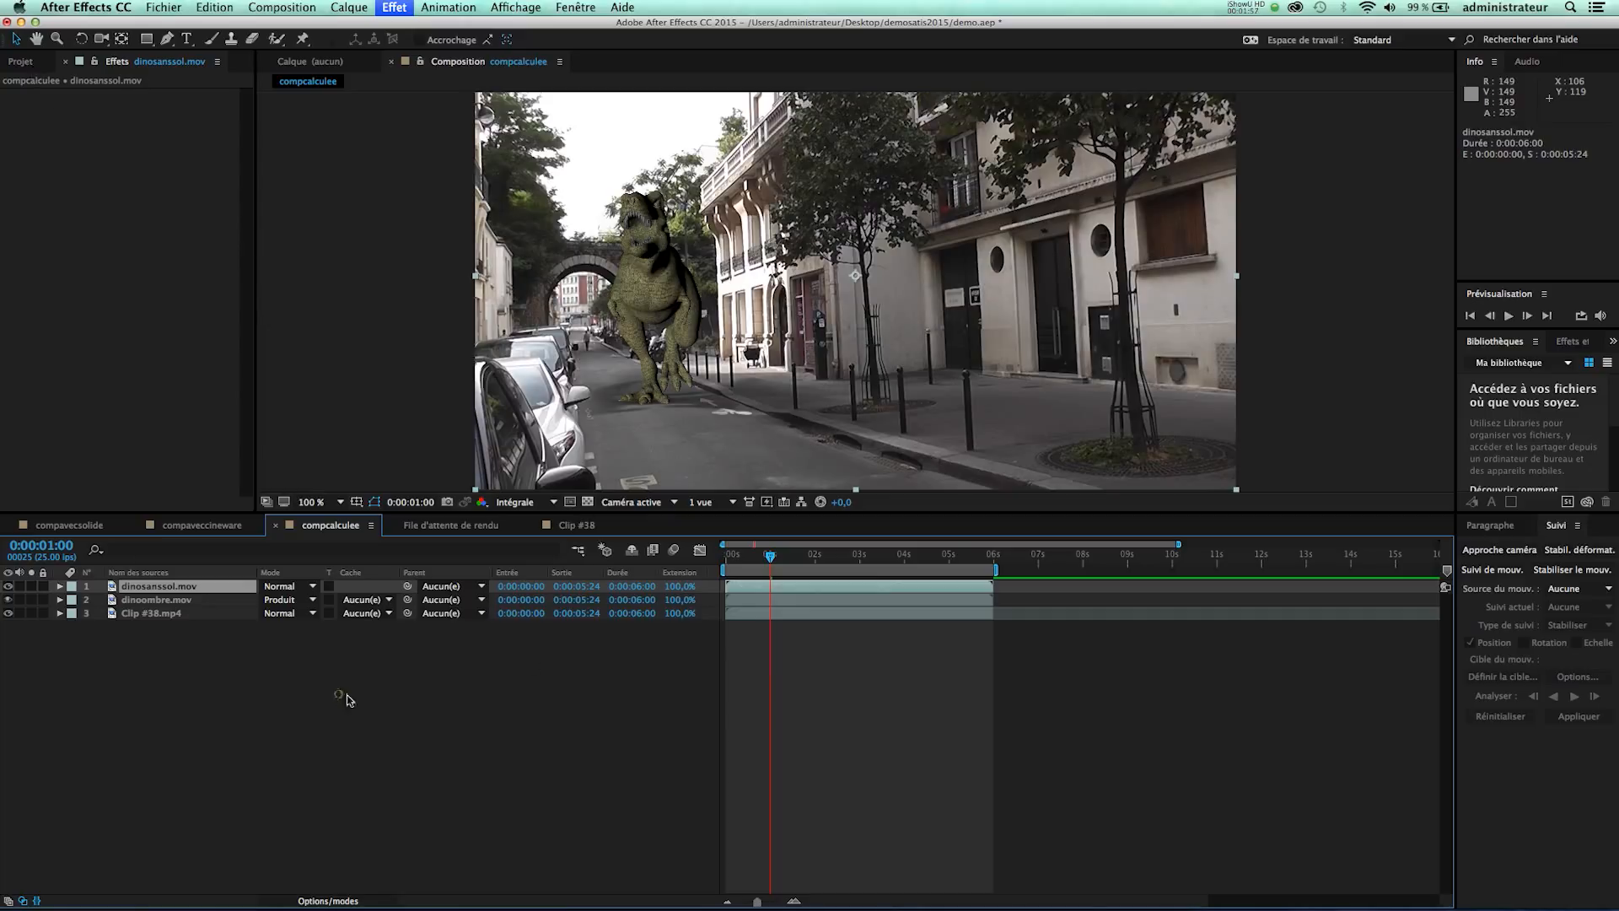
drag(163, 190, 123, 191)
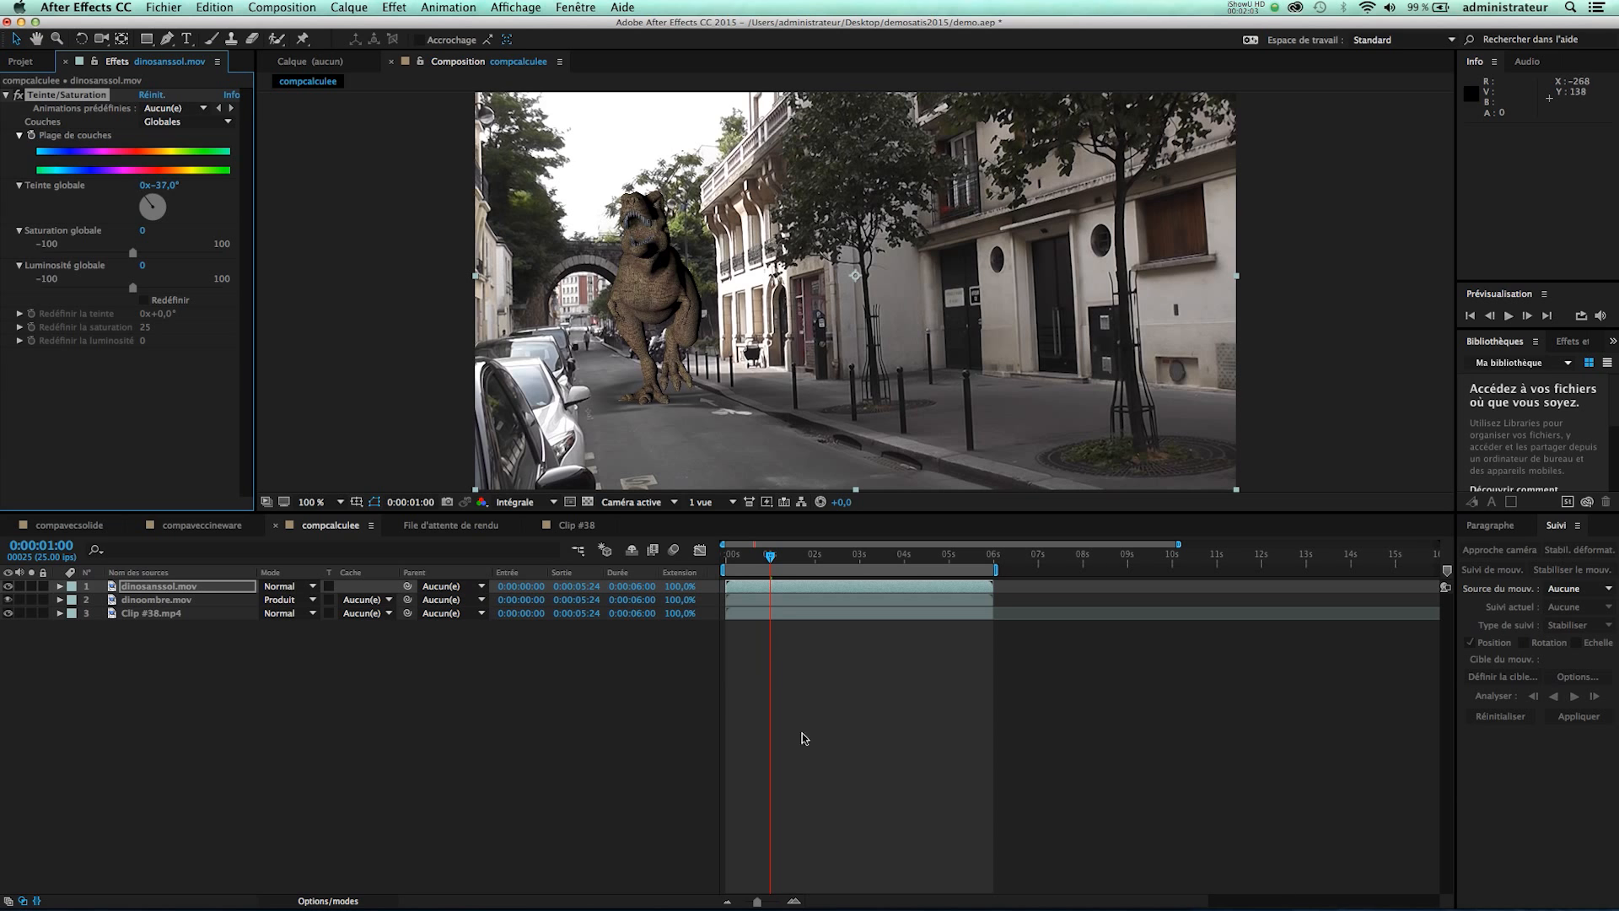
key(space)
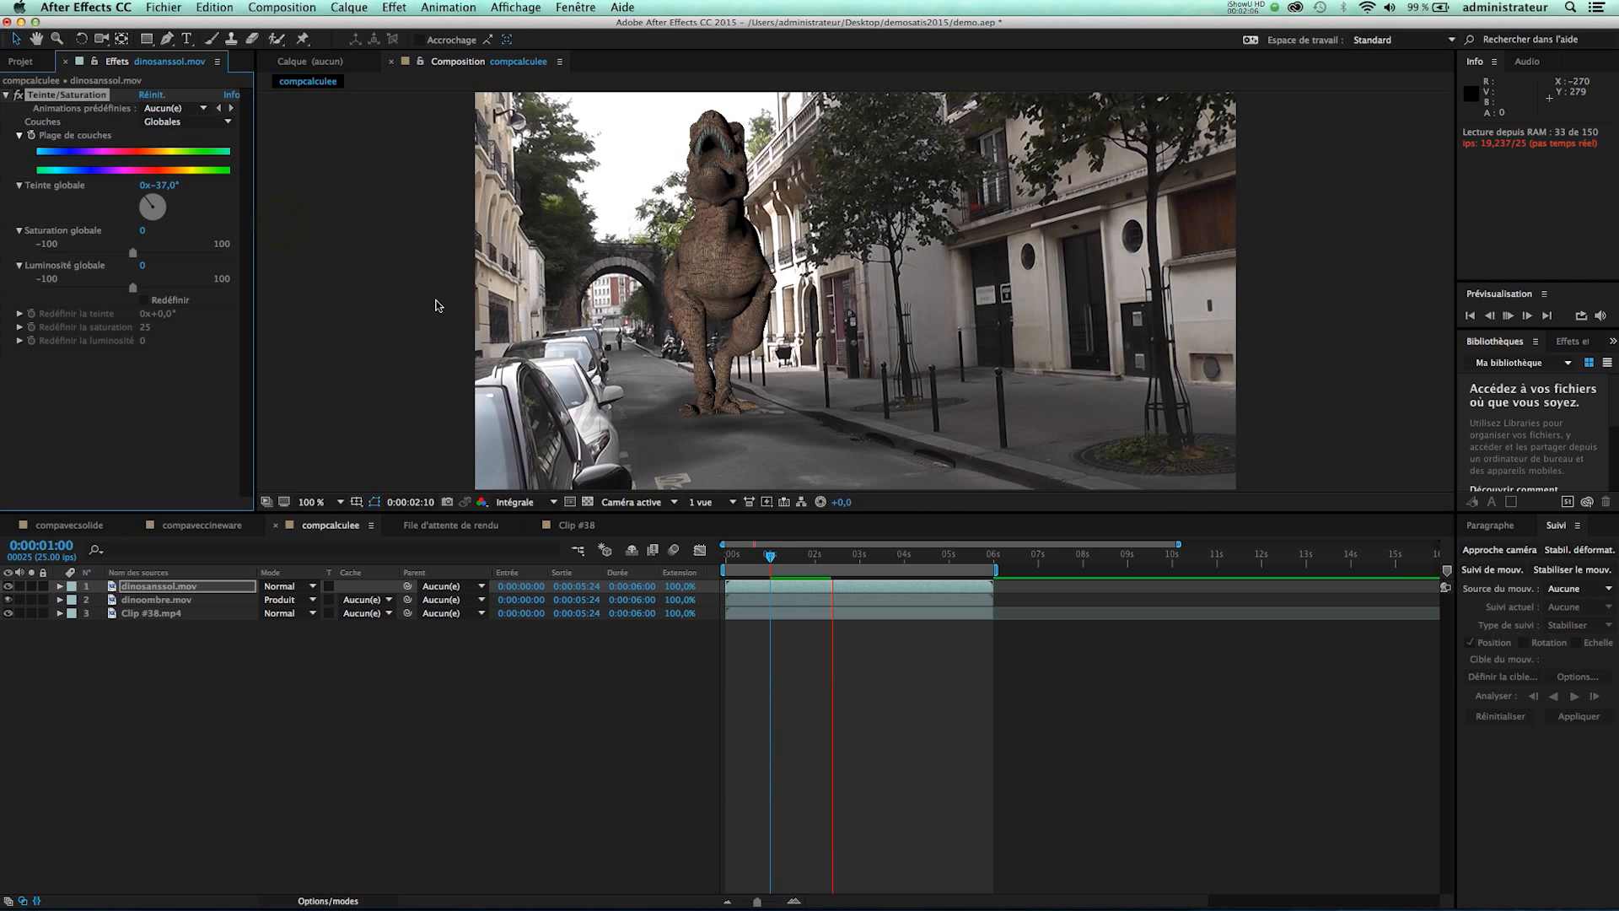
Remove Teinte/Saturation from dinosanssol.mov and hide Clip #38.mp4 and dinoombre.mov to view the dinosaur alone at 0:00:04:02.
key(Delete)
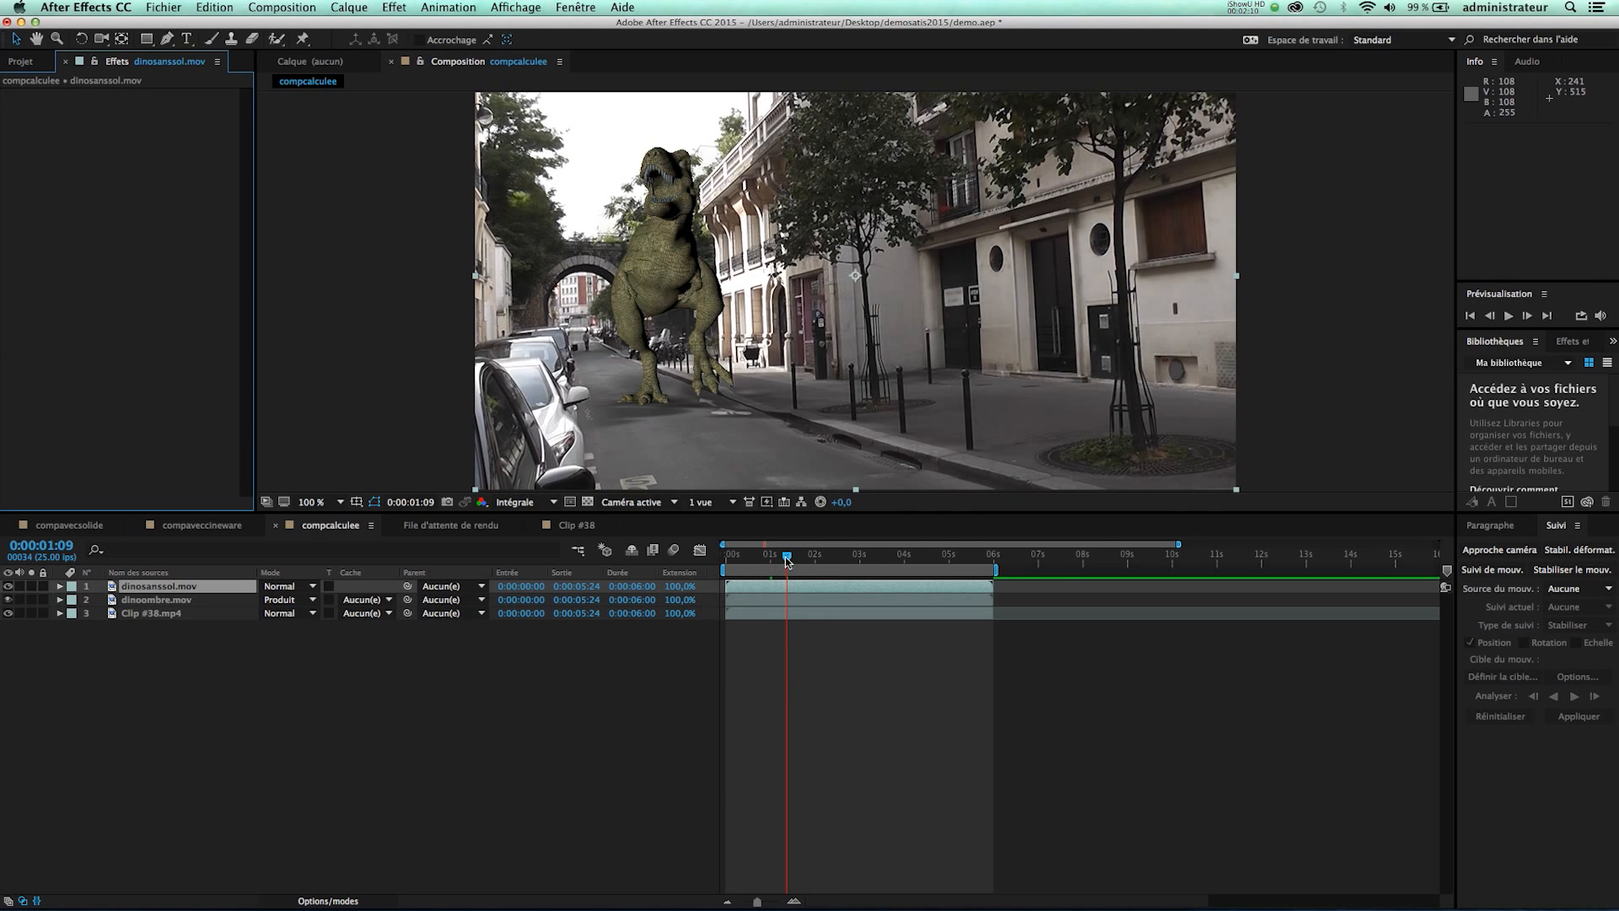
key(space)
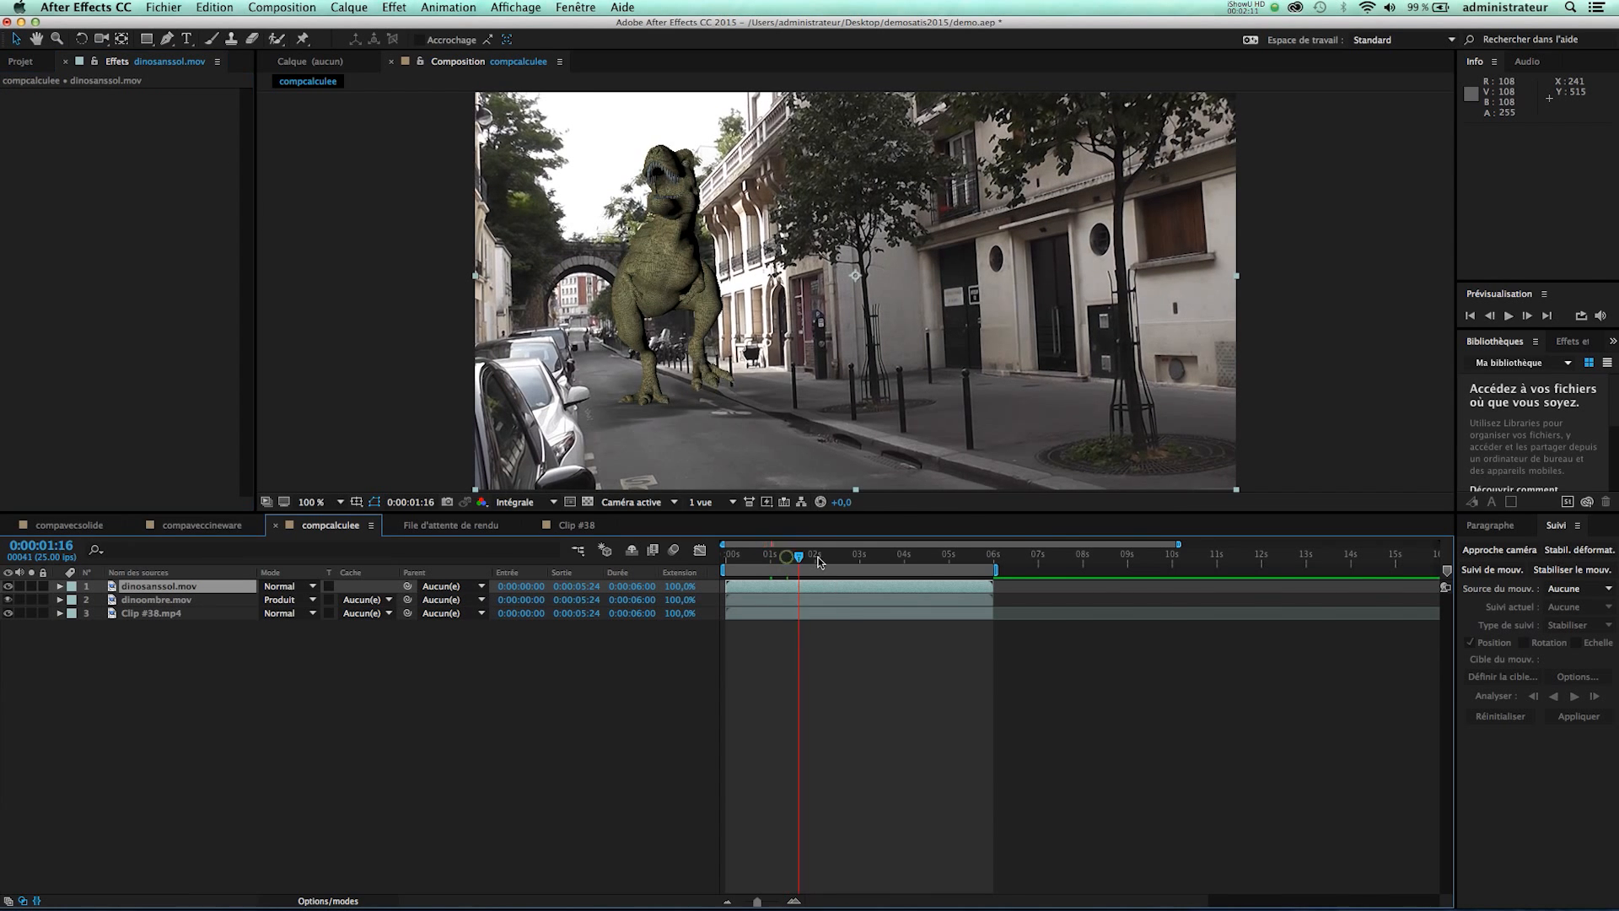
drag(890, 571, 850, 575)
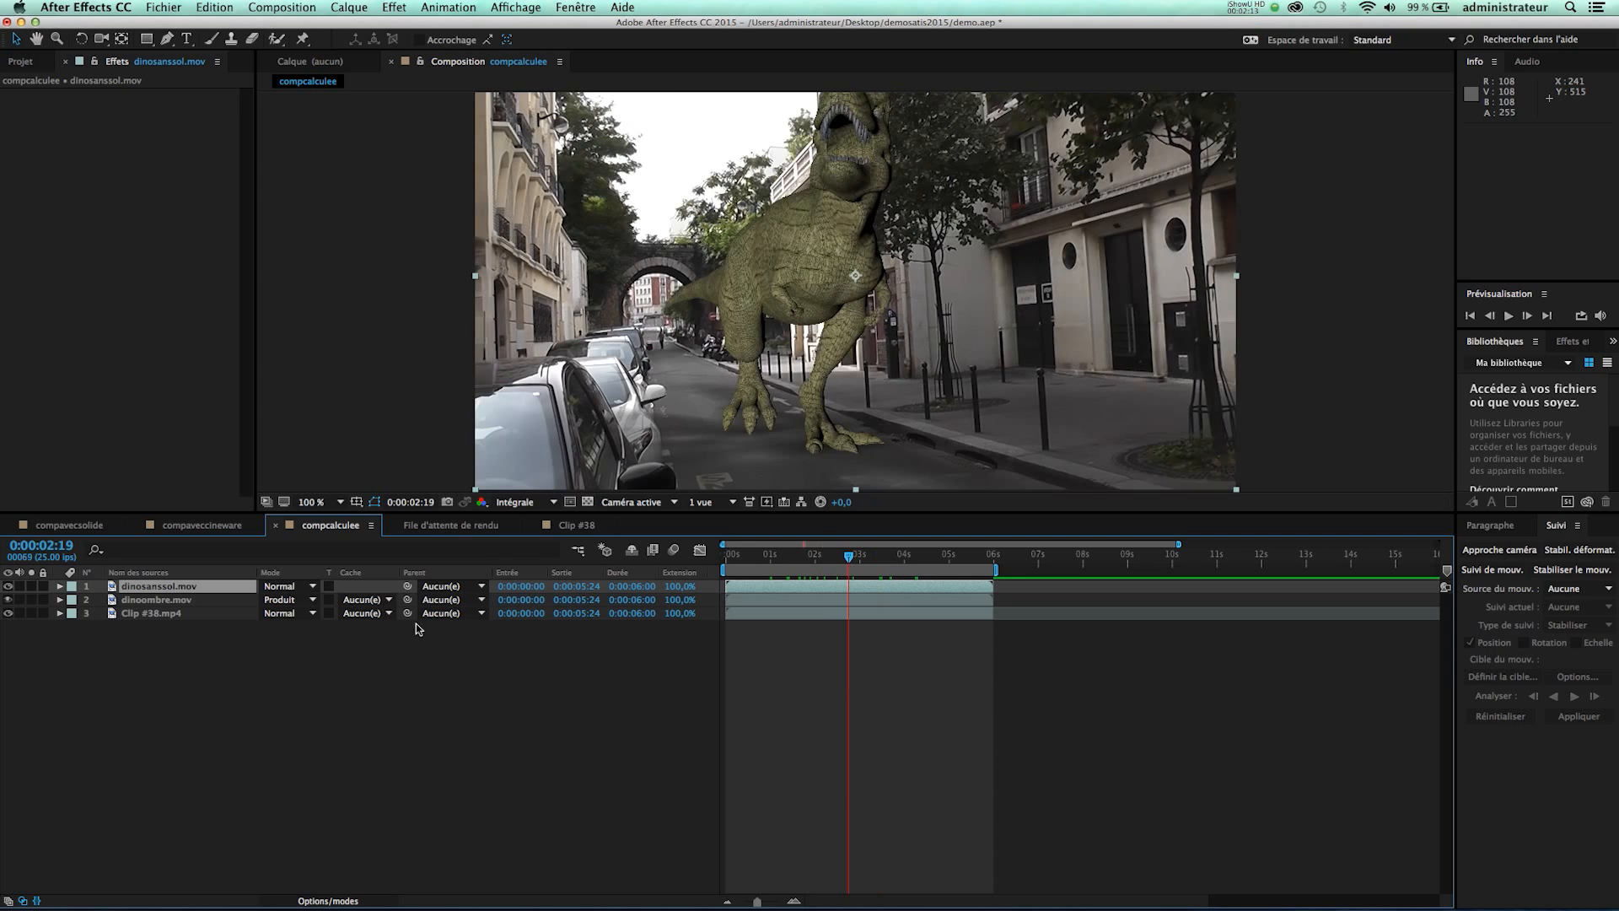
click(8, 613)
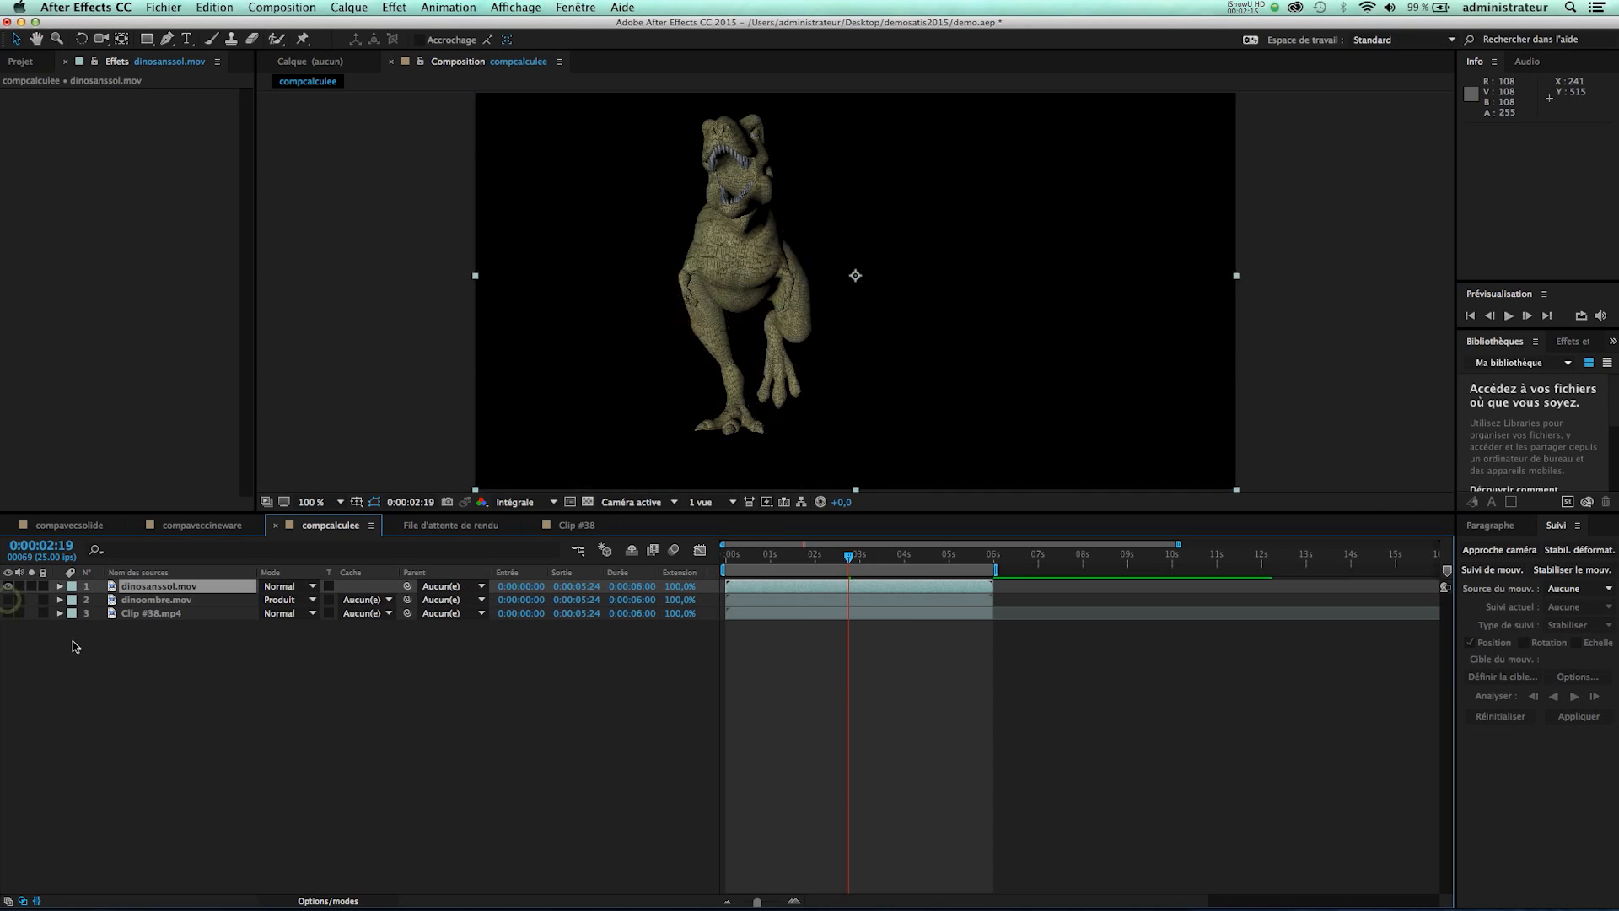
mouse_move(901, 570)
mouse_down()
mouse_move(929, 568)
mouse_move(909, 570)
mouse_up()
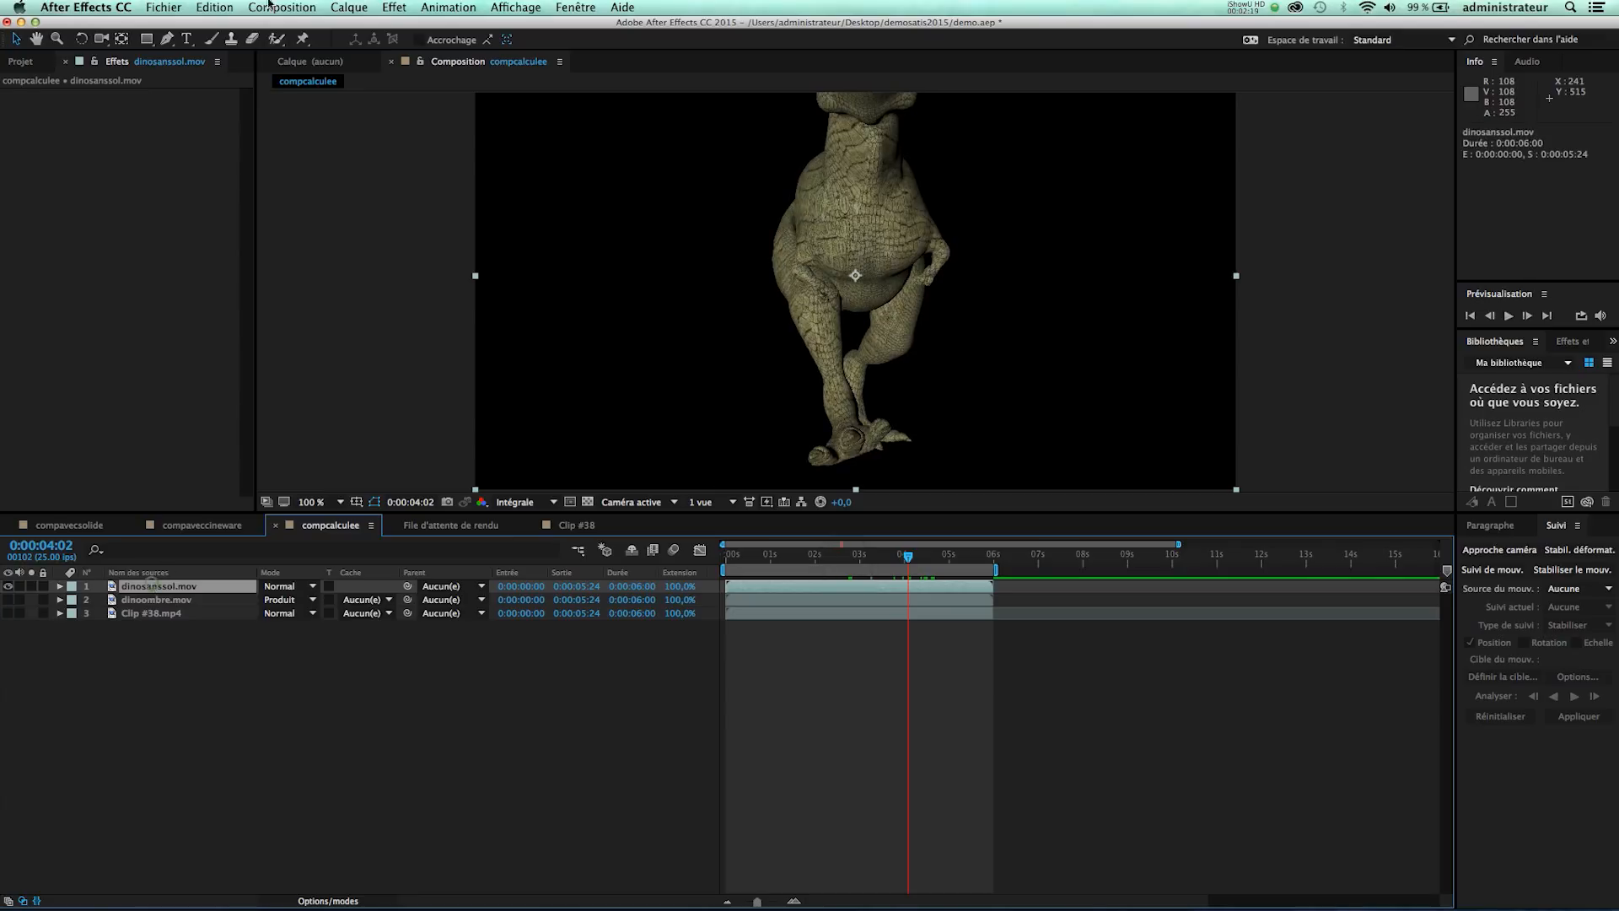
Apply the Echo effect to dinosanssol.mov with Nombre d'échos set to 3.
click(394, 7)
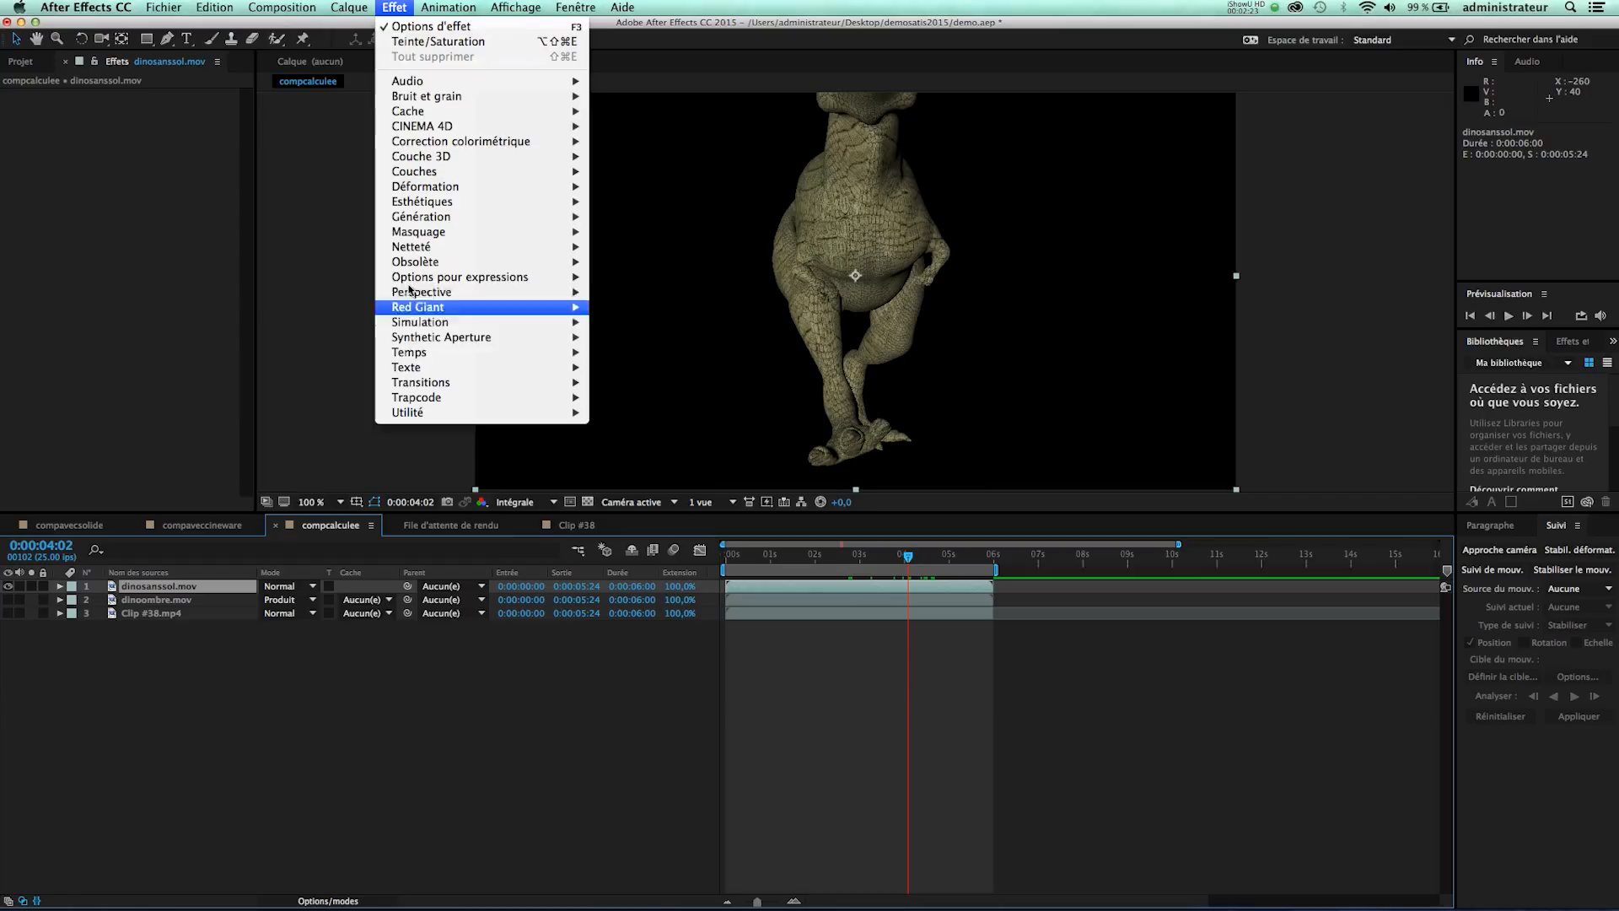
mouse_move(472, 352)
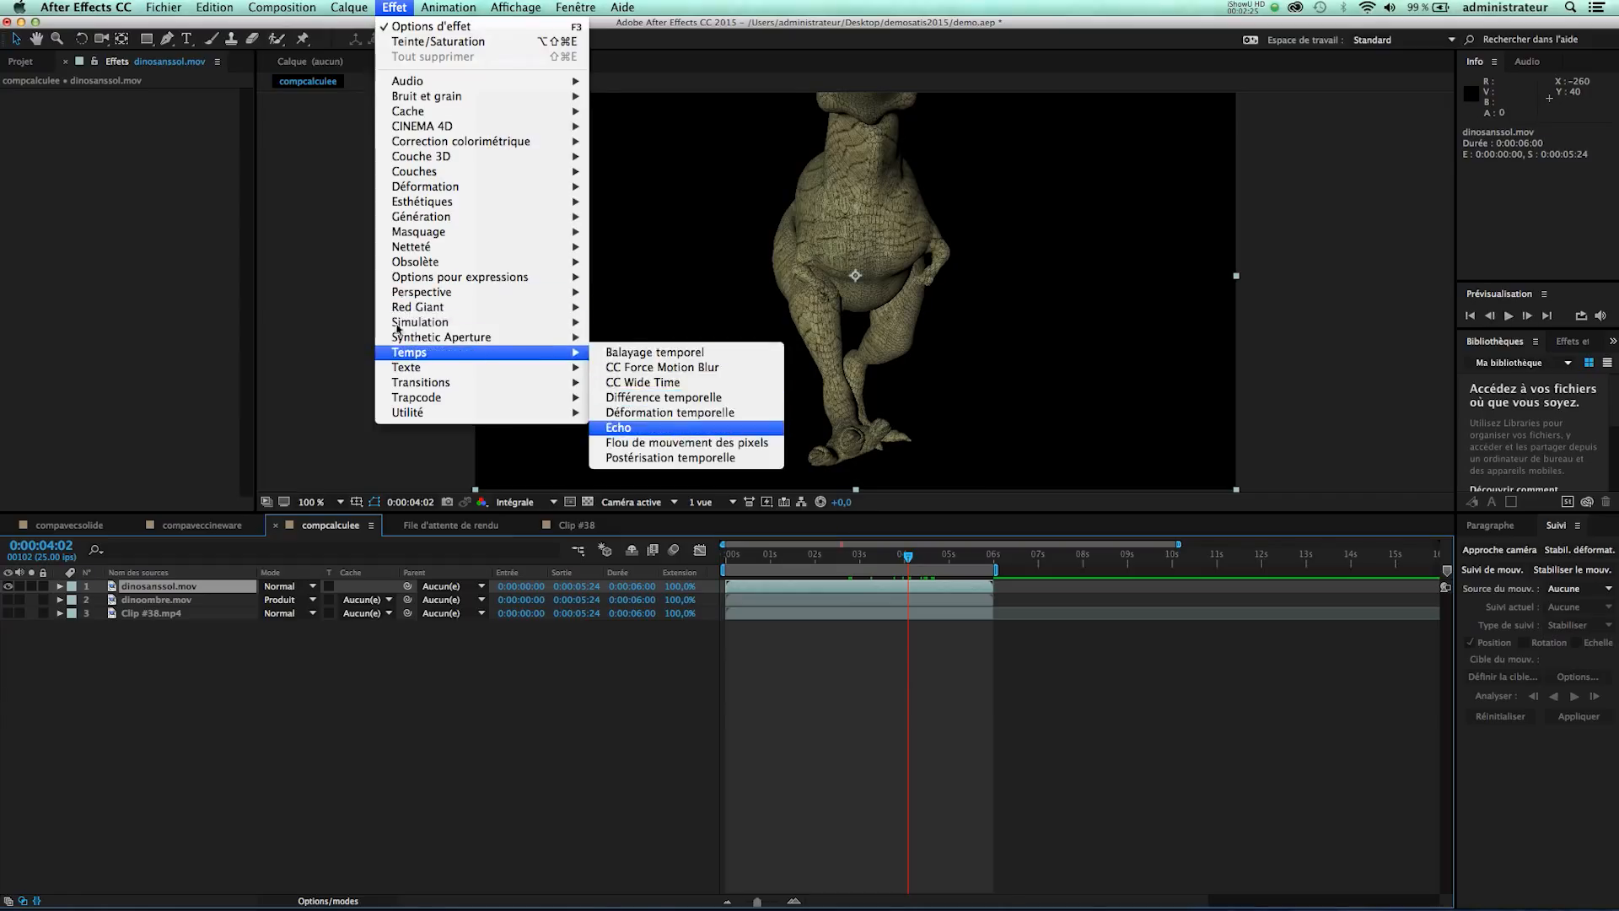
click(677, 427)
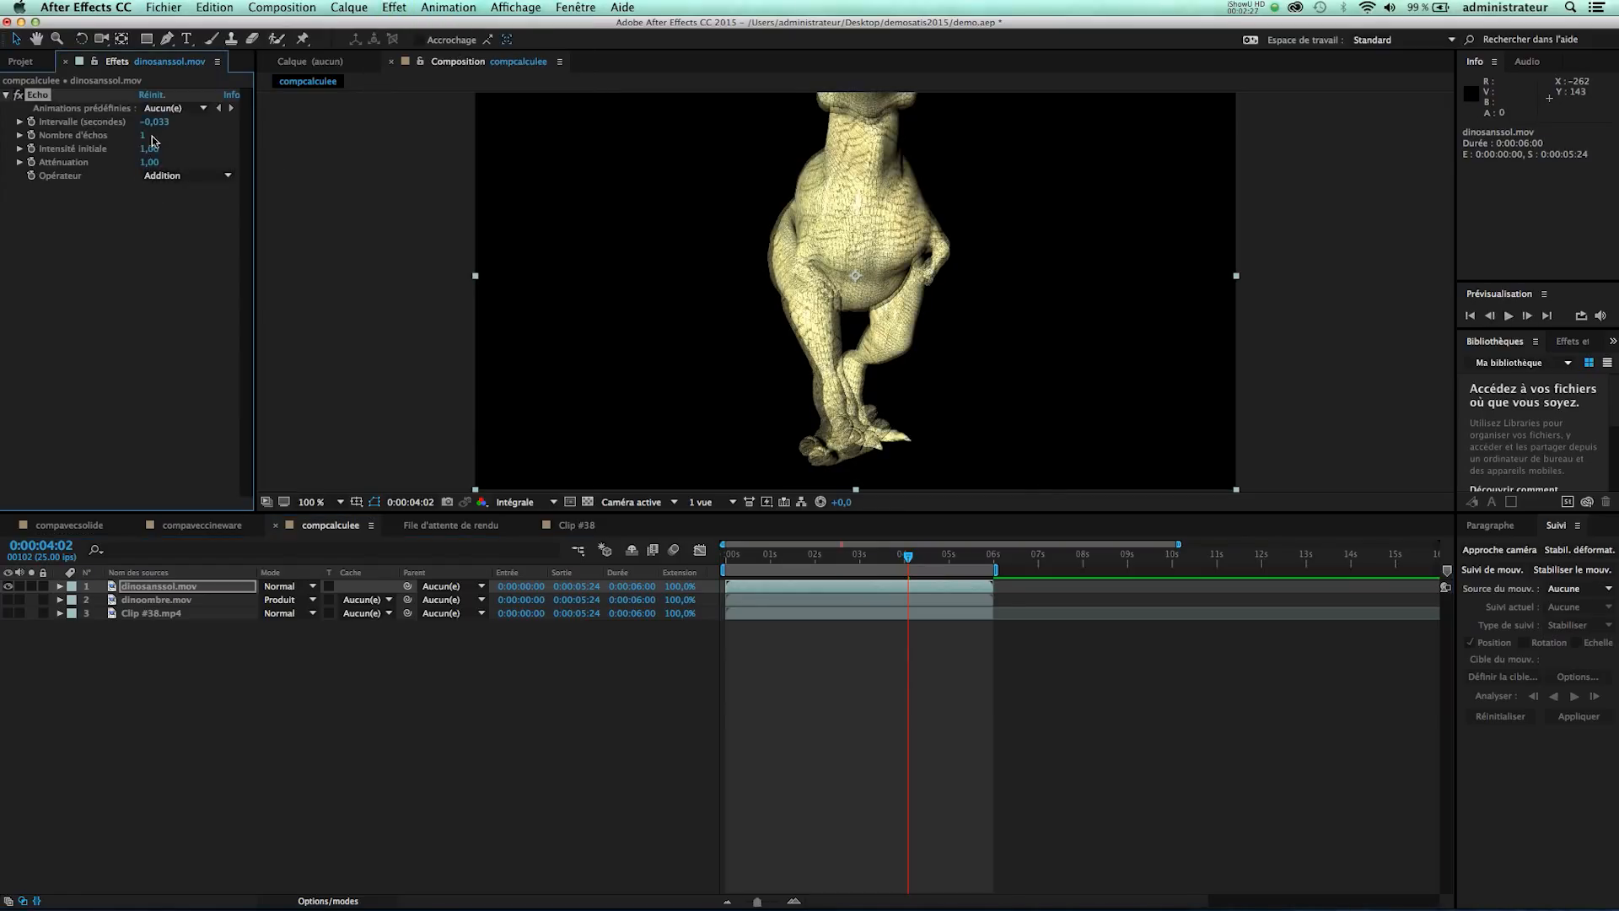
click(144, 135)
text(3)
key(Return)
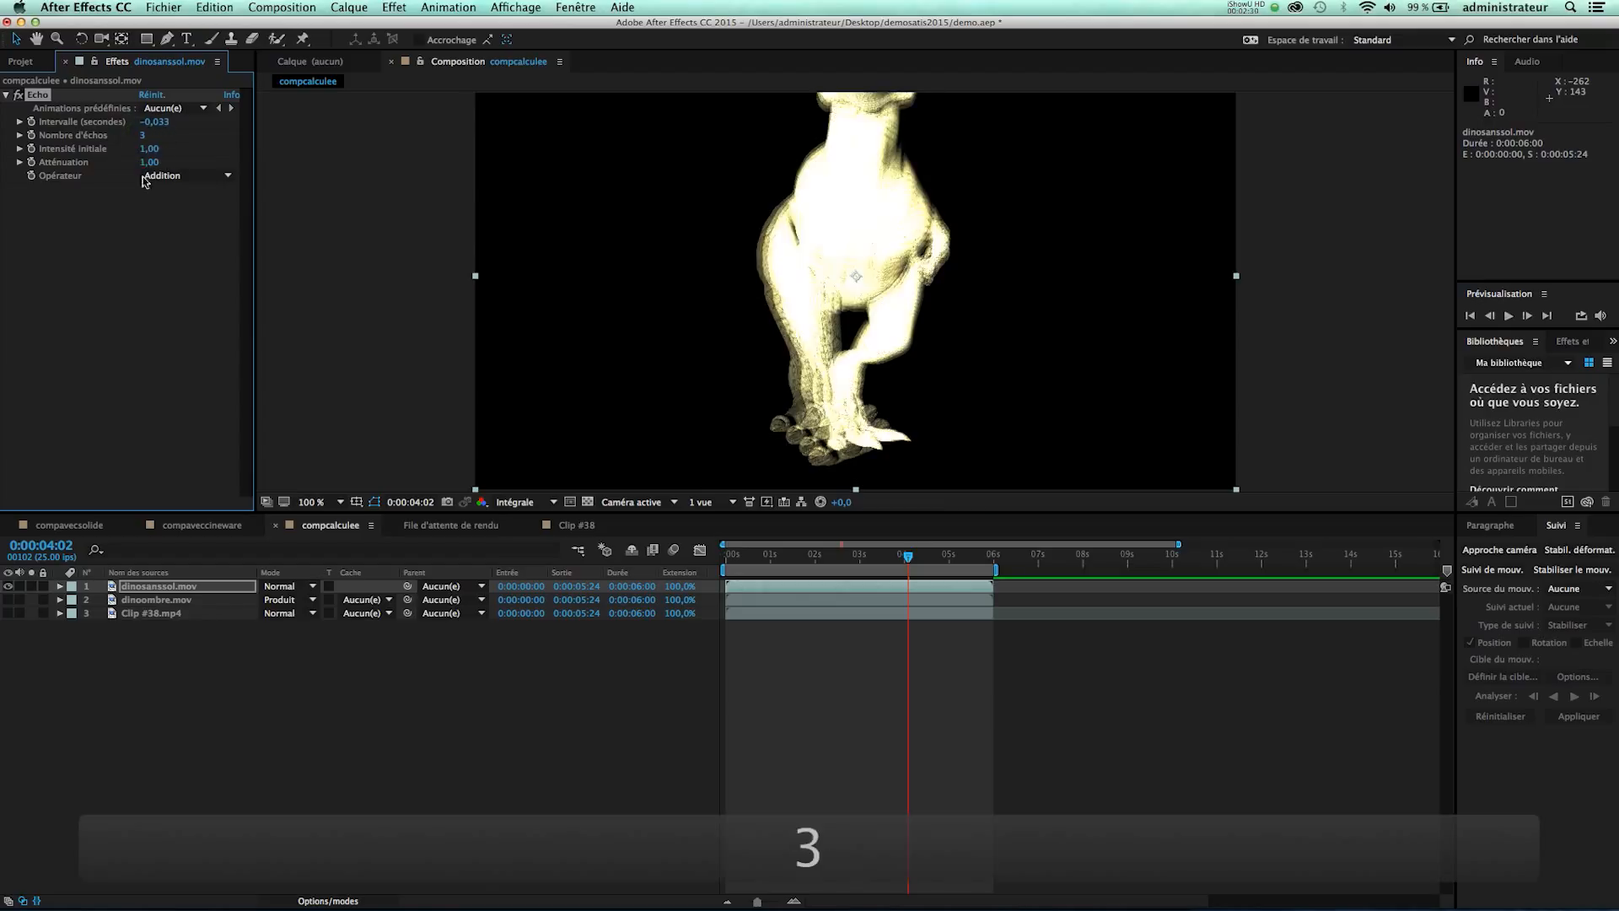
Set the Echo interval to -1 second and the operator to Combinaison en avant, and preview it with and without Clip #38.mp4.
click(153, 124)
text(-1)
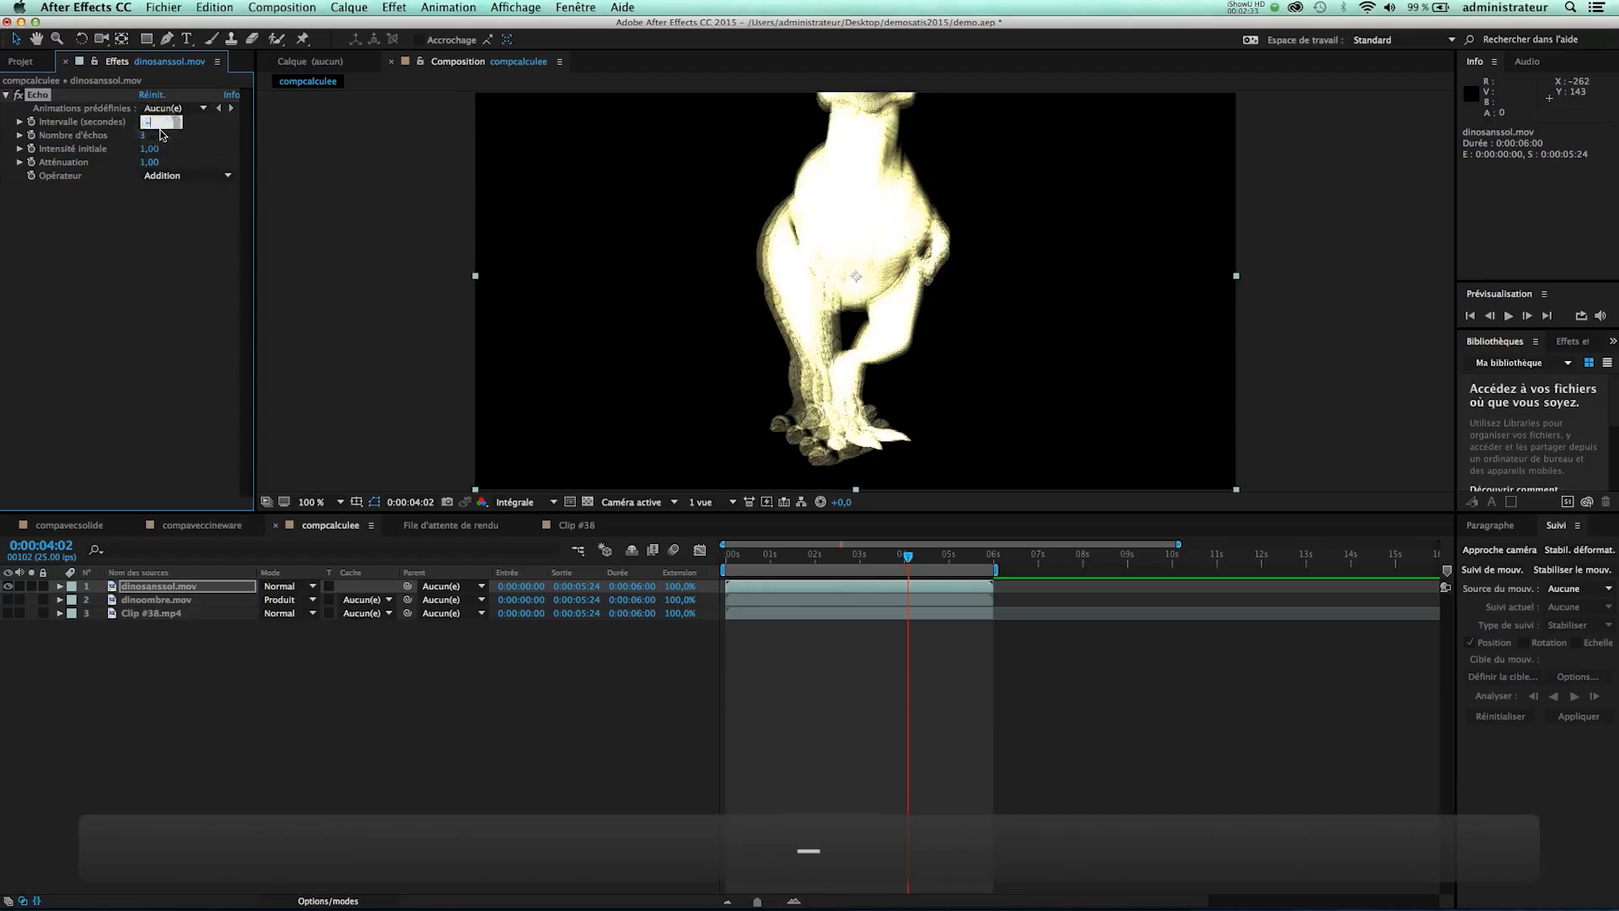
key(Return)
click(159, 175)
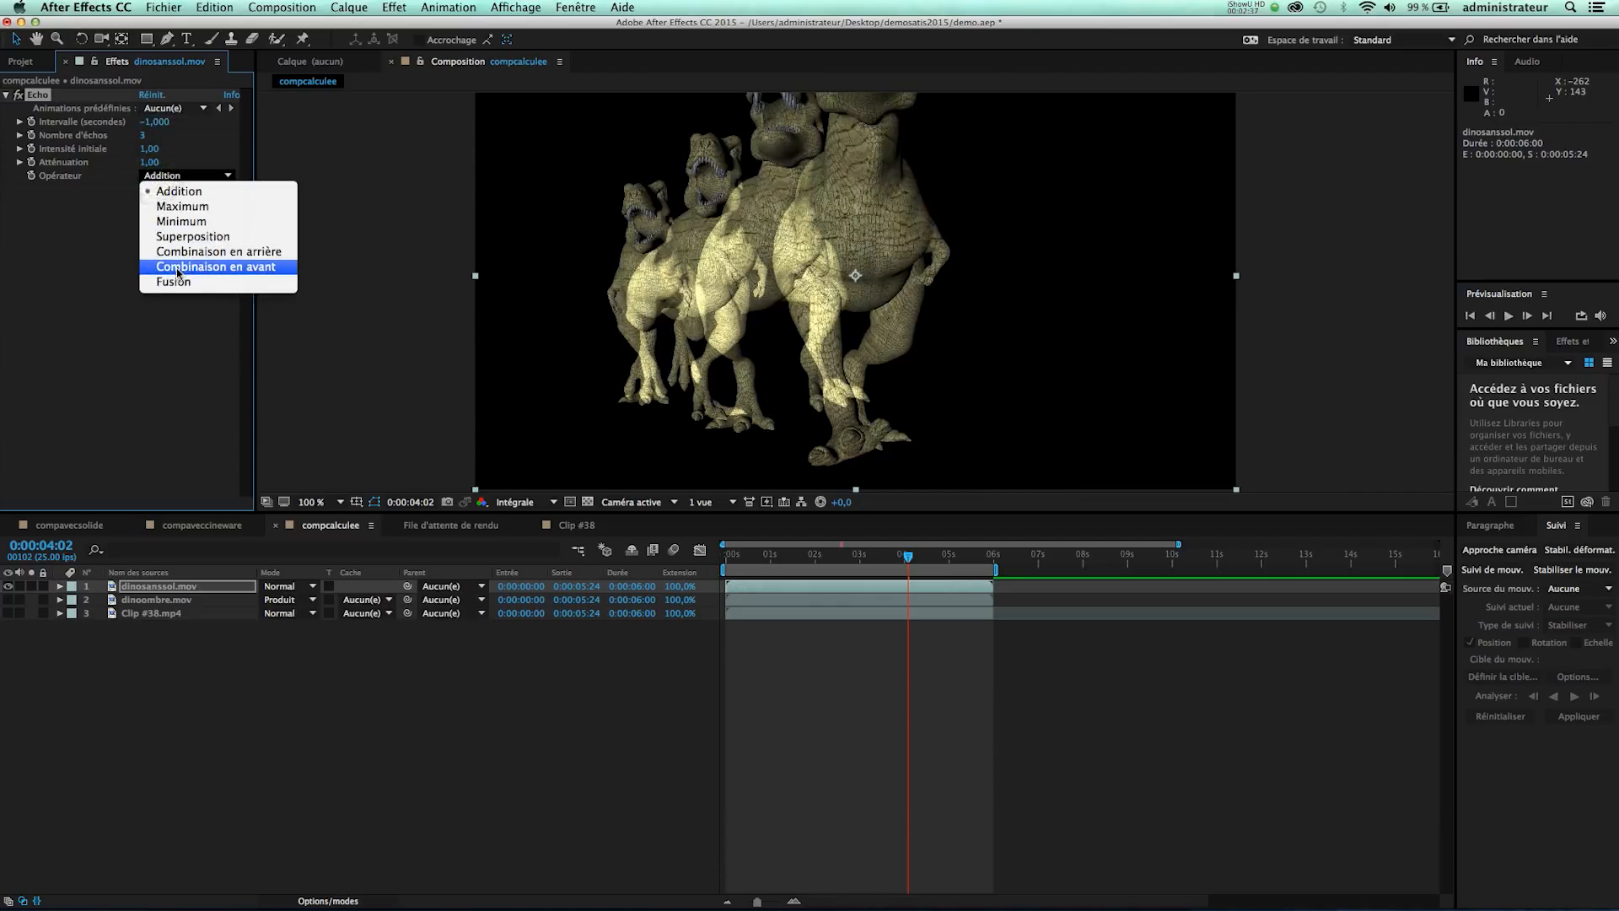
click(175, 268)
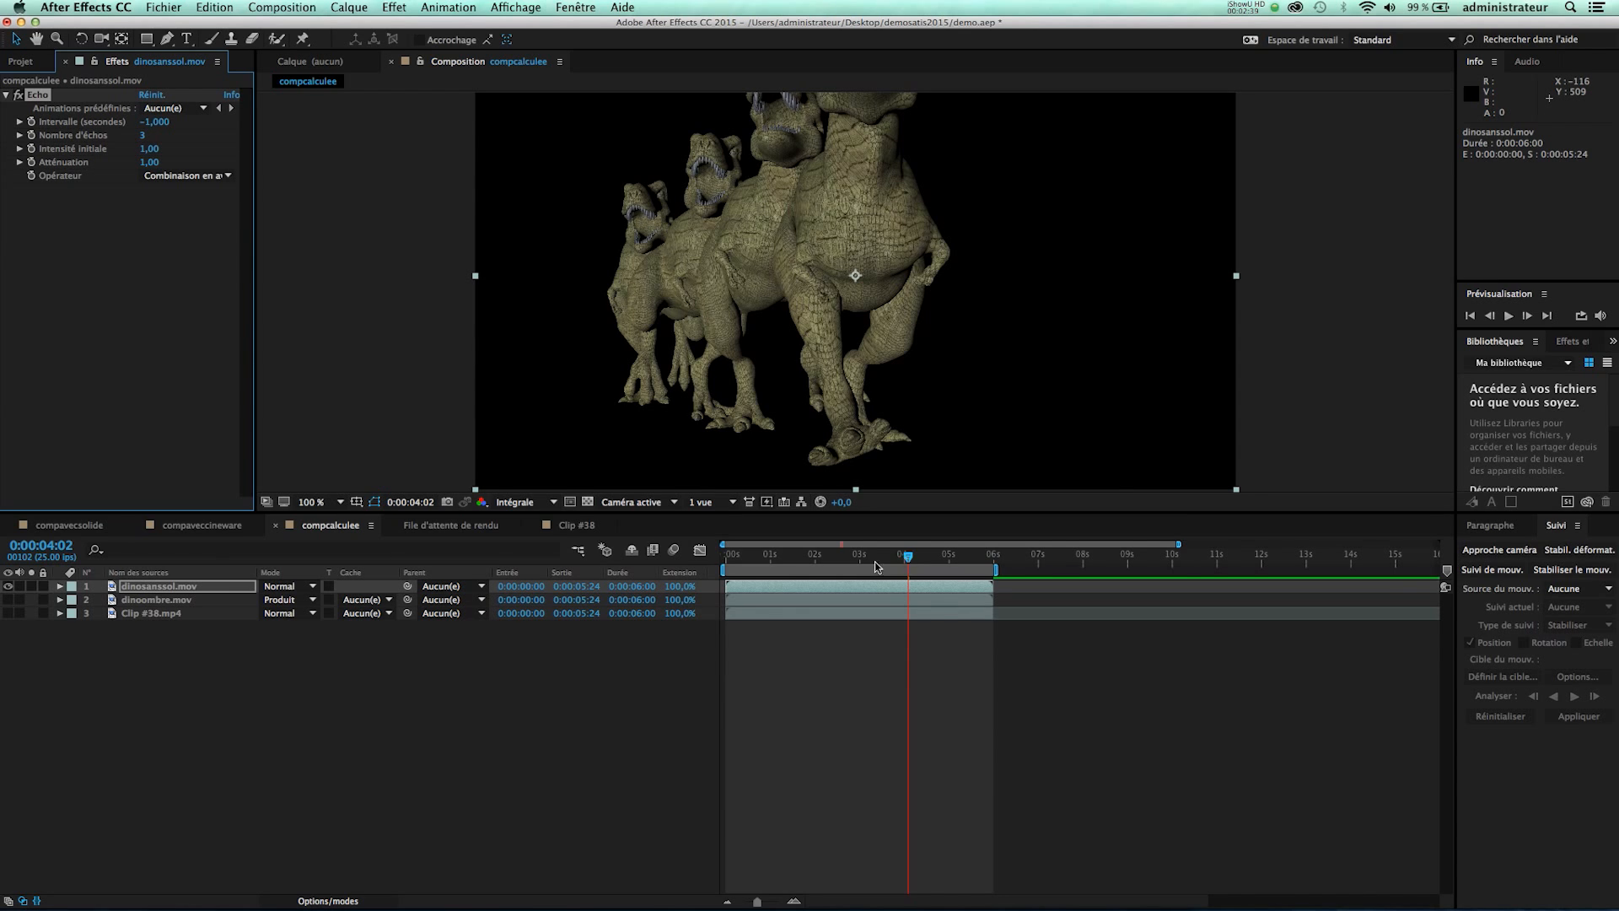
key(space)
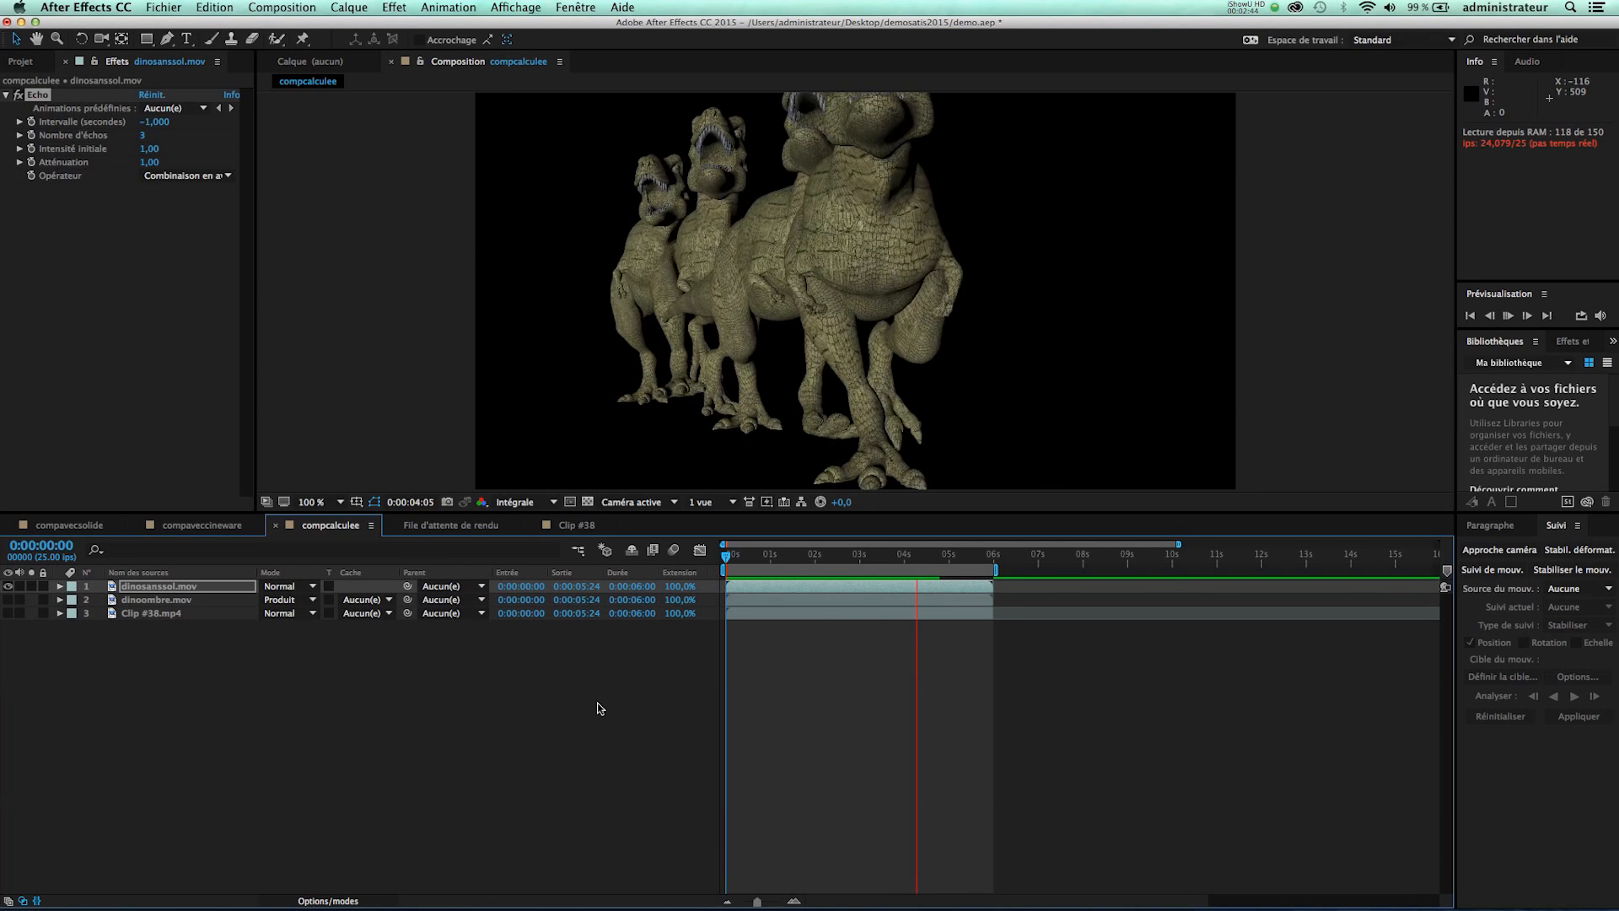
click(6, 615)
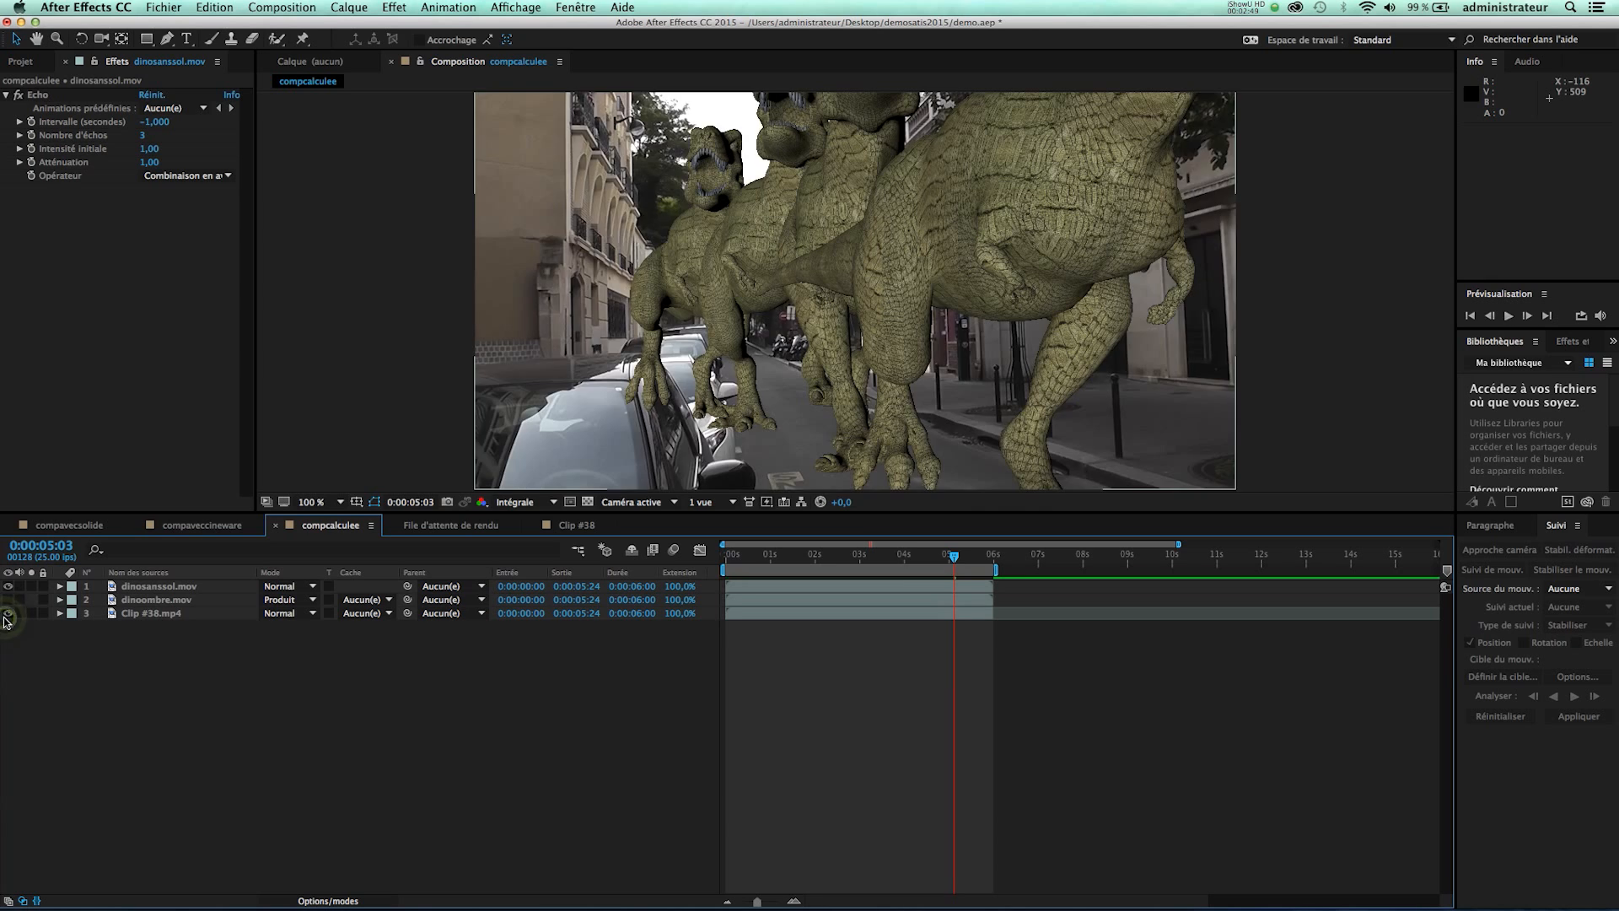
click(8, 614)
Remove Echo from dinosanssol.mov and show dinoombre.mov and Clip #38.mp4 again at the start of the composition.
click(38, 94)
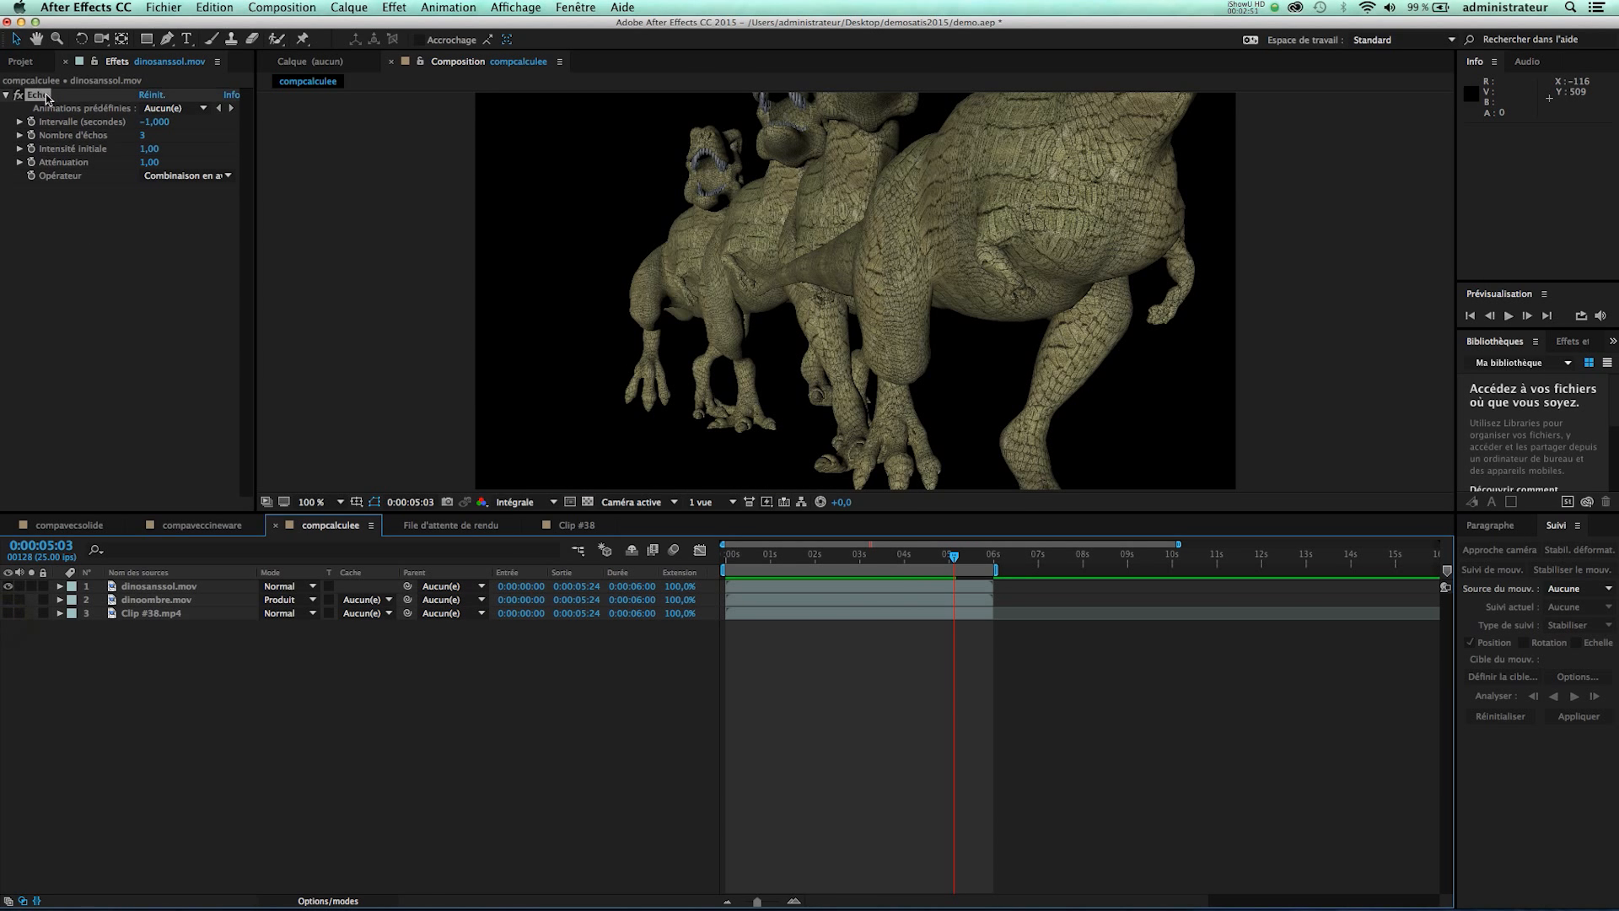
key(Delete)
drag(954, 558, 3, 605)
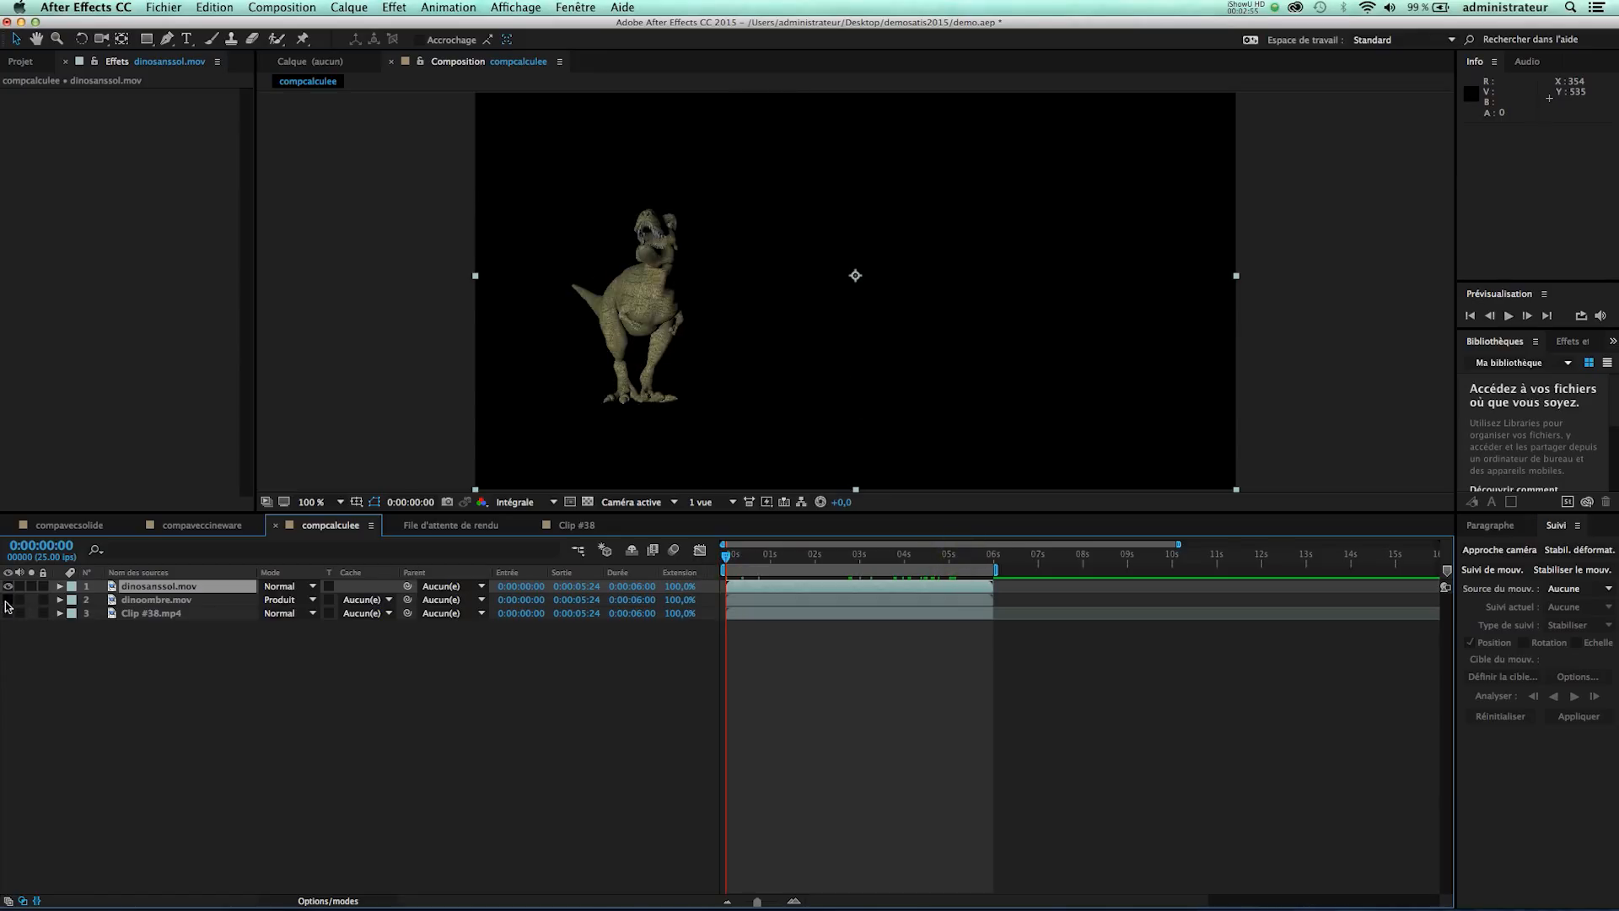
click(8, 614)
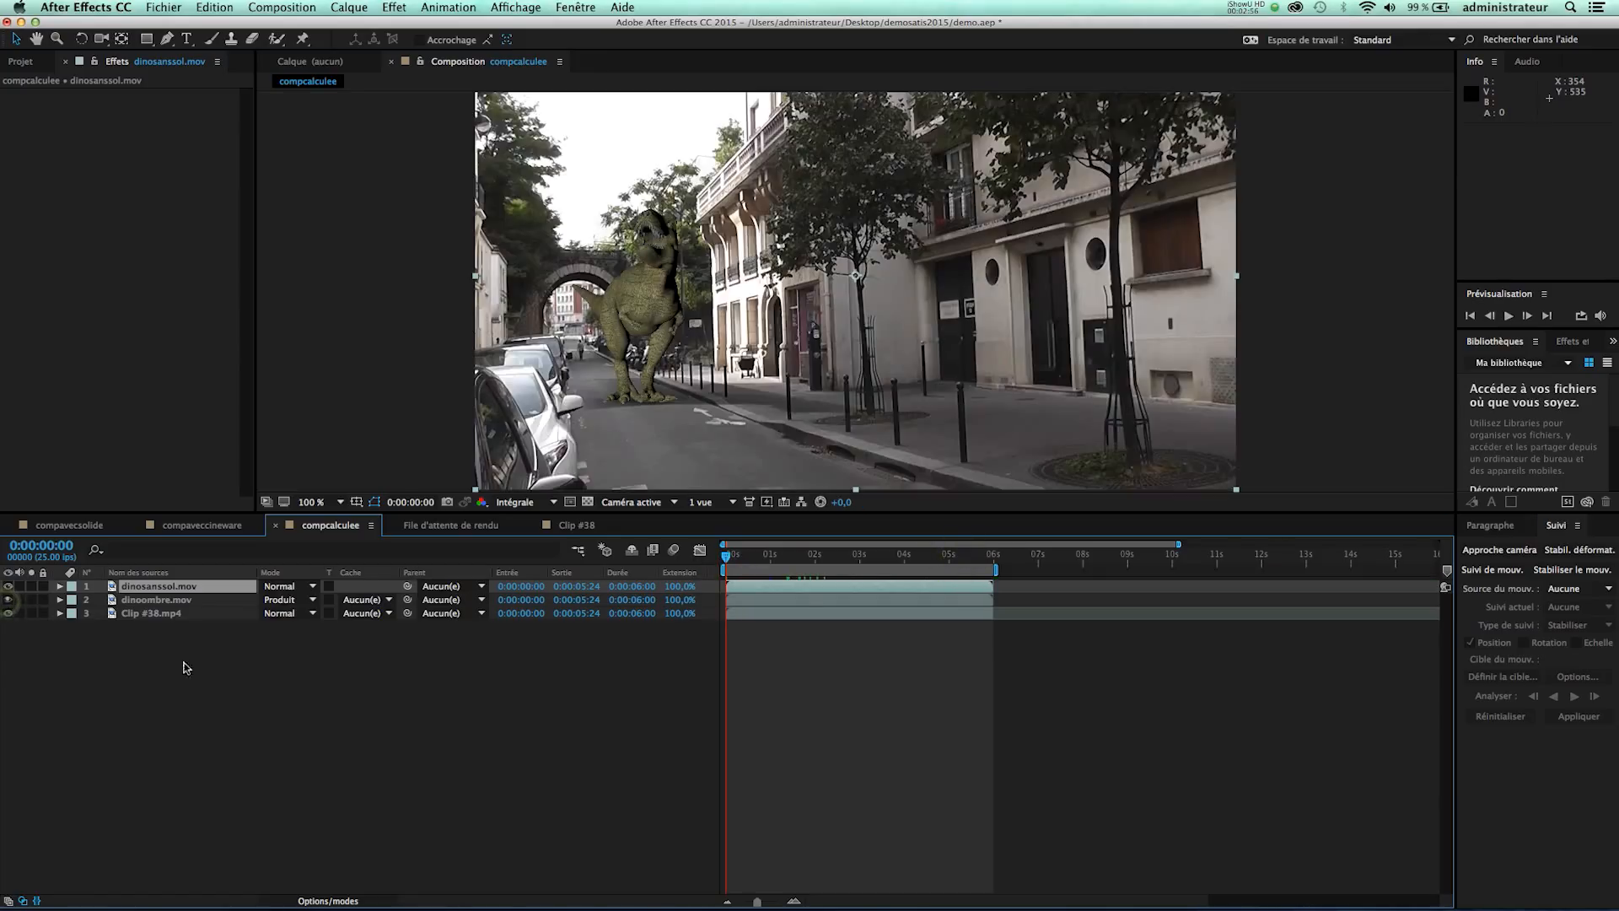
Create a 960 × 540 px cyan solid above the other layers and apply the Bruit fractal effect to it.
click(412, 7)
mouse_move(371, 26)
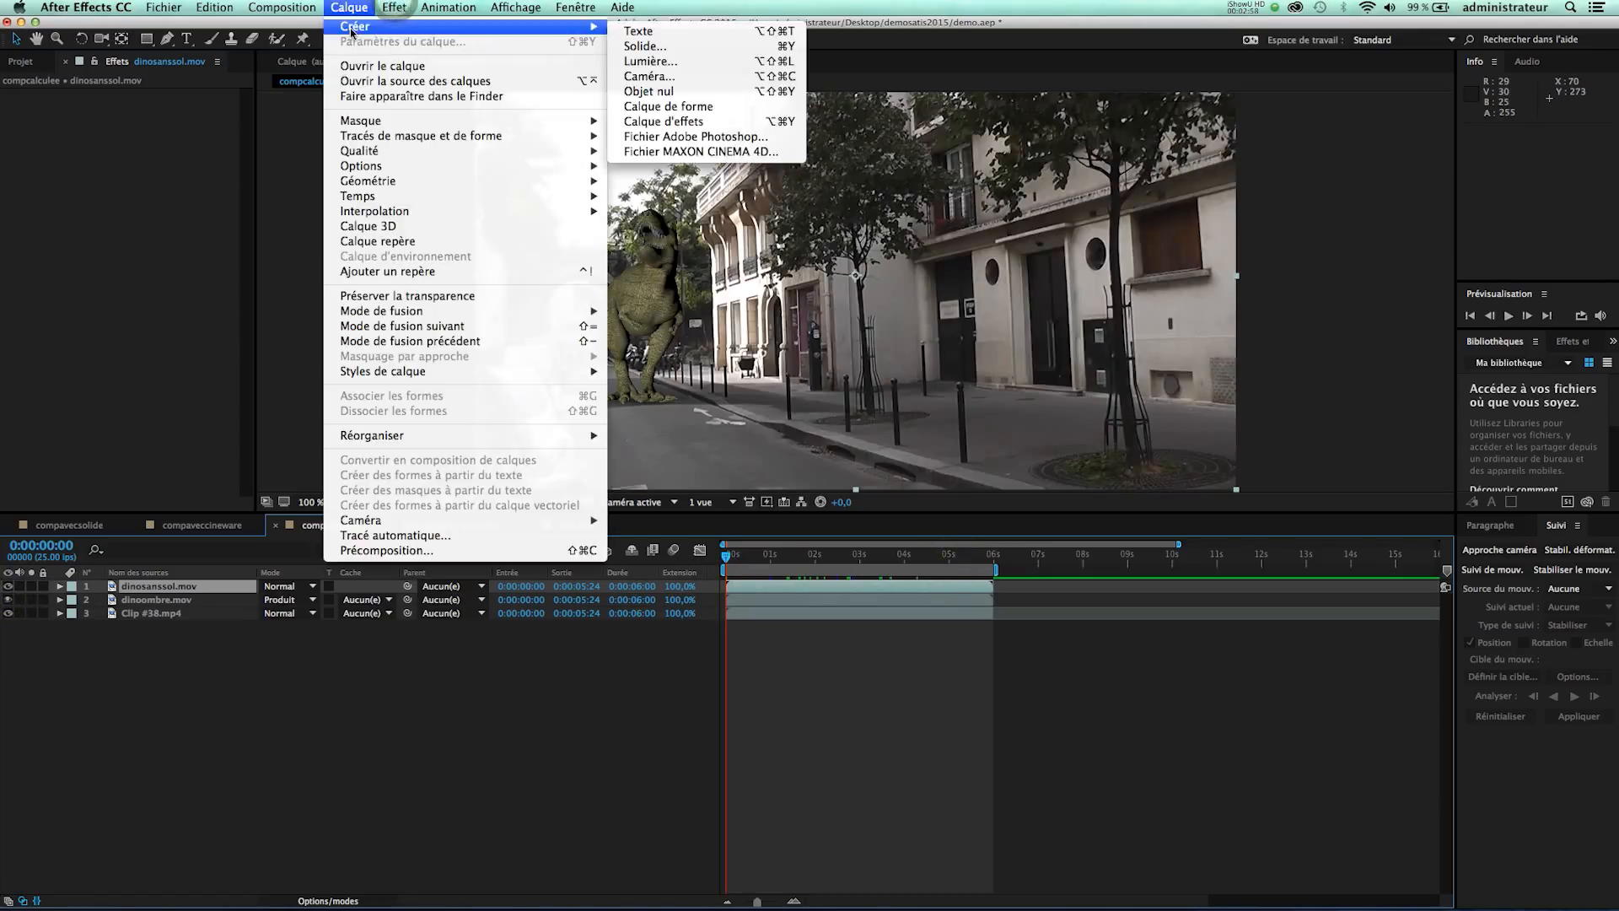
click(679, 53)
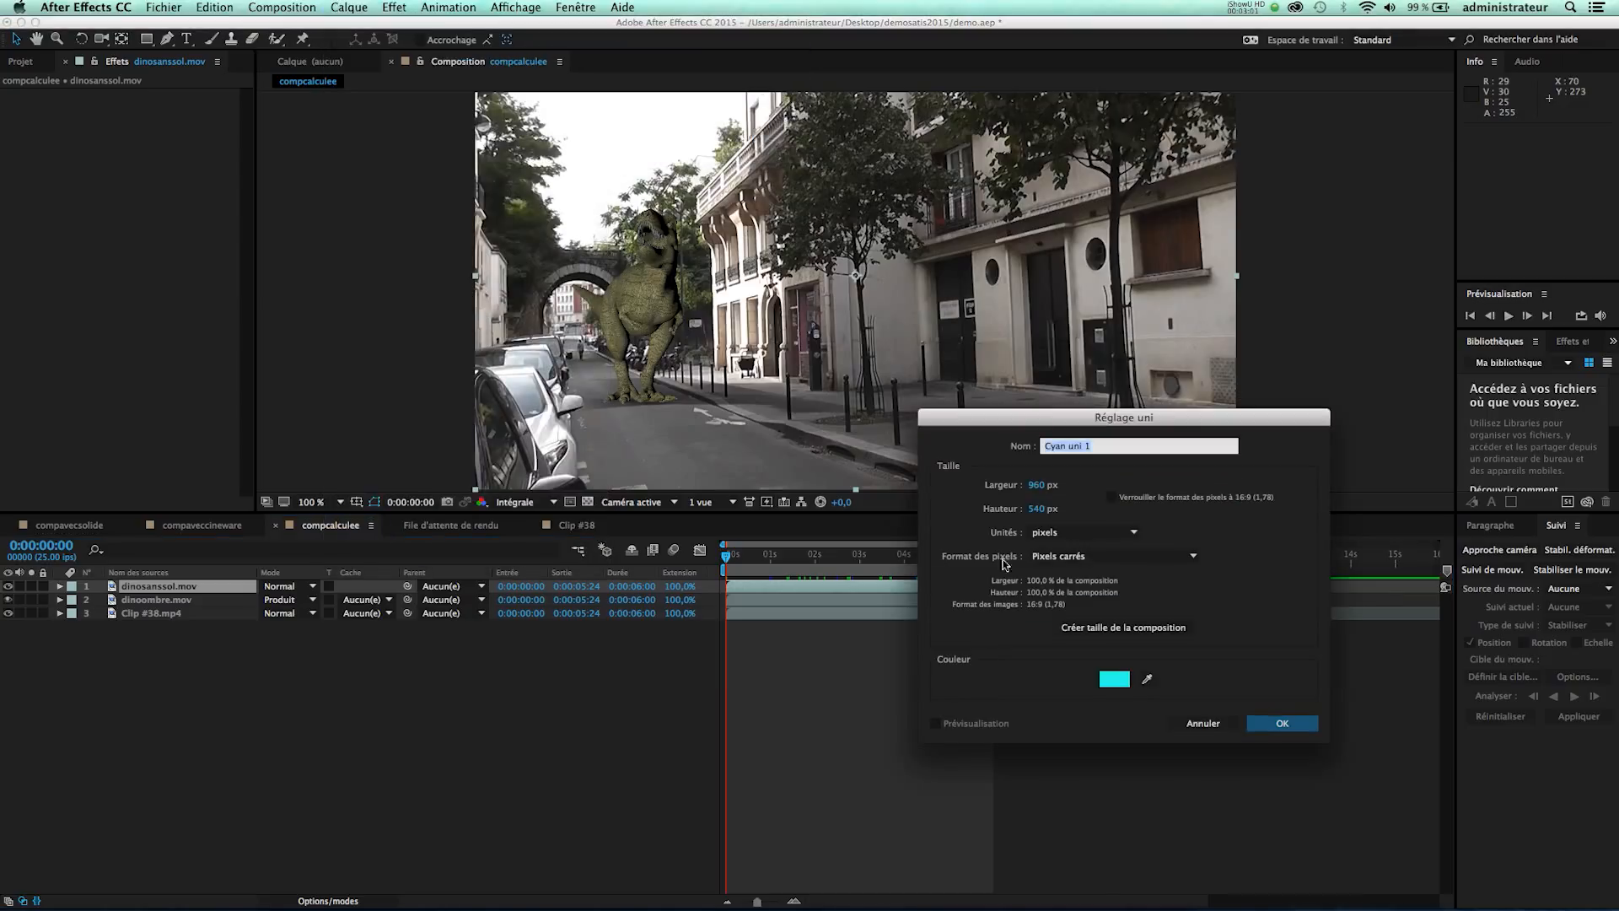
click(1282, 723)
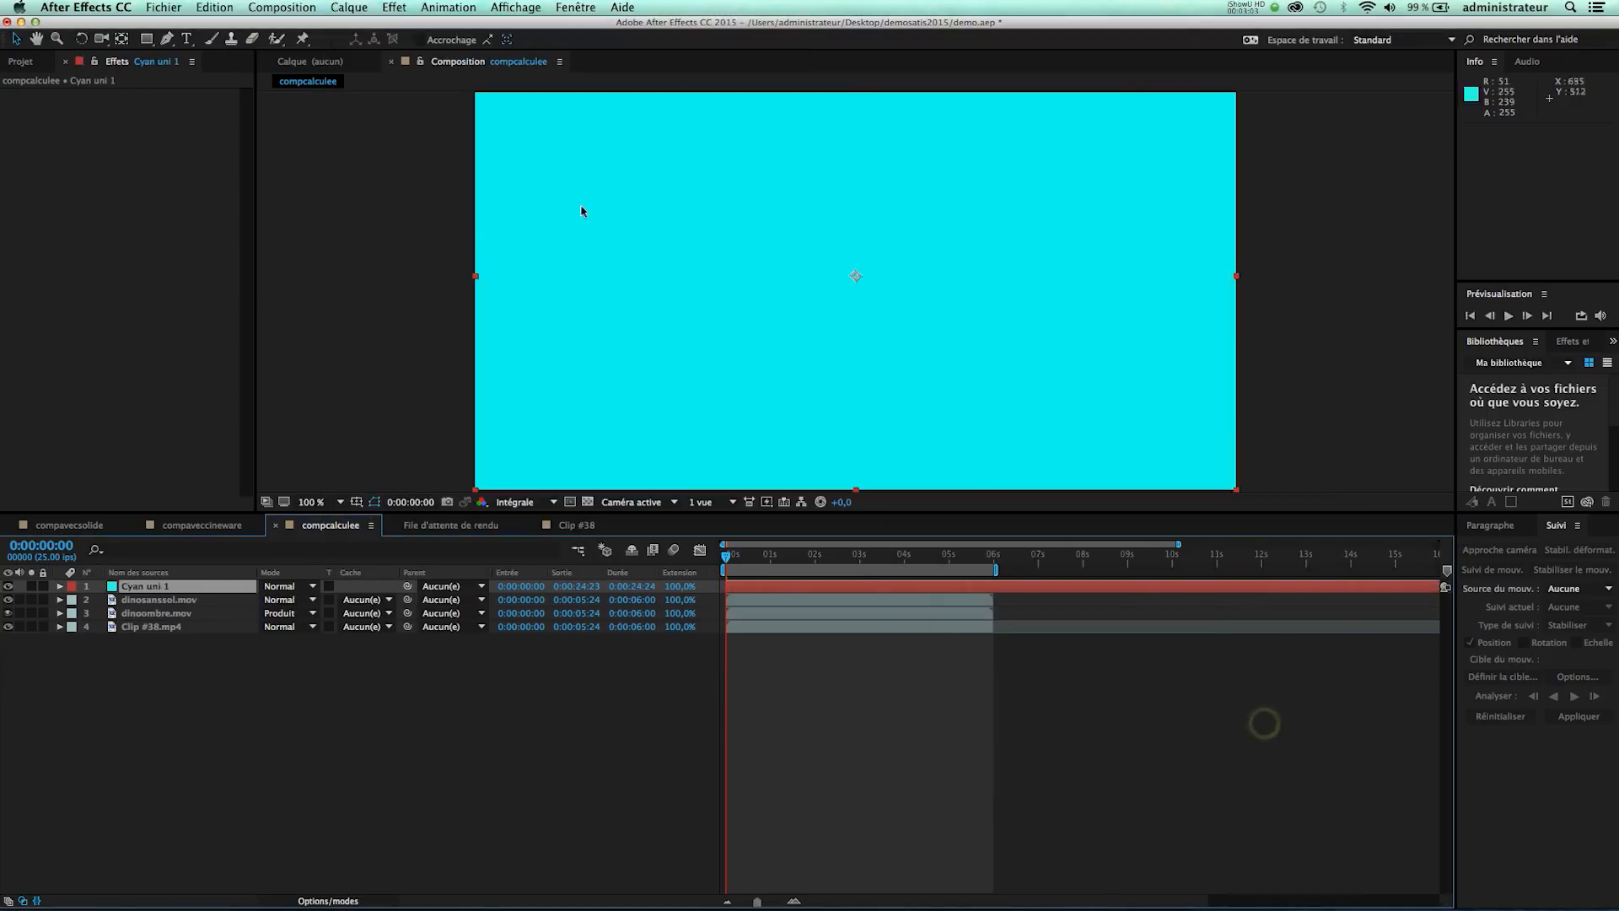
click(384, 7)
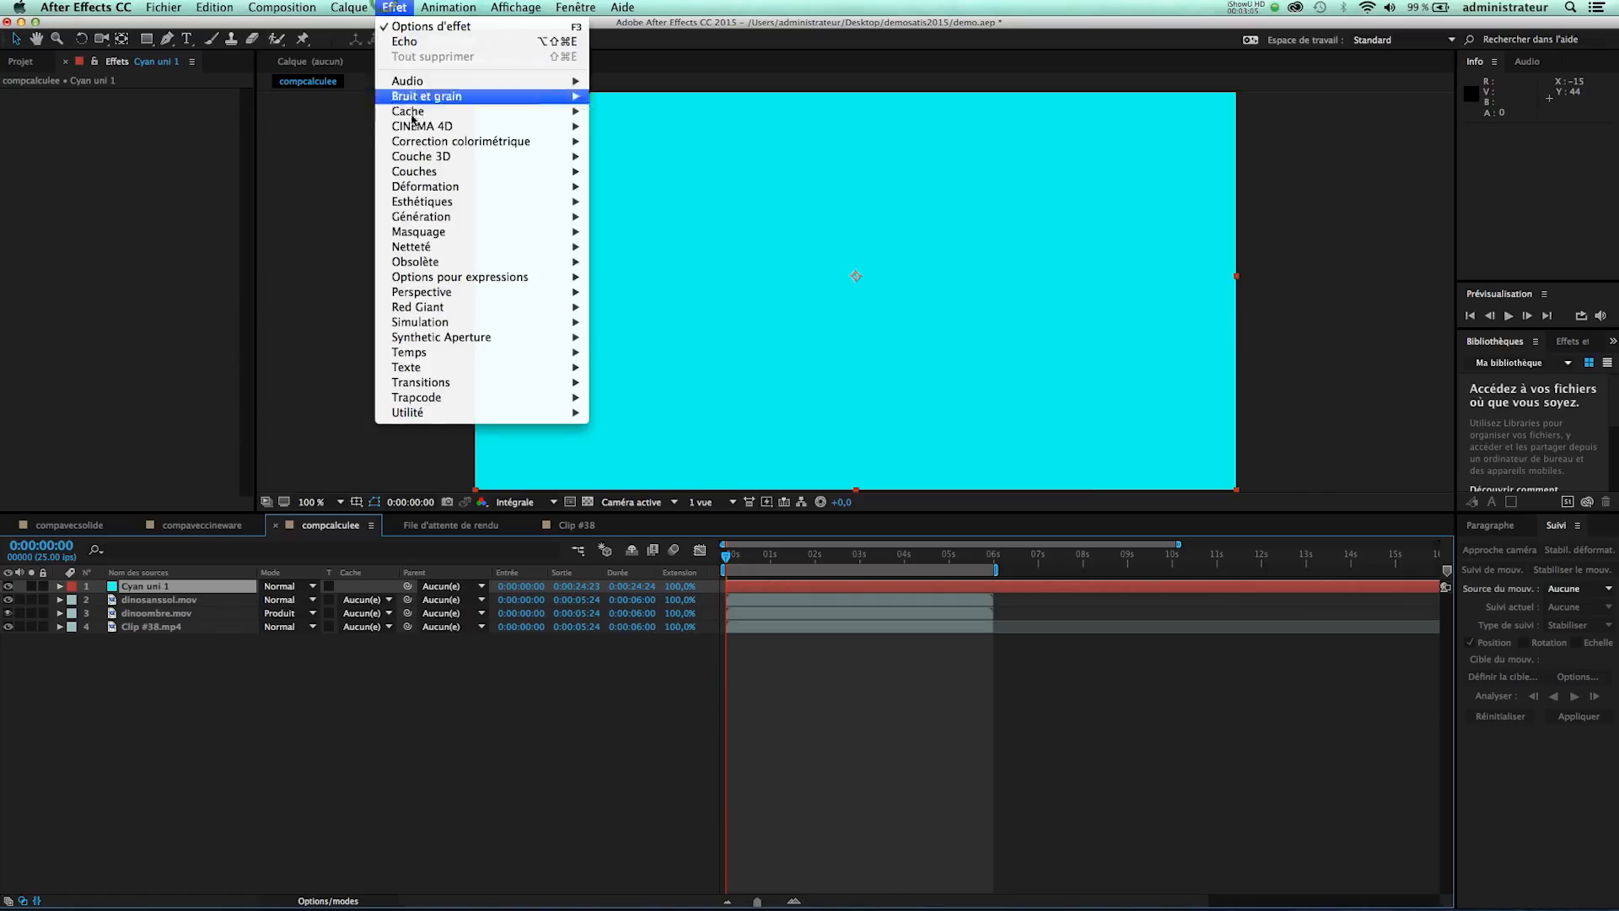
mouse_move(506, 97)
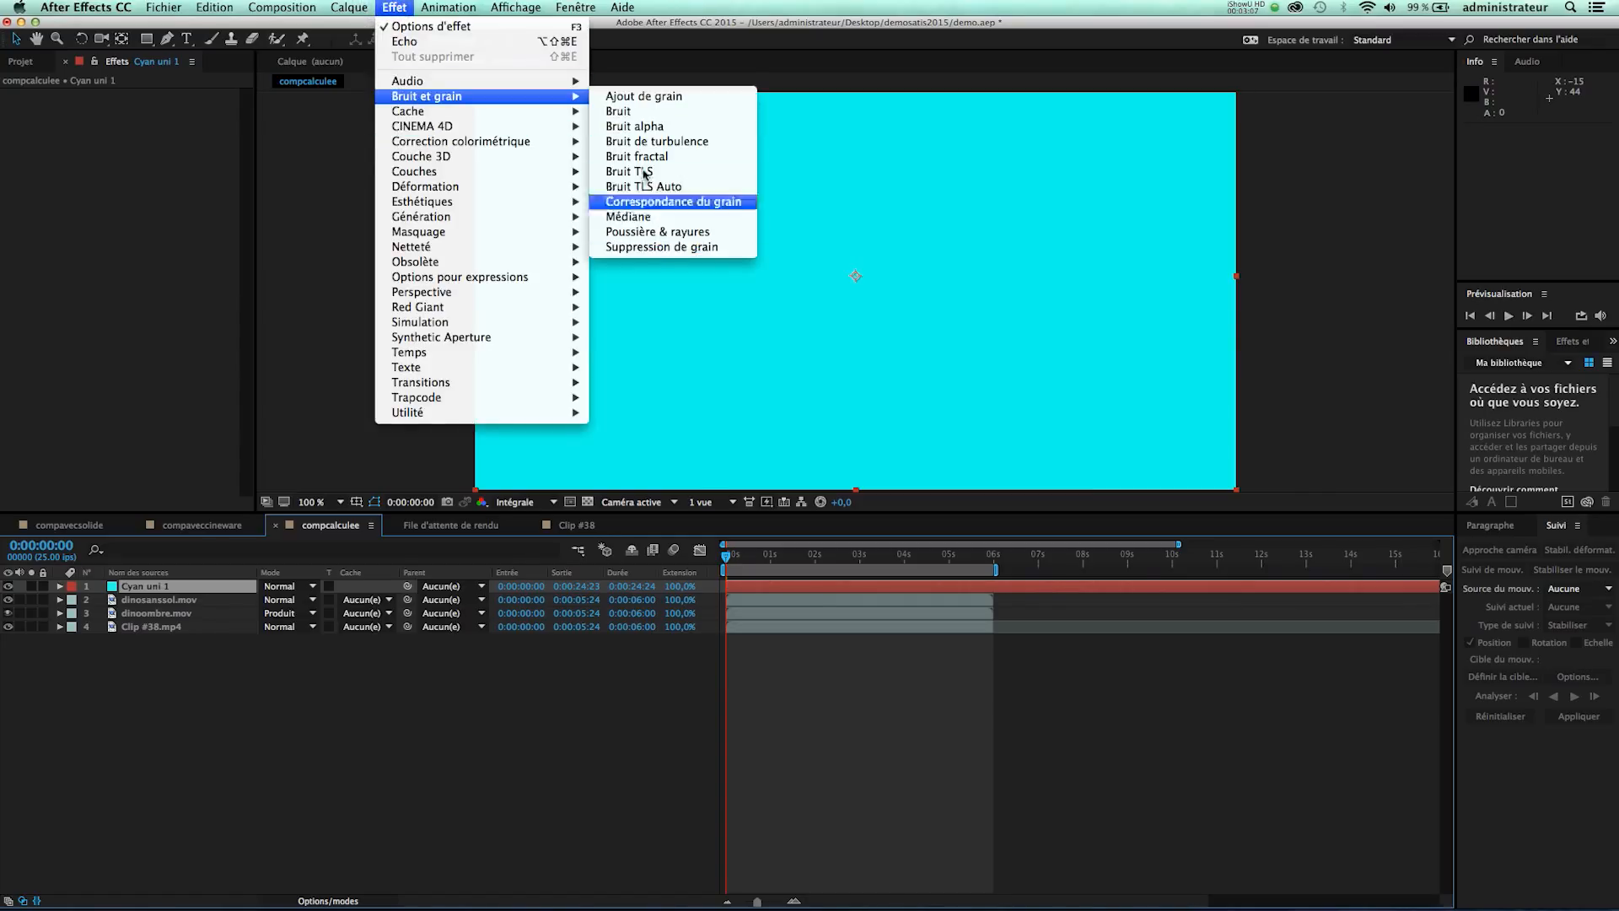
mouse_move(425, 96)
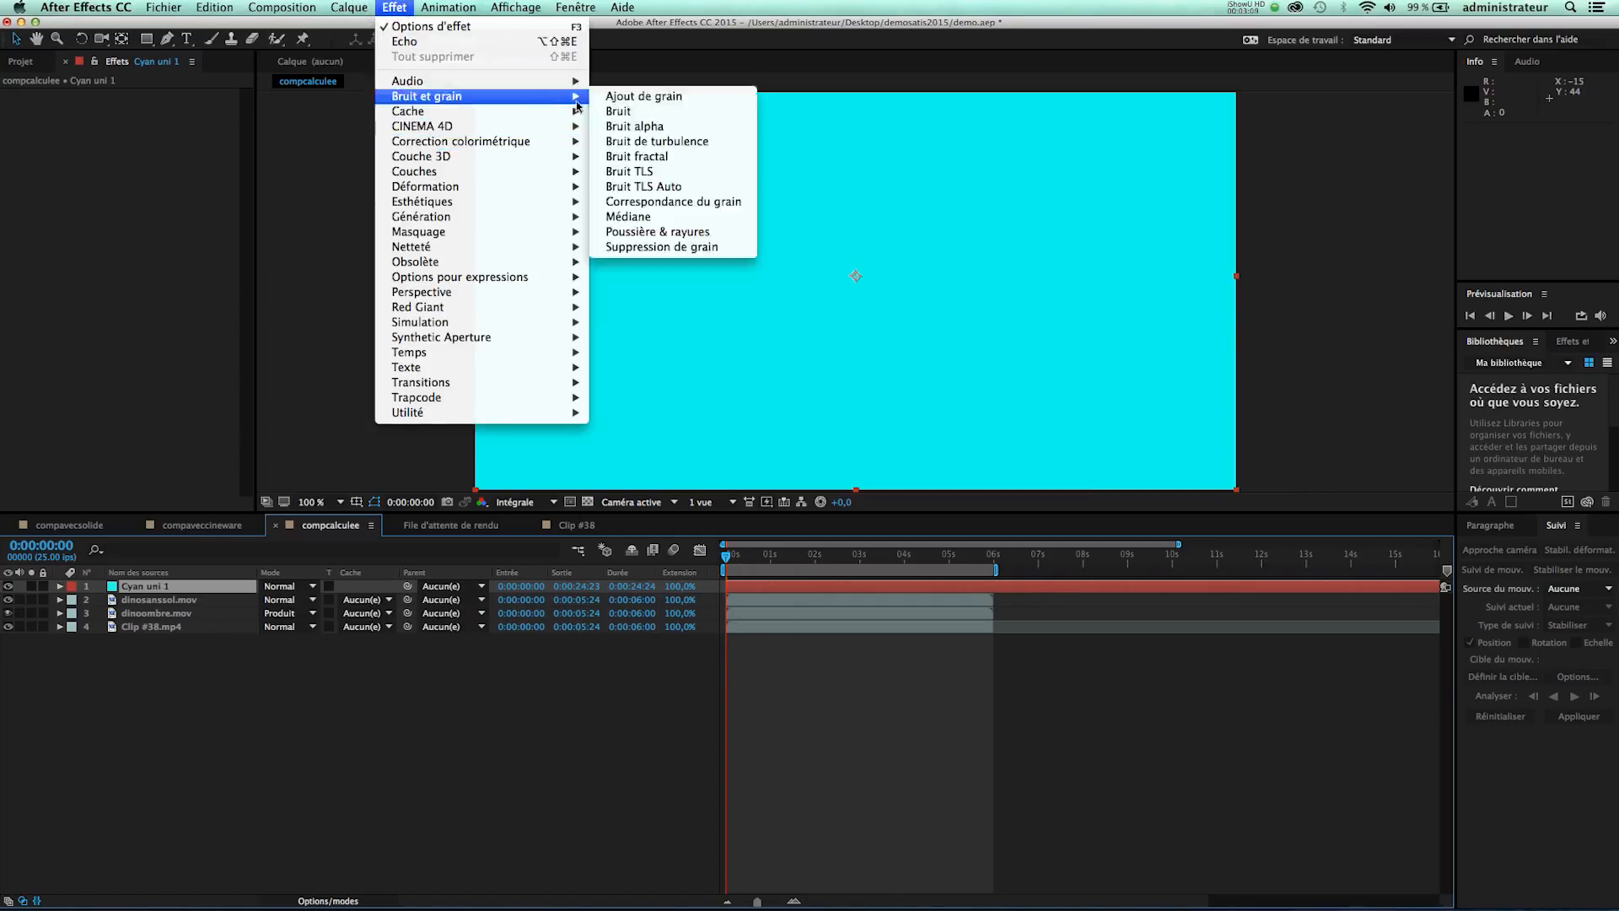
click(637, 156)
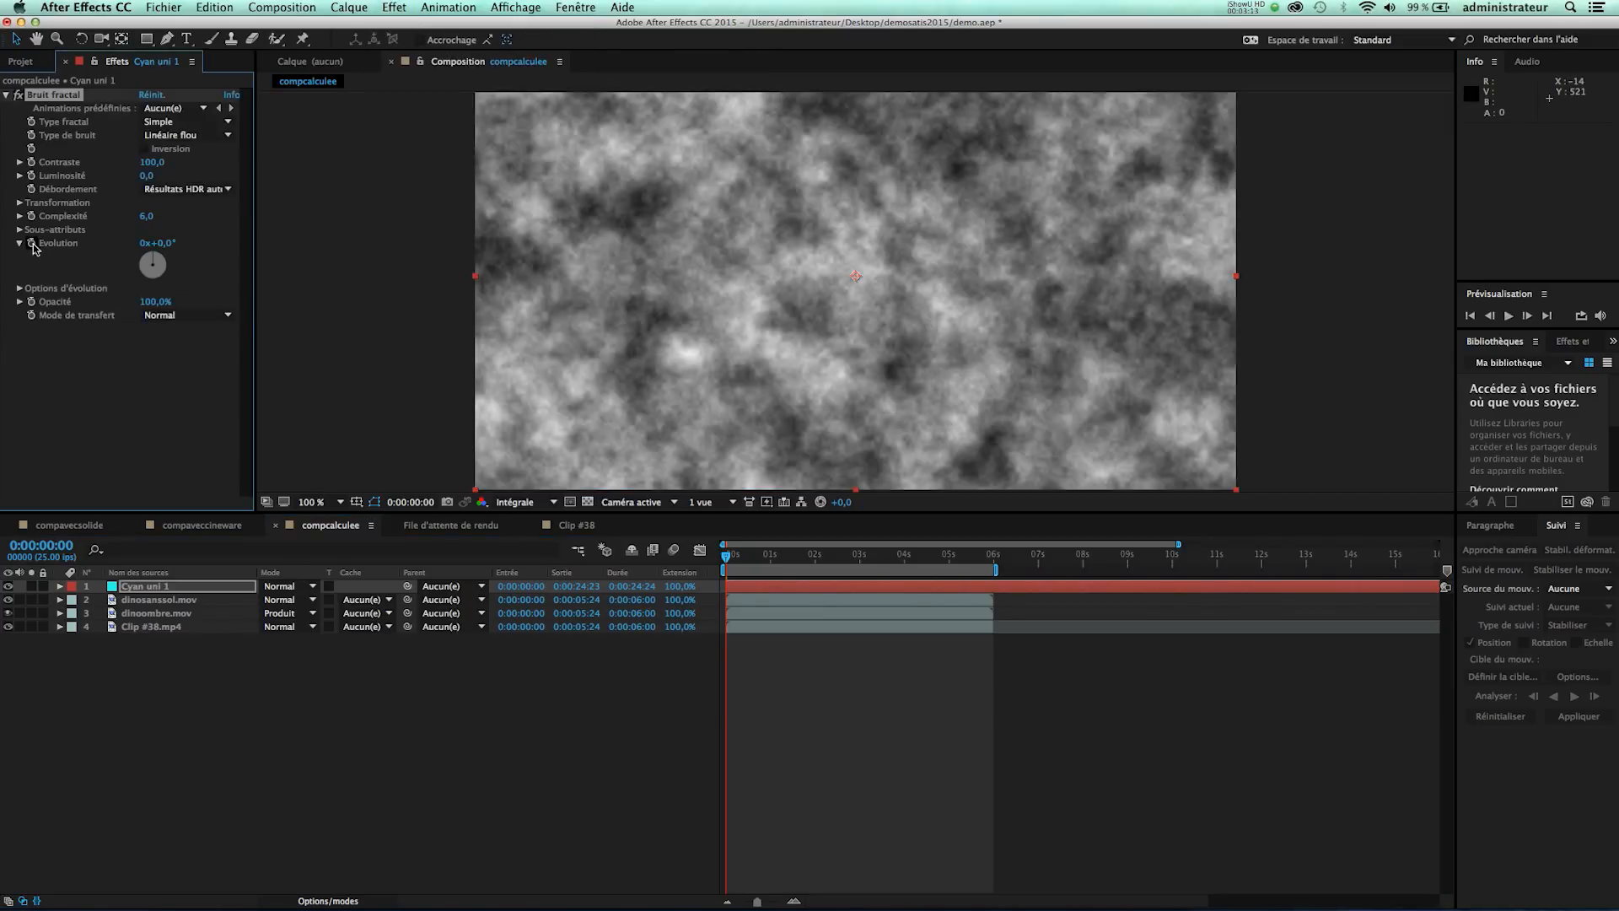
Animate the Bruit fractal Evolution from 0 at the composition's start to 3 revolutions at 0:00:05:17, and scrub through the animation.
drag(751, 561, 979, 561)
click(144, 245)
text(3)
key(Return)
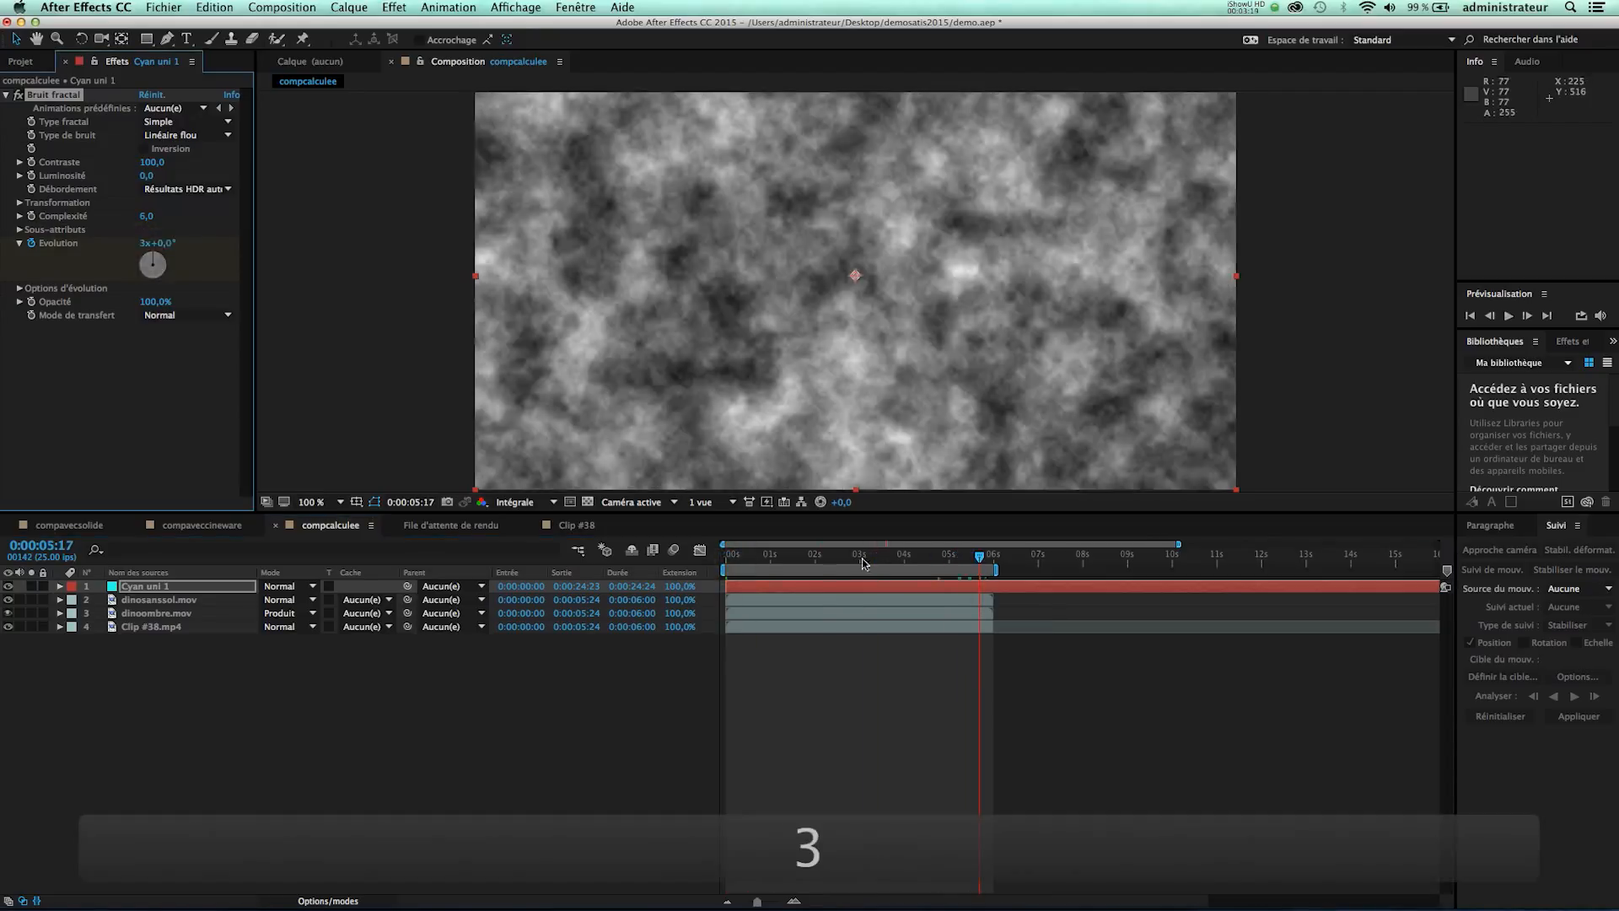
drag(978, 561, 760, 561)
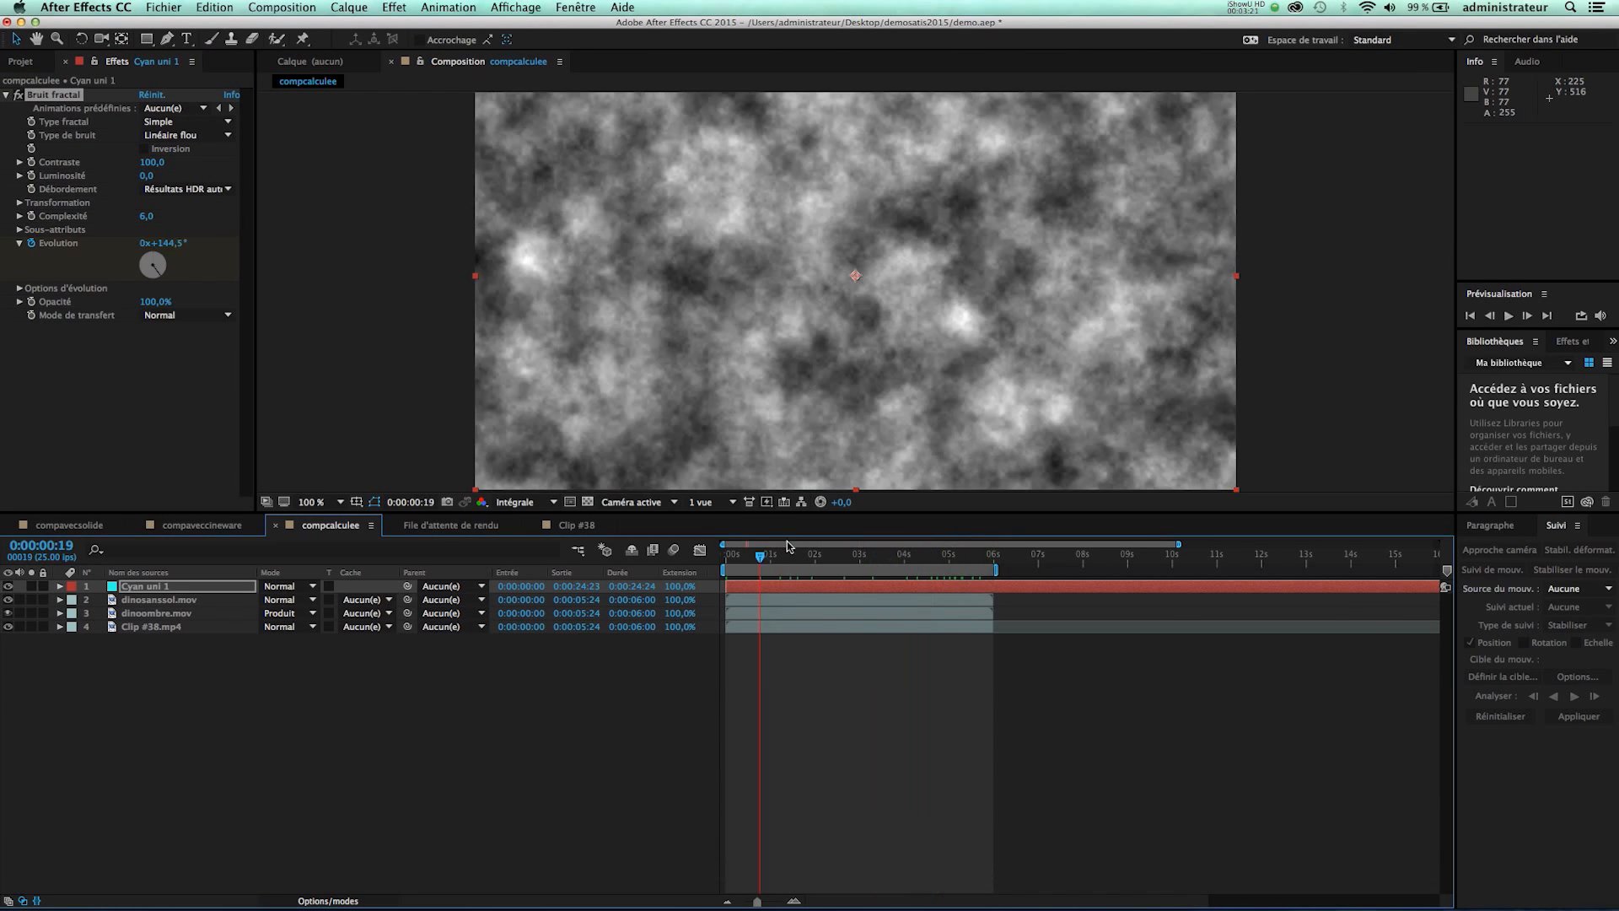
Set the blend mode of the fractal noise solid to Obscurcir and check the composite at 0:00:02:14.
click(173, 589)
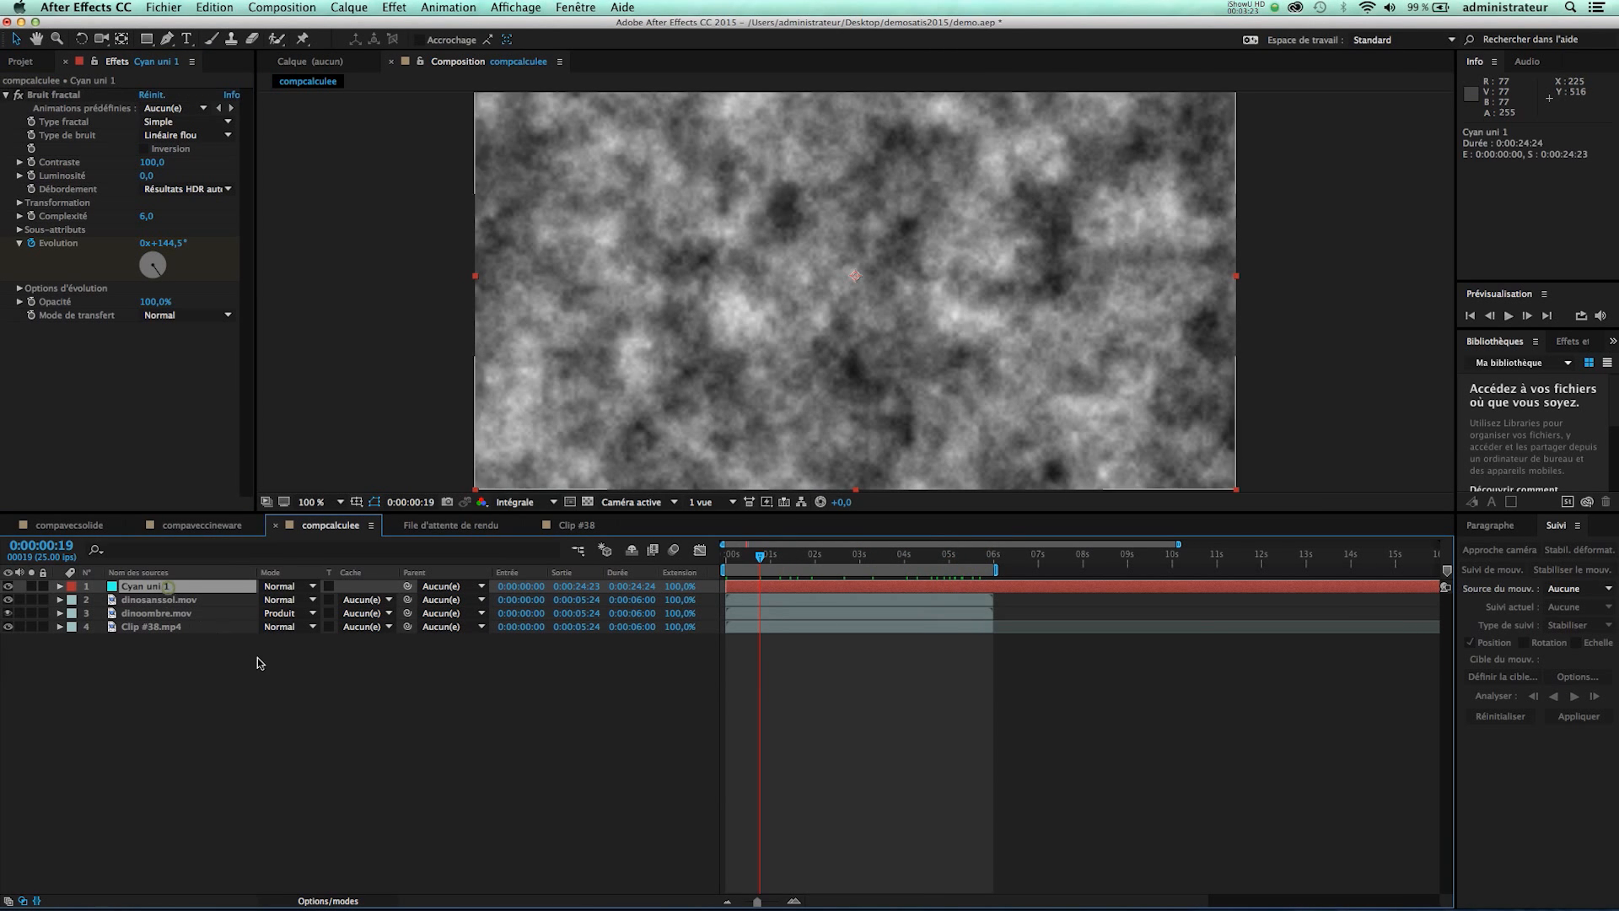
click(329, 899)
click(329, 899)
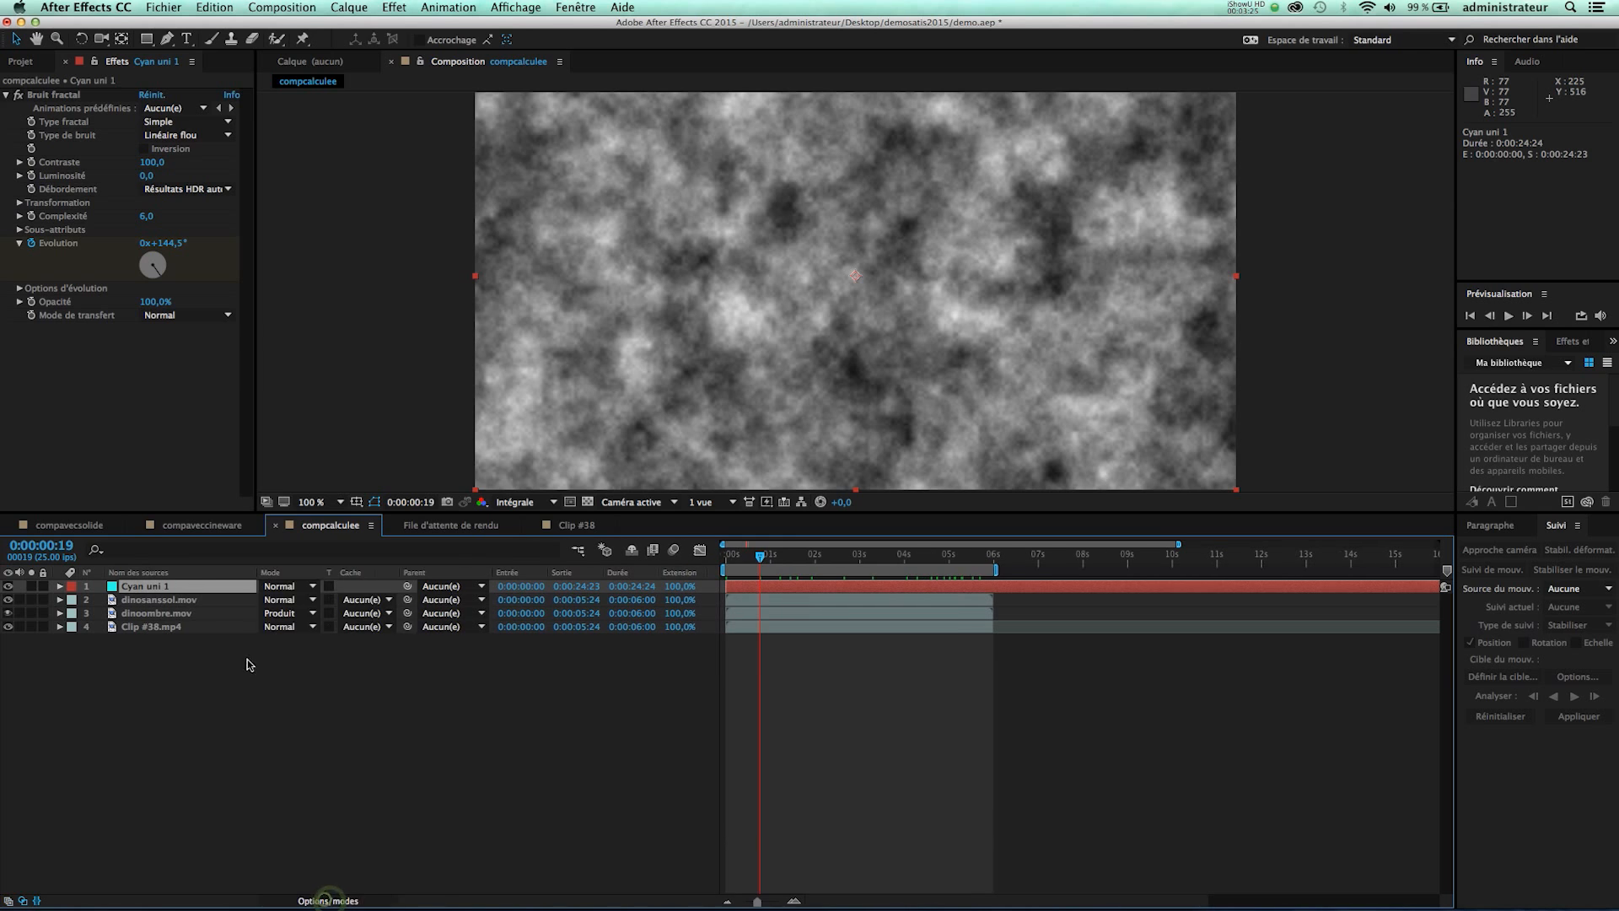
click(283, 587)
click(268, 326)
mouse_move(762, 560)
mouse_down()
mouse_move(856, 565)
mouse_move(736, 563)
mouse_up()
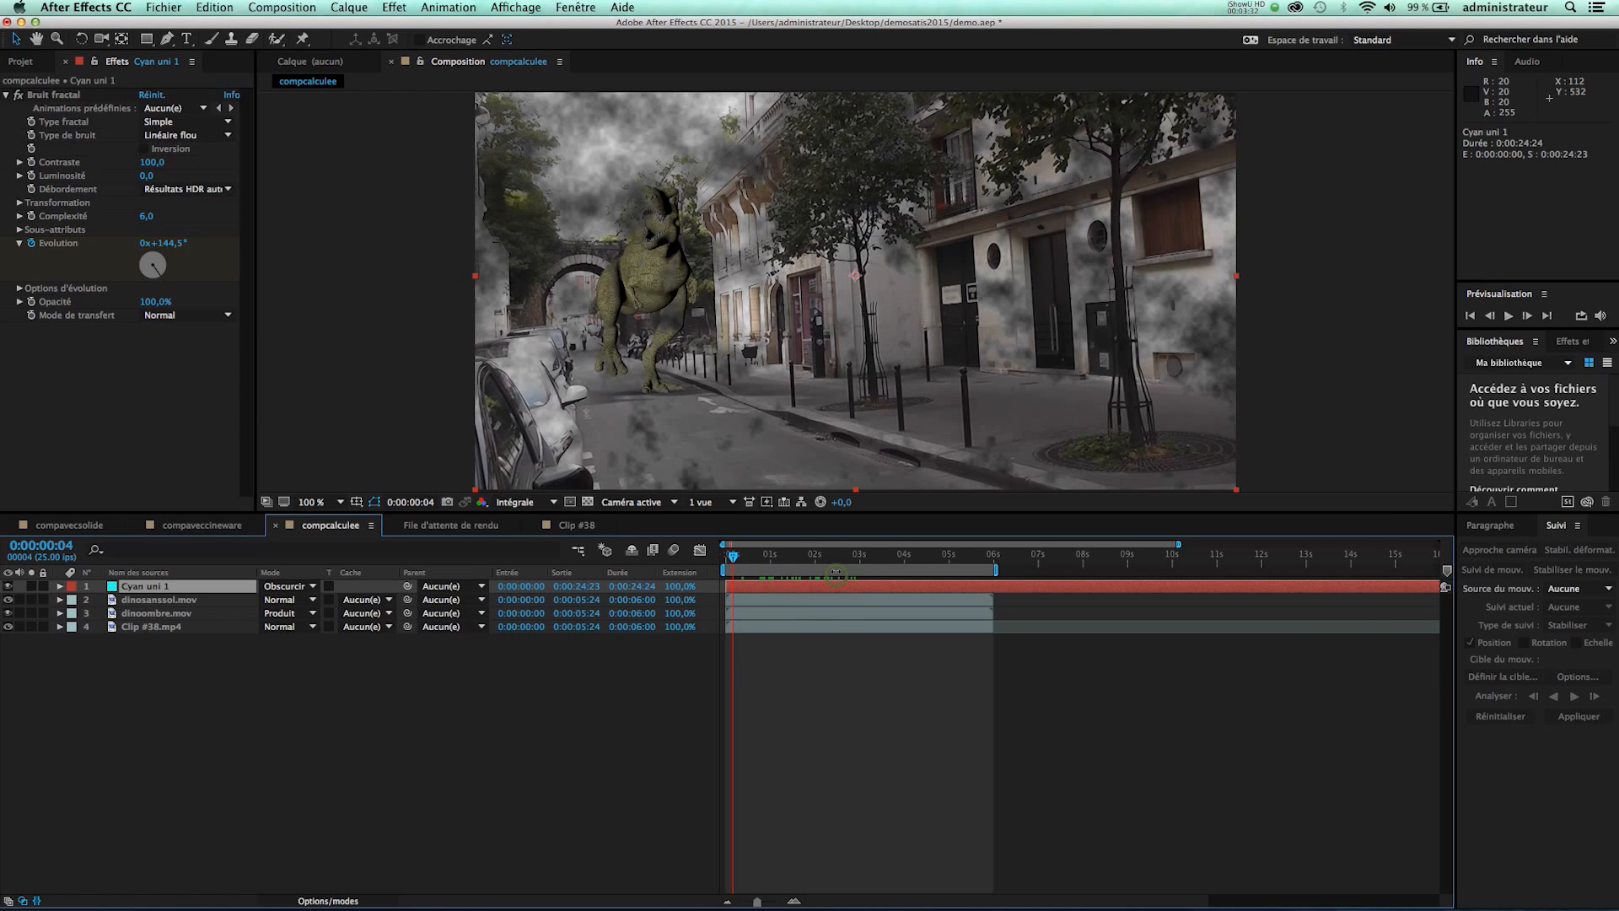
click(839, 564)
Set the blend mode of the fractal noise solid to Produit and preview the composition.
click(291, 586)
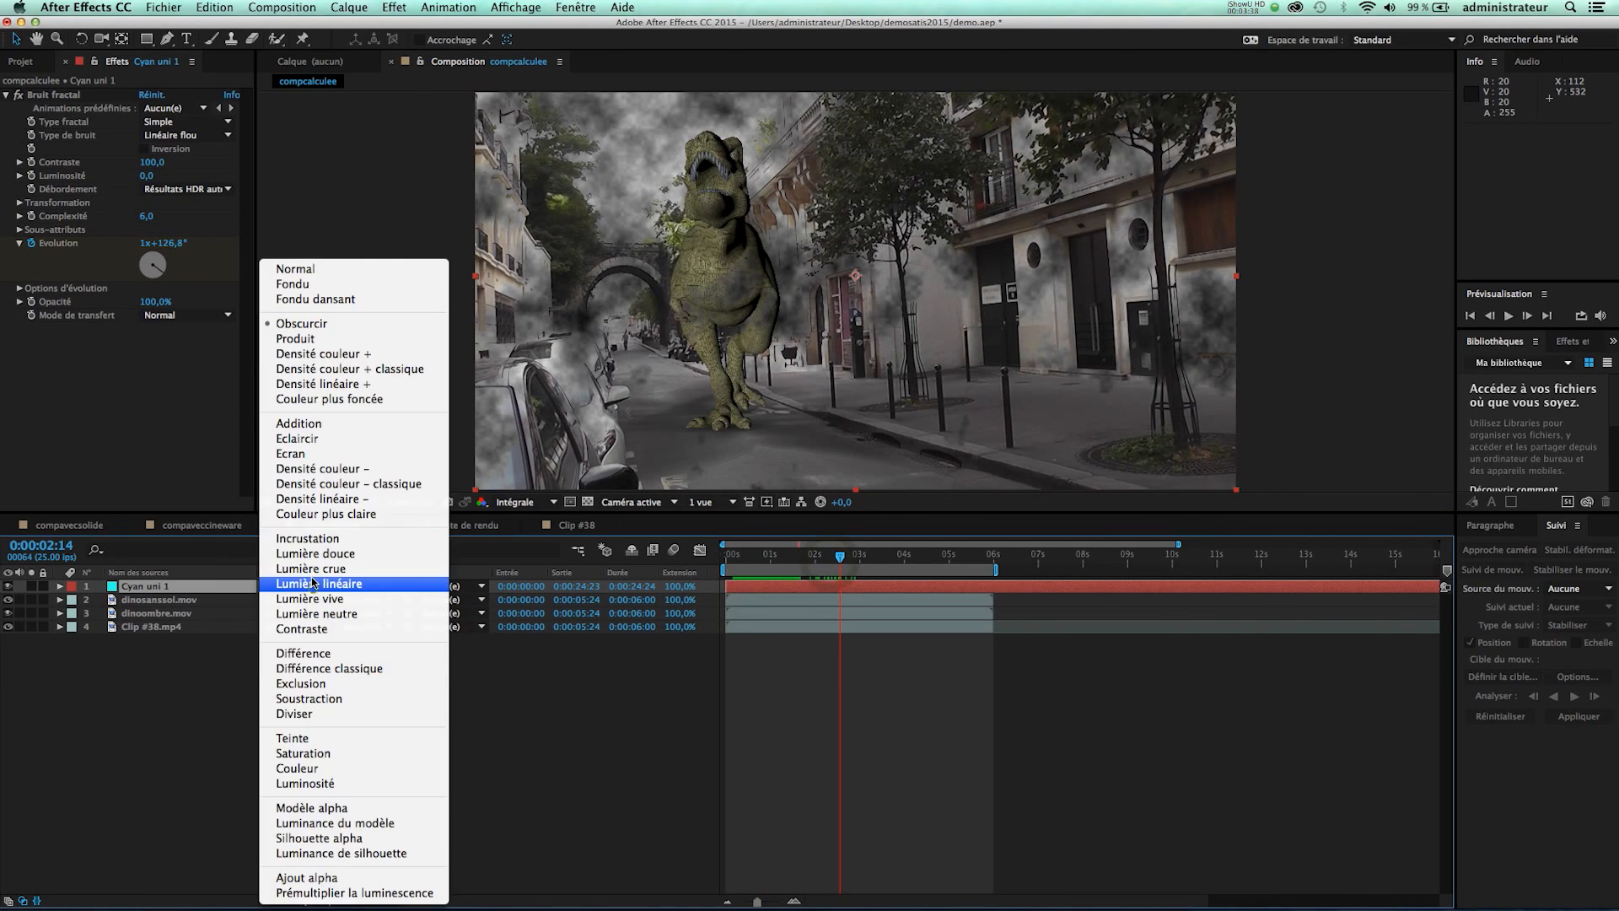
click(295, 338)
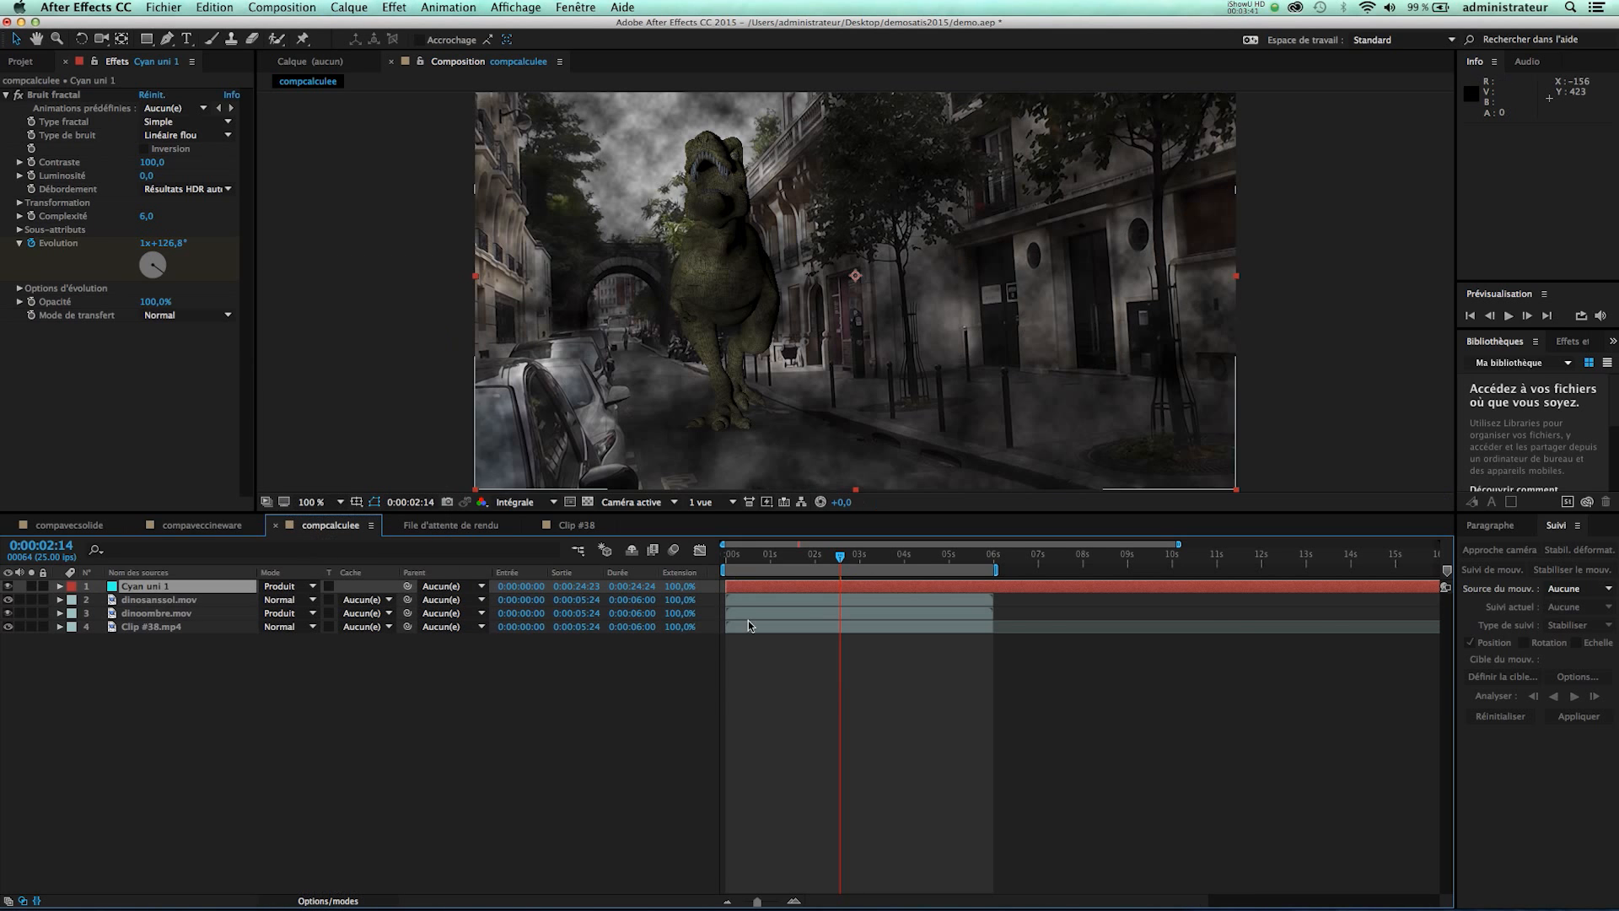
key(space)
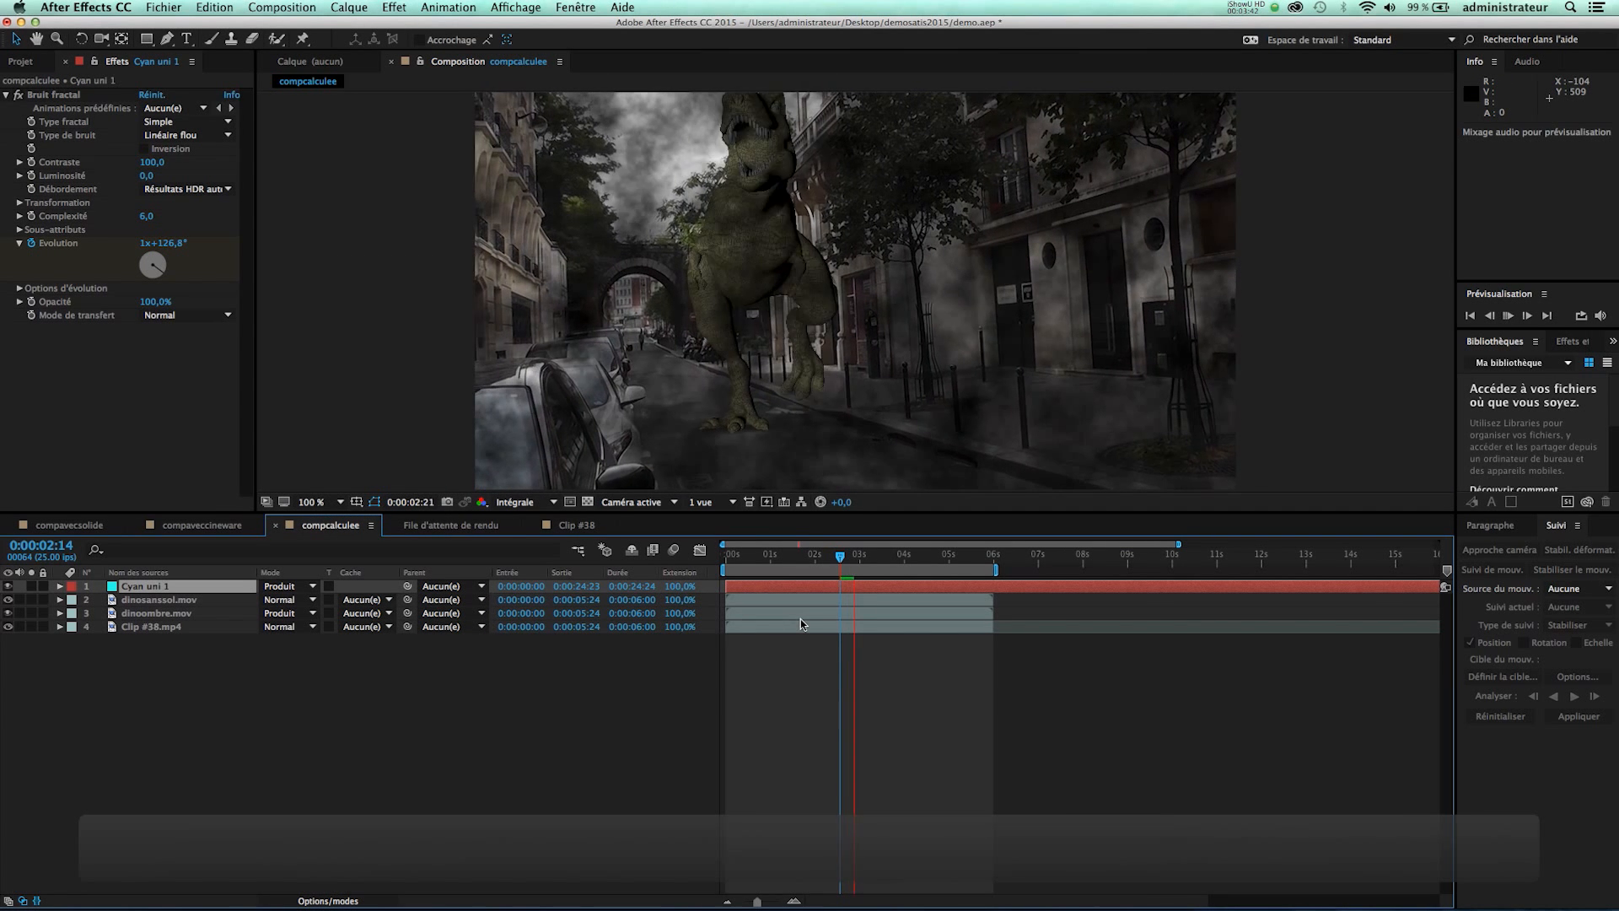